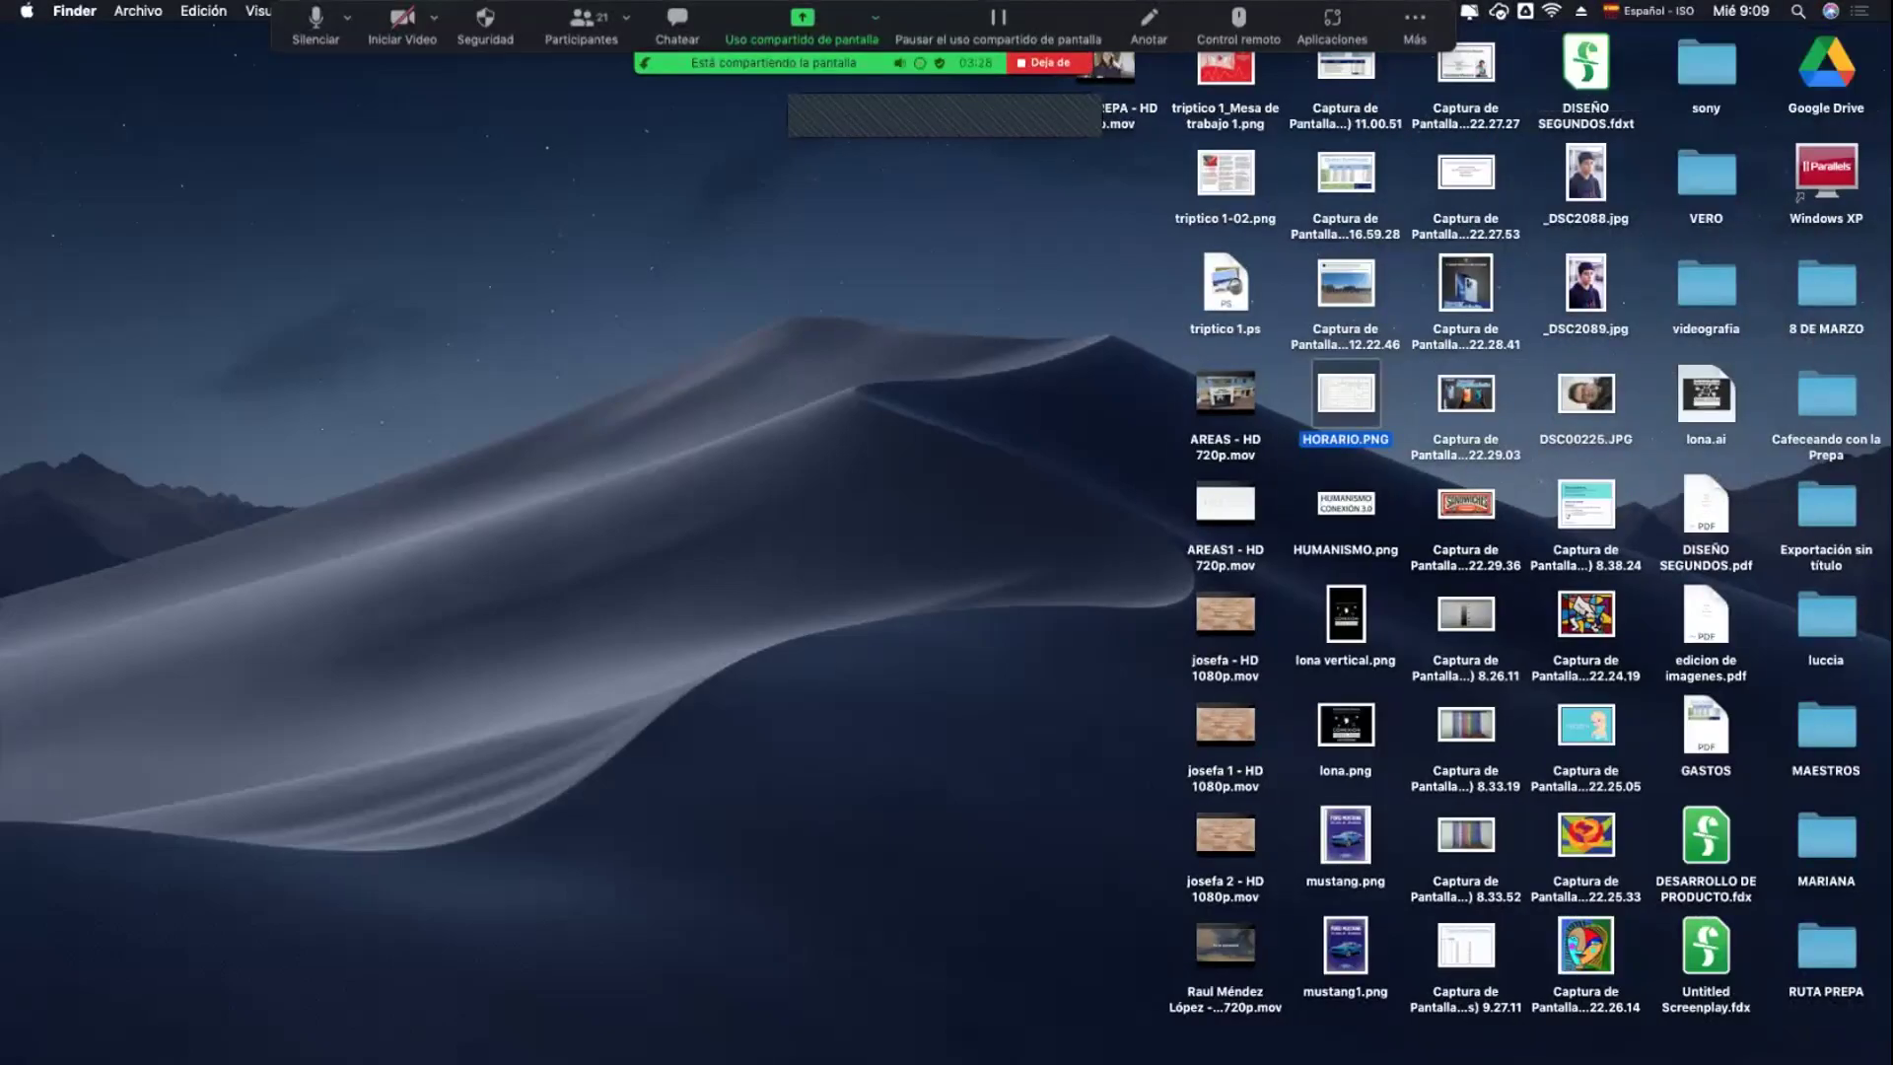
Launch Adobe Illustrator 2021 from the Dock.
{"action": "left_click", "coordinate": [924, 764]}
{"action": "mouse_move", "coordinate": [1346, 1031]}
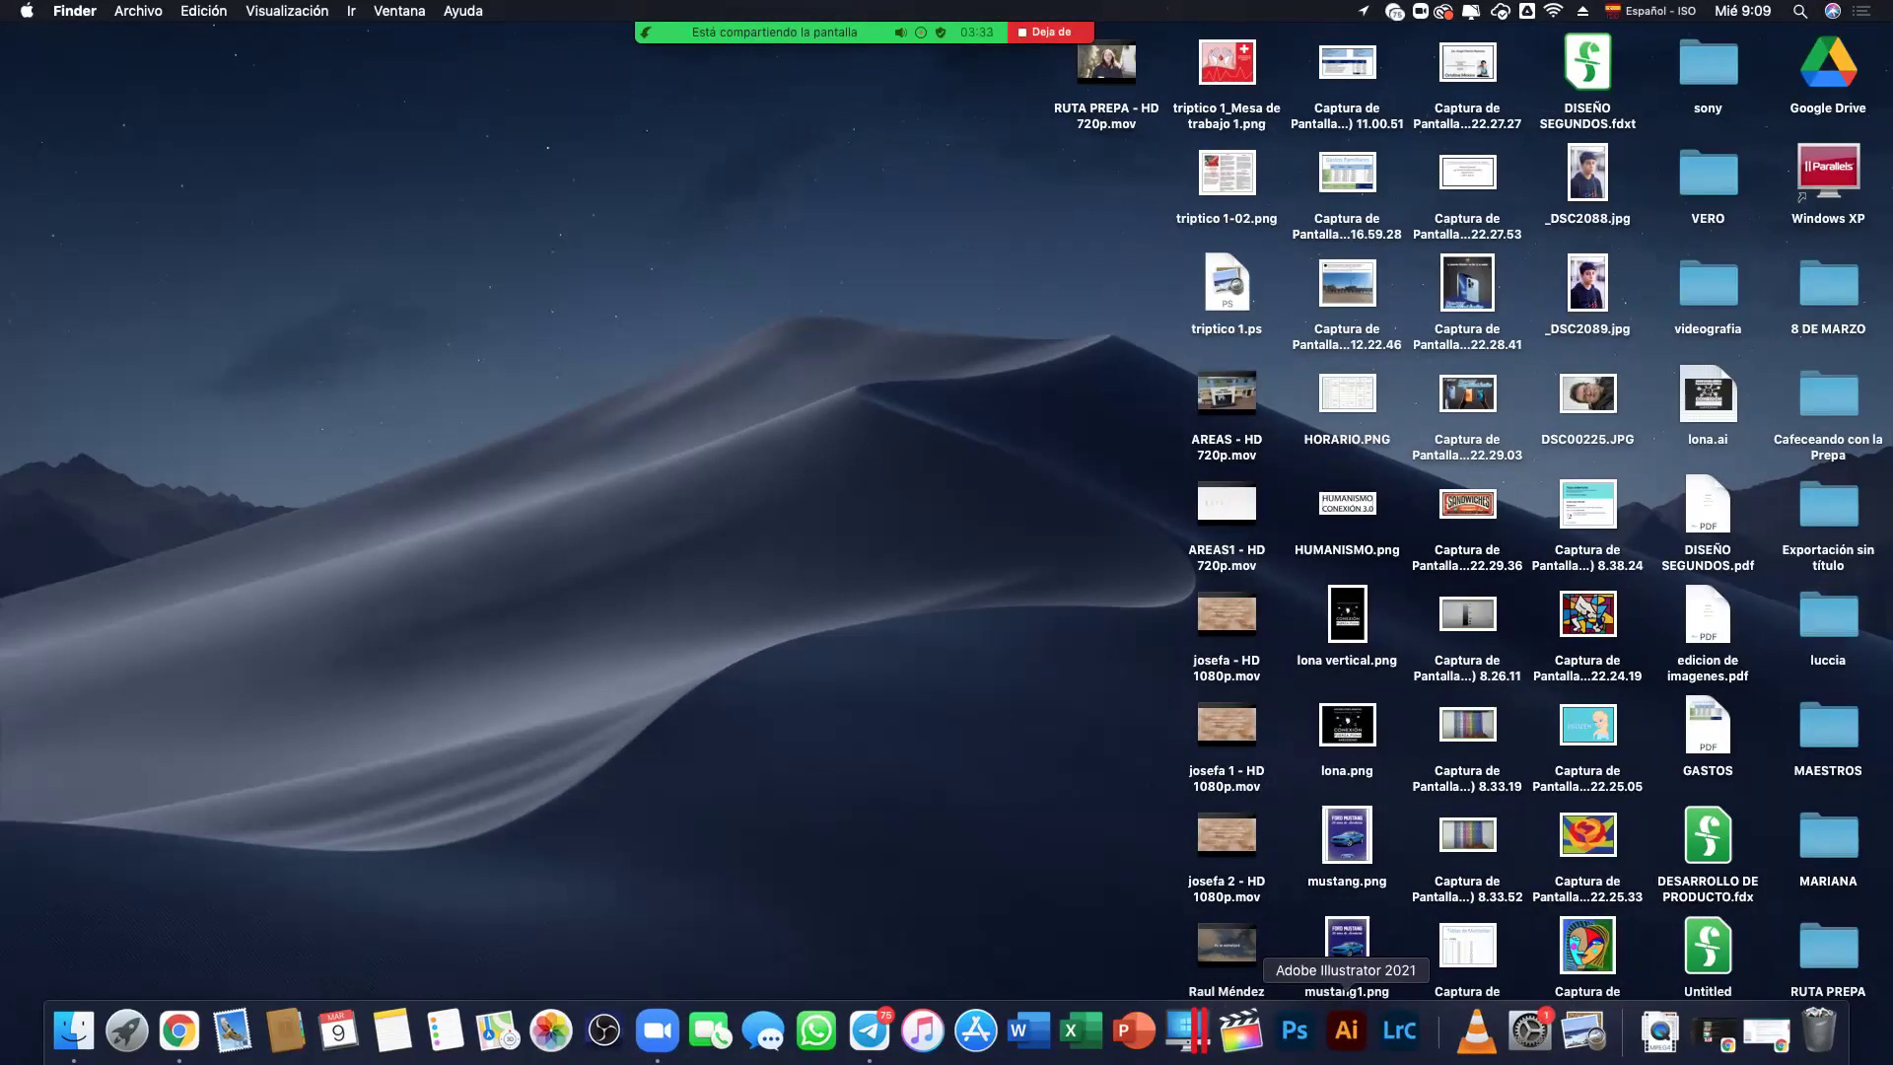
{"action": "left_click", "coordinate": [1347, 1030]}
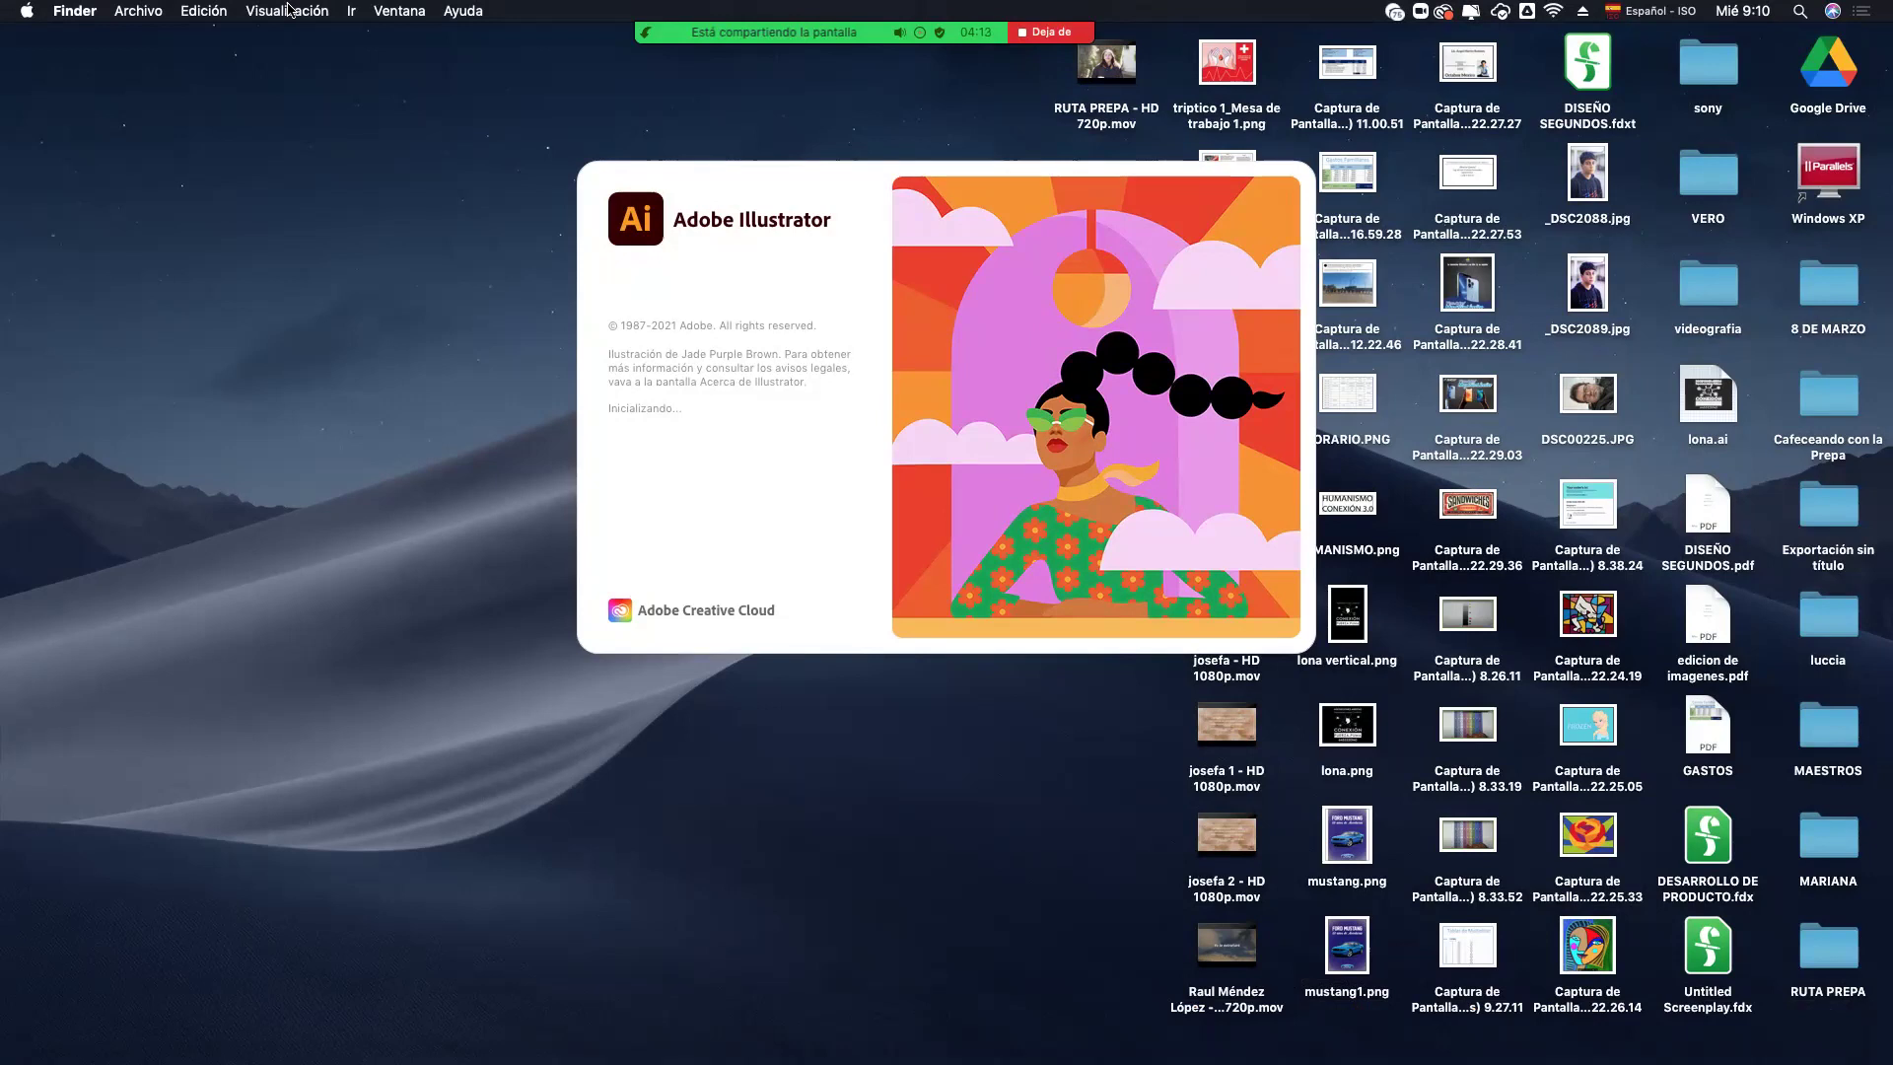
{"action": "mouse_move", "coordinate": [314, 46]}
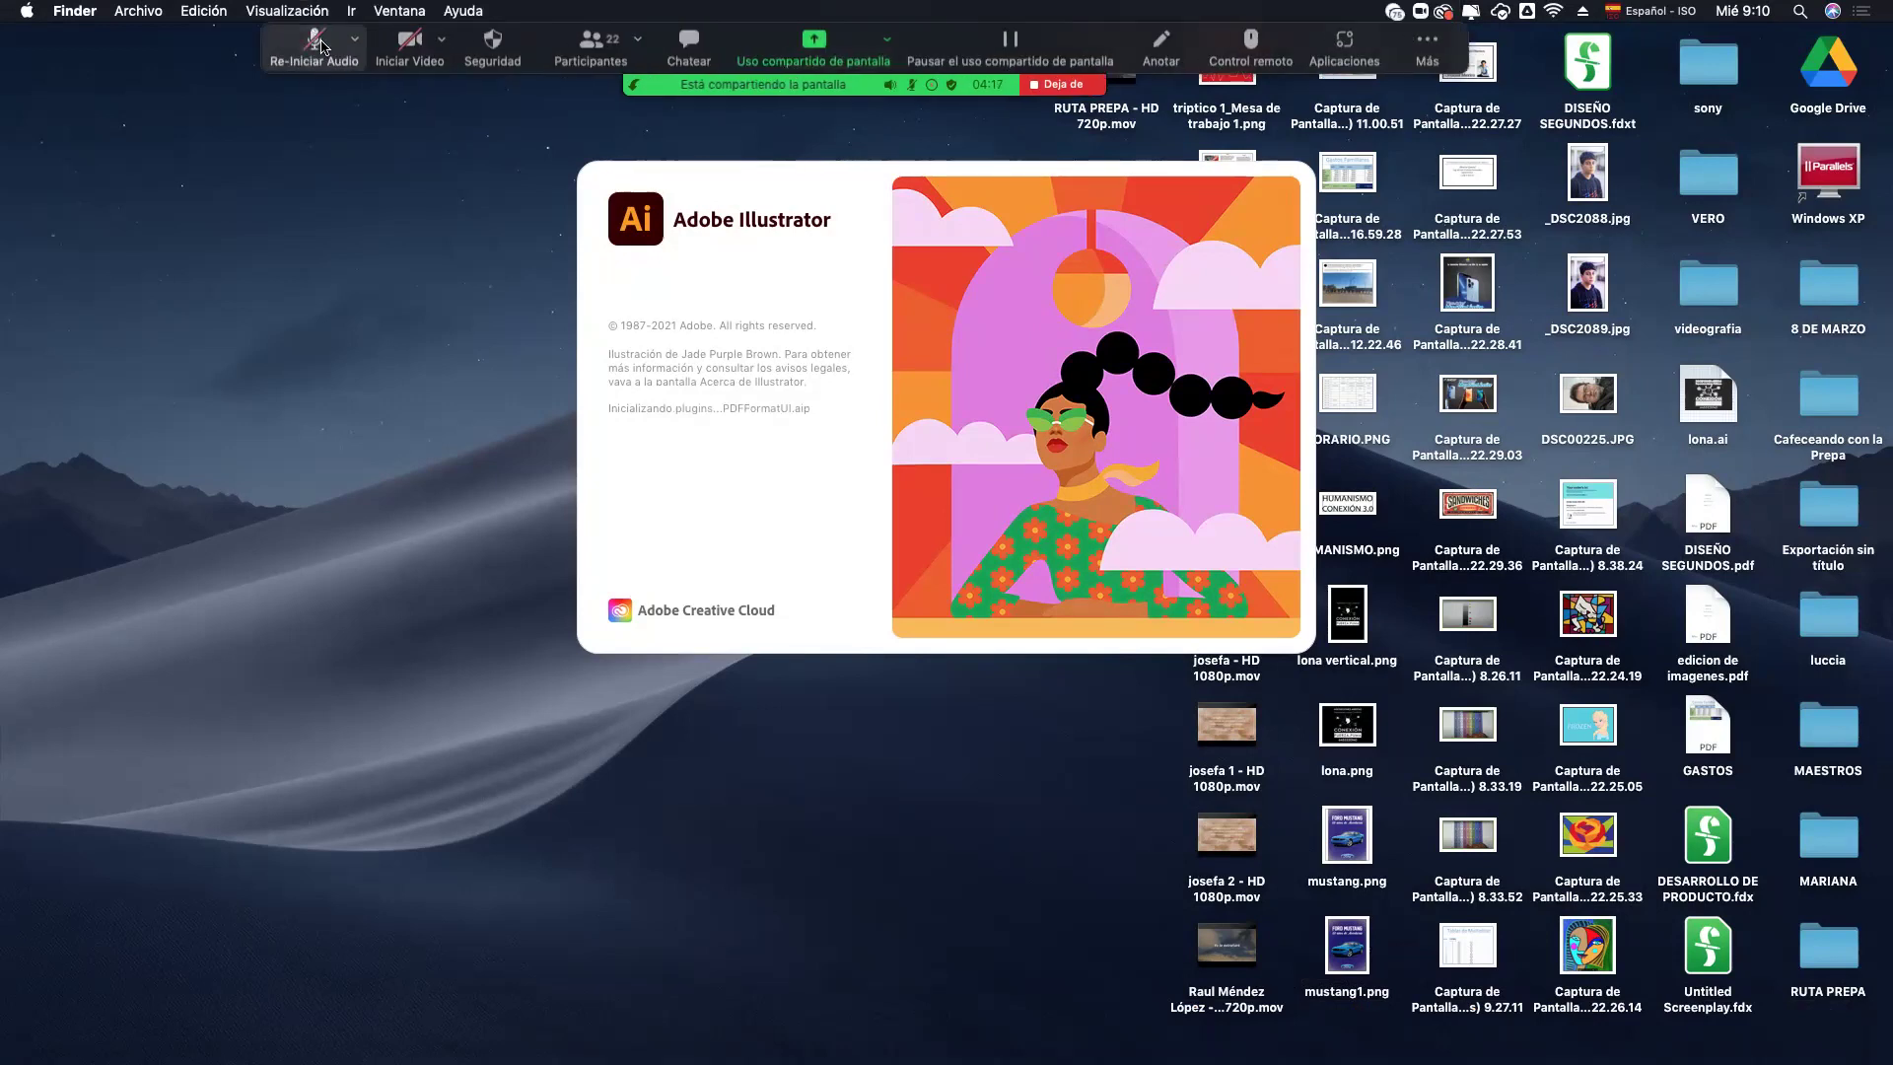
Toggle the meeting microphone while Illustrator loads to its Home screen.
{"action": "left_click", "coordinate": [321, 46]}
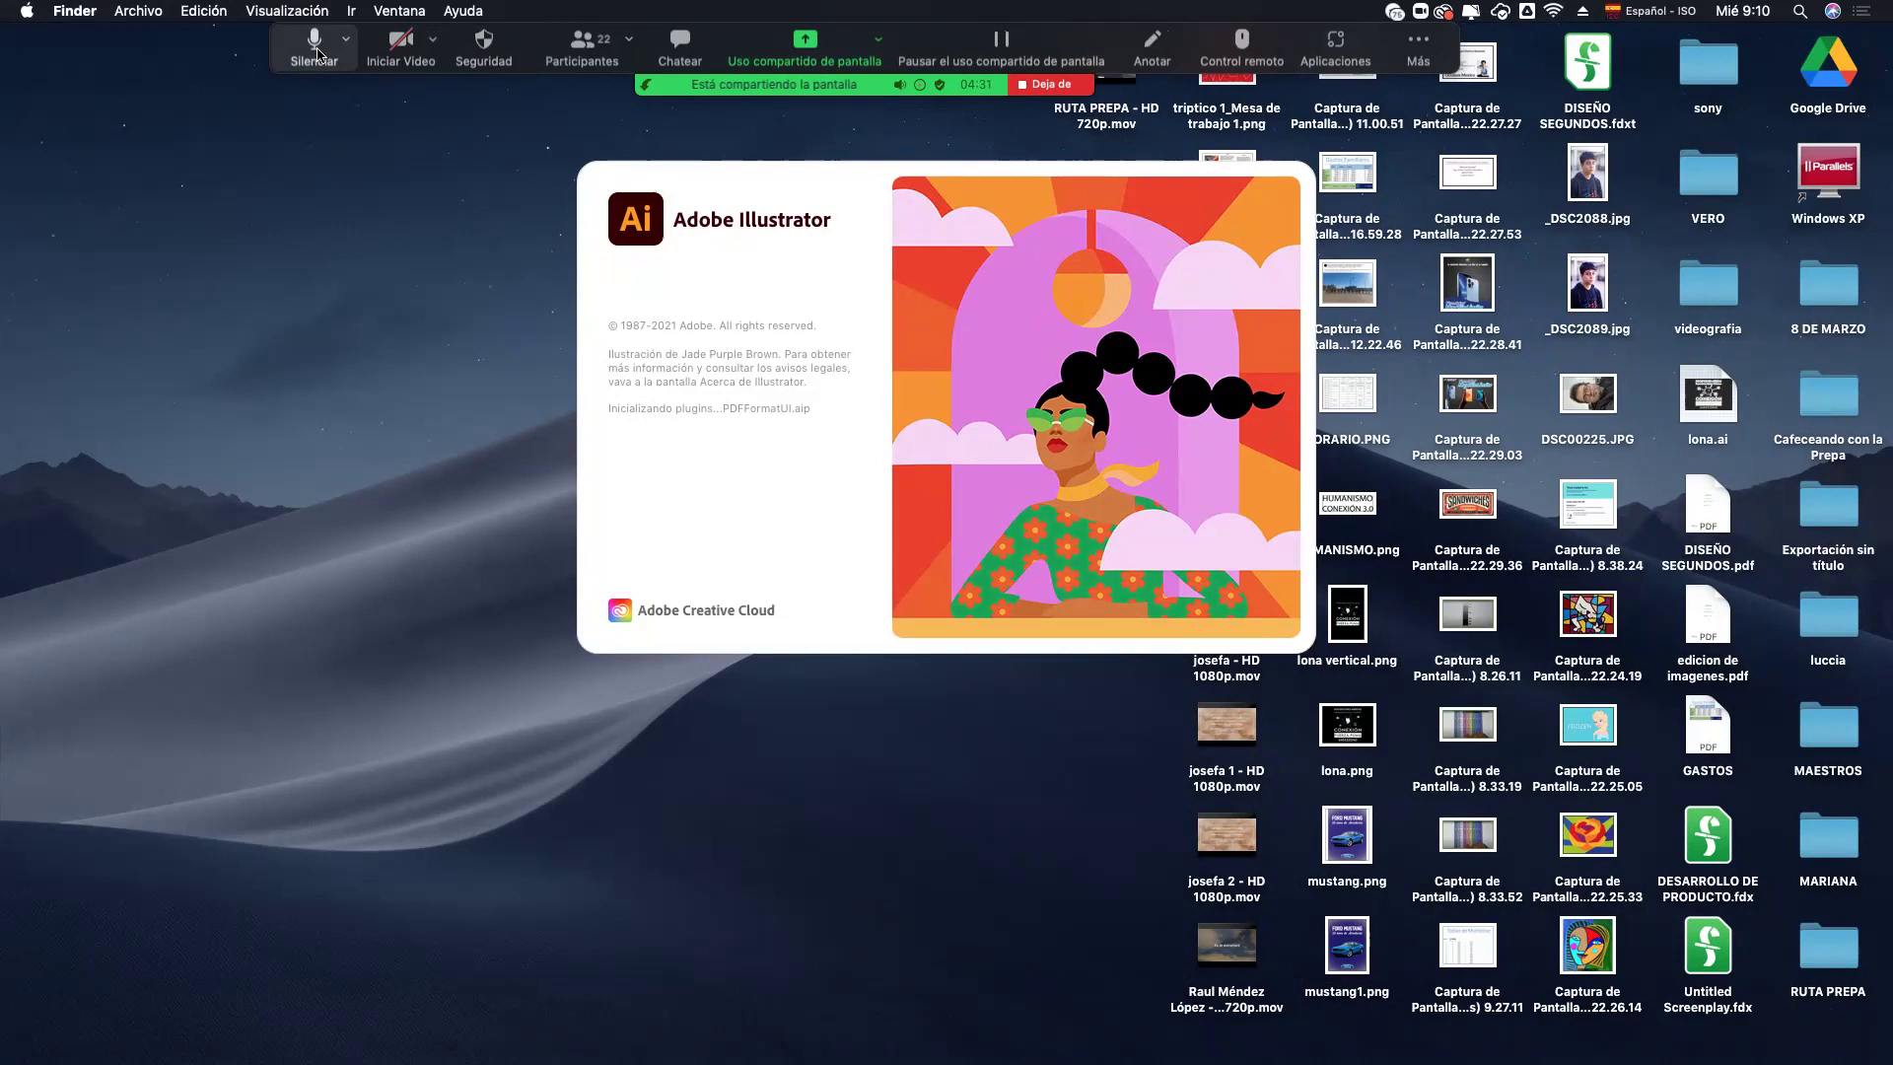
{"action": "left_click", "coordinate": [317, 54]}
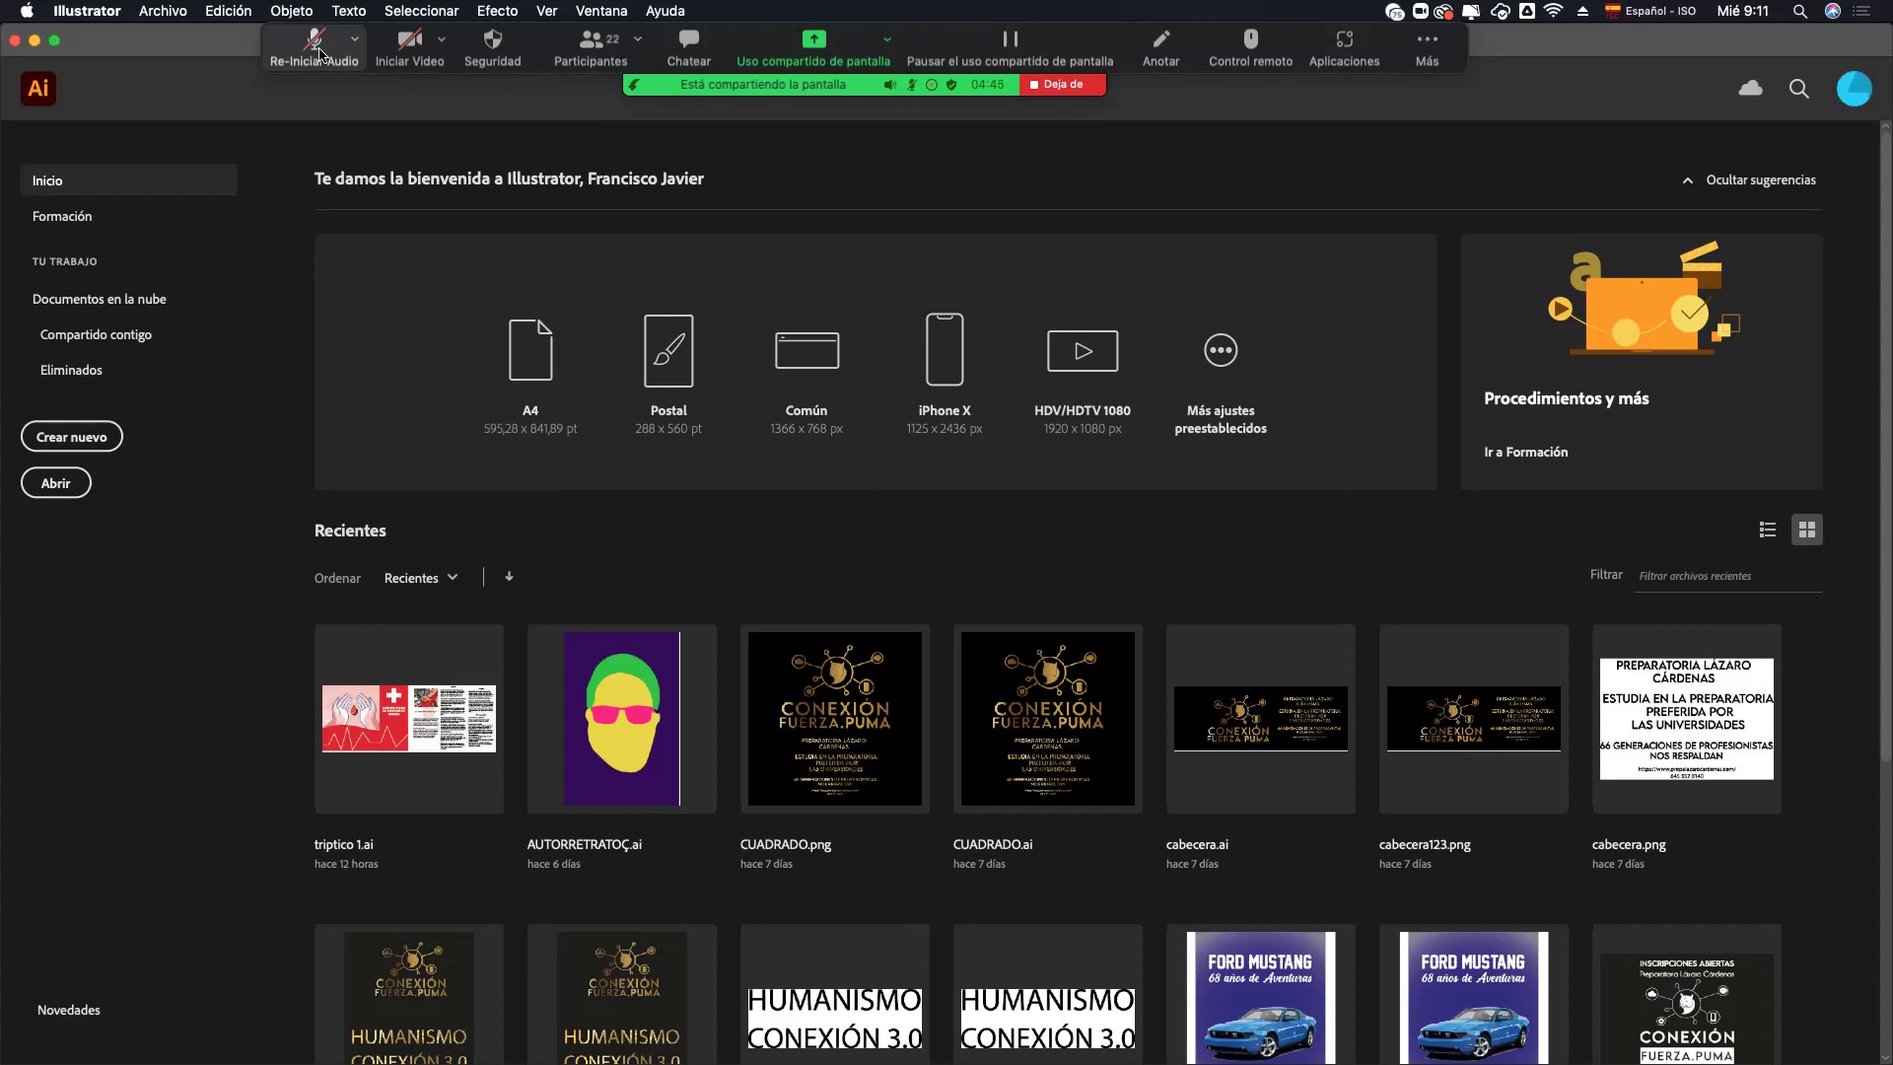
{"action": "left_click", "coordinate": [323, 47]}
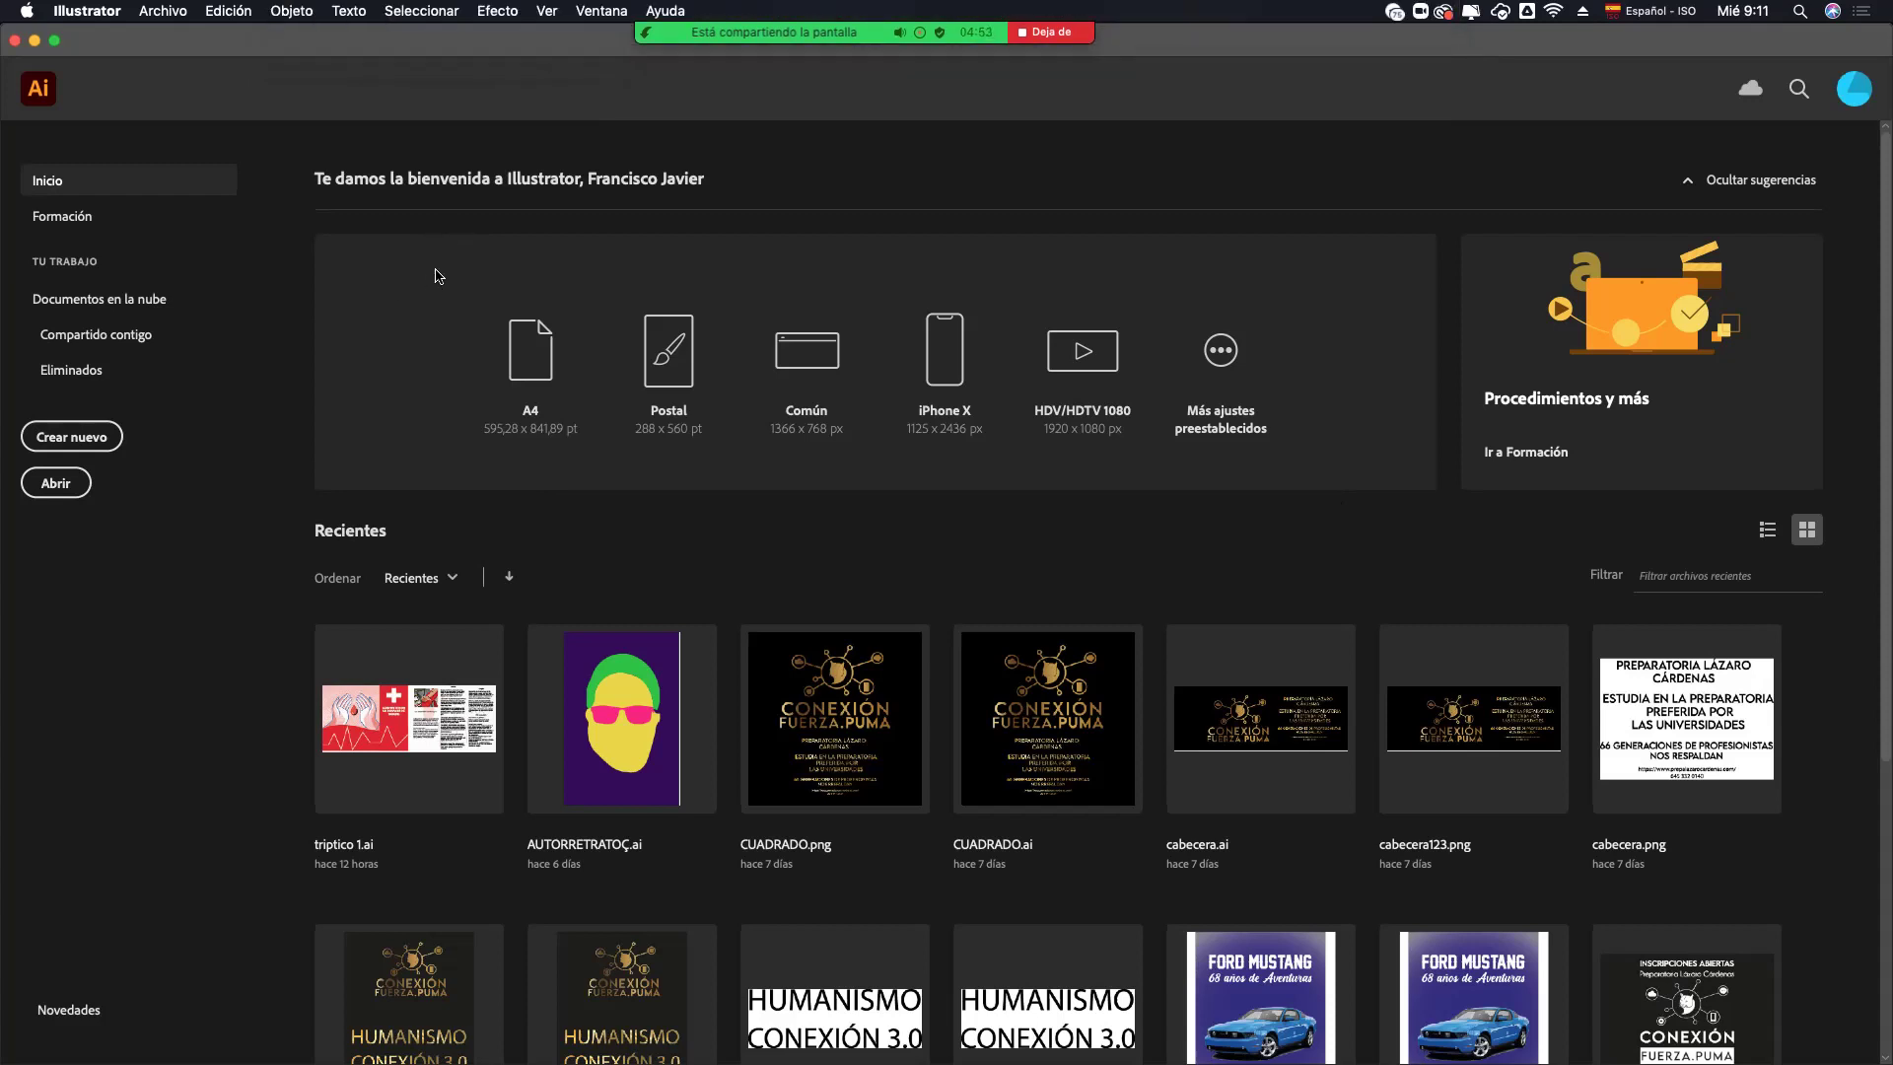
Create a new CMYK document from the Carta 279.4 × 215.9 mm preset.
{"action": "left_click", "coordinate": [71, 437]}
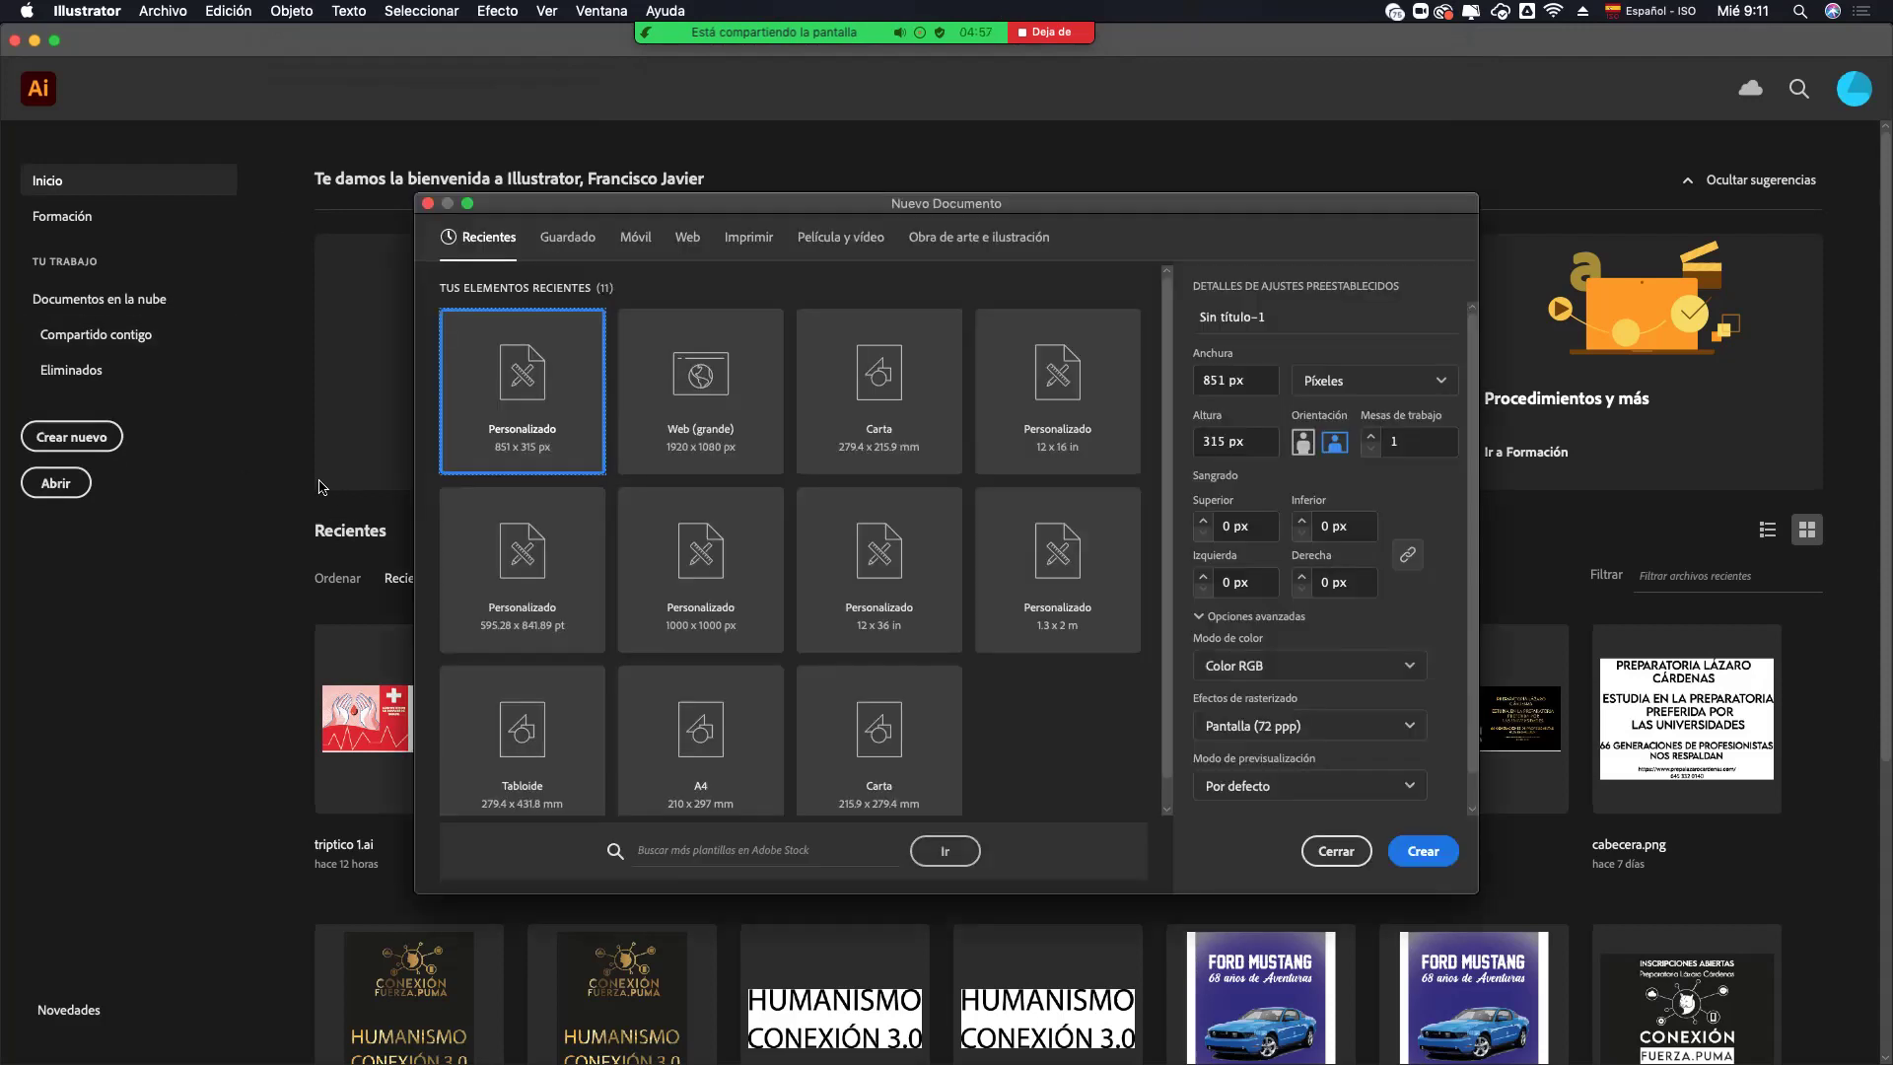
{"action": "left_click", "coordinate": [872, 422]}
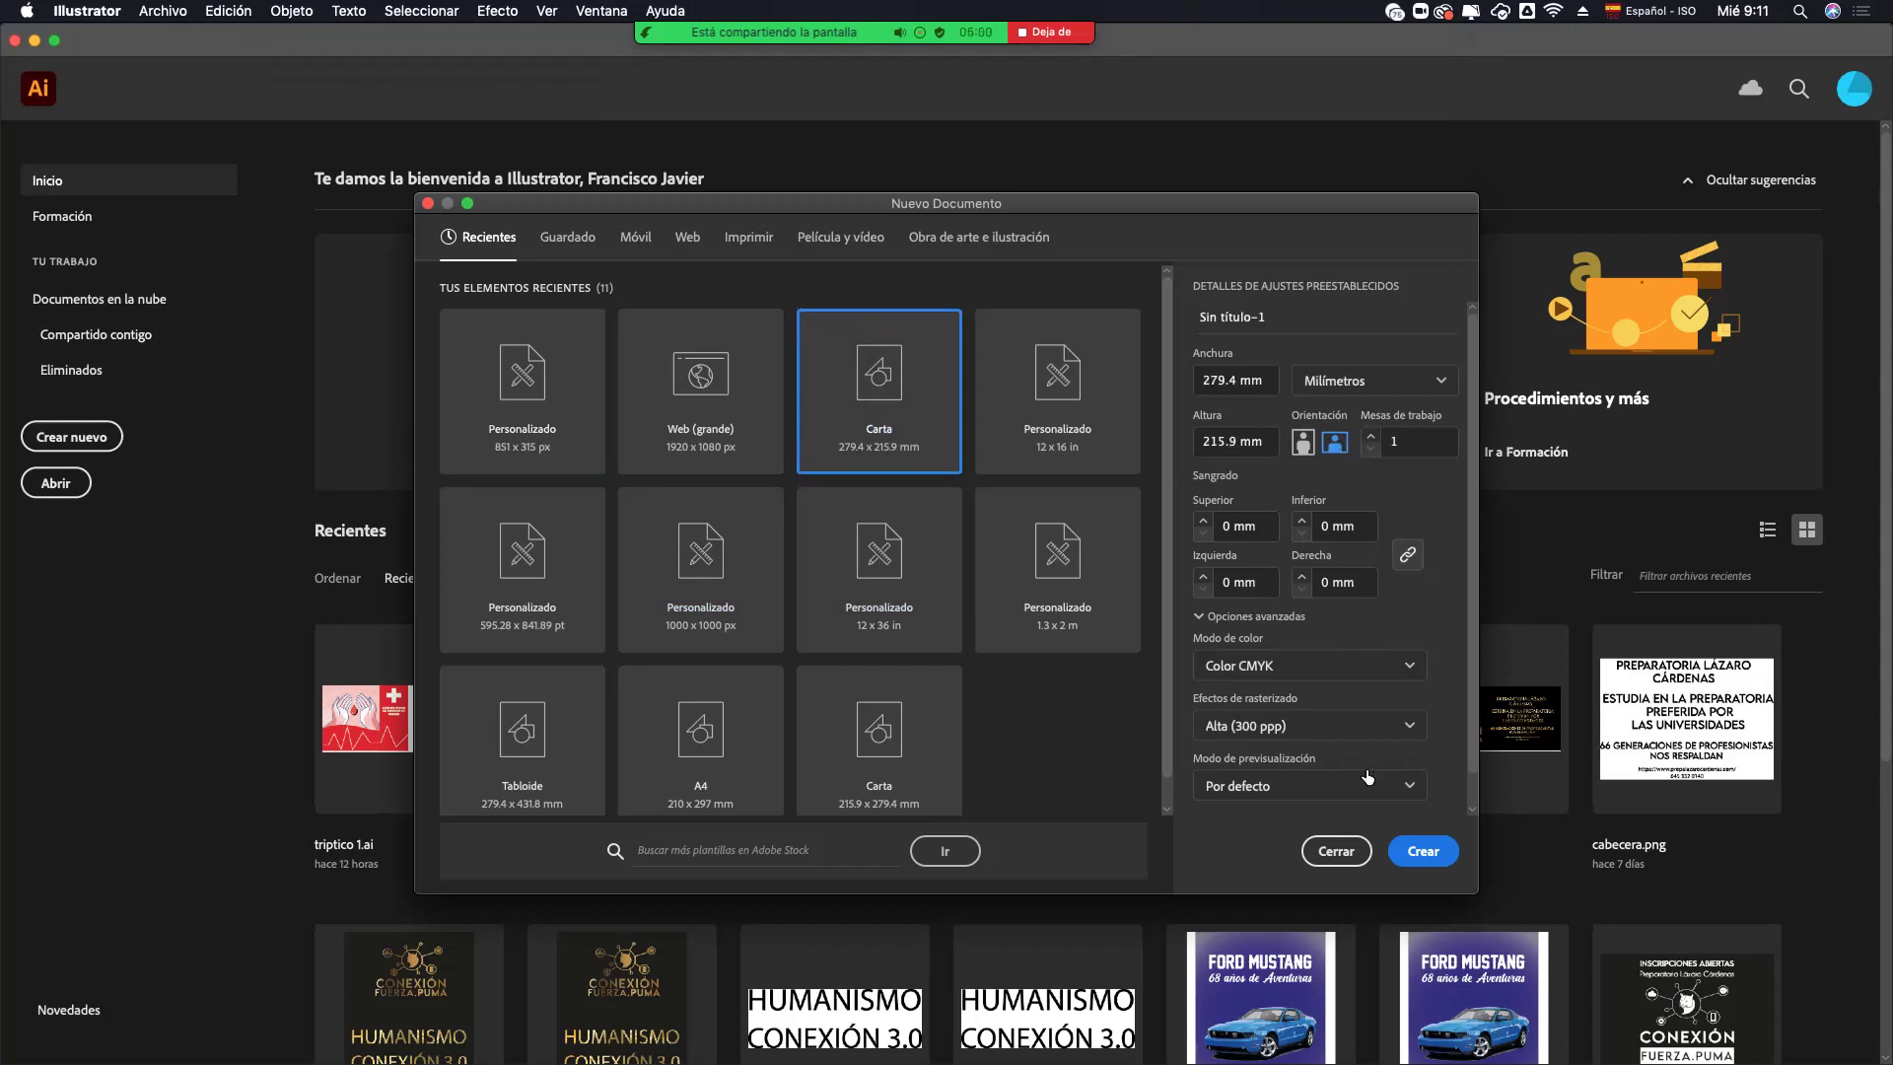
{"action": "left_click", "coordinate": [1423, 854]}
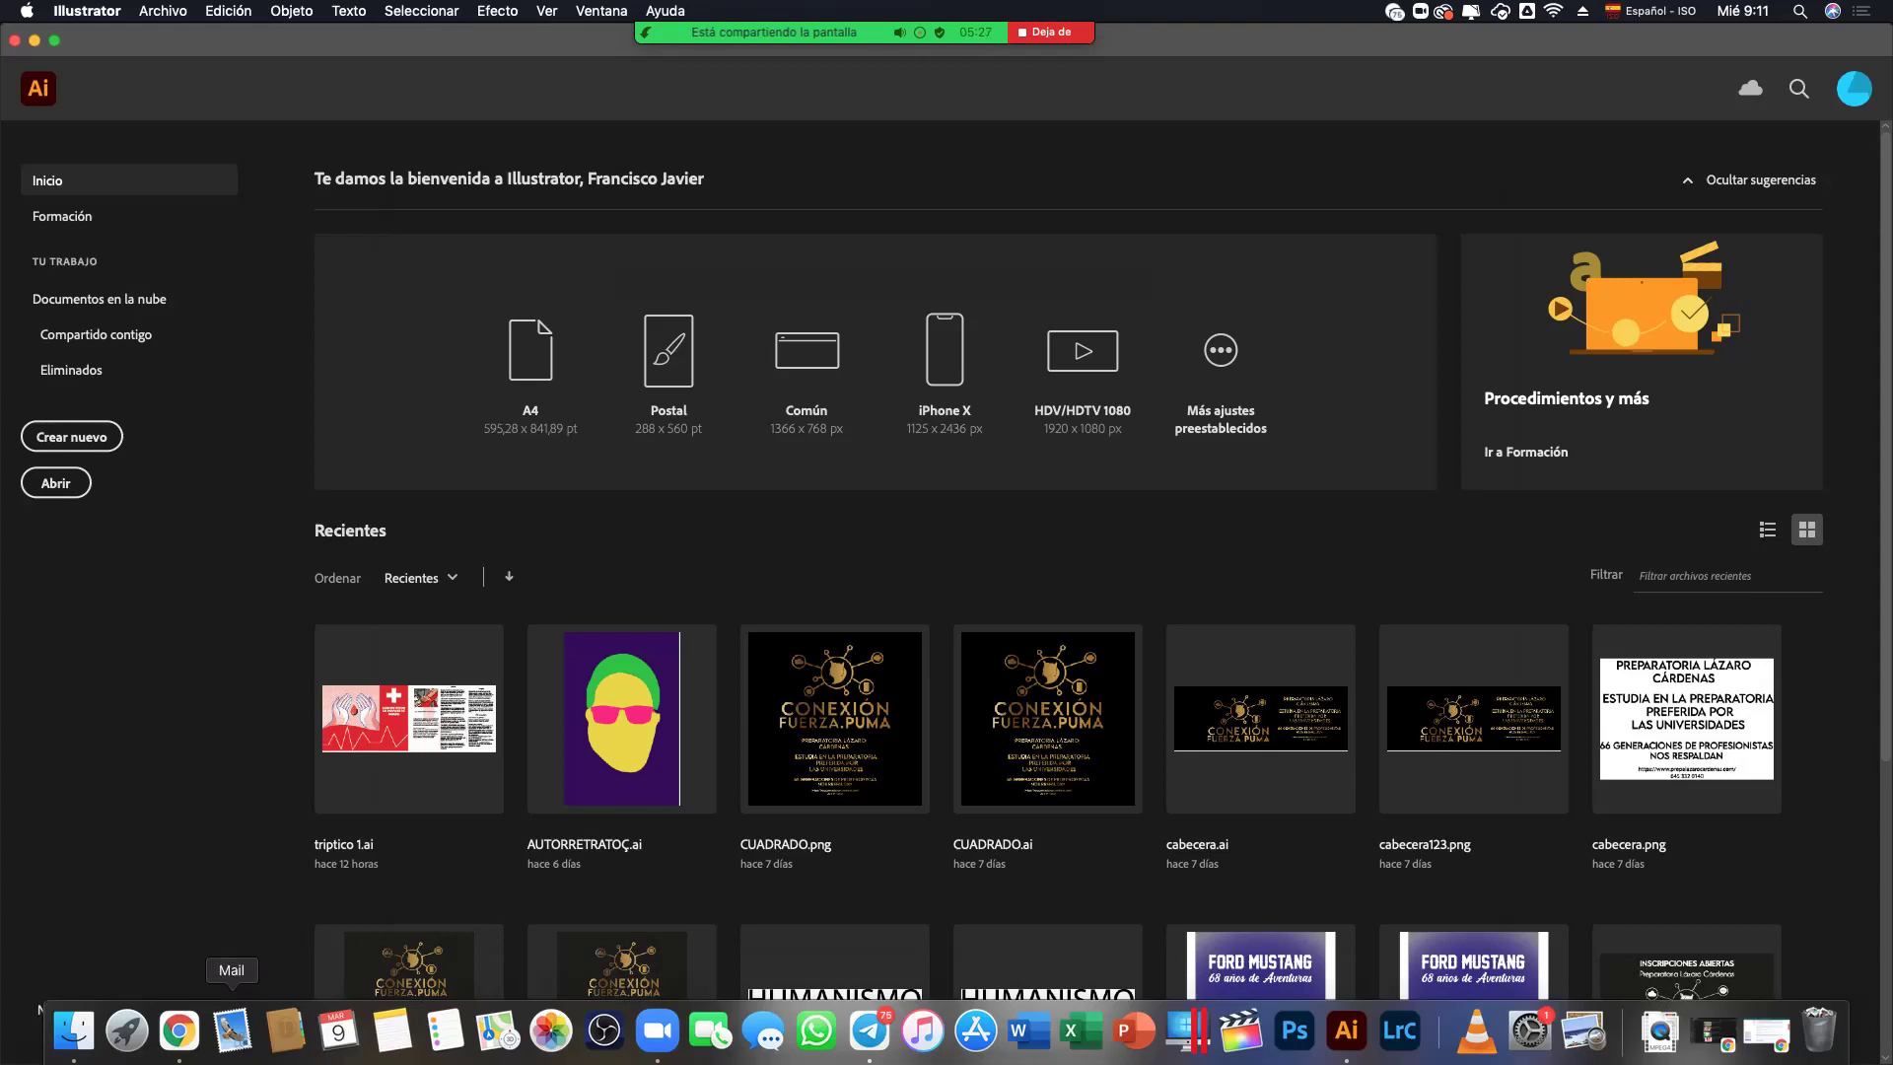
{"action": "left_click", "coordinate": [64, 449]}
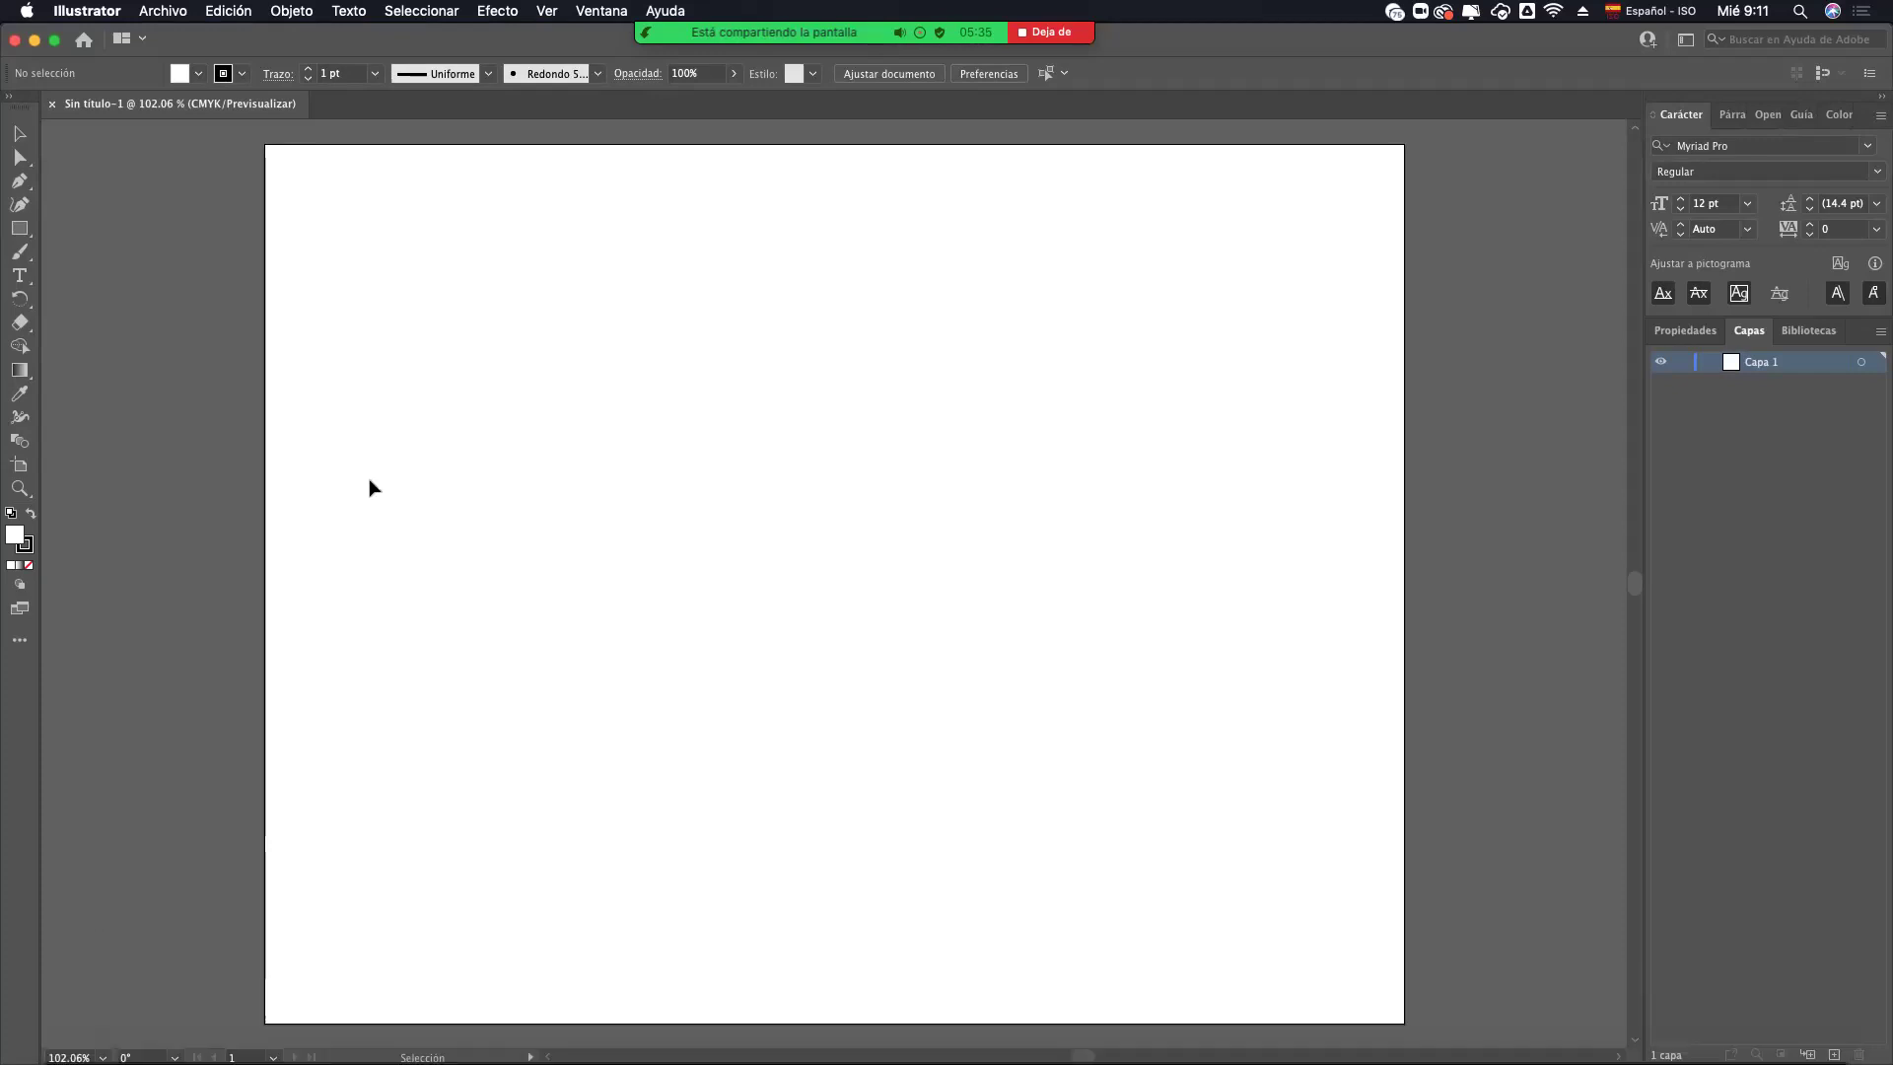
Turn on the rulers via Ver > Reglas > Mostrar reglas.
{"action": "left_click", "coordinate": [545, 11]}
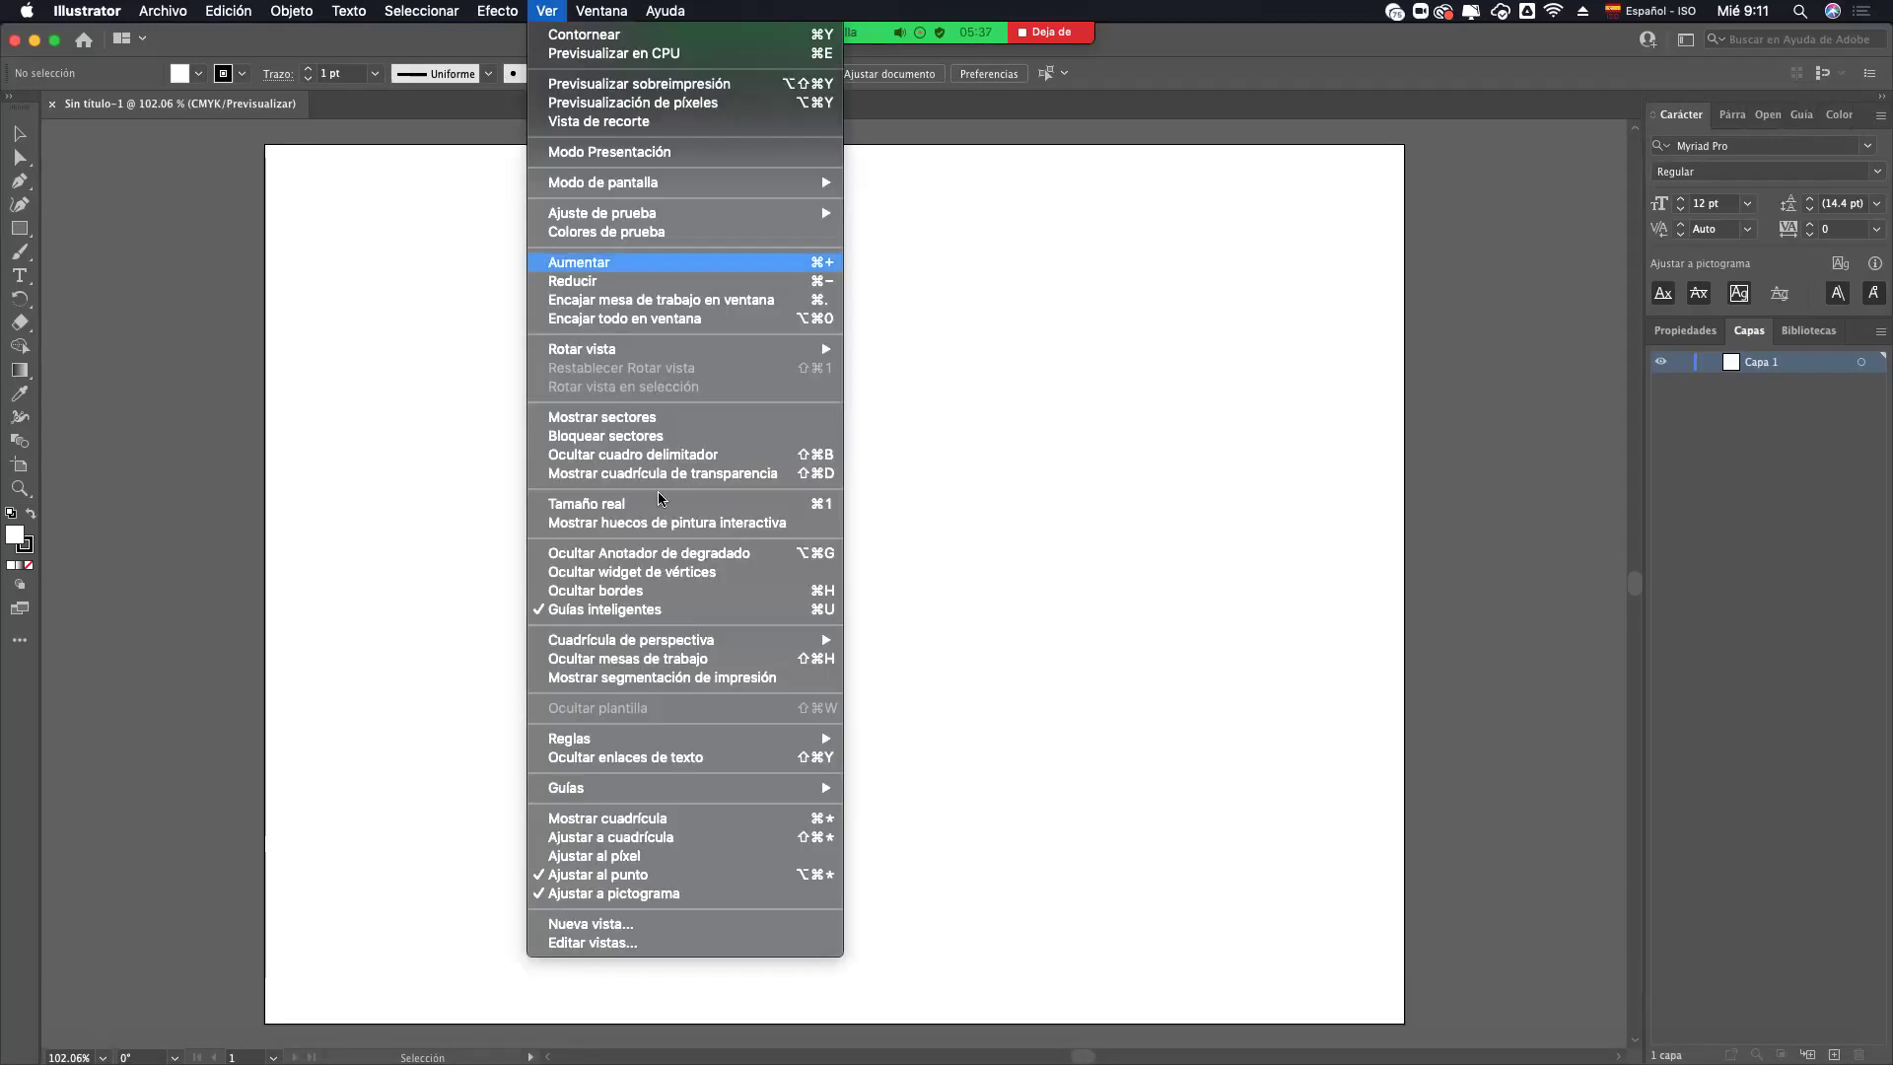
{"action": "left_click", "coordinate": [641, 745]}
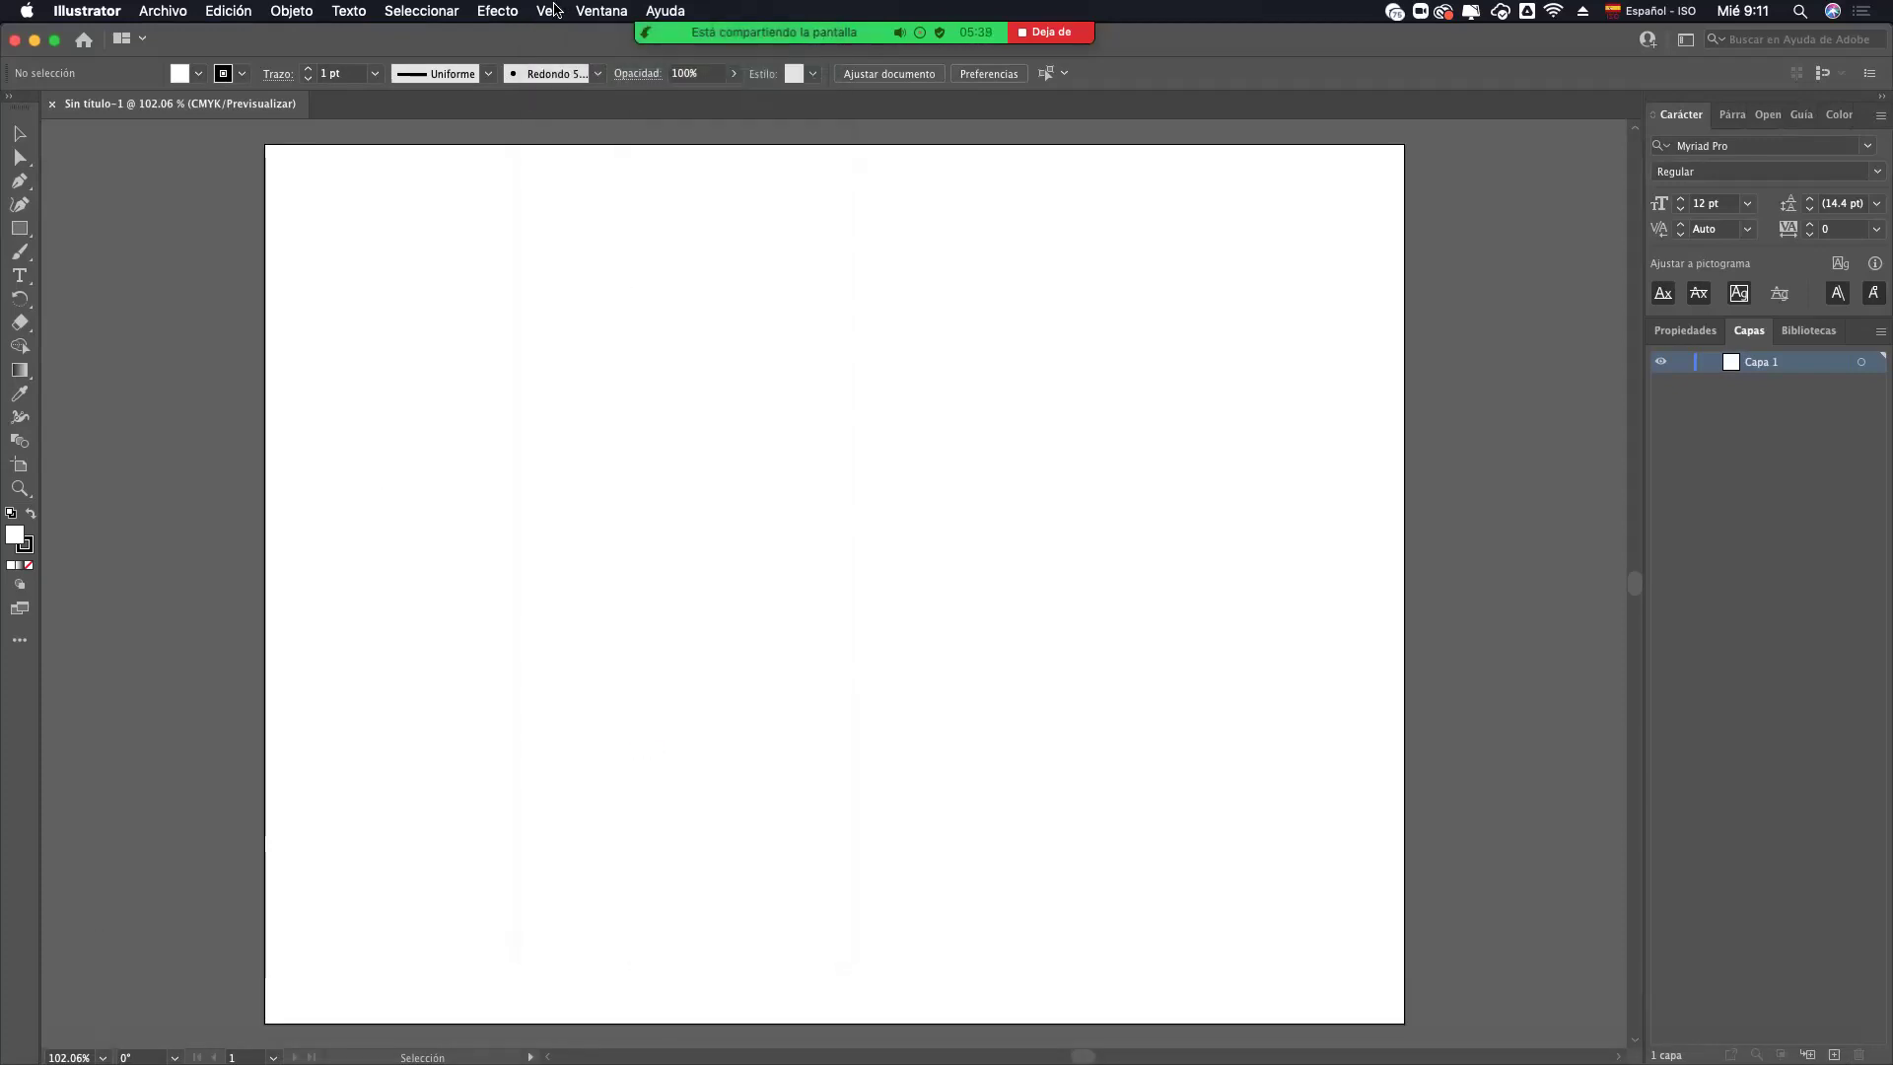
{"action": "left_click", "coordinate": [602, 11]}
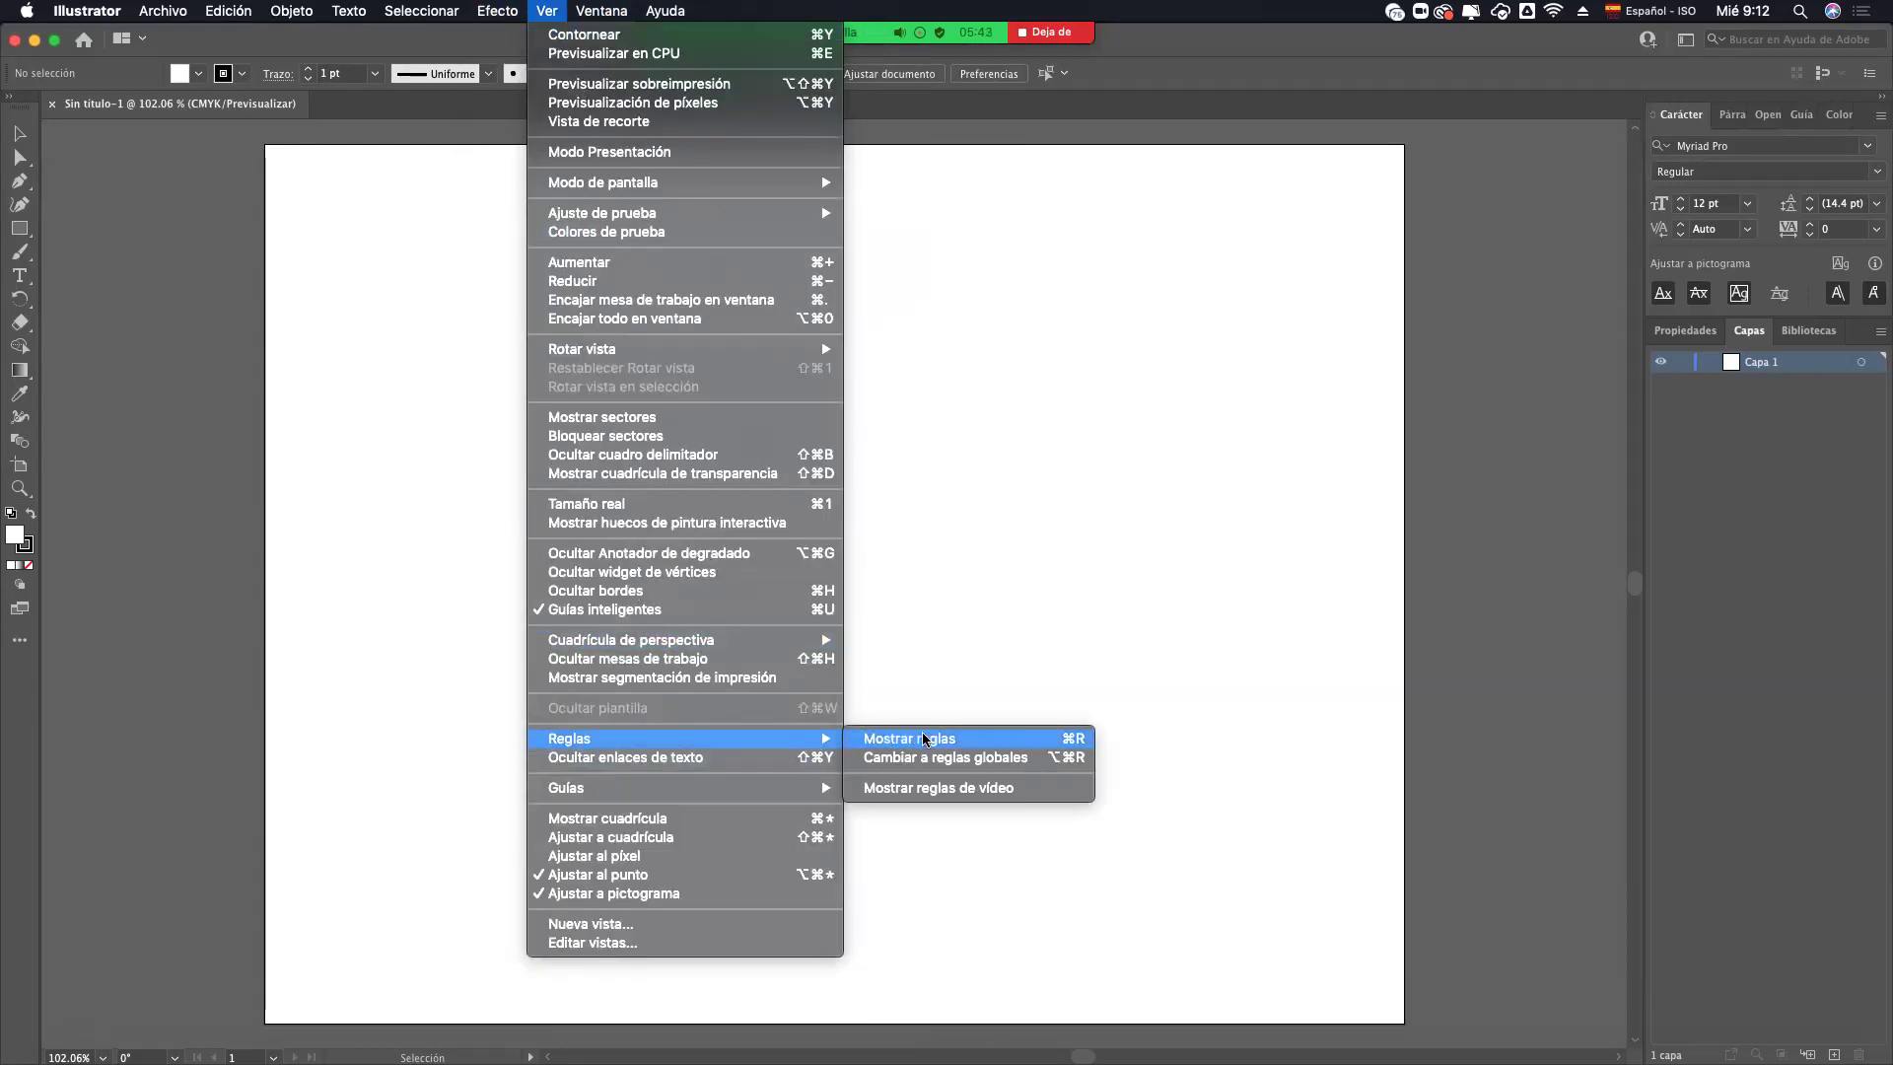
{"action": "mouse_move", "coordinate": [680, 737]}
{"action": "left_click", "coordinate": [922, 739]}
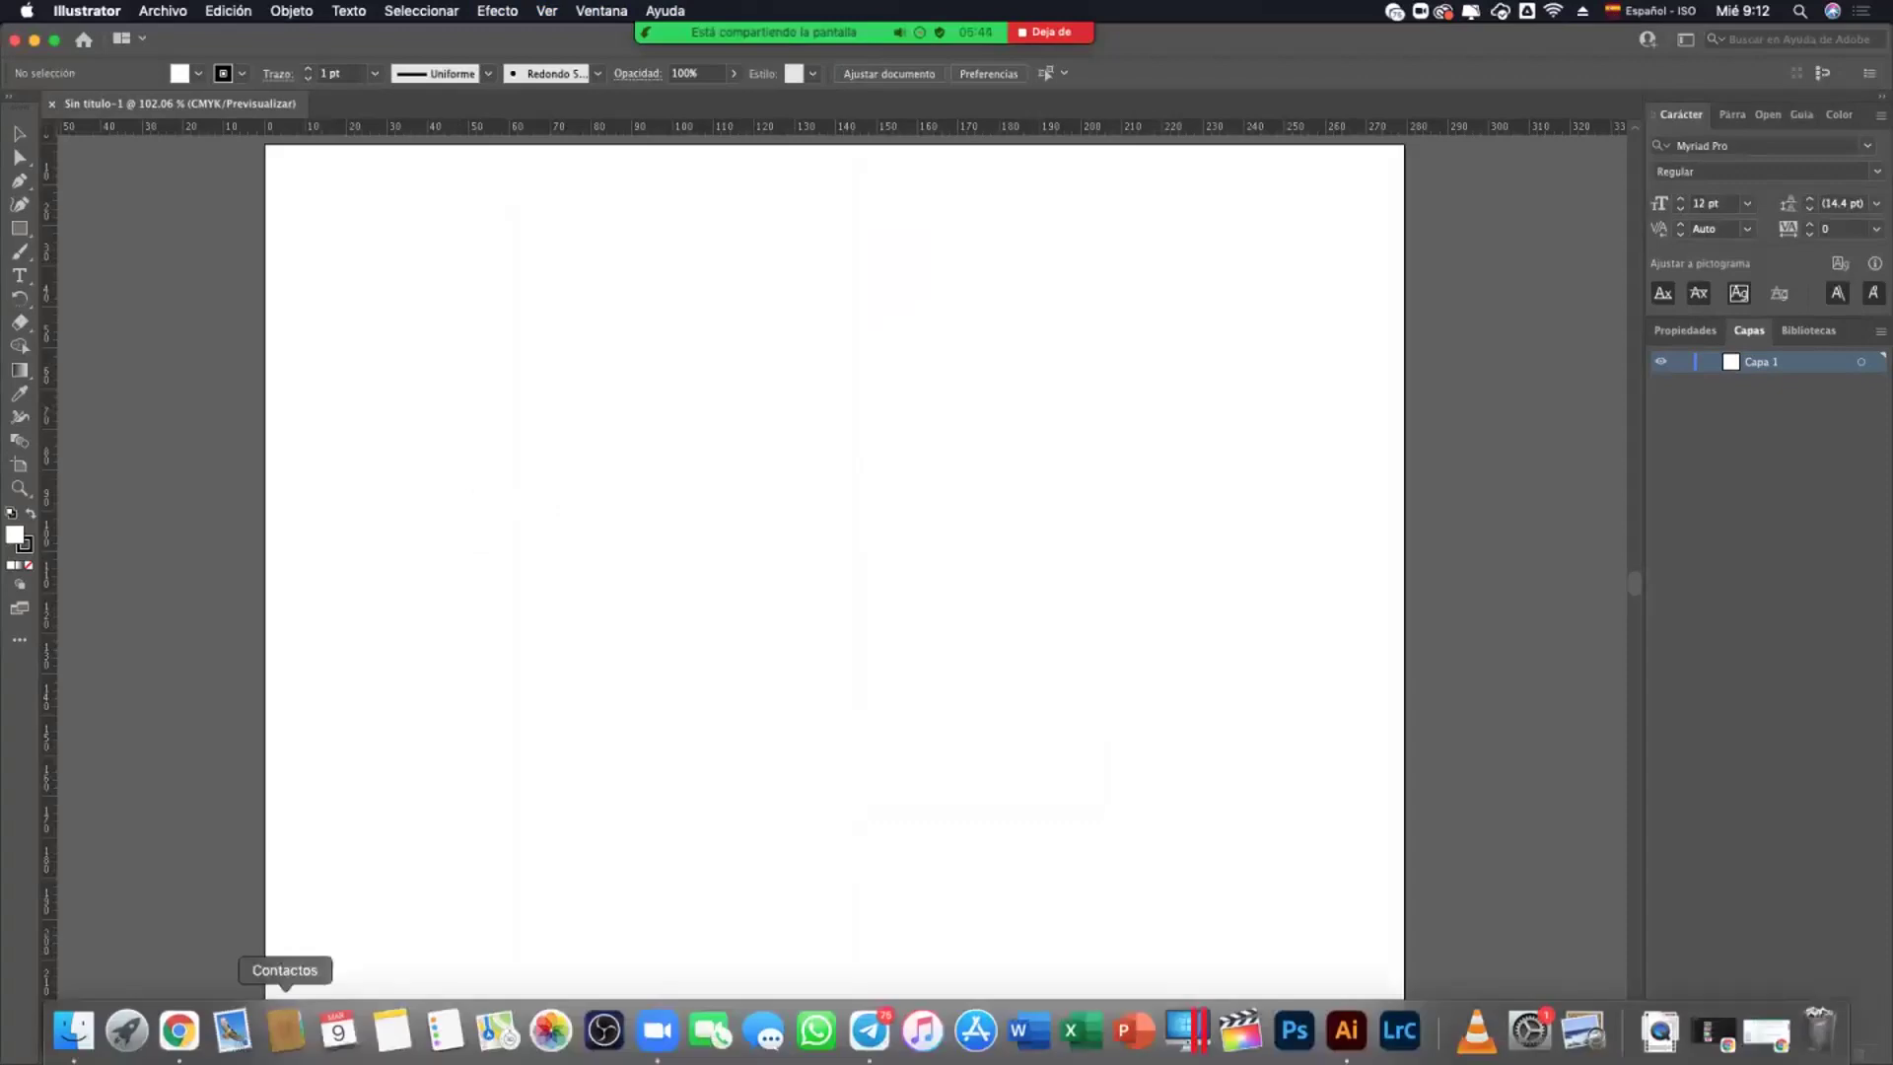
Compute 279.5/3 ≈ 93.17 mm in Calculadora, then drag a vertical guide near 90 mm.
{"action": "left_click", "coordinate": [126, 1030]}
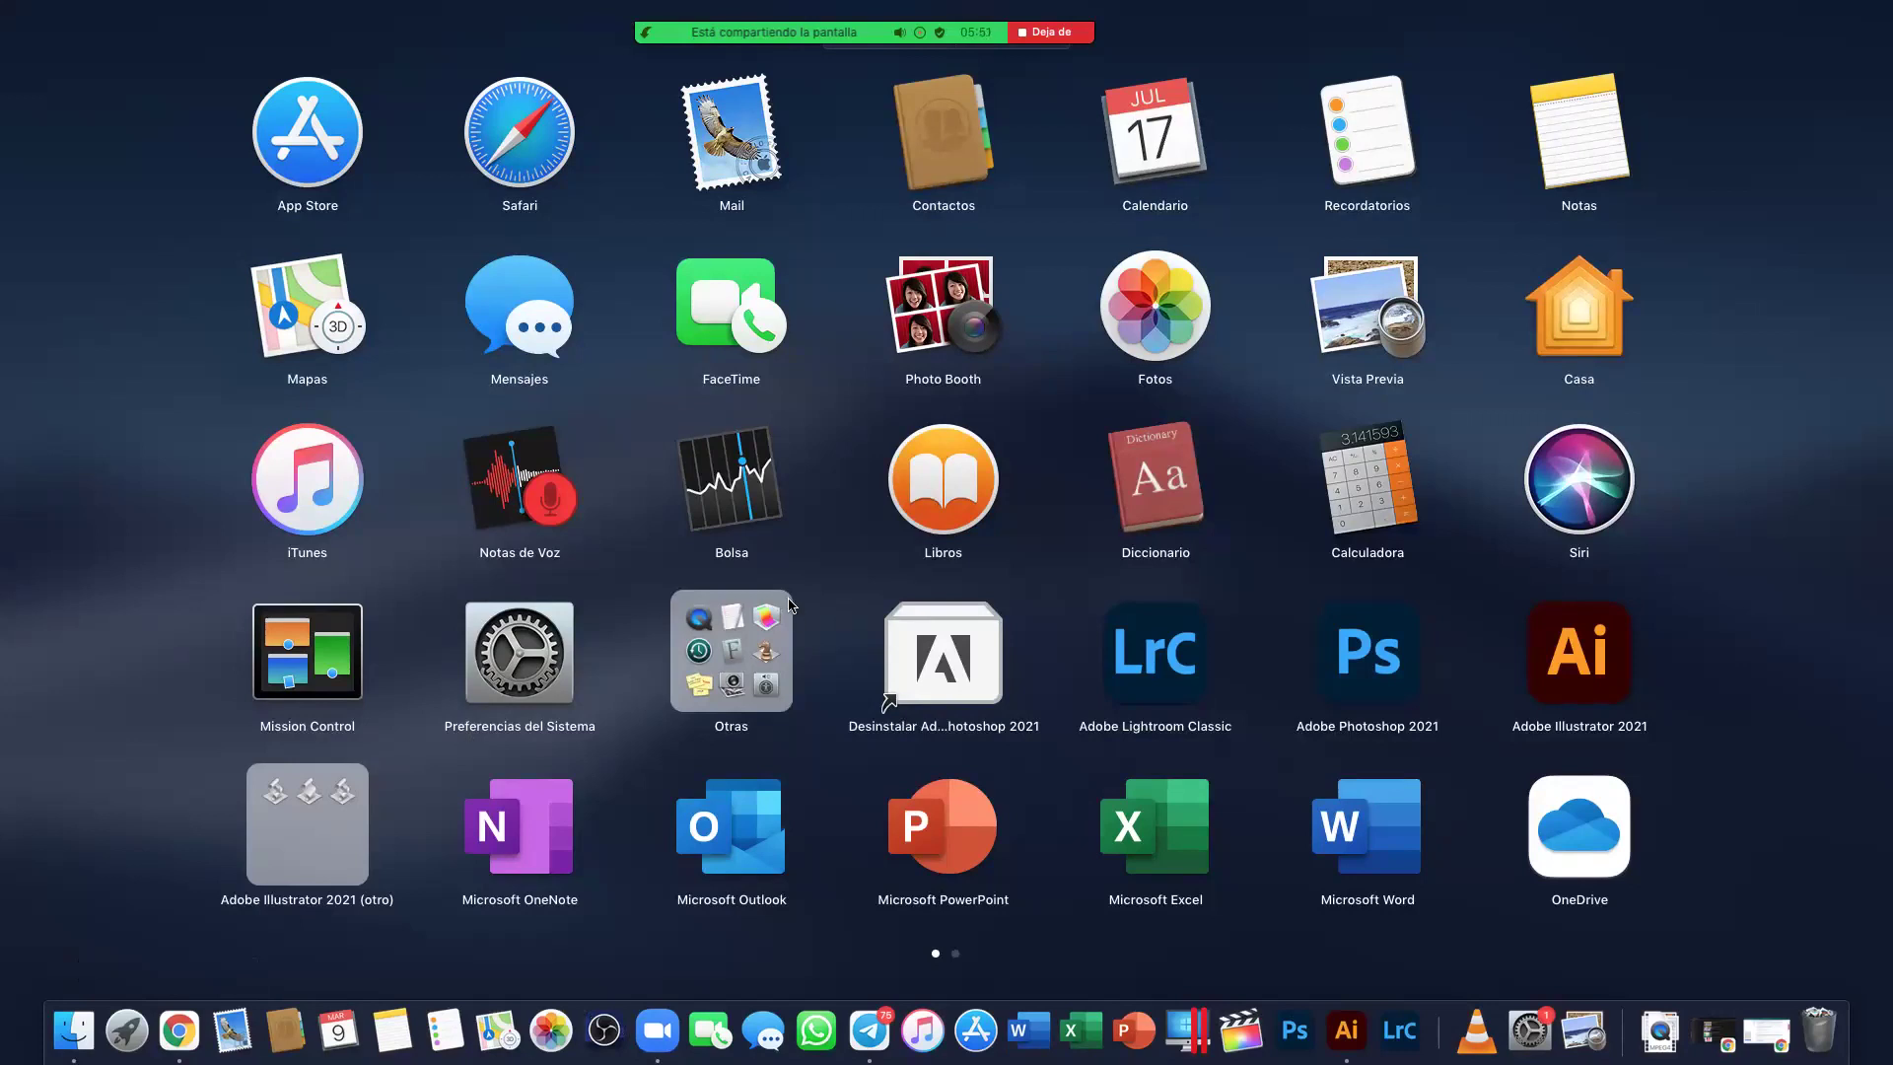
{"action": "left_click", "coordinate": [1394, 507]}
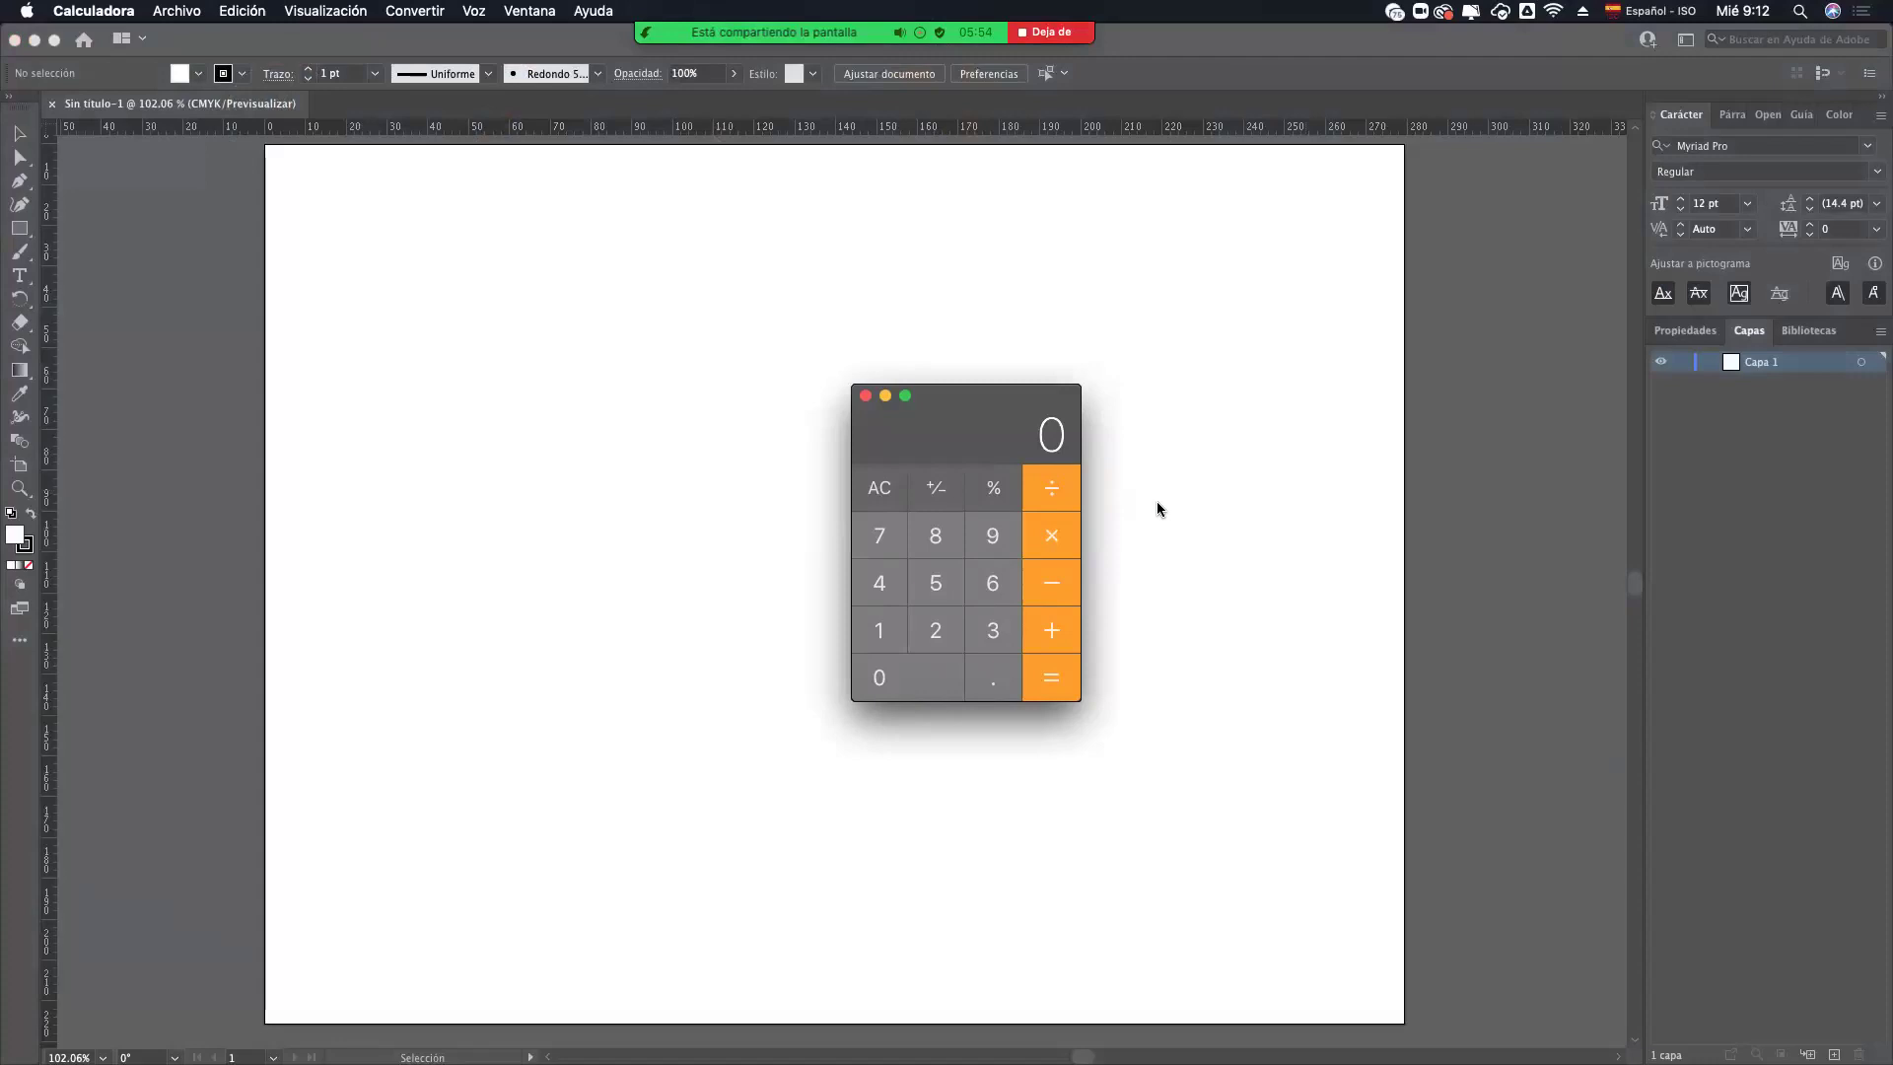
{"action": "type", "text": "279.5/3"}
{"action": "key", "text": "Return"}
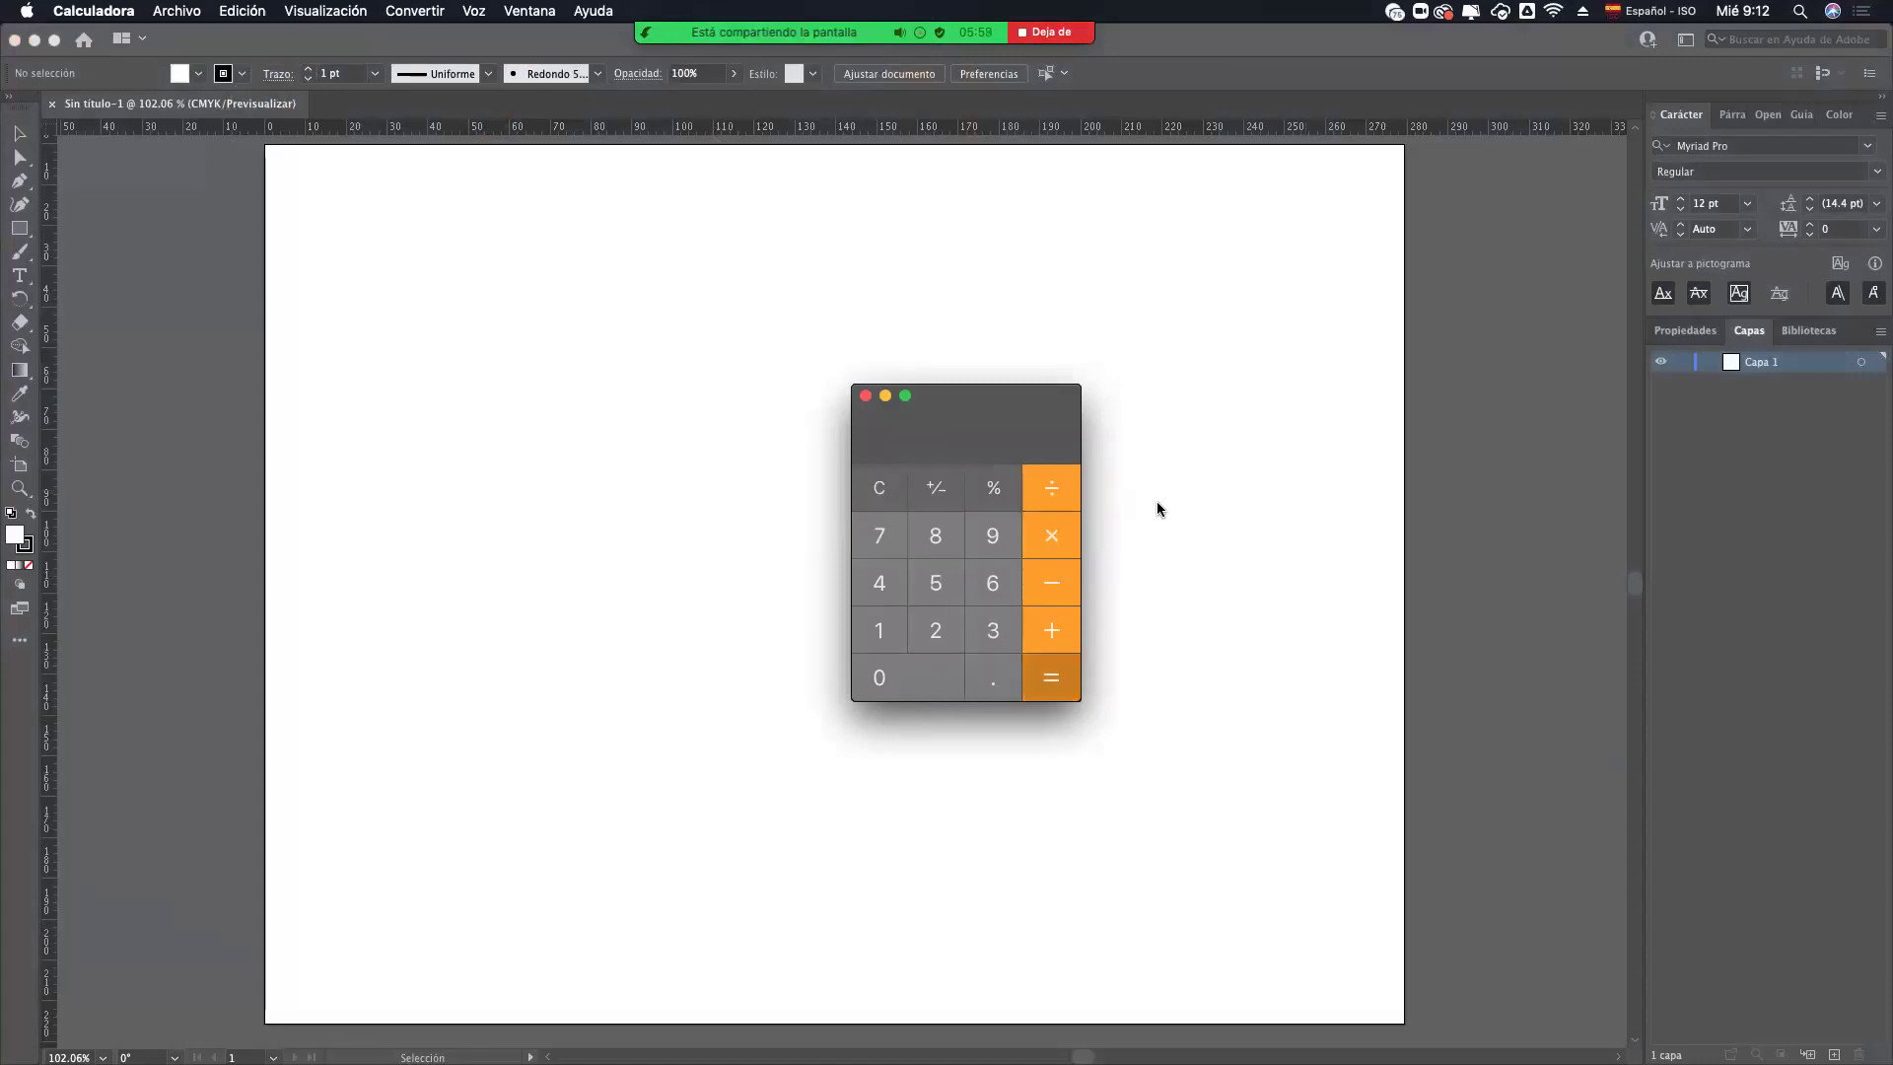
{"action": "left_click_drag", "start_coordinate": [999, 395], "coordinate": [1674, 407]}
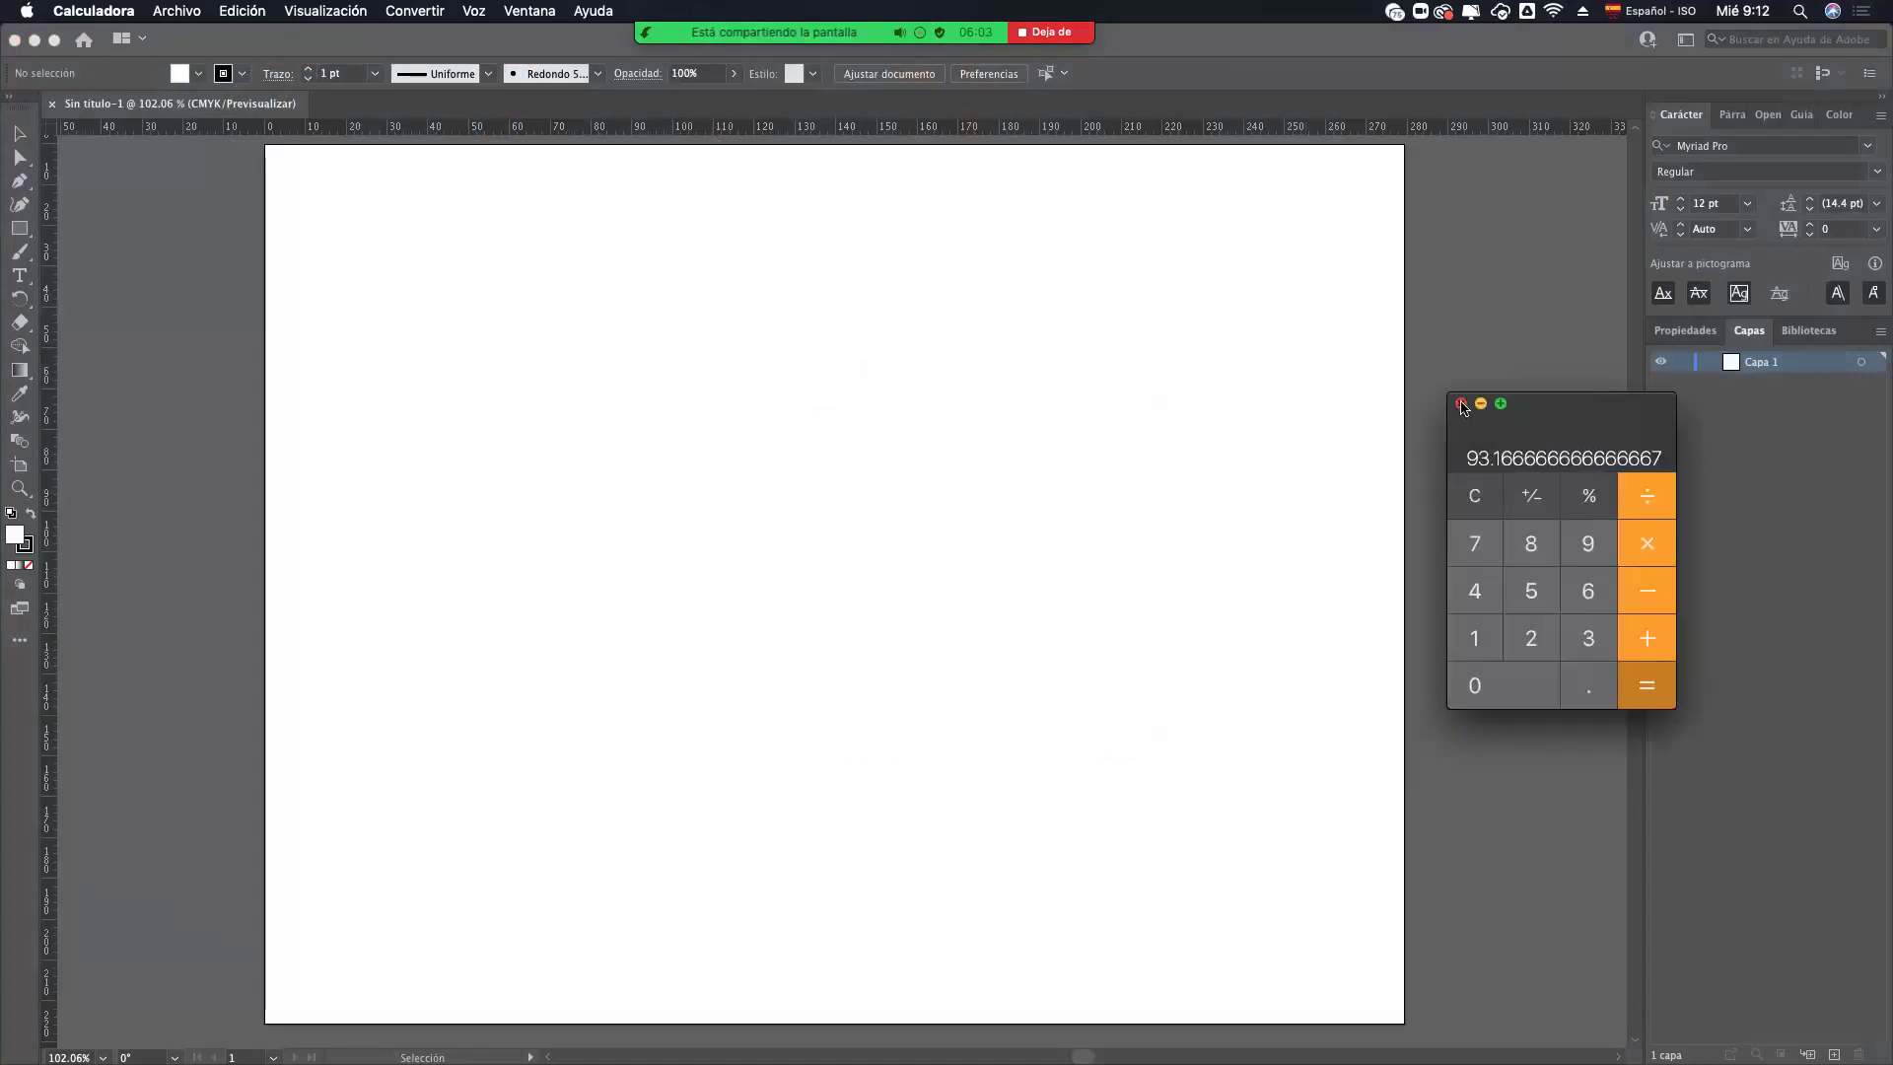
{"action": "left_click", "coordinate": [1464, 405]}
{"action": "left_click_drag", "start_coordinate": [47, 446], "coordinate": [631, 444]}
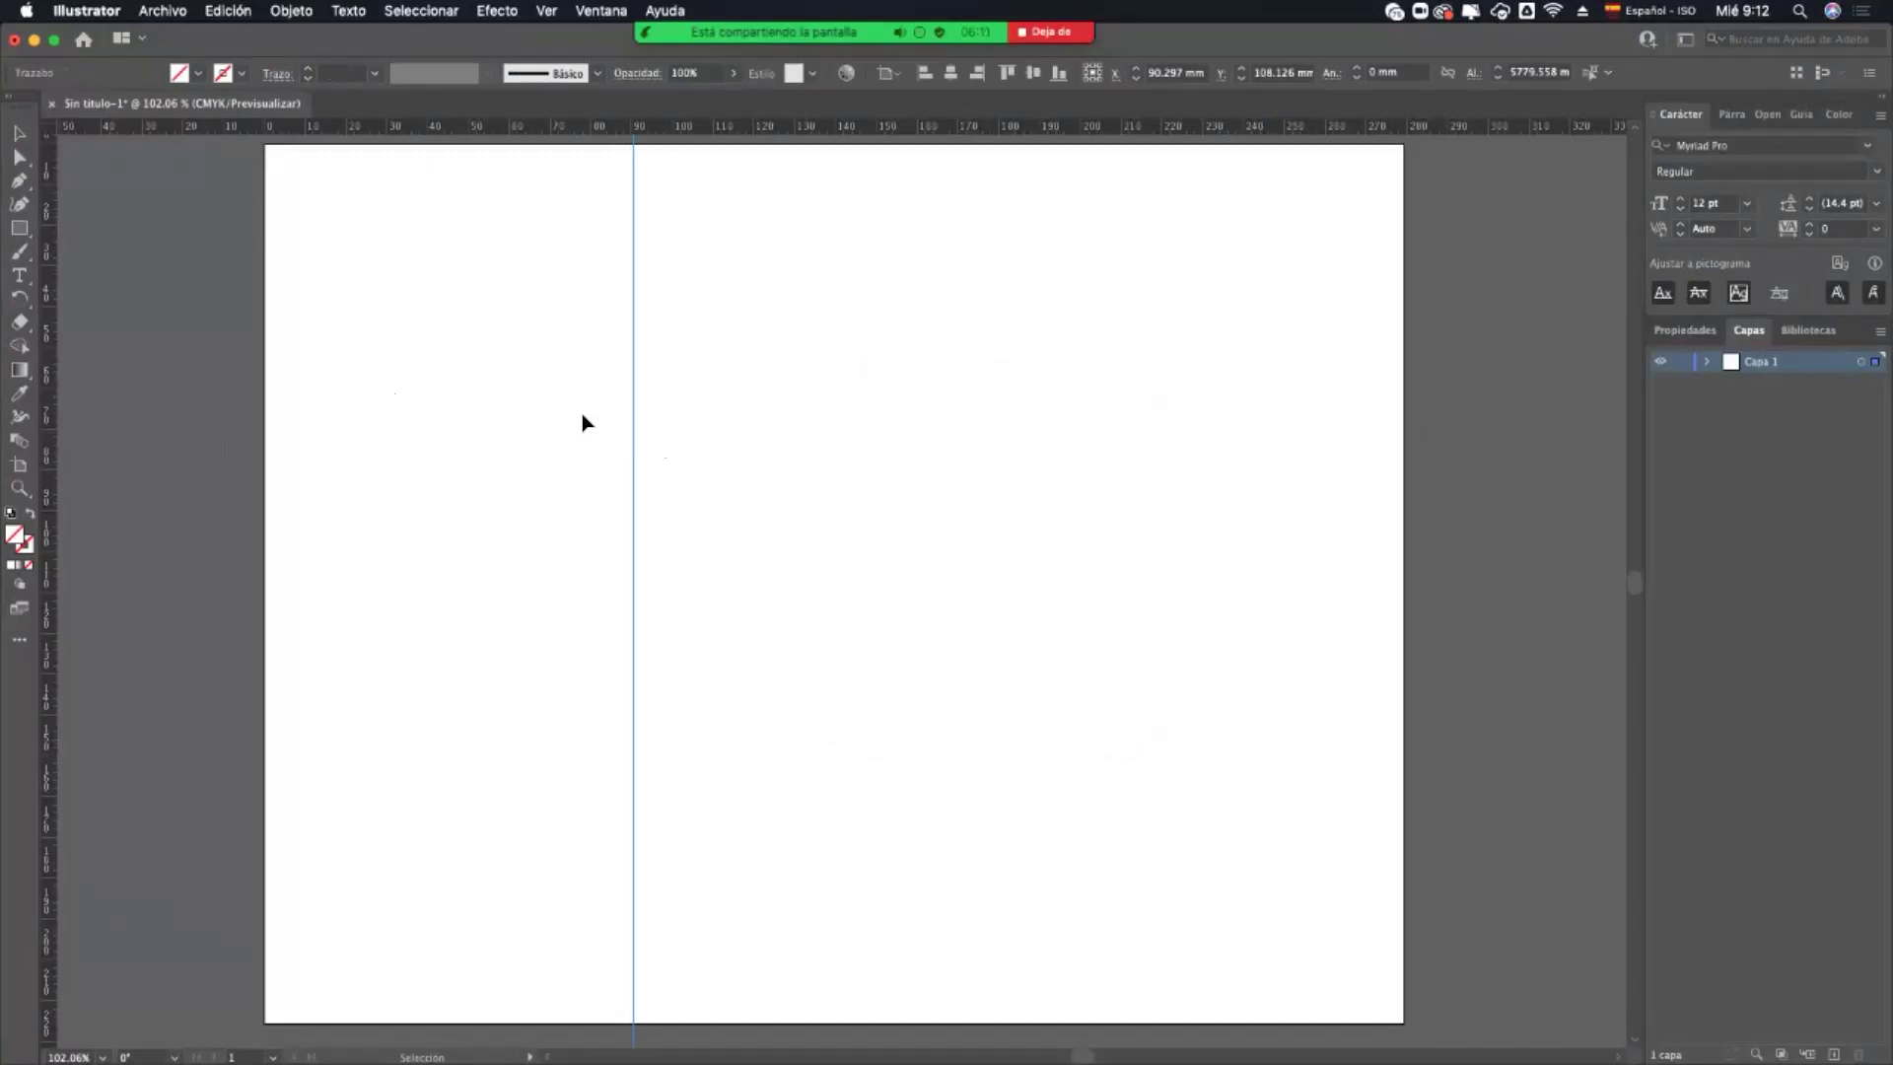
Replace the misplaced guide with a vertical guide at the 93 mm mark.
{"action": "key", "text": "Delete"}
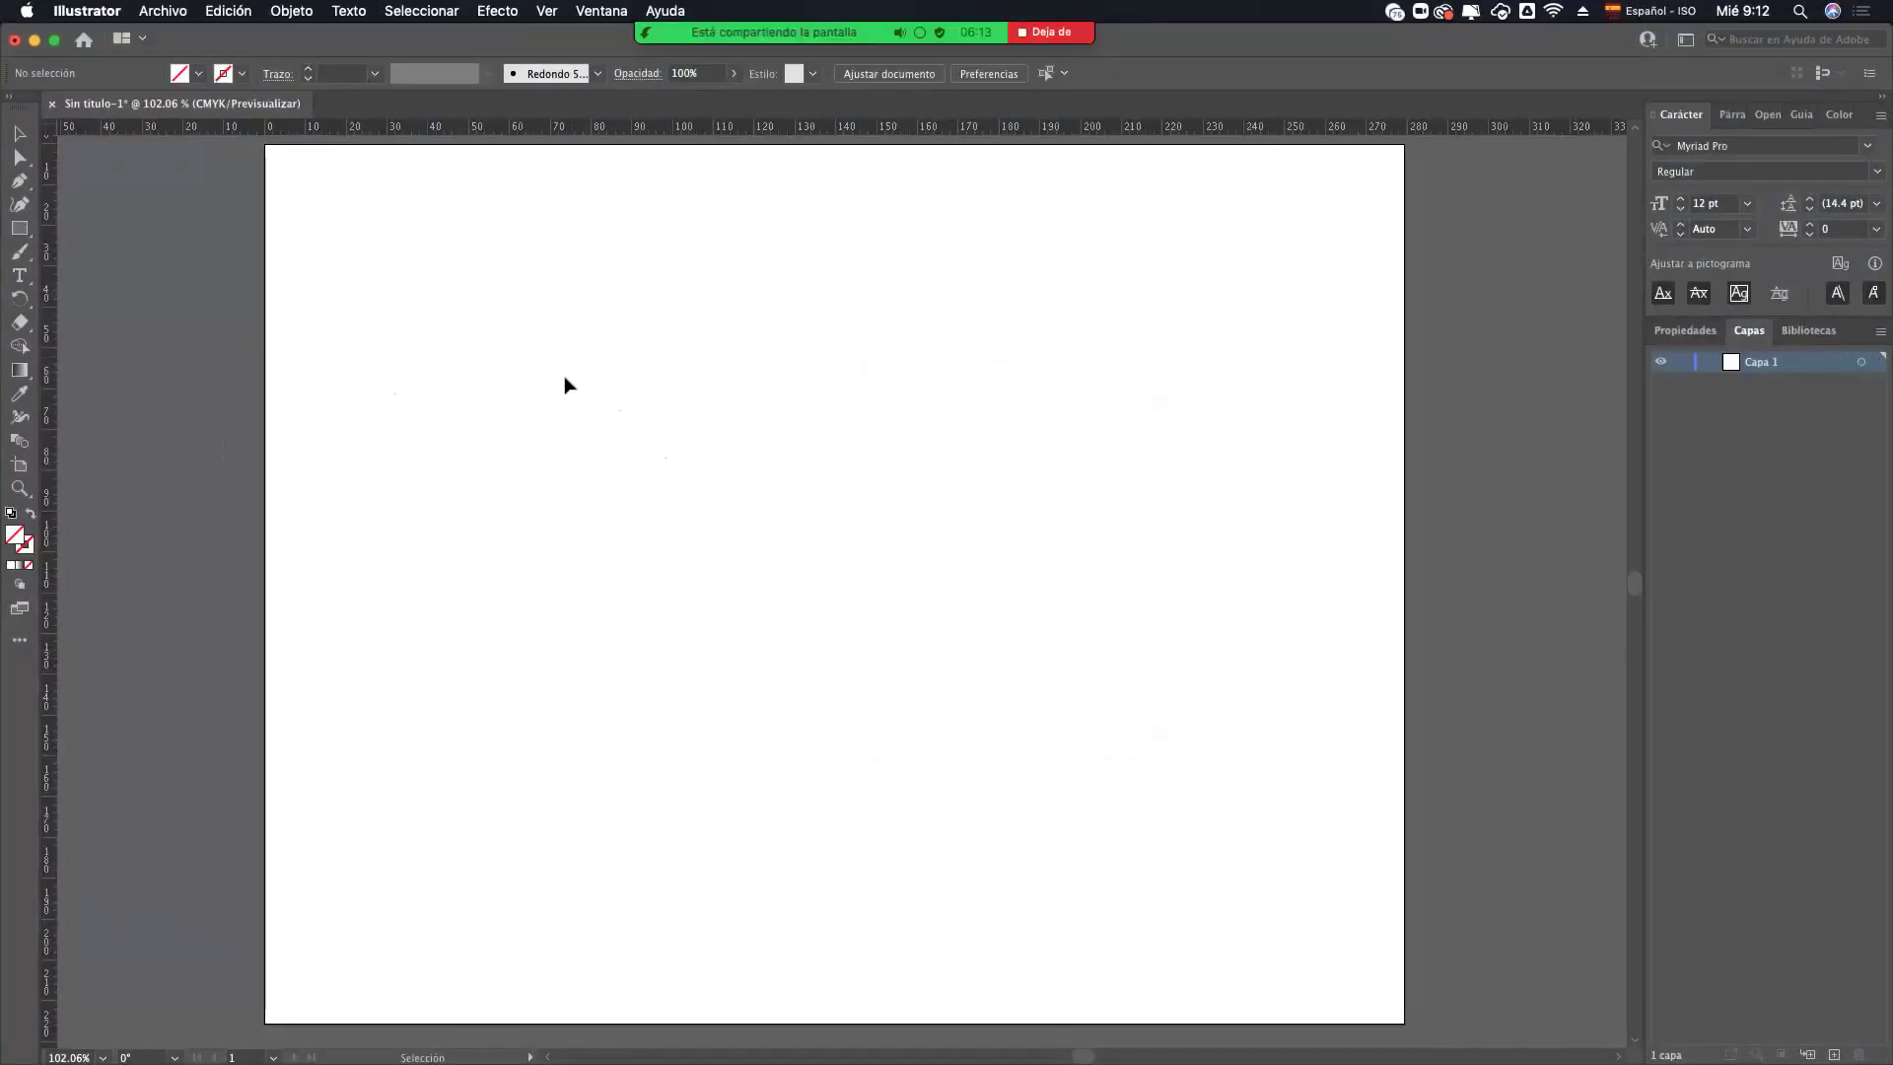
{"action": "scroll", "coordinate": [566, 385], "scroll_direction": "up", "scroll_amount": 5}
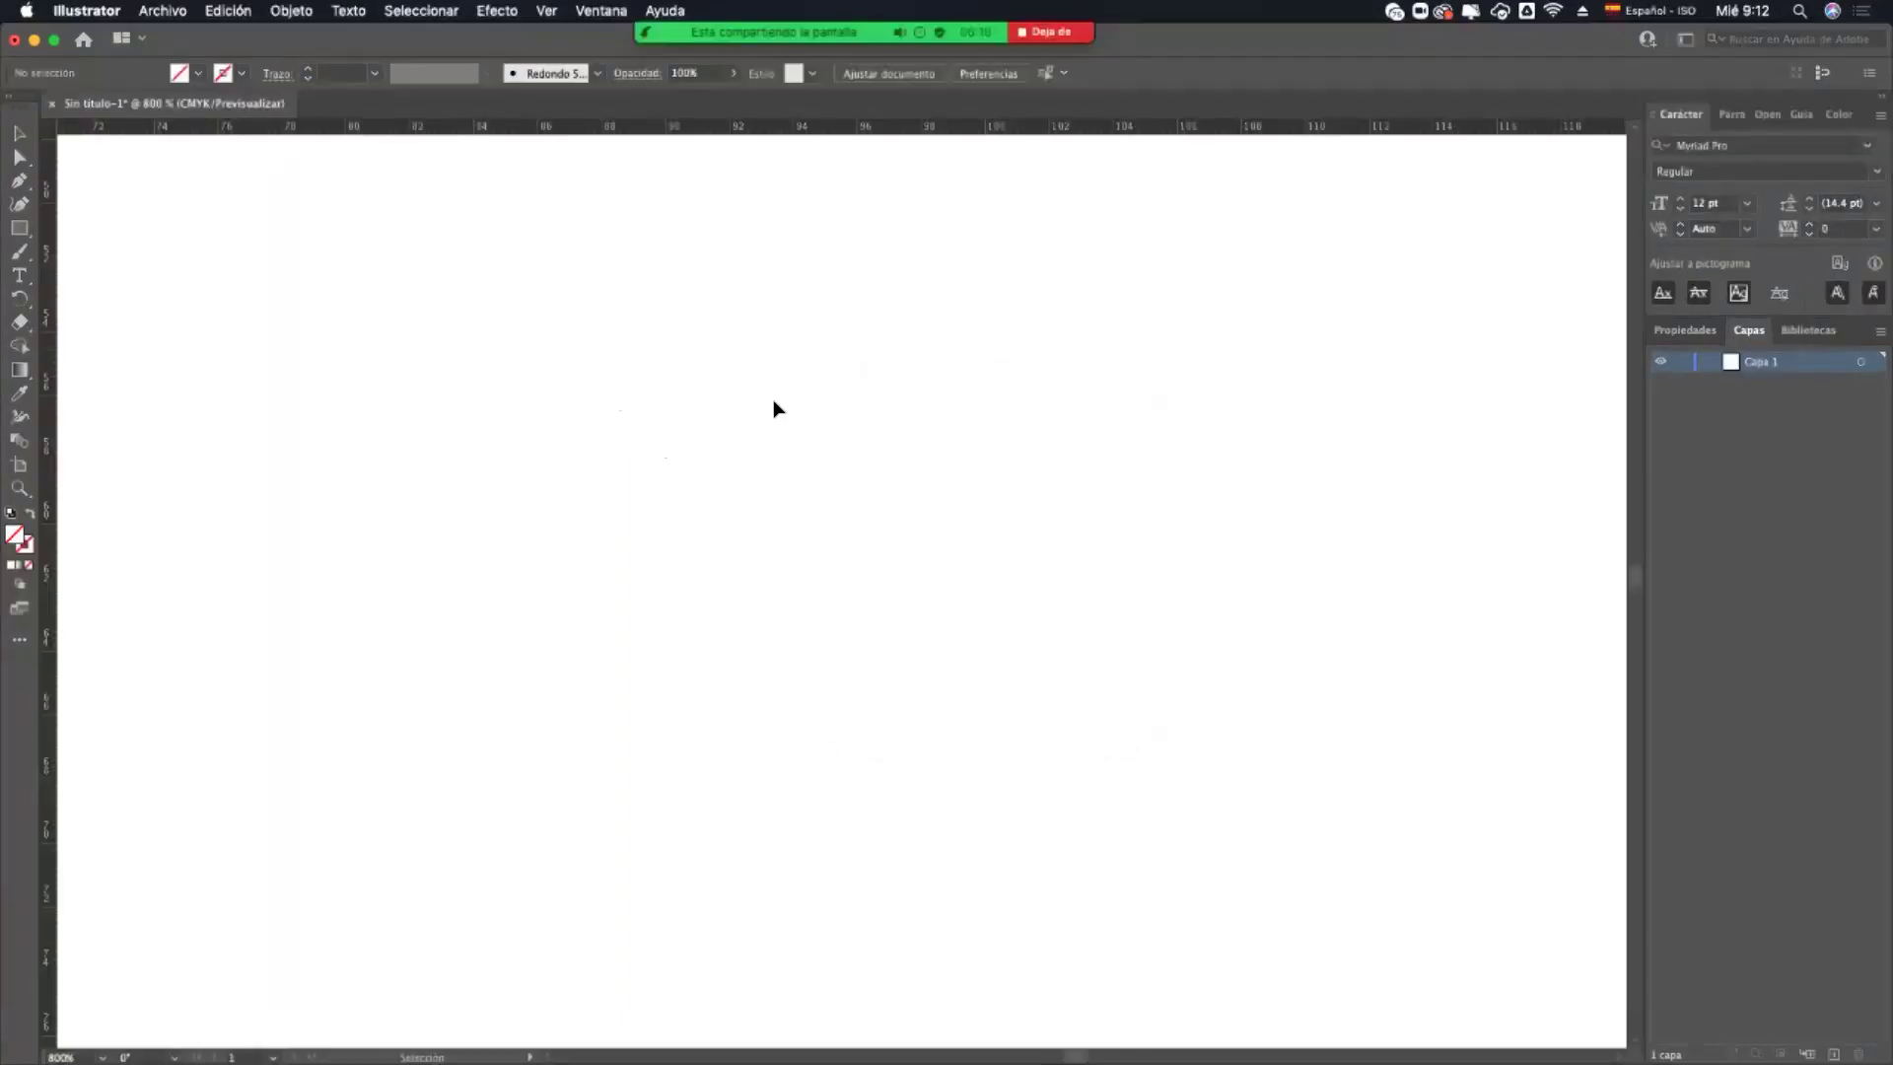
{"action": "scroll", "coordinate": [826, 392], "scroll_direction": "up", "scroll_amount": 2}
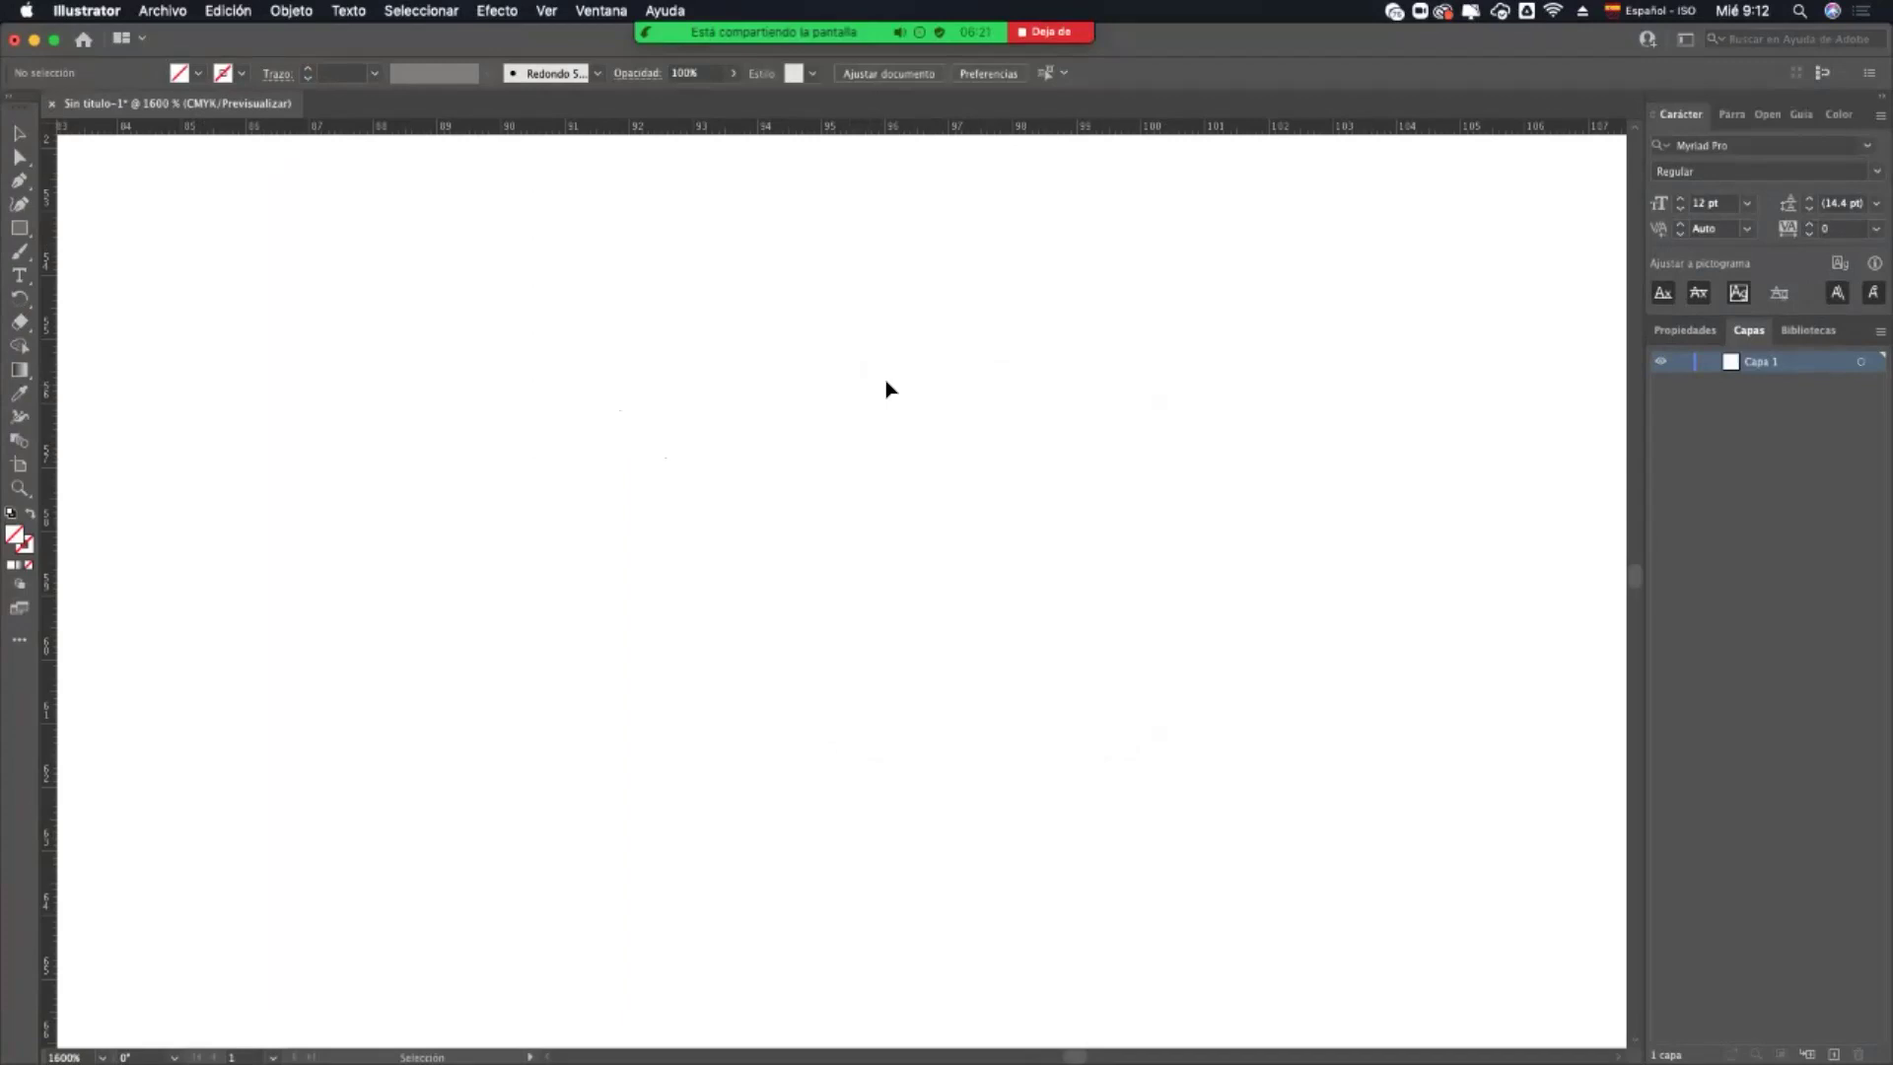
{"action": "left_click_drag", "start_coordinate": [40, 370], "coordinate": [693, 355]}
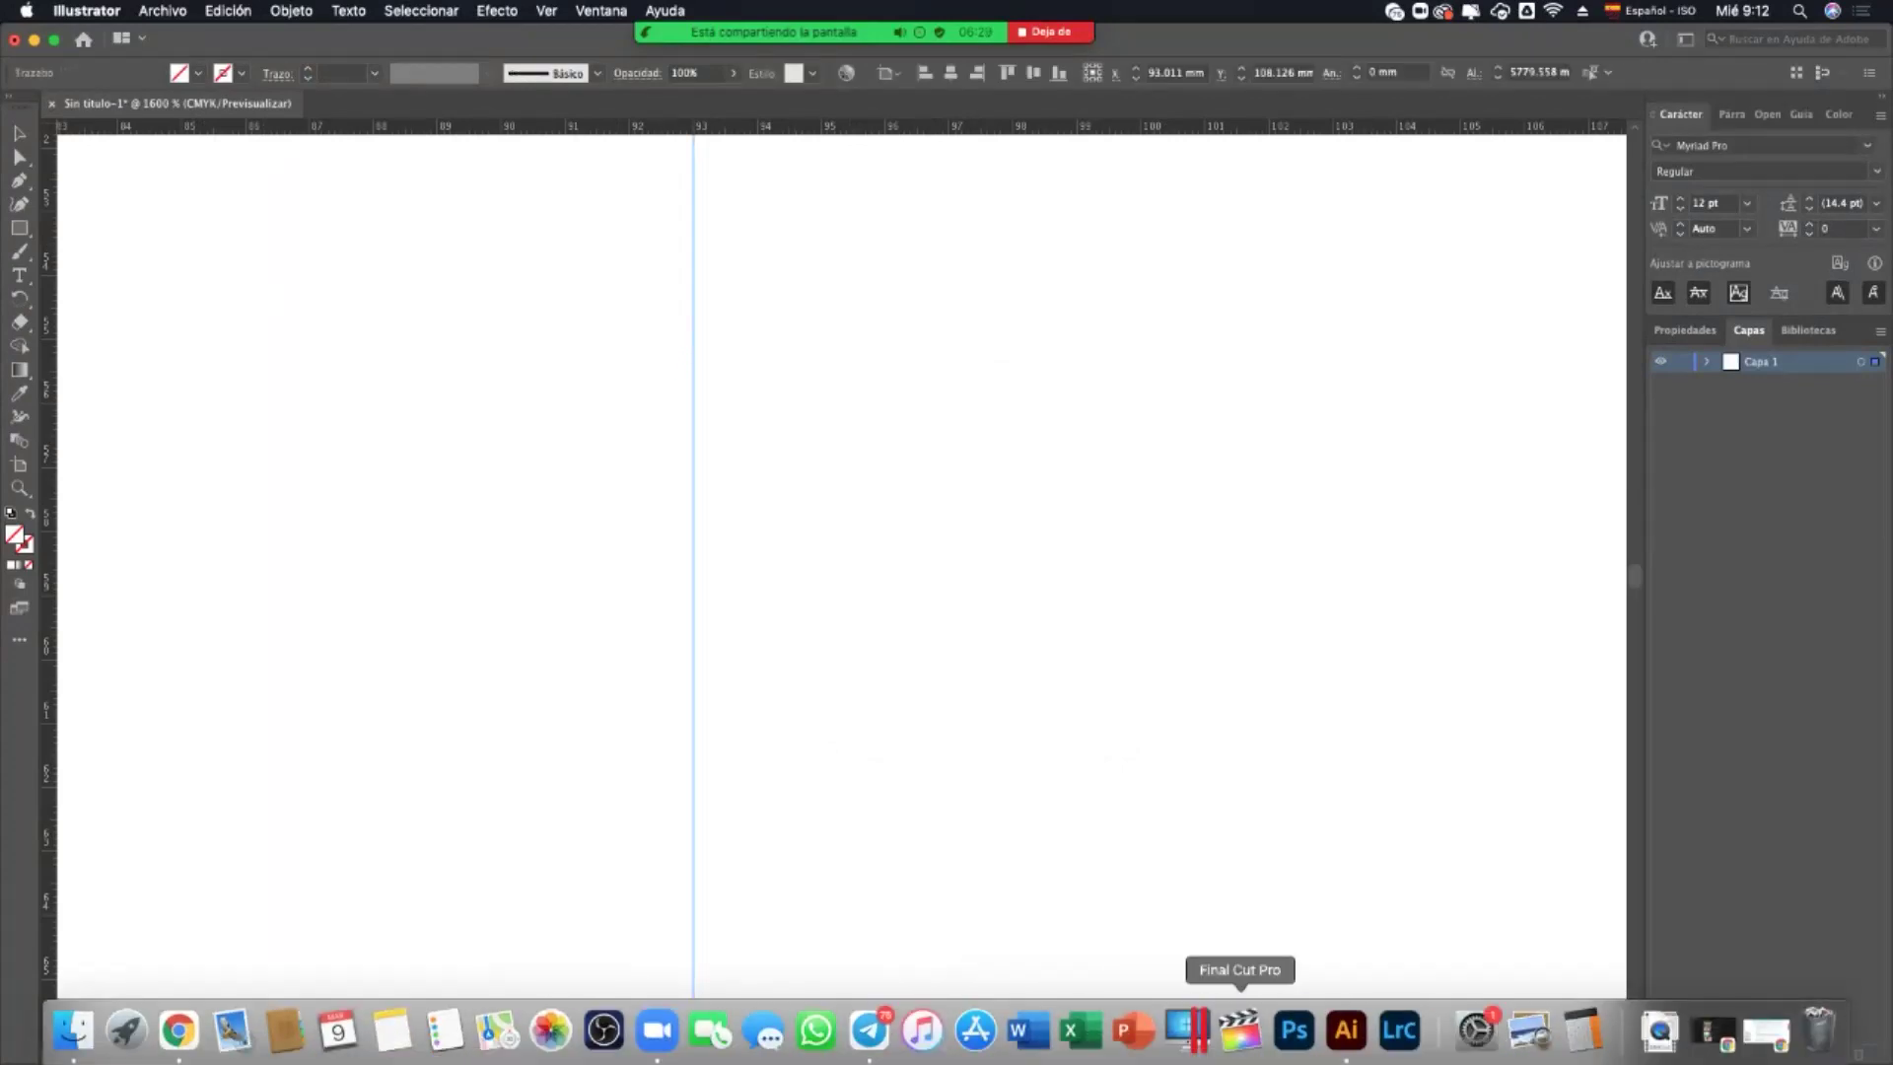
Calculate the second panel position, 186 mm, in Calculadora.
{"action": "left_click", "coordinate": [1572, 1030]}
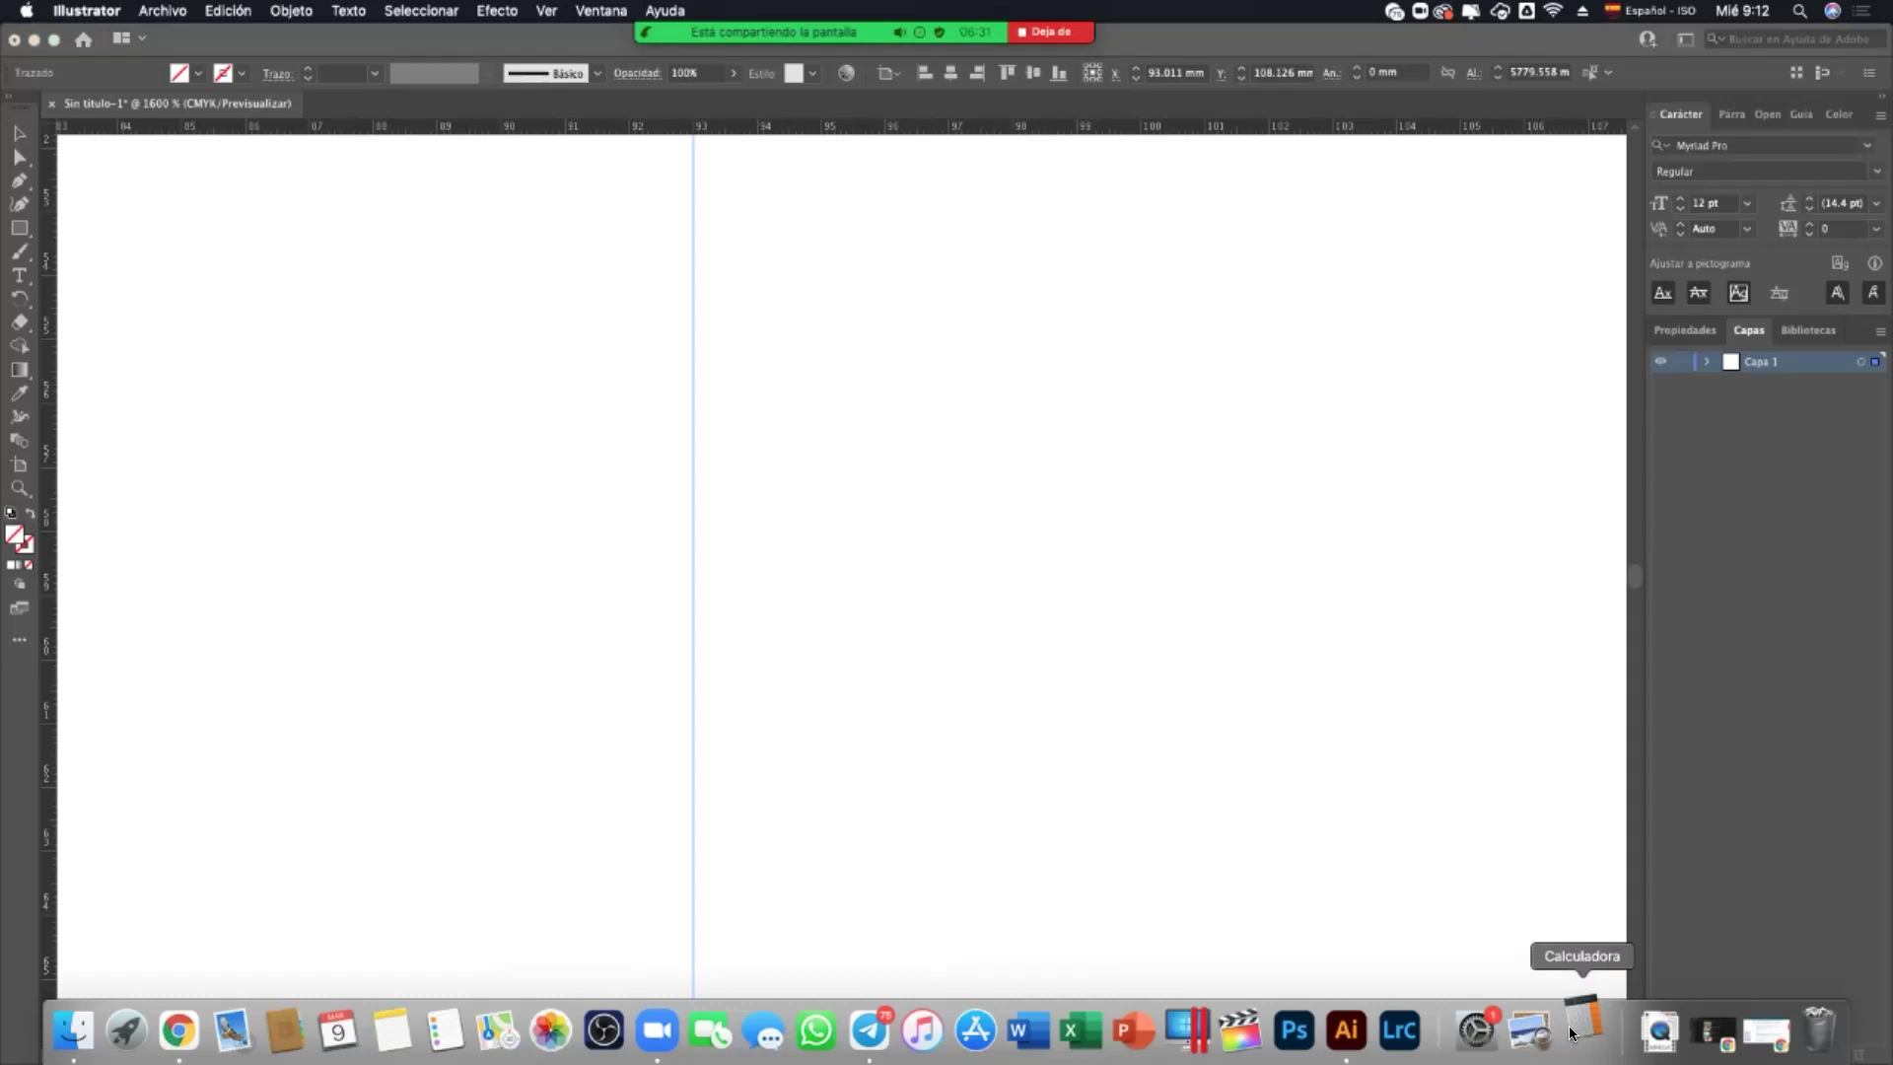
{"action": "type", "text": "9*2"}
{"action": "key", "text": "Return"}
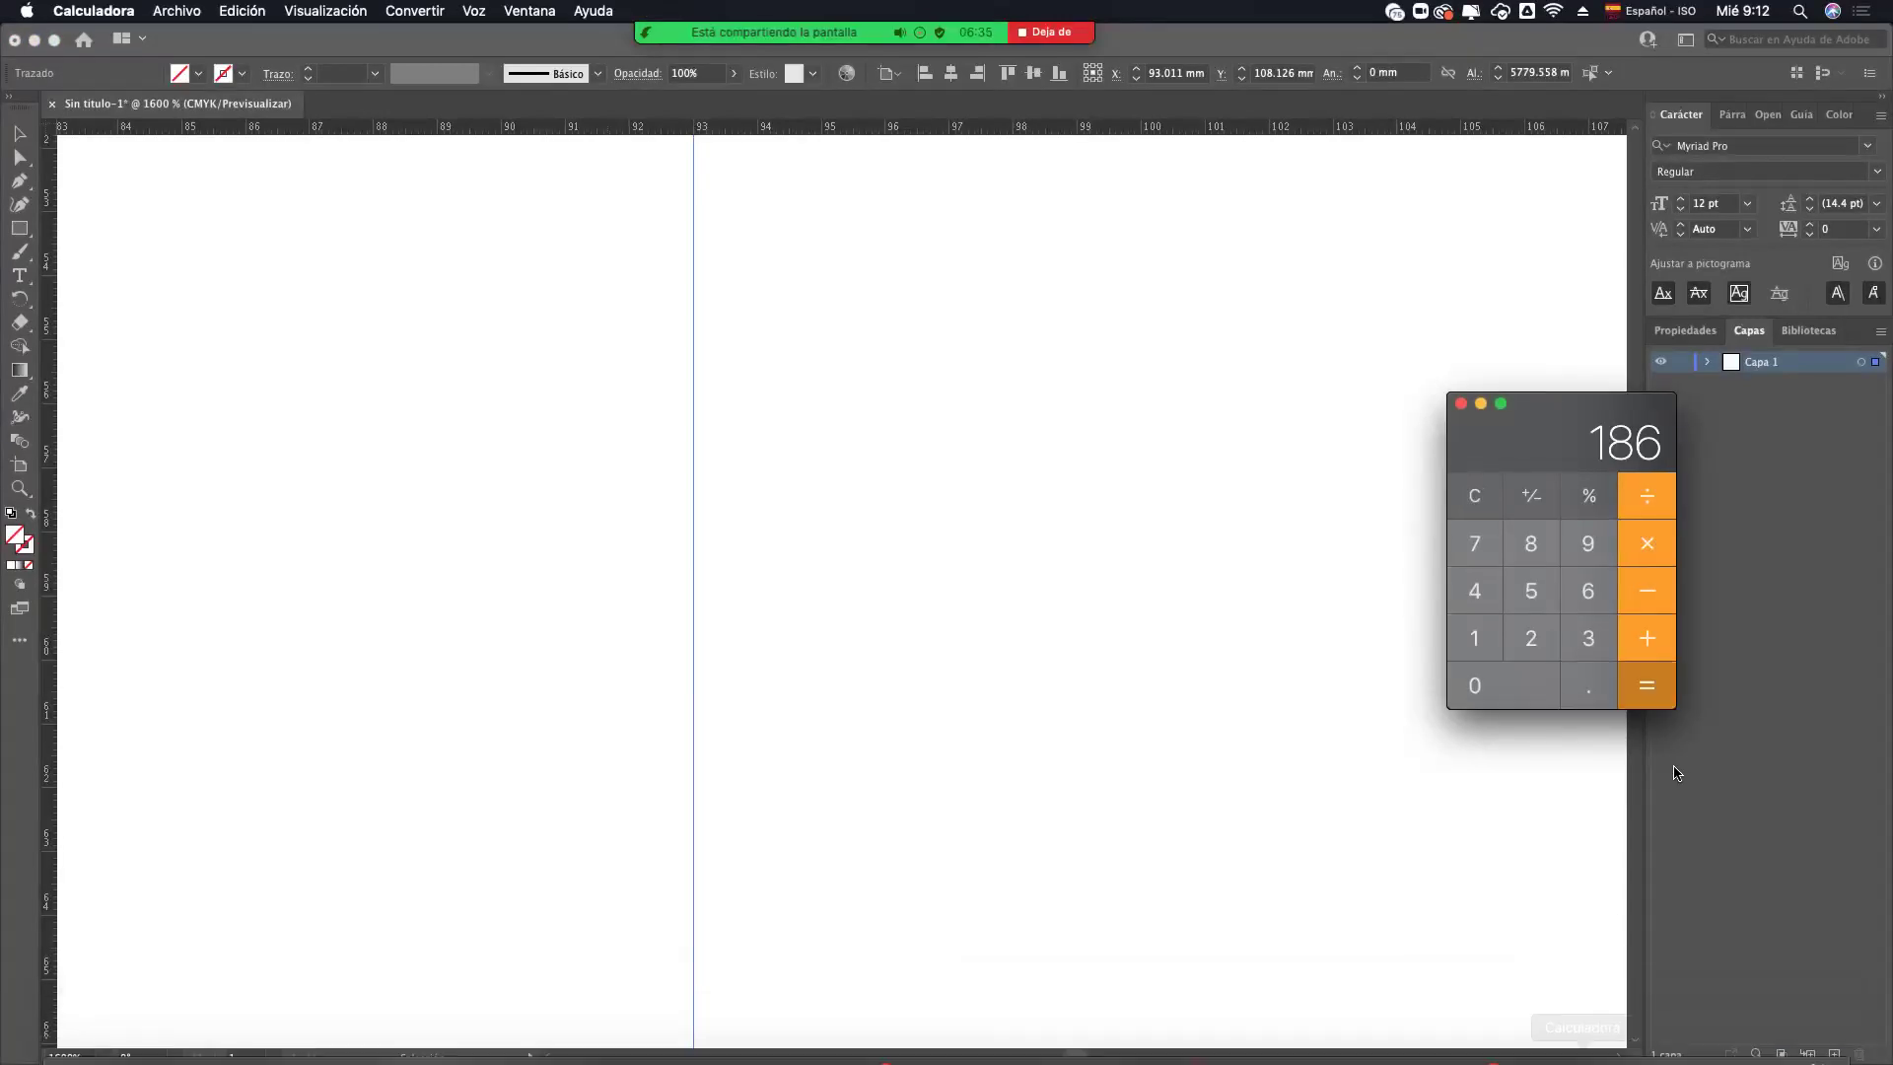
{"action": "left_click", "coordinate": [1461, 404]}
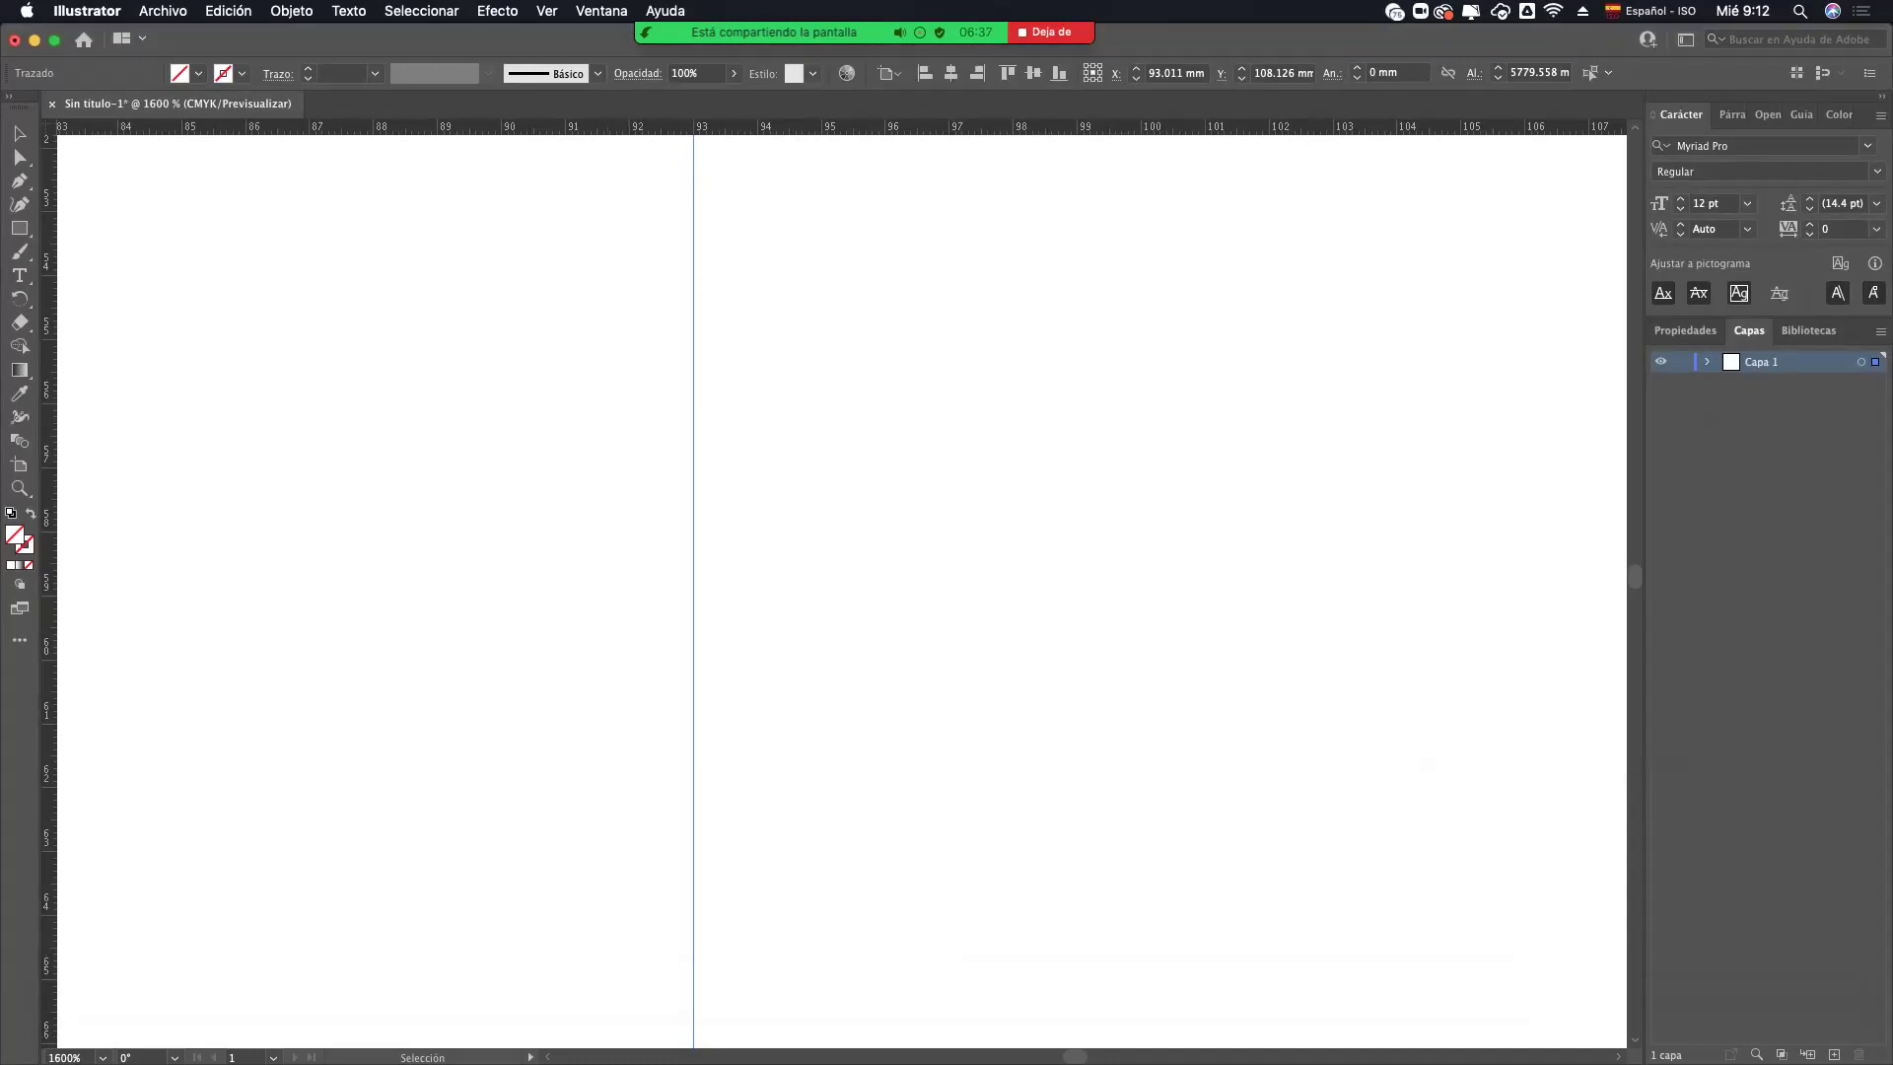
Place a second vertical guide at the 186 mm mark.
{"action": "scroll", "coordinate": [840, 592], "scroll_direction": "right", "scroll_amount": 5}
{"action": "scroll", "coordinate": [840, 592], "scroll_direction": "right", "scroll_amount": 10}
{"action": "scroll", "coordinate": [840, 592], "scroll_direction": "left", "scroll_amount": 10}
{"action": "scroll", "coordinate": [841, 591], "scroll_direction": "left", "scroll_amount": 2}
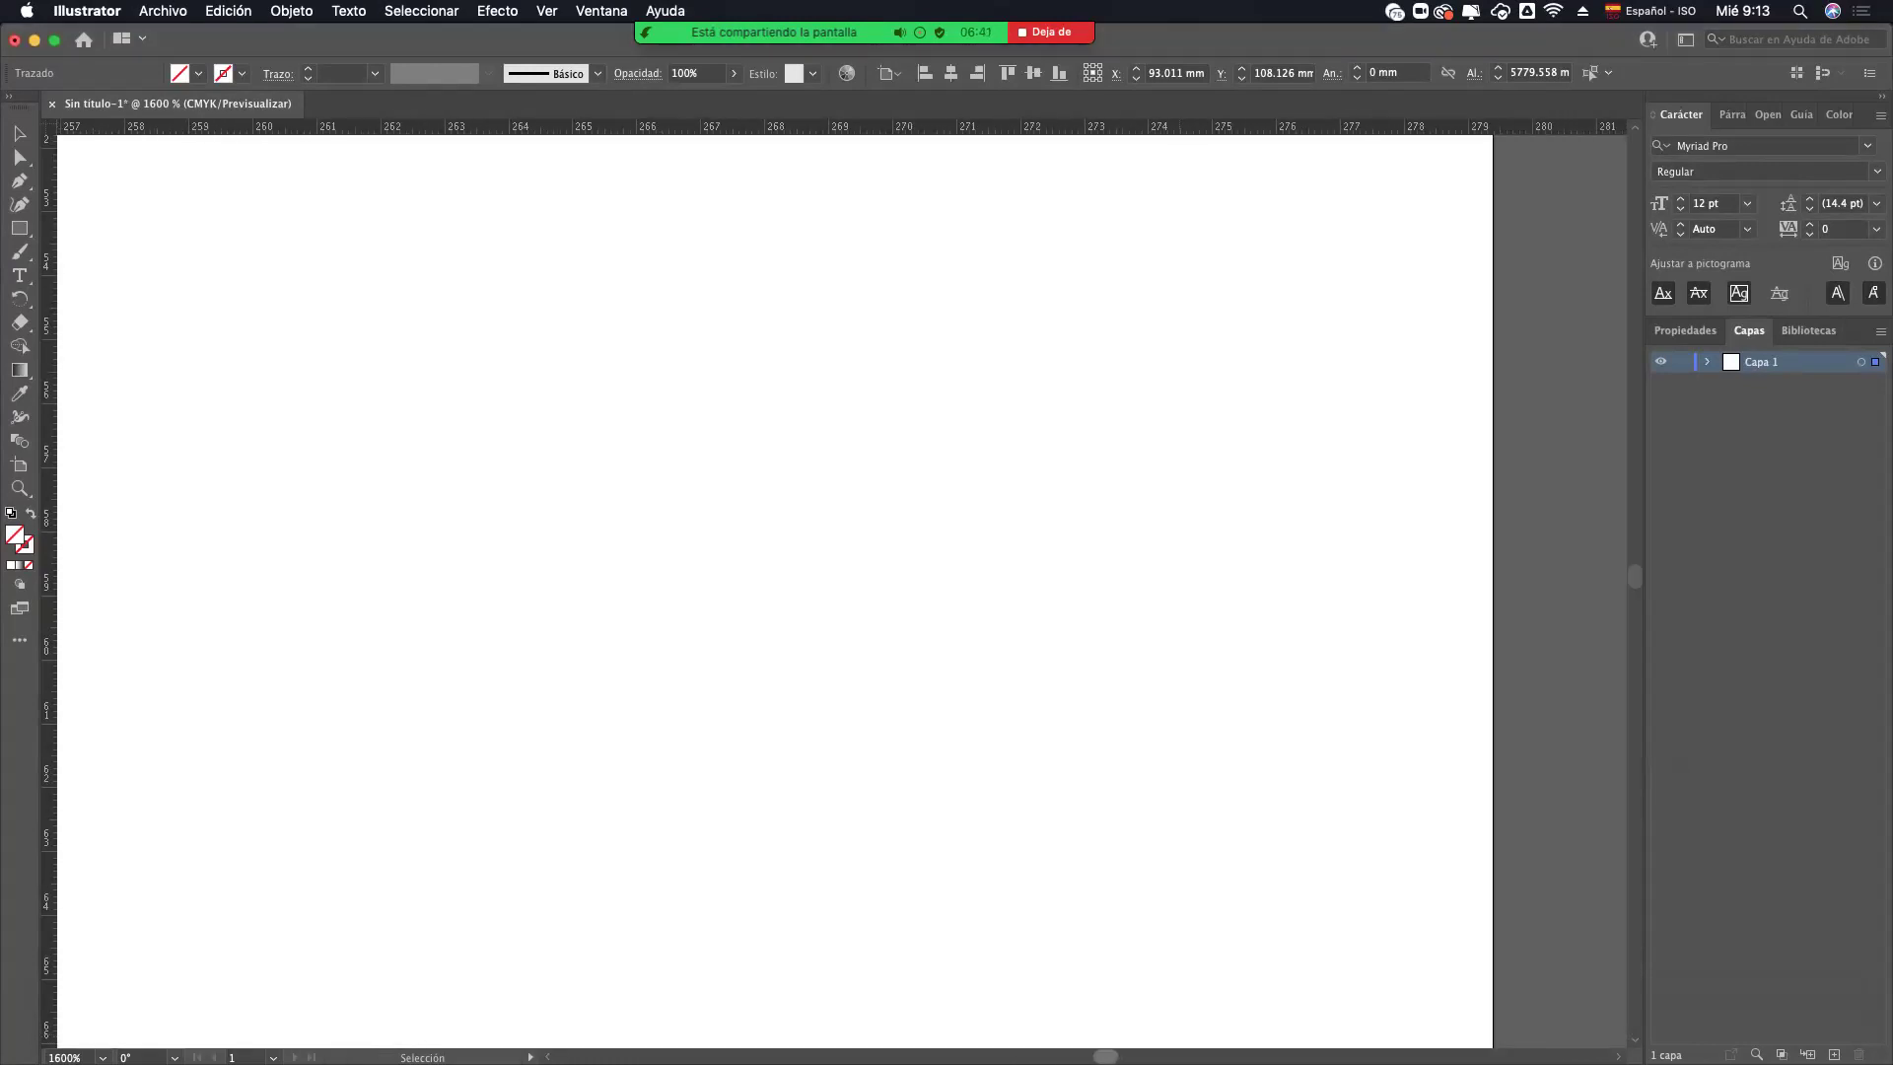
{"action": "scroll", "coordinate": [840, 592], "scroll_direction": "left", "scroll_amount": 1}
{"action": "scroll", "coordinate": [840, 591], "scroll_direction": "left", "scroll_amount": 1}
{"action": "scroll", "coordinate": [840, 591], "scroll_direction": "left", "scroll_amount": 1}
{"action": "scroll", "coordinate": [840, 592], "scroll_direction": "left", "scroll_amount": 1}
{"action": "scroll", "coordinate": [840, 592], "scroll_direction": "left", "scroll_amount": 1}
{"action": "scroll", "coordinate": [840, 592], "scroll_direction": "left", "scroll_amount": 1}
{"action": "scroll", "coordinate": [840, 591], "scroll_direction": "left", "scroll_amount": 1}
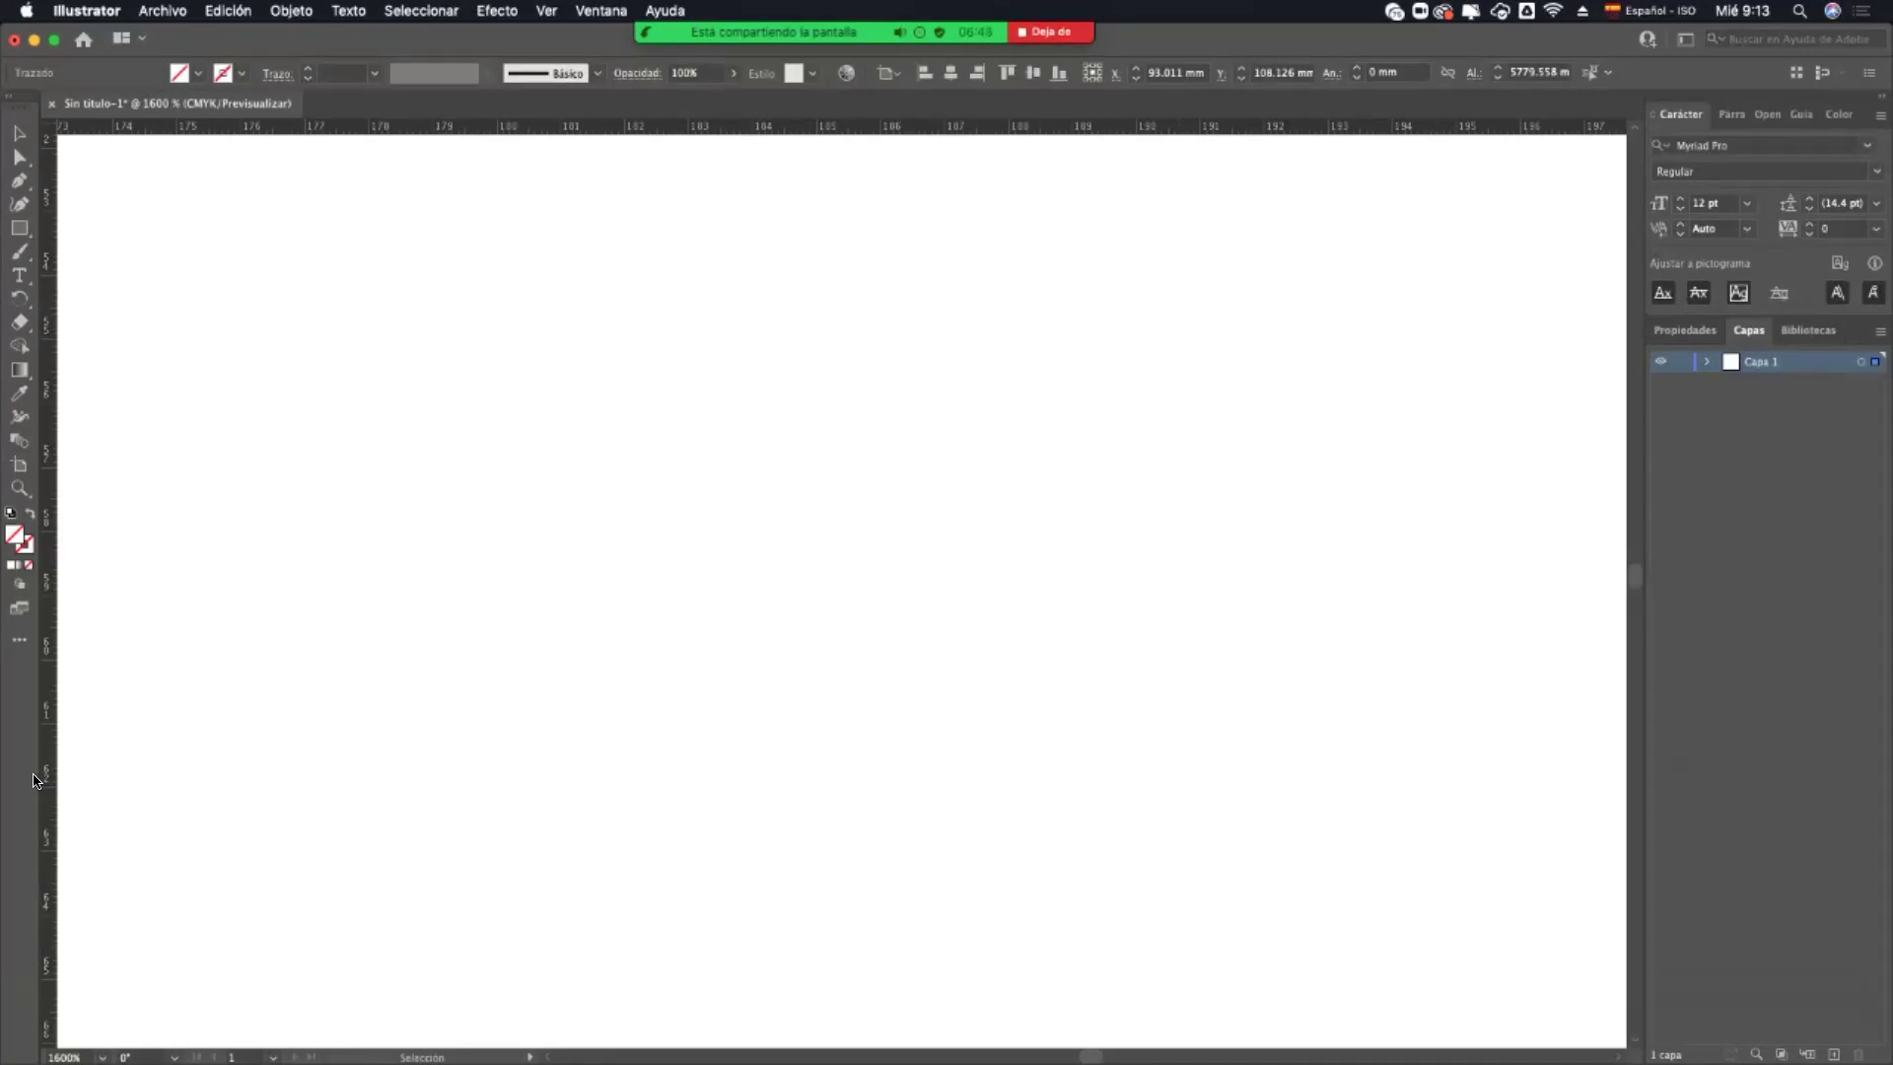
{"action": "left_click_drag", "start_coordinate": [44, 782], "coordinate": [880, 696]}
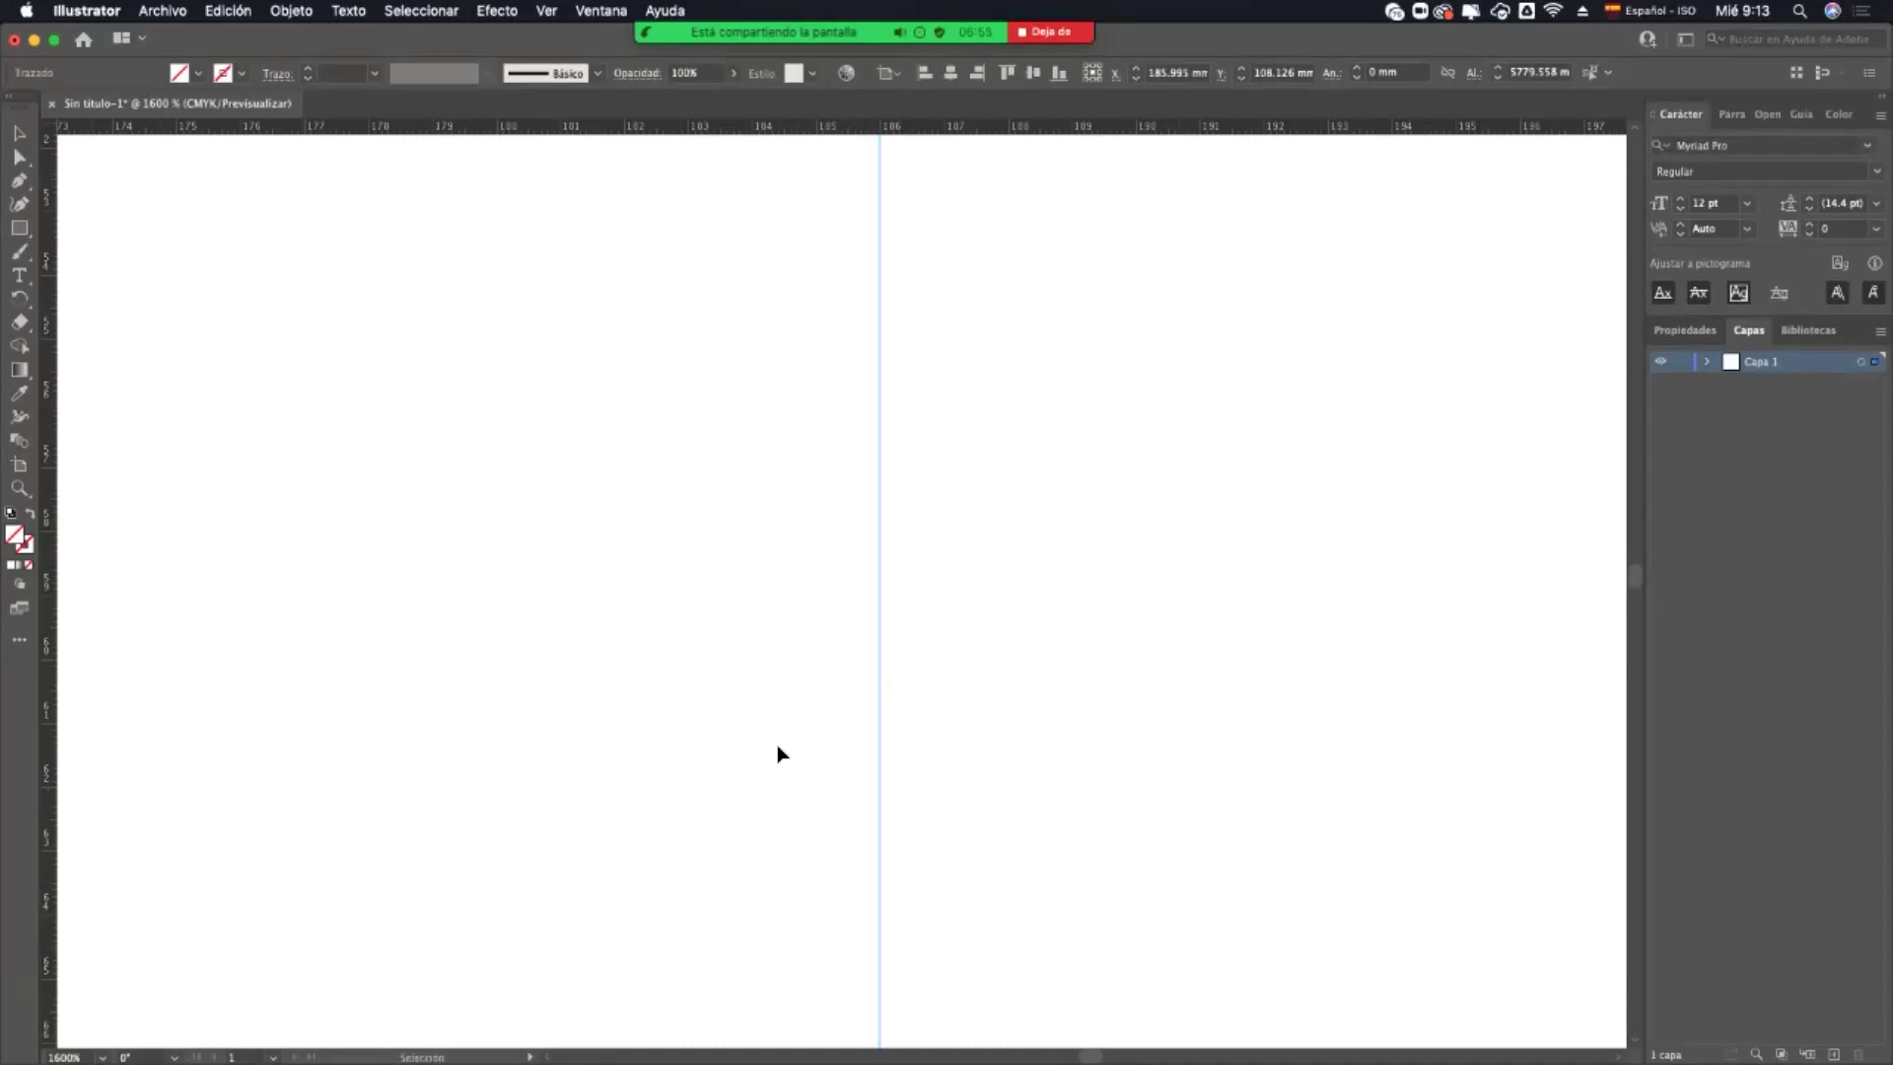
Select and deselect the guides, then fit the whole page in the window with Cmd+0.
{"action": "scroll", "coordinate": [778, 755], "scroll_direction": "down", "scroll_amount": 10}
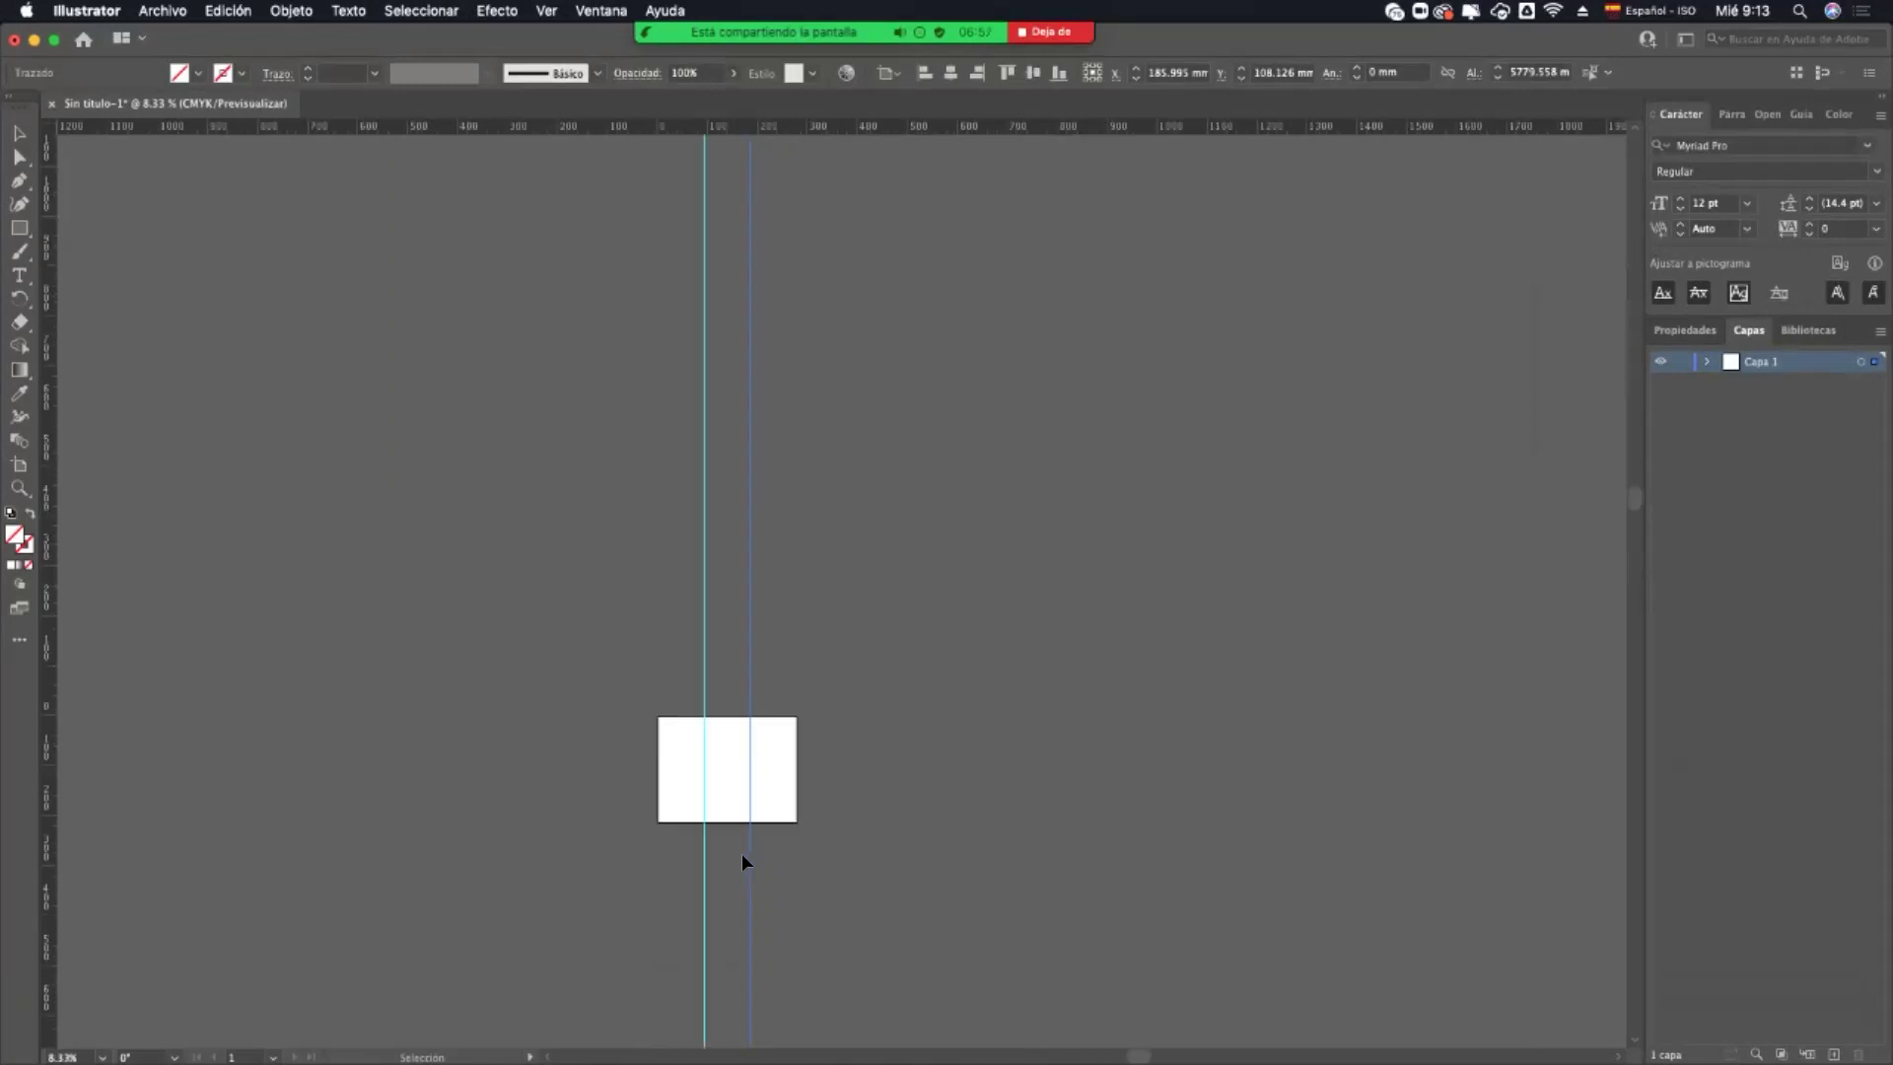
{"action": "scroll", "coordinate": [742, 854], "scroll_direction": "up", "scroll_amount": 5}
{"action": "scroll", "coordinate": [749, 855], "scroll_direction": "up", "scroll_amount": 3}
{"action": "scroll", "coordinate": [760, 854], "scroll_direction": "down", "scroll_amount": 2}
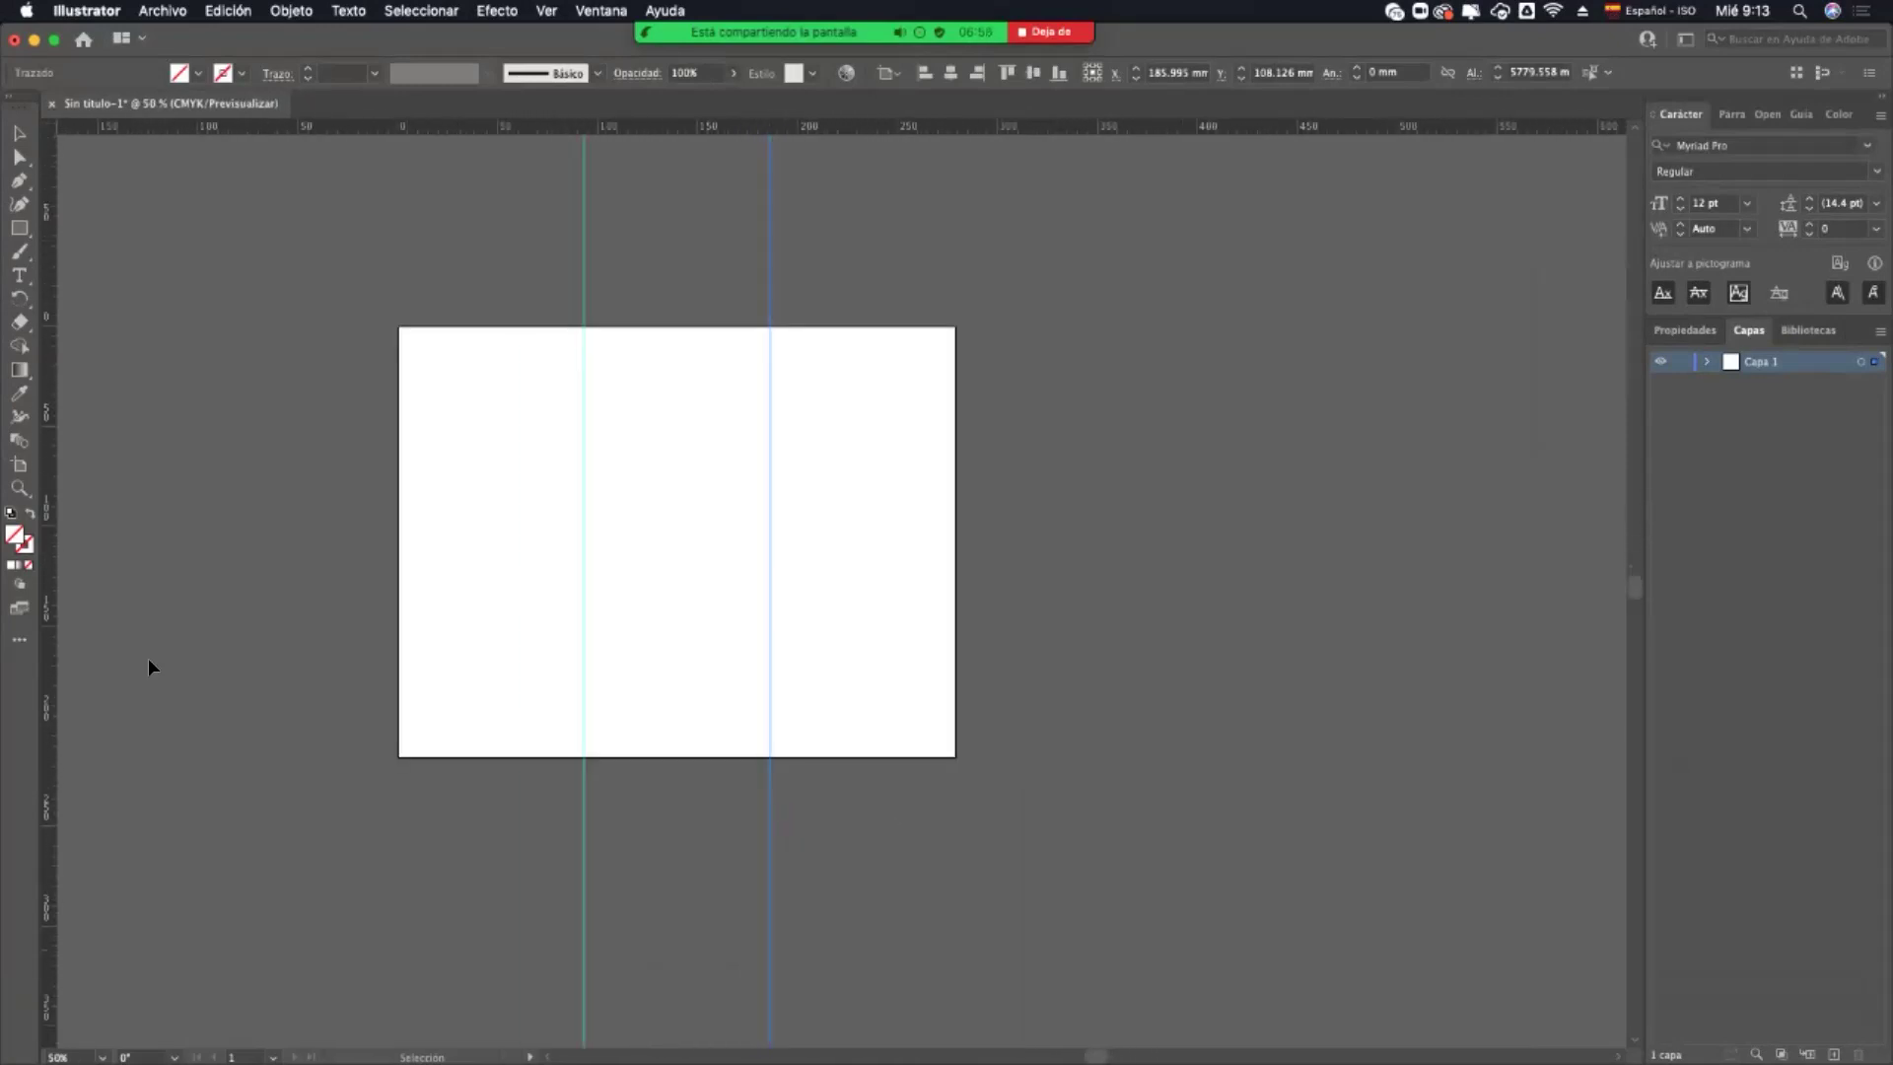
{"action": "scroll", "coordinate": [81, 364], "scroll_direction": "left", "scroll_amount": 5}
{"action": "key", "text": "ctrl+a"}
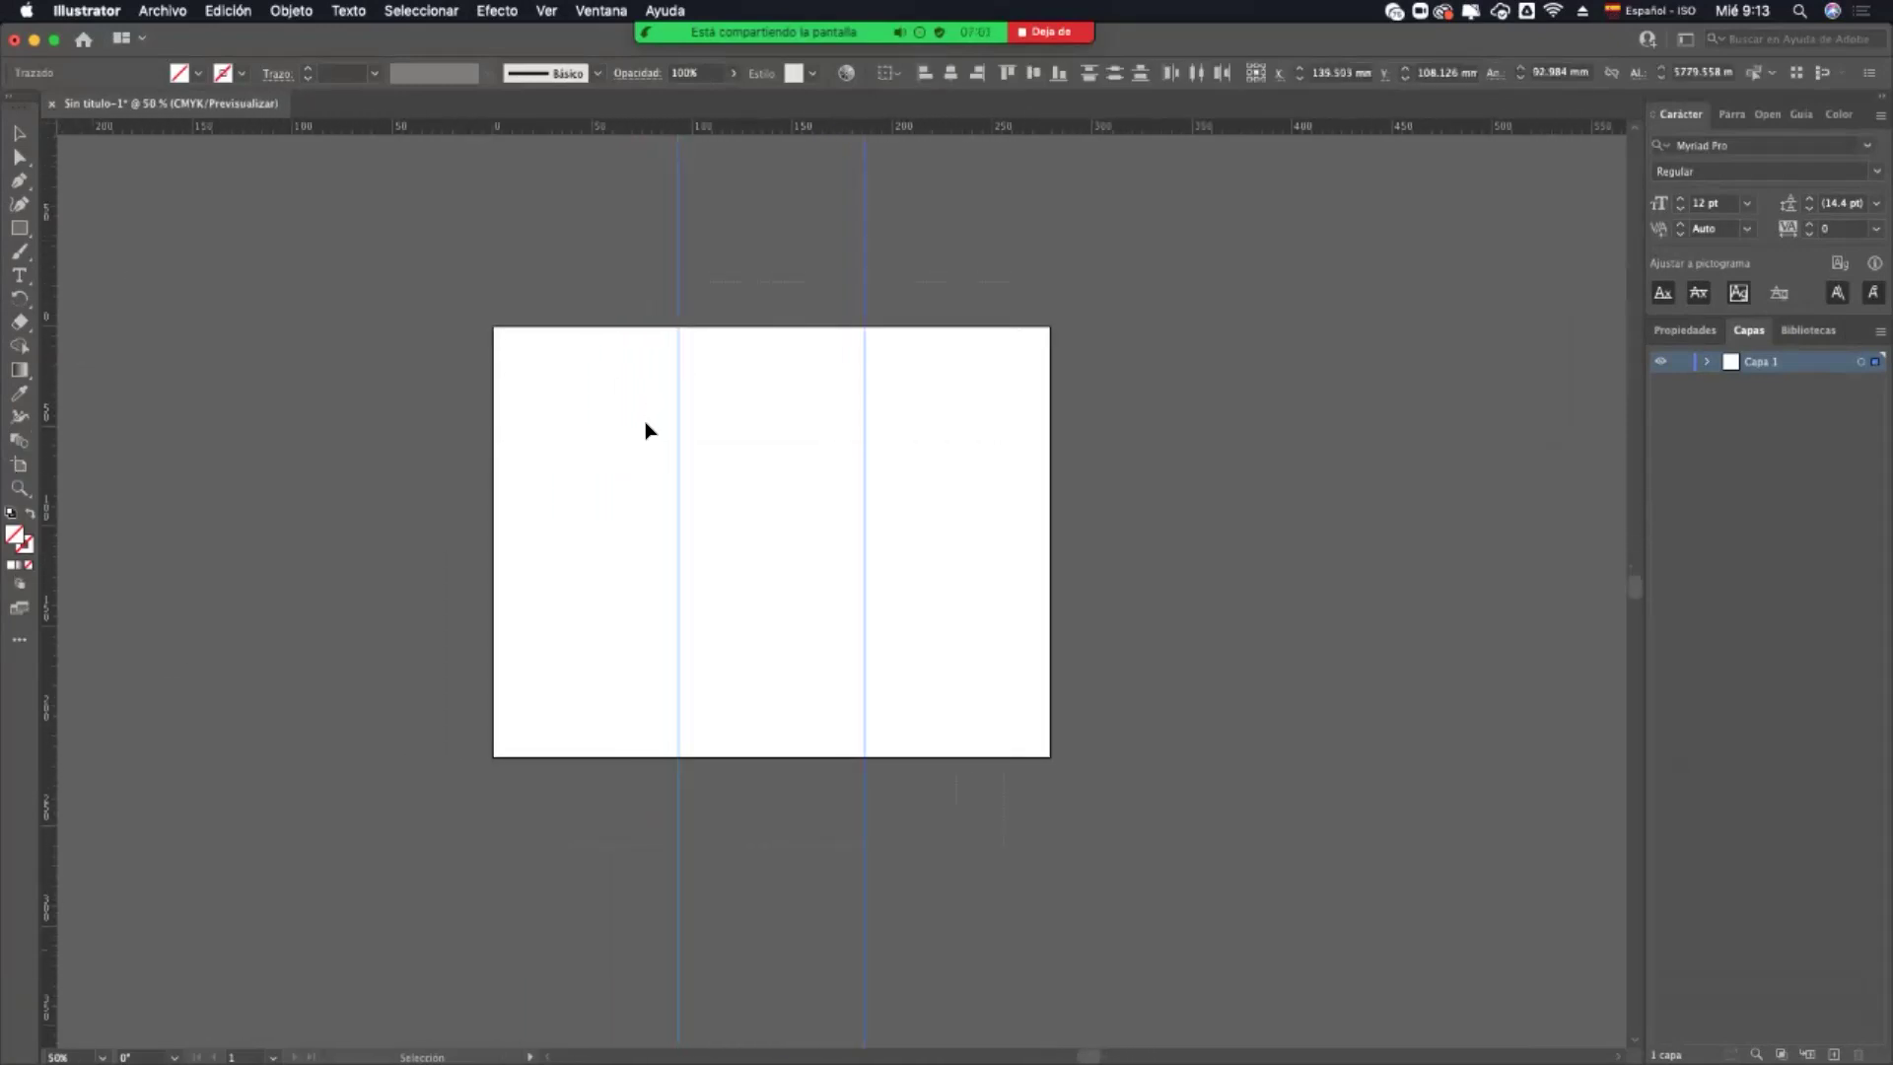
{"action": "key", "text": "a"}
{"action": "left_click", "coordinate": [650, 431]}
{"action": "left_click_drag", "start_coordinate": [646, 430], "coordinate": [914, 450]}
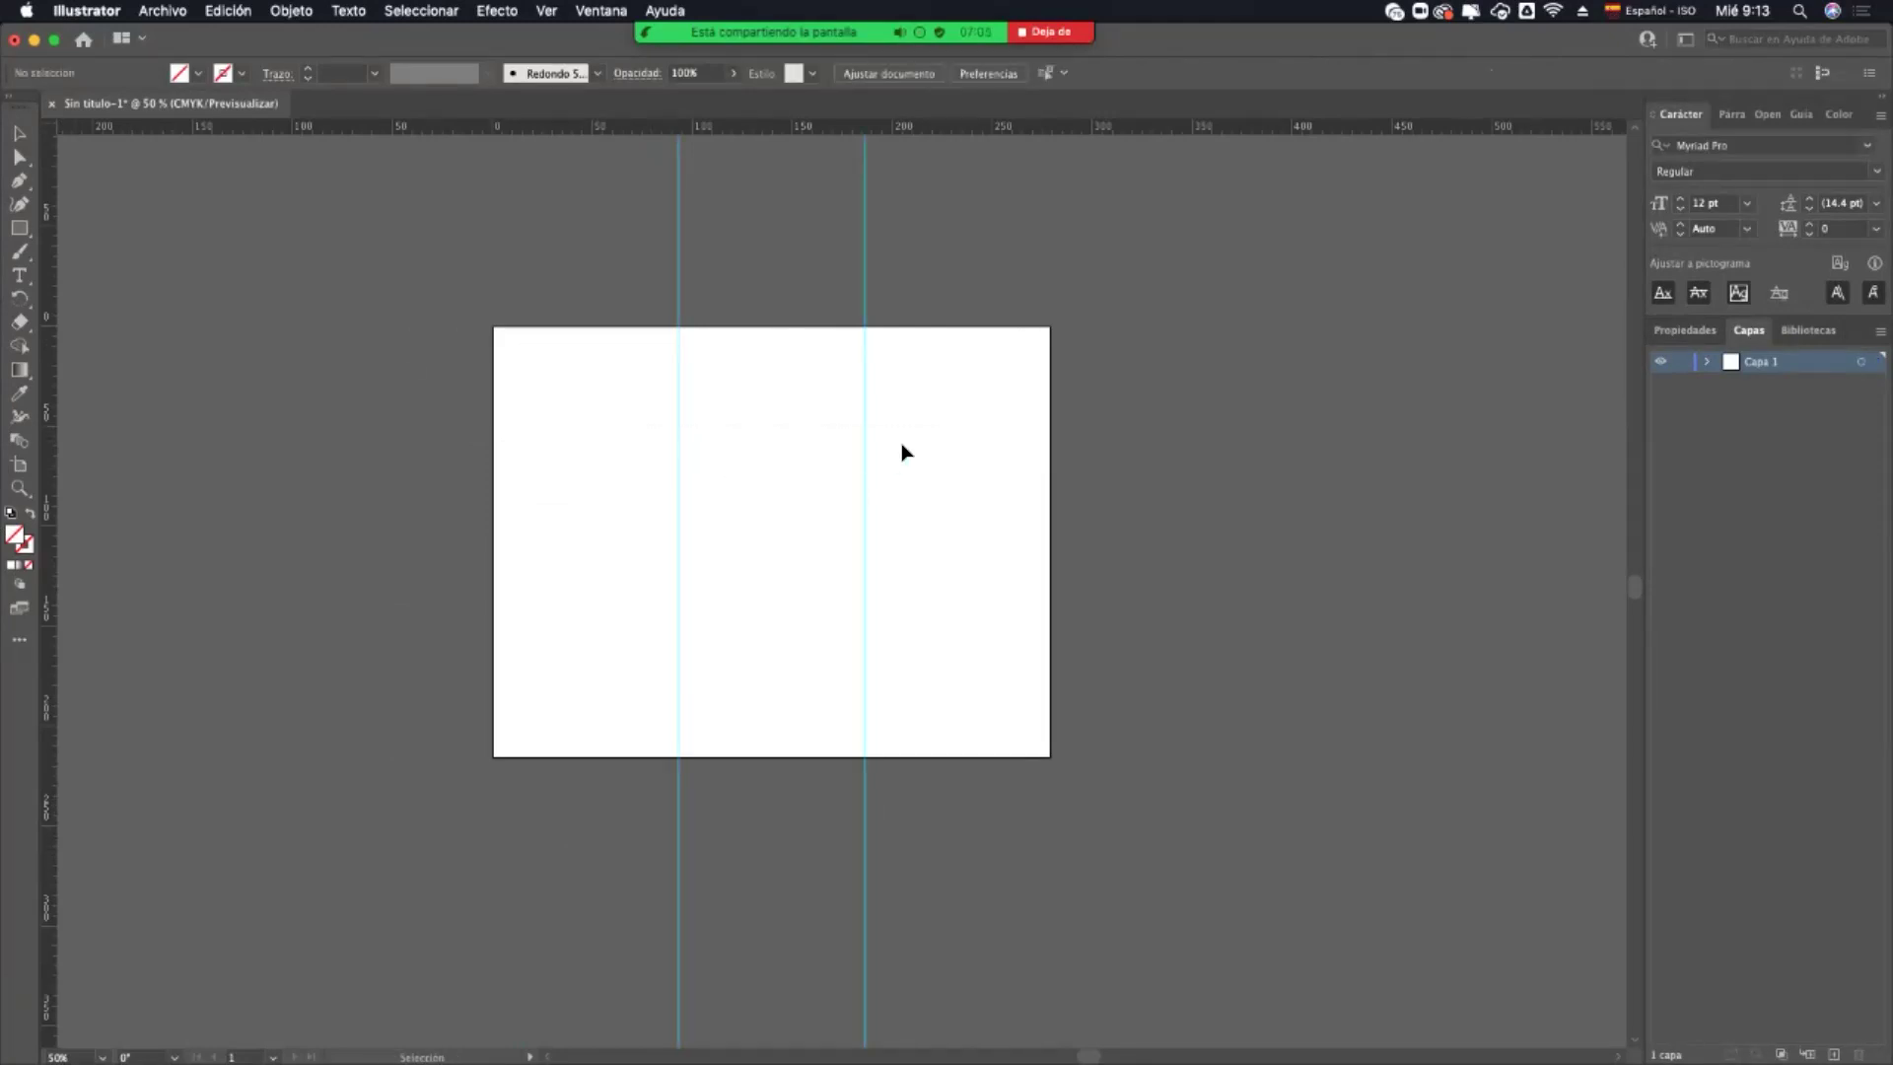
{"action": "scroll", "coordinate": [888, 470], "scroll_direction": "right", "scroll_amount": 2}
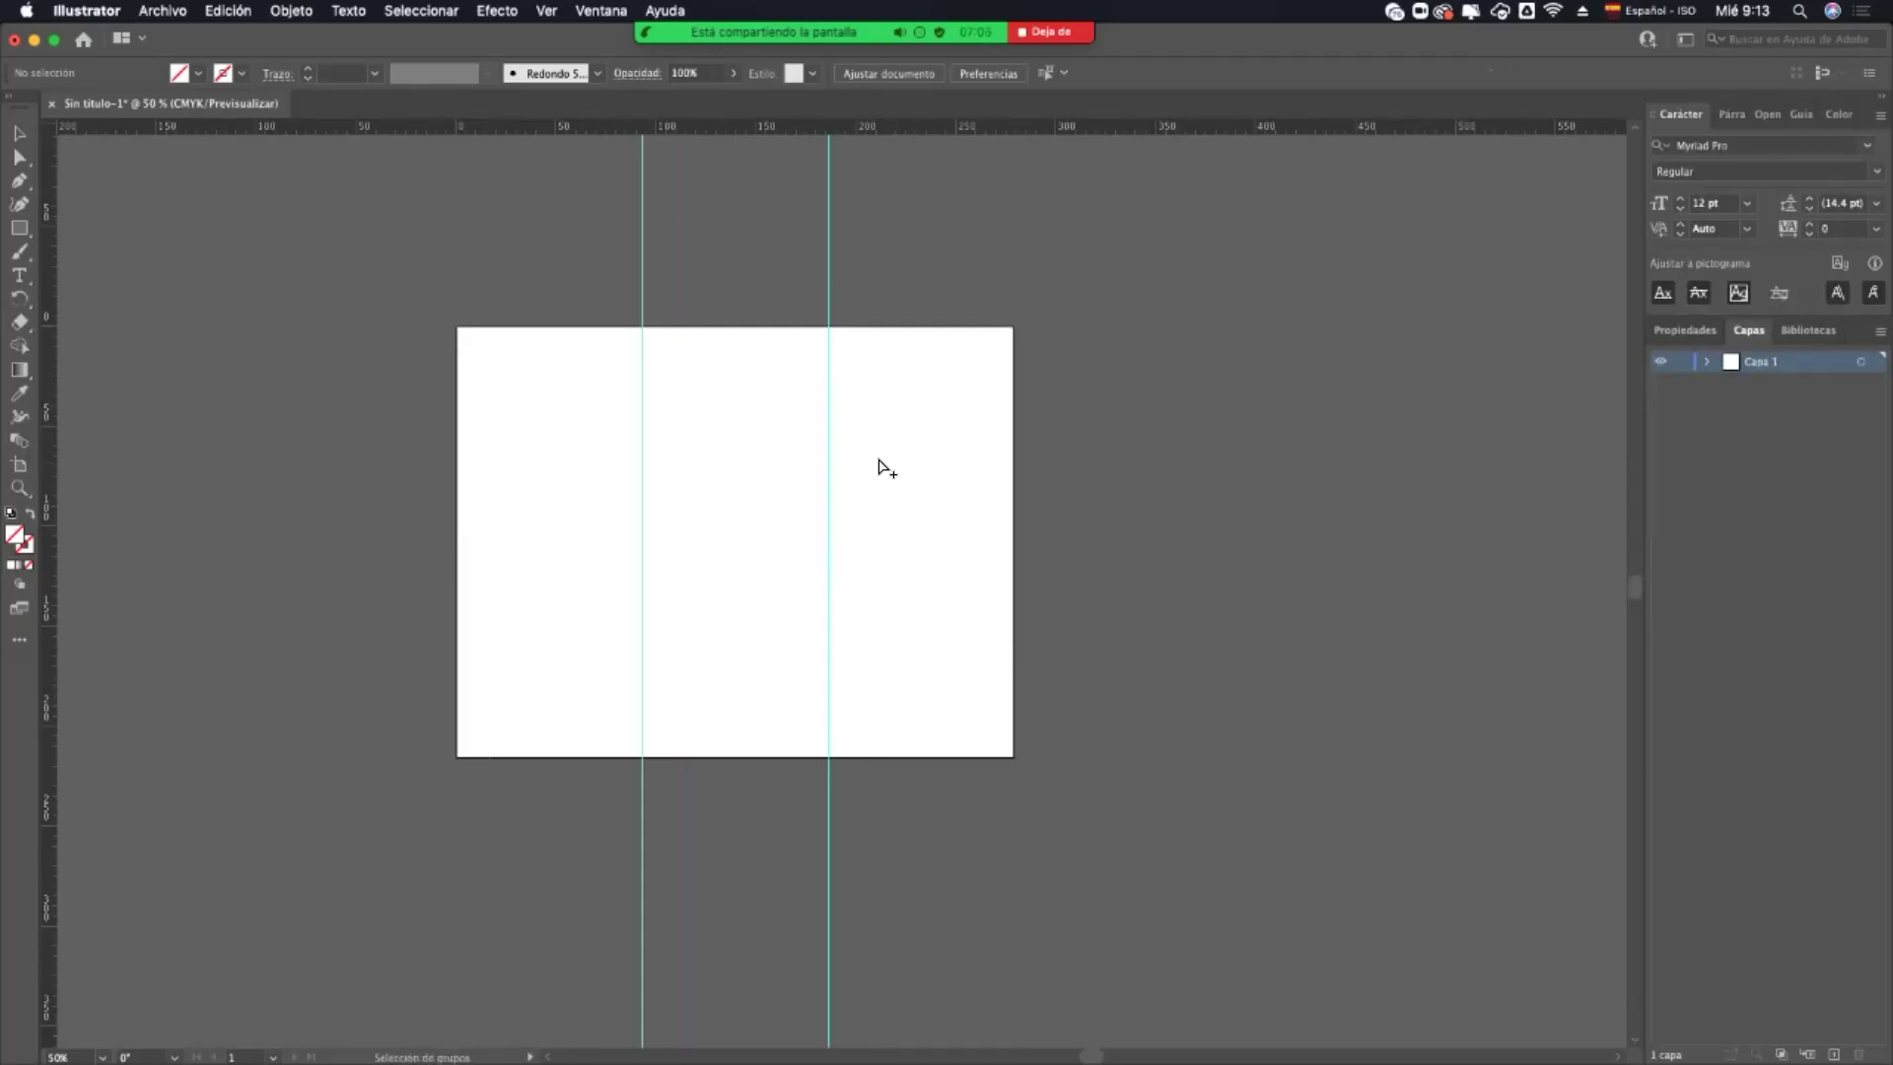
{"action": "key", "text": "super+0"}
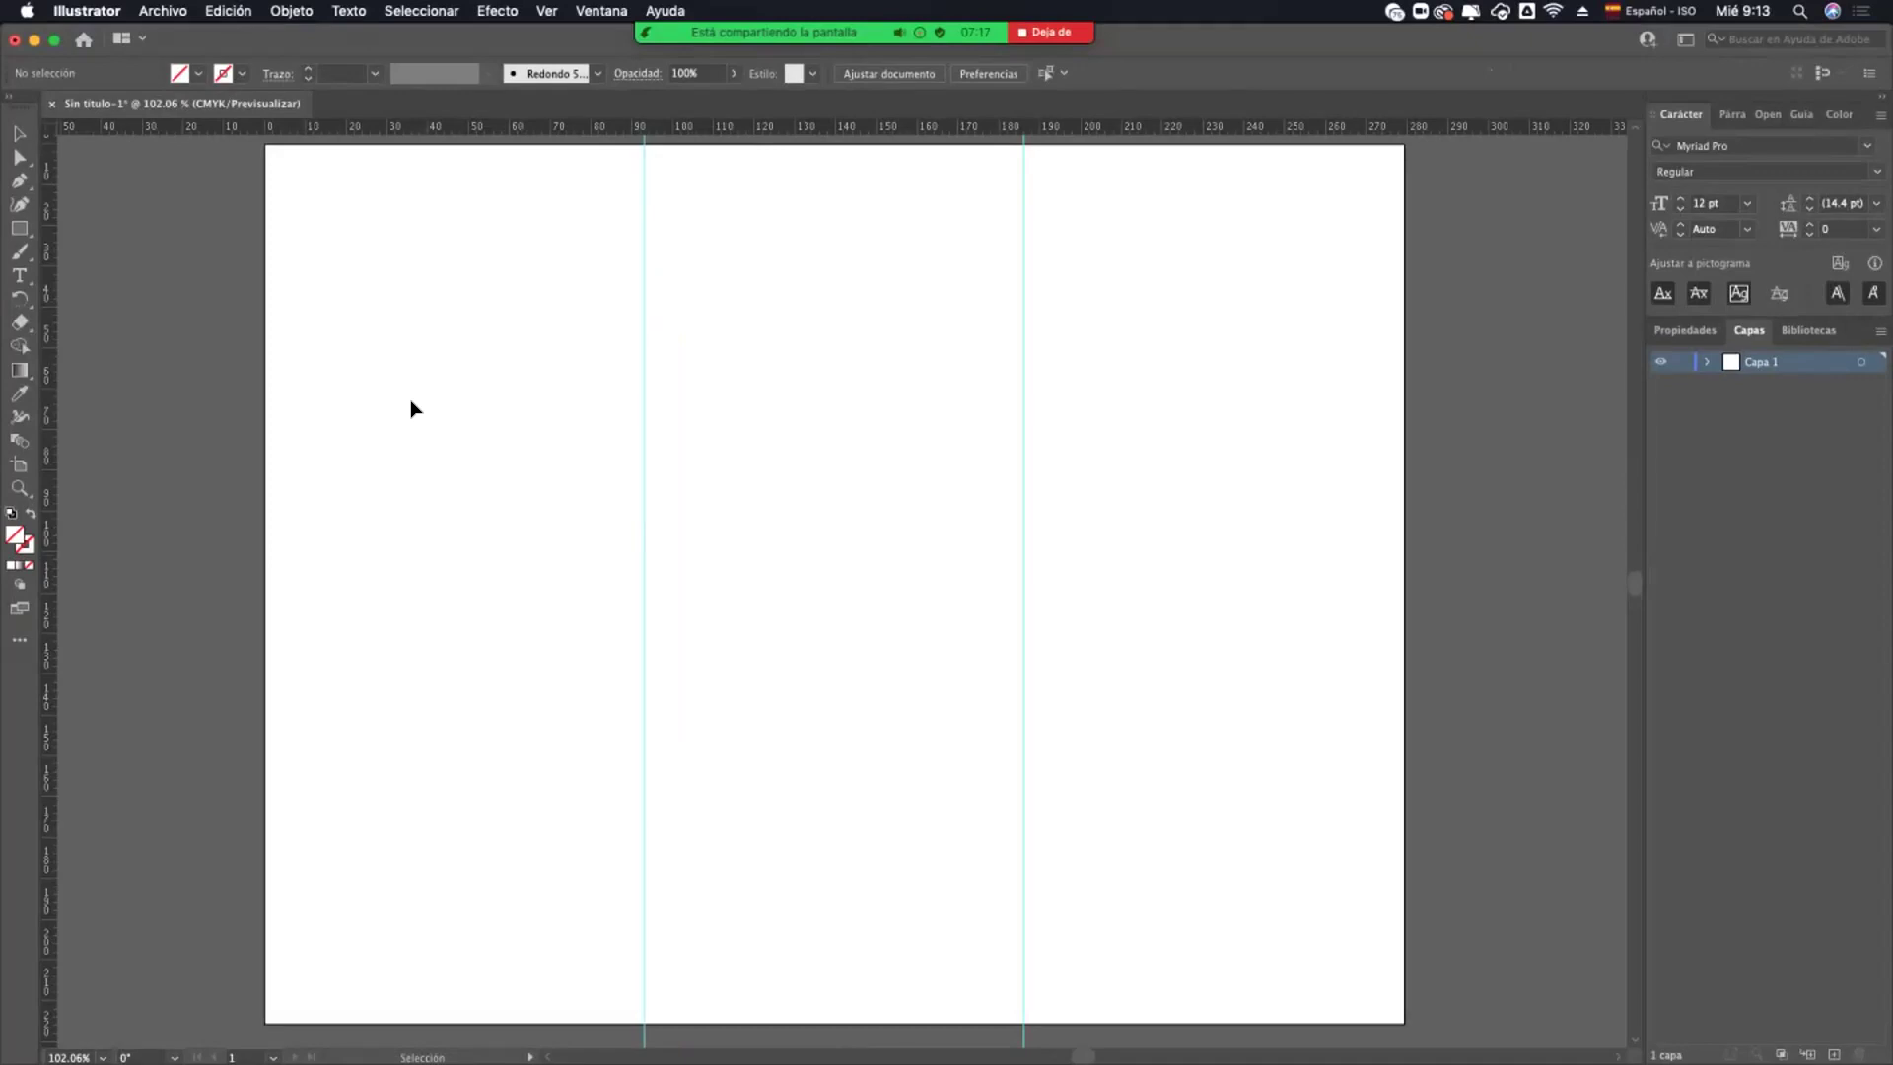
Draw a wave path with the Pen tool from the left page edge to the right edge.
{"action": "left_click", "coordinate": [20, 182]}
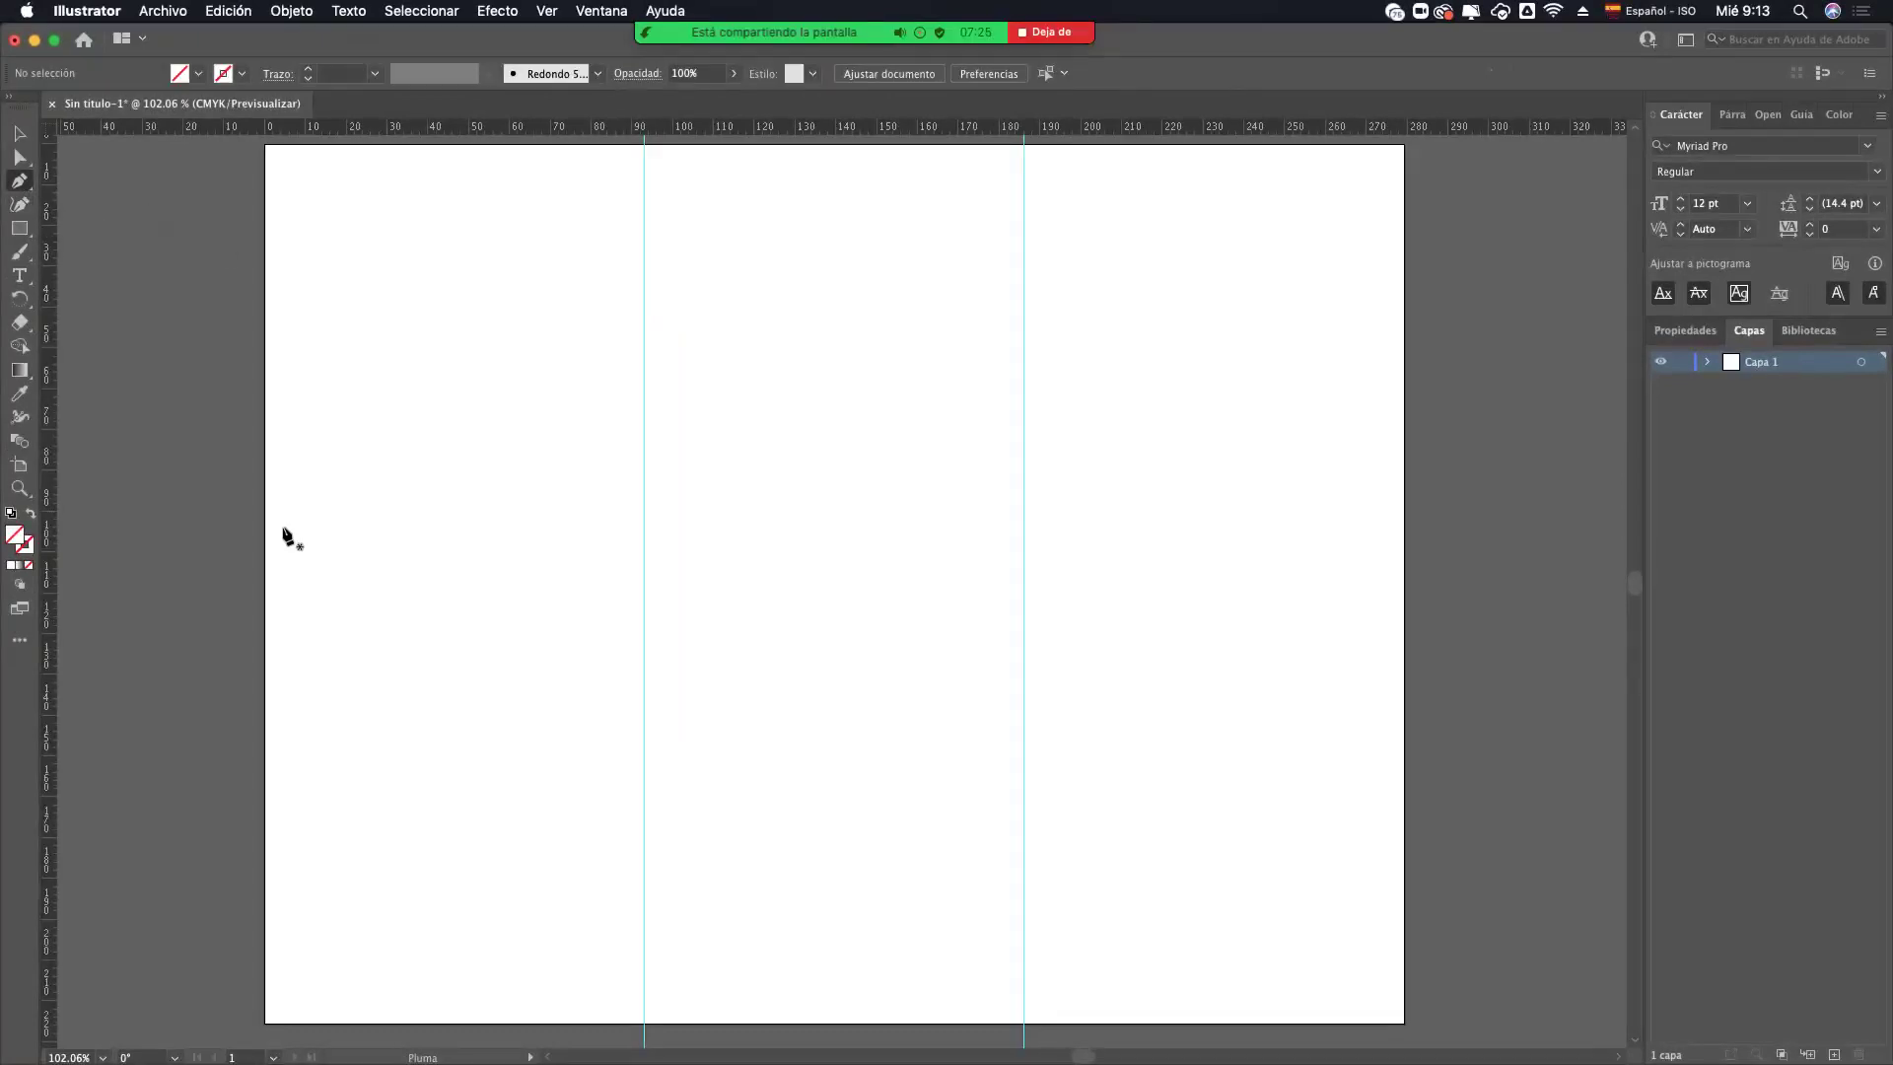
{"action": "left_click", "coordinate": [265, 596]}
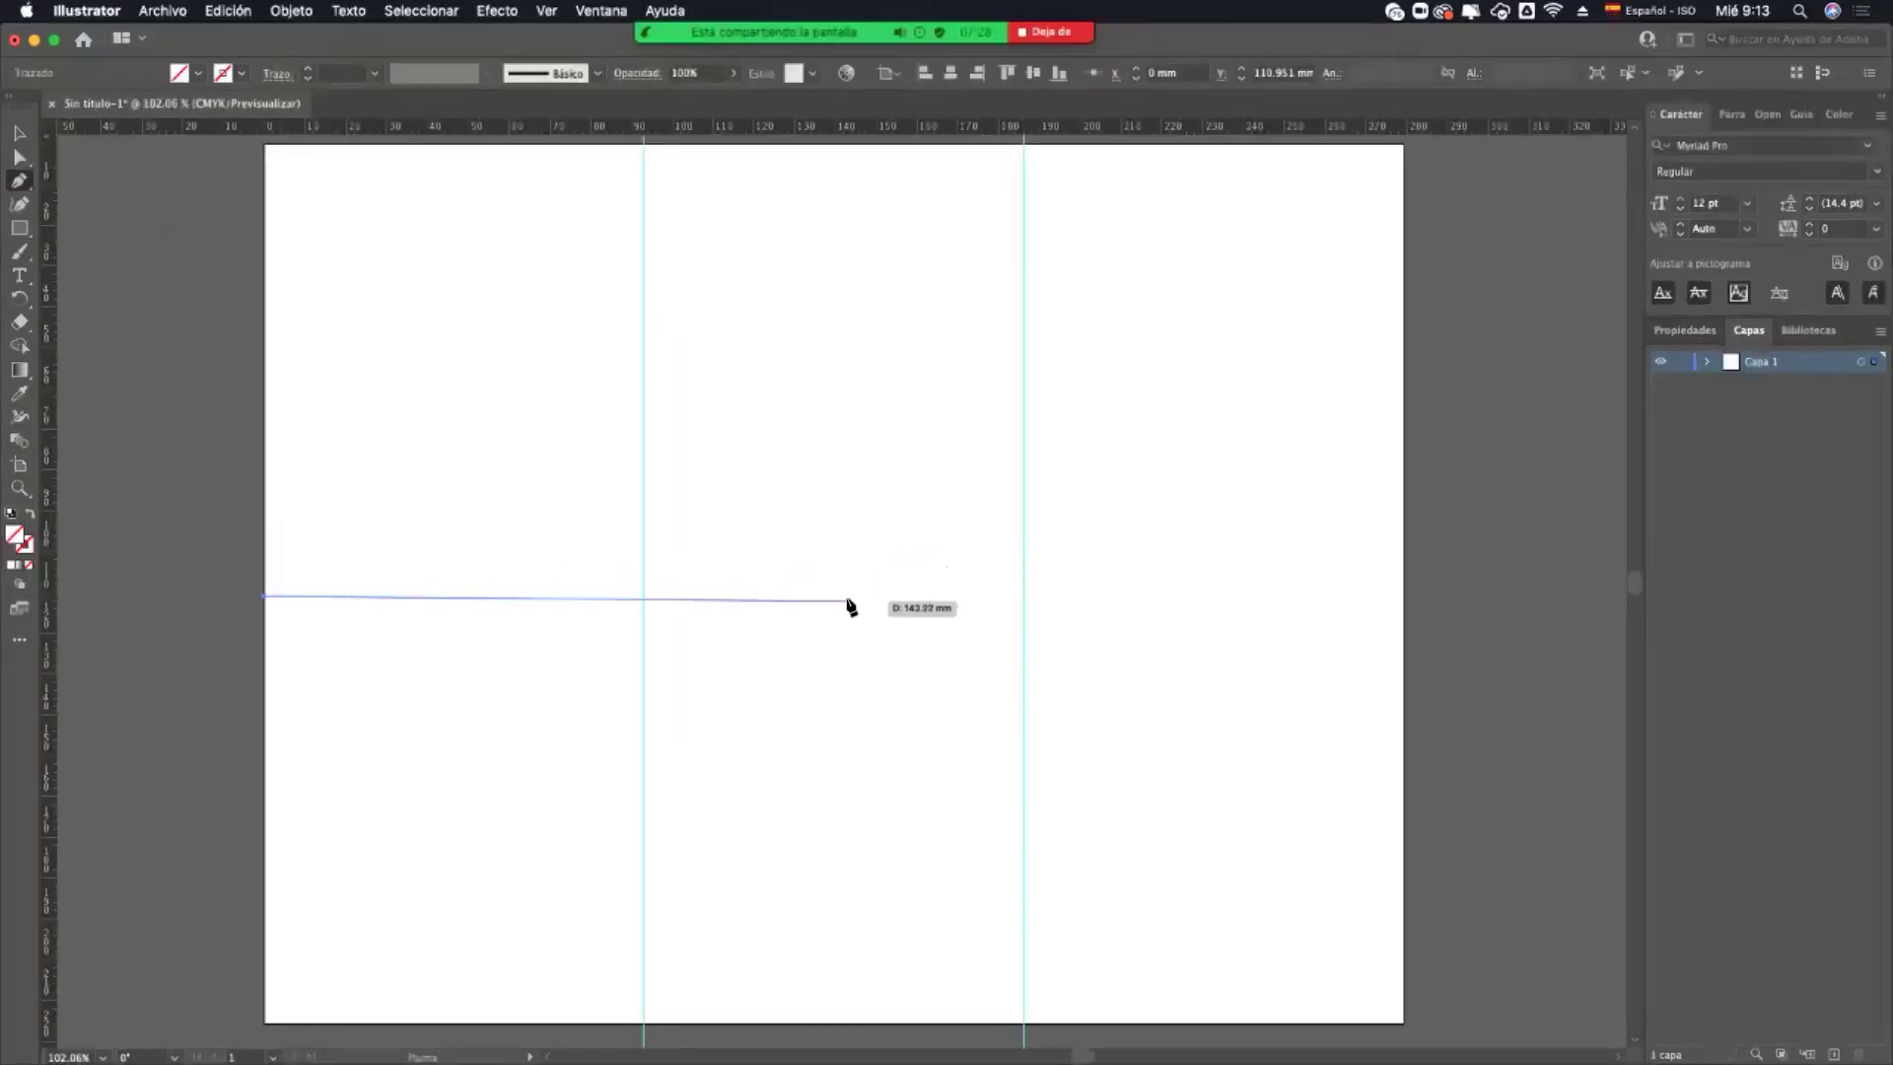
{"action": "left_click_drag", "start_coordinate": [857, 597], "coordinate": [1089, 734]}
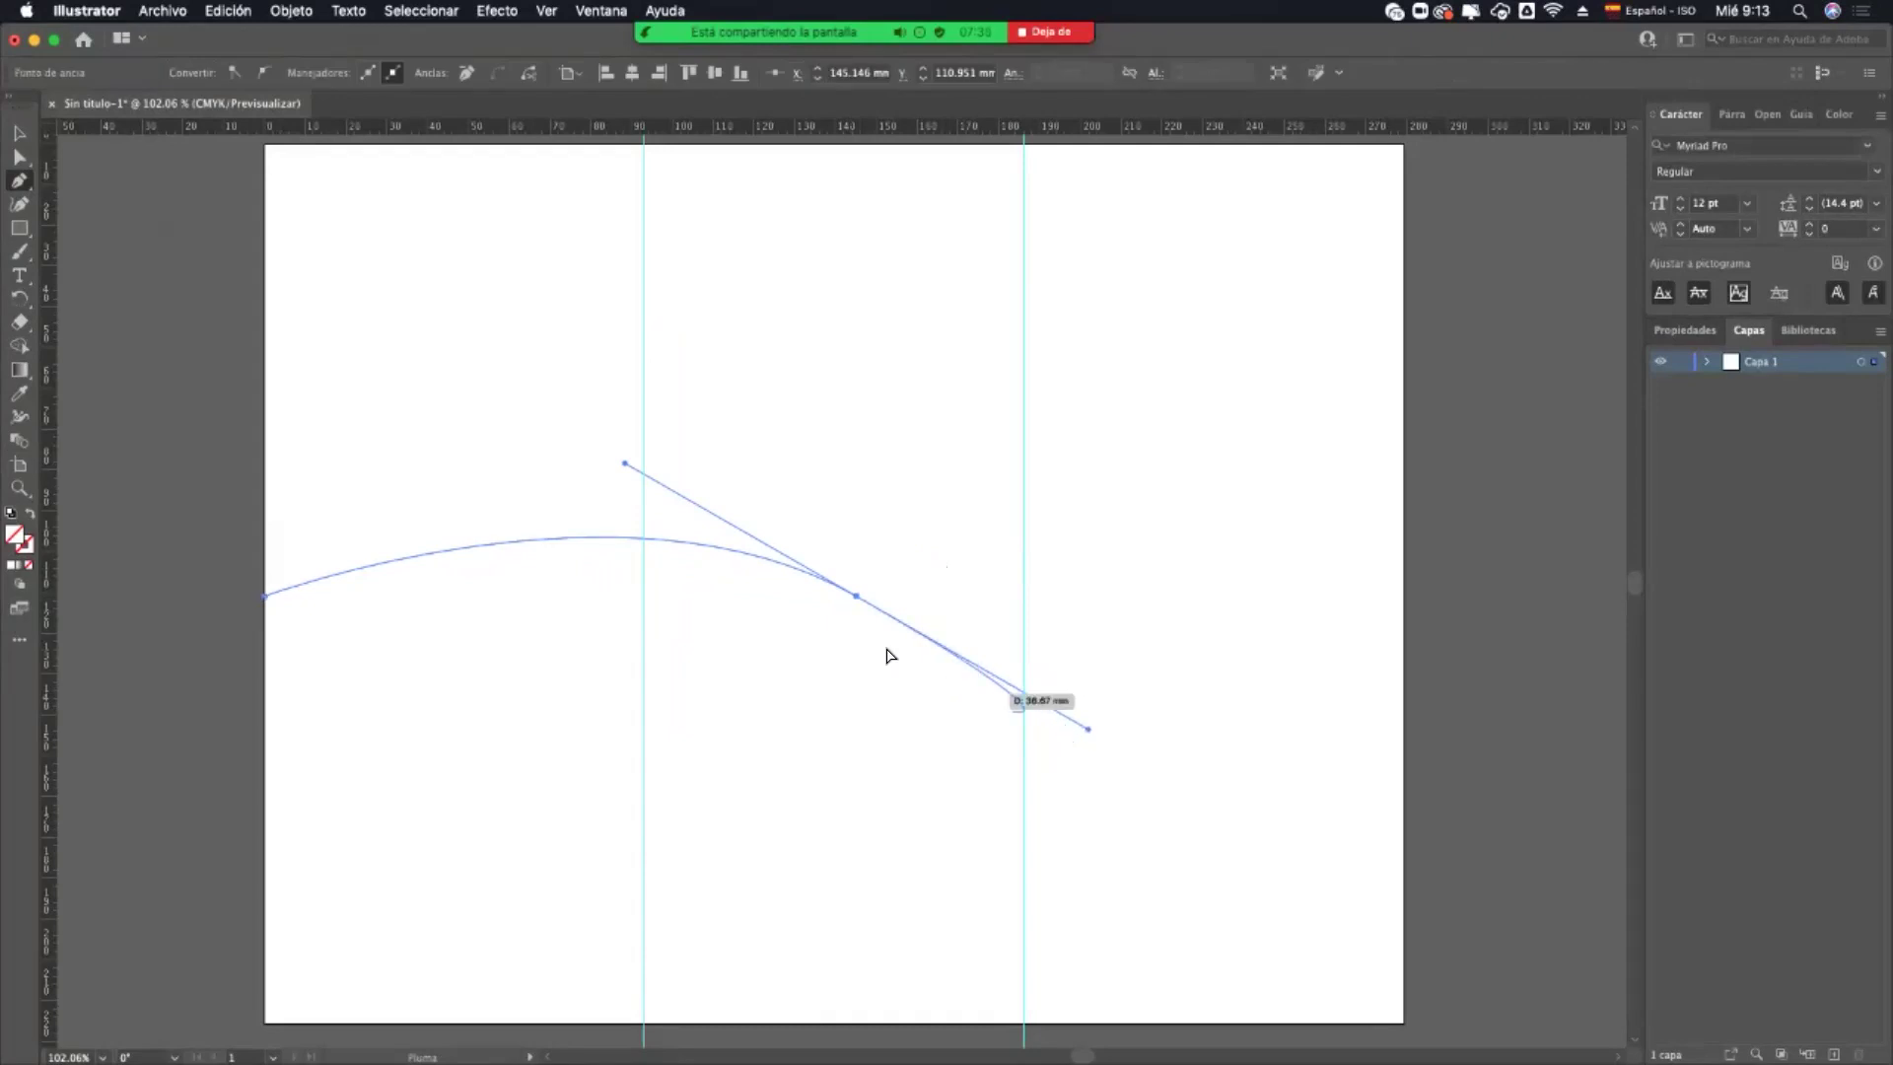
{"action": "left_click", "coordinate": [858, 596]}
{"action": "mouse_move", "coordinate": [999, 584]}
{"action": "left_mouse_down"}
{"action": "mouse_move", "coordinate": [1073, 541]}
{"action": "mouse_move", "coordinate": [1141, 589]}
{"action": "mouse_move", "coordinate": [1139, 648]}
{"action": "left_mouse_up"}
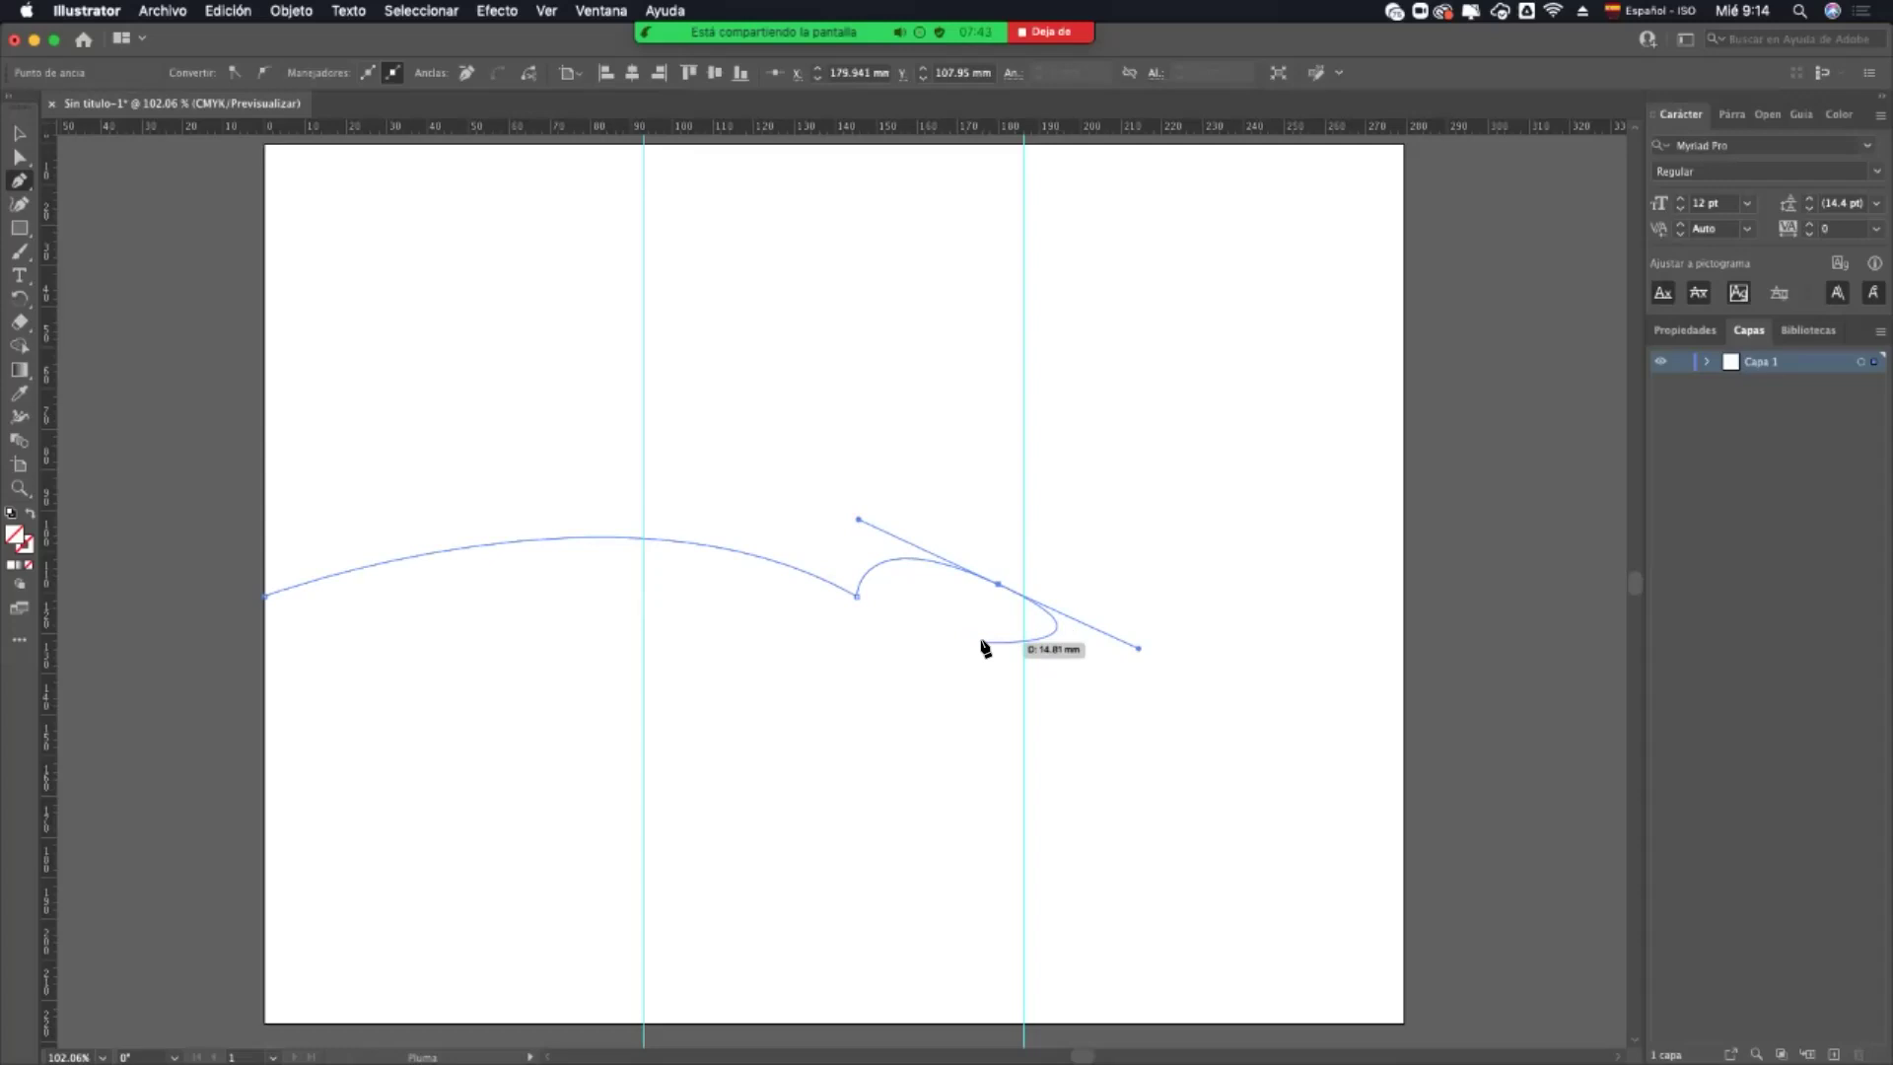
{"action": "key", "text": "ctrl+z"}
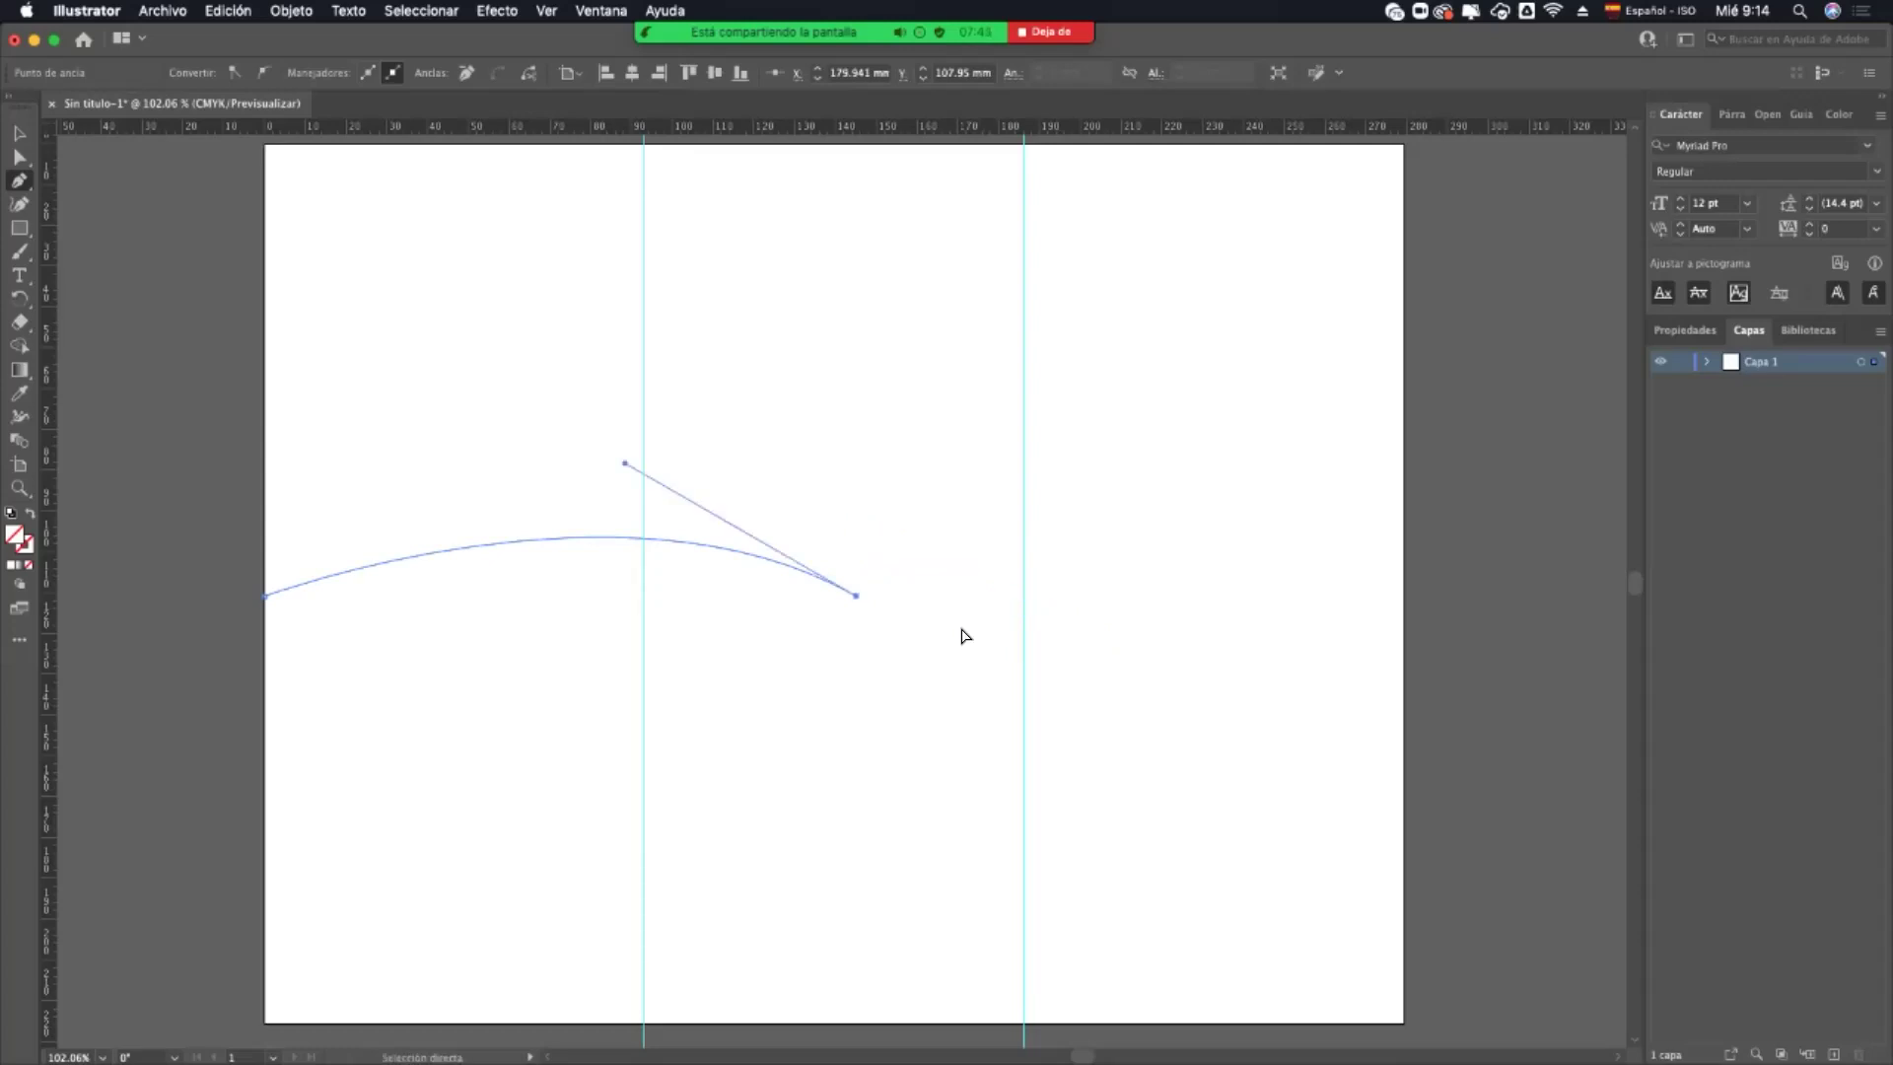
{"action": "left_click", "coordinate": [857, 596]}
{"action": "left_click_drag", "start_coordinate": [1045, 504], "coordinate": [1164, 529]}
{"action": "key", "text": "ctrl+z"}
{"action": "key", "text": "ctrl+z"}
{"action": "key", "text": "ctrl+z"}
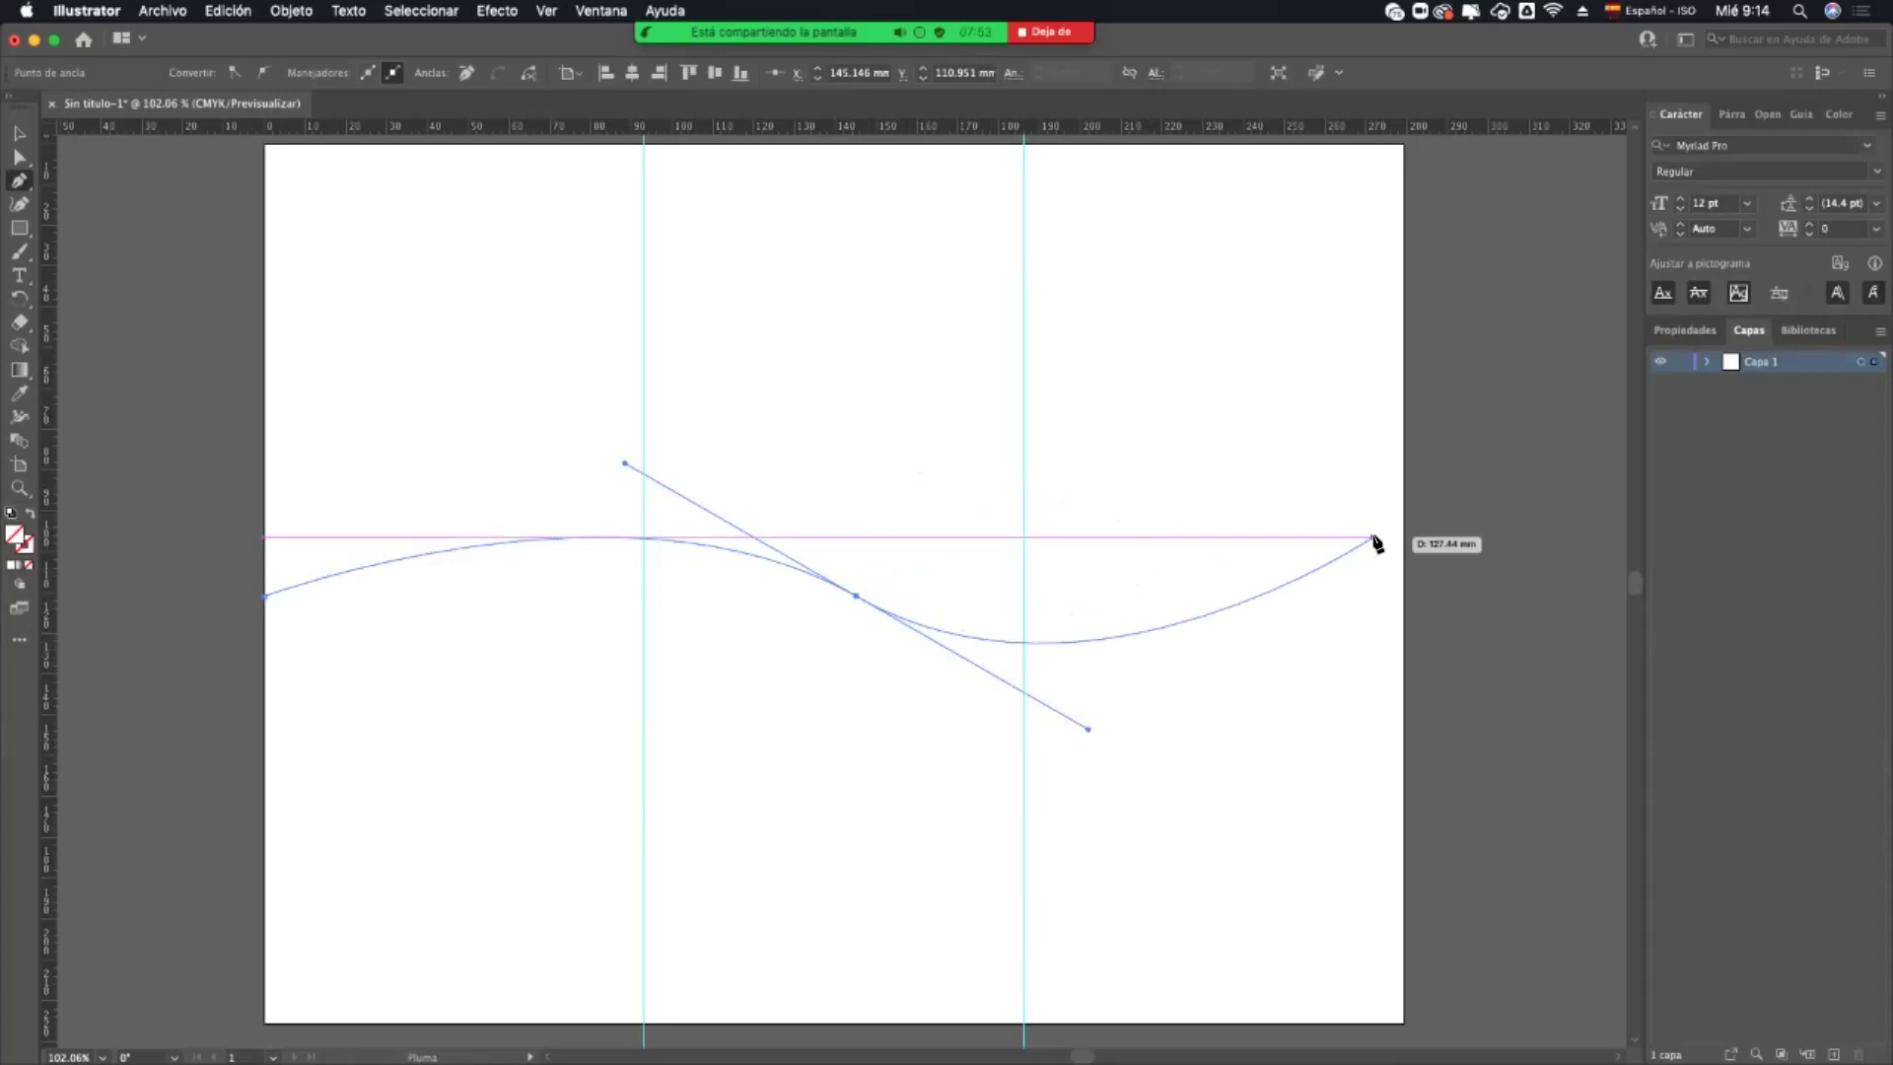
{"action": "left_click_drag", "start_coordinate": [1155, 584], "coordinate": [1216, 602]}
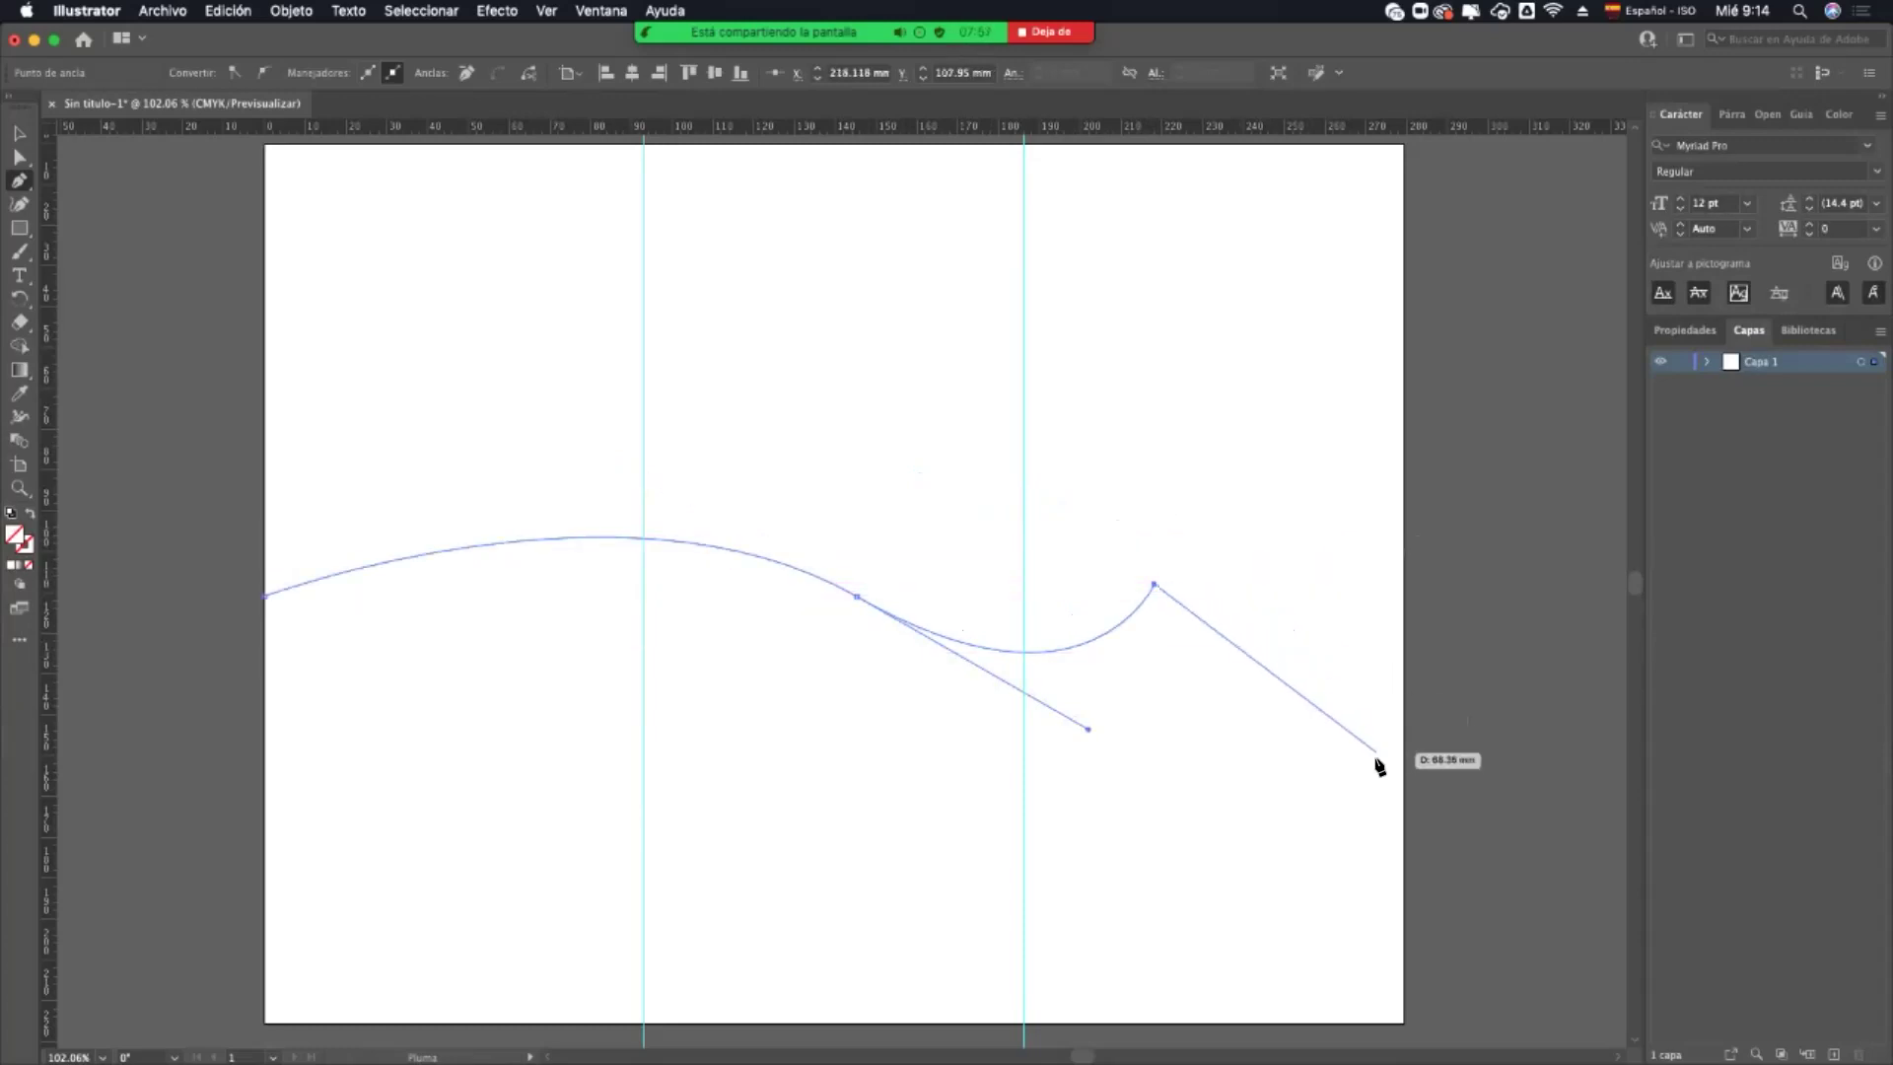
{"action": "mouse_move", "coordinate": [1404, 788]}
{"action": "left_mouse_down"}
{"action": "mouse_move", "coordinate": [1440, 959]}
{"action": "mouse_move", "coordinate": [1470, 1000]}
{"action": "left_mouse_up"}
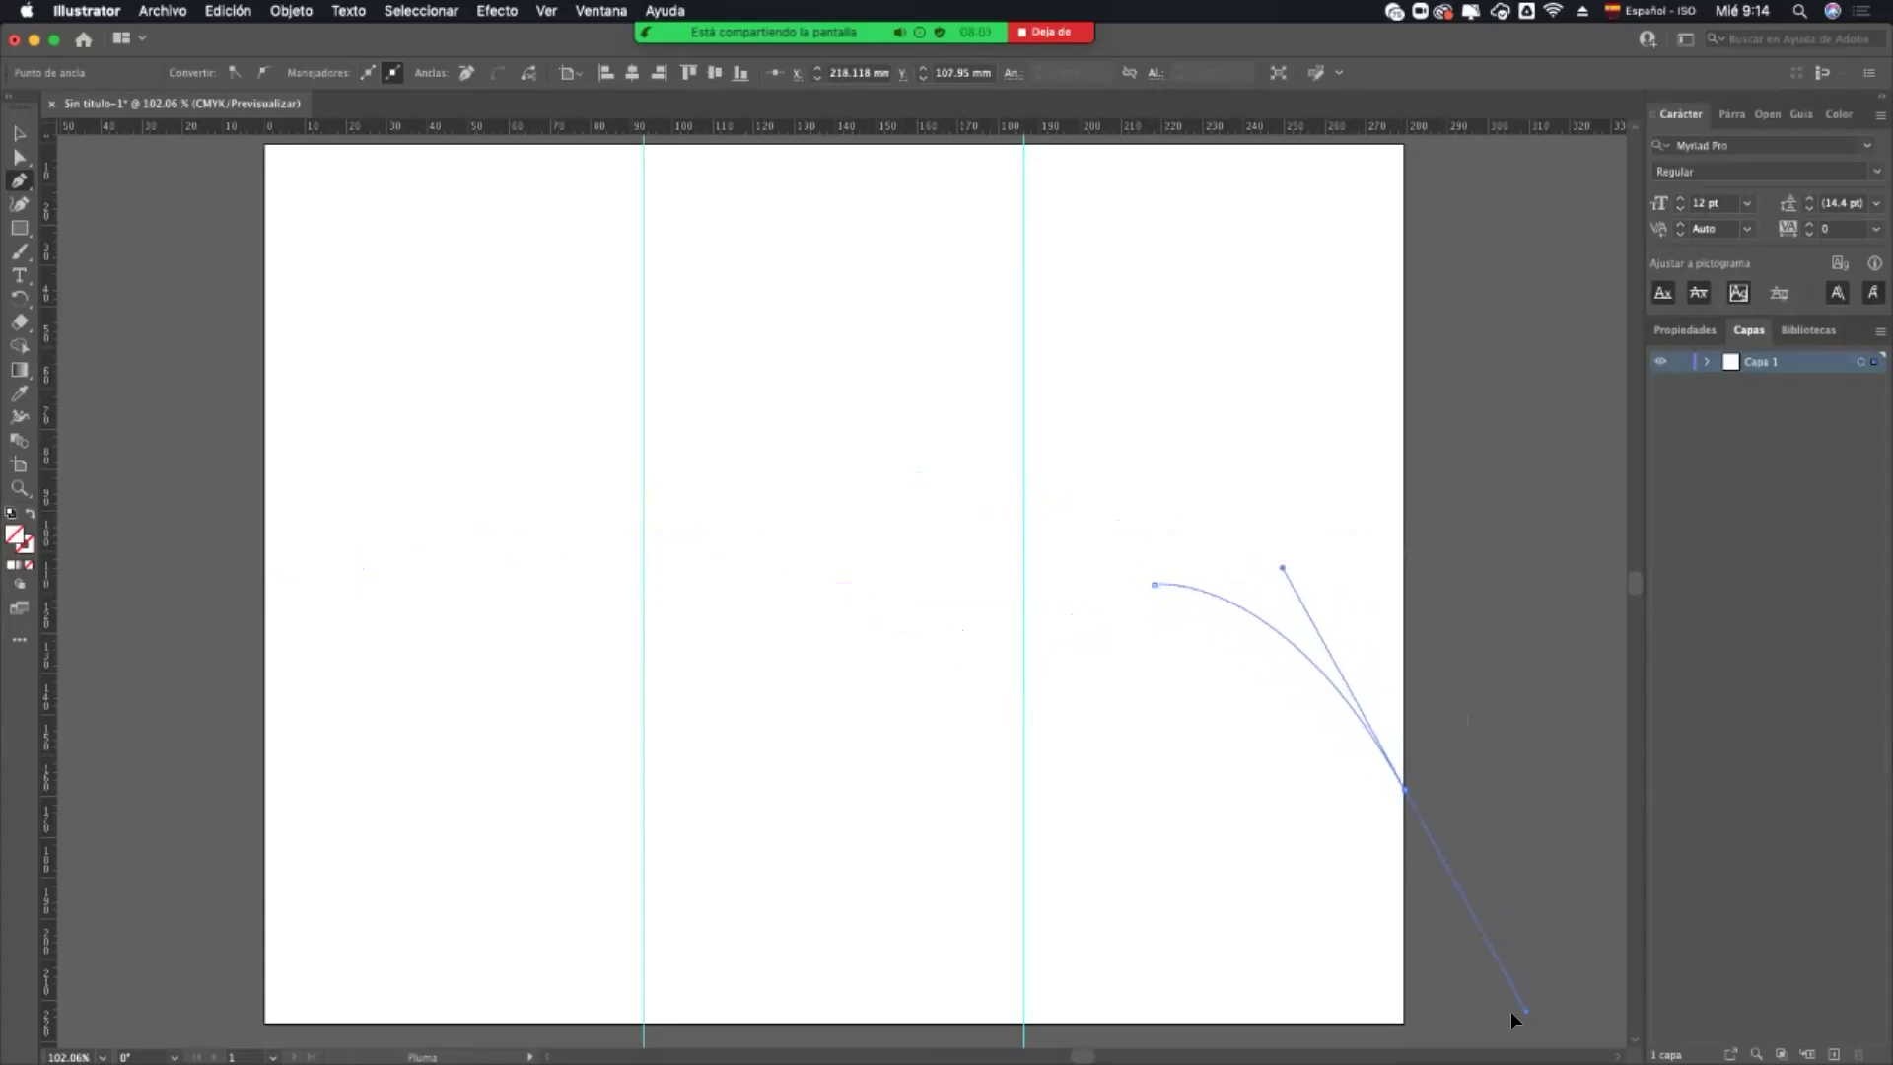
{"action": "left_click_drag", "start_coordinate": [1470, 1004], "coordinate": [1462, 970]}
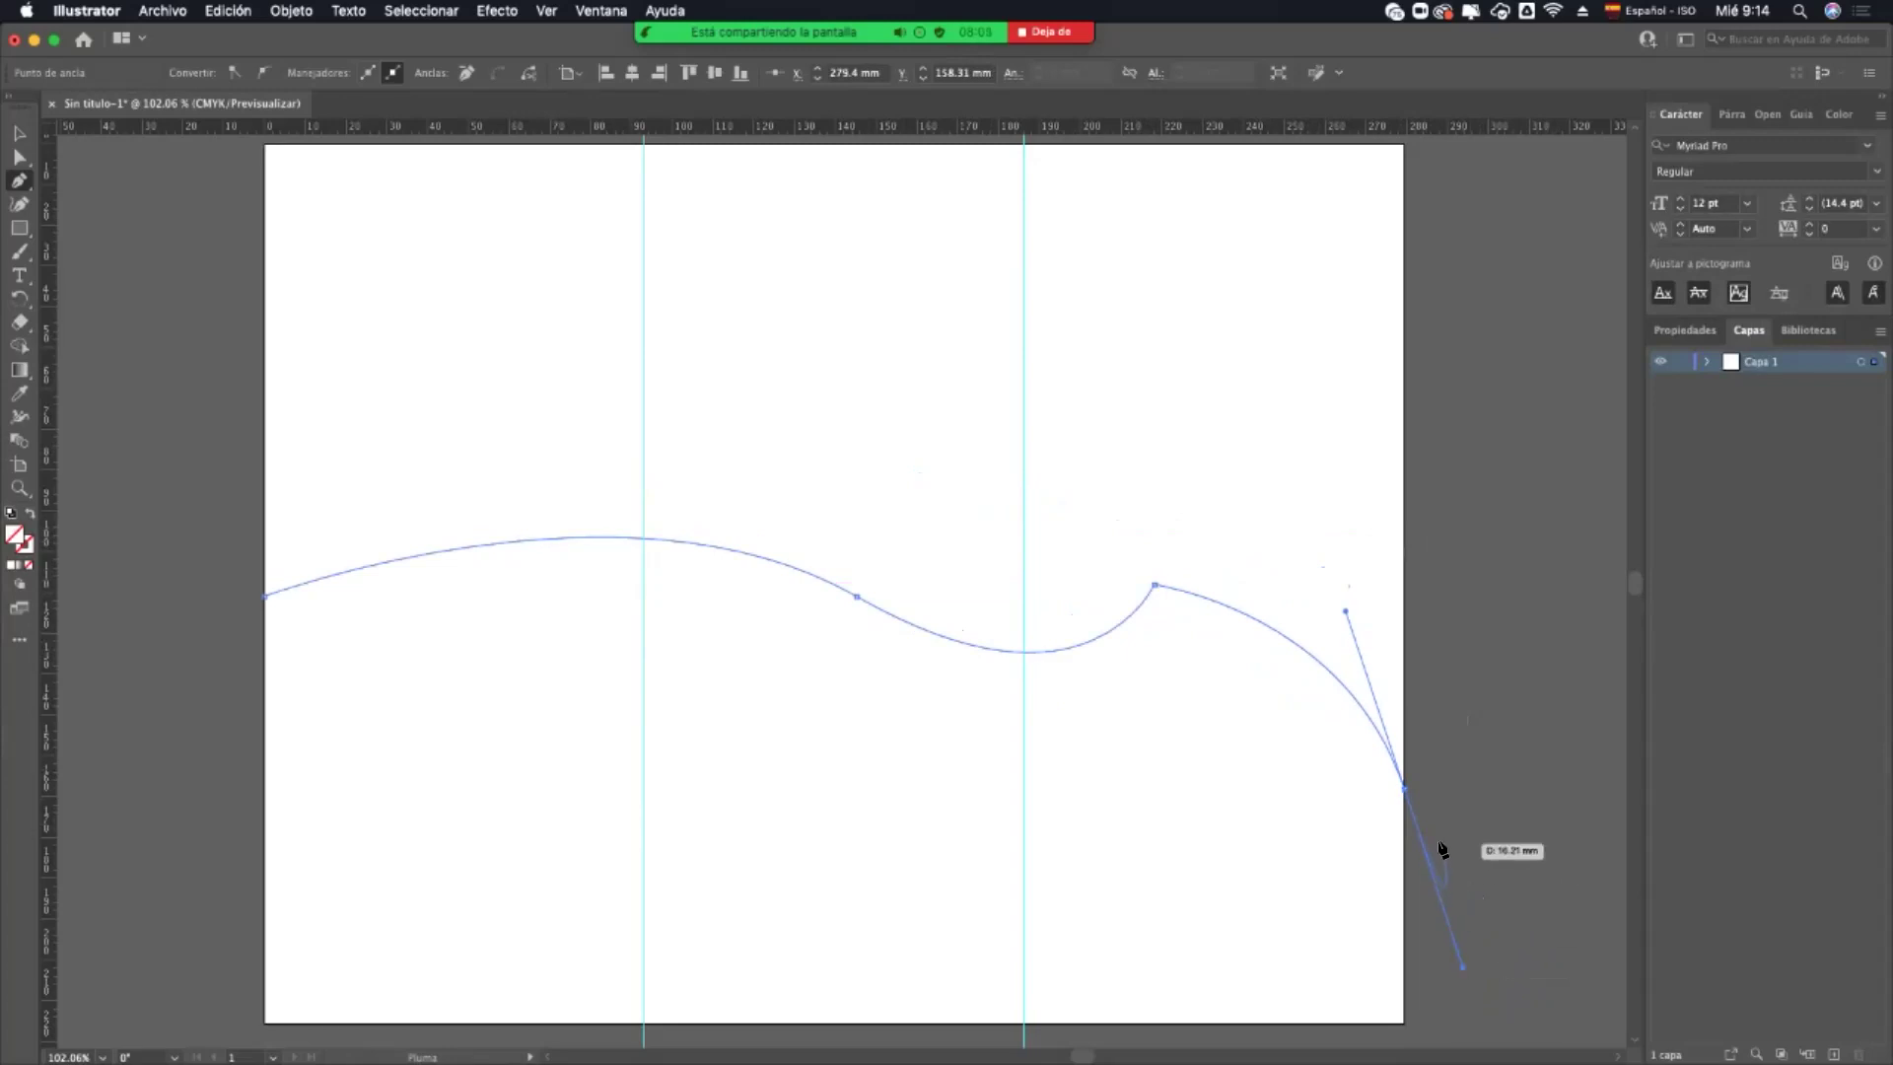
Try reshaping the wave with the Curvature tool, deleting and then restoring it.
{"action": "left_click", "coordinate": [19, 204]}
{"action": "left_click", "coordinate": [1404, 788]}
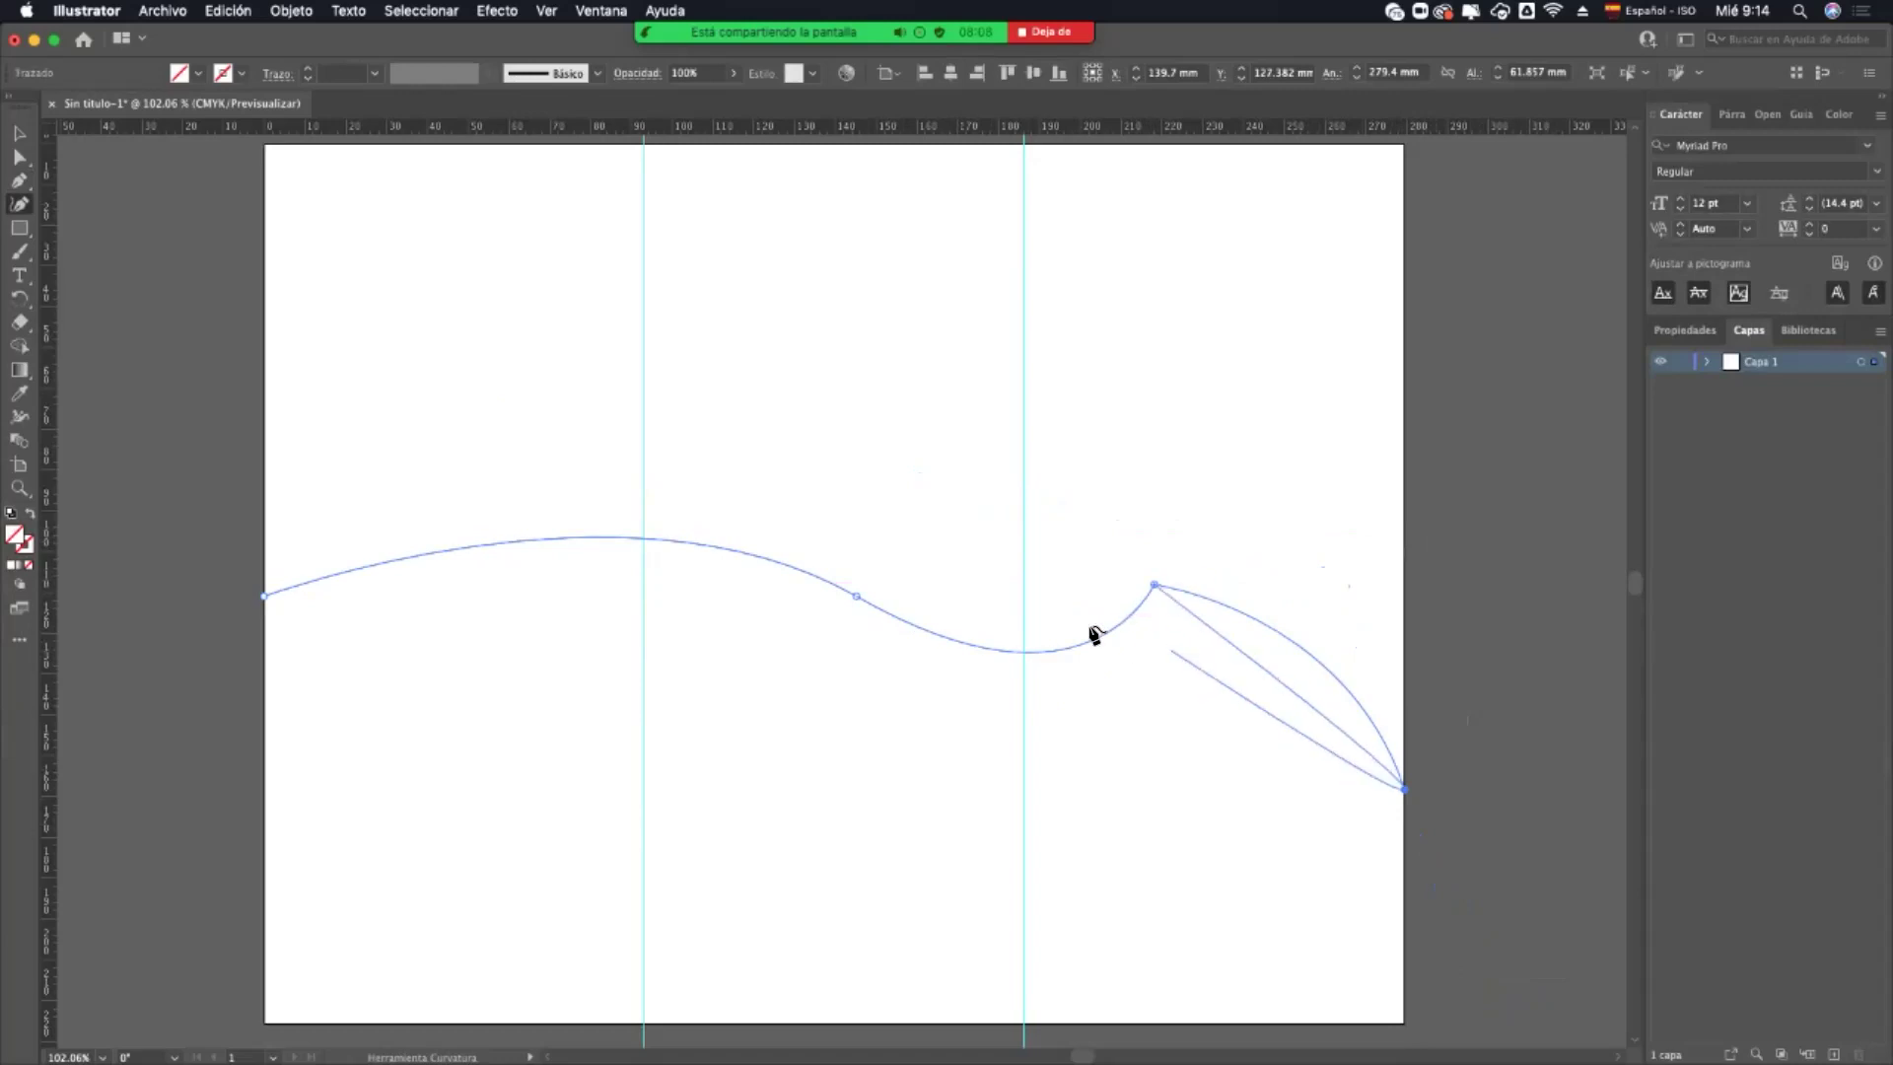
{"action": "key", "text": "Escape"}
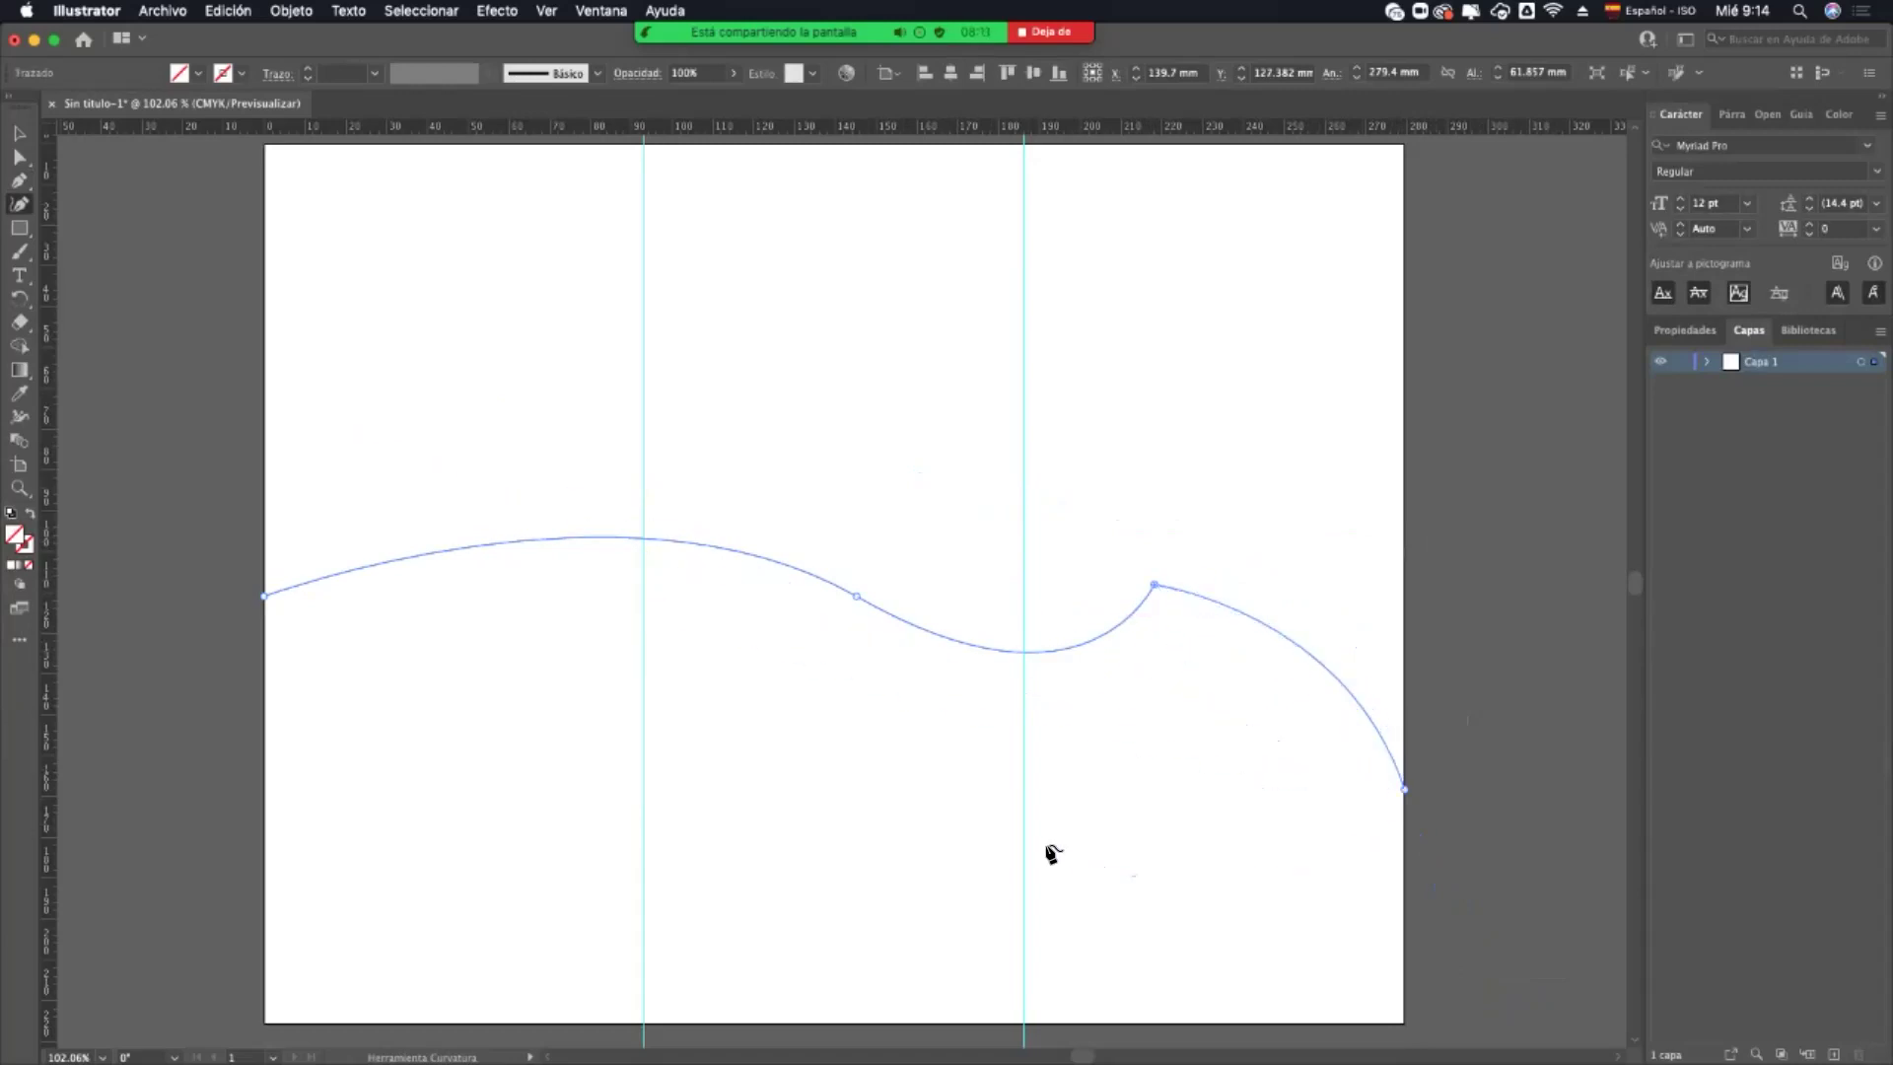
{"action": "left_click", "coordinate": [22, 206]}
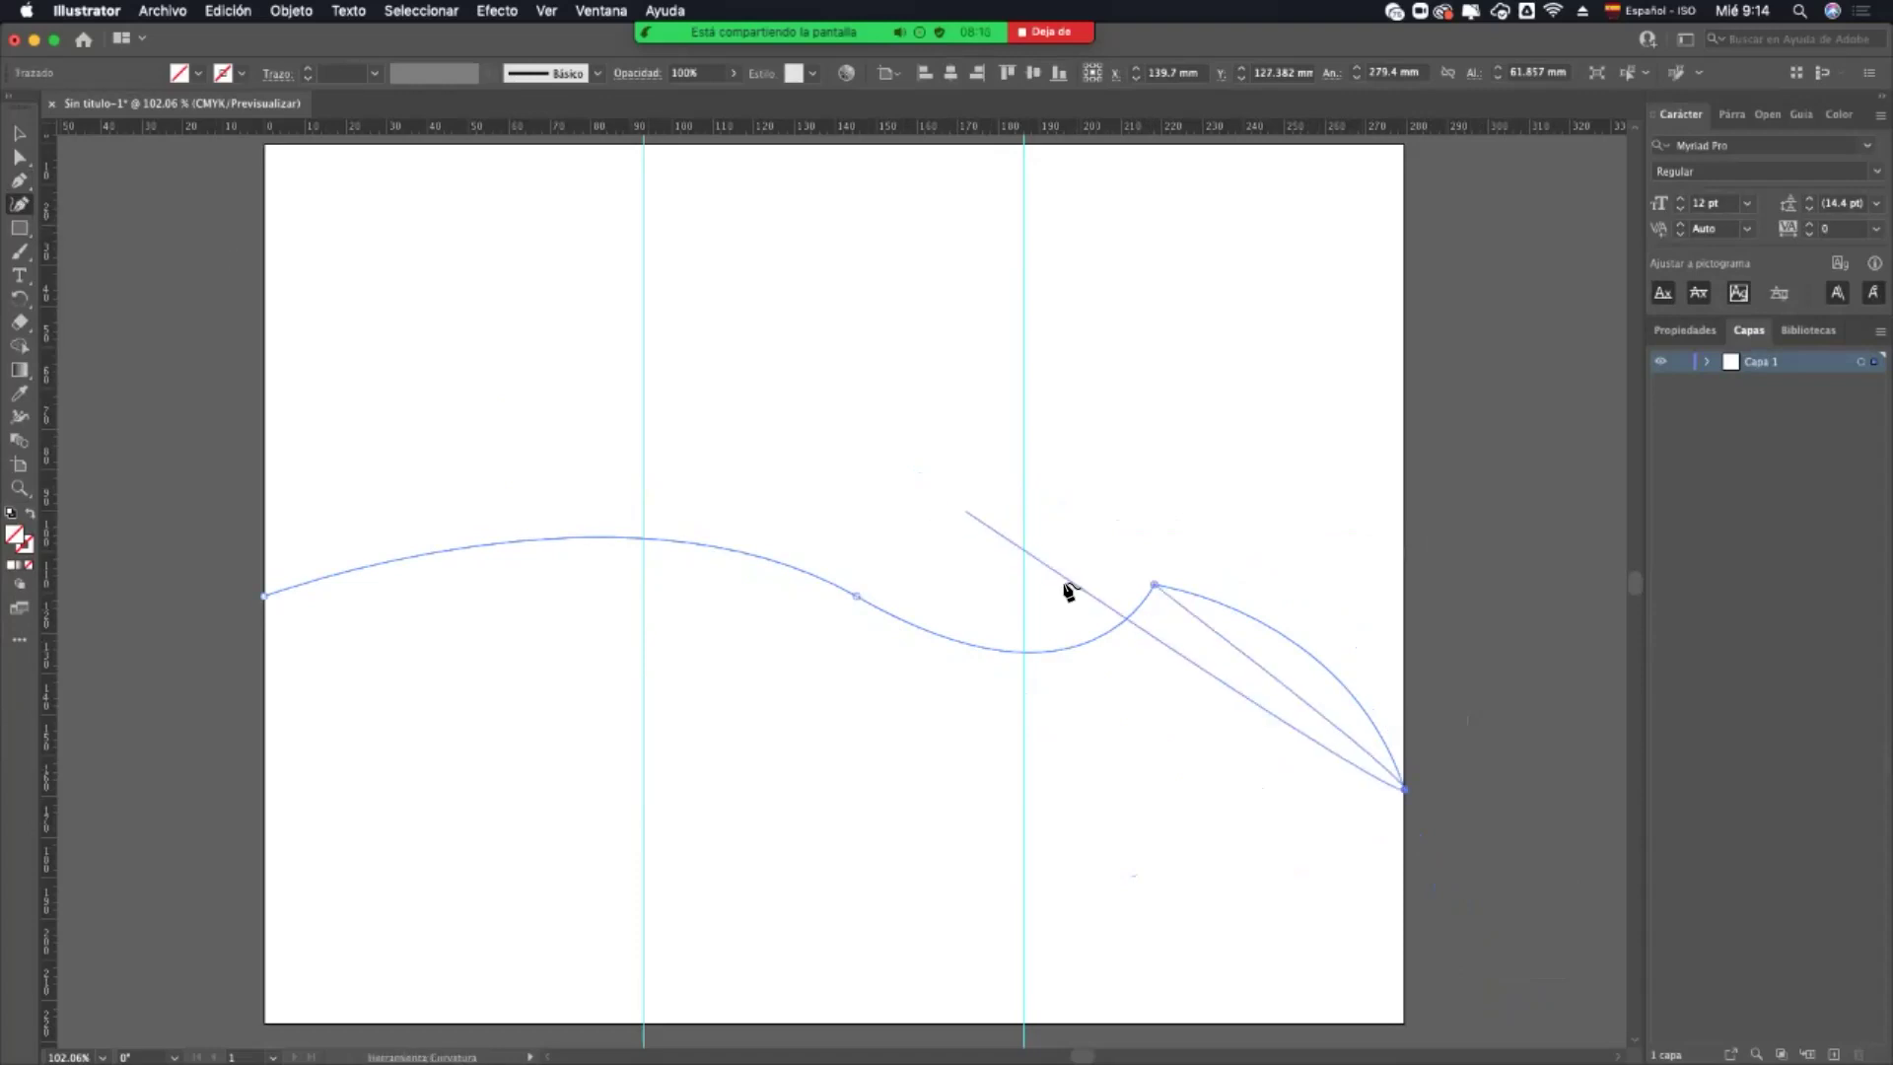
{"action": "key", "text": "v"}
{"action": "key", "text": "Delete"}
{"action": "left_click_drag", "start_coordinate": [738, 663], "coordinate": [410, 537]}
{"action": "key", "text": "ctrl+z"}
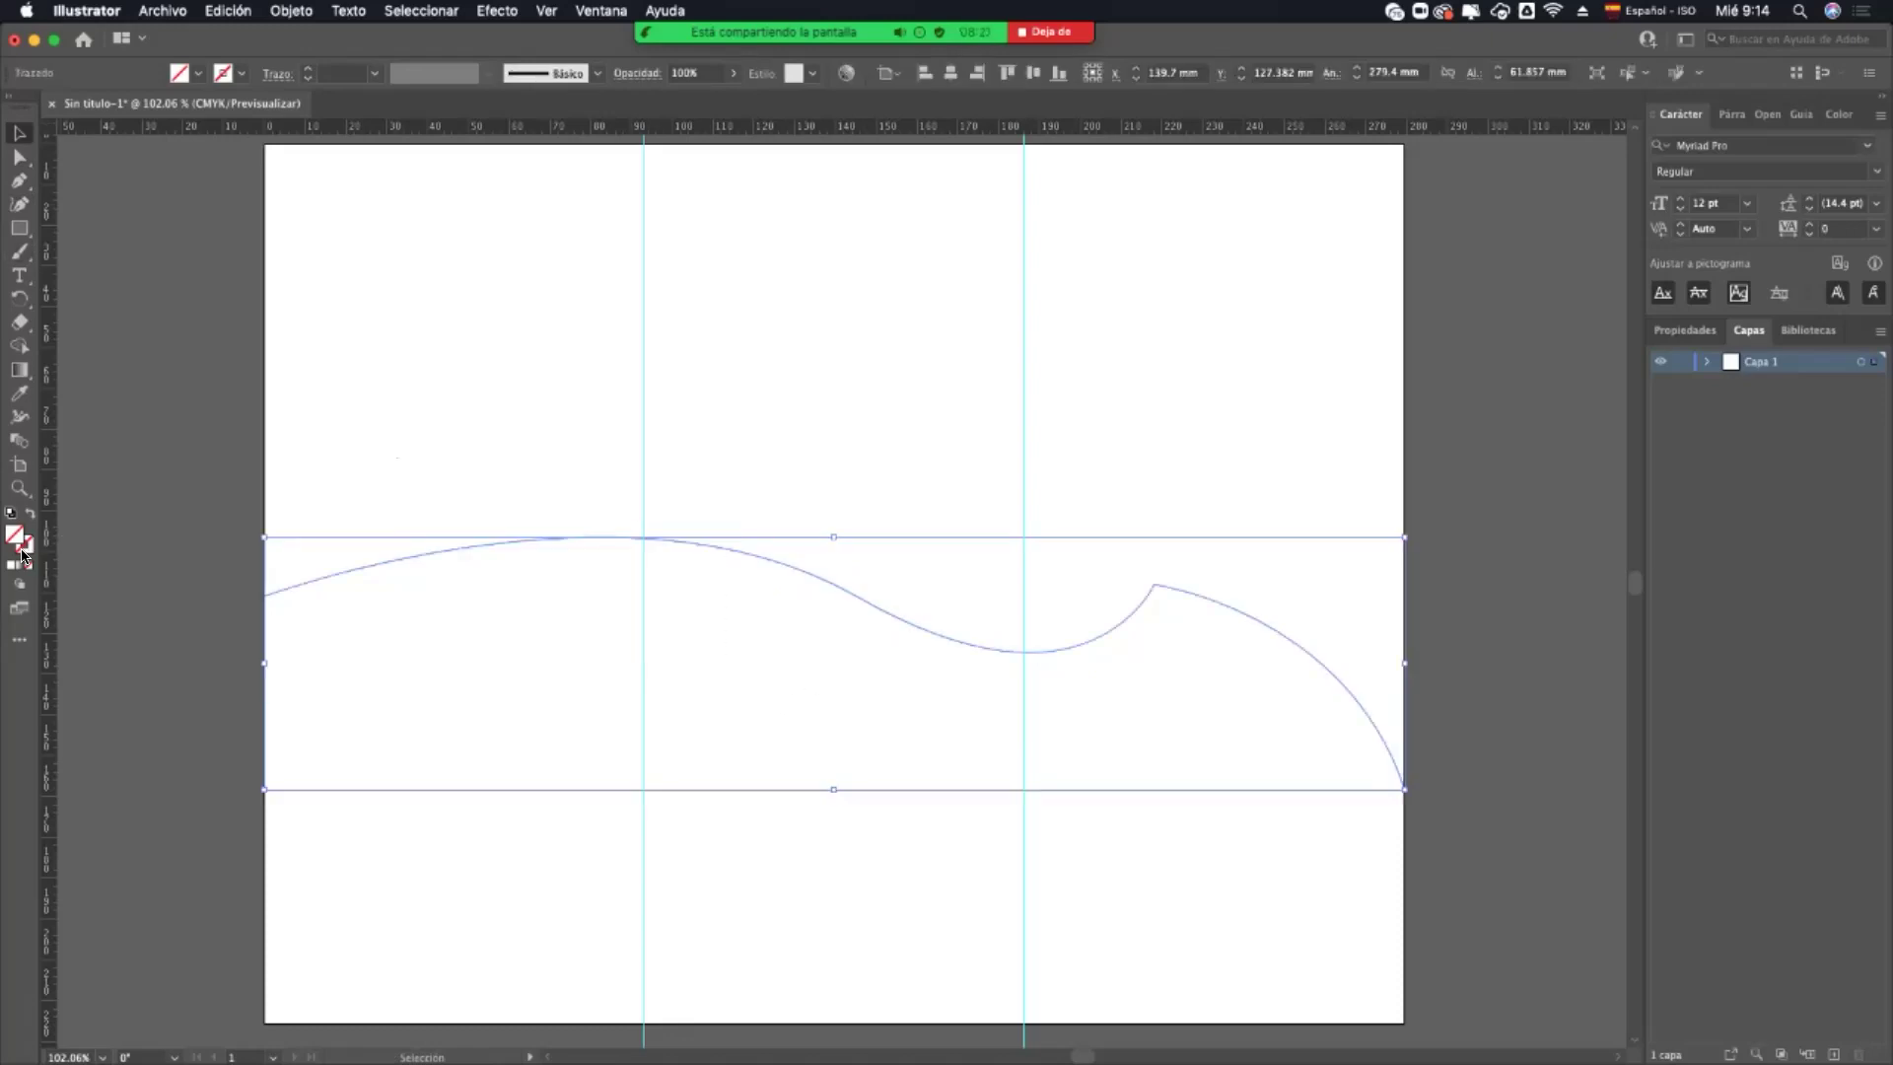
{"action": "left_click", "coordinate": [15, 537]}
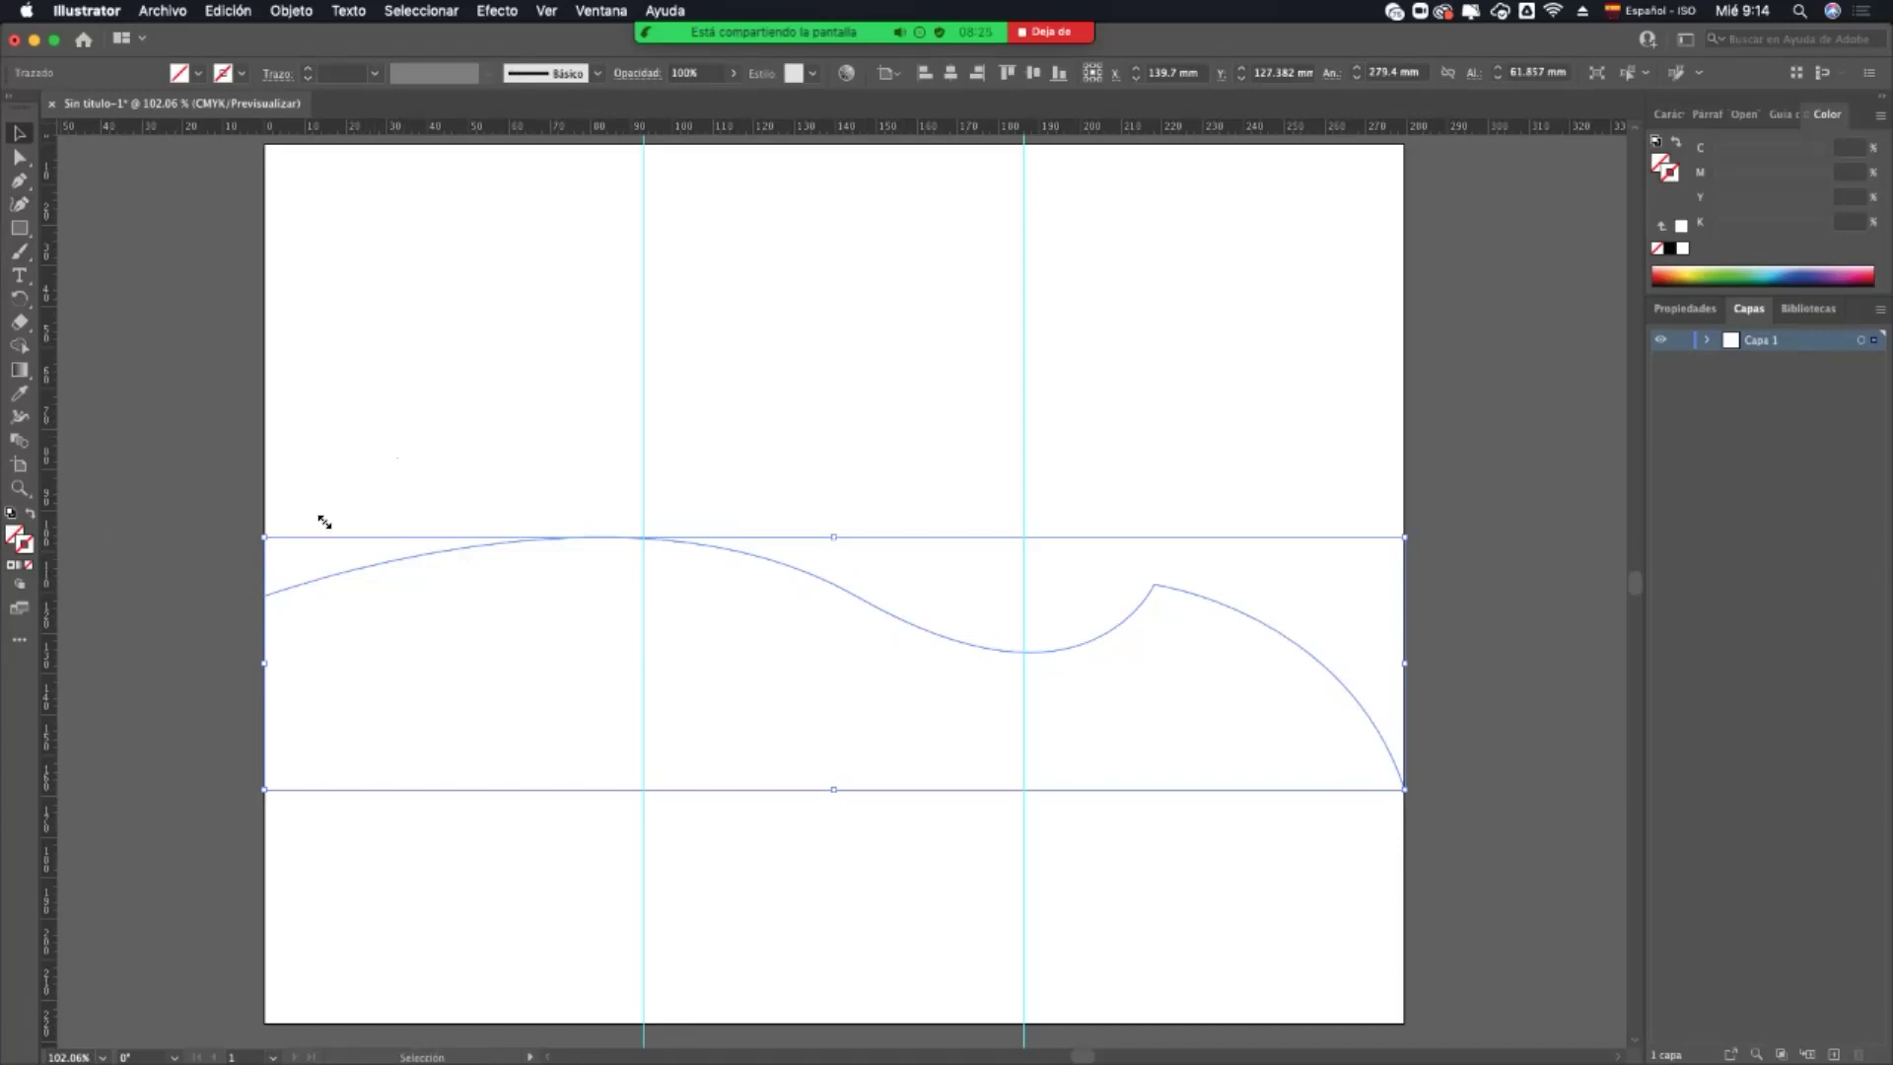
Give the wave a black stroke, soften its middle dip, arc its right end, and nudge it left.
{"action": "left_click", "coordinate": [1672, 251]}
{"action": "left_click", "coordinate": [18, 204]}
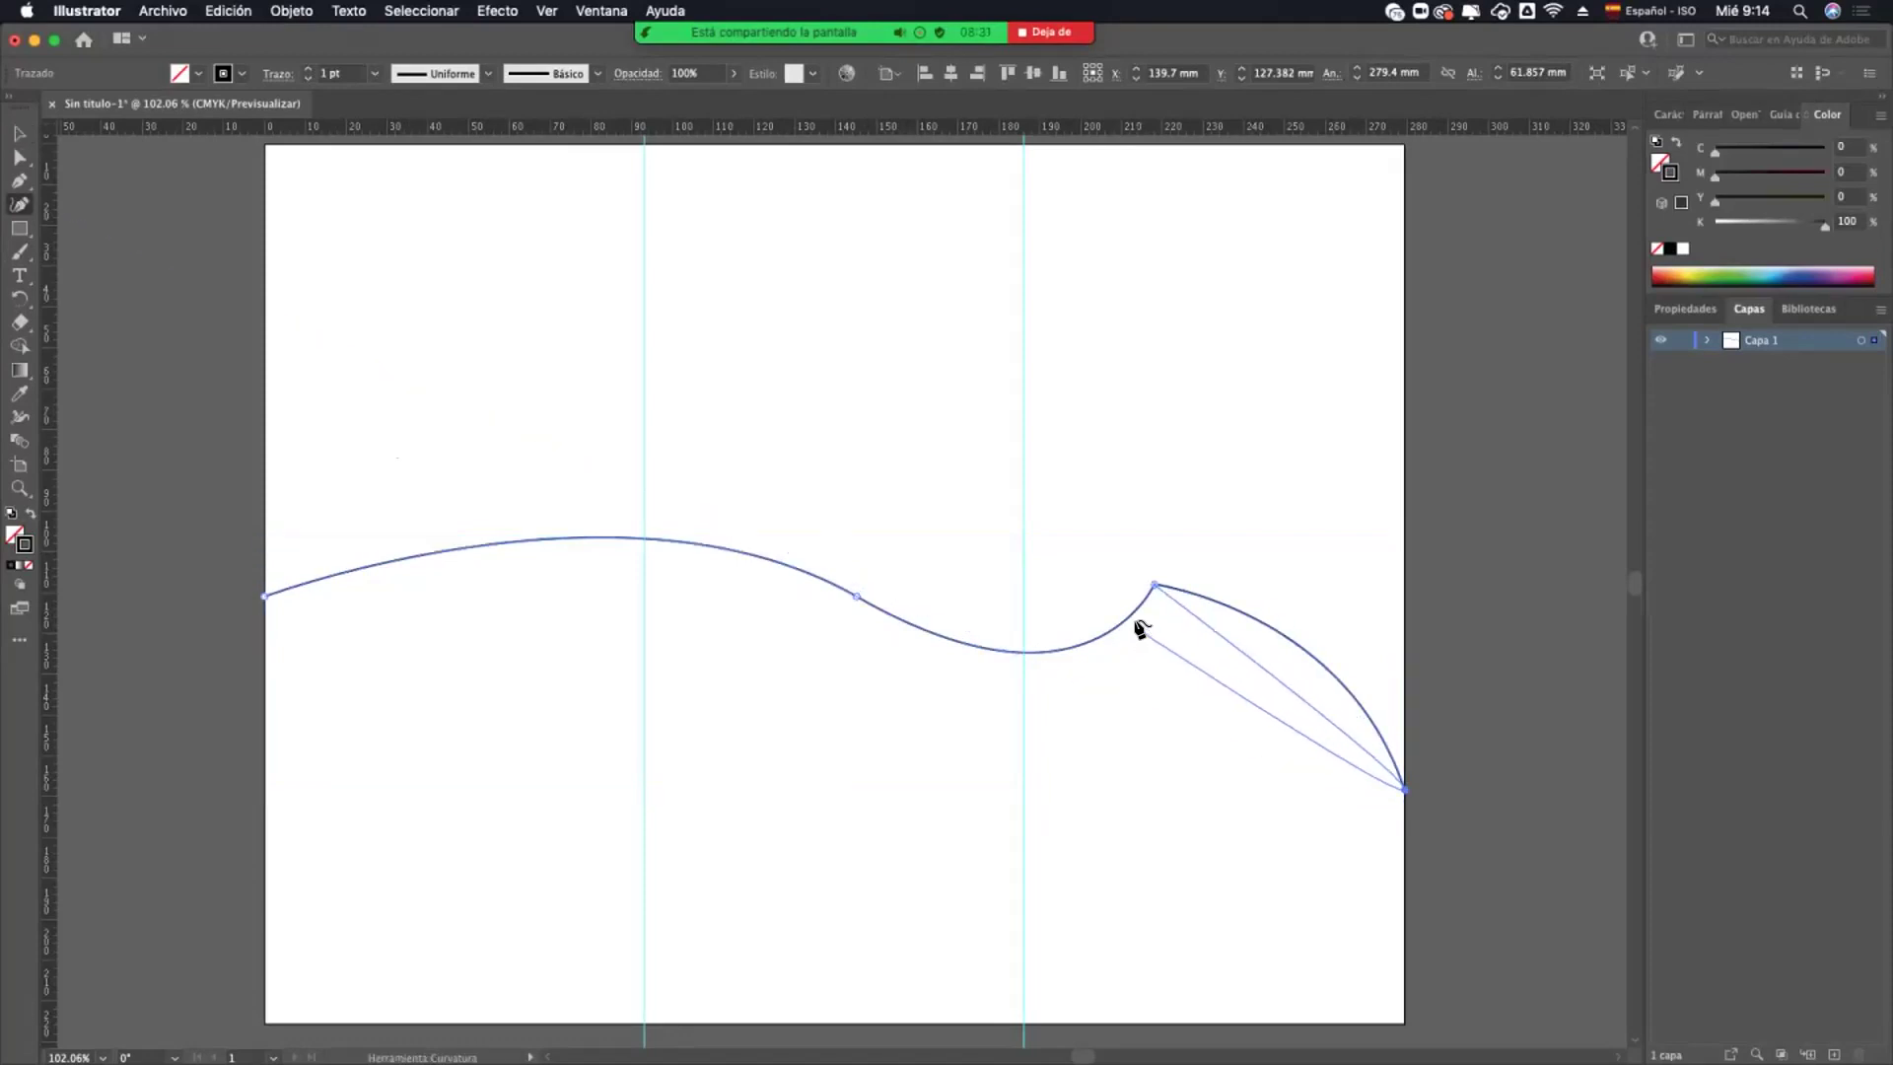
{"action": "left_click_drag", "start_coordinate": [1091, 639], "coordinate": [1043, 625]}
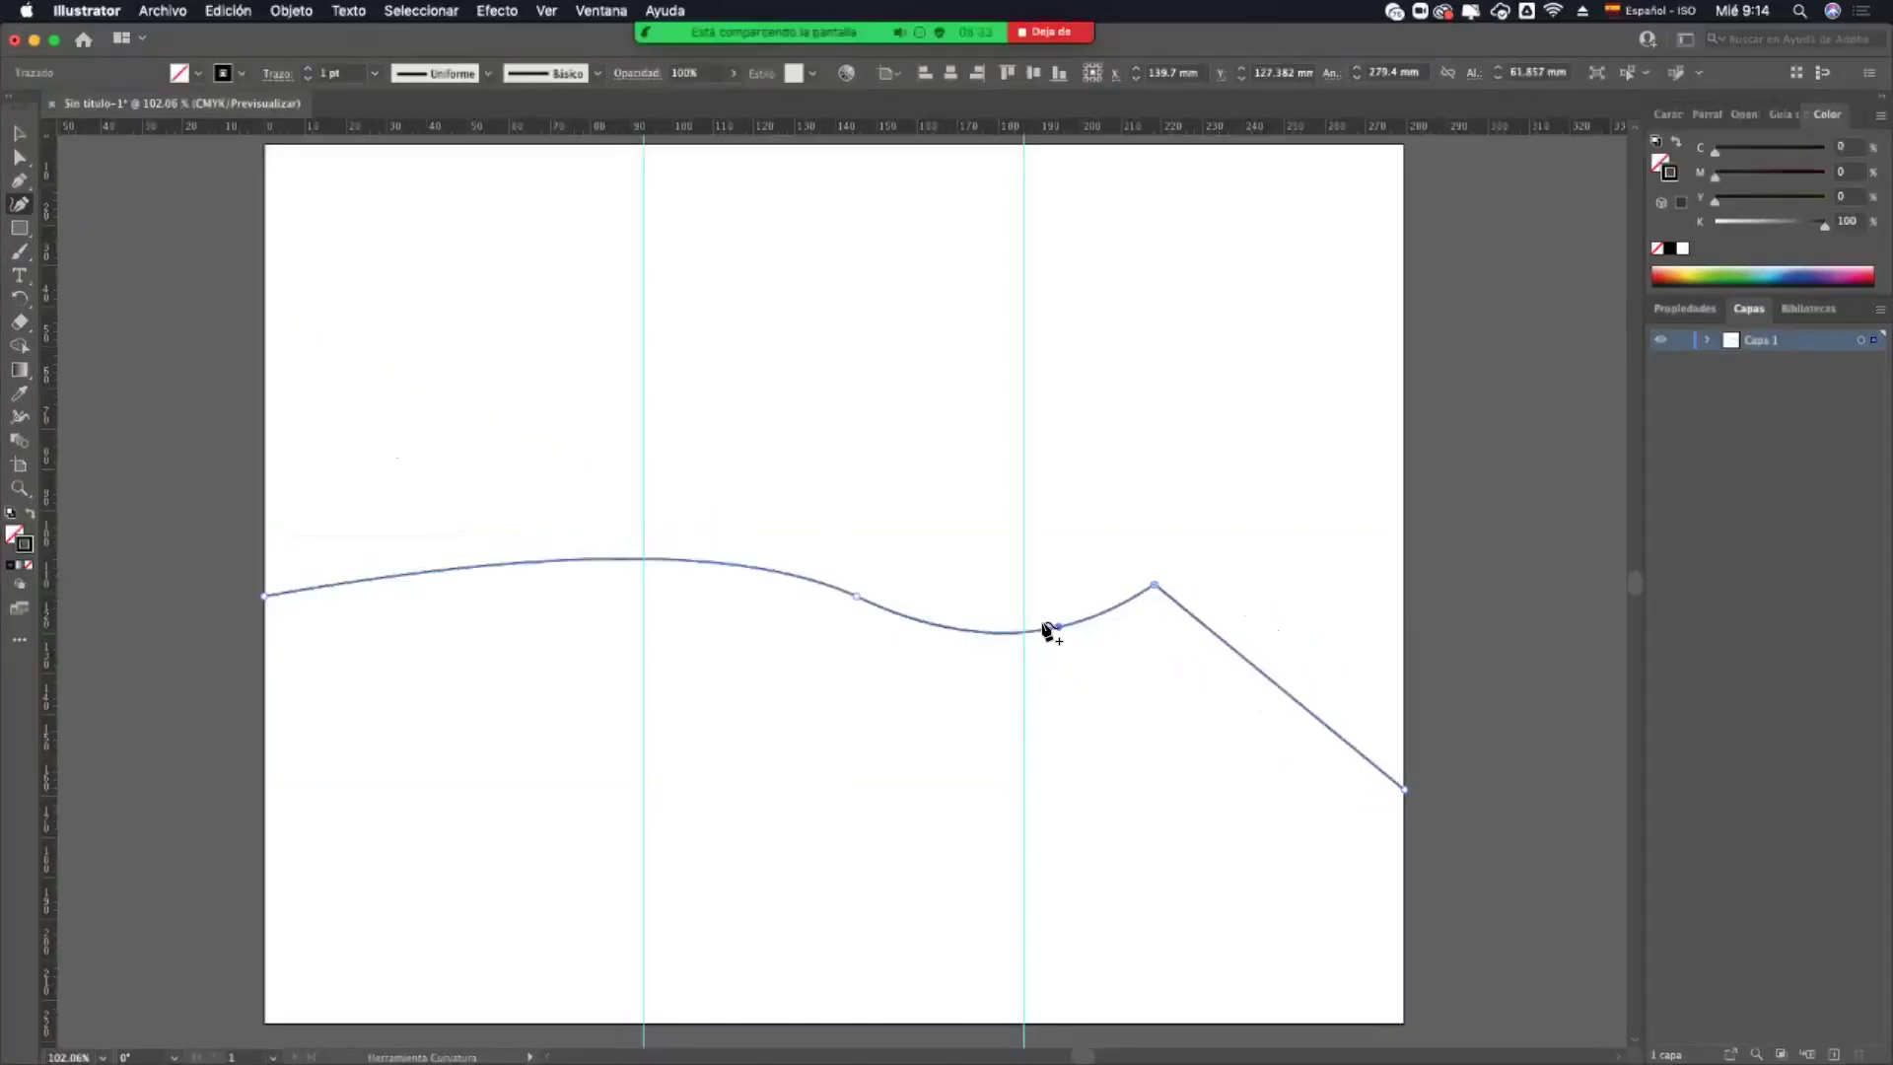
{"action": "mouse_move", "coordinate": [1261, 676]}
{"action": "left_mouse_down"}
{"action": "mouse_move", "coordinate": [1358, 586]}
{"action": "mouse_move", "coordinate": [1513, 614]}
{"action": "left_mouse_up"}
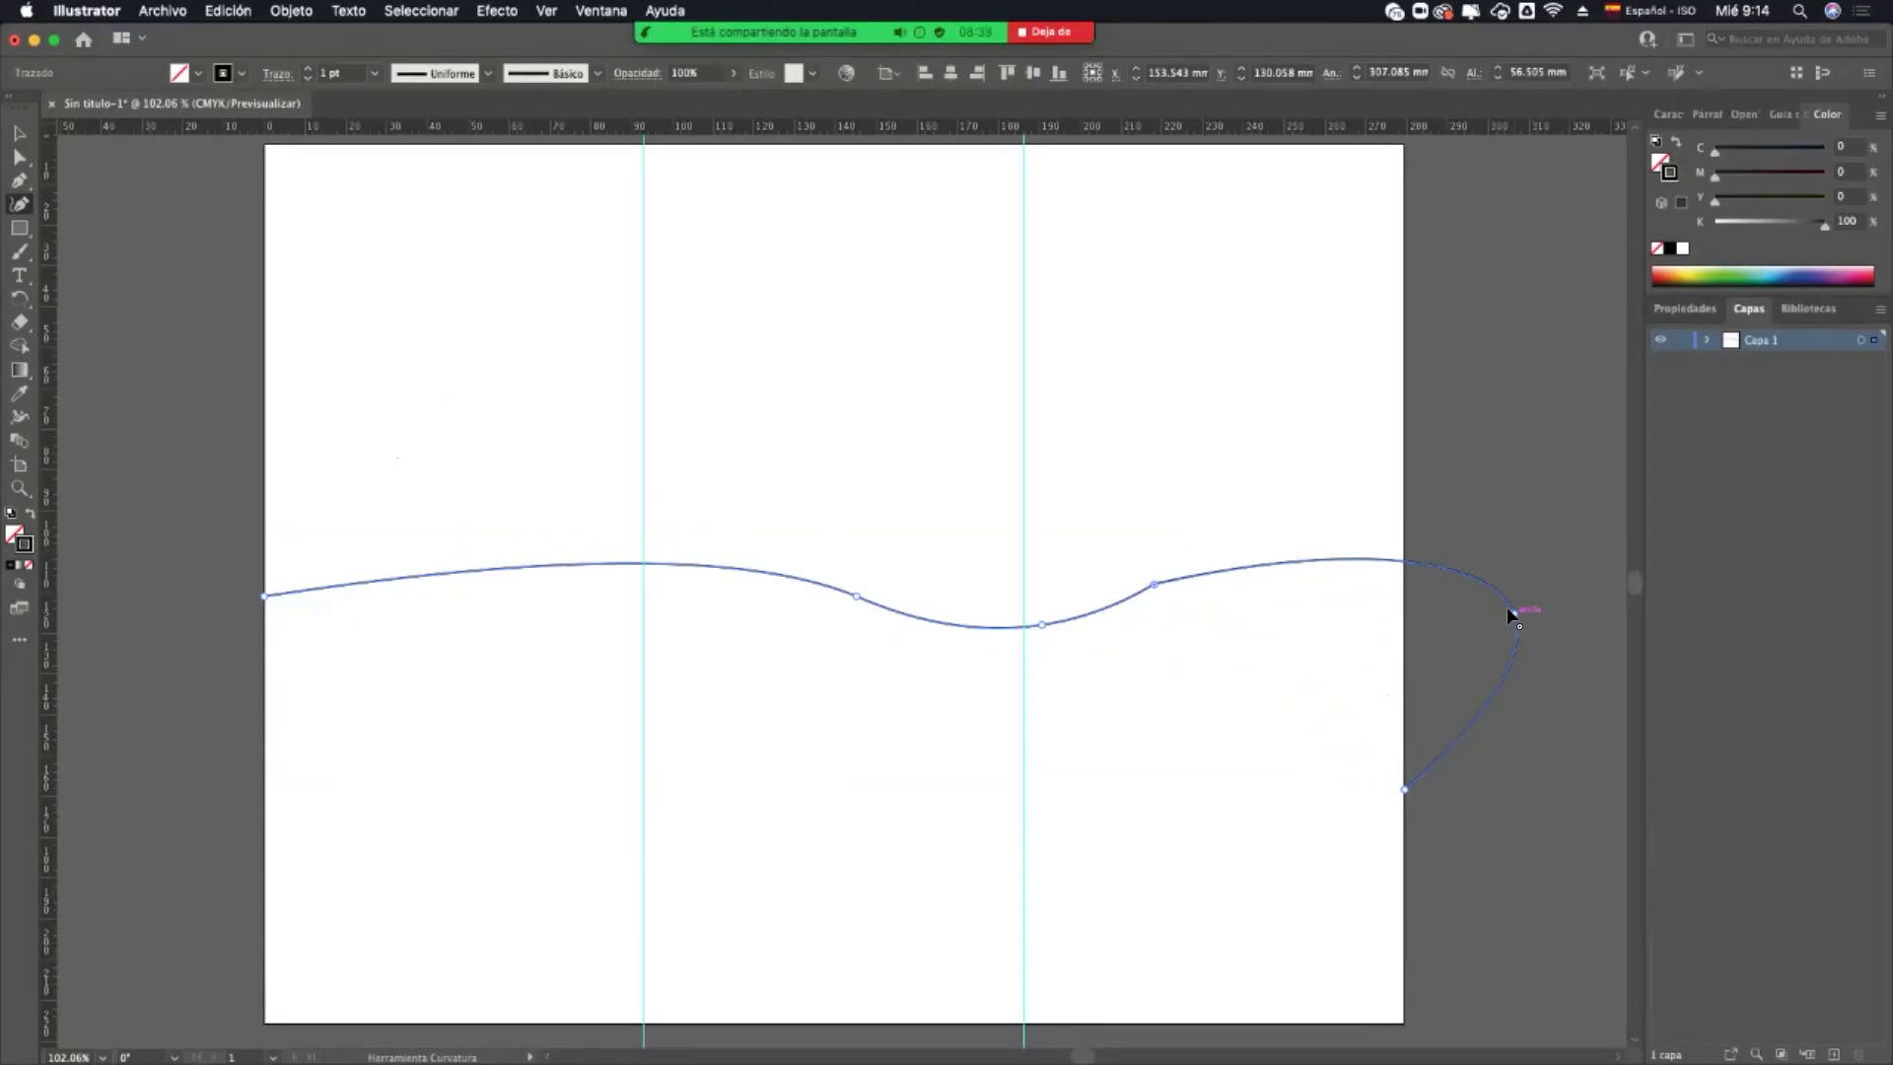
{"action": "left_click", "coordinate": [16, 134]}
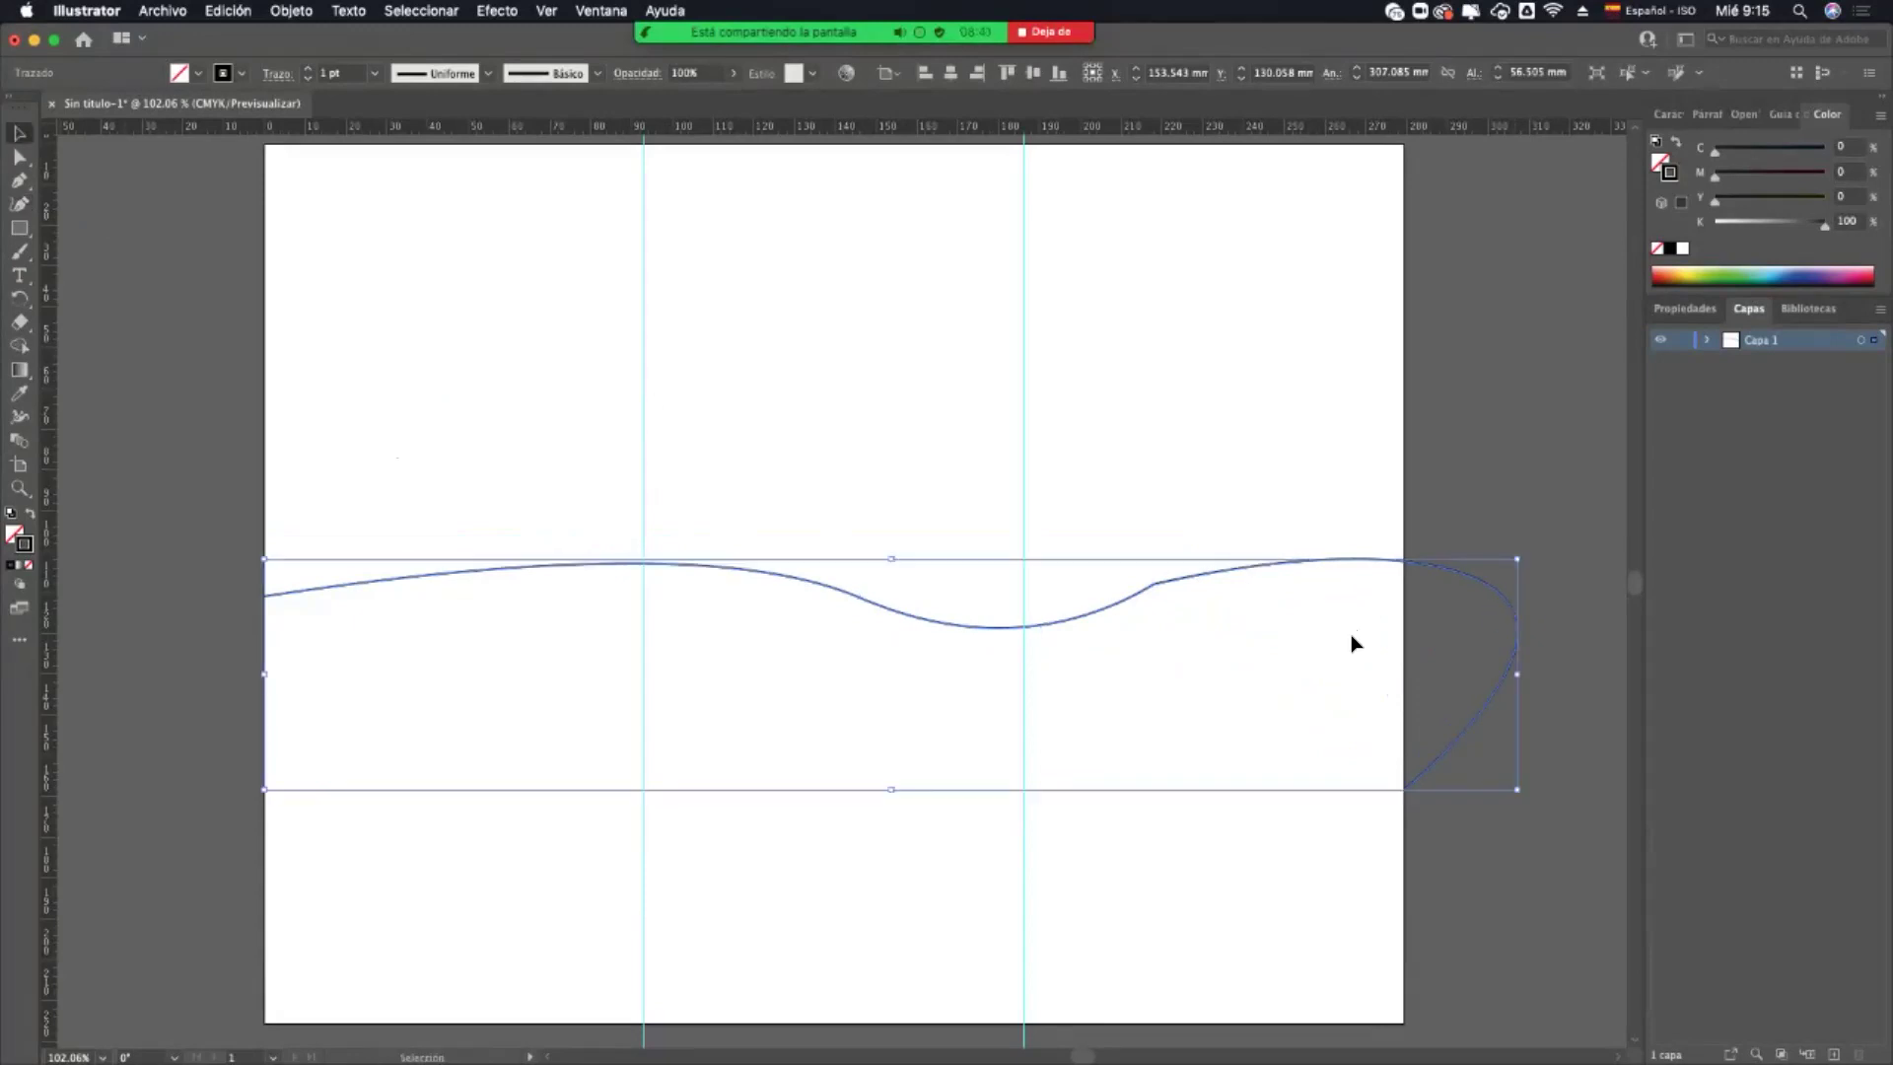
{"action": "left_click_drag", "start_coordinate": [1475, 718], "coordinate": [1343, 682]}
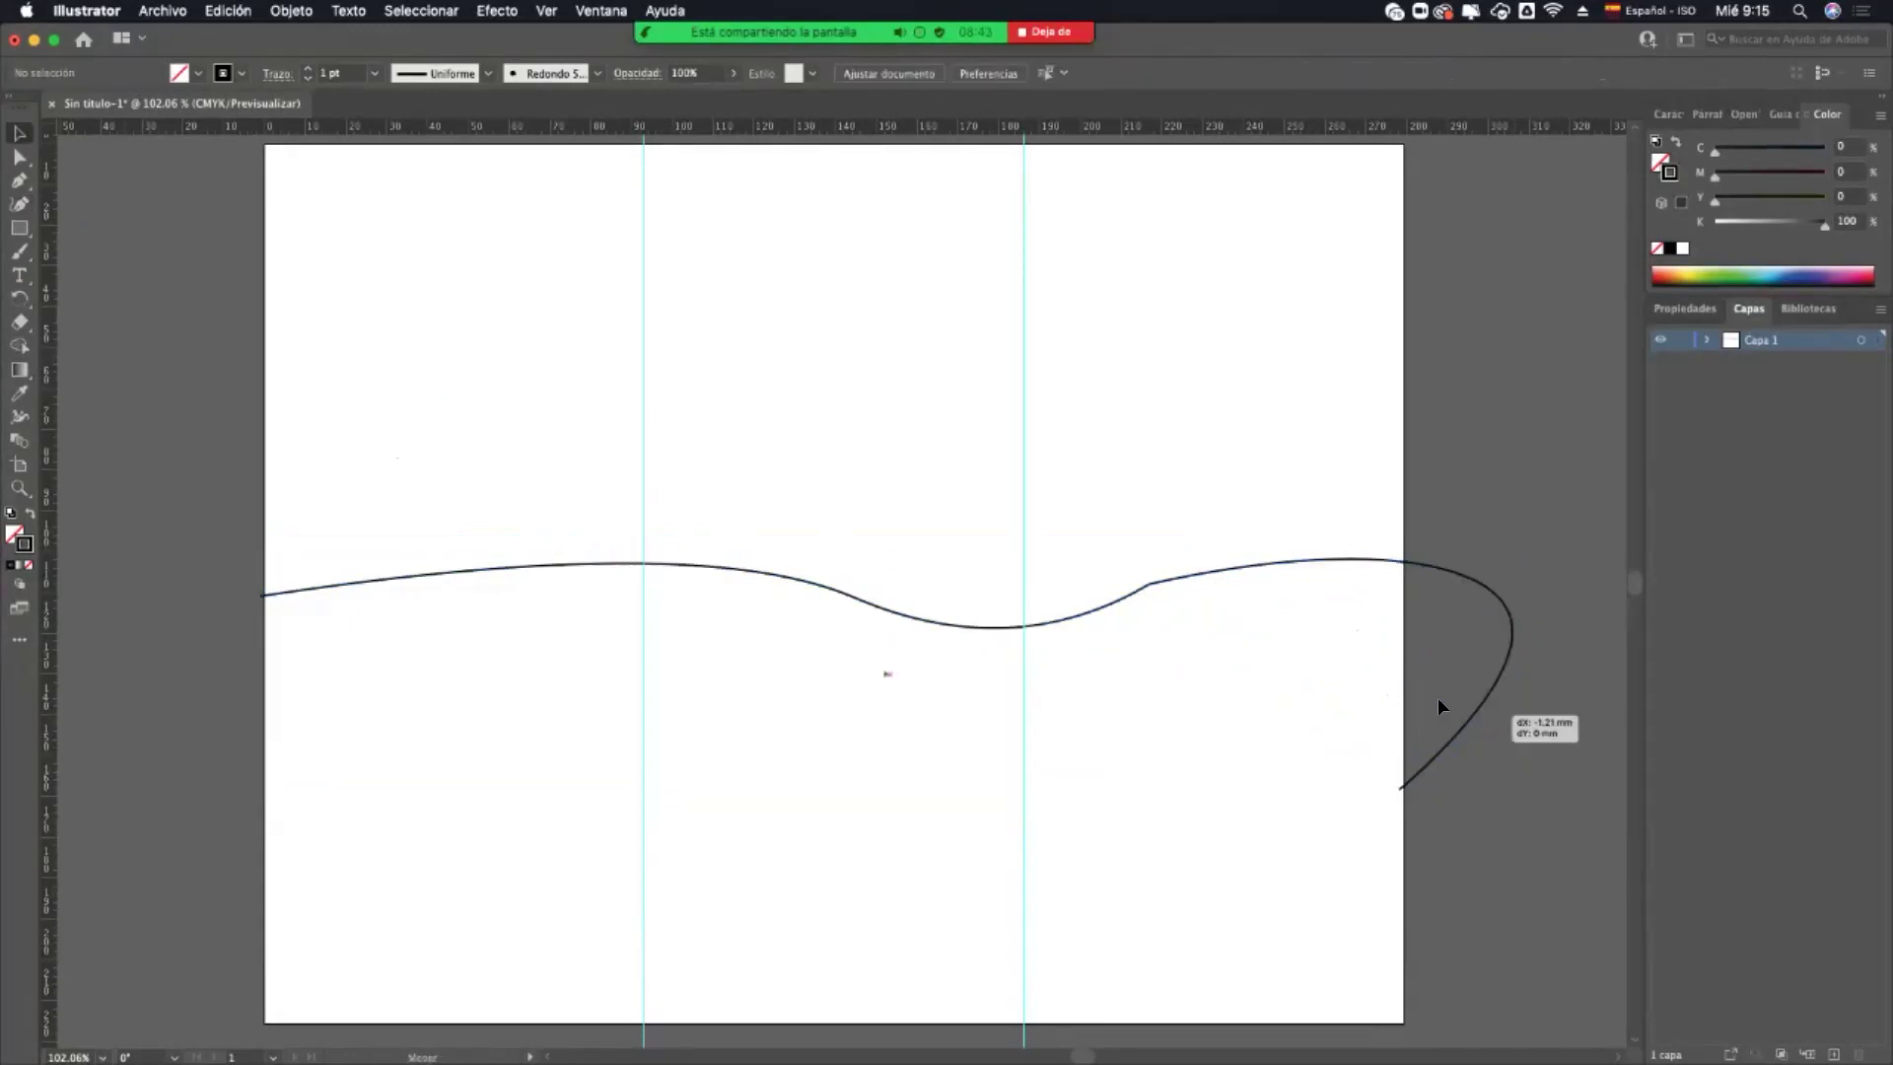
Redraw the wave from the left page edge to a curving anchor at the right edge.
{"action": "key", "text": "super+z"}
{"action": "key", "text": "super+z"}
{"action": "key", "text": "super+z"}
{"action": "key", "text": "super+z"}
{"action": "key", "text": "super+z"}
{"action": "key", "text": "super+z"}
{"action": "key", "text": "super+z"}
{"action": "key", "text": "super+z"}
{"action": "key", "text": "super+z"}
{"action": "key", "text": "super+z"}
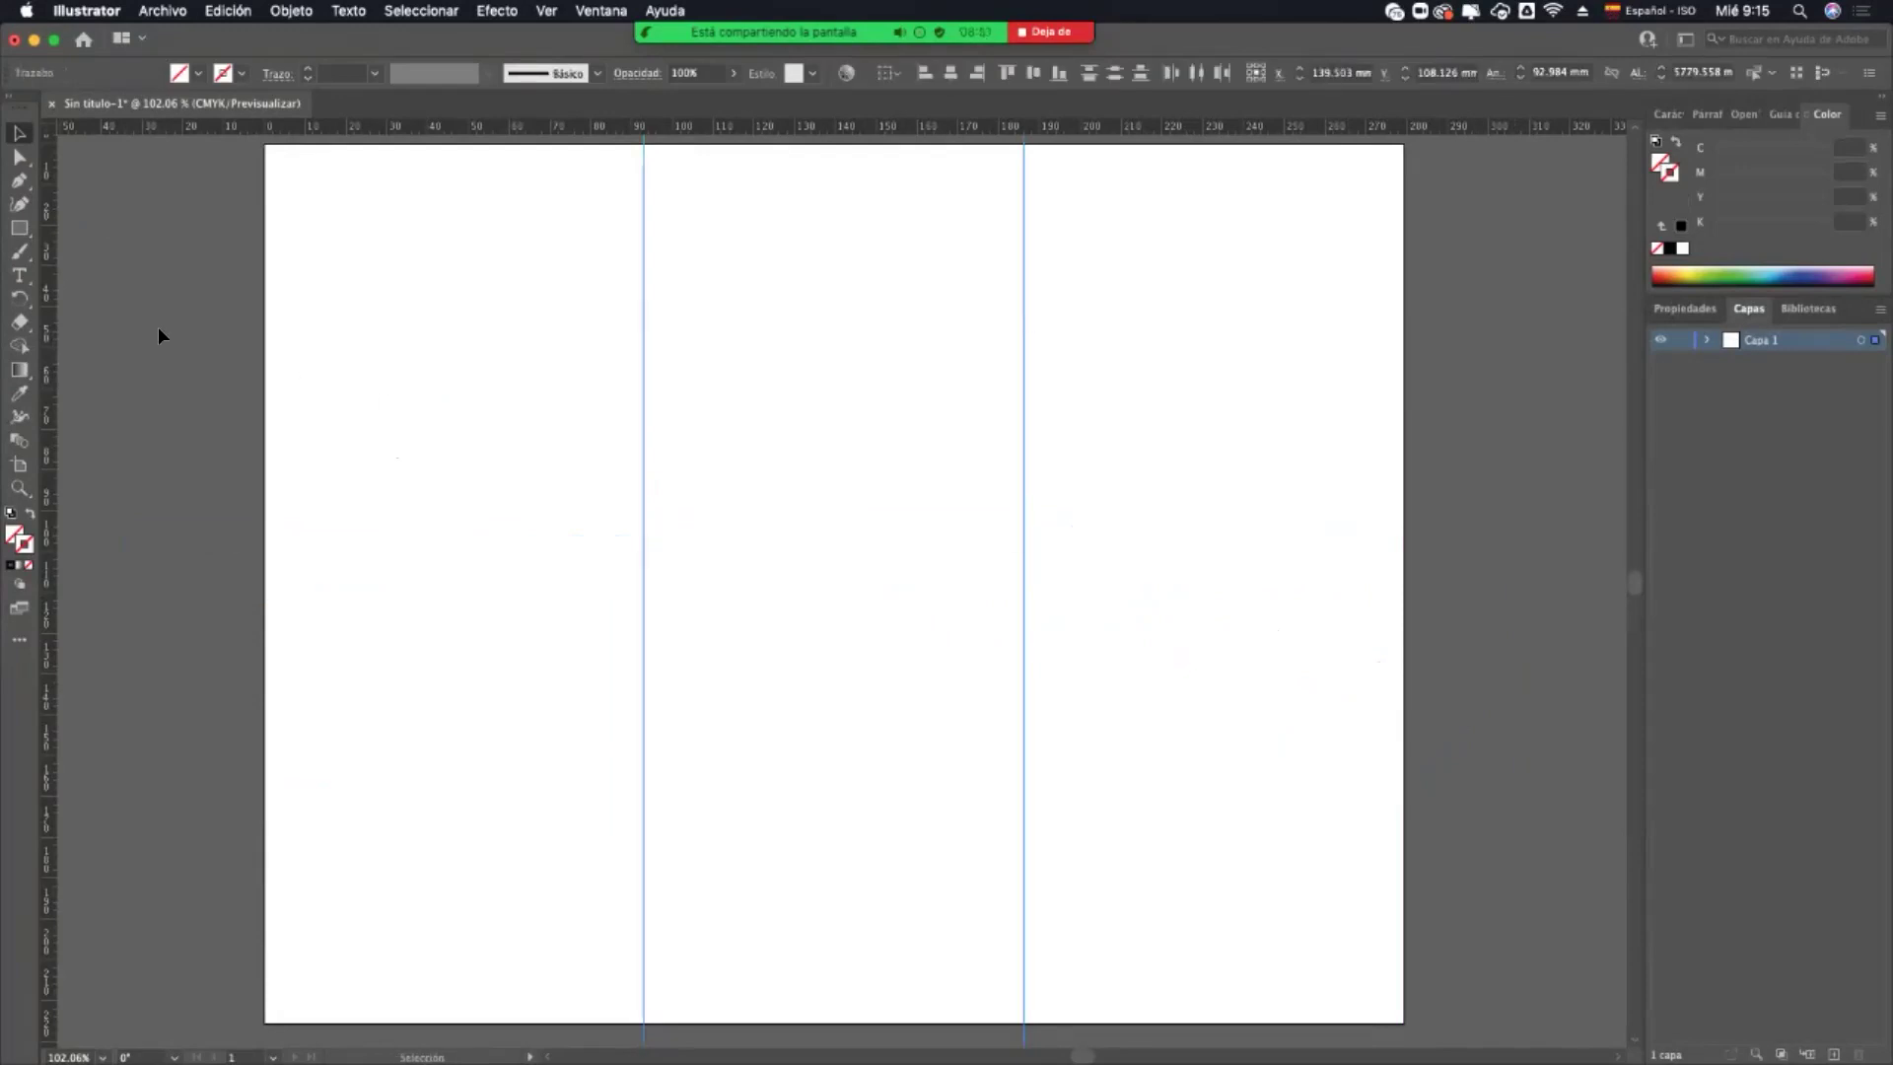
{"action": "left_click", "coordinate": [158, 327]}
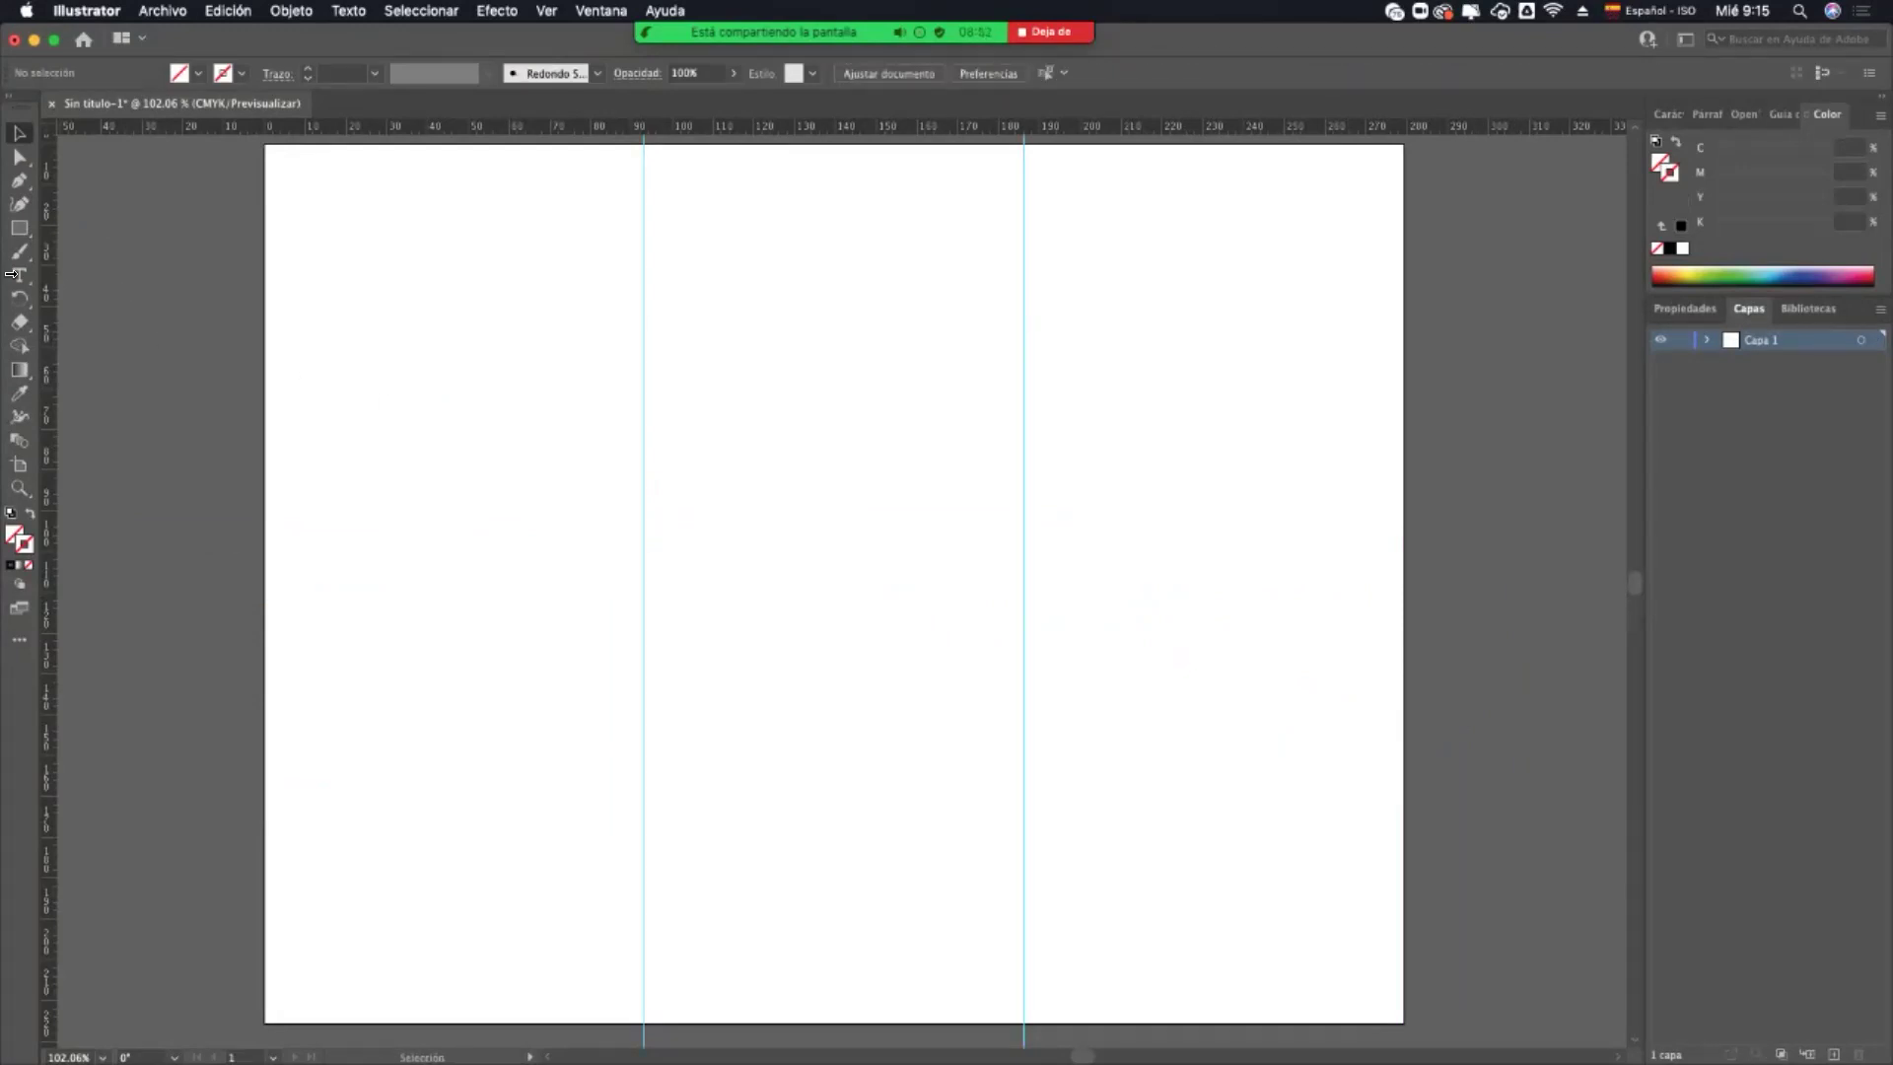
{"action": "left_click", "coordinate": [19, 180]}
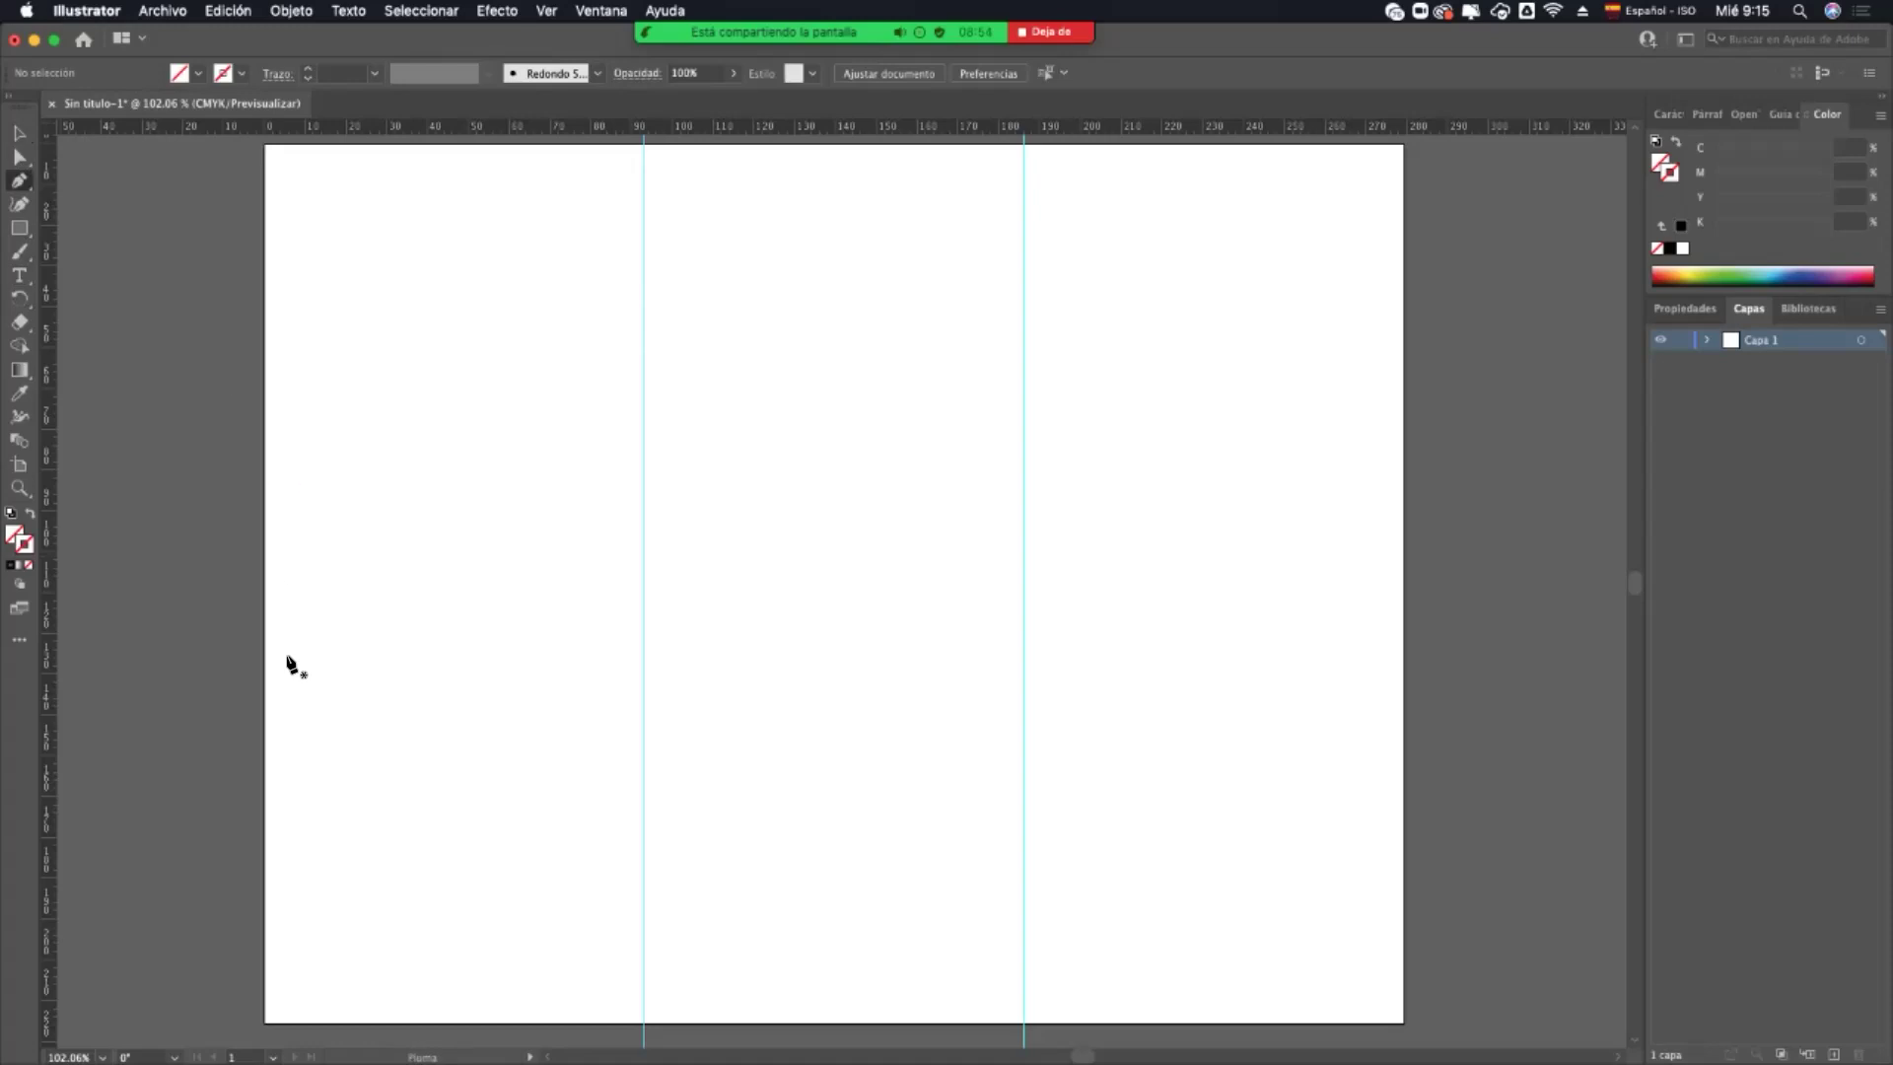
{"action": "left_click", "coordinate": [264, 584]}
{"action": "mouse_move", "coordinate": [741, 522]}
{"action": "left_mouse_down"}
{"action": "mouse_move", "coordinate": [882, 538]}
{"action": "mouse_move", "coordinate": [1017, 601]}
{"action": "left_mouse_up"}
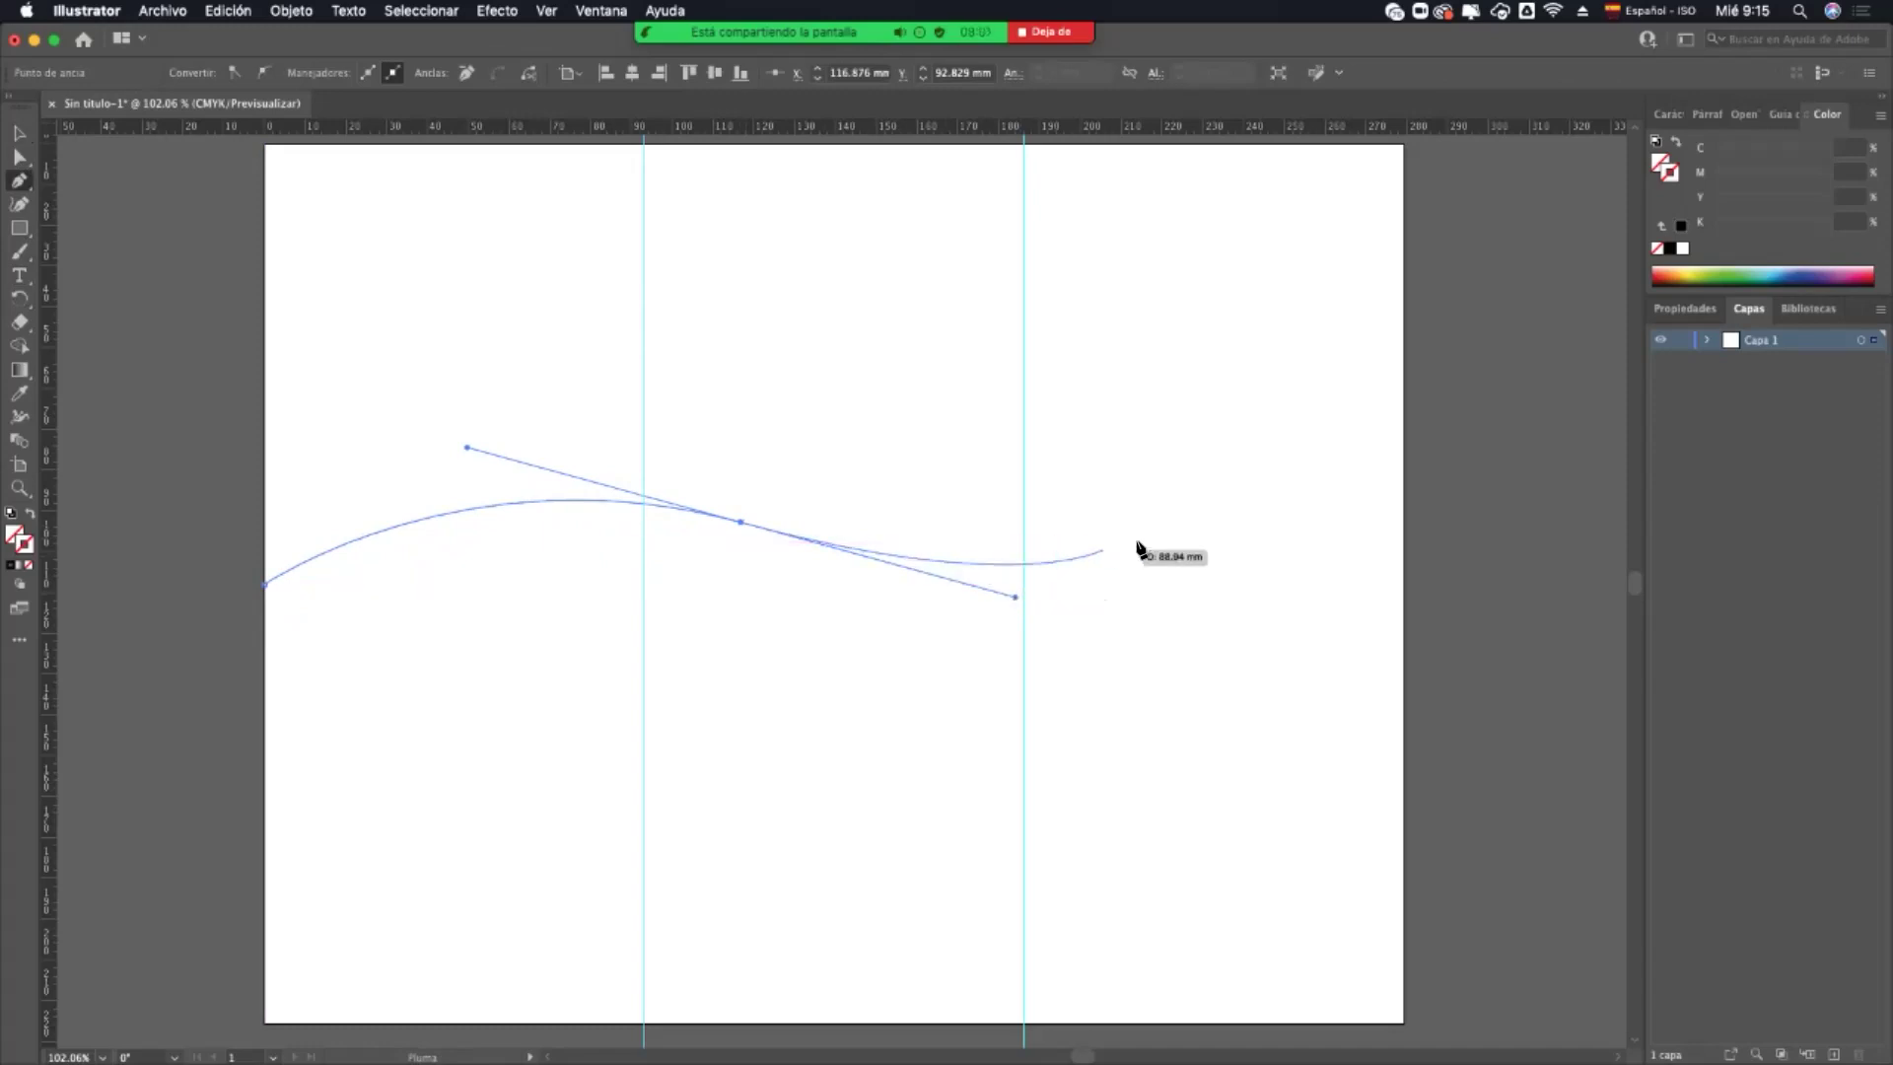
{"action": "left_click", "coordinate": [1168, 525]}
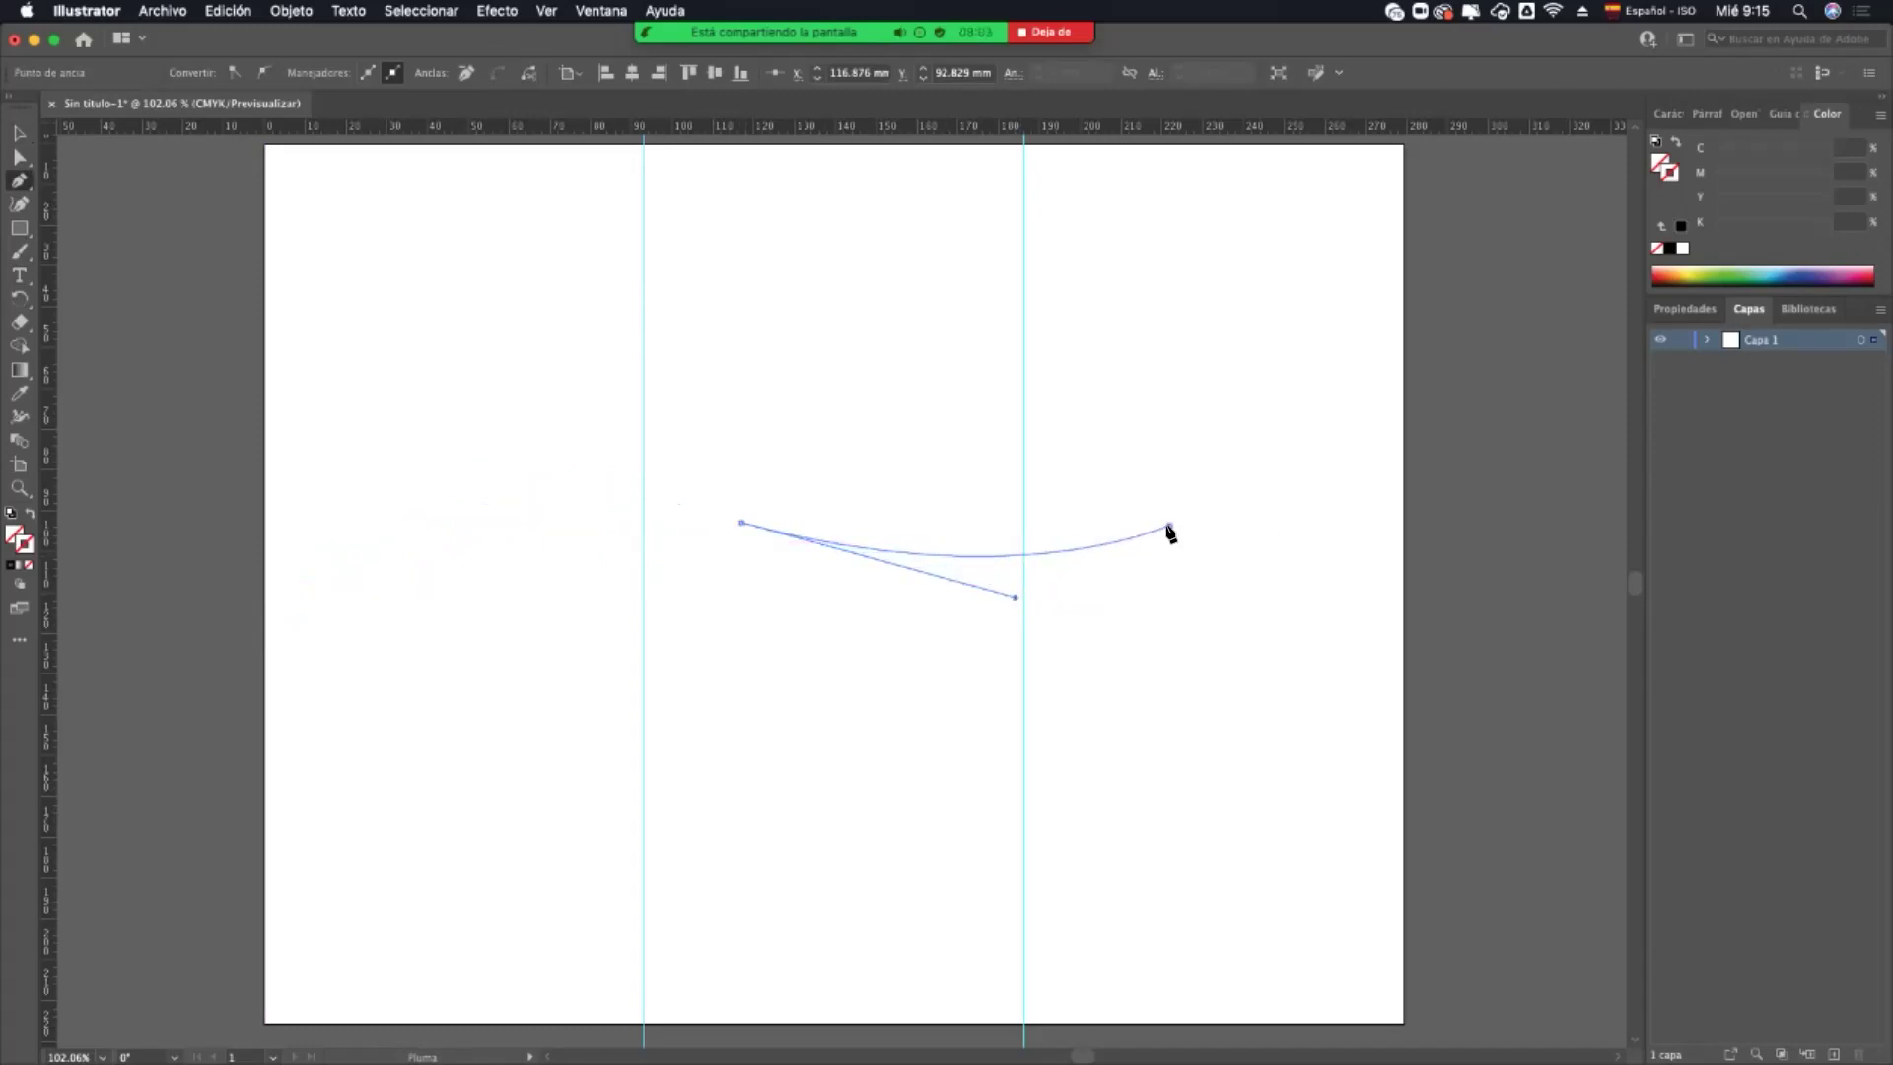
{"action": "left_click", "coordinate": [1397, 607]}
{"action": "left_click_drag", "start_coordinate": [1398, 615], "coordinate": [1443, 710]}
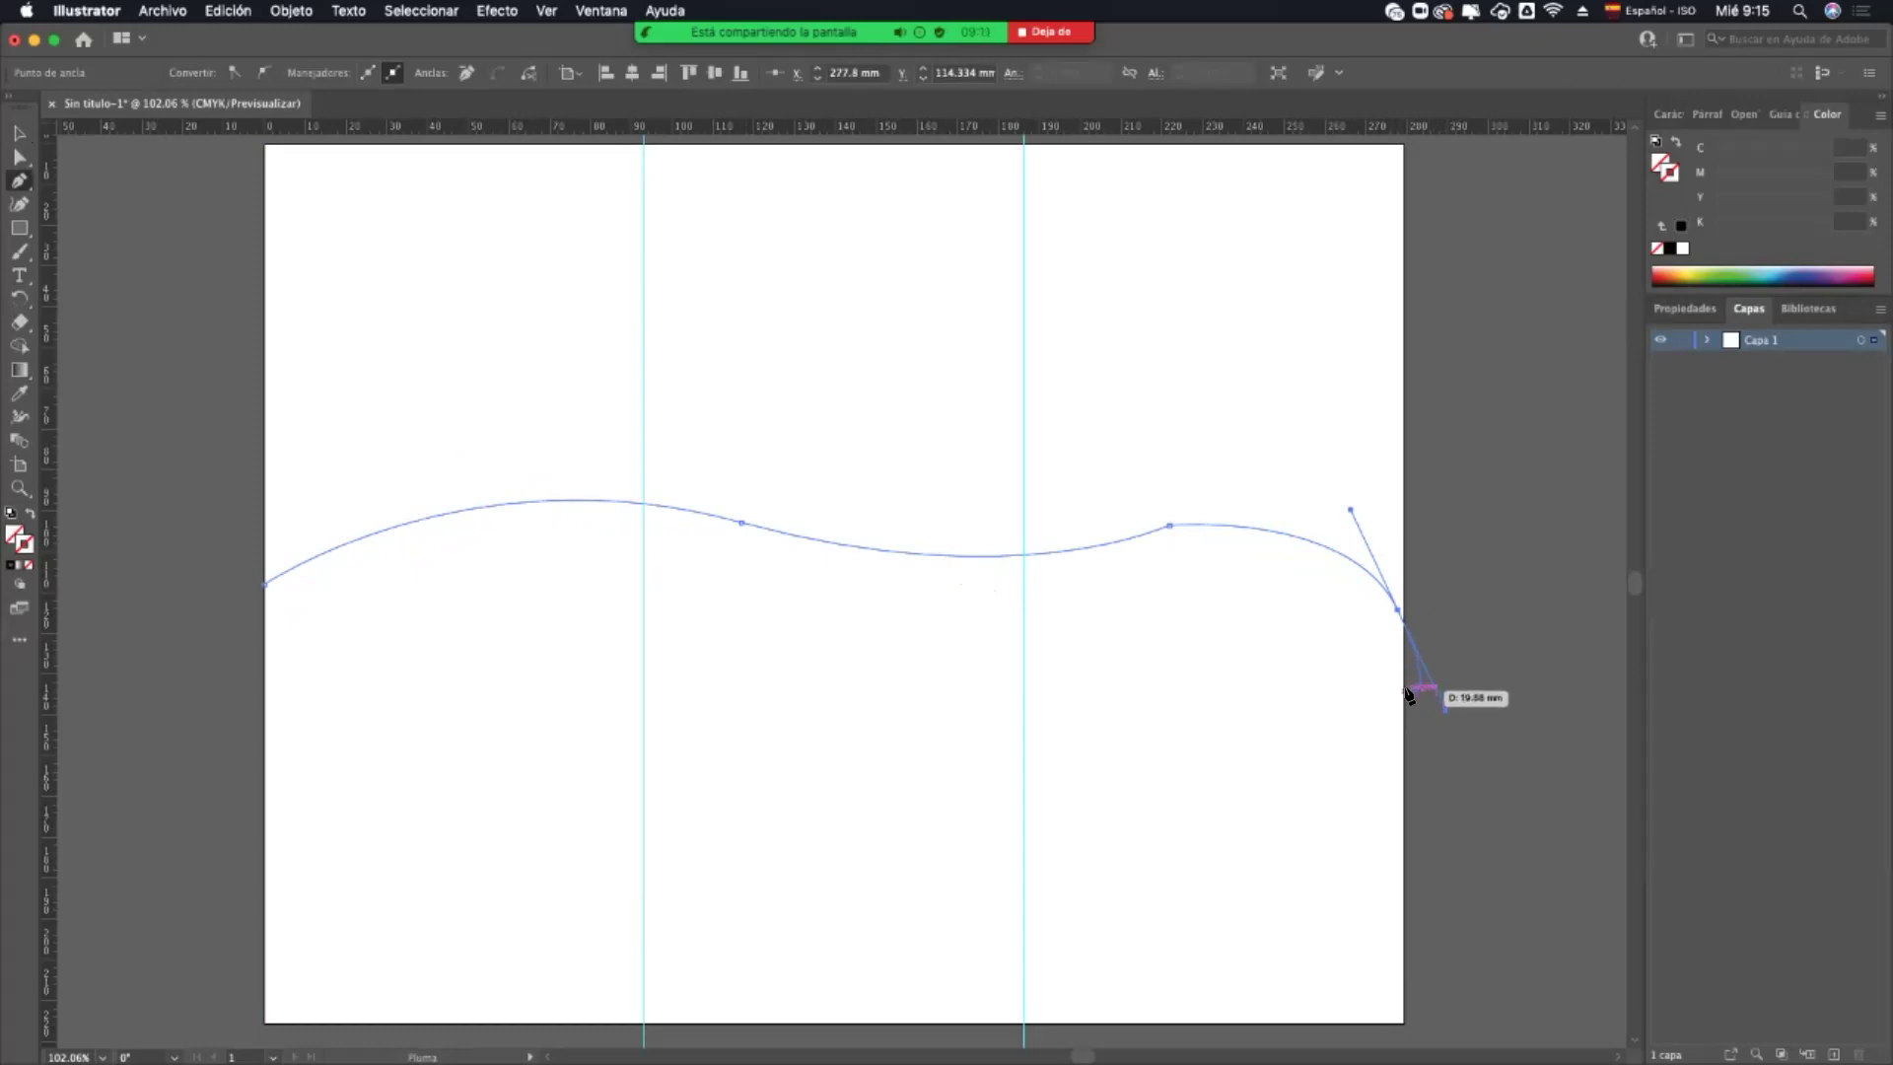
{"action": "key", "text": "super+z"}
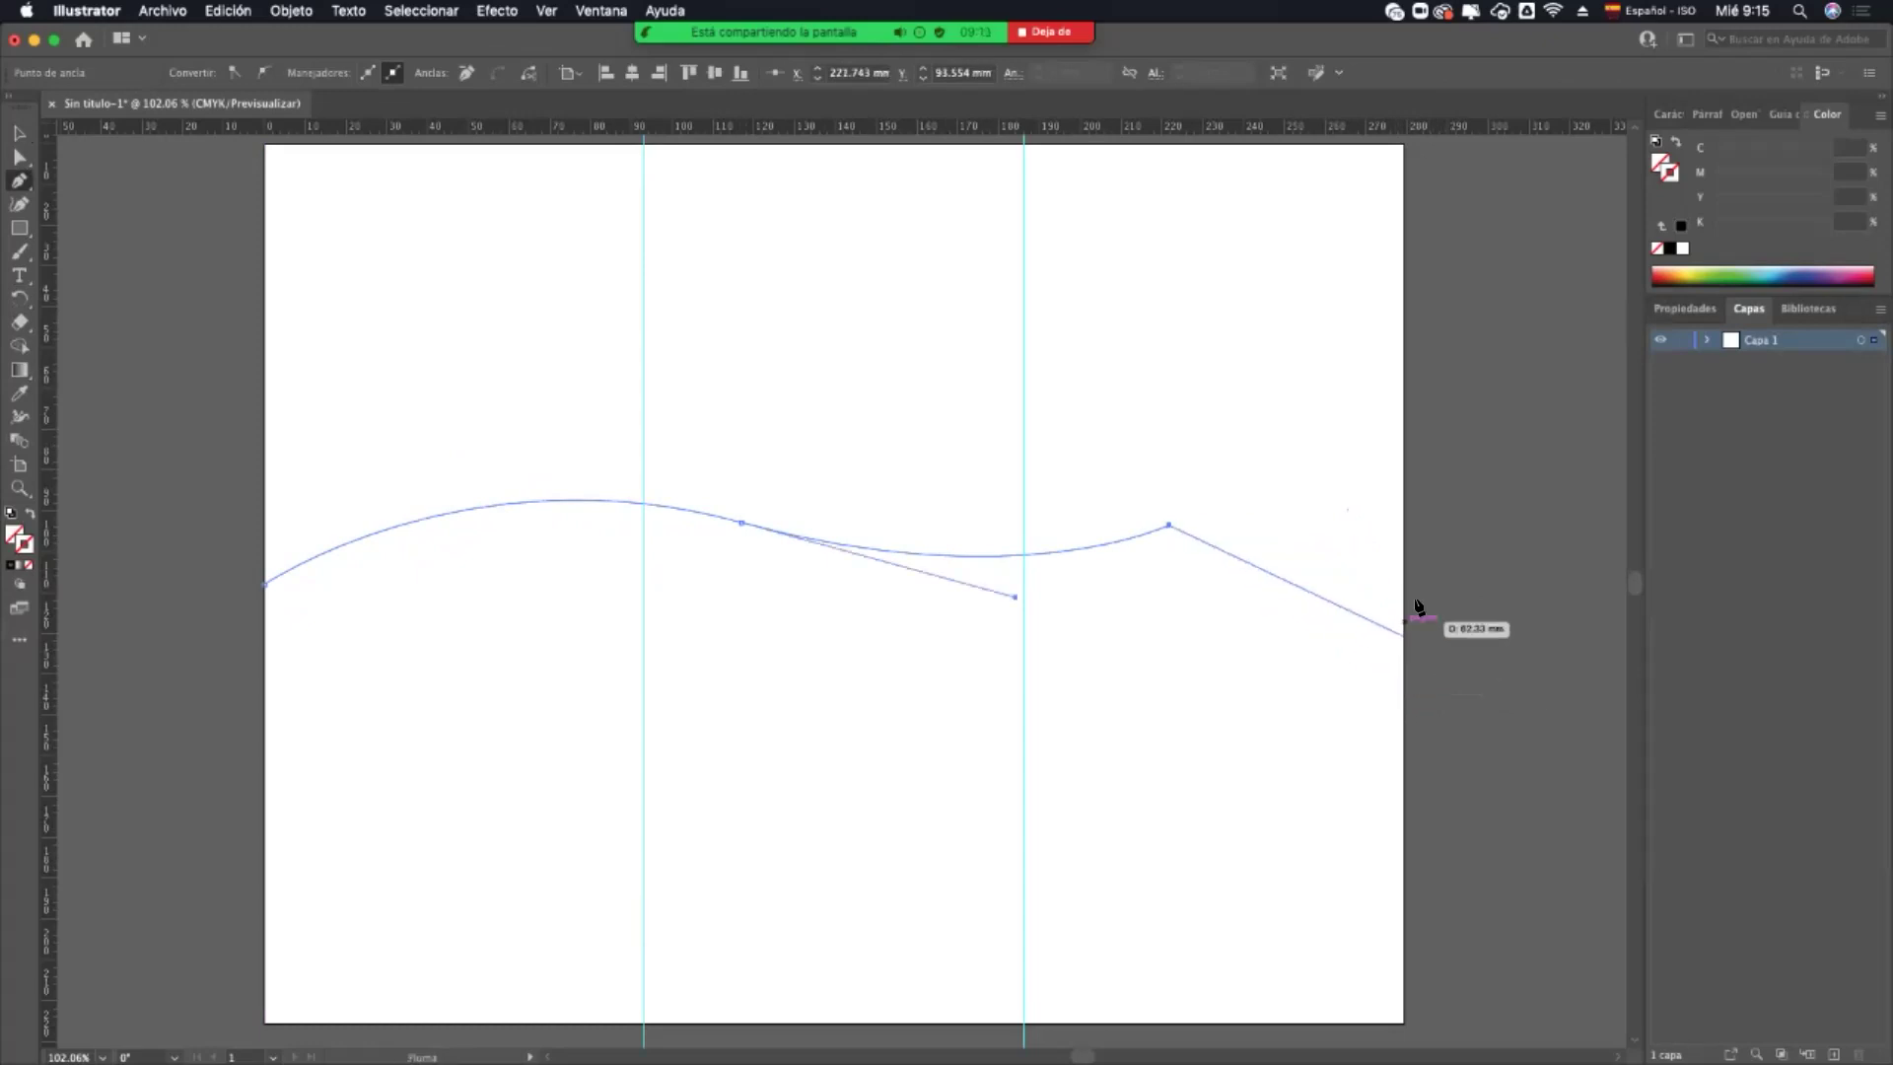
{"action": "left_click_drag", "start_coordinate": [1405, 674], "coordinate": [1546, 835]}
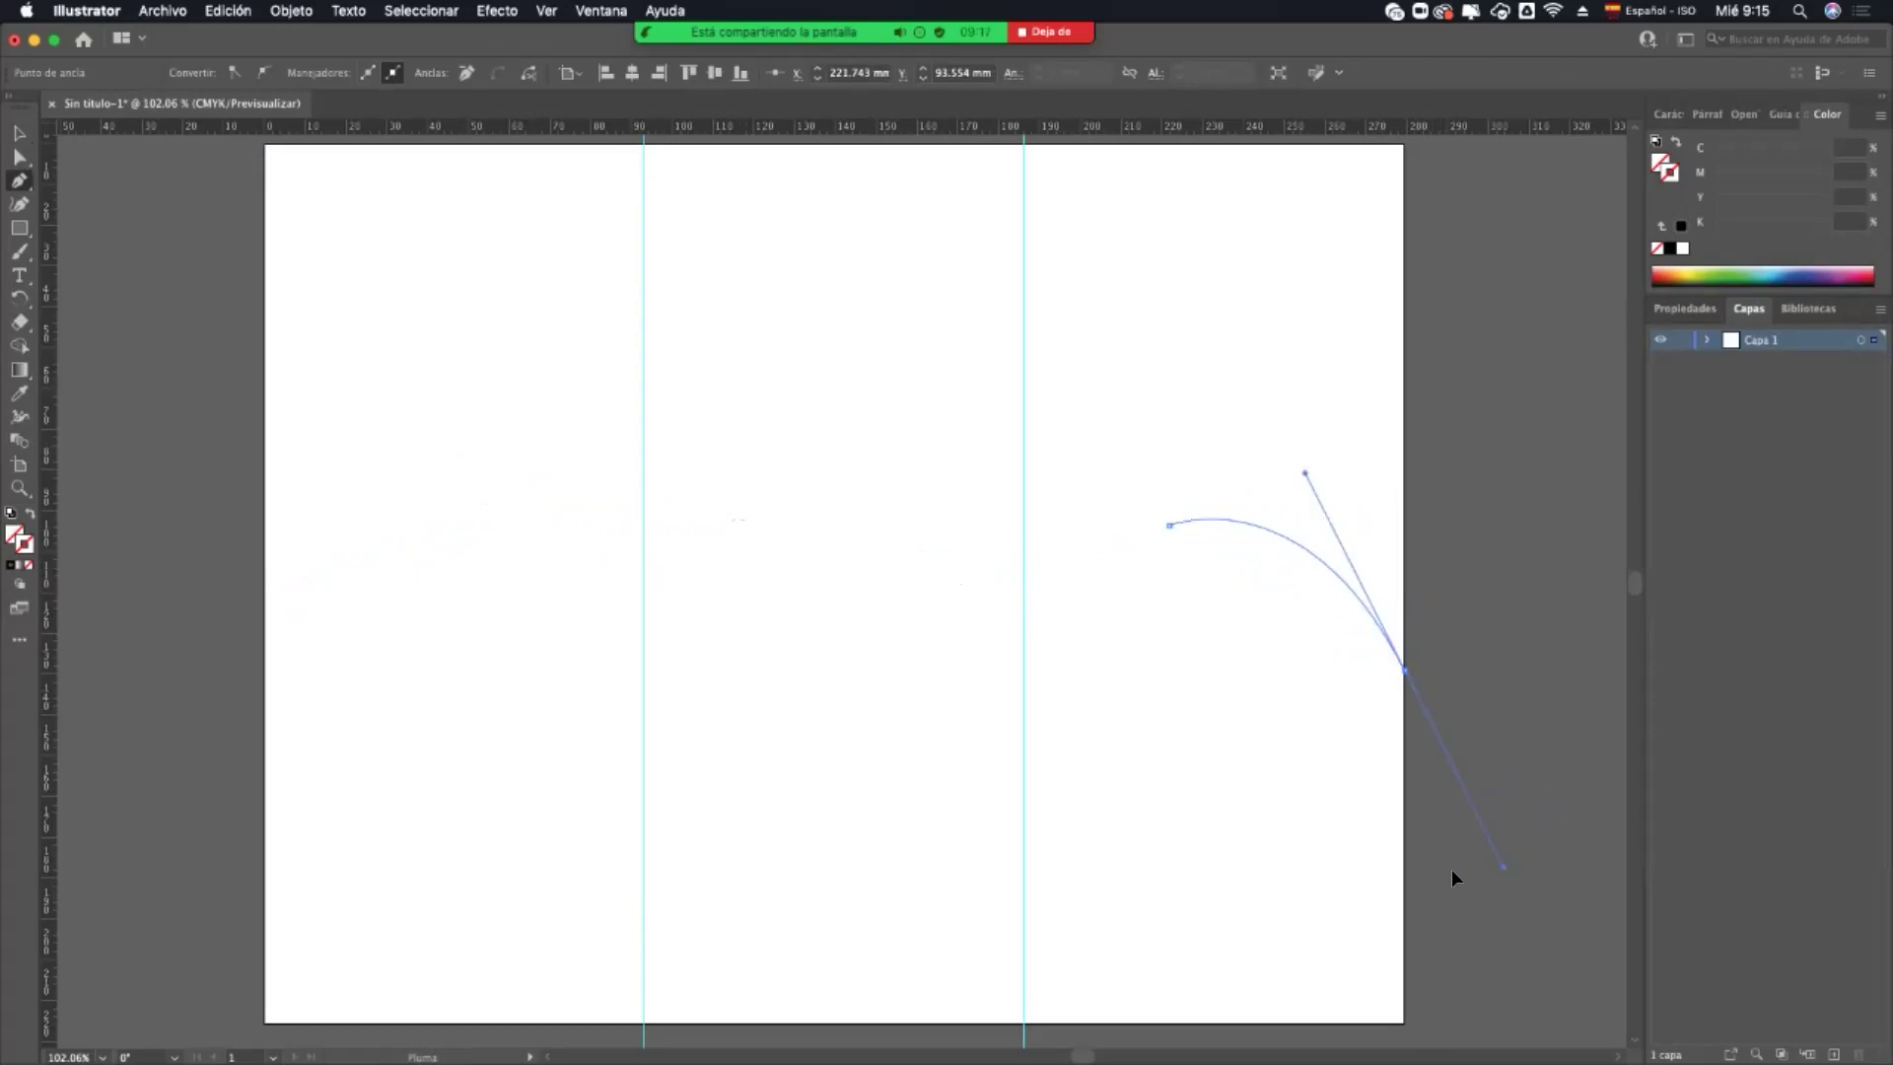
{"action": "left_click_drag", "start_coordinate": [1545, 840], "coordinate": [1486, 878]}
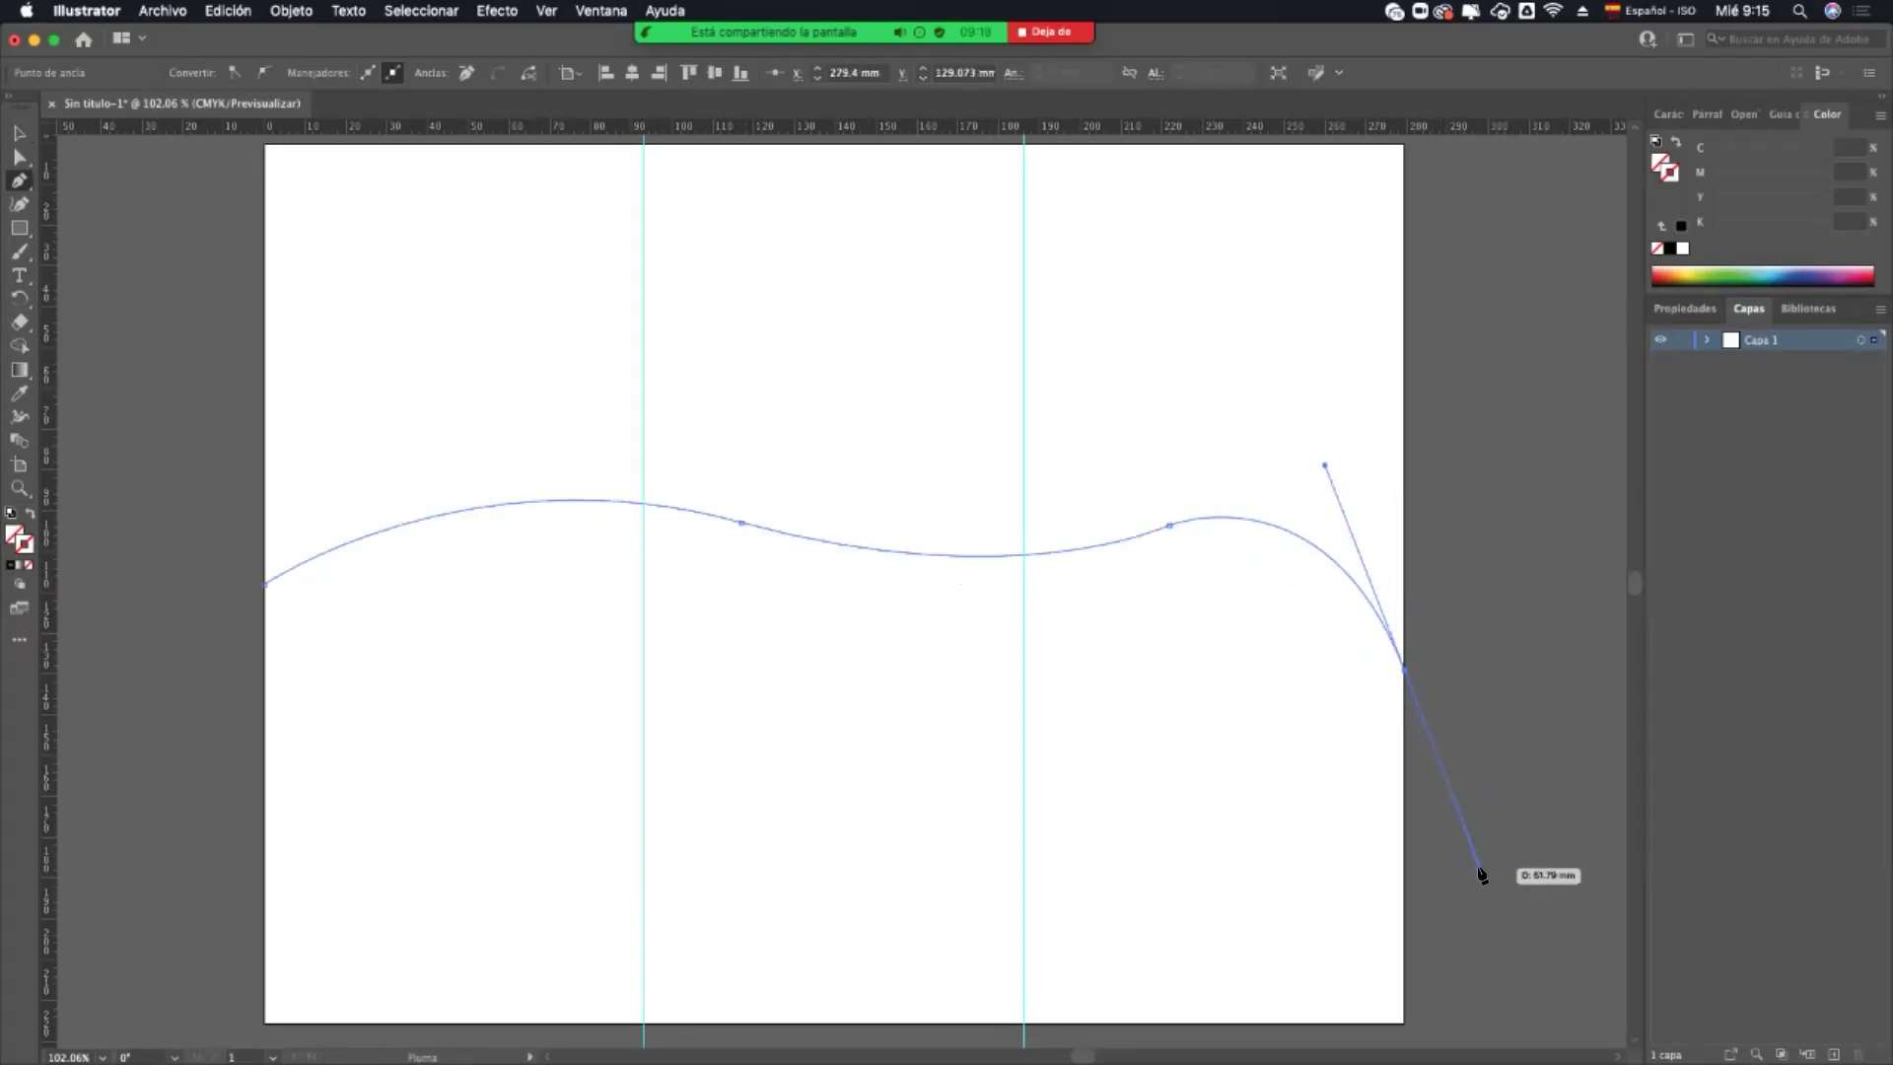
{"action": "key", "text": "super"}
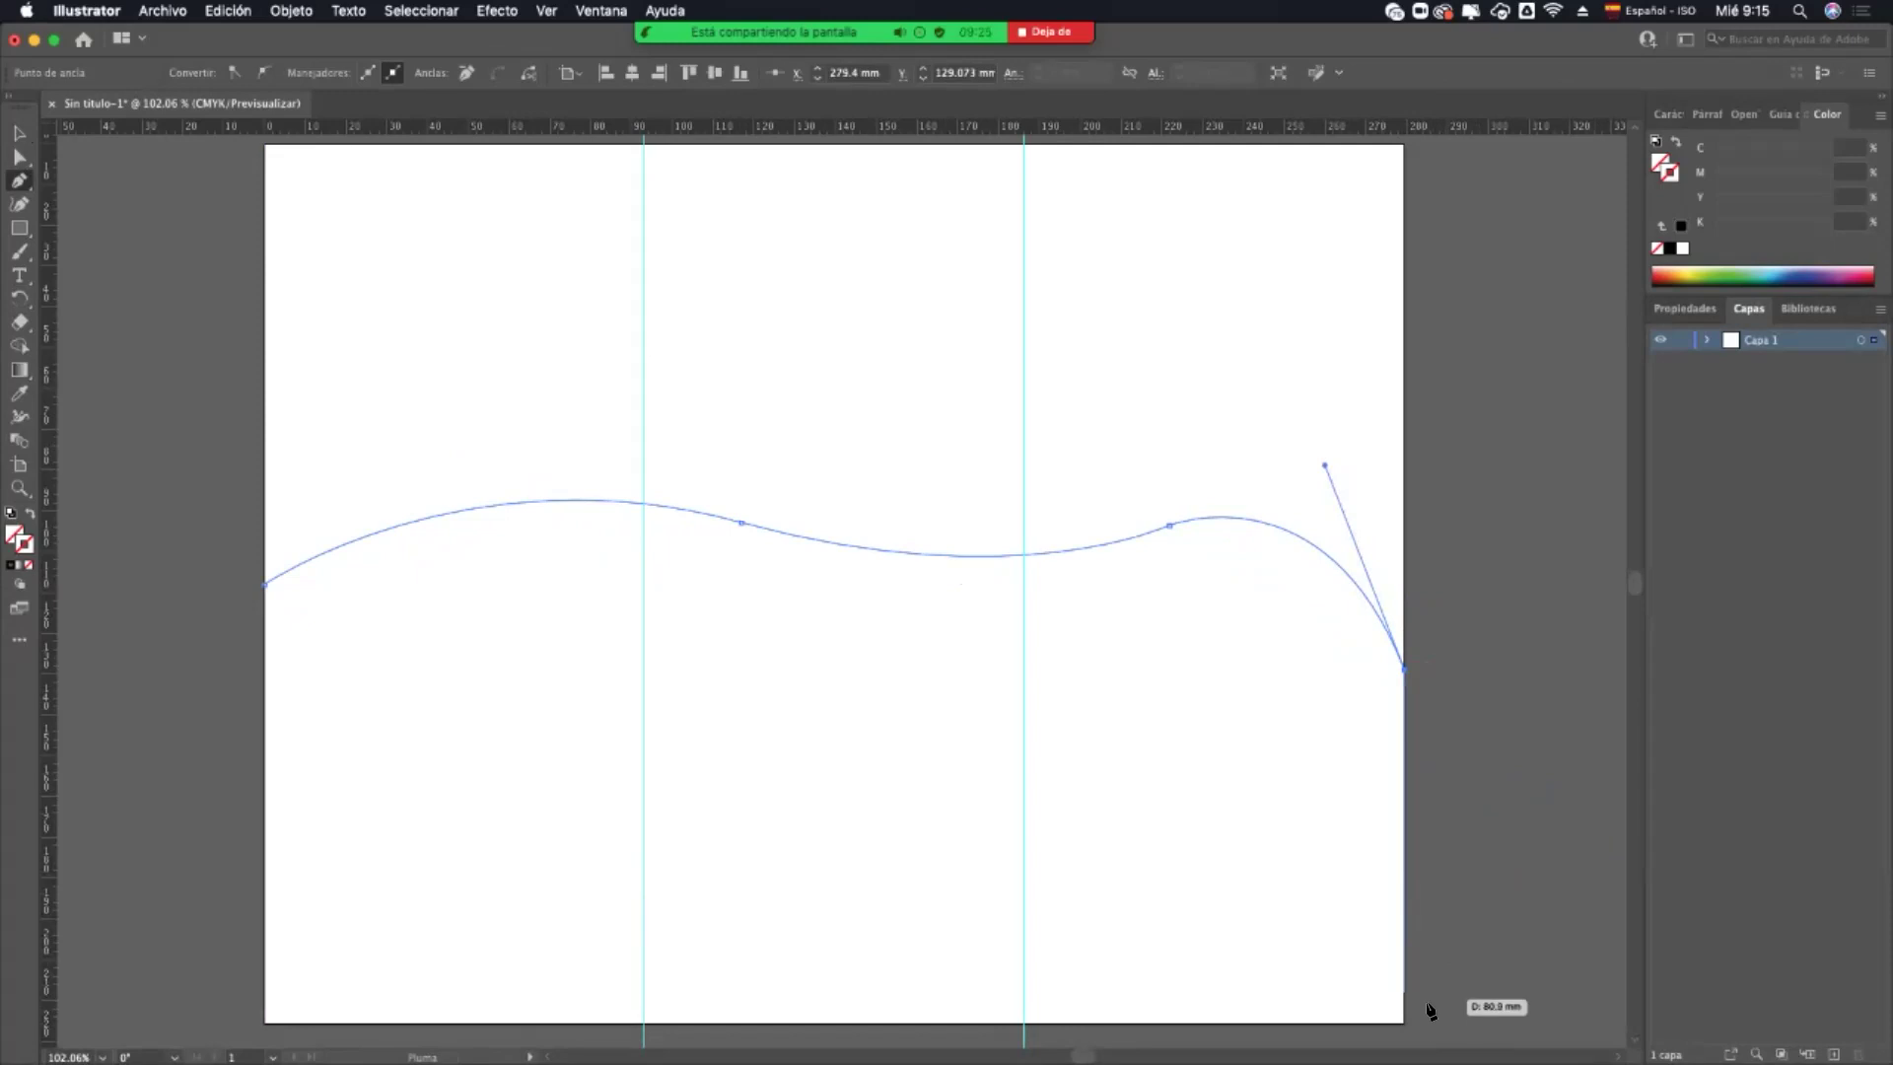
Close the shape through the bottom-right and bottom-left corners back to the start point.
{"action": "left_click", "coordinate": [1404, 1024]}
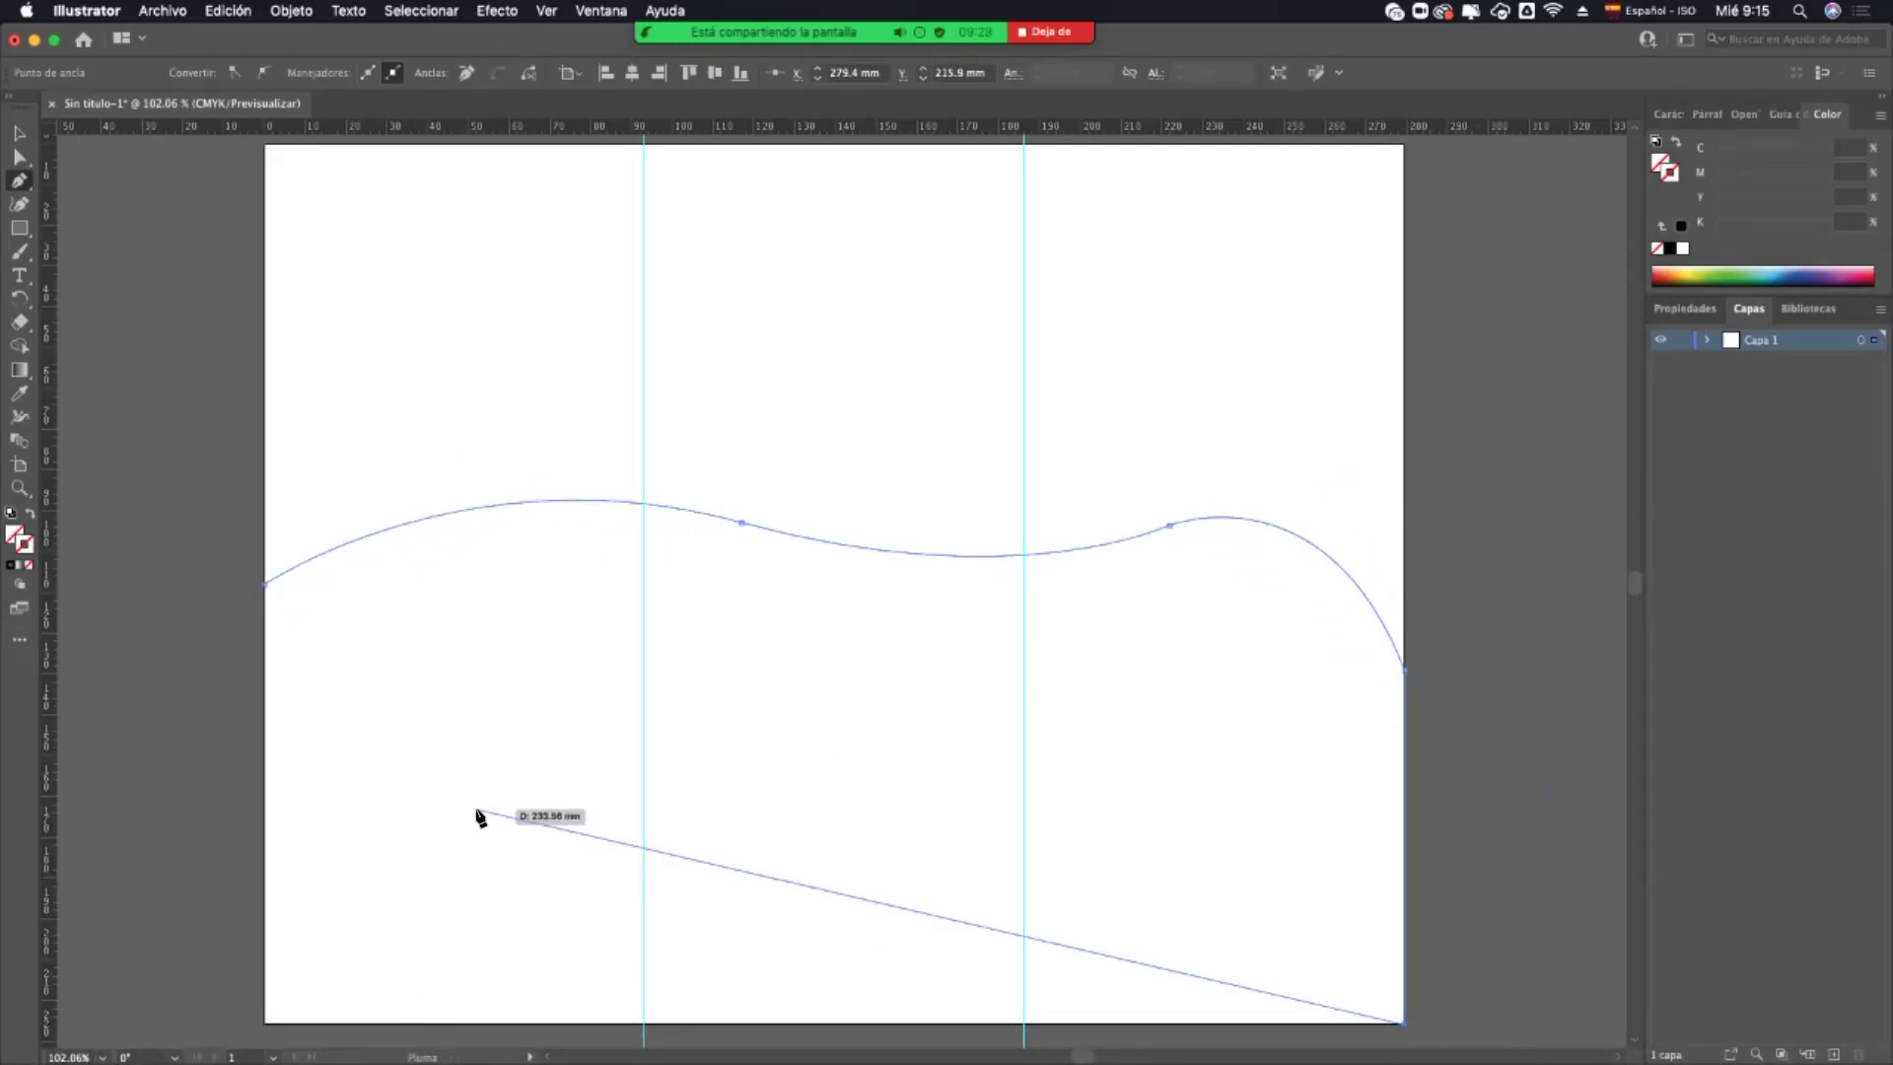
{"action": "left_click", "coordinate": [263, 1024]}
{"action": "left_click", "coordinate": [264, 585]}
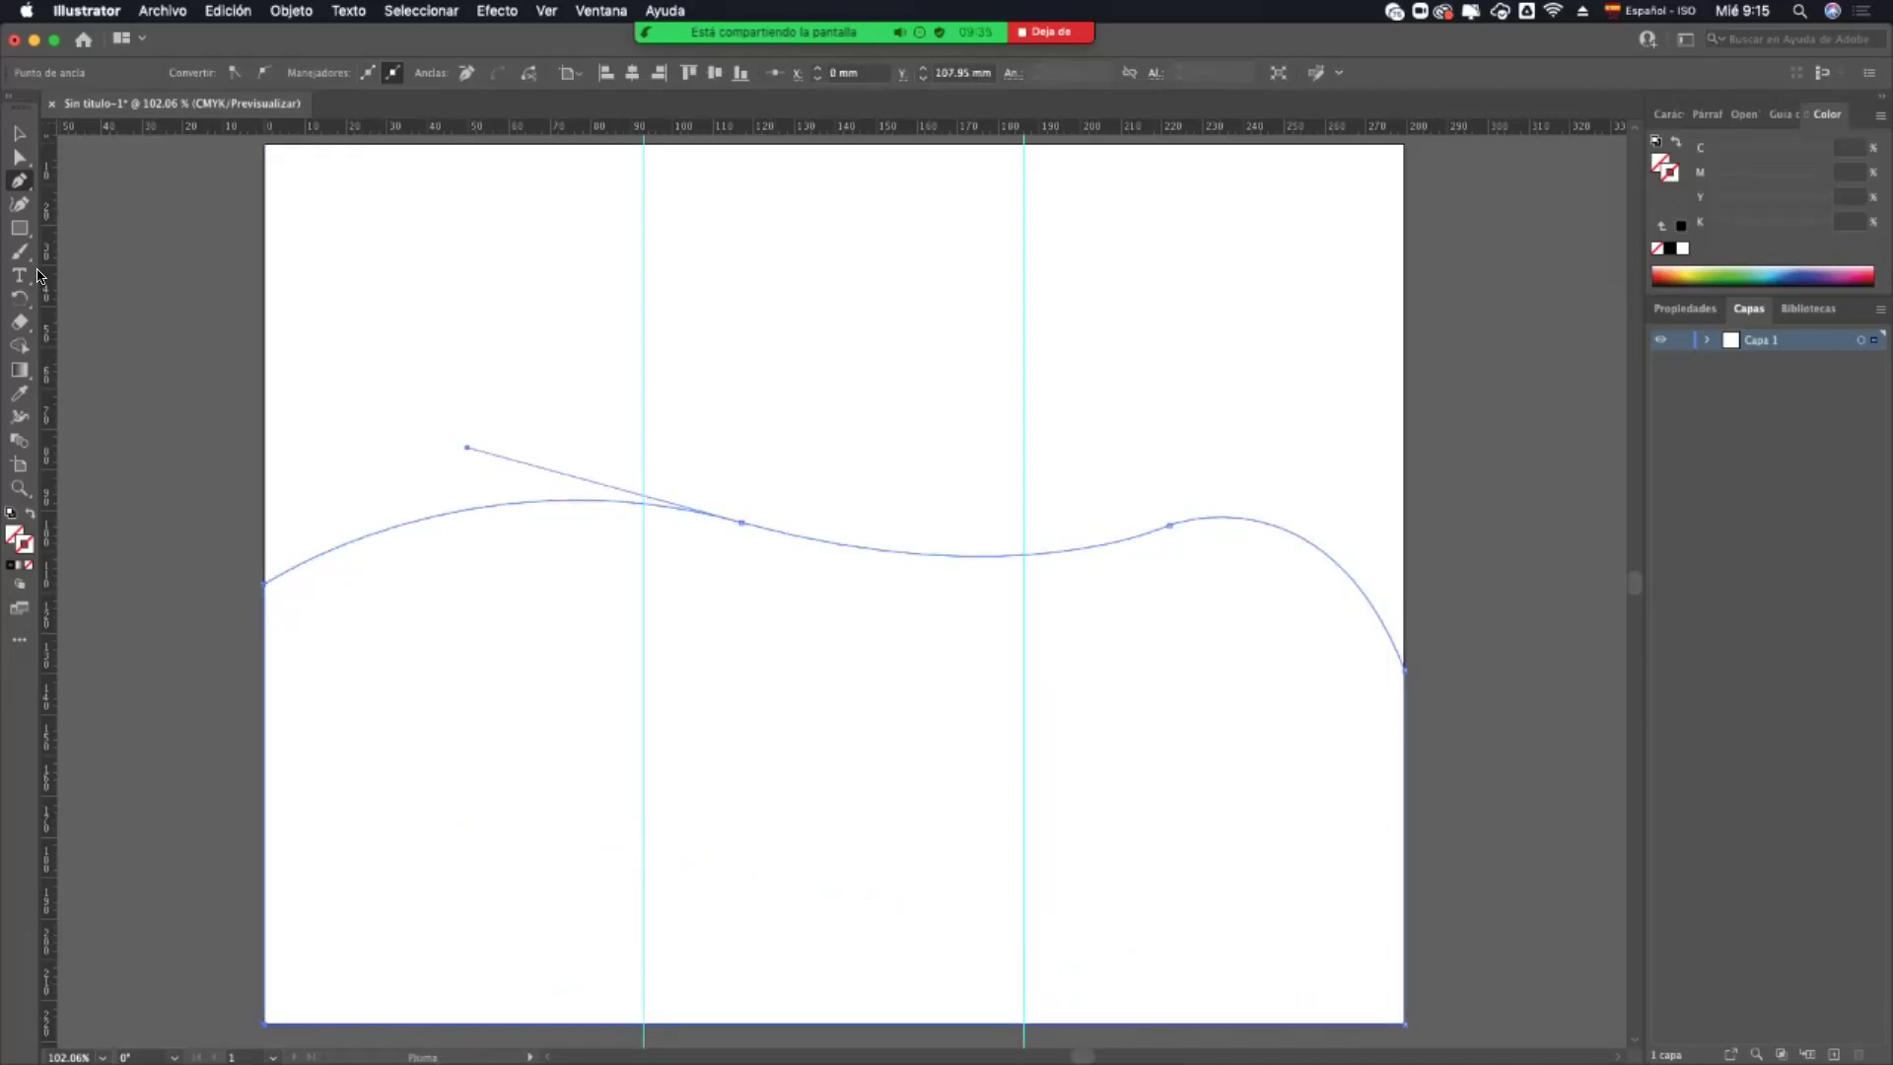
Drag the wave's middle and right anchors into one gentle left crest, then select the shape.
{"action": "left_click", "coordinate": [20, 204]}
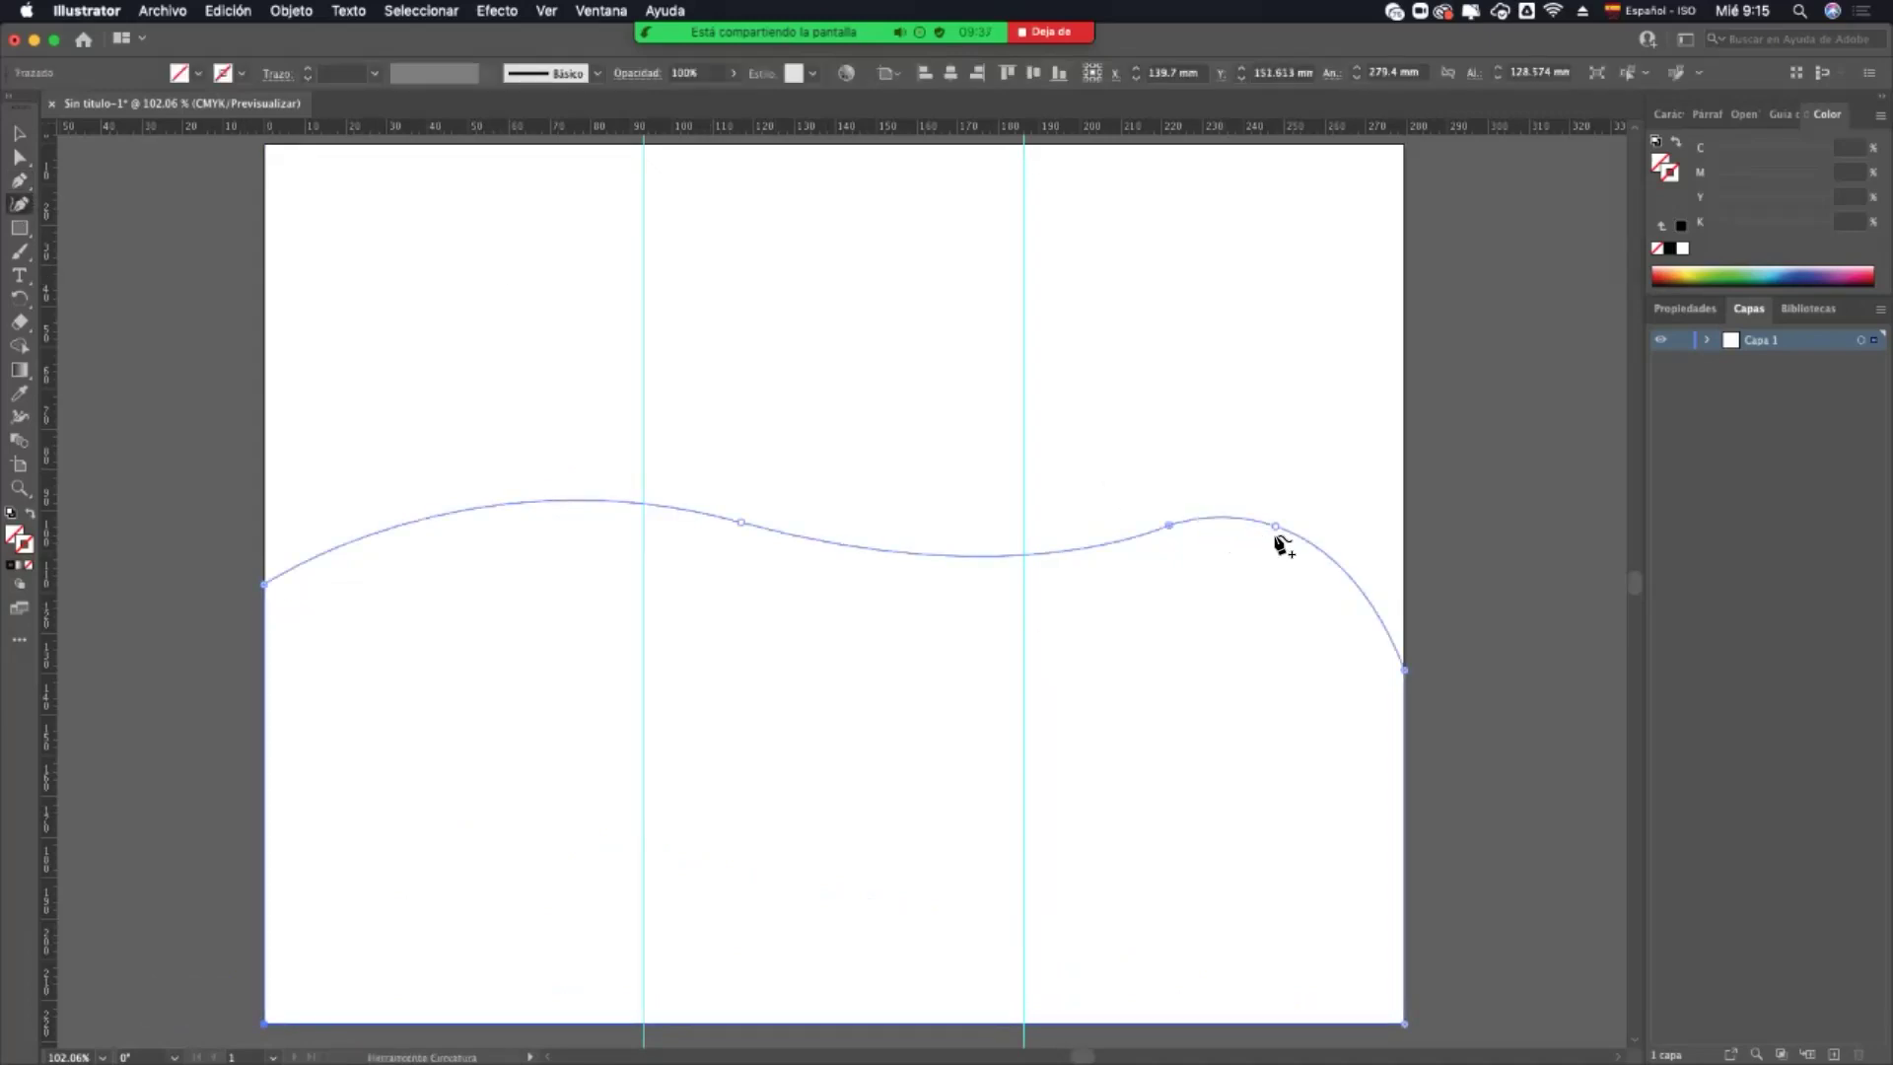
{"action": "left_click_drag", "start_coordinate": [1274, 528], "coordinate": [1277, 552]}
{"action": "mouse_move", "coordinate": [1167, 527]}
{"action": "left_mouse_down"}
{"action": "mouse_move", "coordinate": [1043, 587]}
{"action": "mouse_move", "coordinate": [1072, 597]}
{"action": "left_mouse_up"}
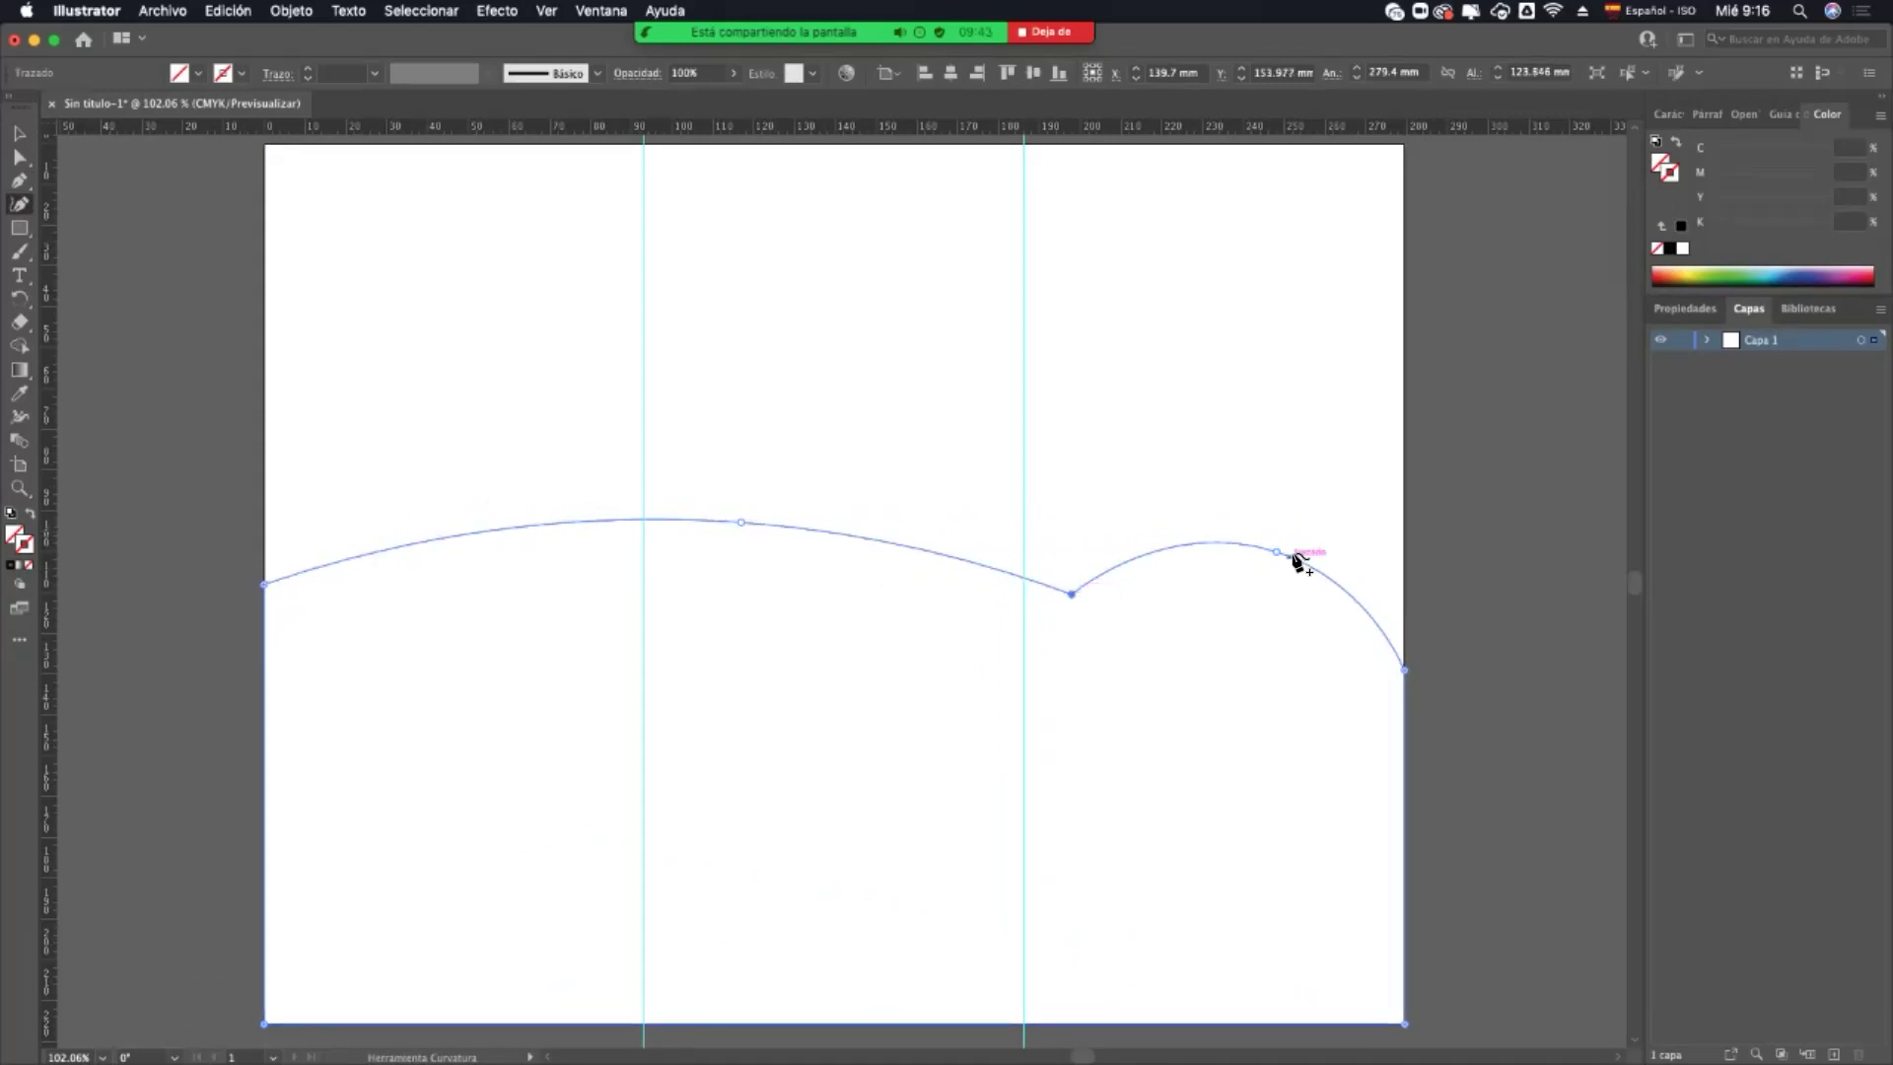
{"action": "left_click_drag", "start_coordinate": [1280, 555], "coordinate": [1326, 670]}
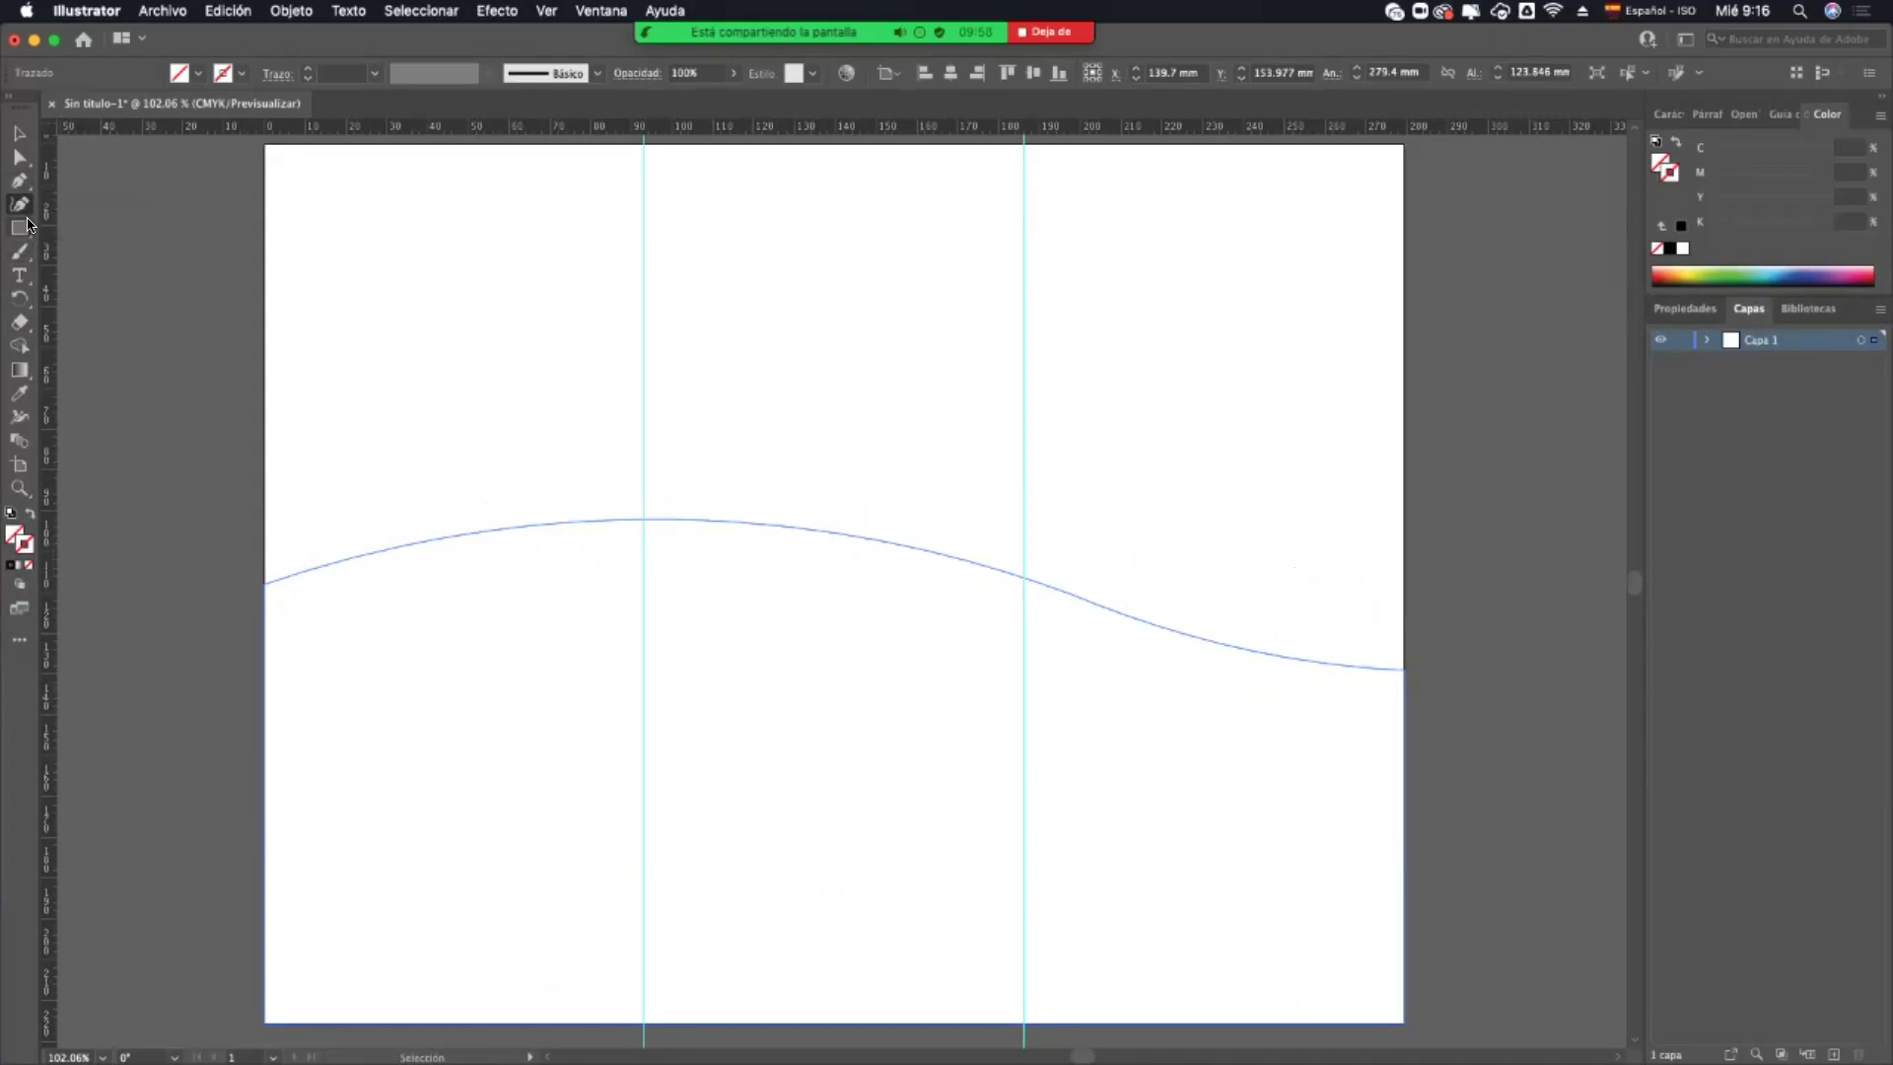
{"action": "left_click", "coordinate": [16, 136]}
{"action": "left_click", "coordinate": [580, 549]}
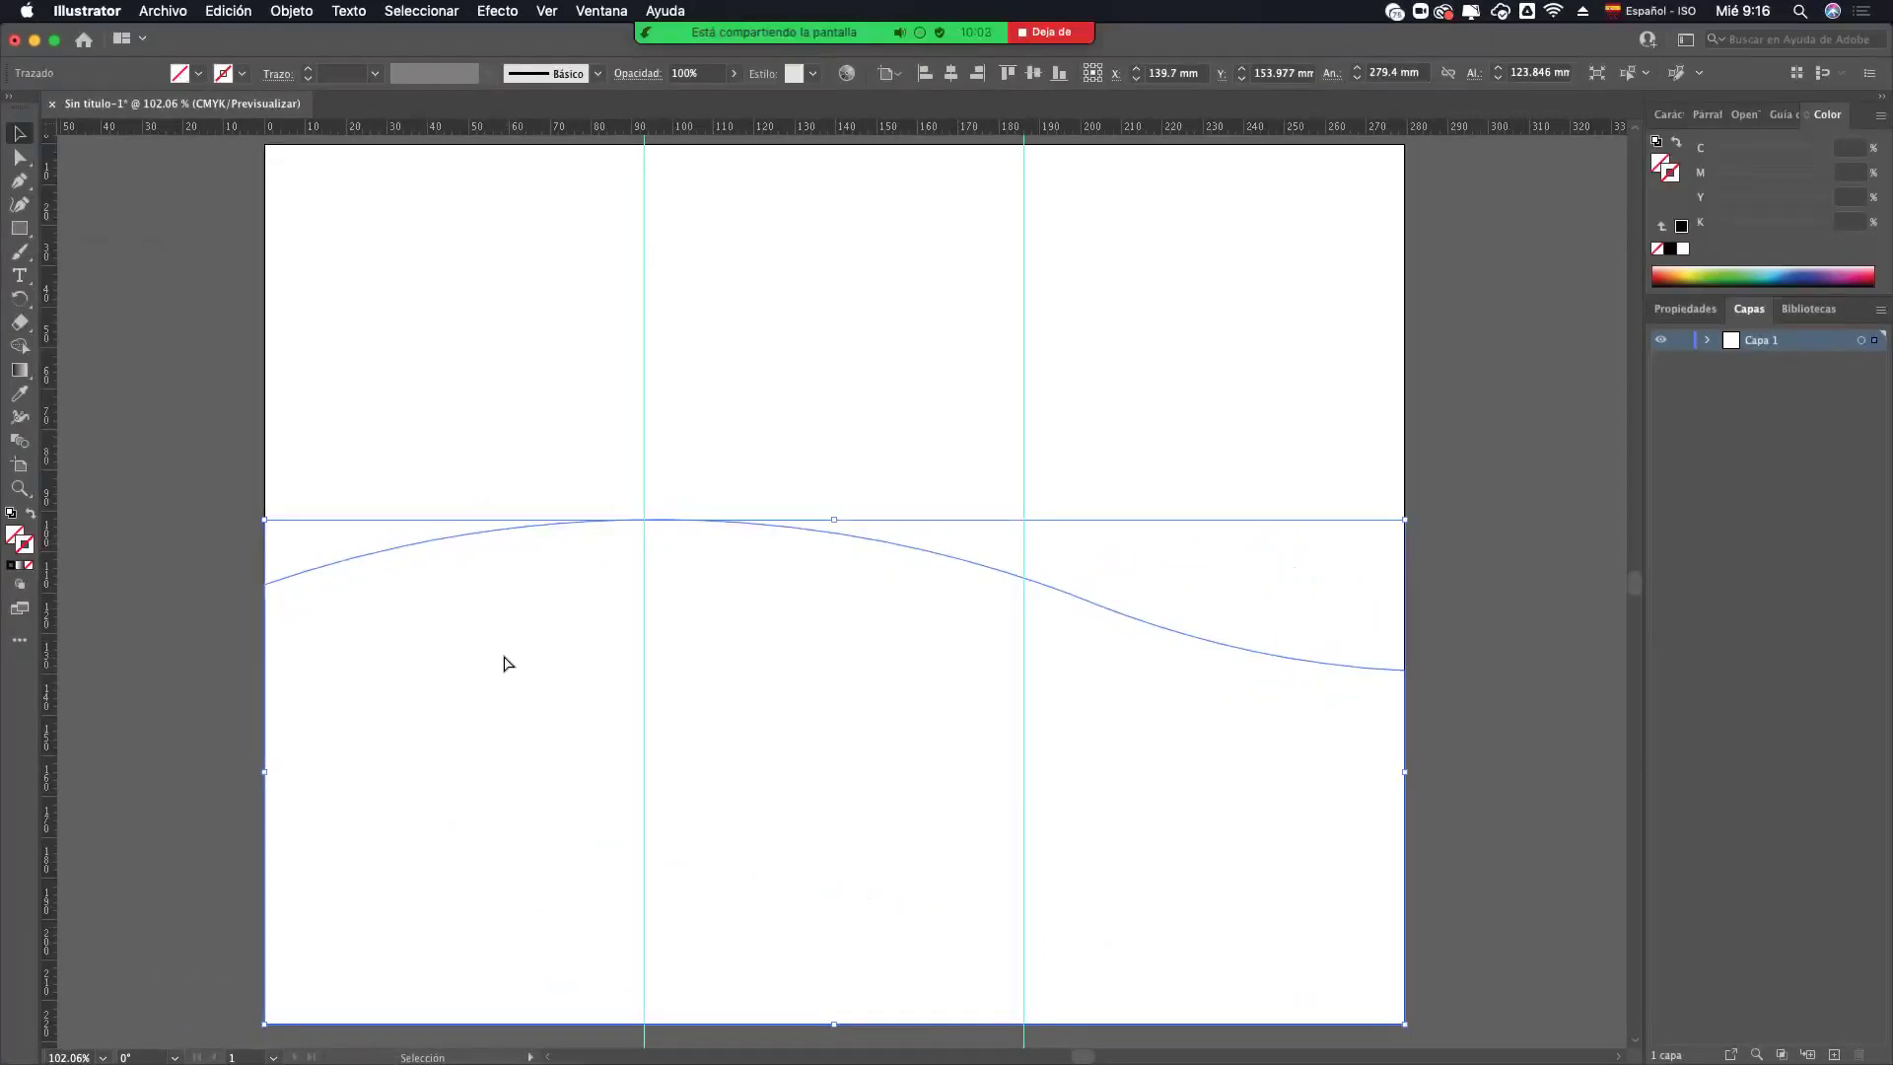
{"action": "key", "text": "super+z"}
{"action": "left_click", "coordinate": [750, 767]}
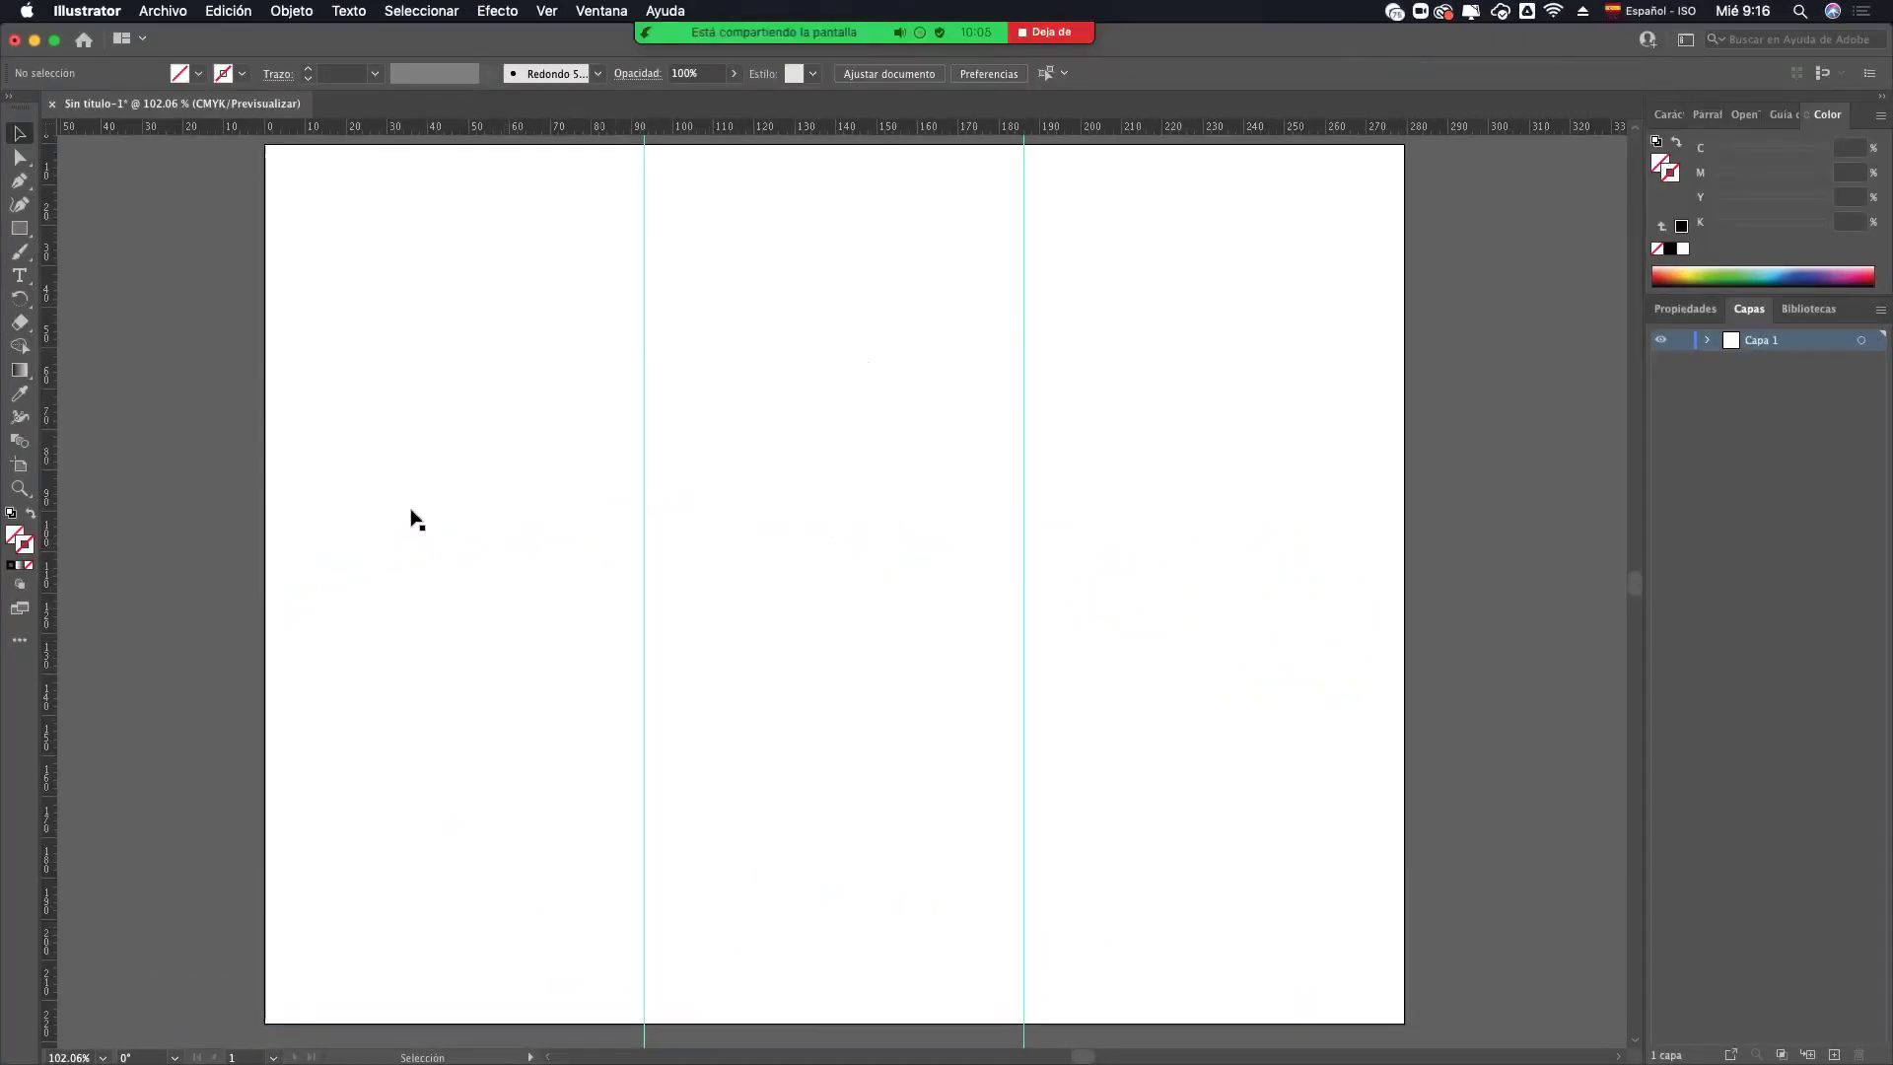
{"action": "mouse_move", "coordinate": [340, 396]}
{"action": "left_mouse_down"}
{"action": "mouse_move", "coordinate": [431, 614]}
{"action": "mouse_move", "coordinate": [299, 575]}
{"action": "mouse_move", "coordinate": [337, 572]}
{"action": "left_mouse_up"}
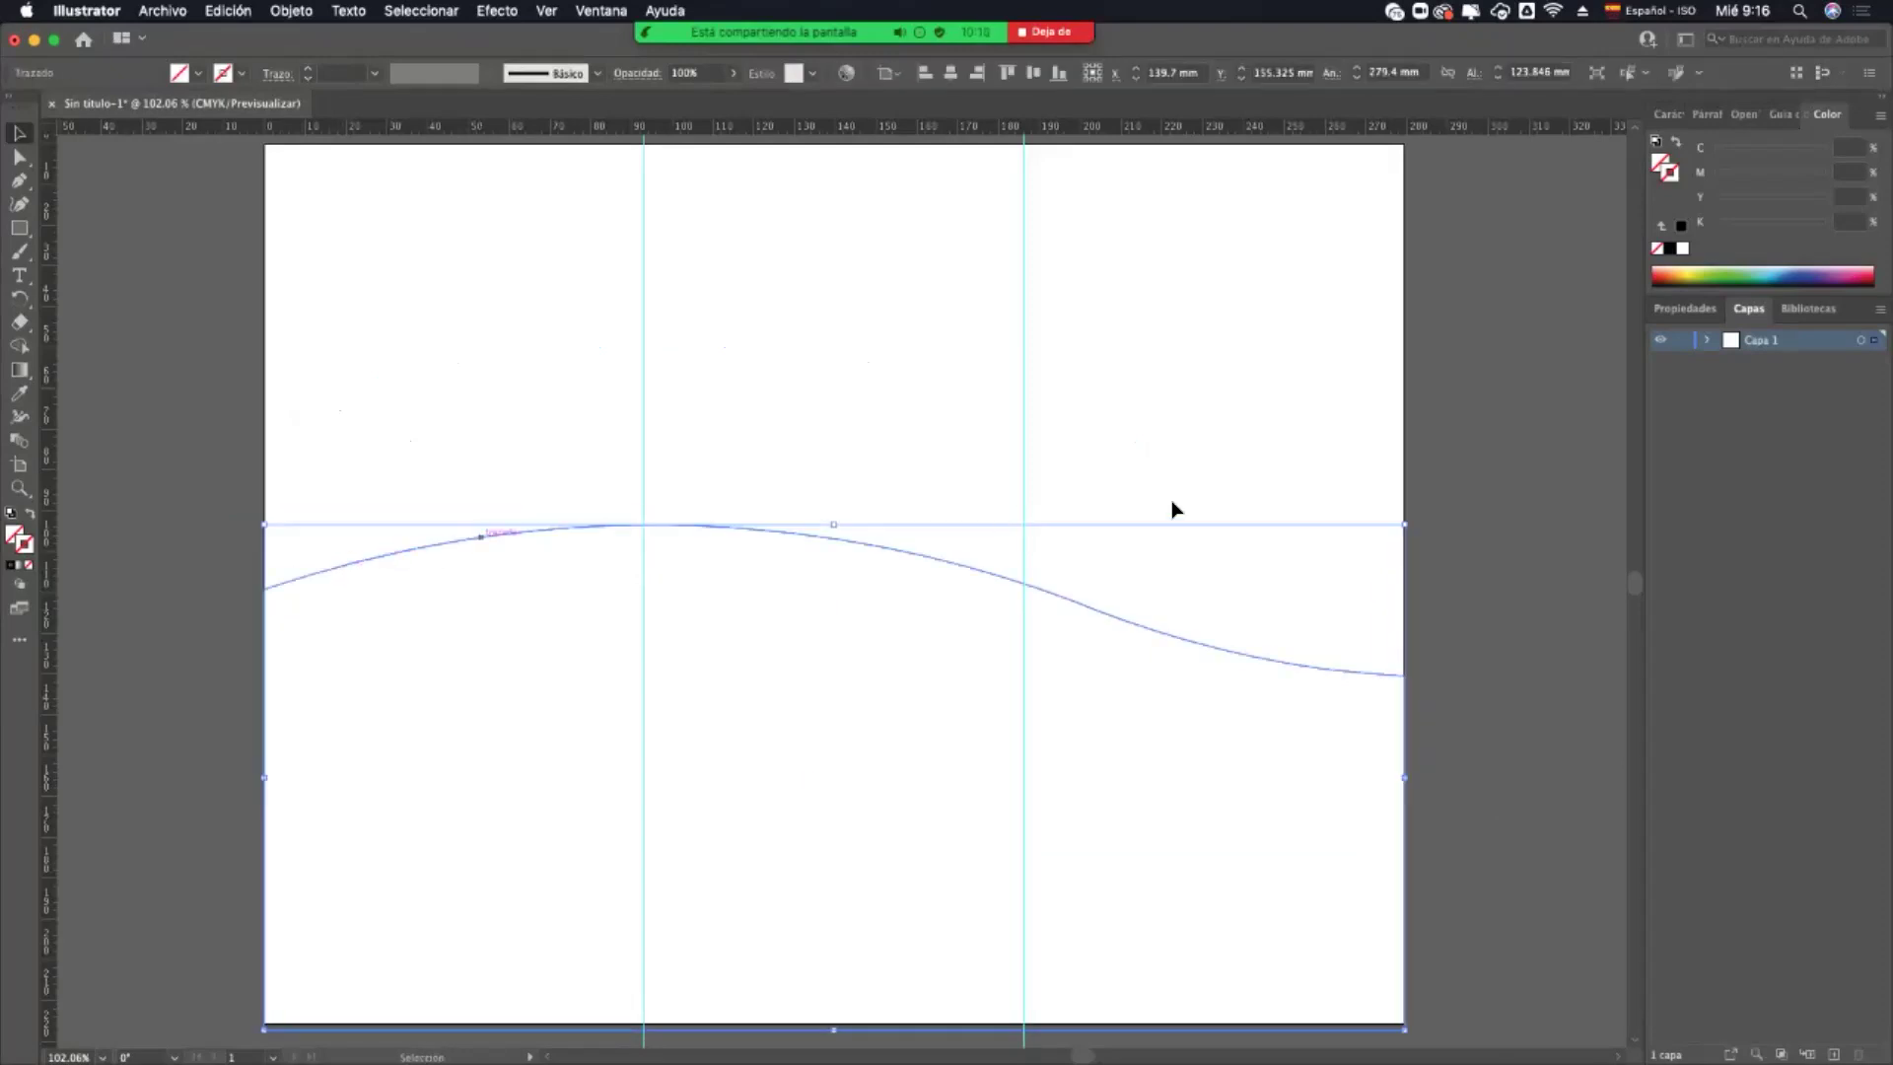
{"action": "left_click", "coordinate": [1288, 545]}
{"action": "left_click", "coordinate": [926, 564]}
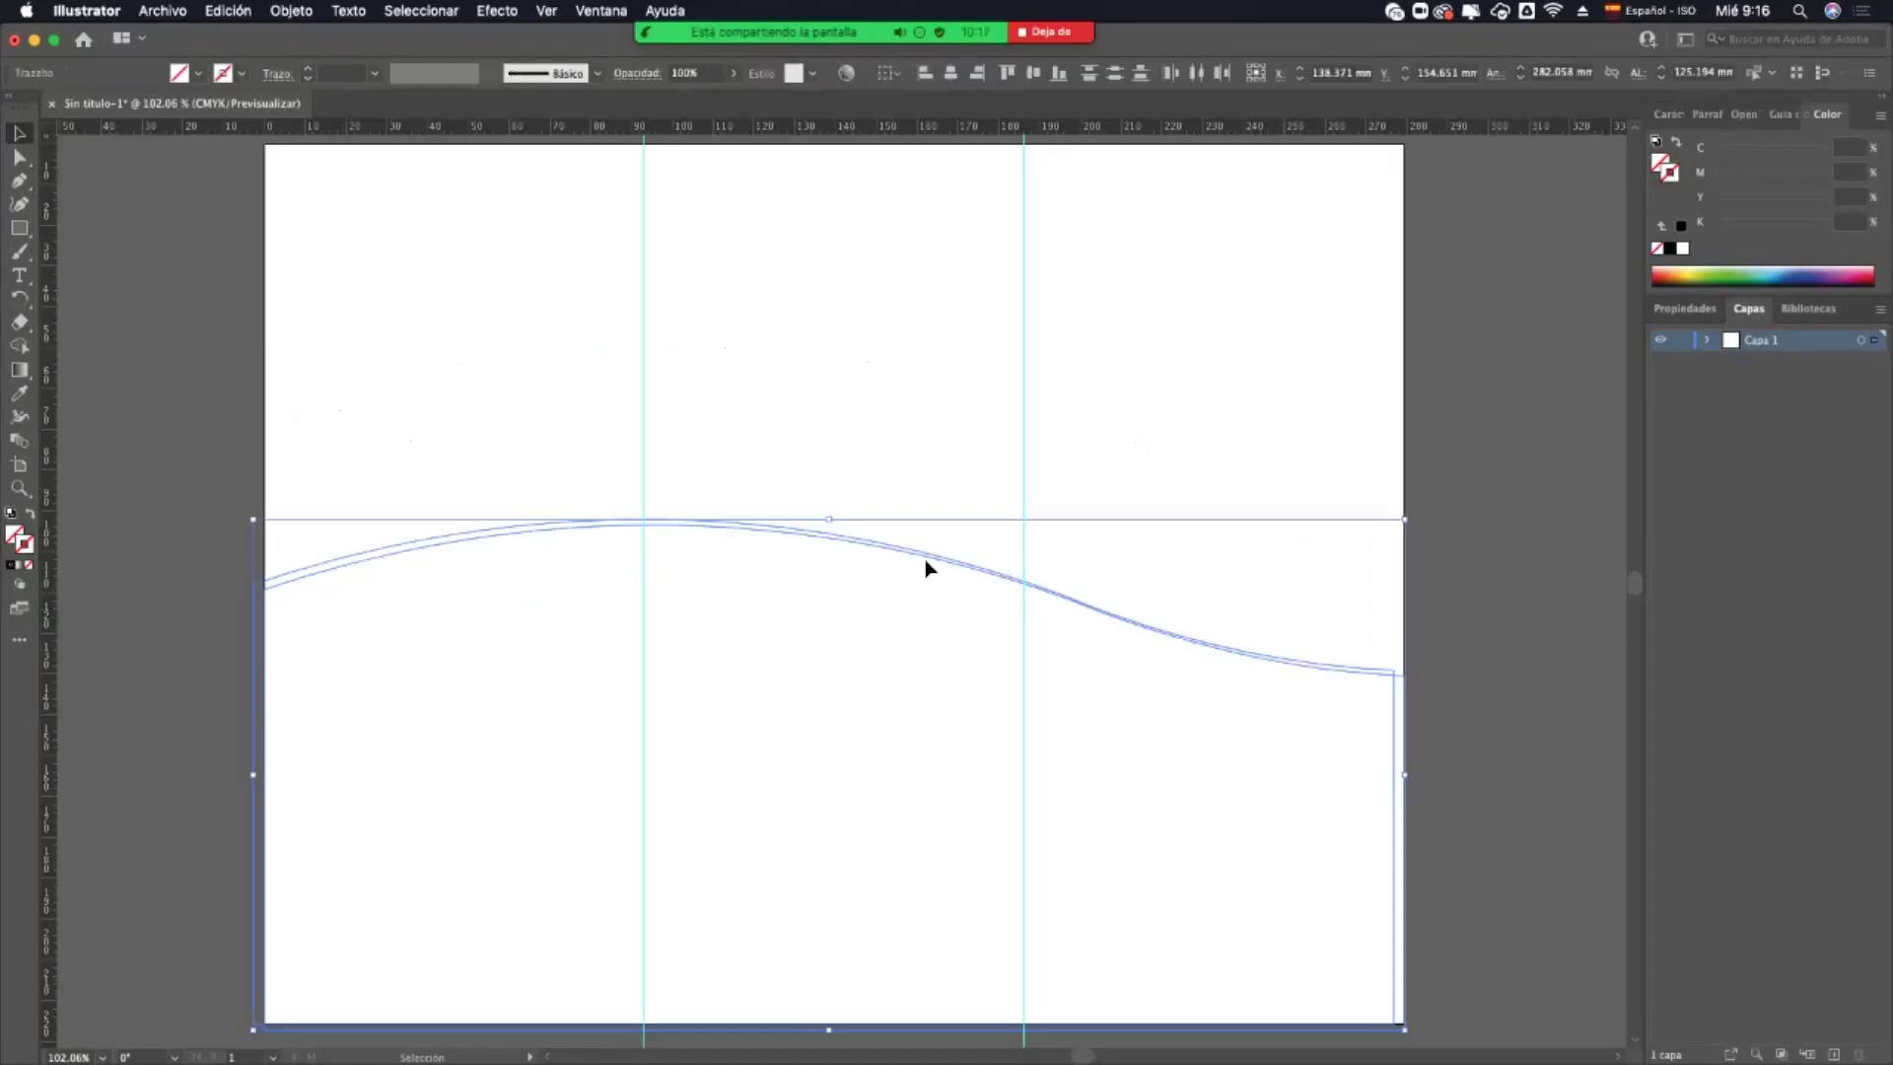
{"action": "left_click", "coordinate": [863, 678]}
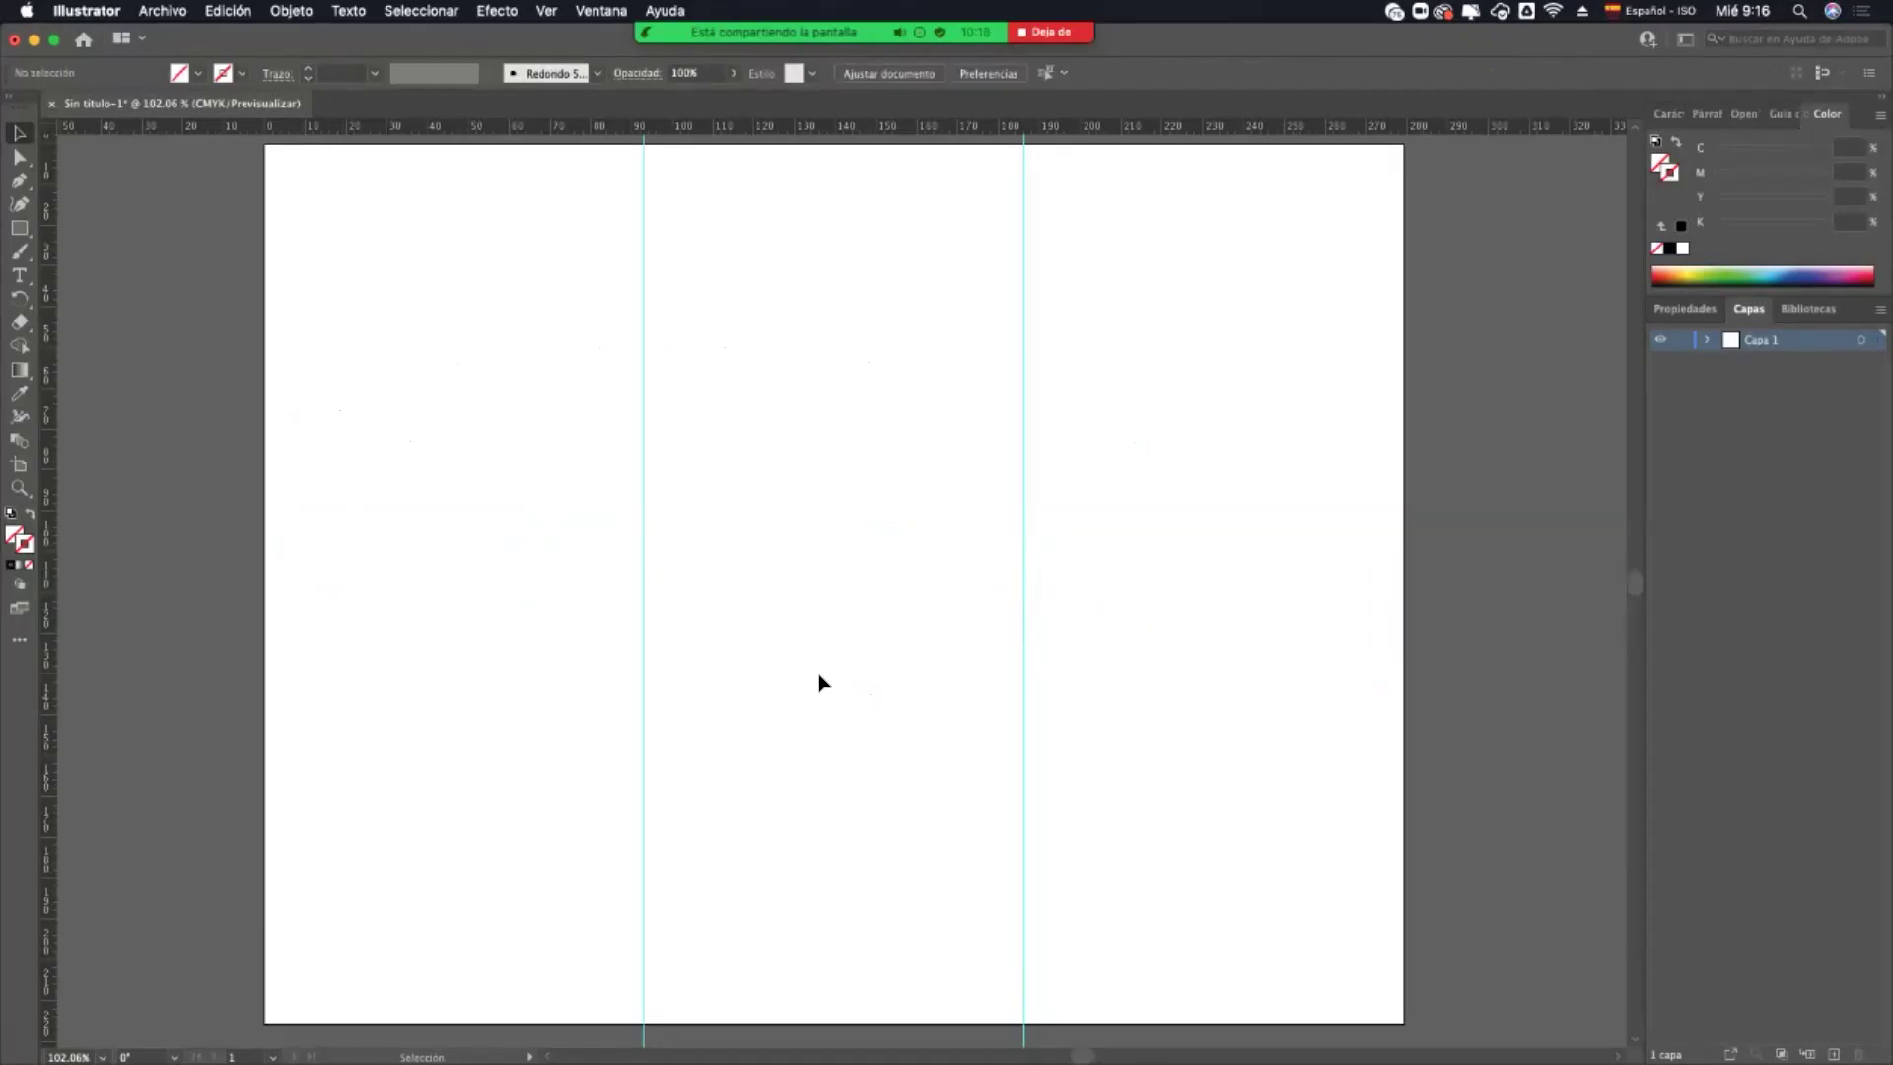
{"action": "key", "text": "a"}
Select the invisible wave shape and move it to the right, overhanging the page edge.
{"action": "scroll", "coordinate": [861, 654], "scroll_direction": "down", "scroll_amount": 1}
{"action": "scroll", "coordinate": [857, 655], "scroll_direction": "down", "scroll_amount": 3}
{"action": "scroll", "coordinate": [854, 655], "scroll_direction": "up", "scroll_amount": 3}
{"action": "scroll", "coordinate": [848, 655], "scroll_direction": "down", "scroll_amount": 1}
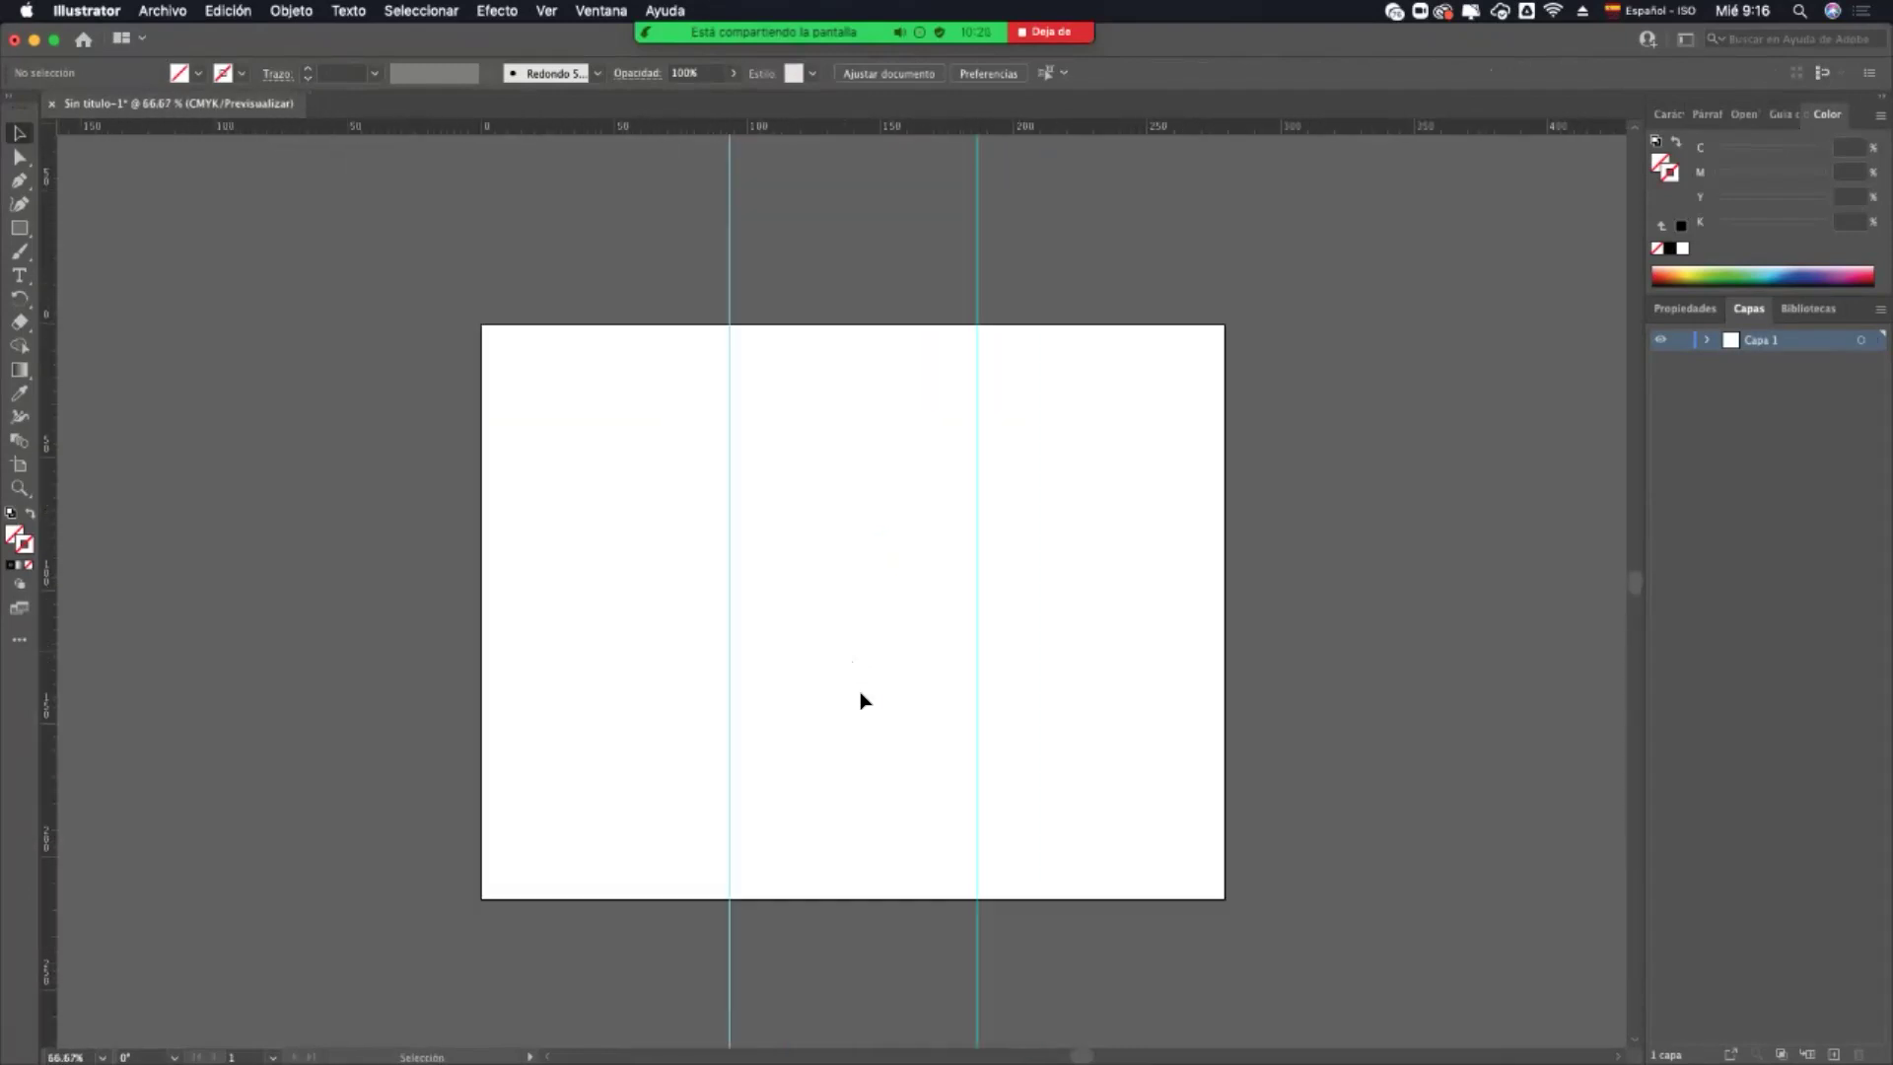
{"action": "mouse_move", "coordinate": [991, 583]}
{"action": "left_mouse_down"}
{"action": "mouse_move", "coordinate": [1211, 773]}
{"action": "mouse_move", "coordinate": [799, 698]}
{"action": "left_mouse_up"}
{"action": "left_click_drag", "start_coordinate": [801, 592], "coordinate": [862, 592]}
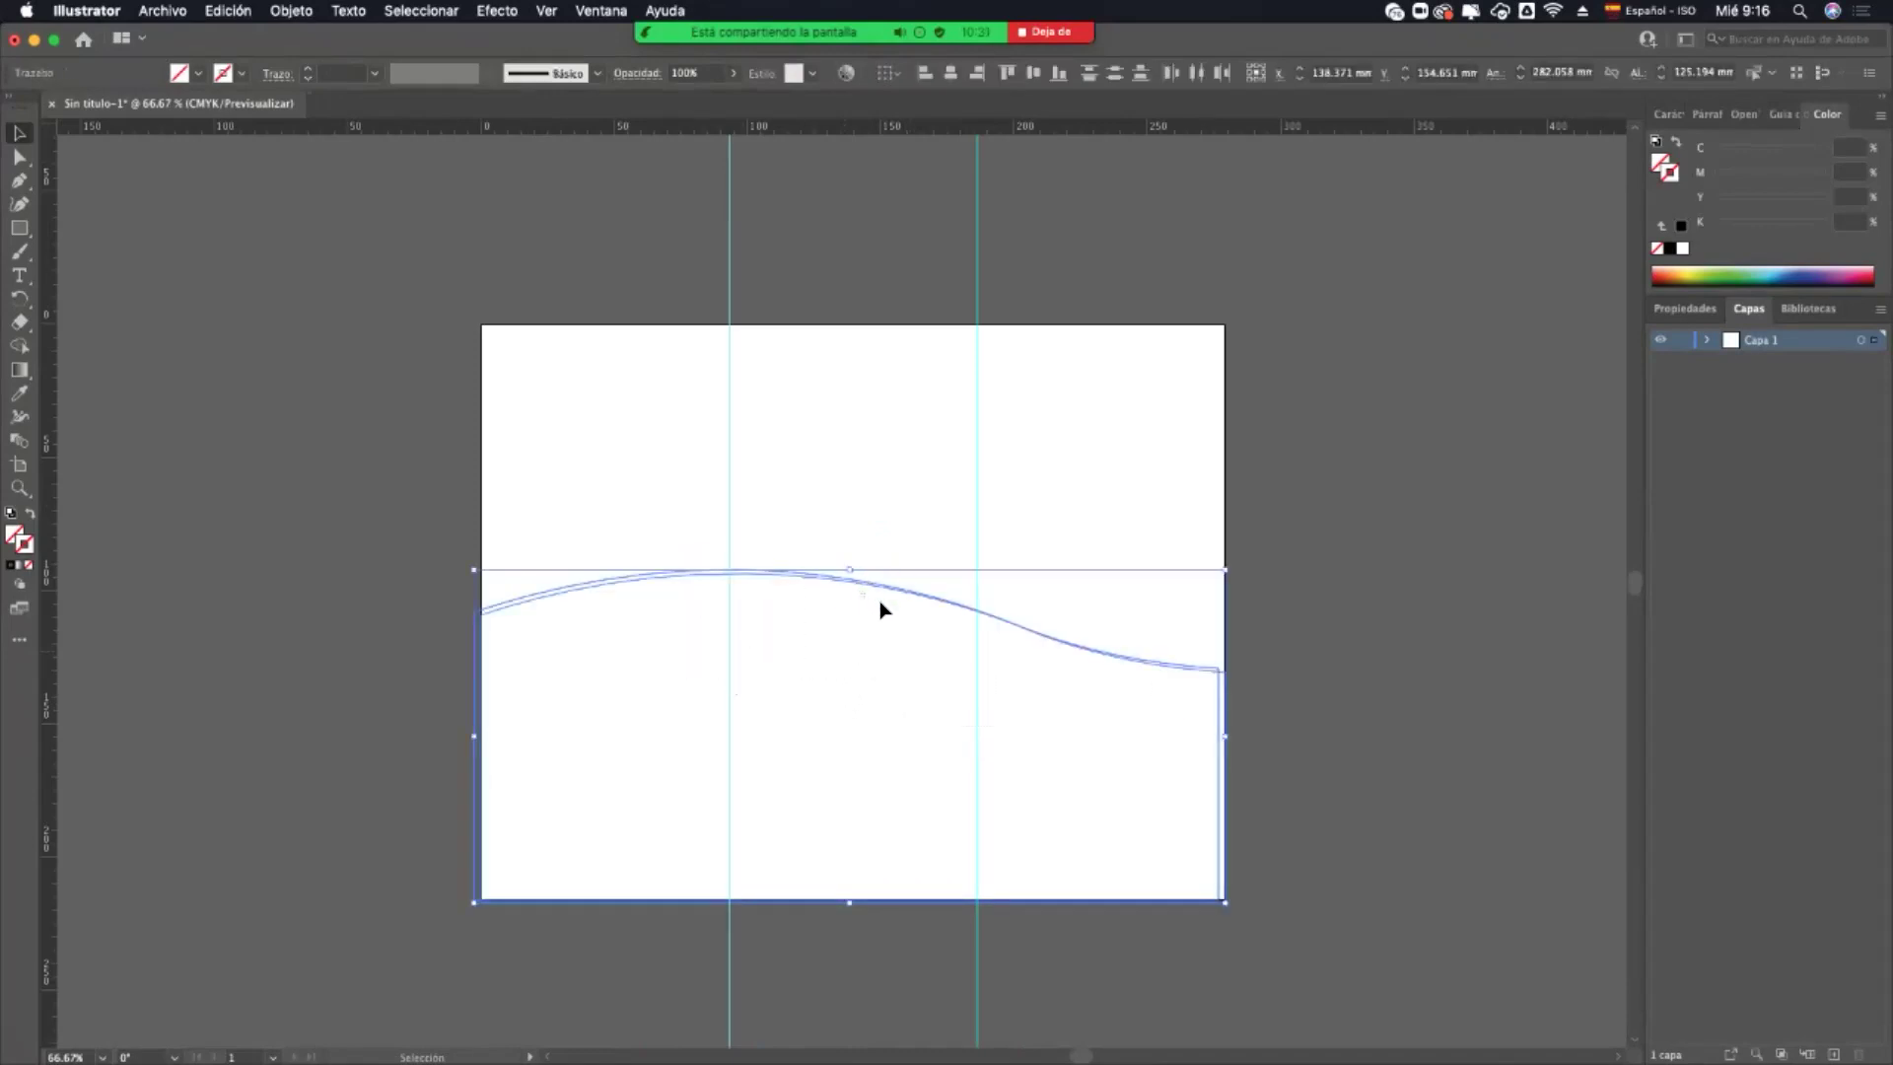
{"action": "left_click_drag", "start_coordinate": [968, 615], "coordinate": [1231, 642]}
{"action": "left_click", "coordinate": [725, 639]}
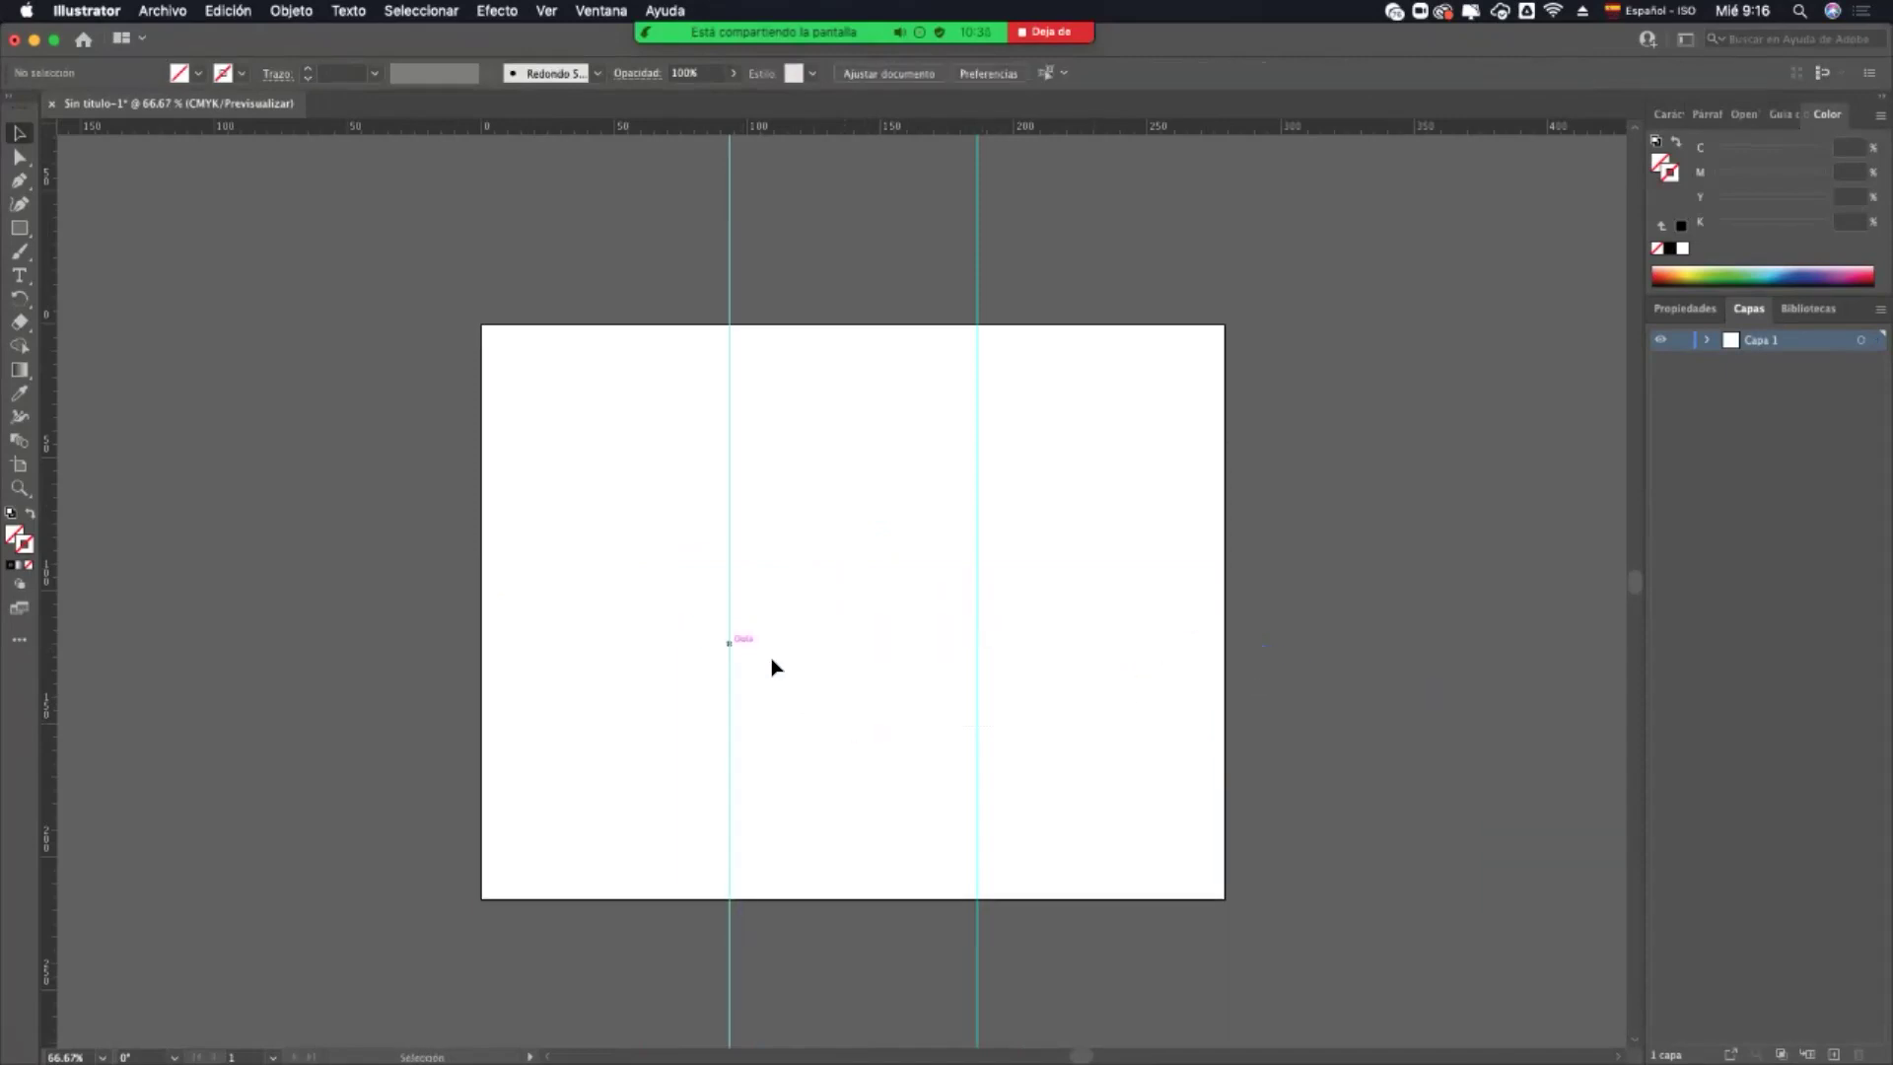
Give the wave a 1 pt black outline and place a duplicate back across the page.
{"action": "left_click", "coordinate": [749, 664]}
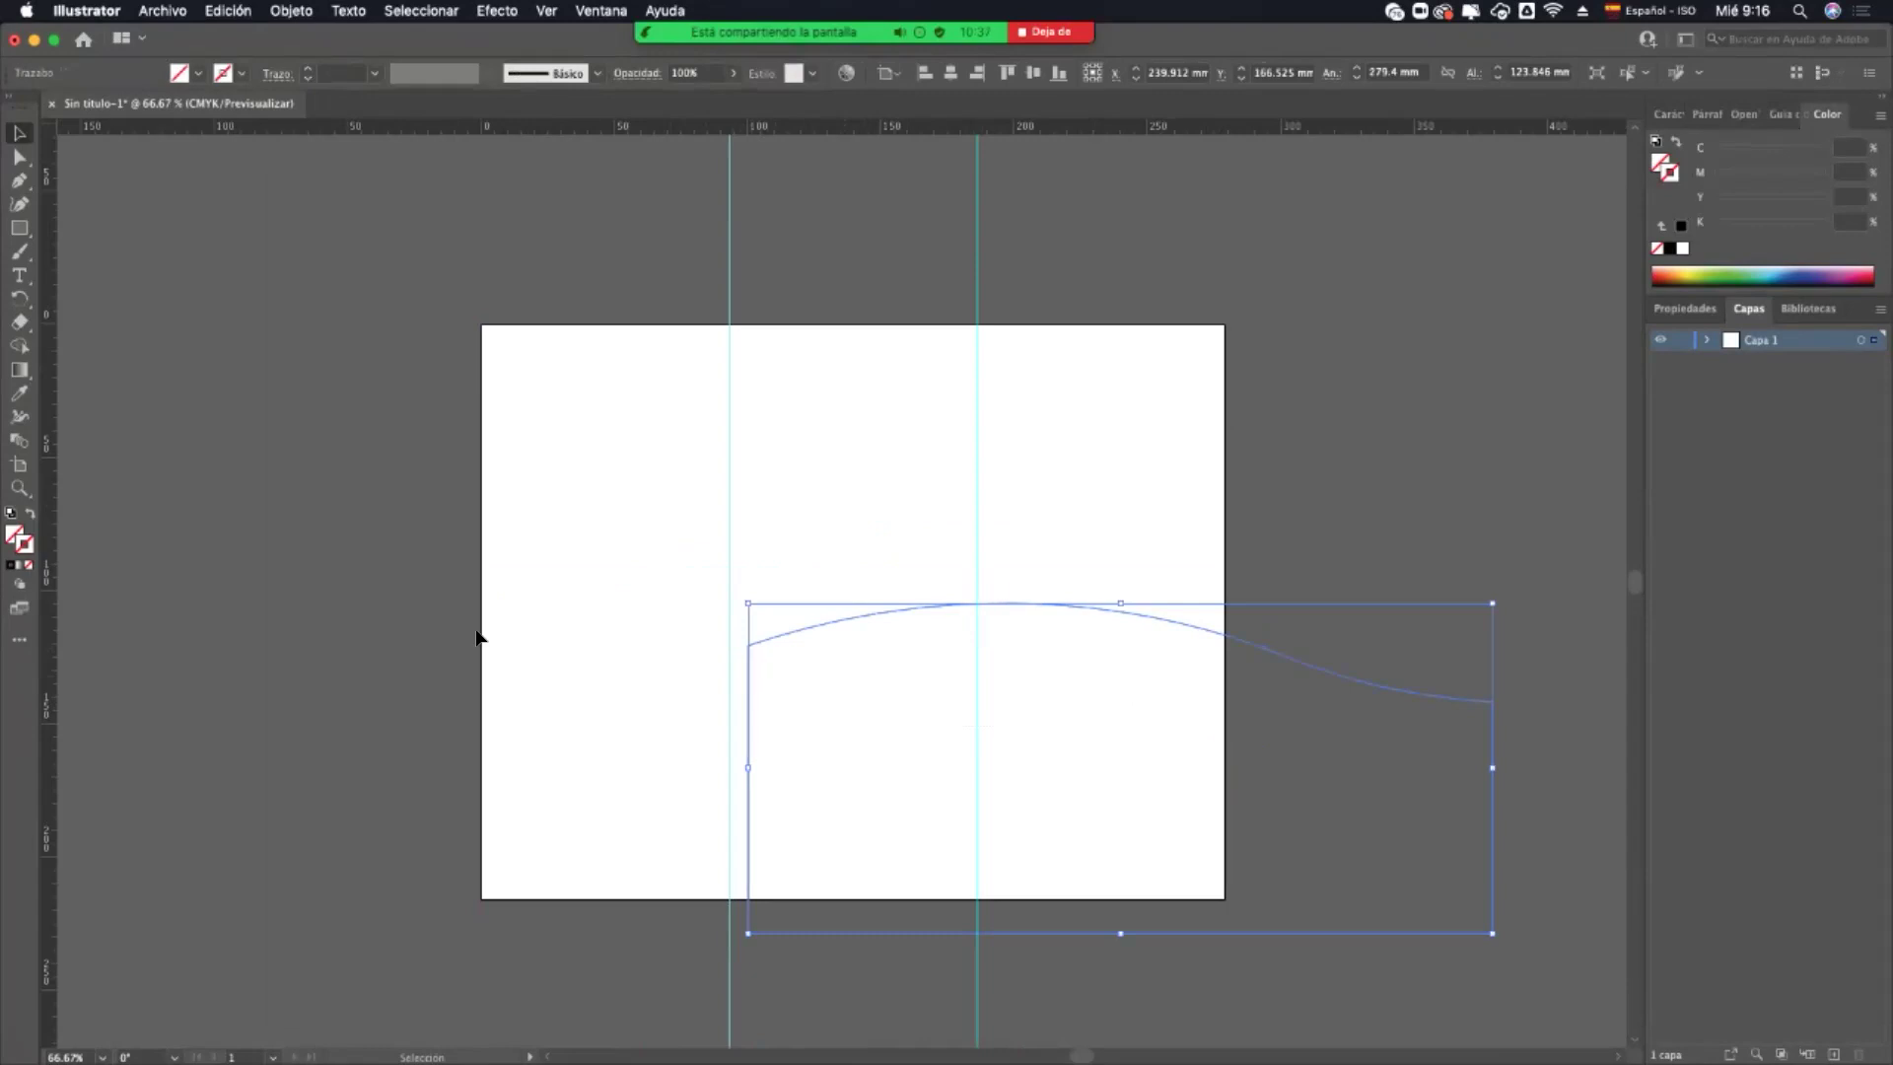
{"action": "left_click", "coordinate": [24, 550]}
{"action": "left_click", "coordinate": [1670, 250]}
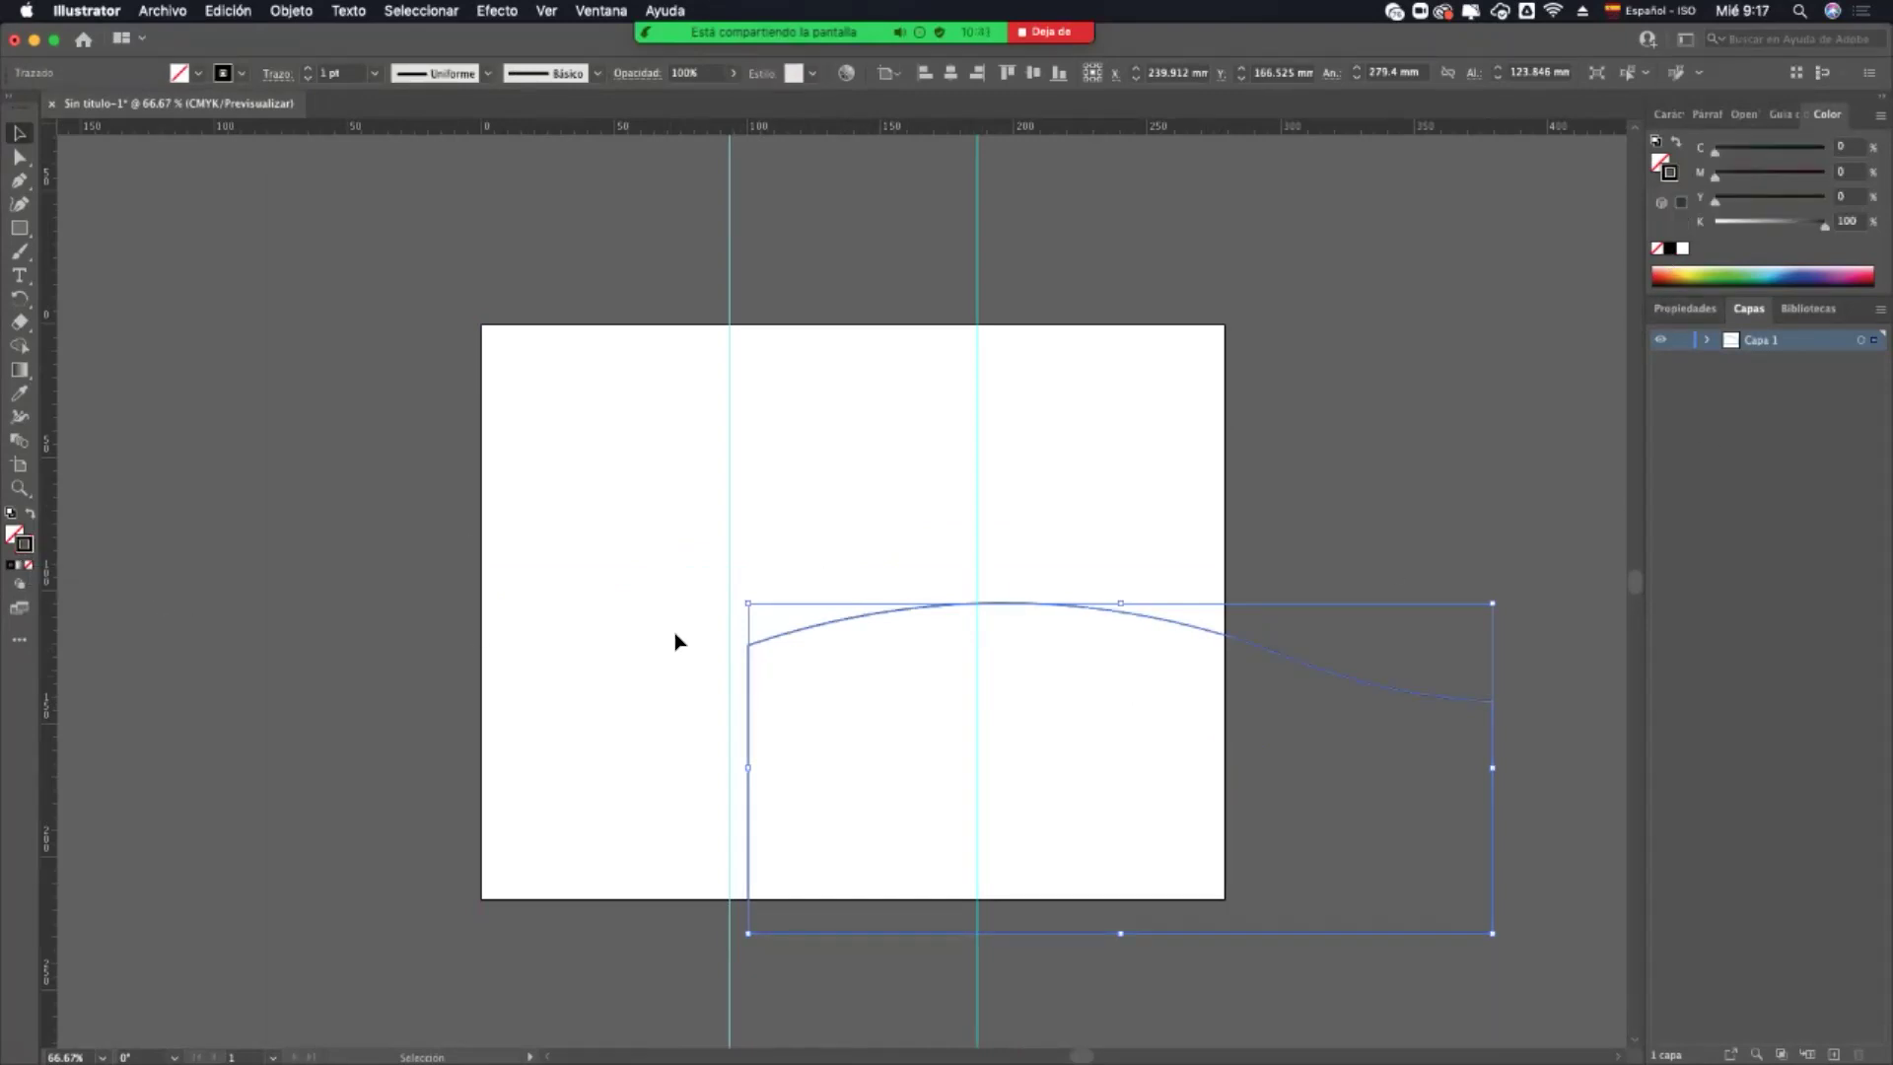
{"action": "left_click_drag", "start_coordinate": [746, 678], "coordinate": [740, 675]}
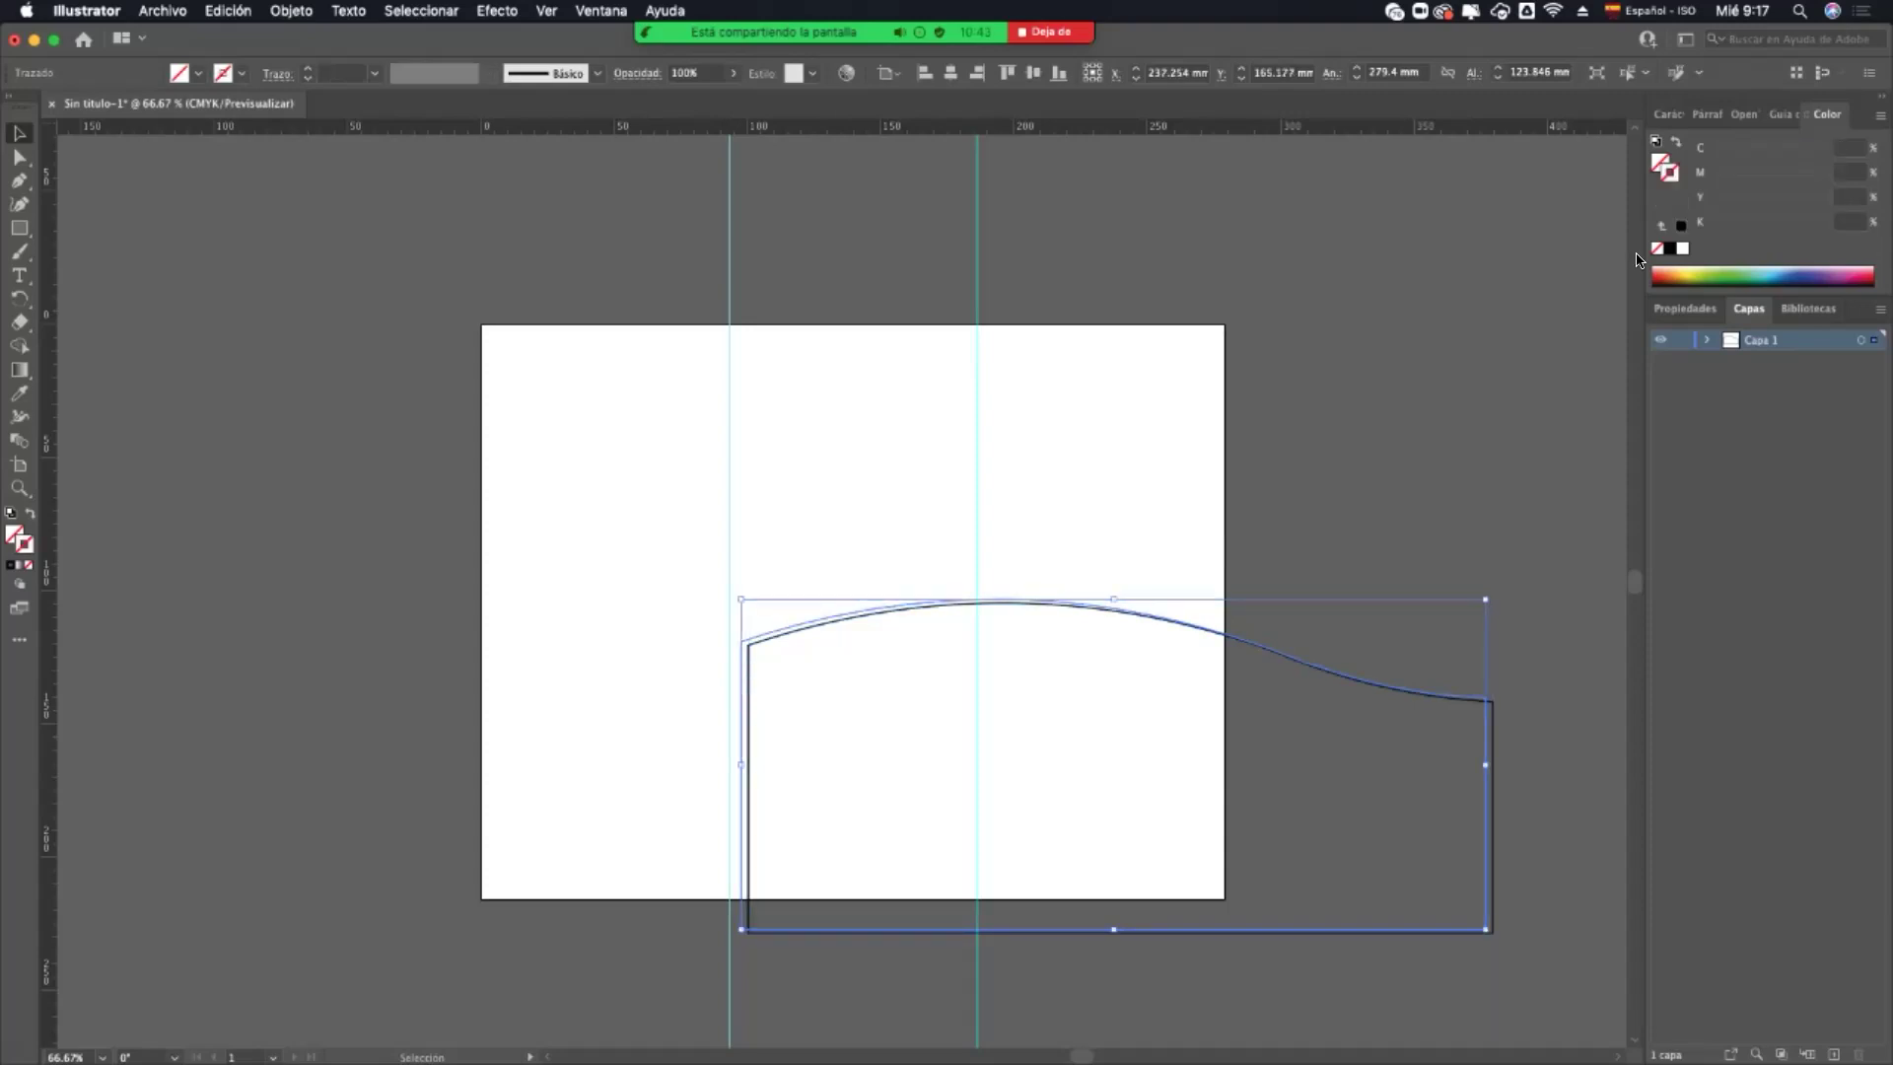
{"action": "left_click", "coordinate": [1674, 251]}
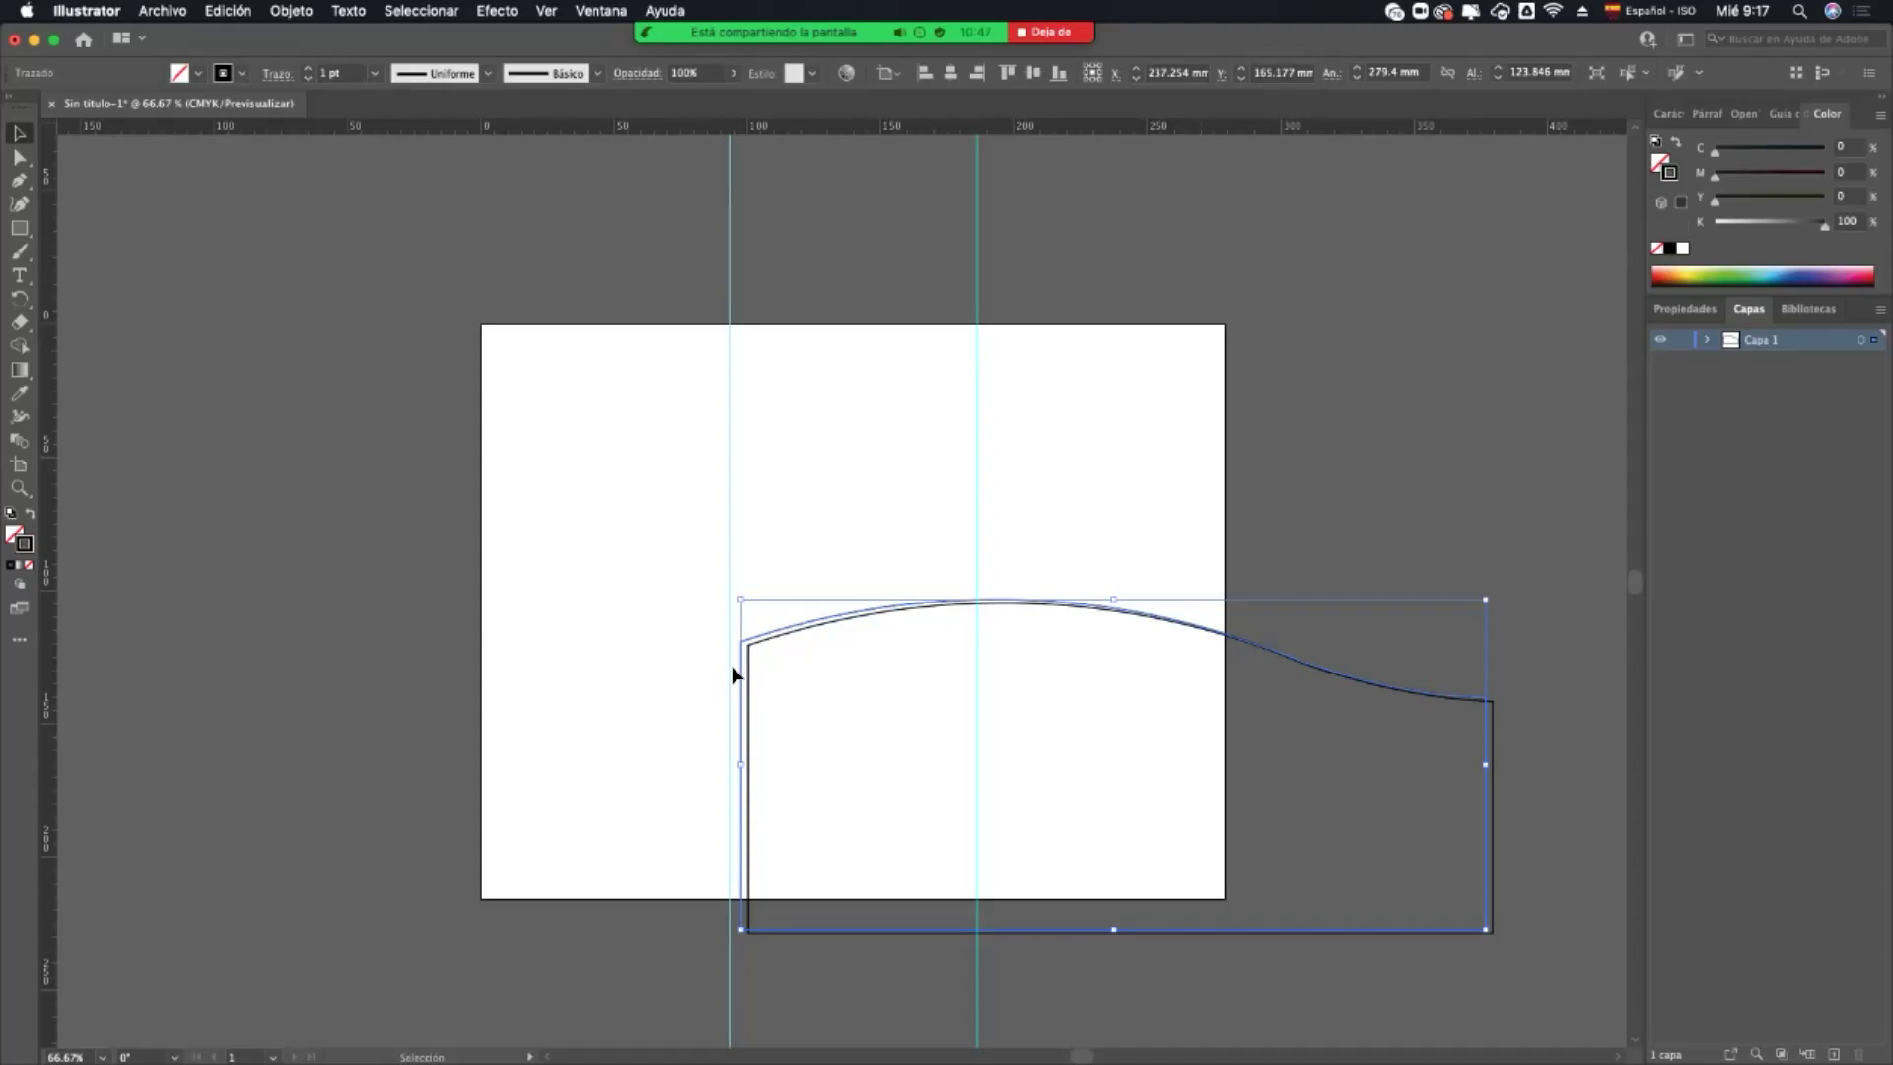
{"action": "mouse_move", "coordinate": [739, 674]}
{"action": "left_mouse_down"}
{"action": "mouse_move", "coordinate": [666, 648]}
{"action": "mouse_move", "coordinate": [486, 643]}
{"action": "left_mouse_up"}
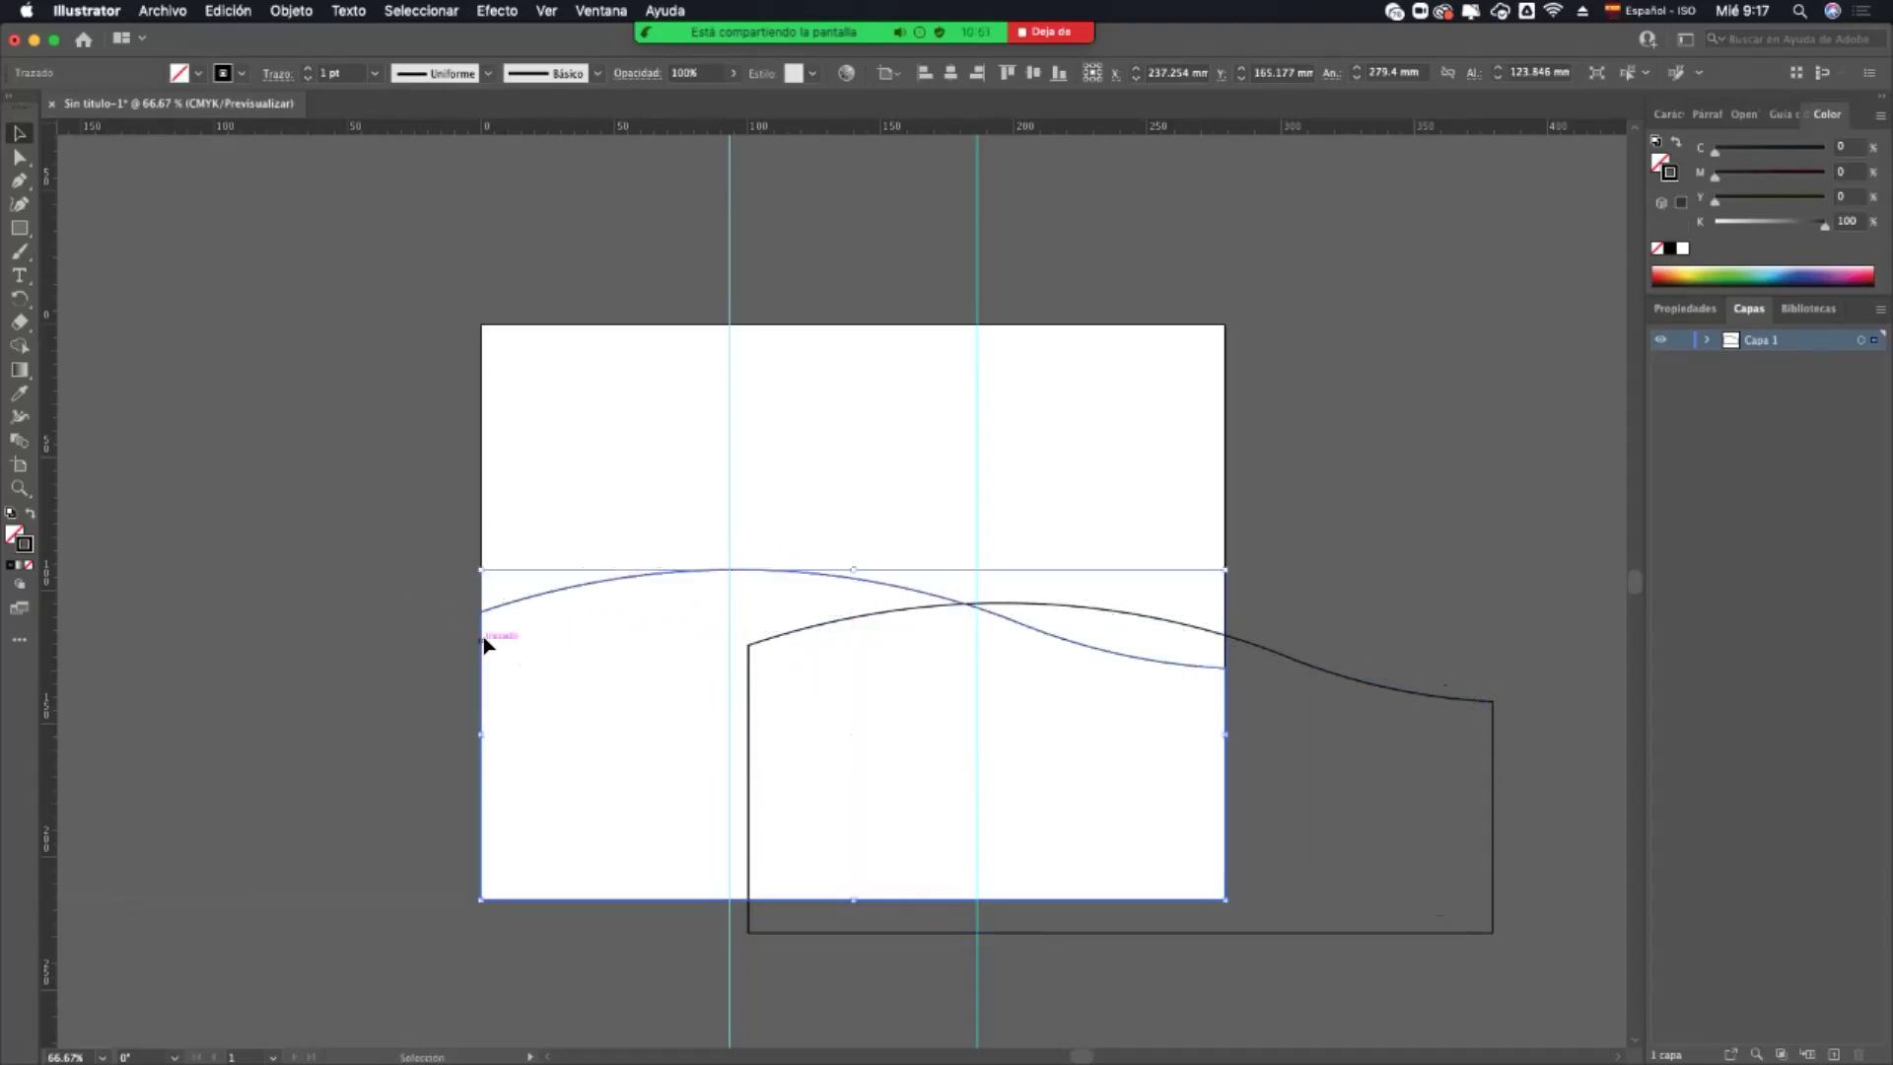
Shorten the overhanging wave to about 107 mm high and move it onto the page below the first.
{"action": "left_click", "coordinate": [746, 696]}
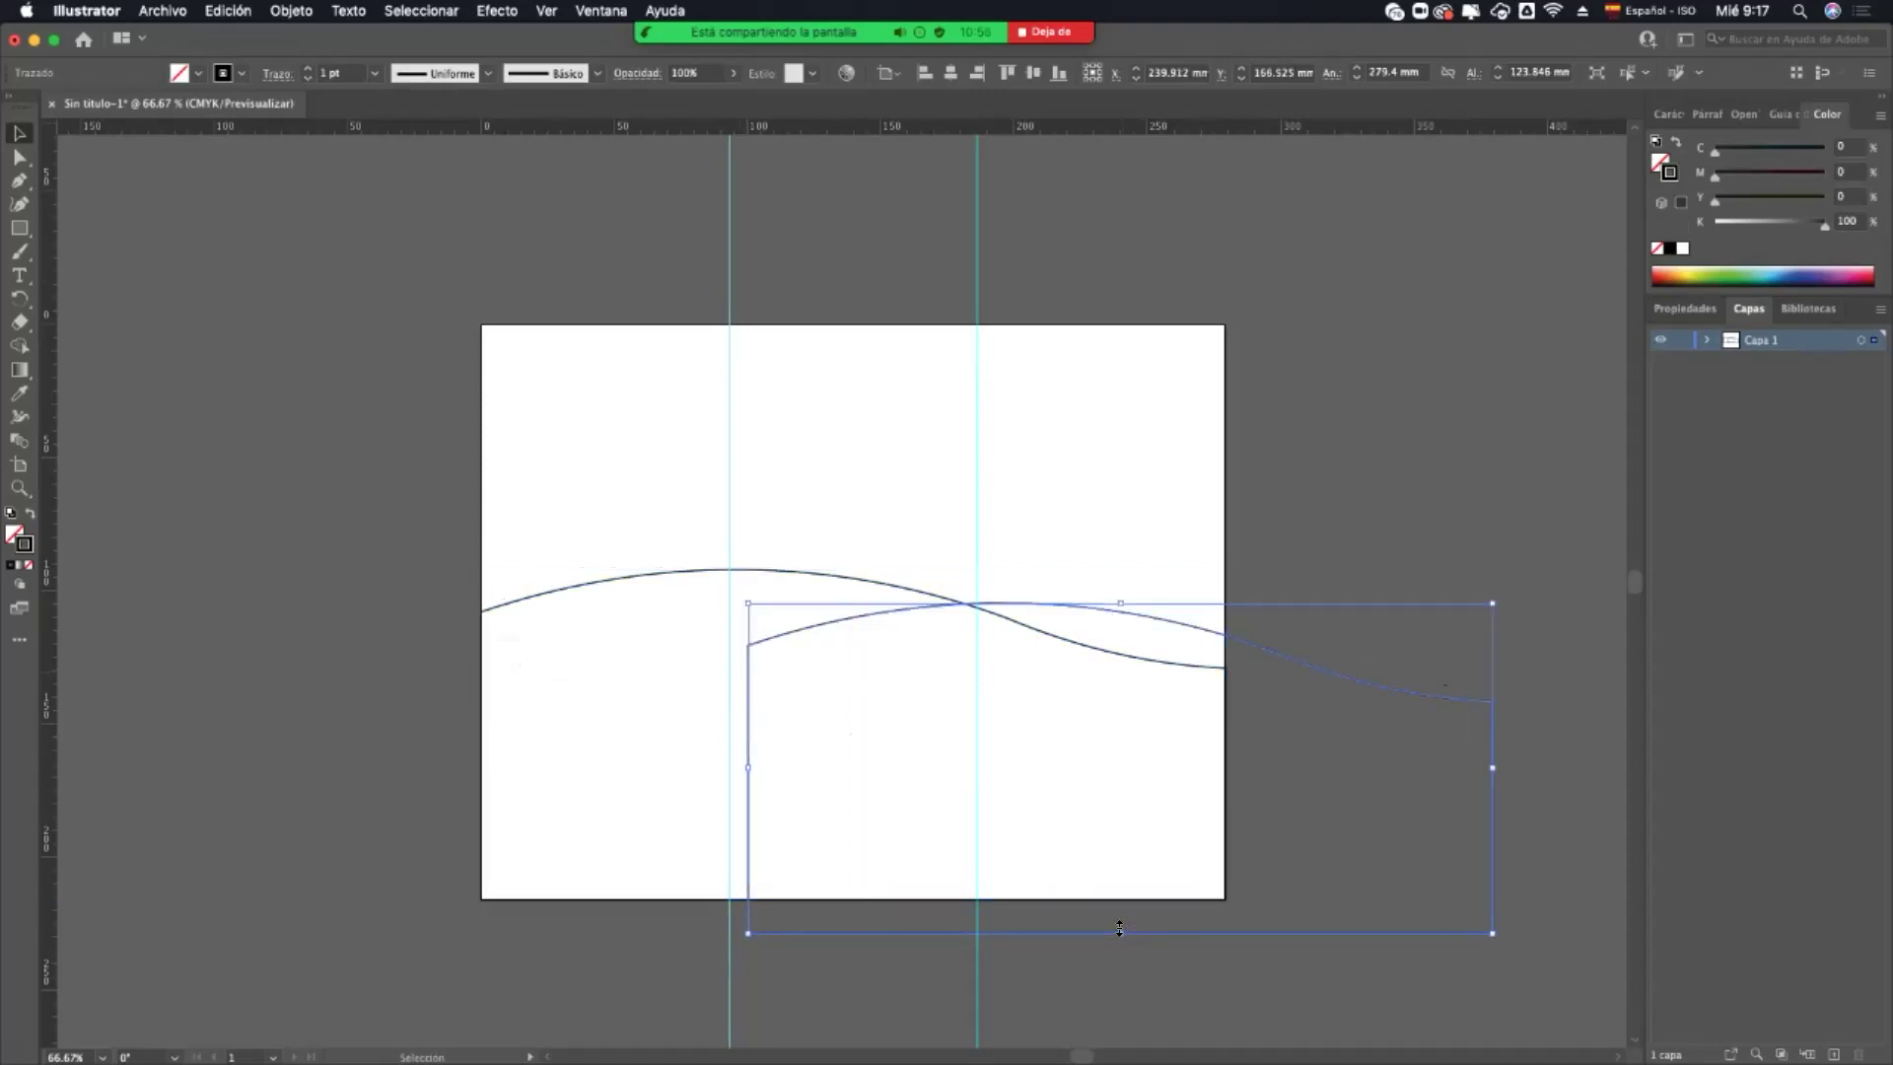
{"action": "key", "text": "shift"}
{"action": "left_click_drag", "start_coordinate": [1117, 931], "coordinate": [1117, 913]}
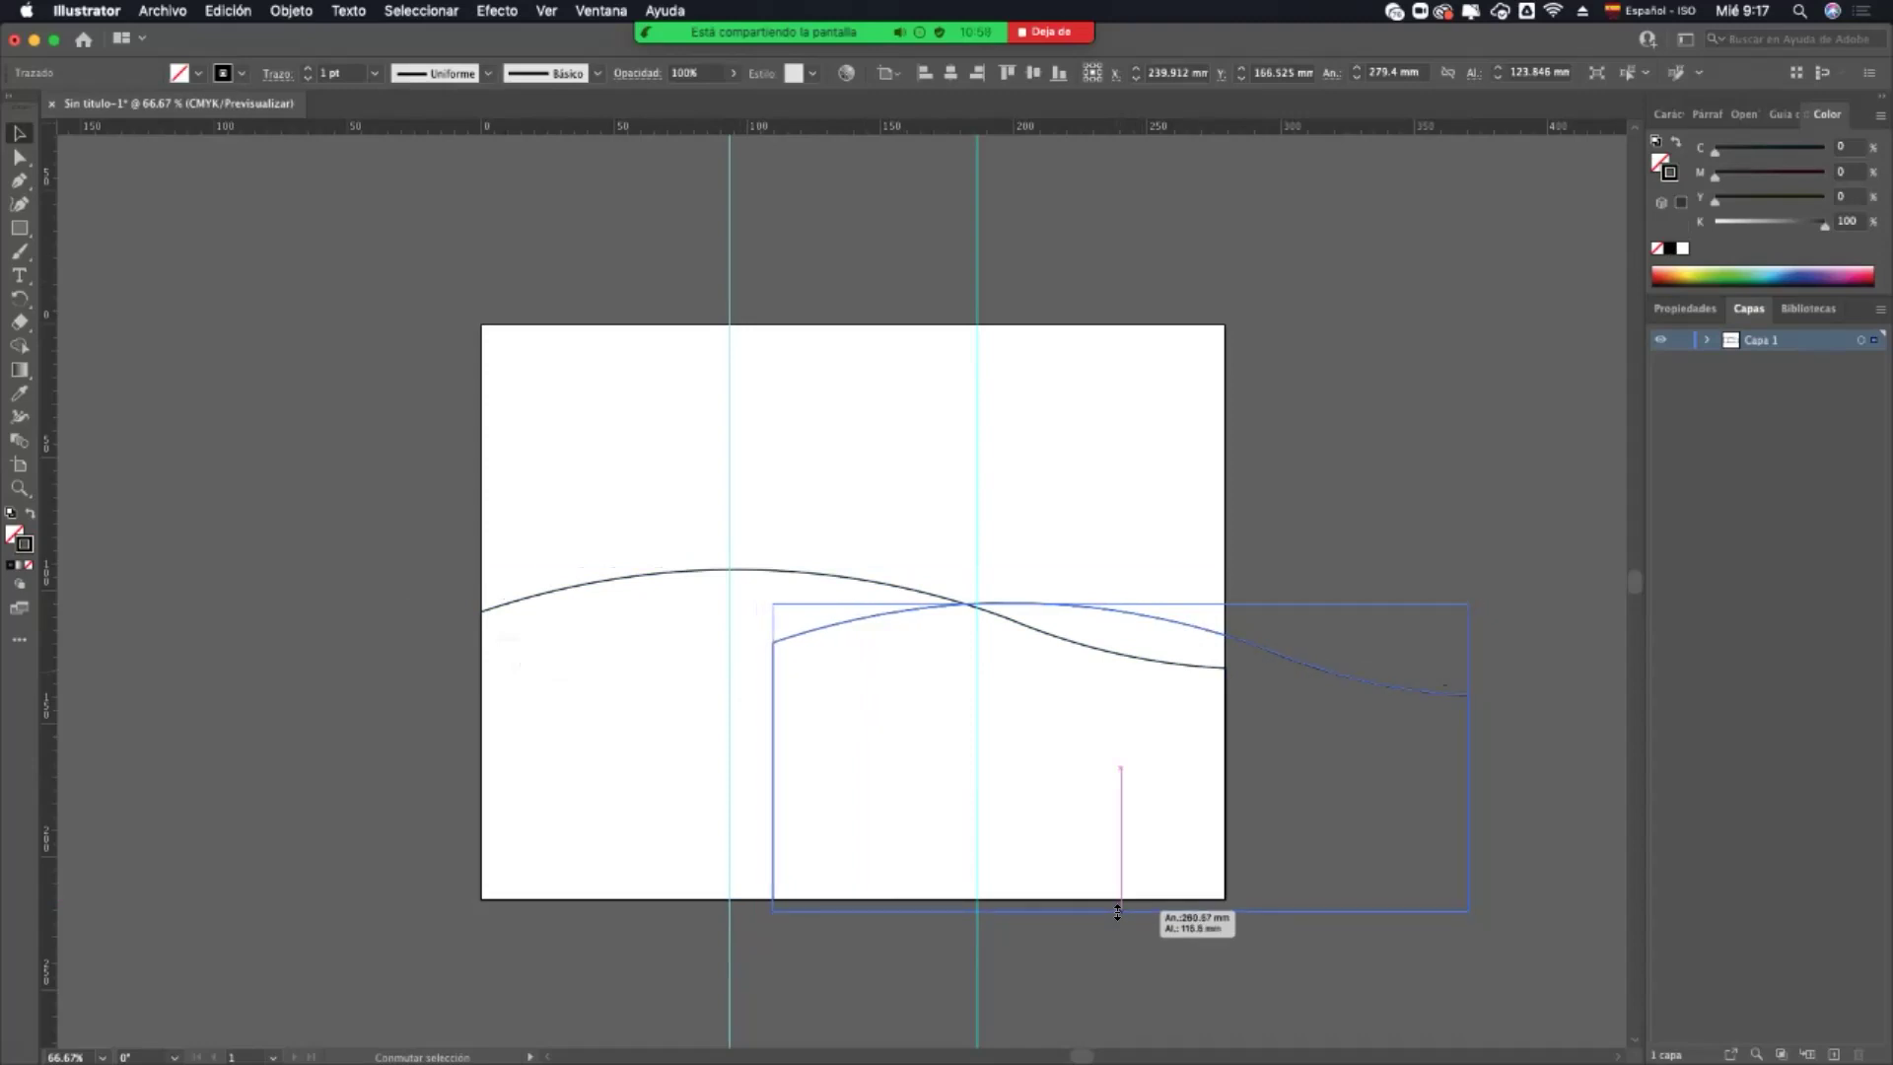
{"action": "left_click_drag", "start_coordinate": [1117, 913], "coordinate": [1123, 930]}
{"action": "key", "text": "a"}
{"action": "key", "text": "v"}
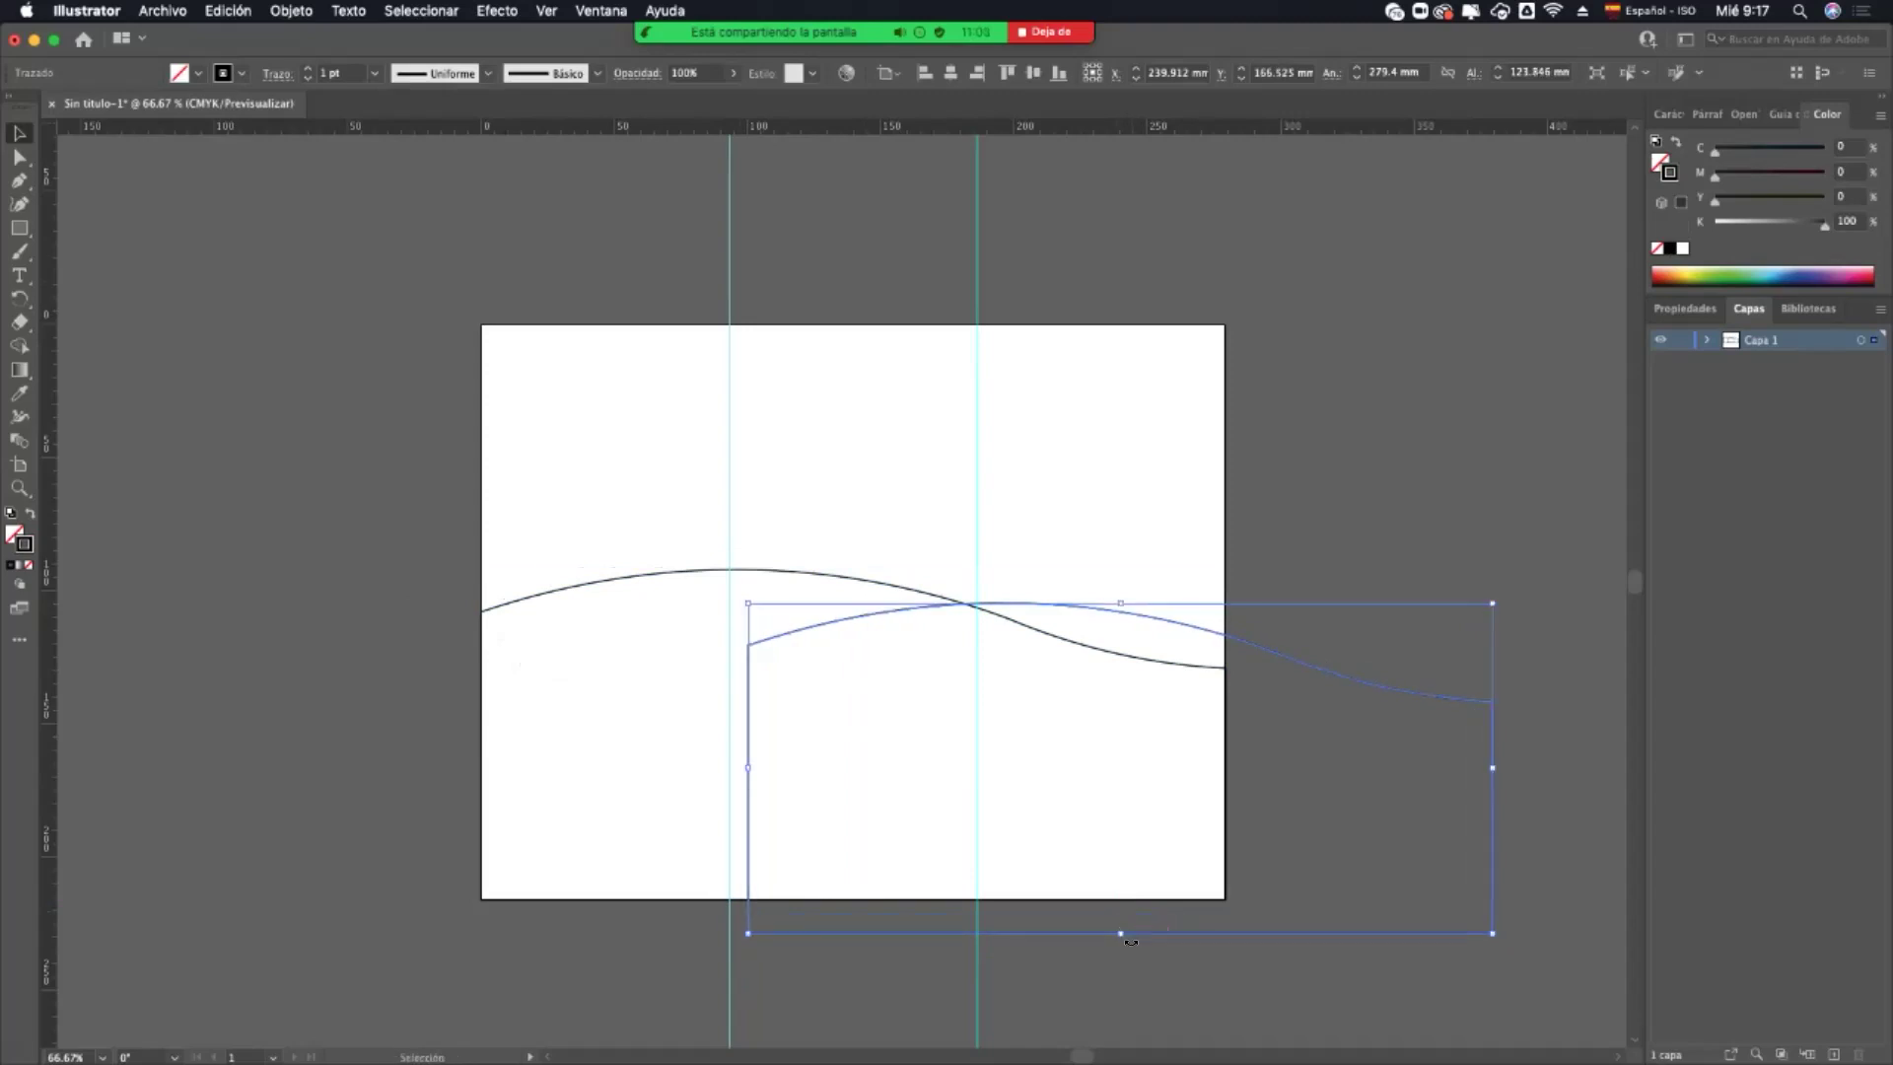
{"action": "left_click_drag", "start_coordinate": [1122, 933], "coordinate": [1120, 888]}
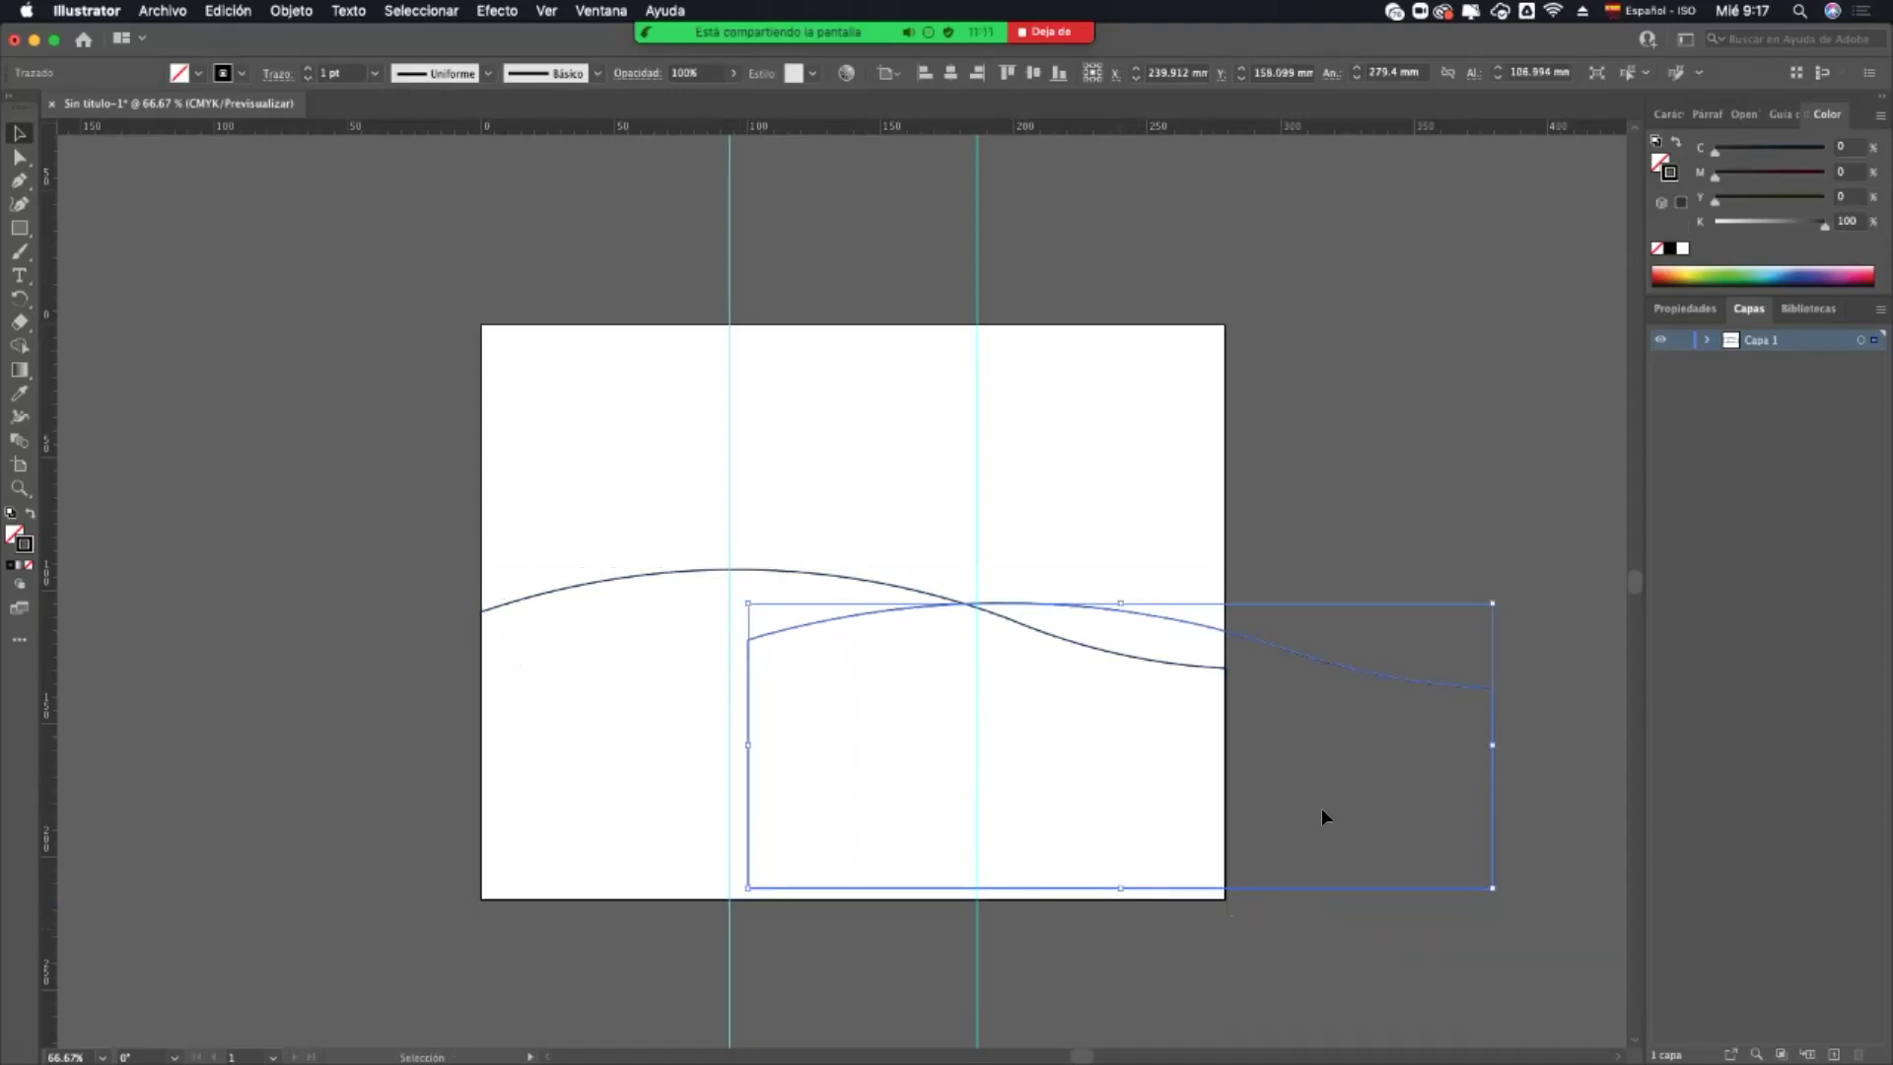
{"action": "left_click_drag", "start_coordinate": [1491, 833], "coordinate": [1224, 845]}
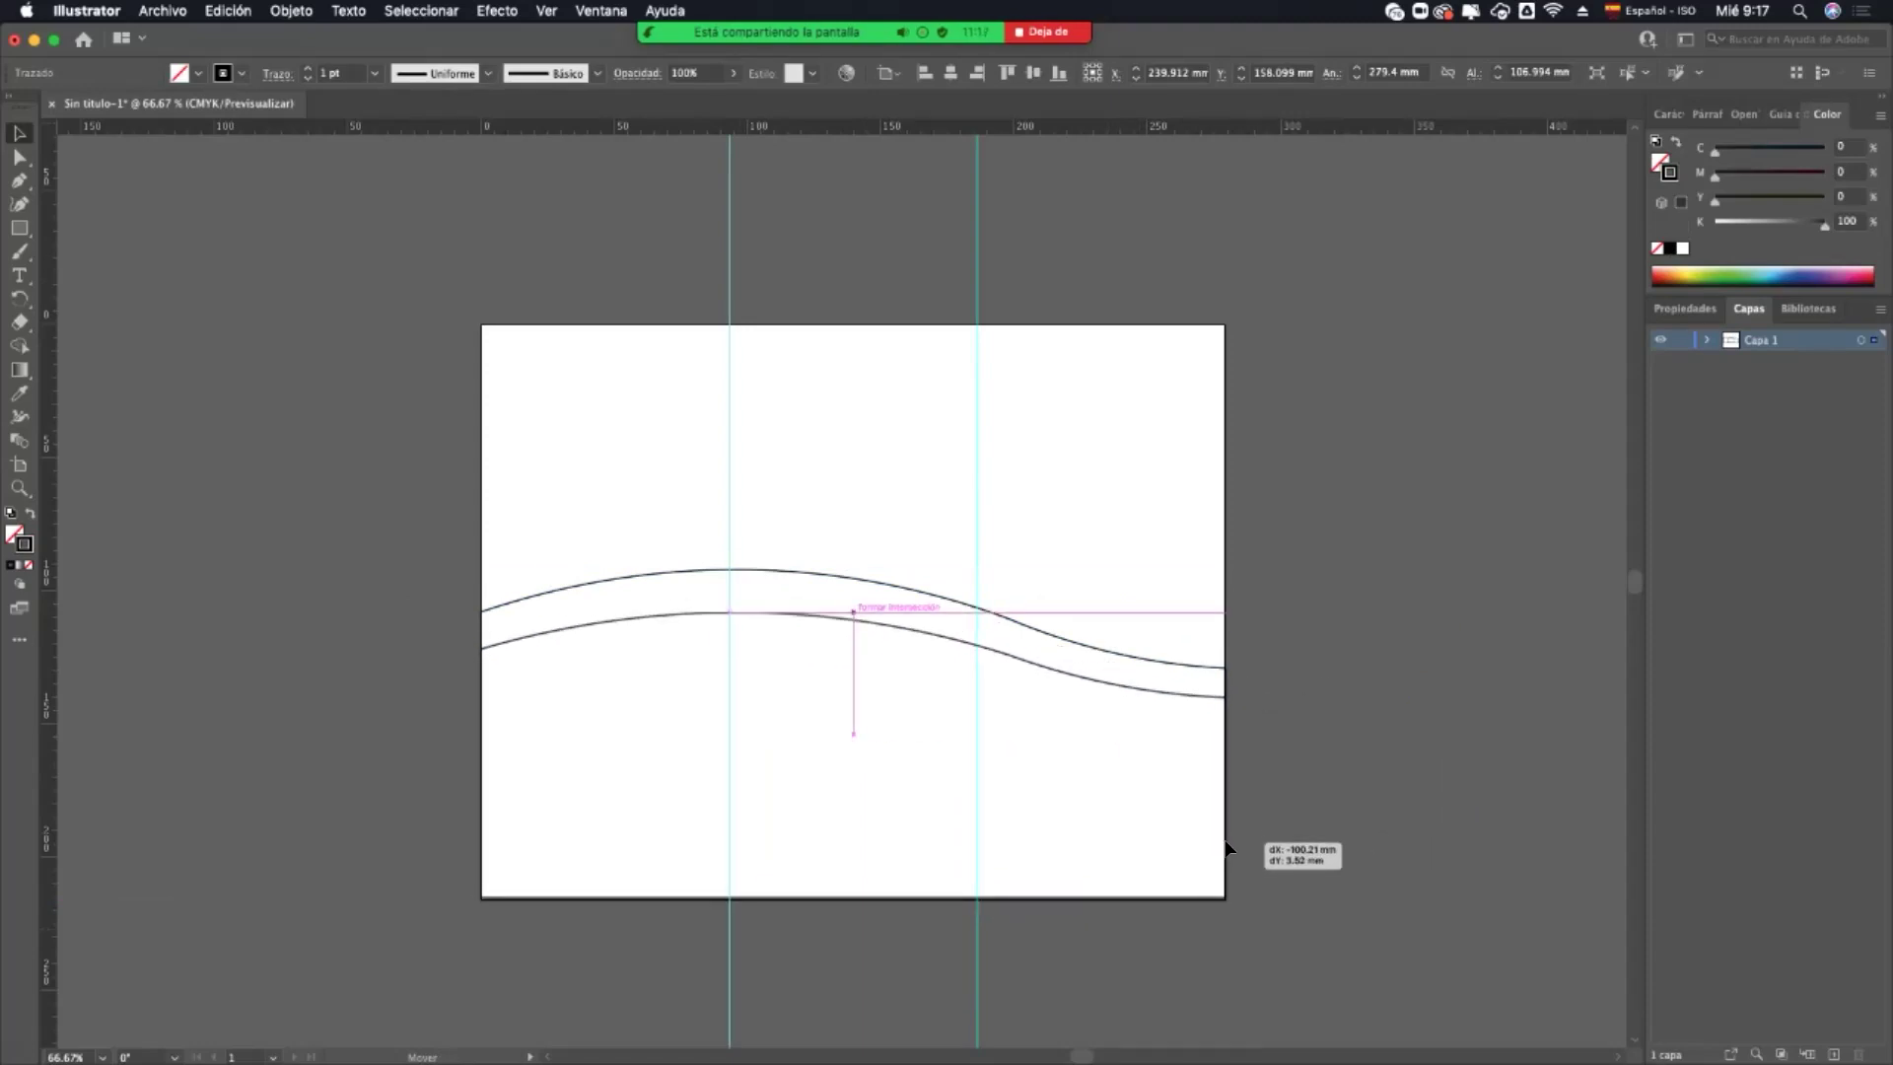
{"action": "left_click", "coordinate": [1316, 837]}
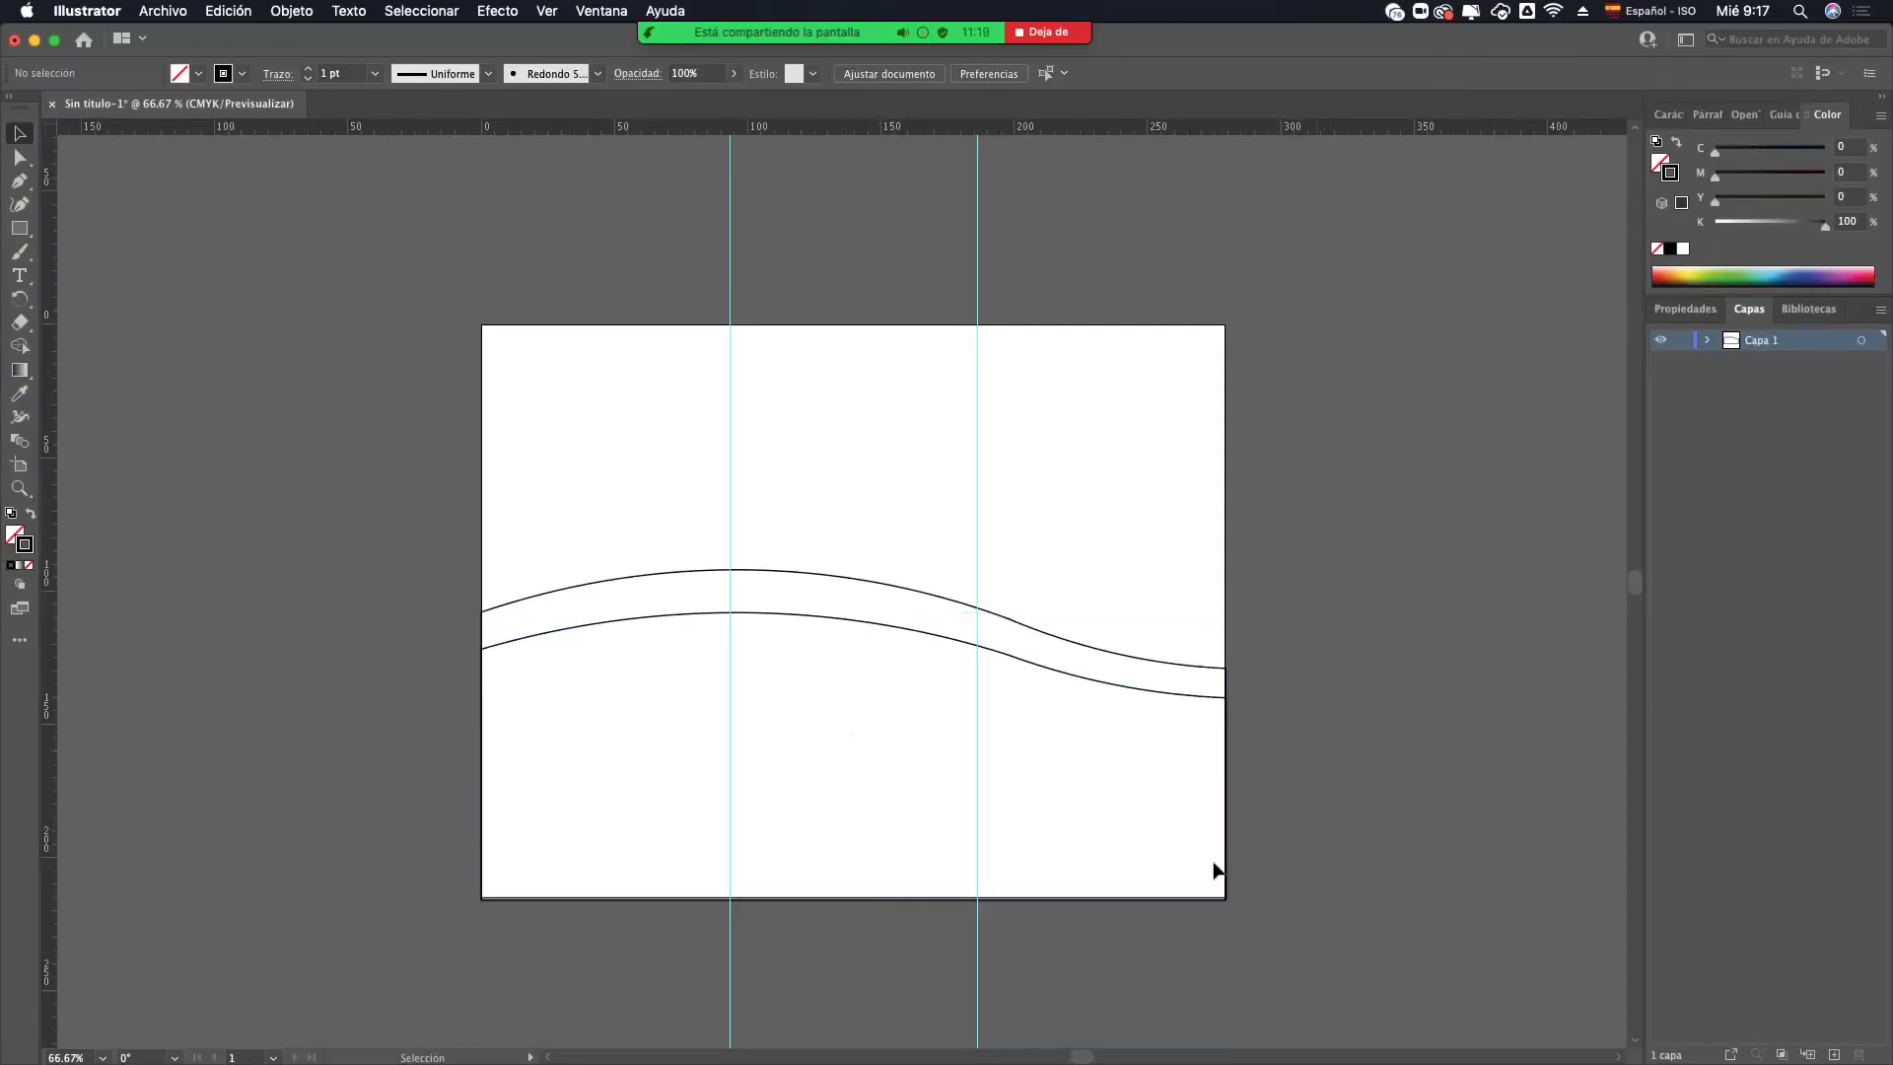
Nudge both wave curves so the lower wave's bottom rests on the artboard bottom, parallel to the upper crest.
{"action": "scroll", "coordinate": [1091, 804], "scroll_direction": "up", "scroll_amount": 2}
{"action": "scroll", "coordinate": [1092, 803], "scroll_direction": "down", "scroll_amount": 1}
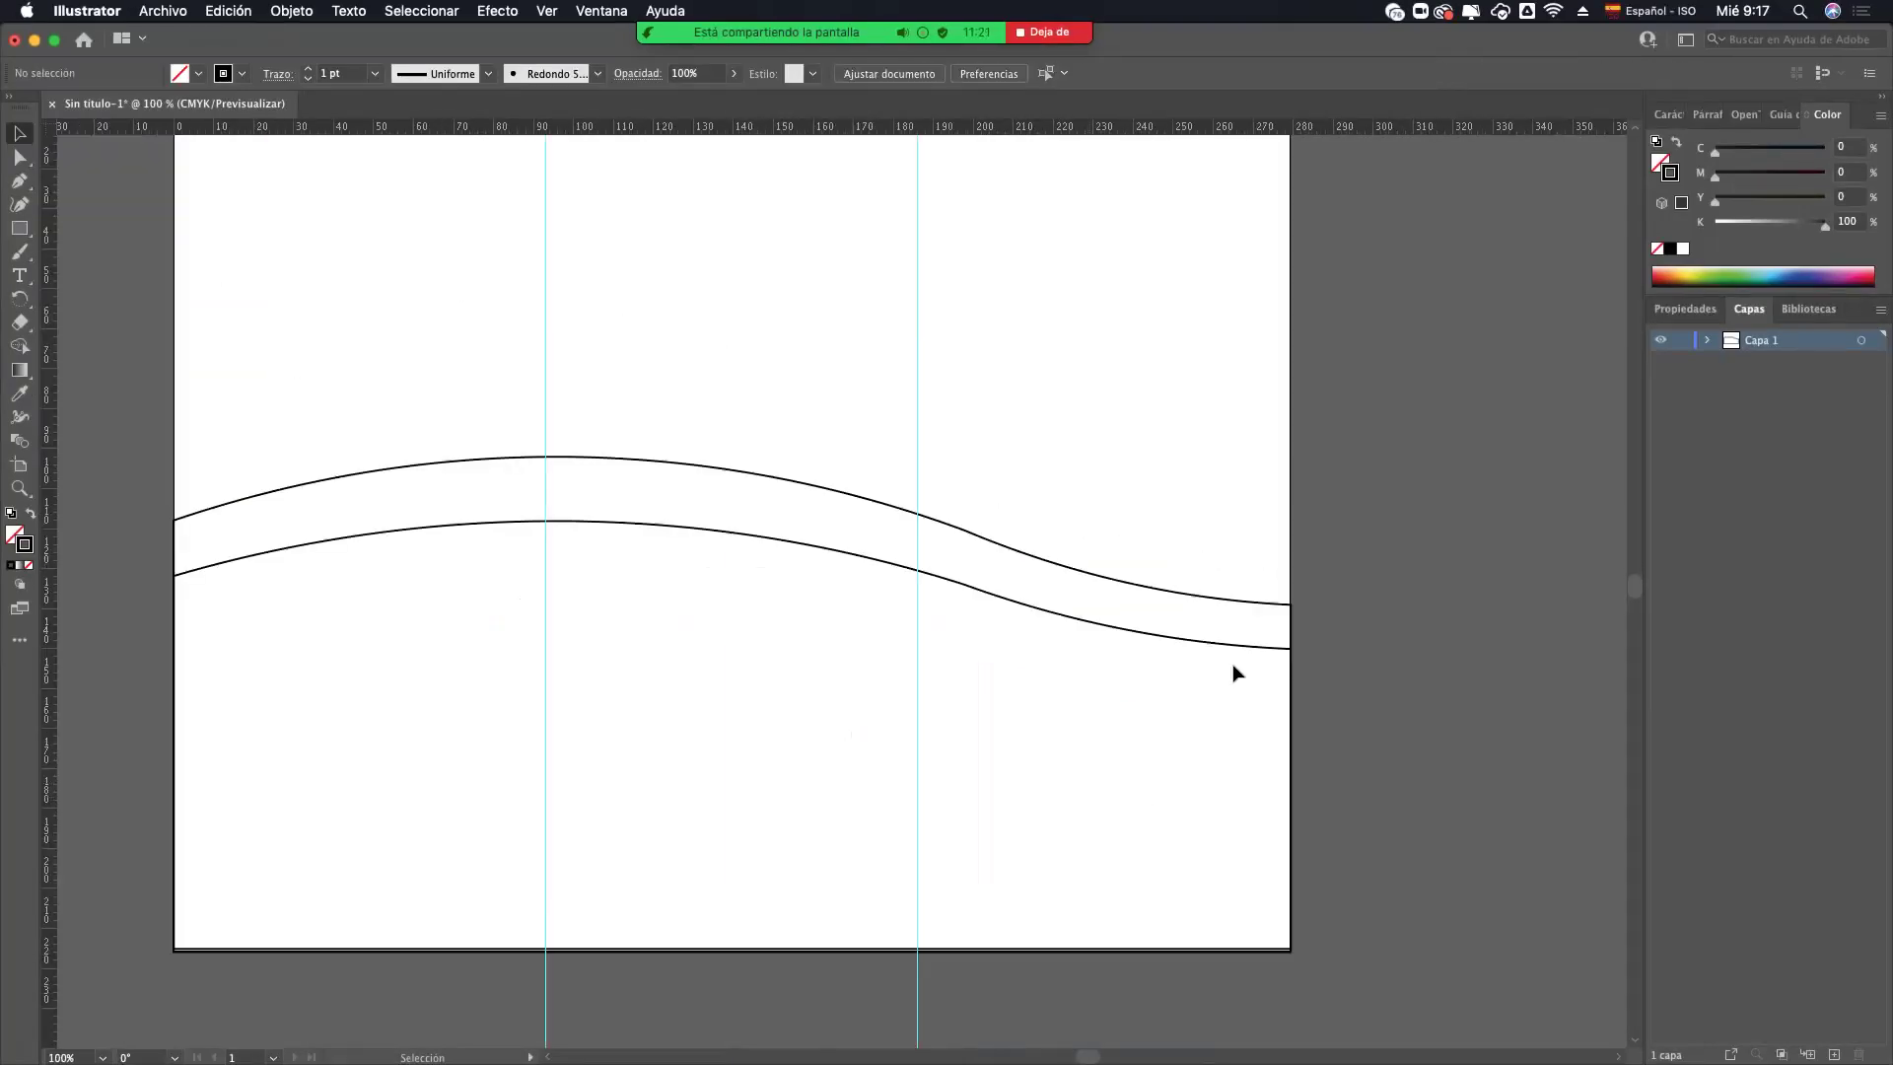
{"action": "scroll", "coordinate": [1260, 669], "scroll_direction": "up", "scroll_amount": 2}
{"action": "left_click_drag", "start_coordinate": [1298, 559], "coordinate": [1297, 548]}
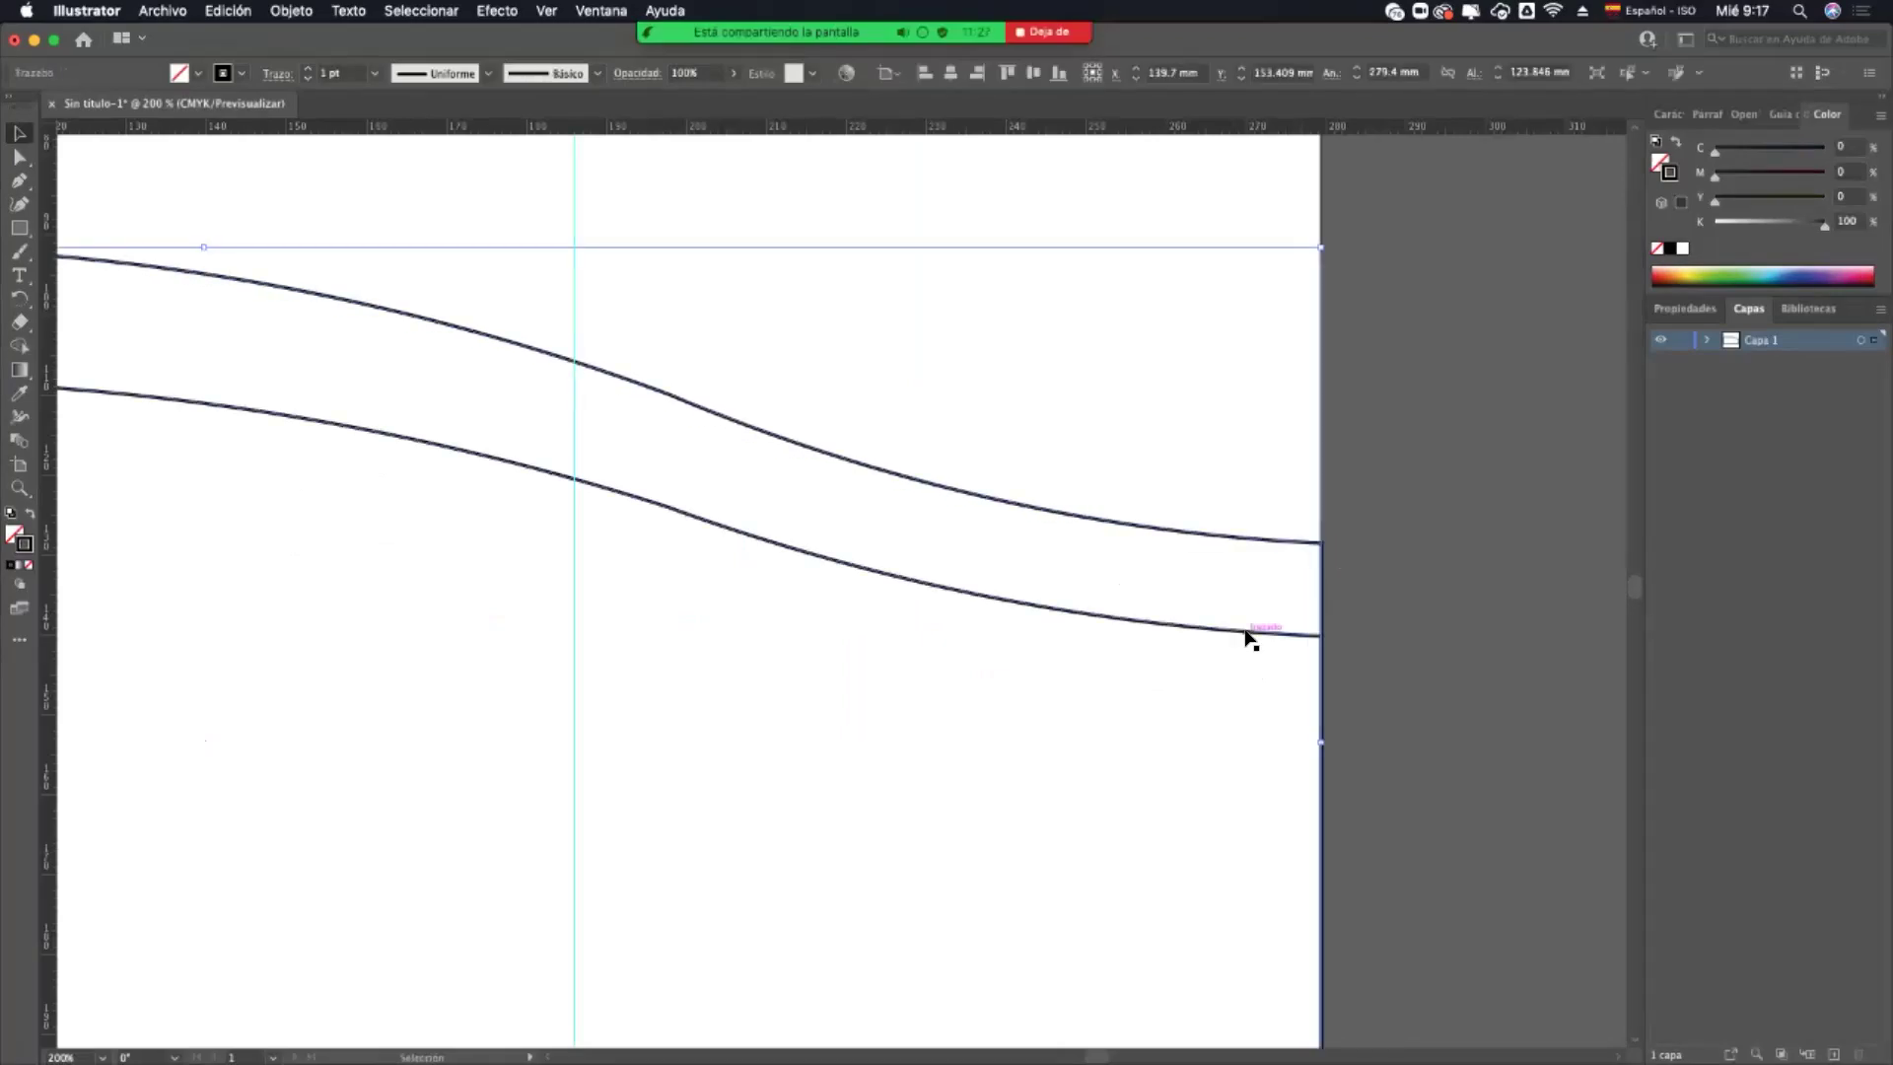
{"action": "left_click_drag", "start_coordinate": [1249, 637], "coordinate": [1248, 625]}
{"action": "scroll", "coordinate": [1192, 730], "scroll_direction": "down", "scroll_amount": 5}
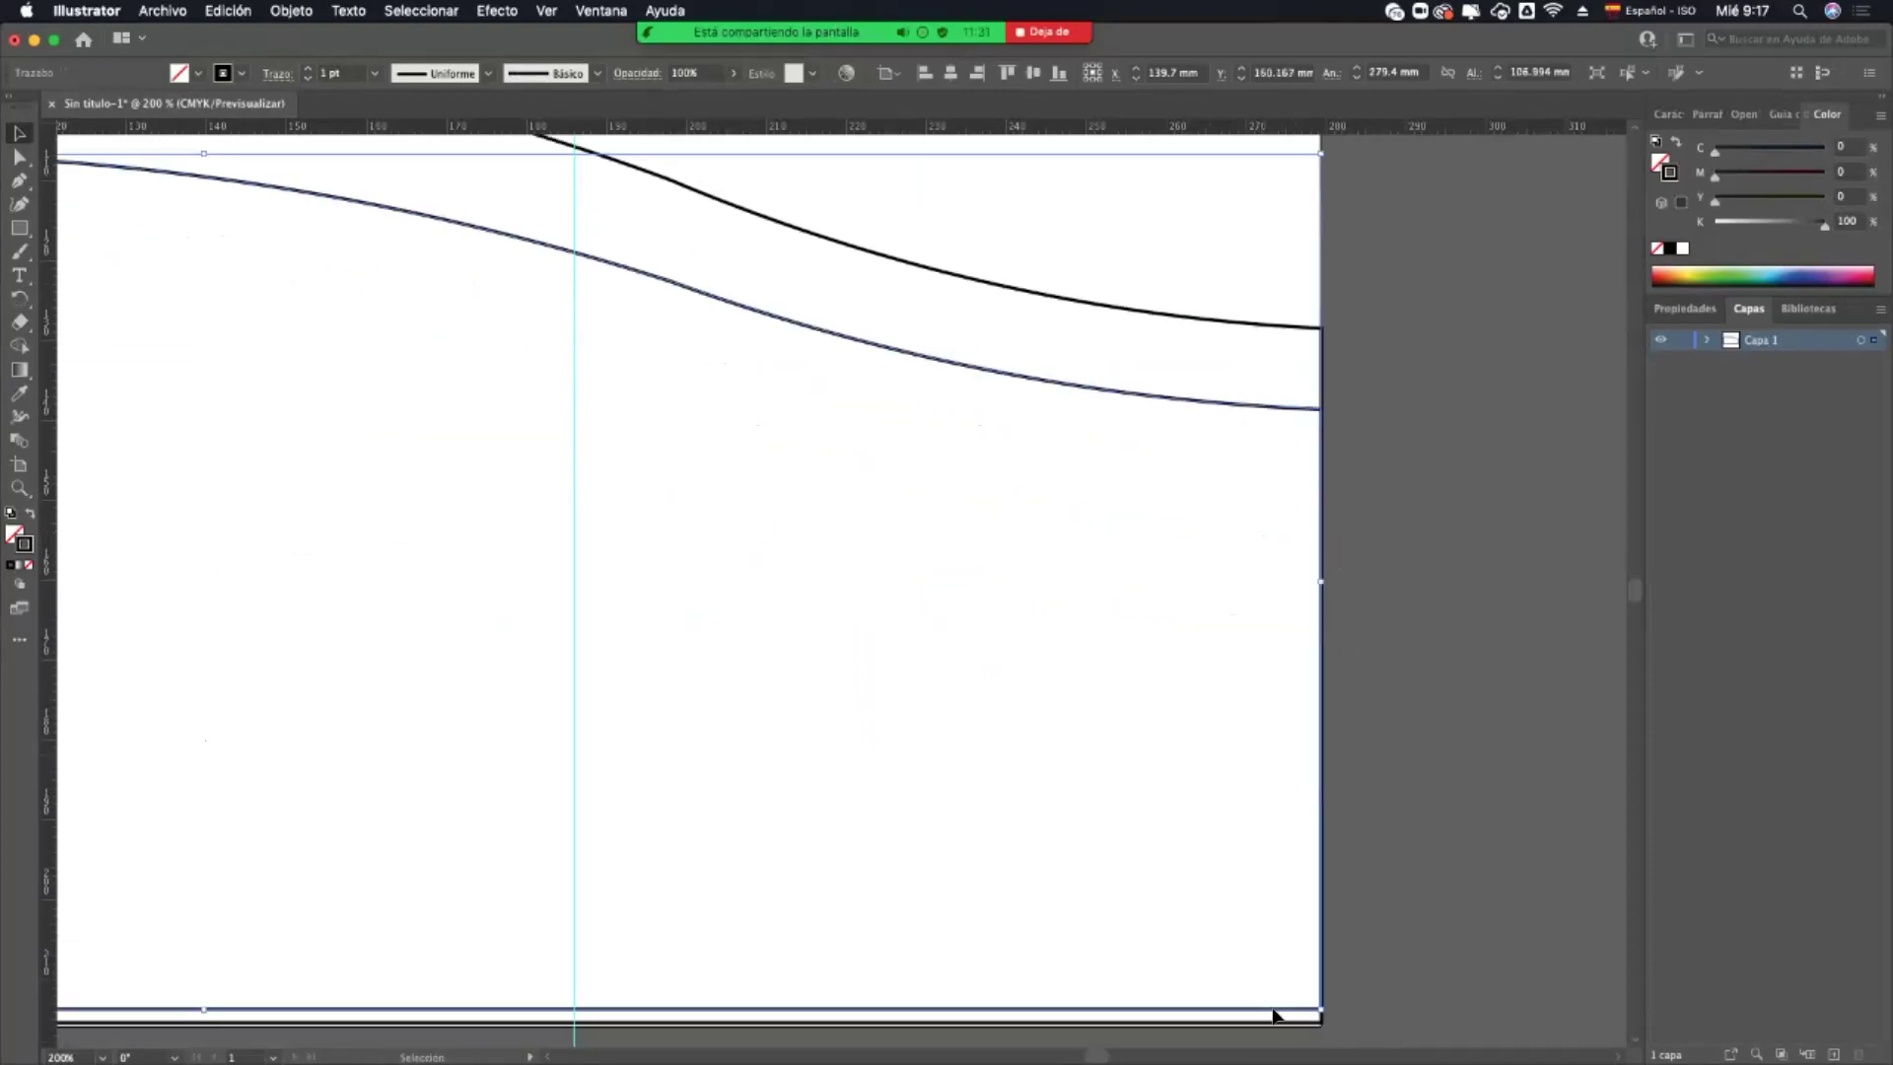
{"action": "left_click_drag", "start_coordinate": [1279, 1014], "coordinate": [1280, 1021]}
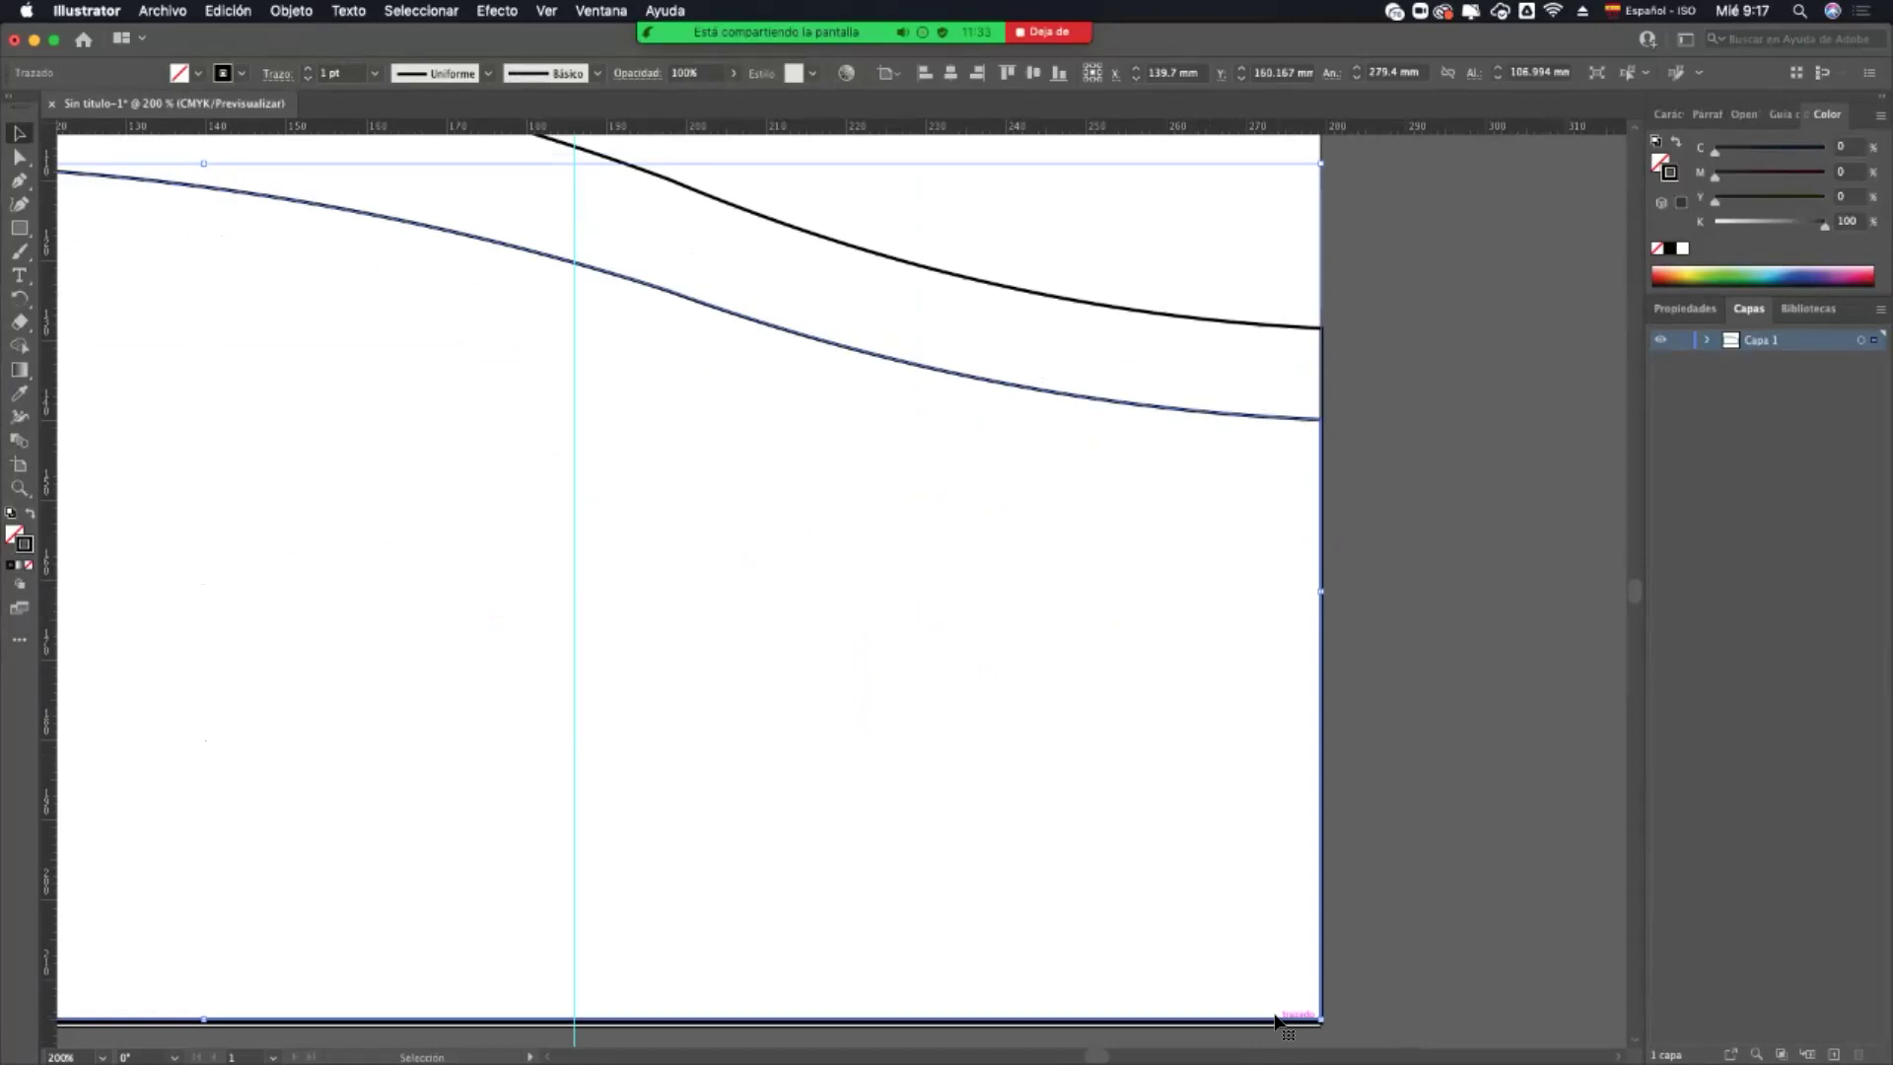
{"action": "scroll", "coordinate": [986, 902], "scroll_direction": "down", "scroll_amount": 2}
{"action": "scroll", "coordinate": [732, 778], "scroll_direction": "down", "scroll_amount": 3}
{"action": "scroll", "coordinate": [761, 770], "scroll_direction": "up", "scroll_amount": 1}
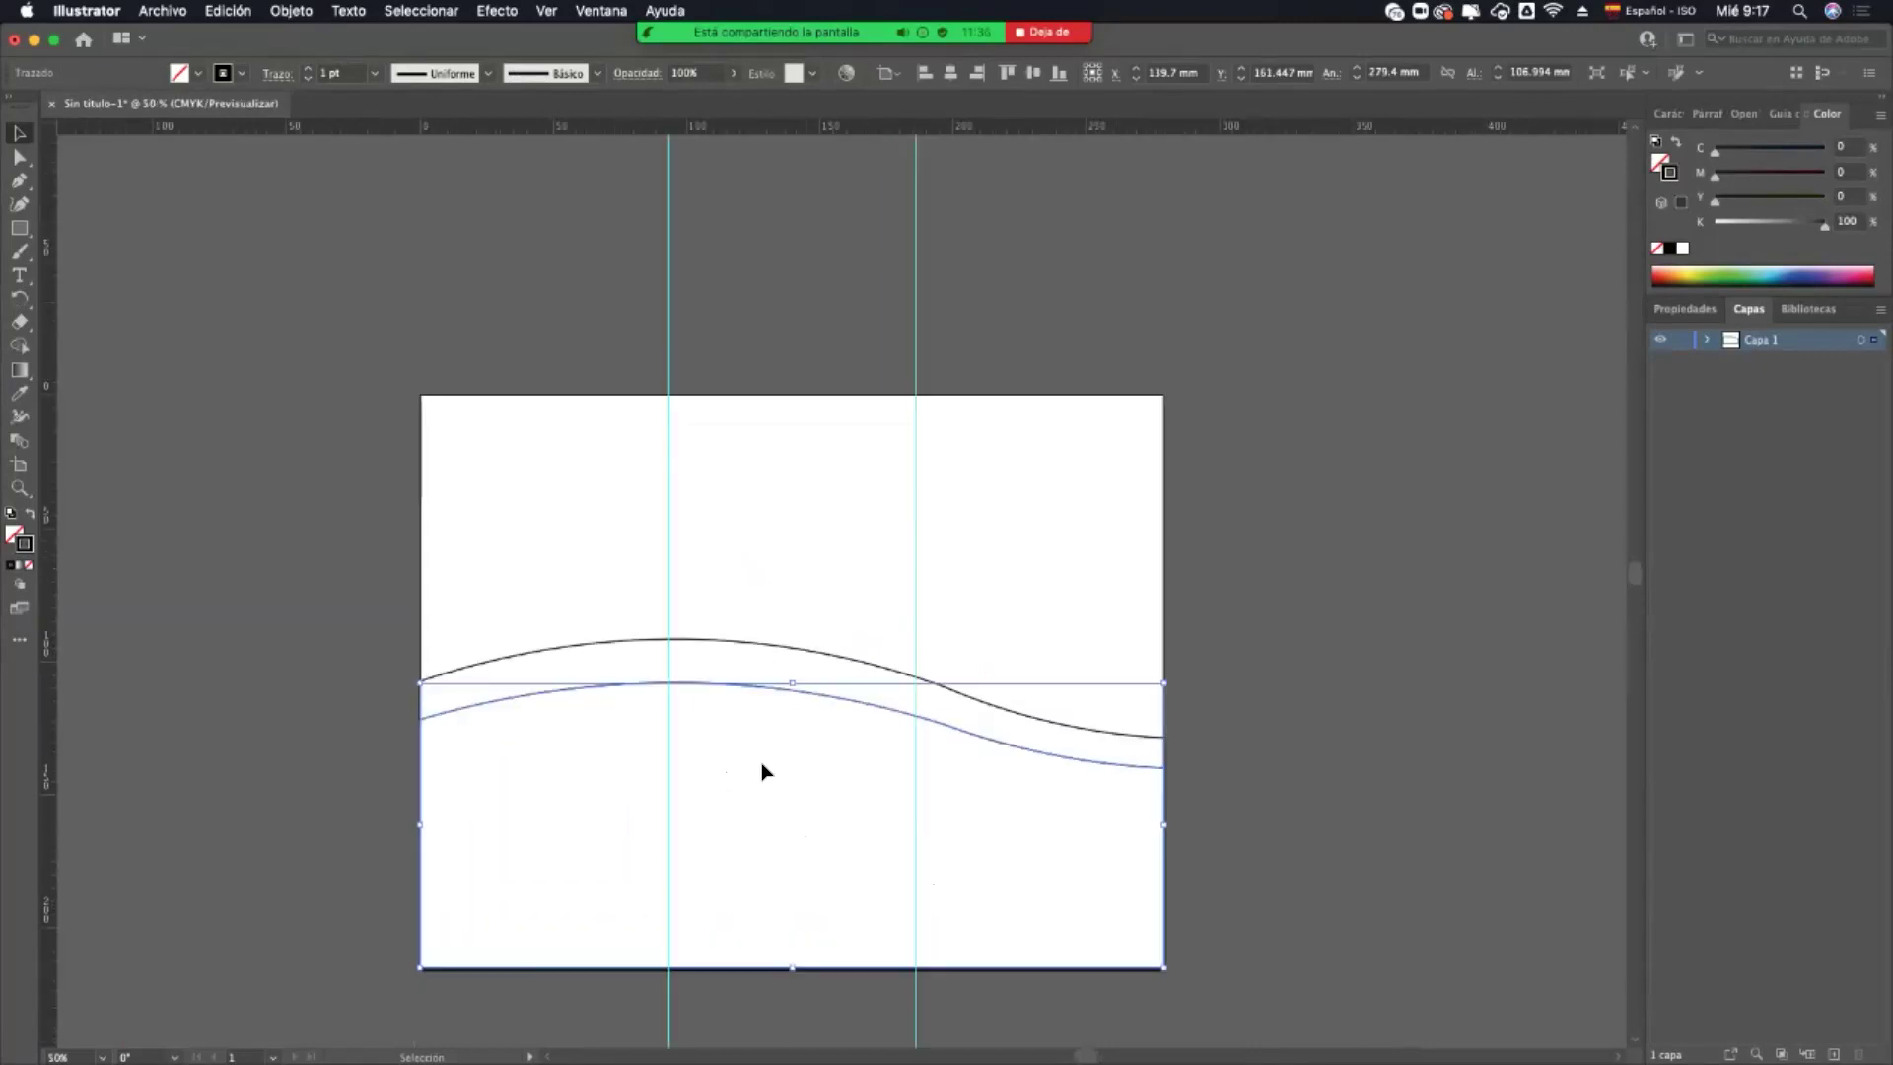
{"action": "scroll", "coordinate": [742, 744], "scroll_direction": "up", "scroll_amount": 1}
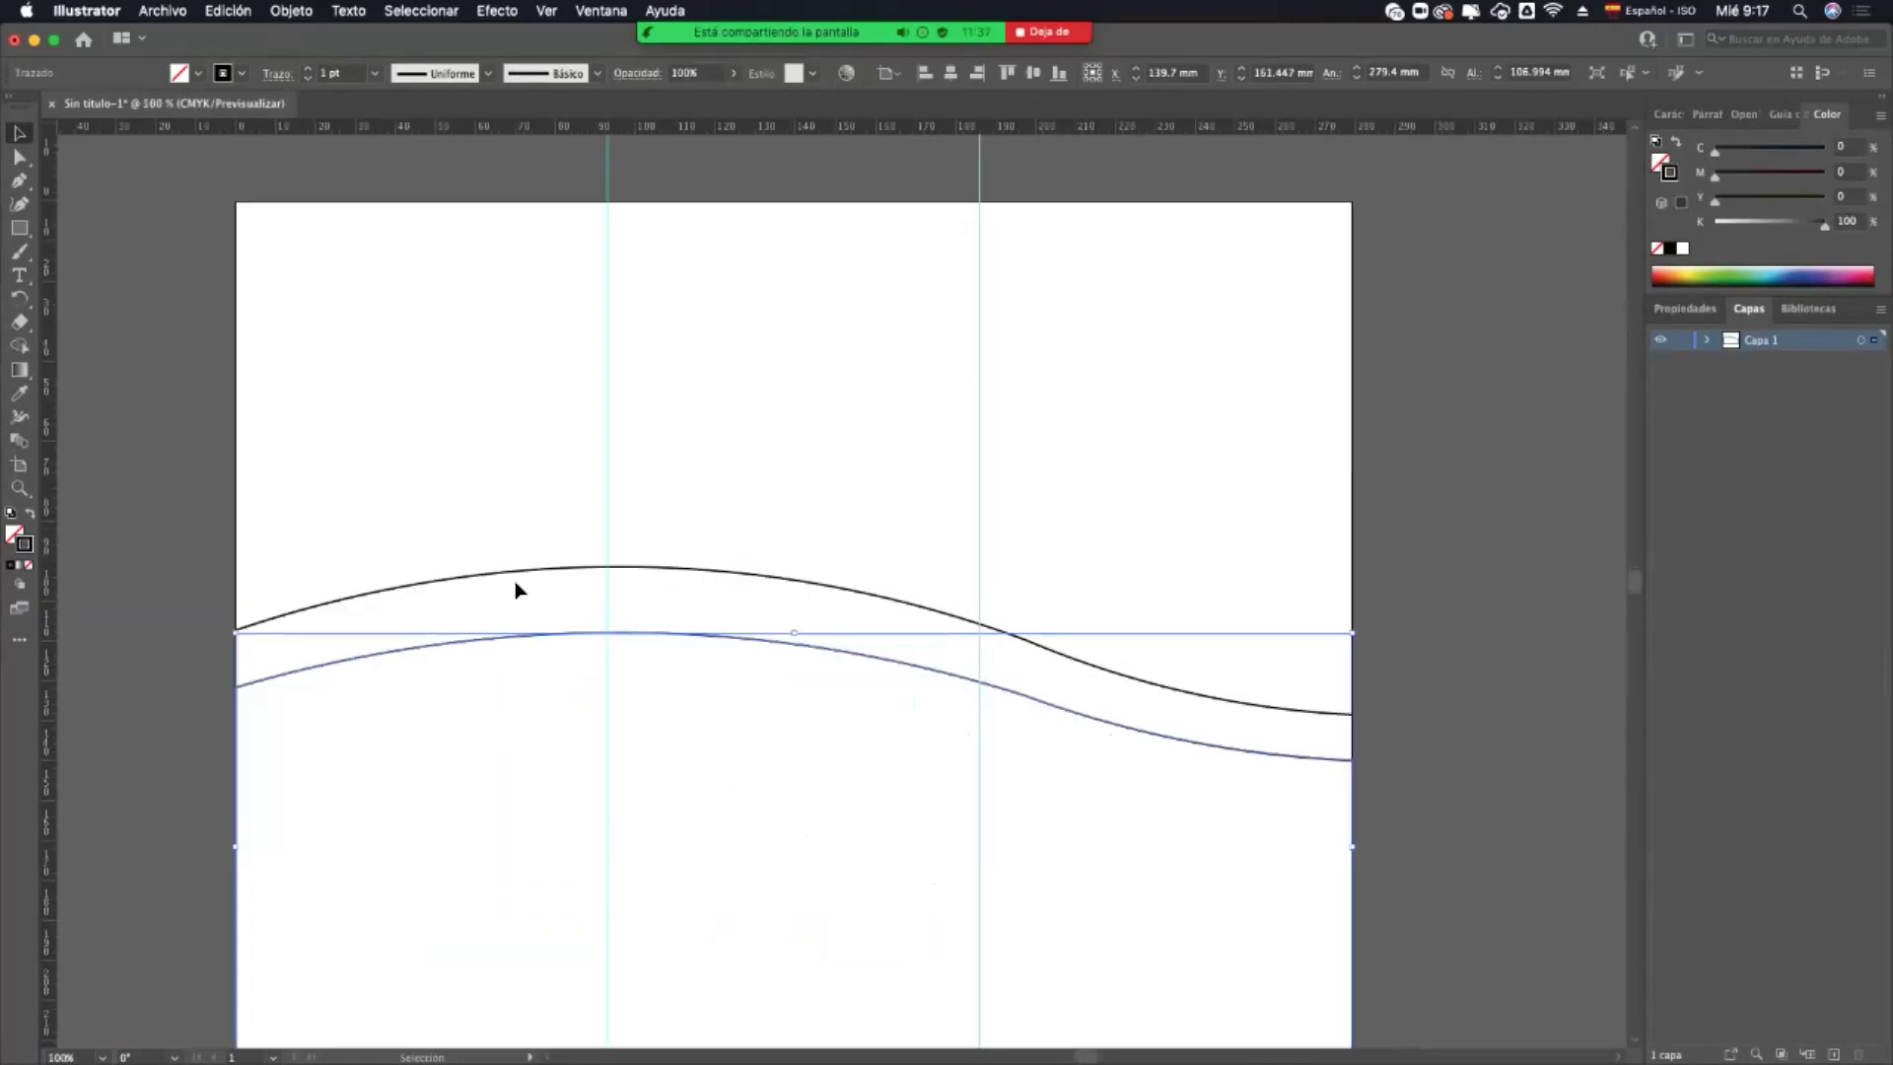
{"action": "left_click", "coordinate": [468, 577]}
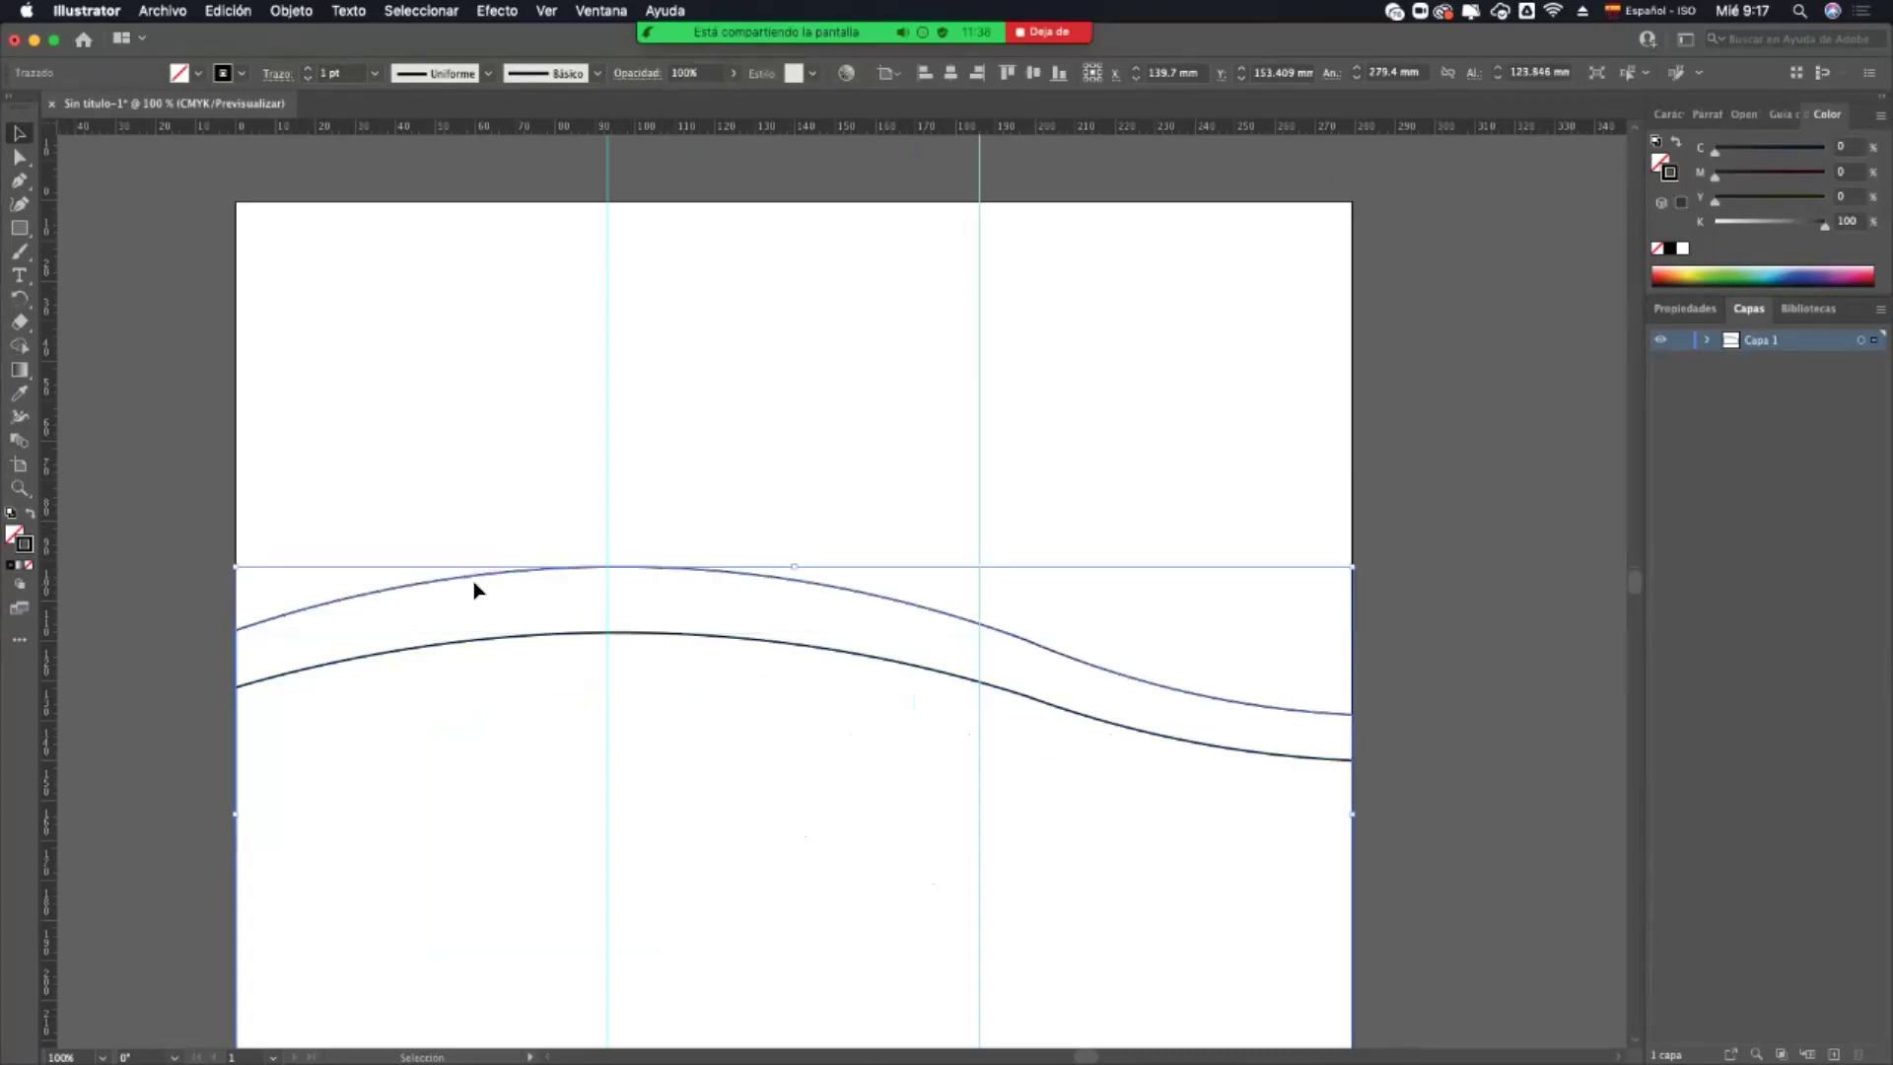
Remove the upper wave's black outline and try several green fills from the spectrum.
{"action": "left_click", "coordinate": [31, 567]}
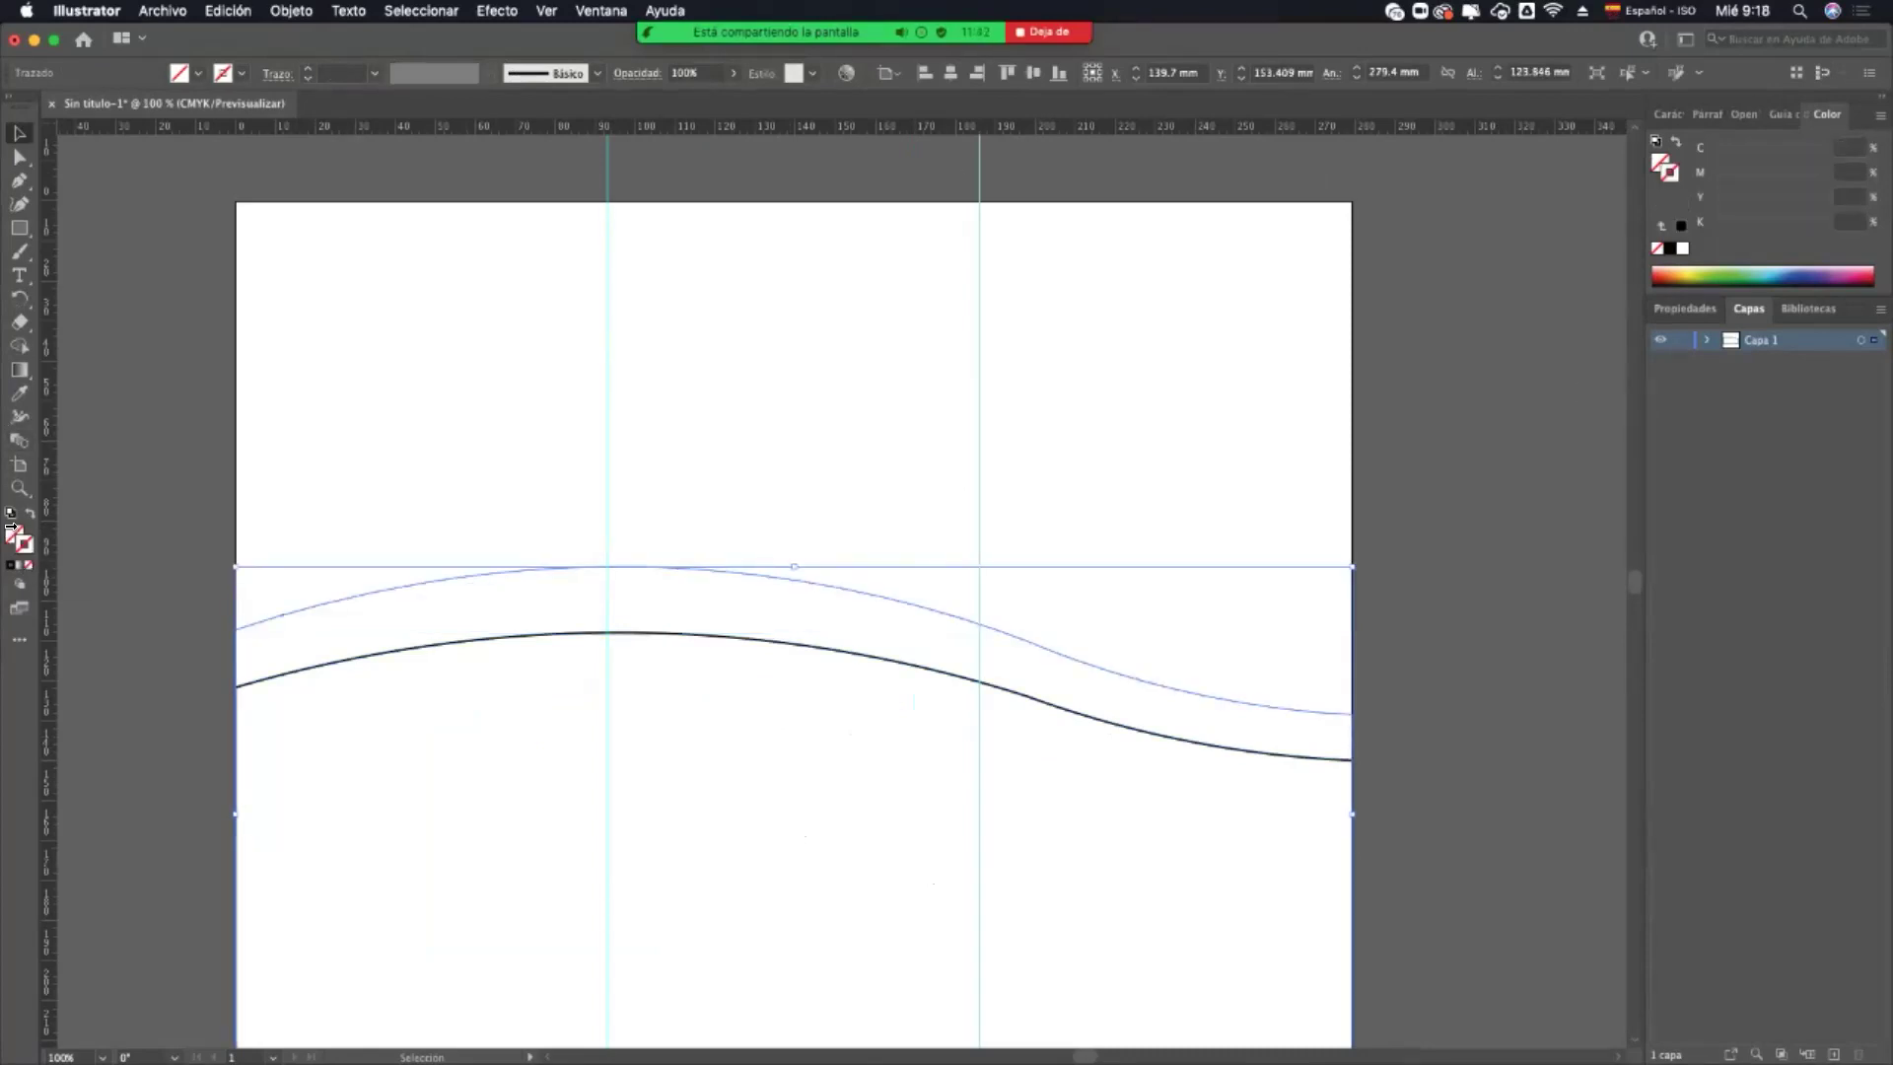
{"action": "left_click", "coordinate": [1722, 271]}
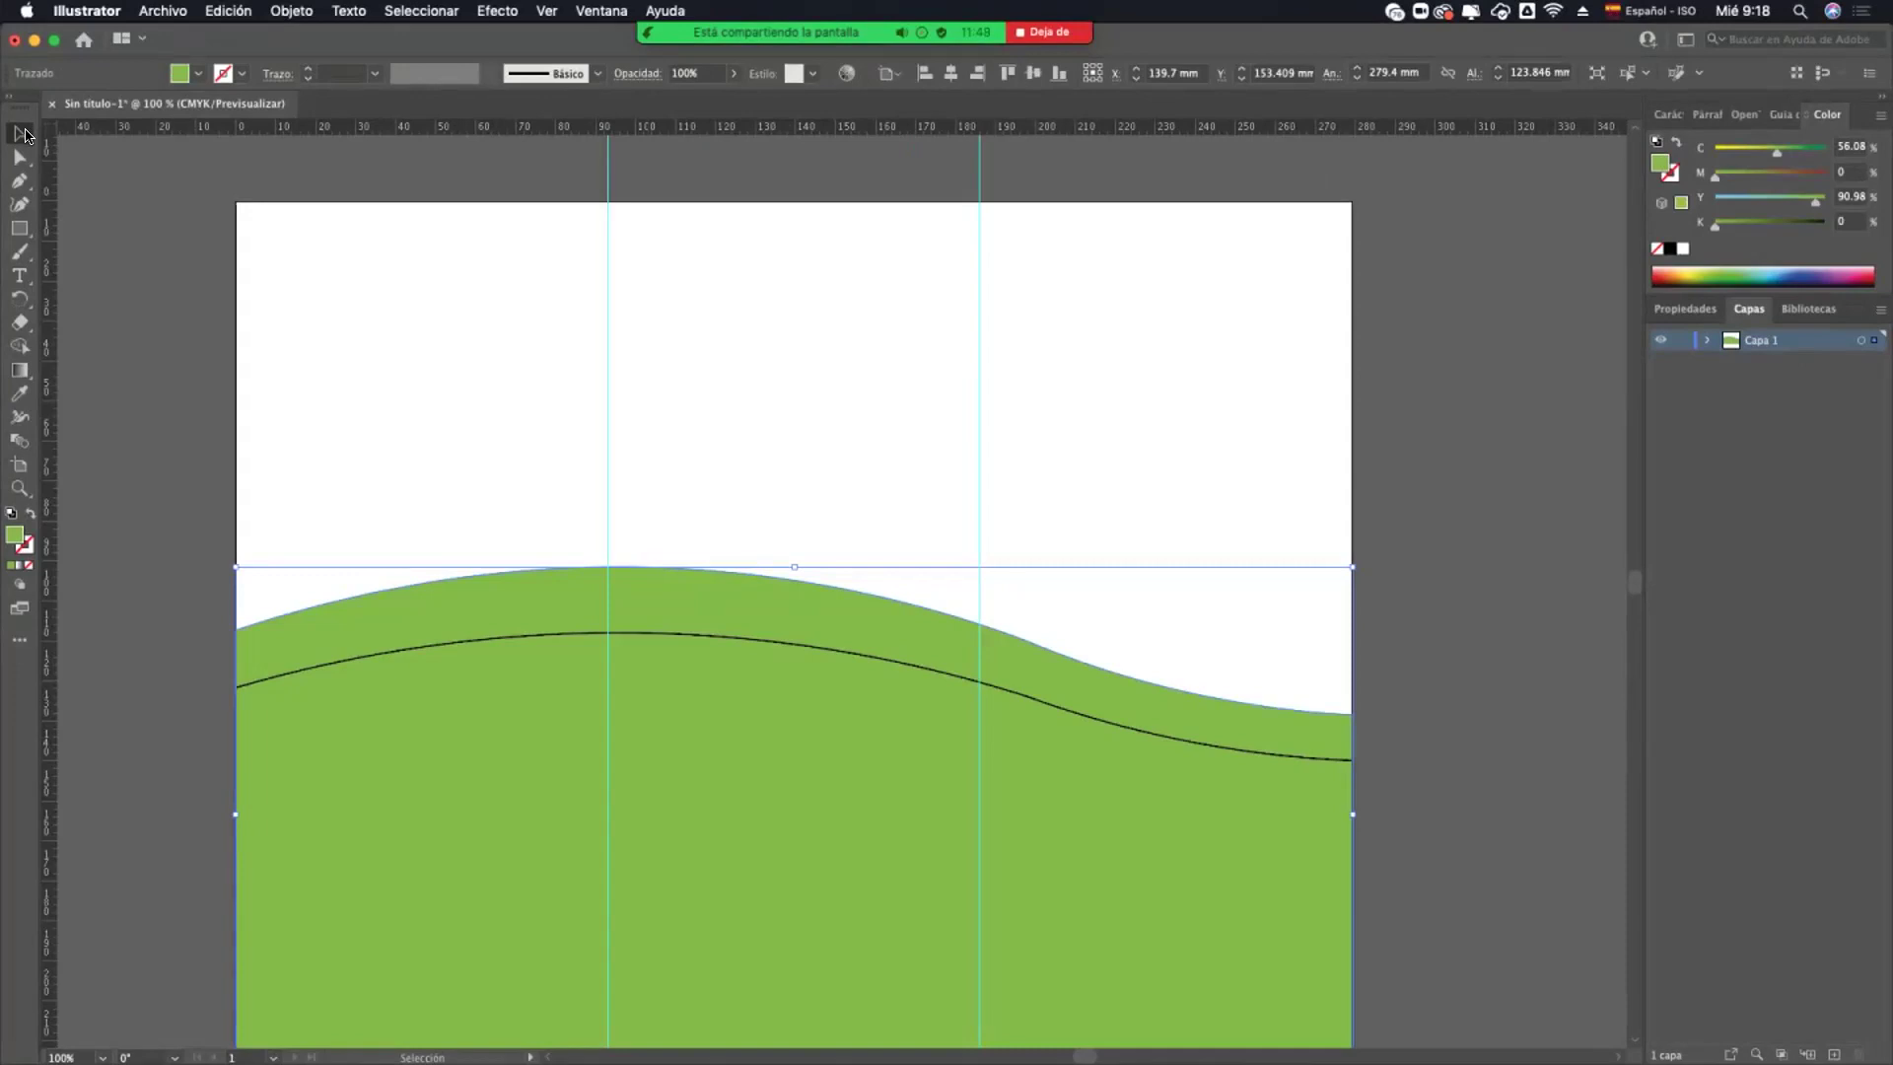
{"action": "left_click", "coordinate": [1707, 263]}
{"action": "left_click", "coordinate": [1712, 264]}
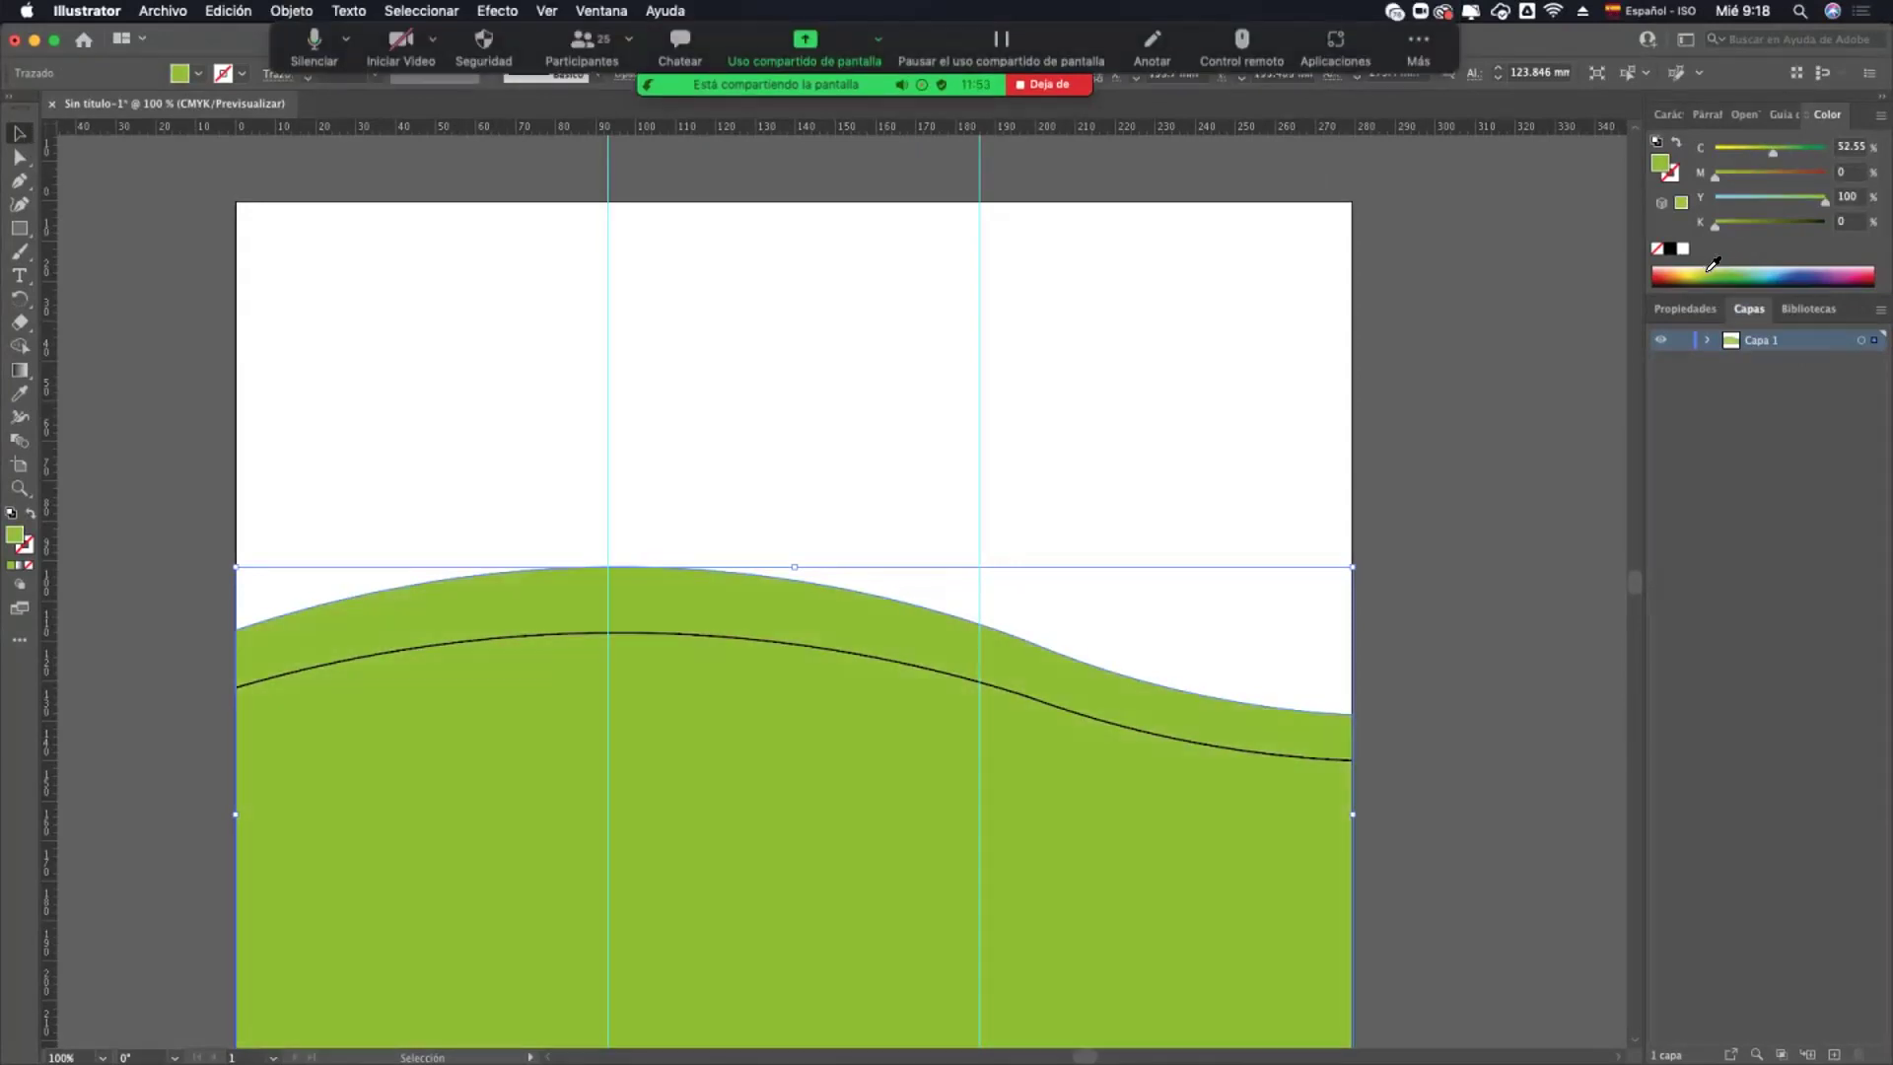
{"action": "left_click", "coordinate": [1711, 262]}
{"action": "left_click", "coordinate": [1714, 263]}
{"action": "left_click", "coordinate": [1714, 271]}
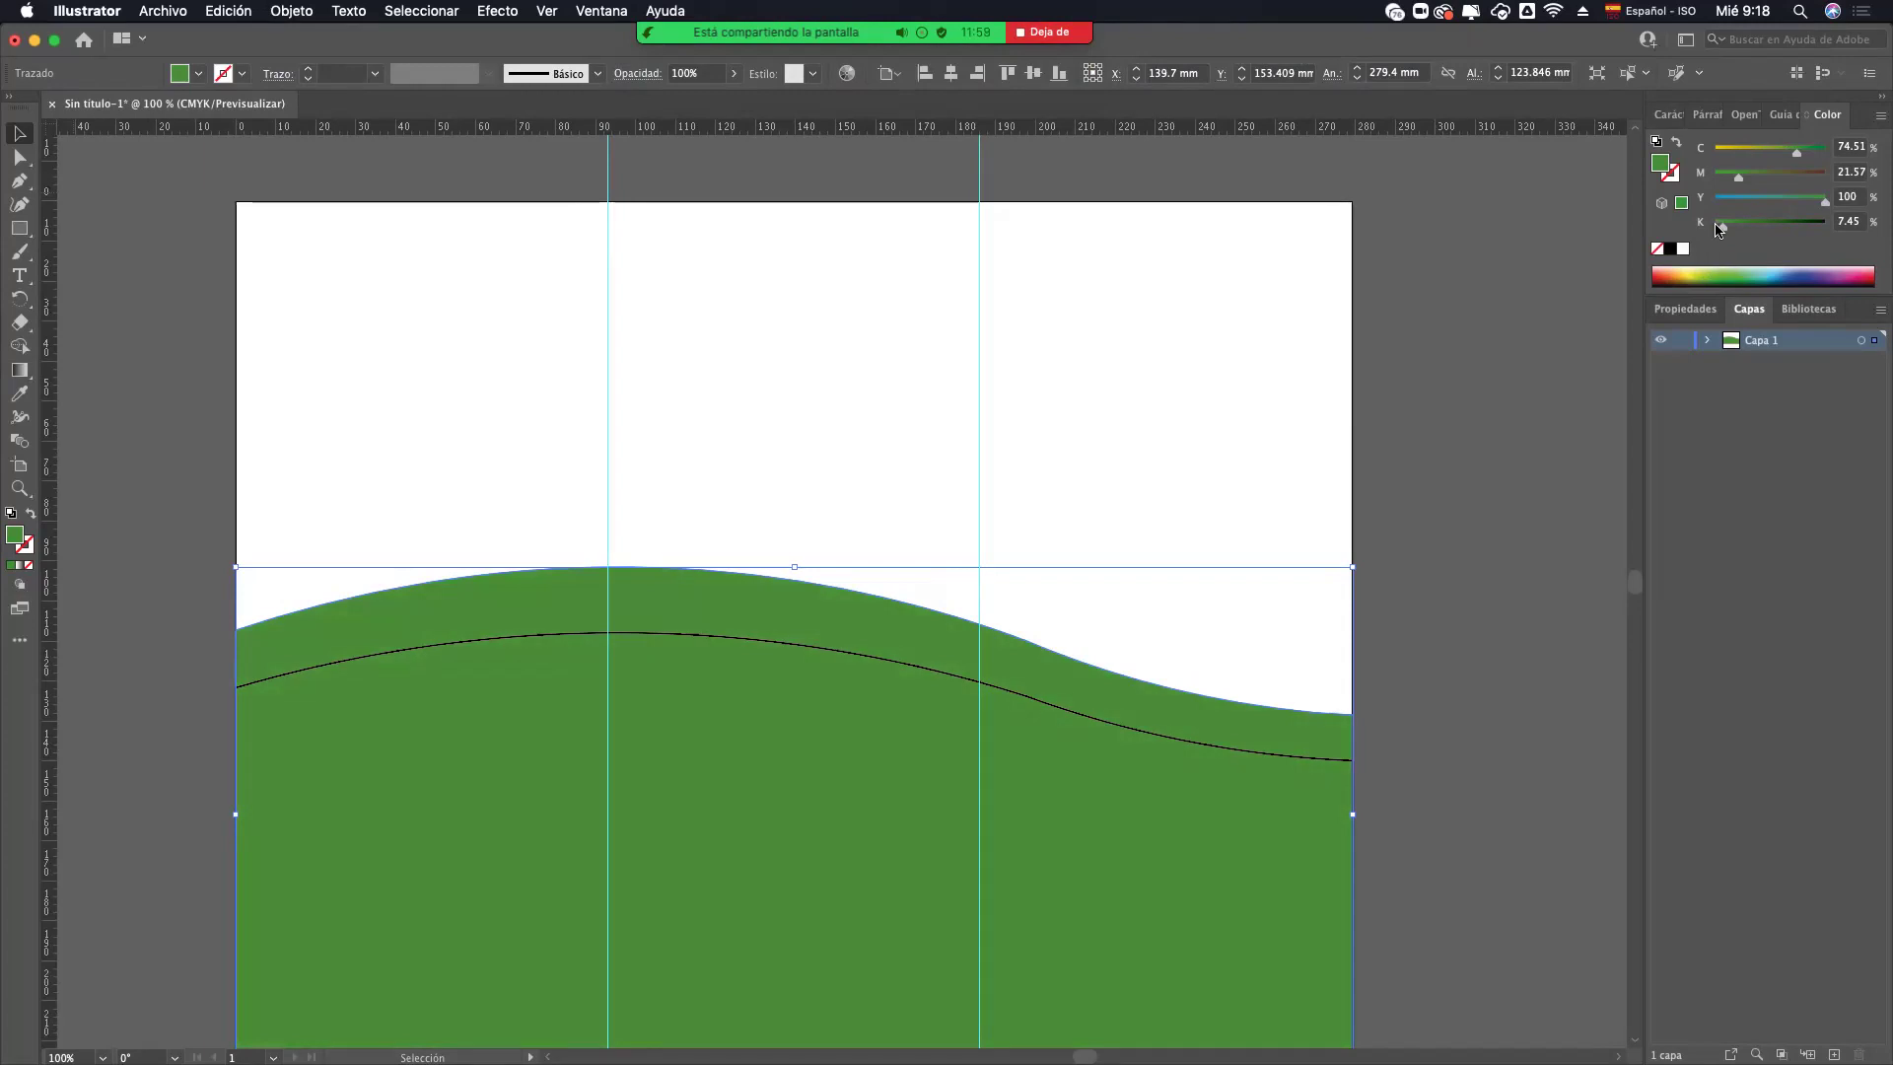
{"action": "mouse_move", "coordinate": [1827, 115]}
{"action": "left_mouse_down"}
{"action": "mouse_move", "coordinate": [1615, 298]}
{"action": "mouse_move", "coordinate": [1792, 120]}
{"action": "left_mouse_up"}
Refine the upper wave fill to pale green C 32.16, M 0, Y 41.57, K 0.
{"action": "left_click", "coordinate": [1738, 270]}
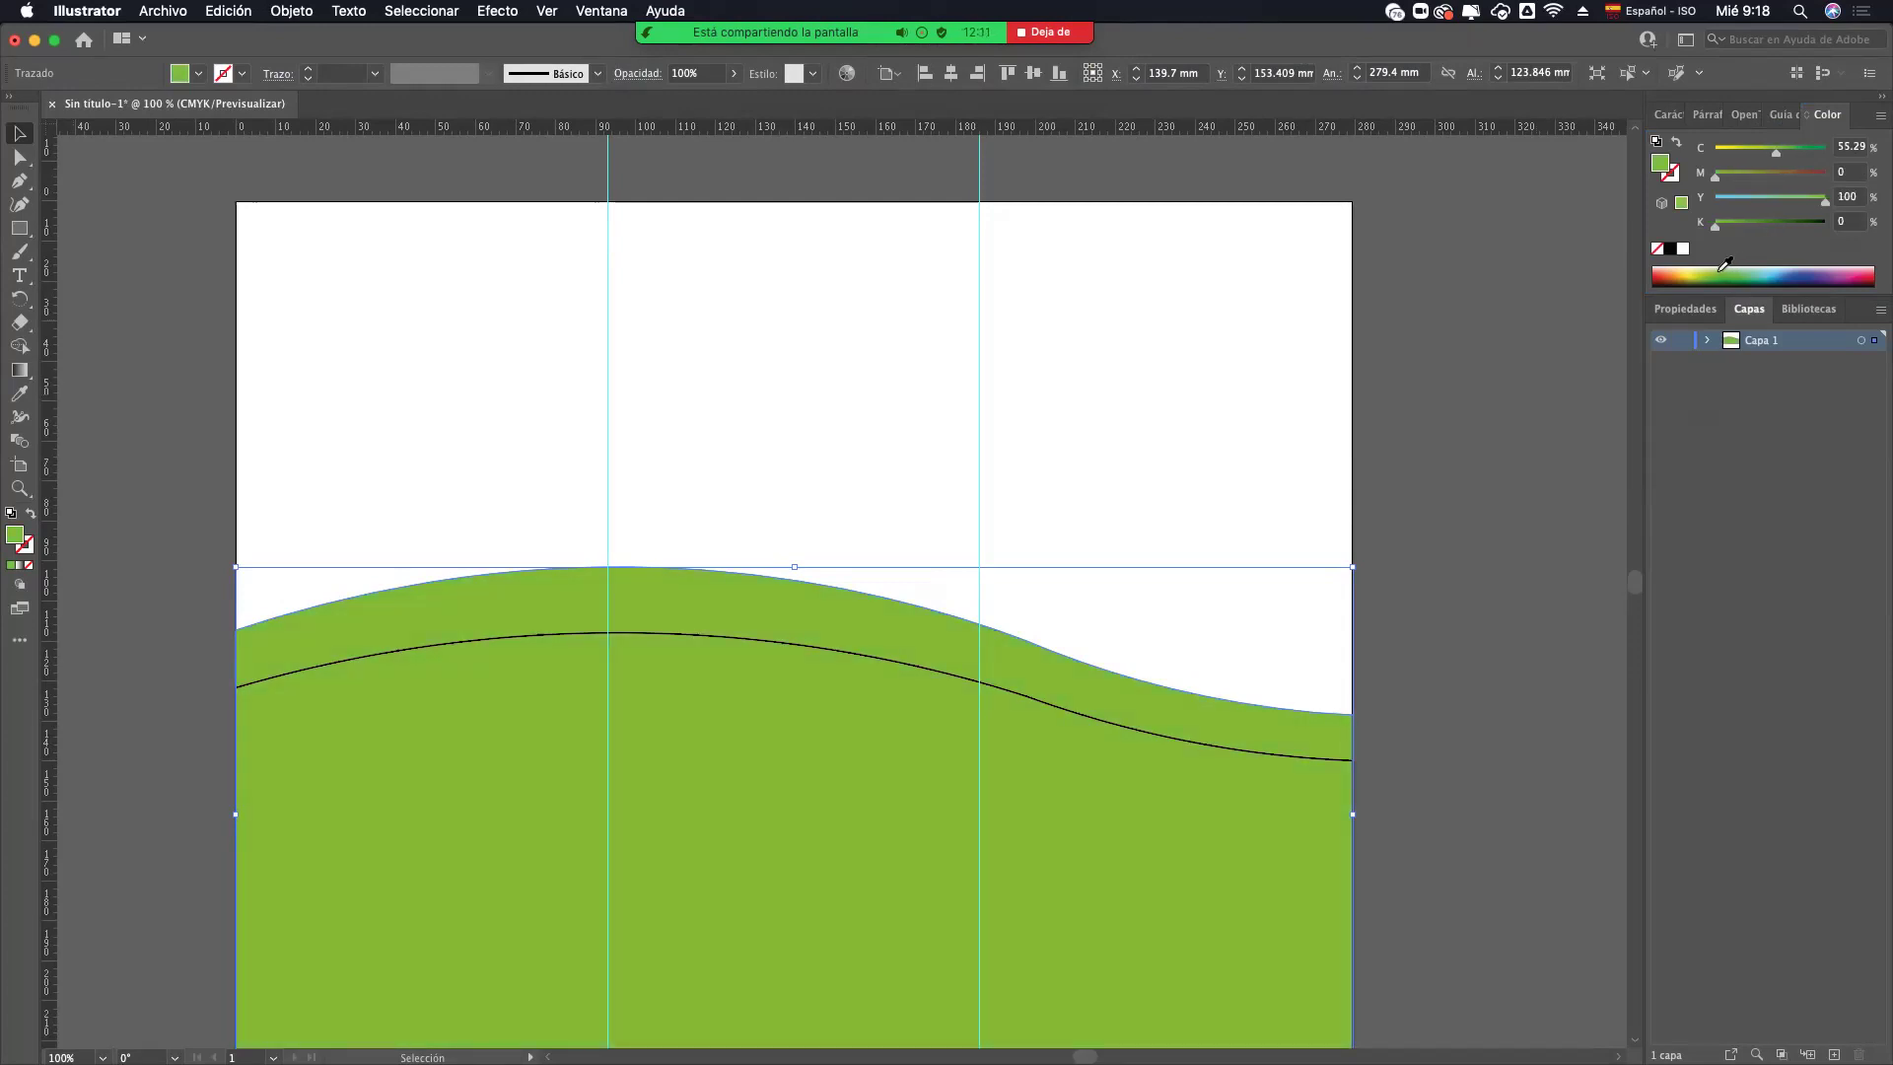
{"action": "left_click", "coordinate": [1729, 268]}
{"action": "left_click", "coordinate": [1727, 268]}
{"action": "left_click", "coordinate": [1728, 267]}
{"action": "left_click", "coordinate": [1728, 267]}
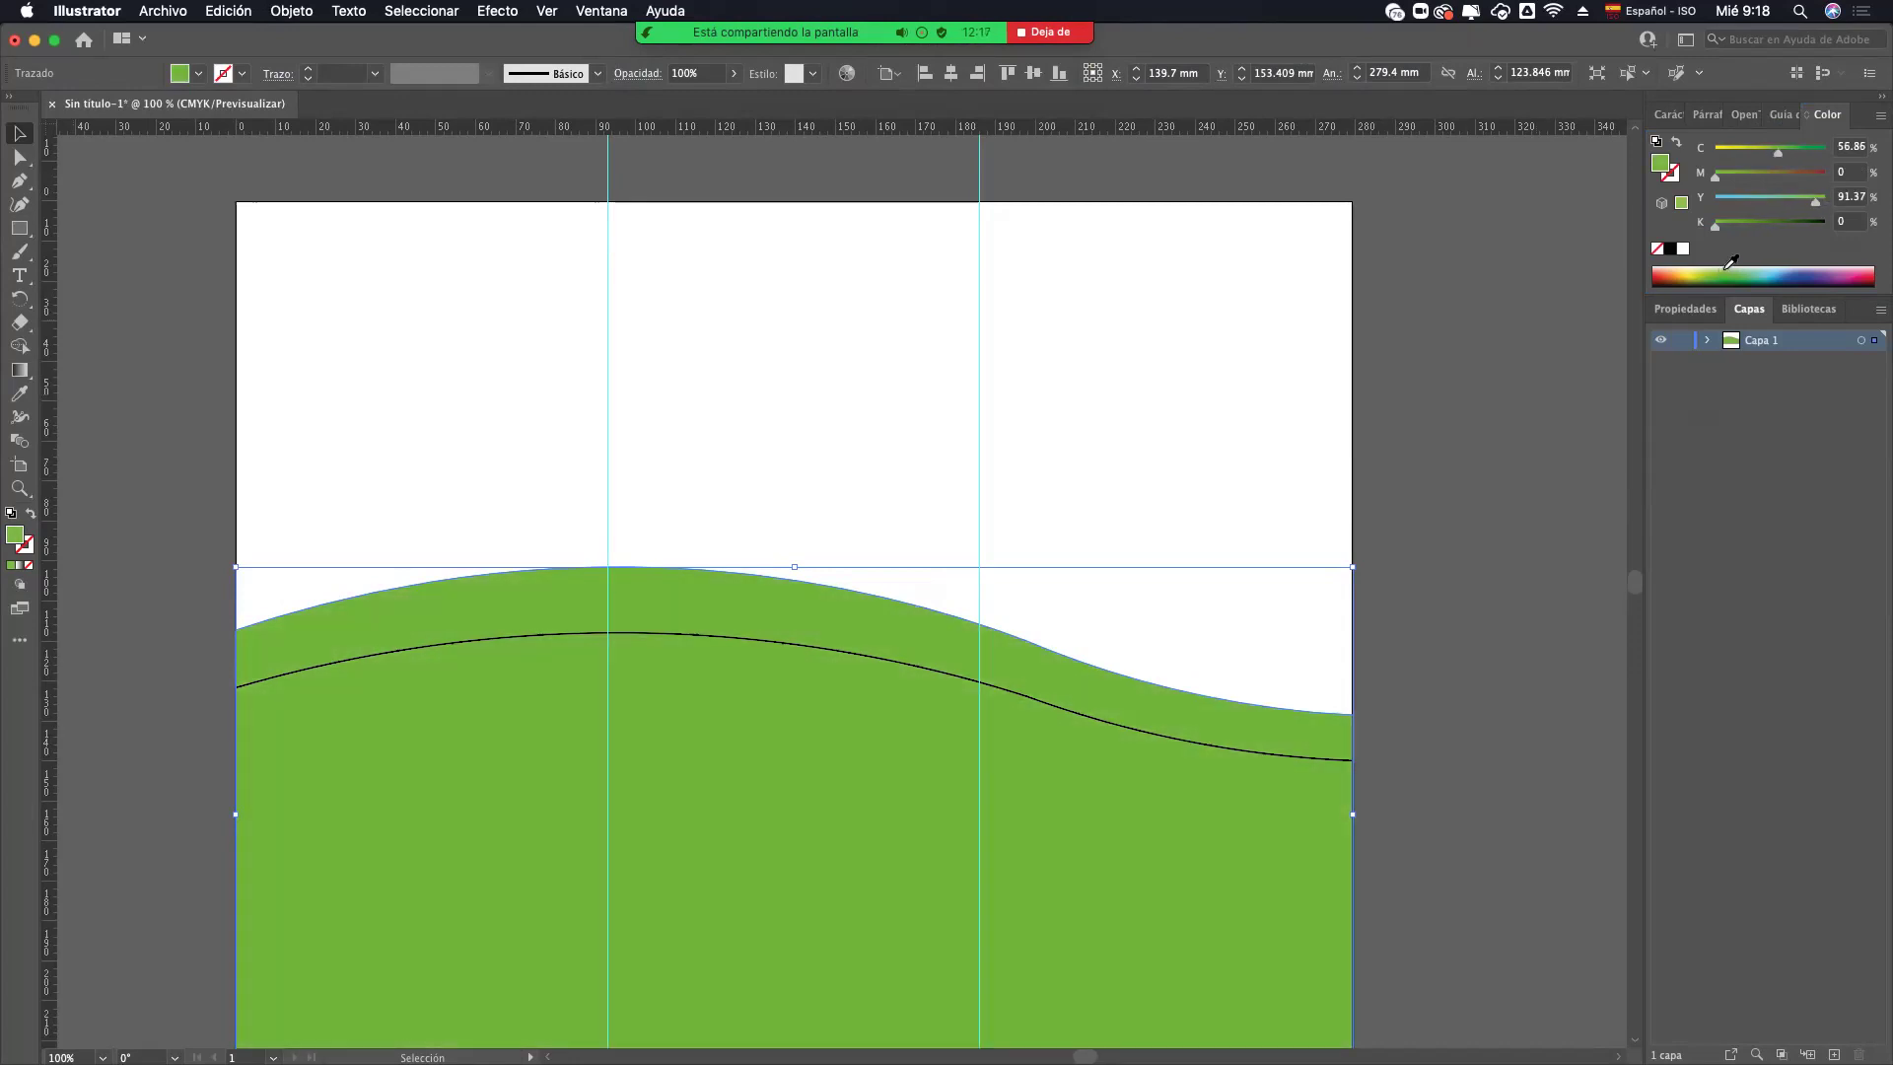
{"action": "left_click_drag", "start_coordinate": [1785, 158], "coordinate": [1773, 159]}
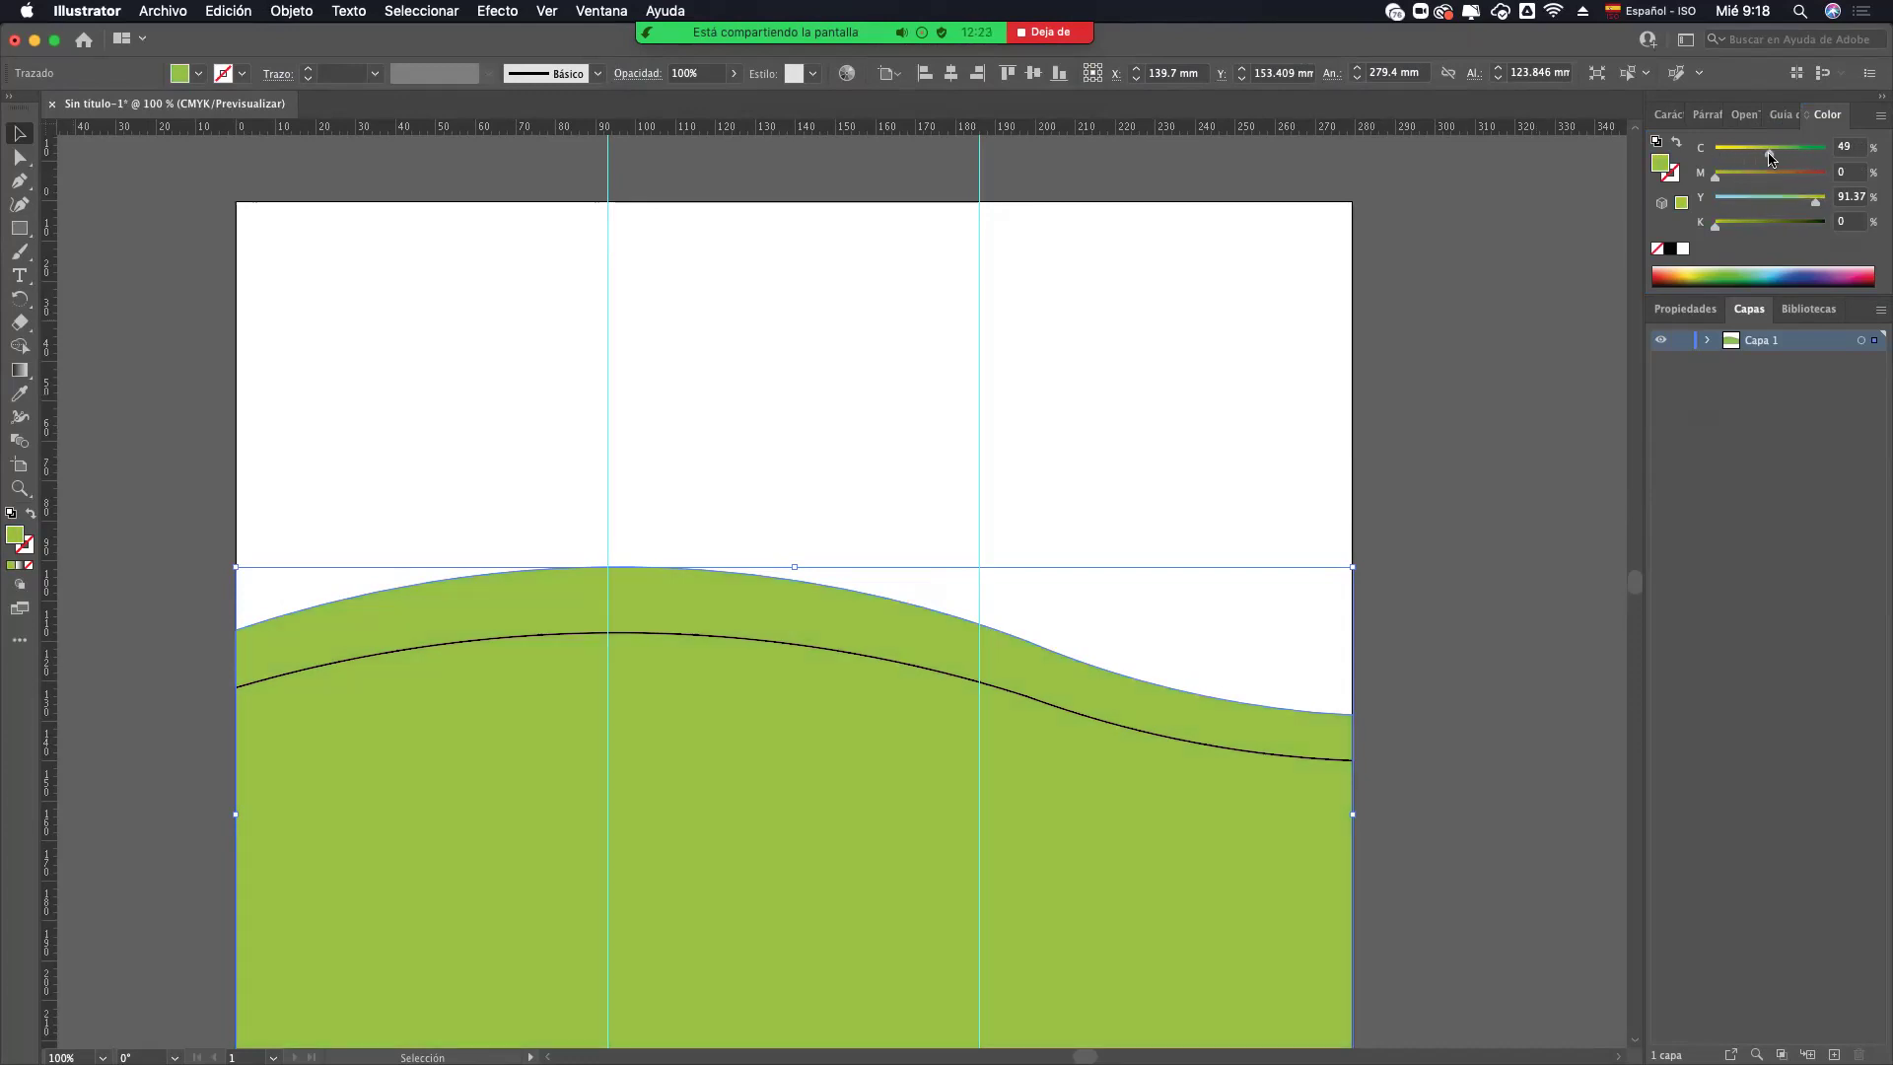
{"action": "left_click_drag", "start_coordinate": [1817, 200], "coordinate": [1826, 200]}
{"action": "left_click", "coordinate": [1747, 268]}
{"action": "left_click", "coordinate": [1732, 266]}
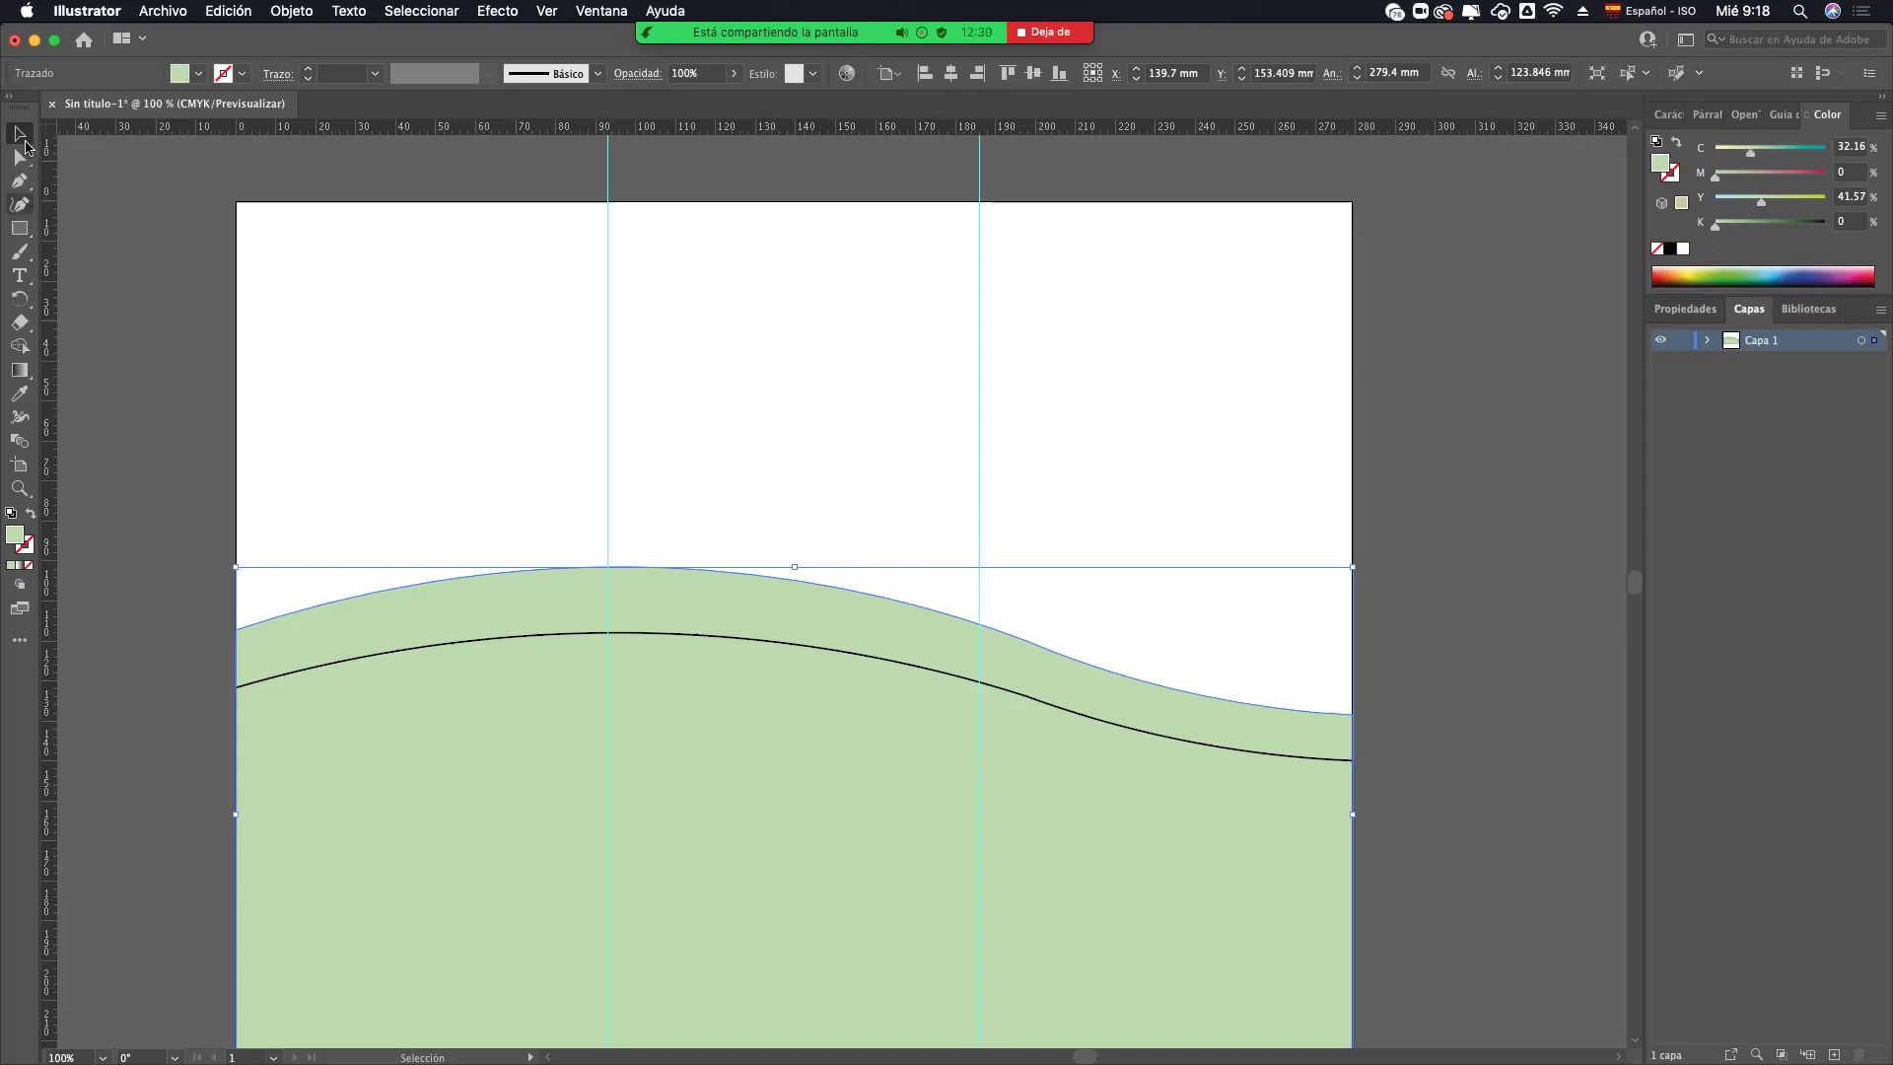
Give the lower wave no outline and a stronger green fill of C 45.1, M 0, Y 76.08, K 0.
{"action": "left_click", "coordinate": [190, 641]}
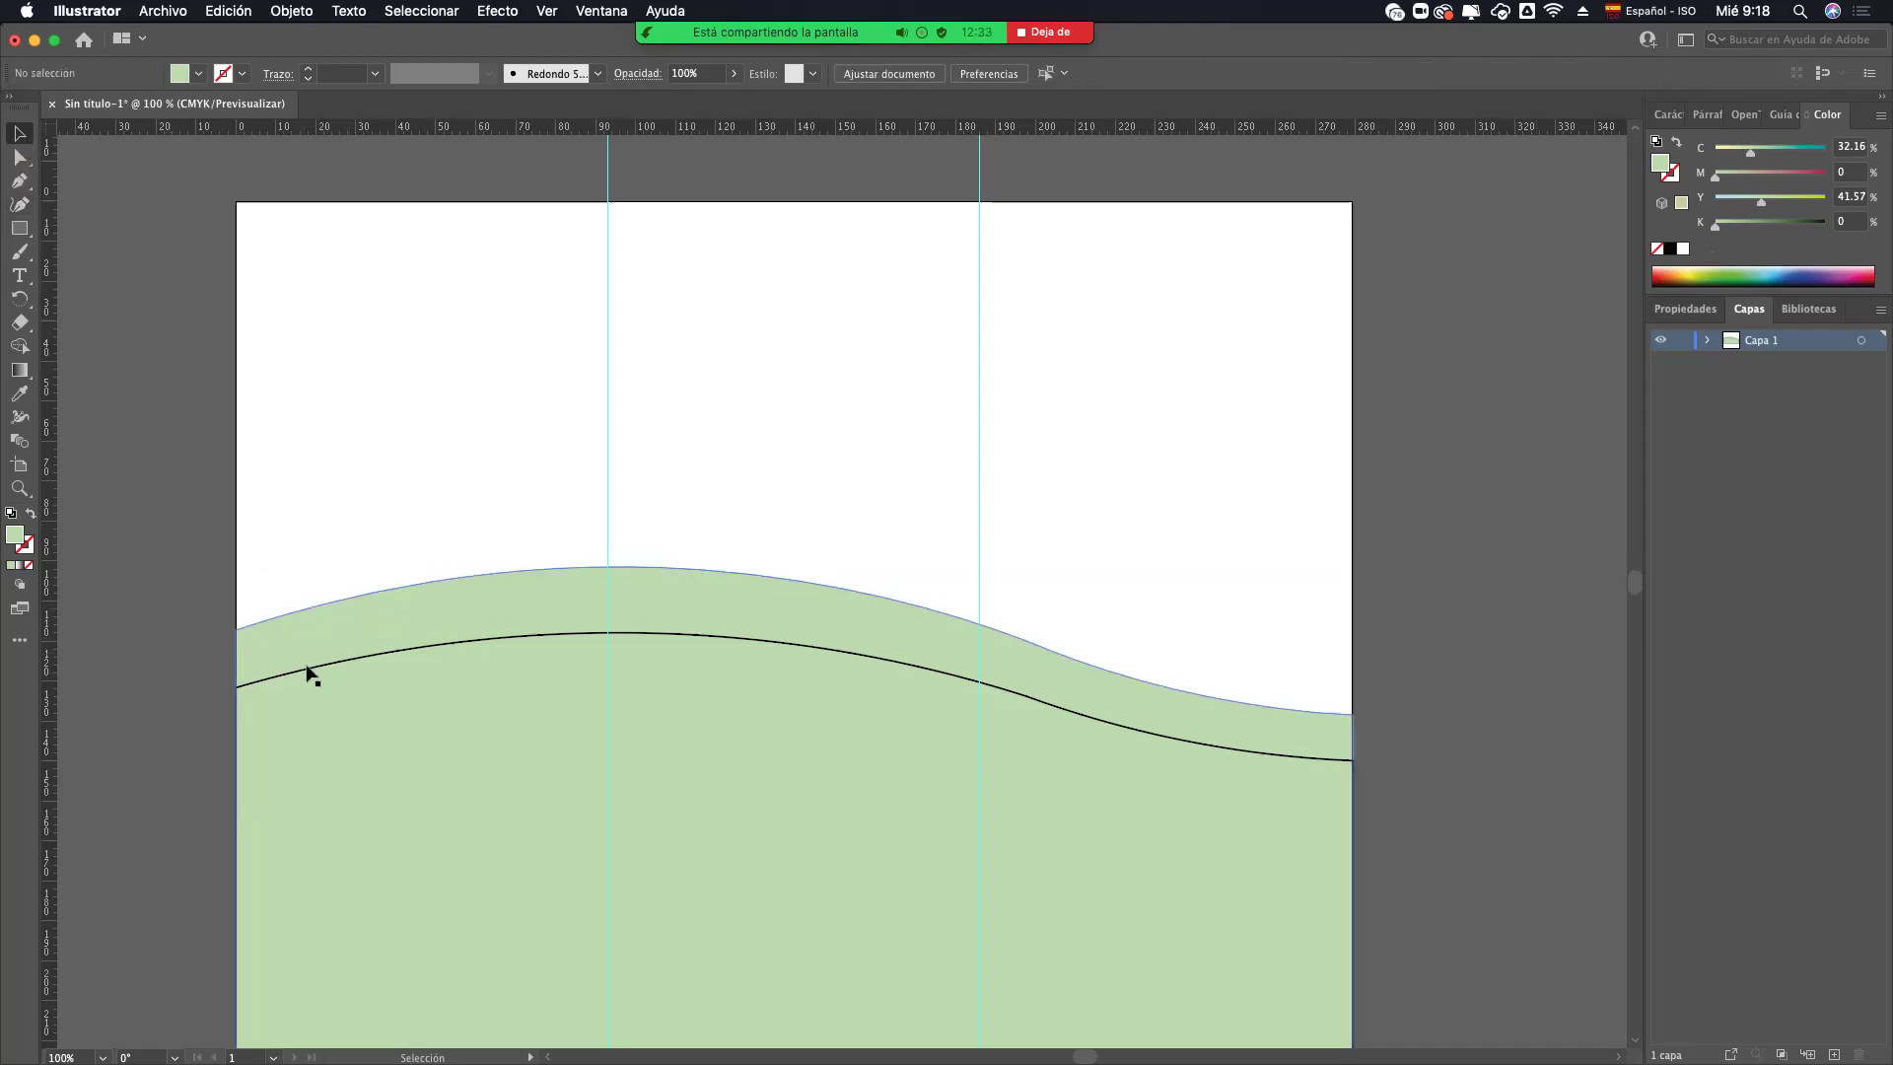
{"action": "left_click", "coordinate": [307, 671]}
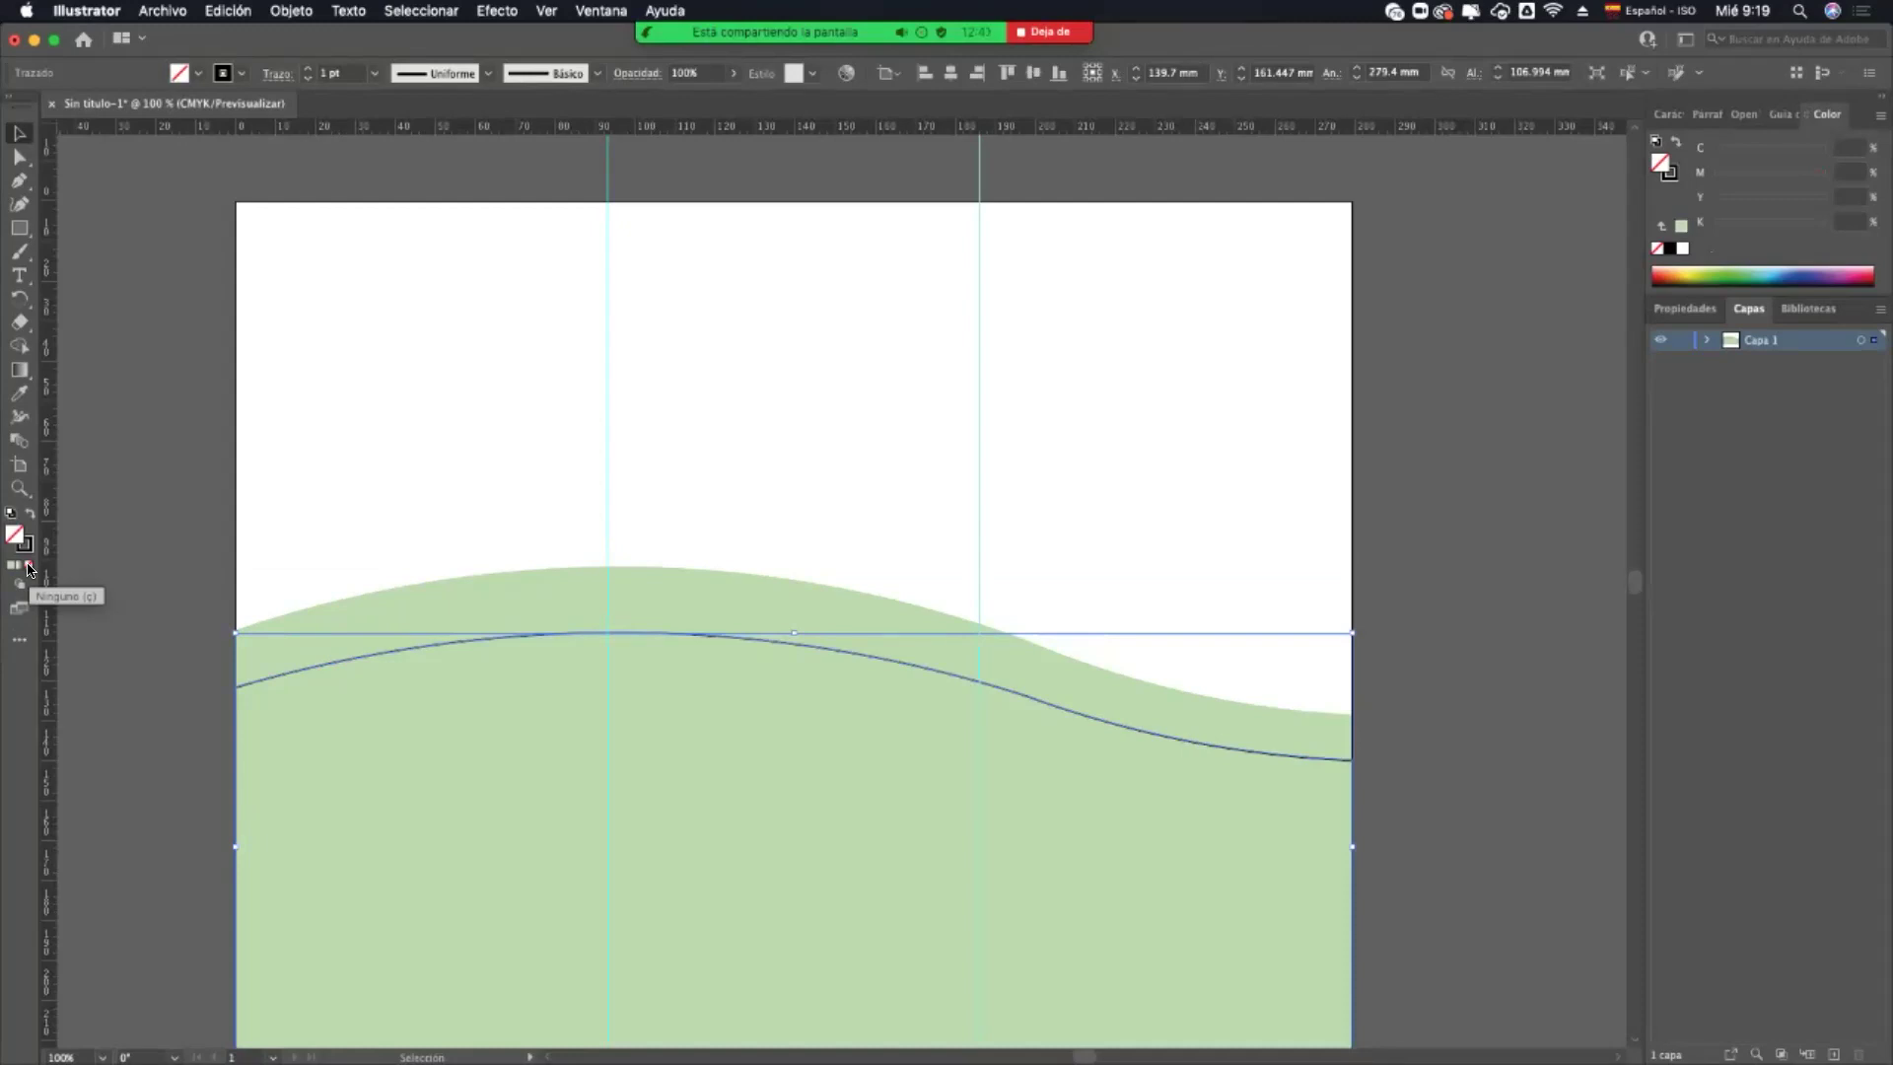
{"action": "left_click", "coordinate": [27, 560]}
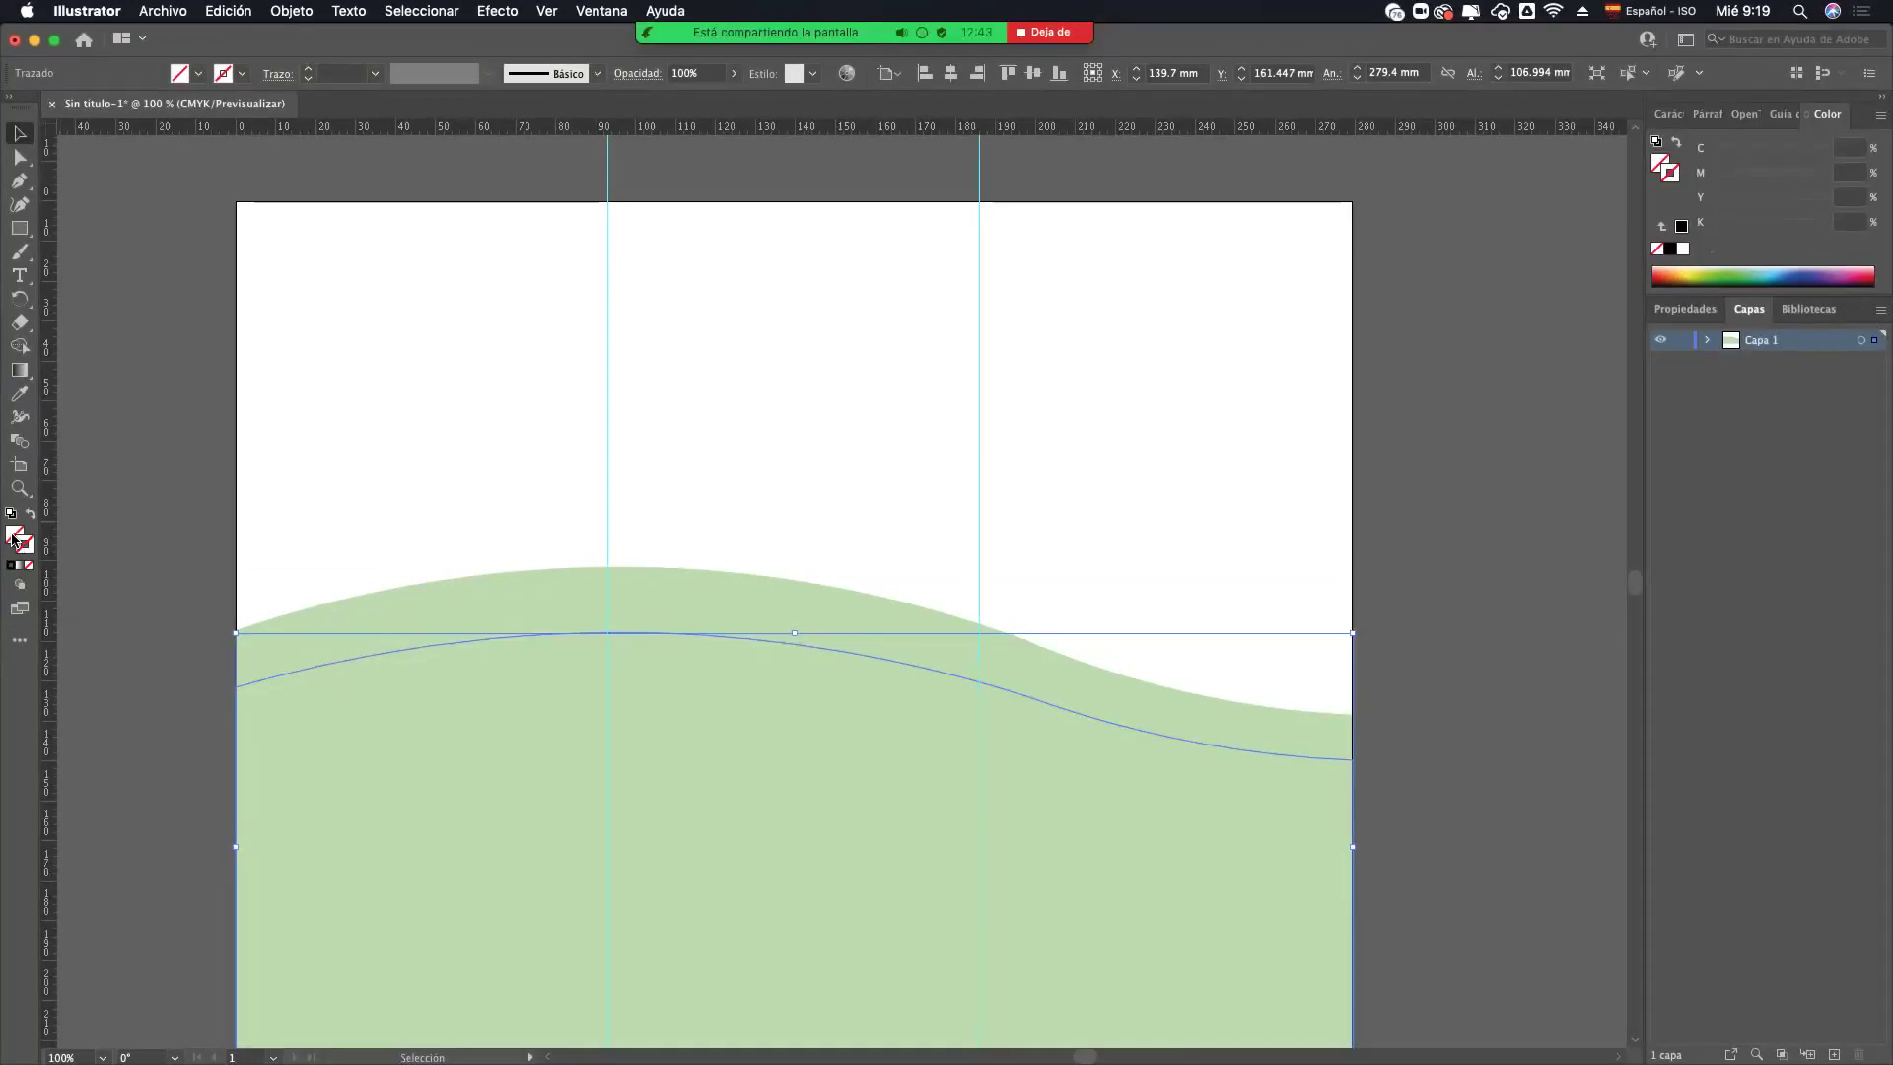
{"action": "left_click", "coordinate": [1714, 269]}
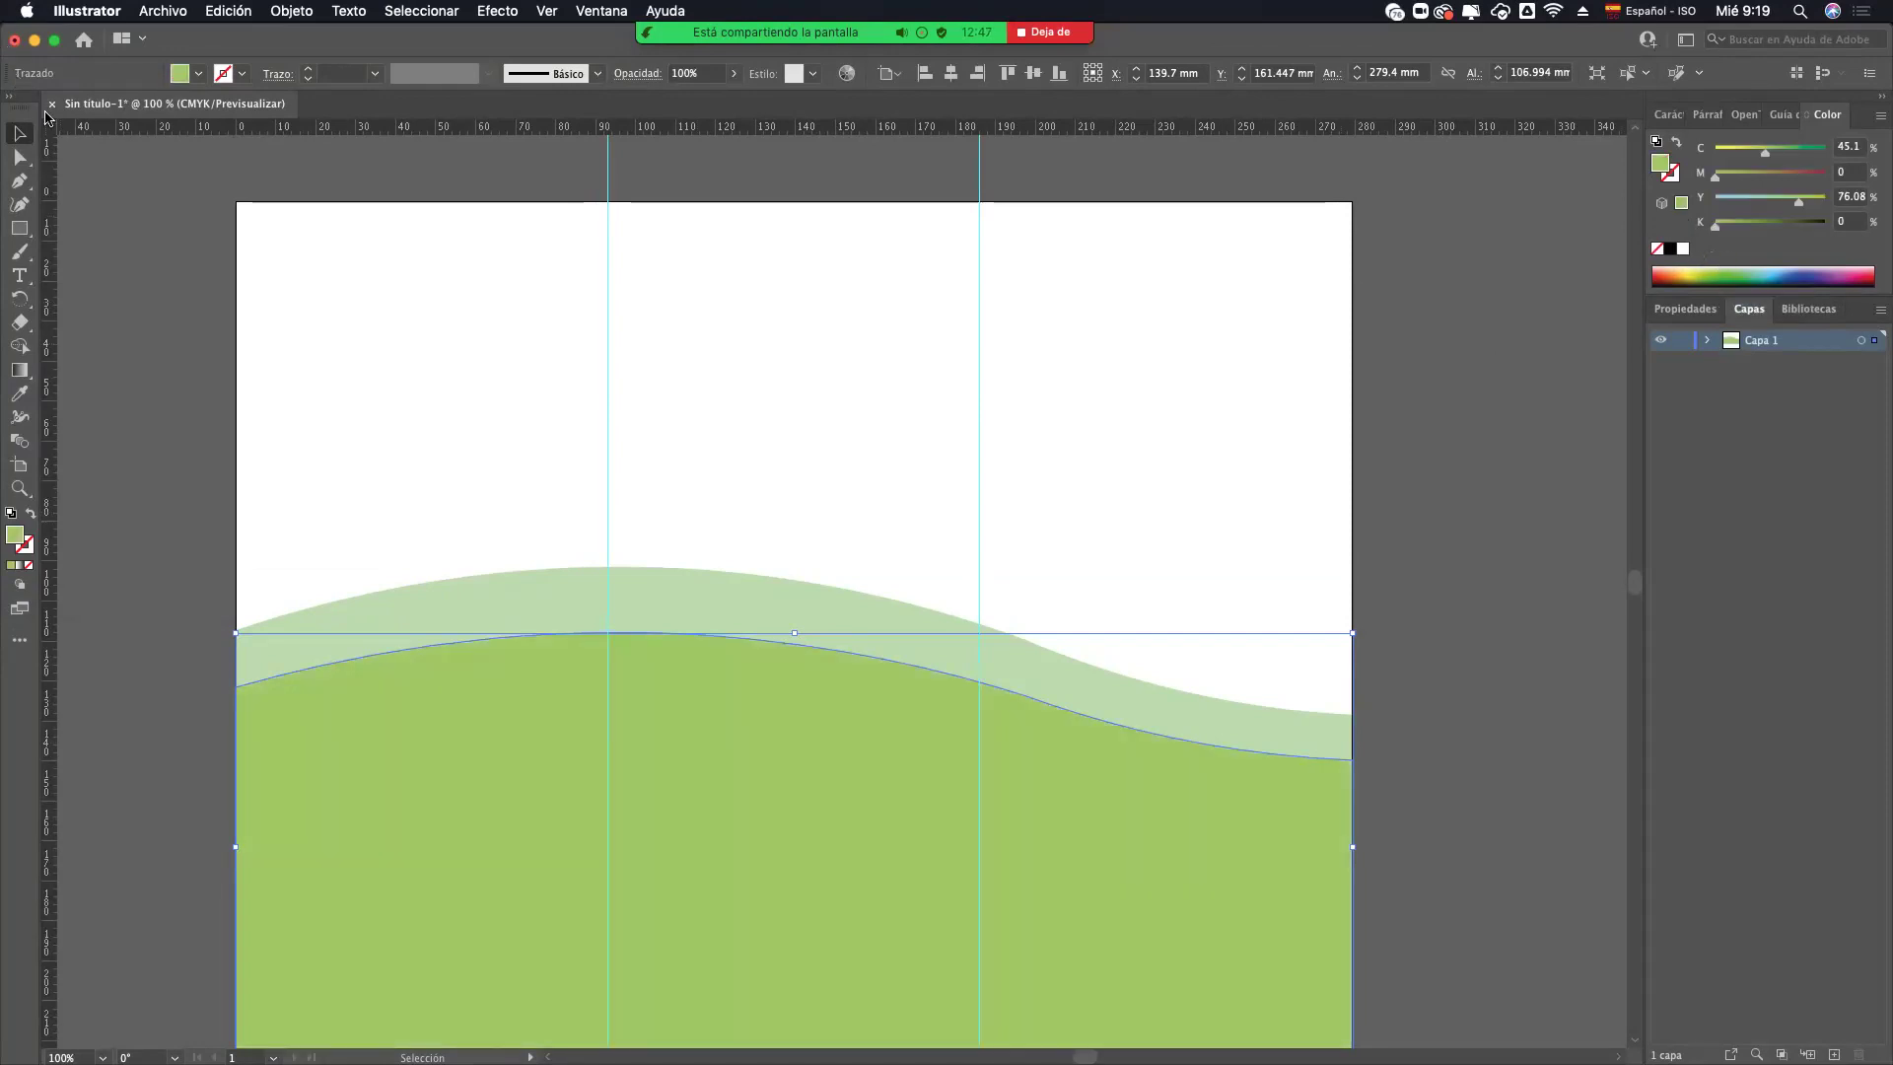
{"action": "left_click", "coordinate": [86, 260]}
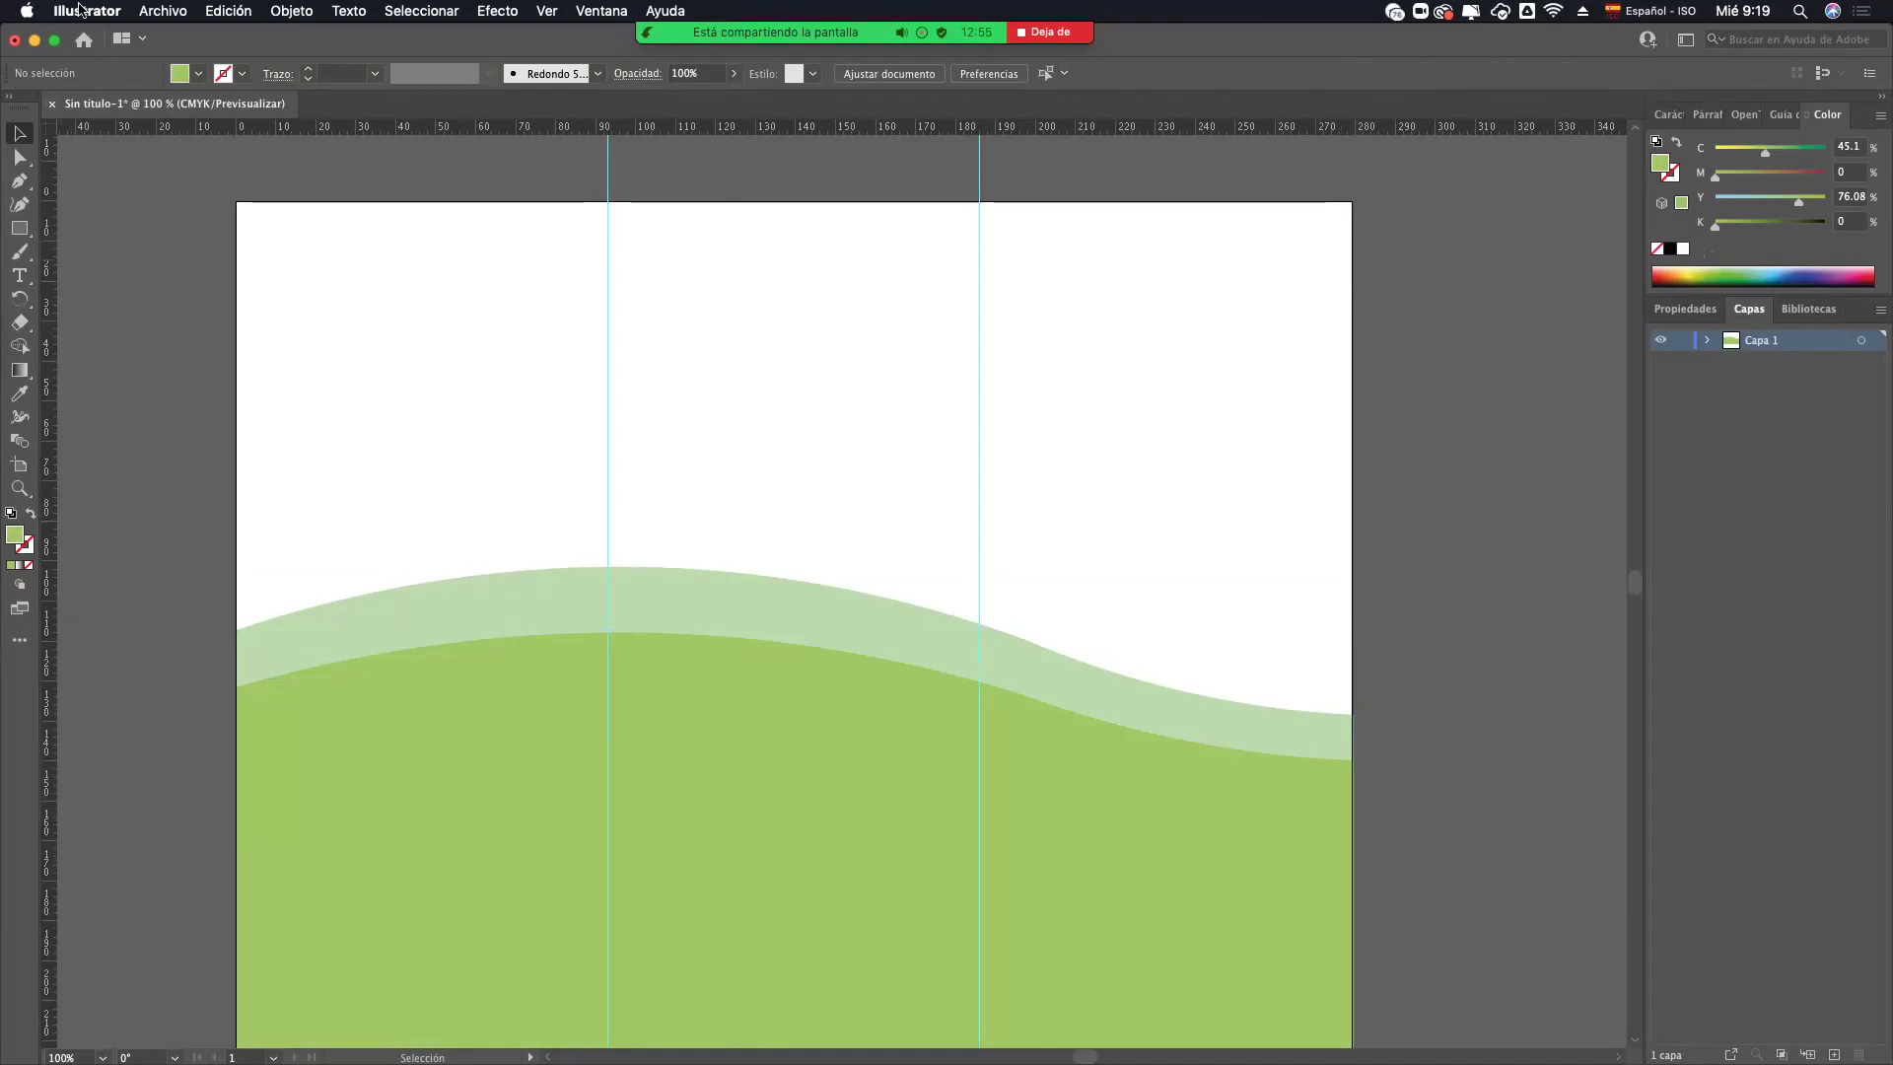
{"action": "left_click", "coordinate": [19, 298]}
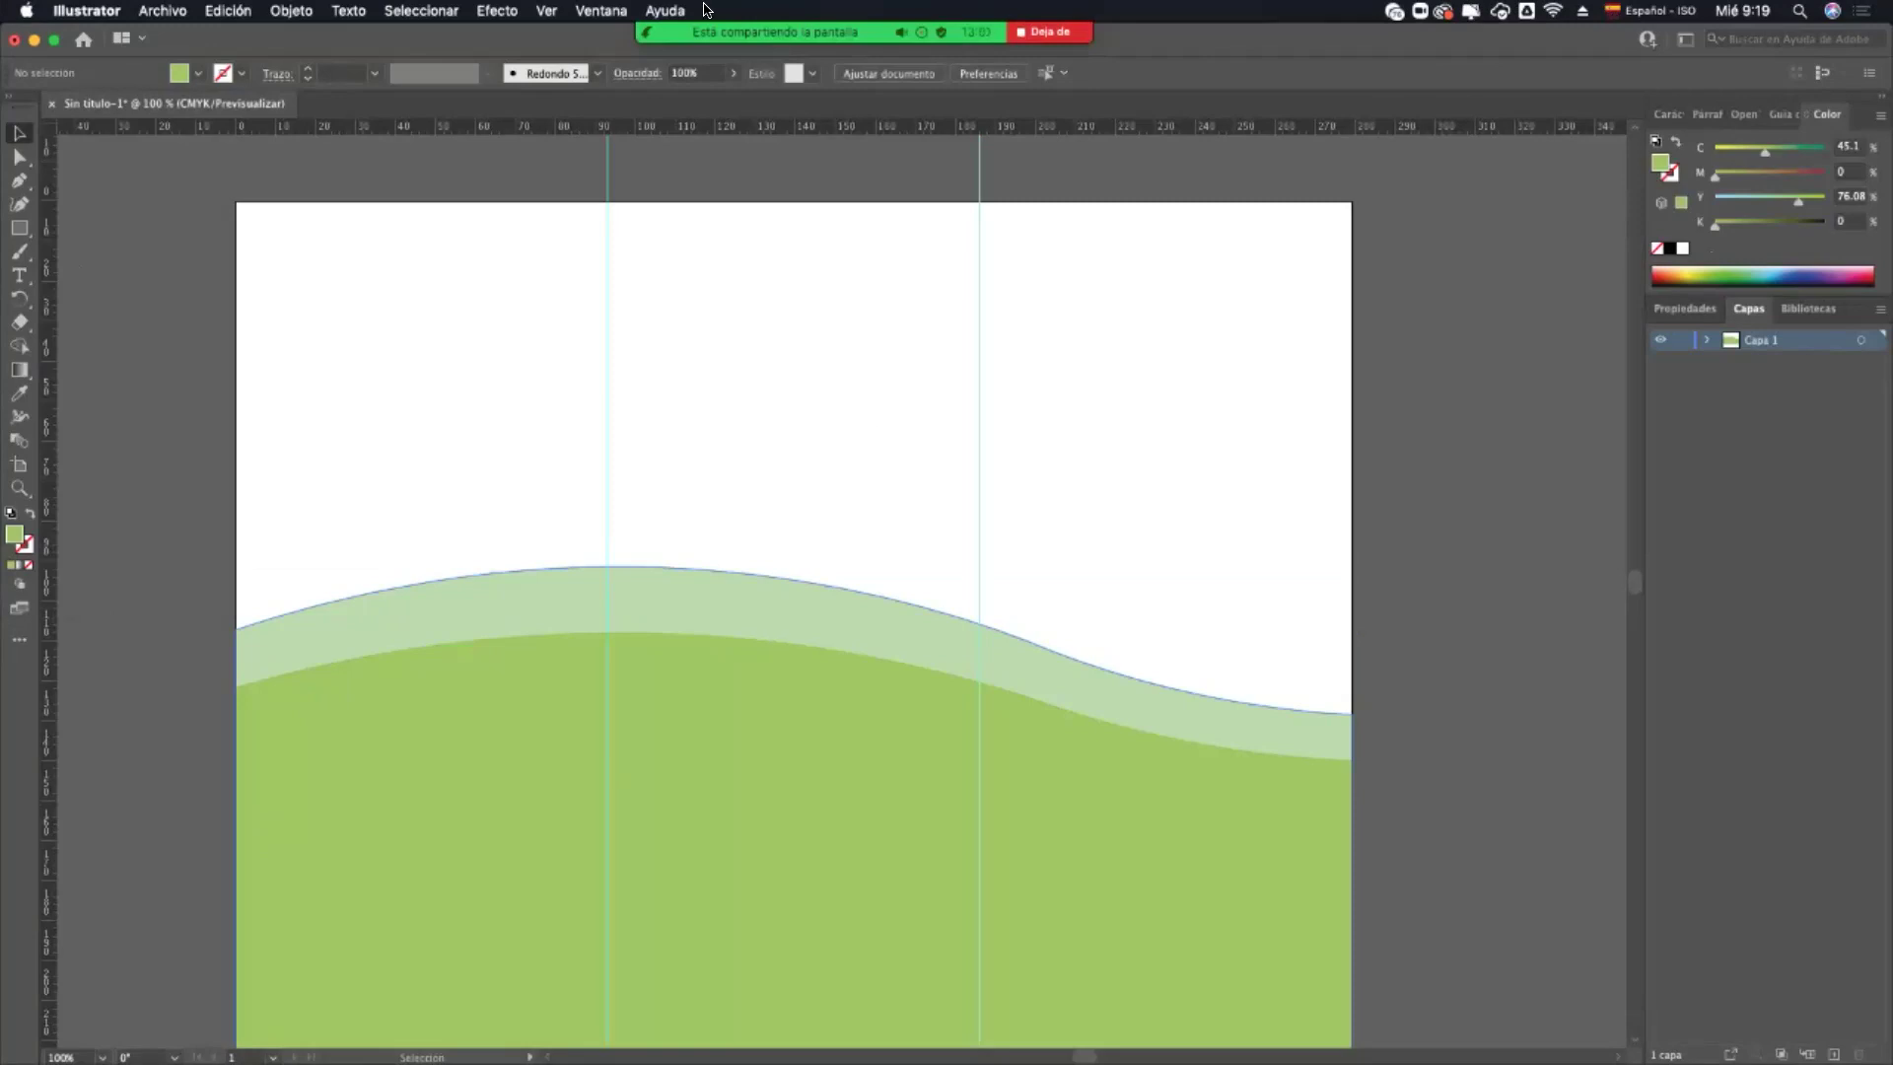
{"action": "mouse_move", "coordinate": [828, 31]}
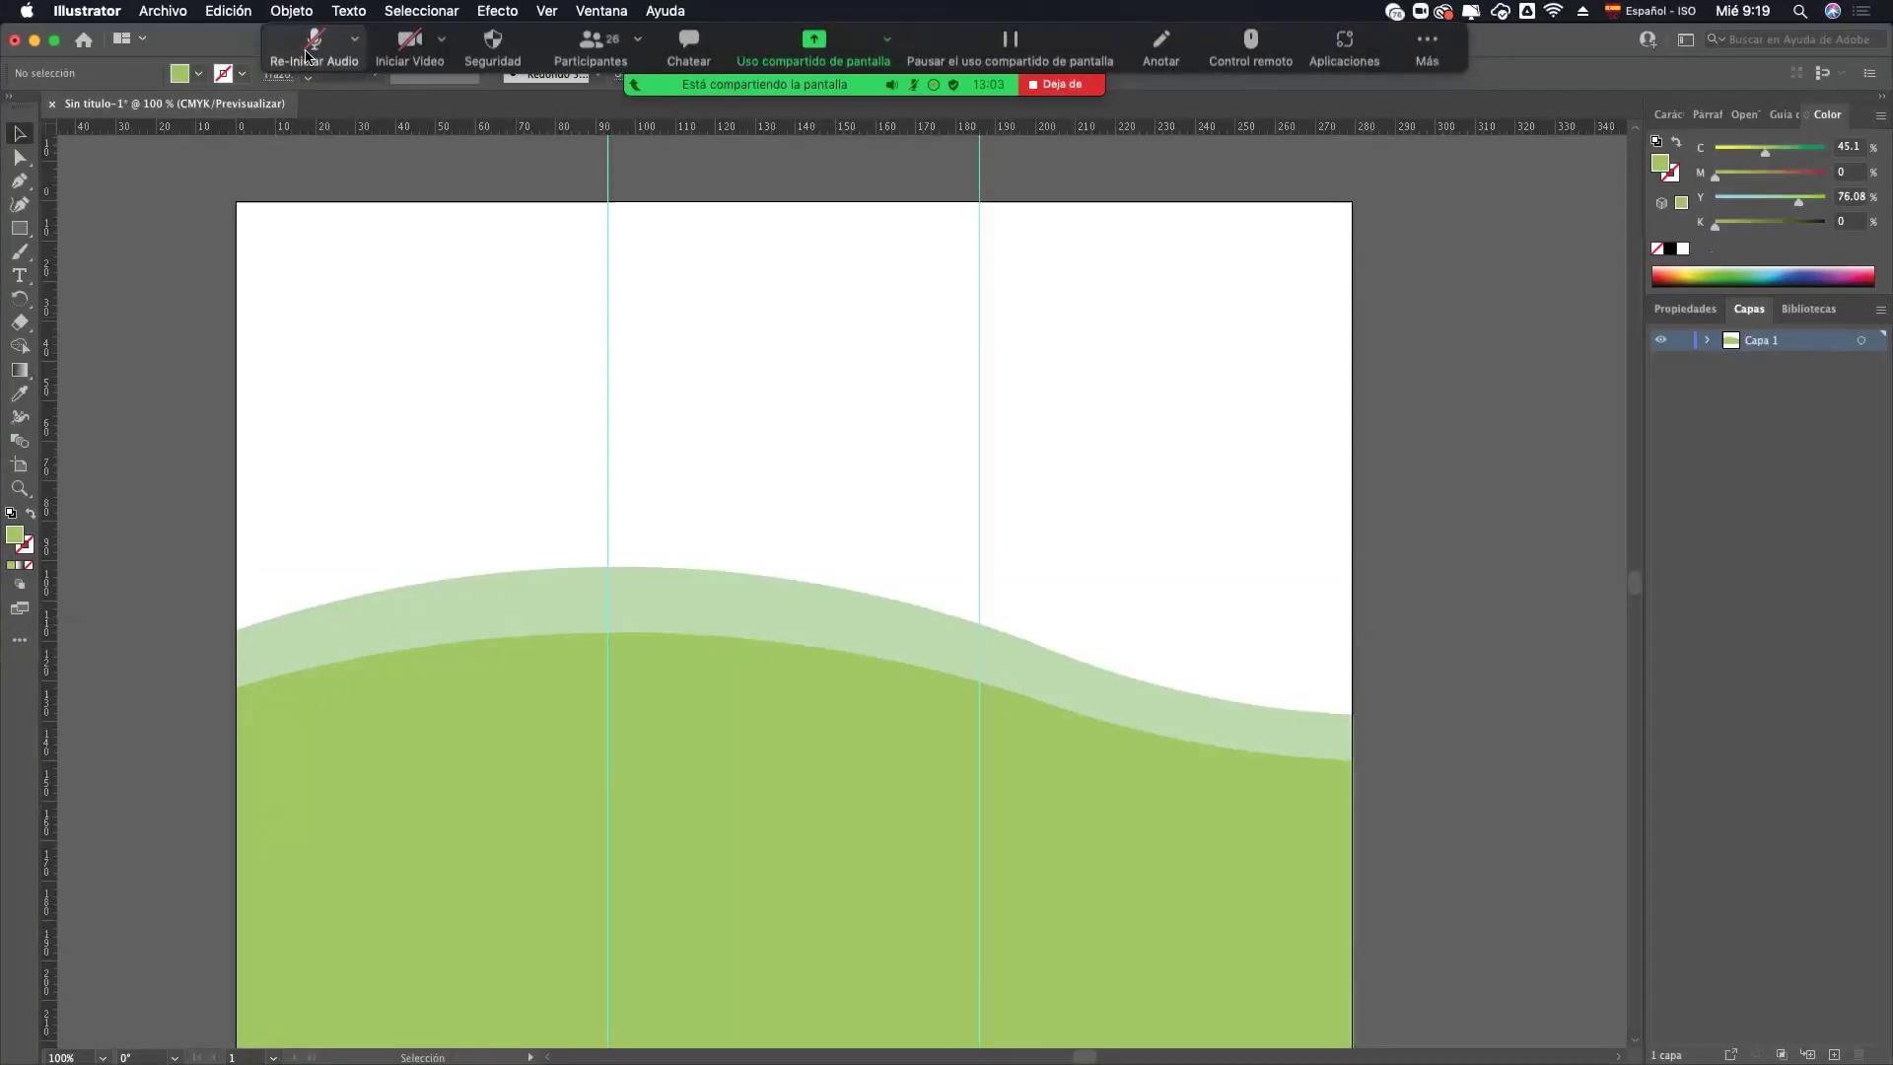
Search Google for 'herbalife' in a new Chrome tab and show the image results.
{"action": "left_click", "coordinate": [323, 44]}
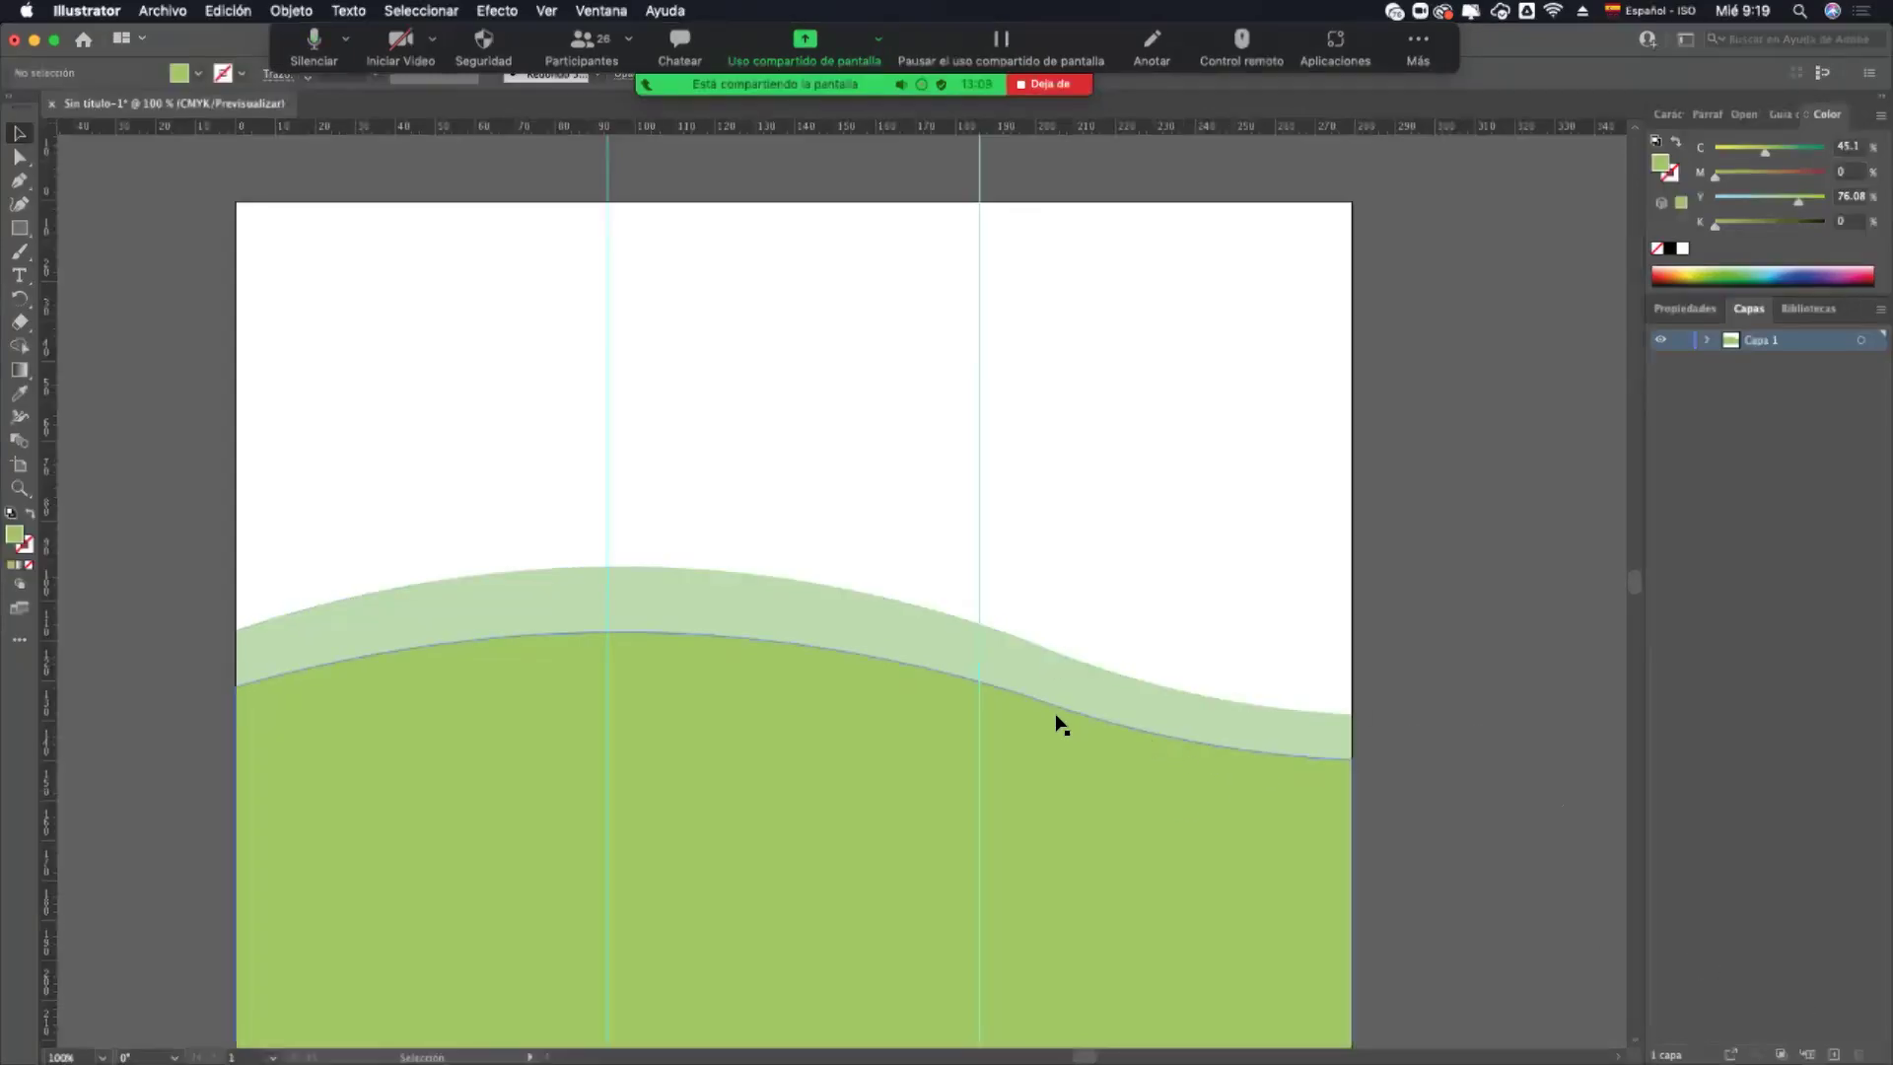
{"action": "mouse_move", "coordinate": [127, 1029]}
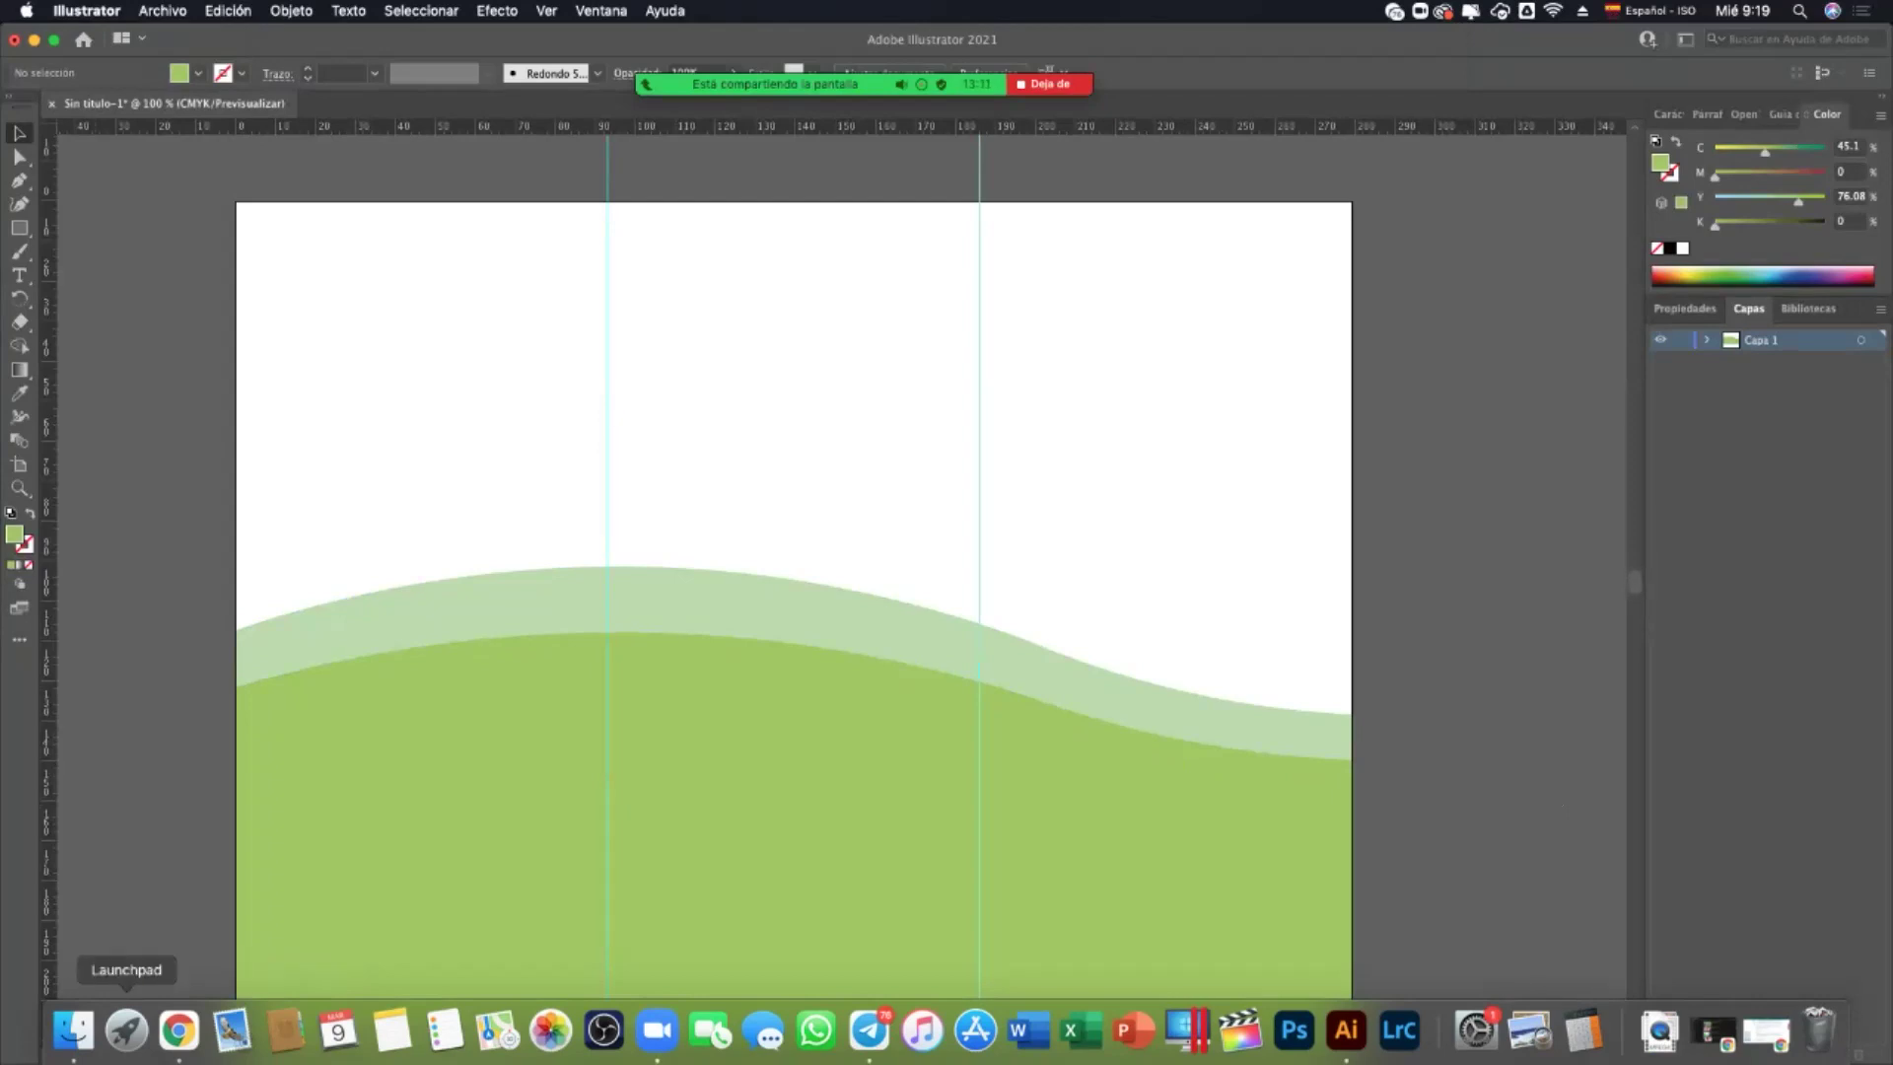
{"action": "left_click", "coordinate": [178, 1031]}
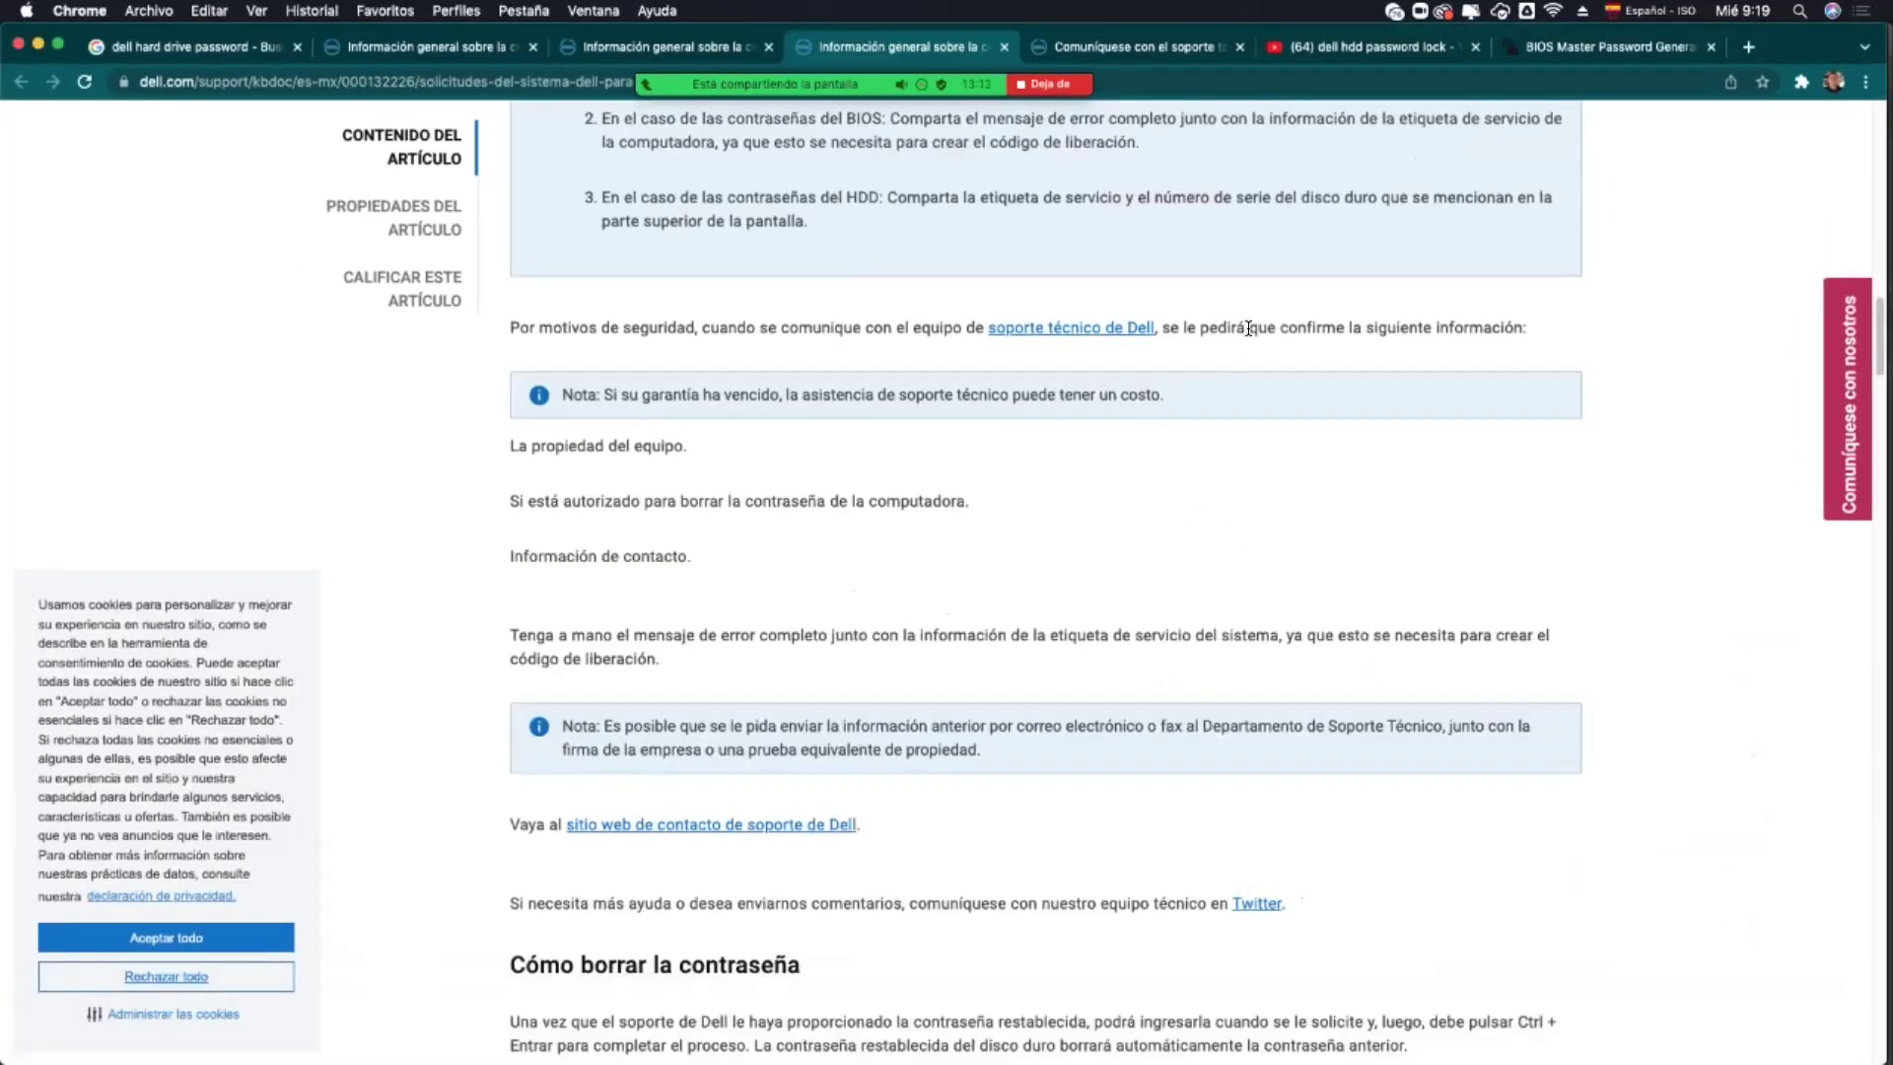
{"action": "left_click", "coordinate": [1748, 48]}
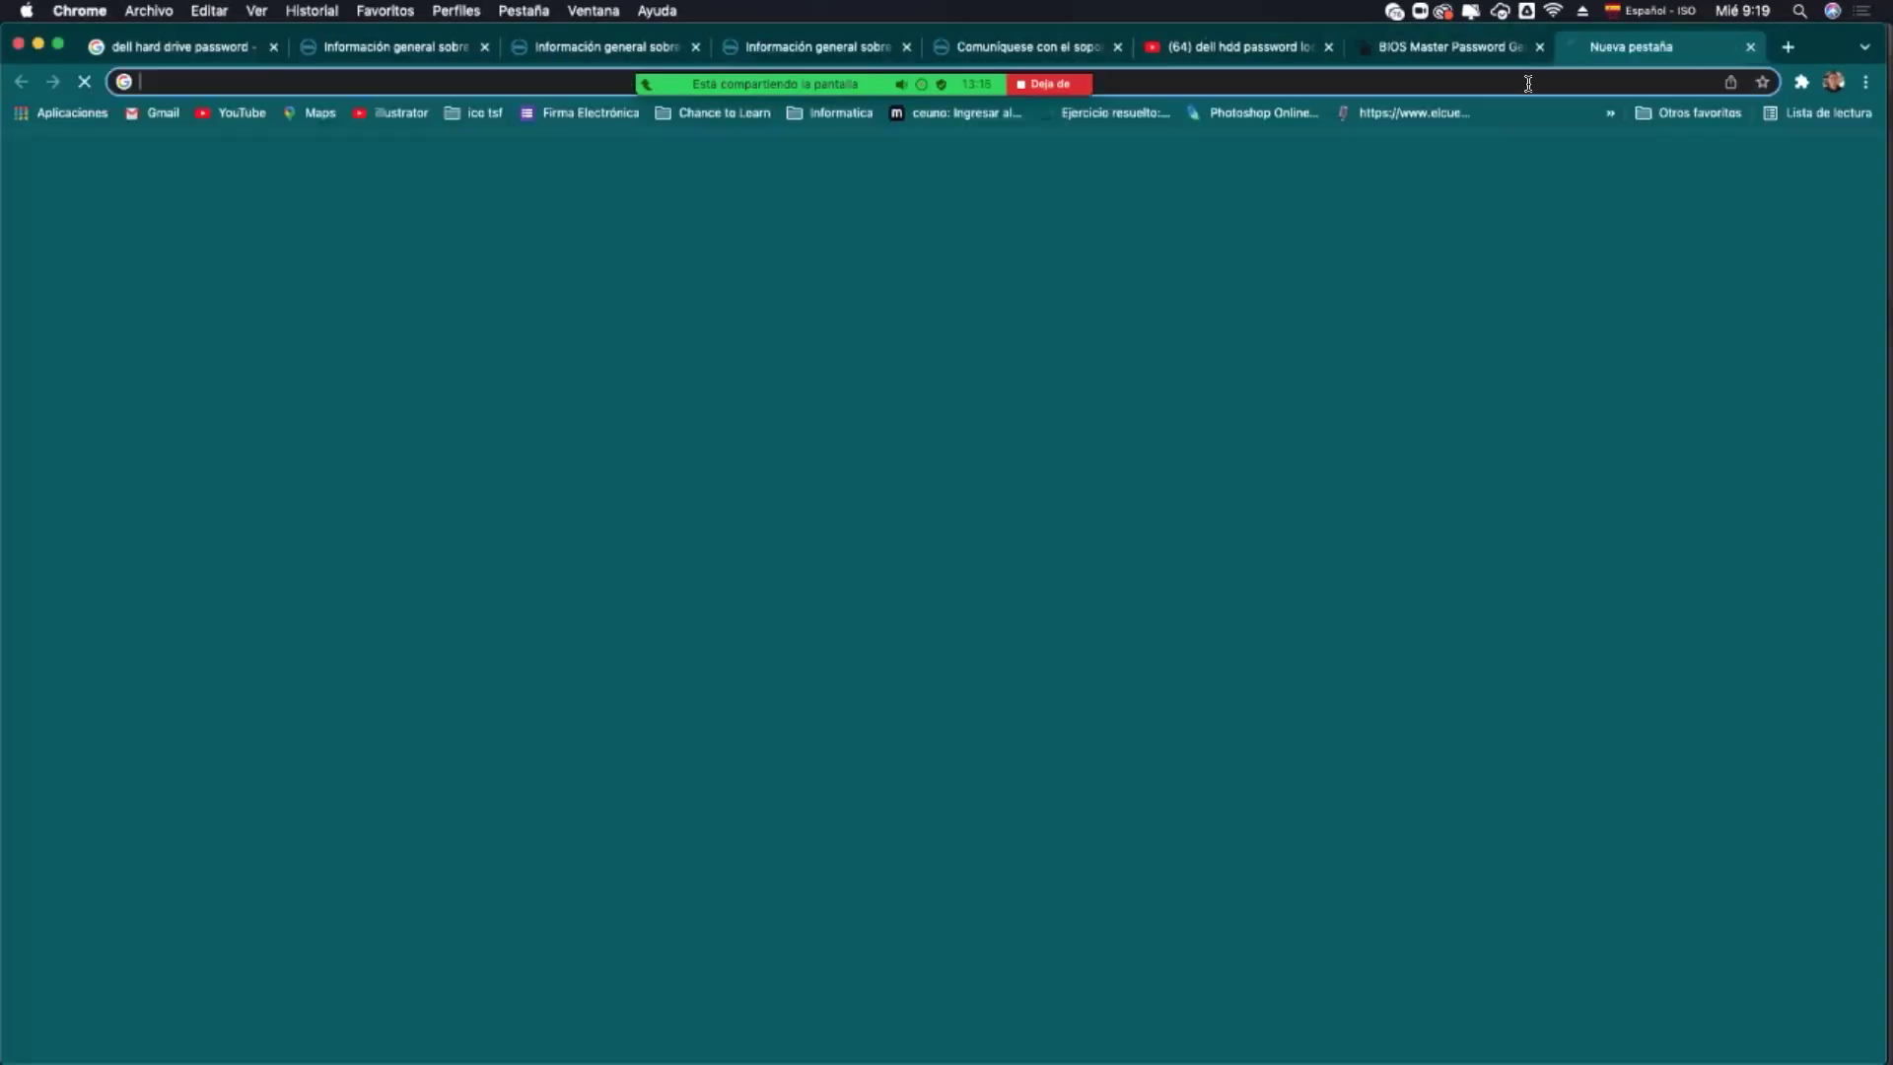
{"action": "type", "text": "herbalife"}
{"action": "key", "text": "Return"}
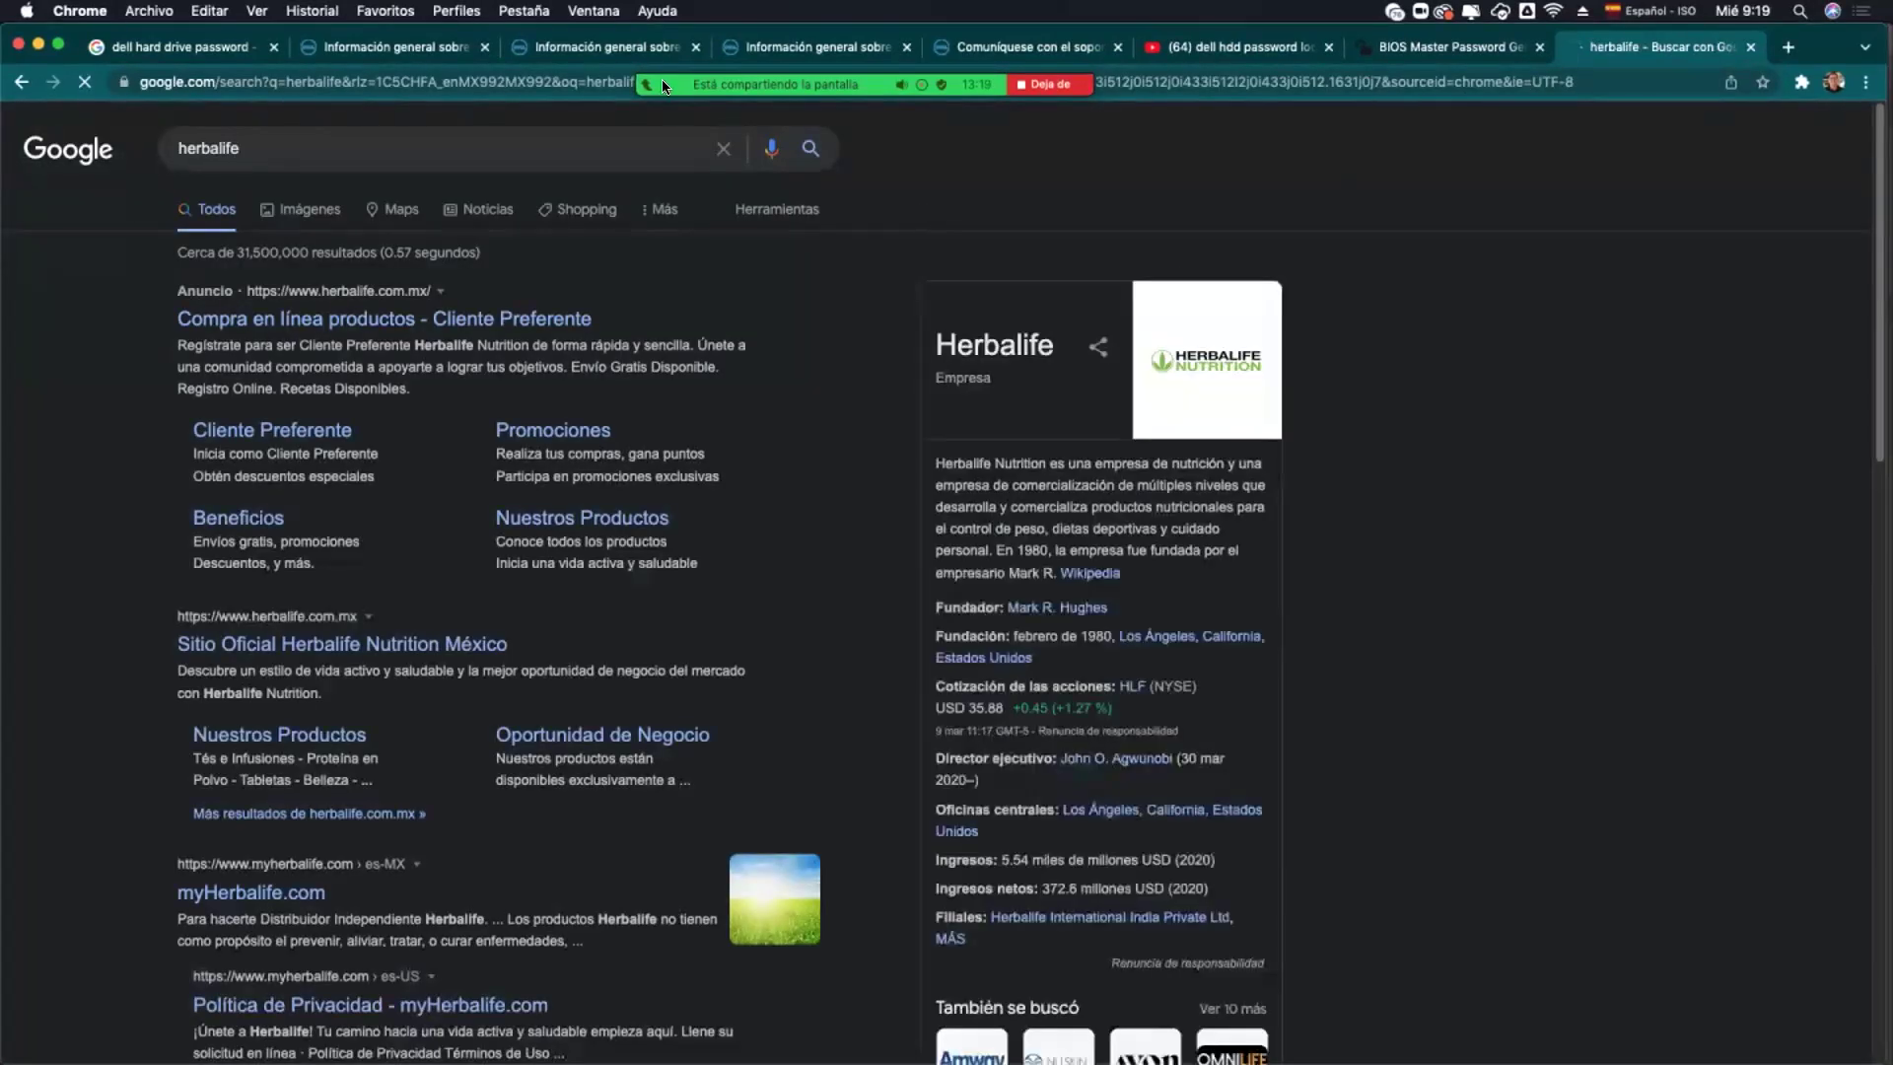
{"action": "left_click", "coordinate": [343, 212]}
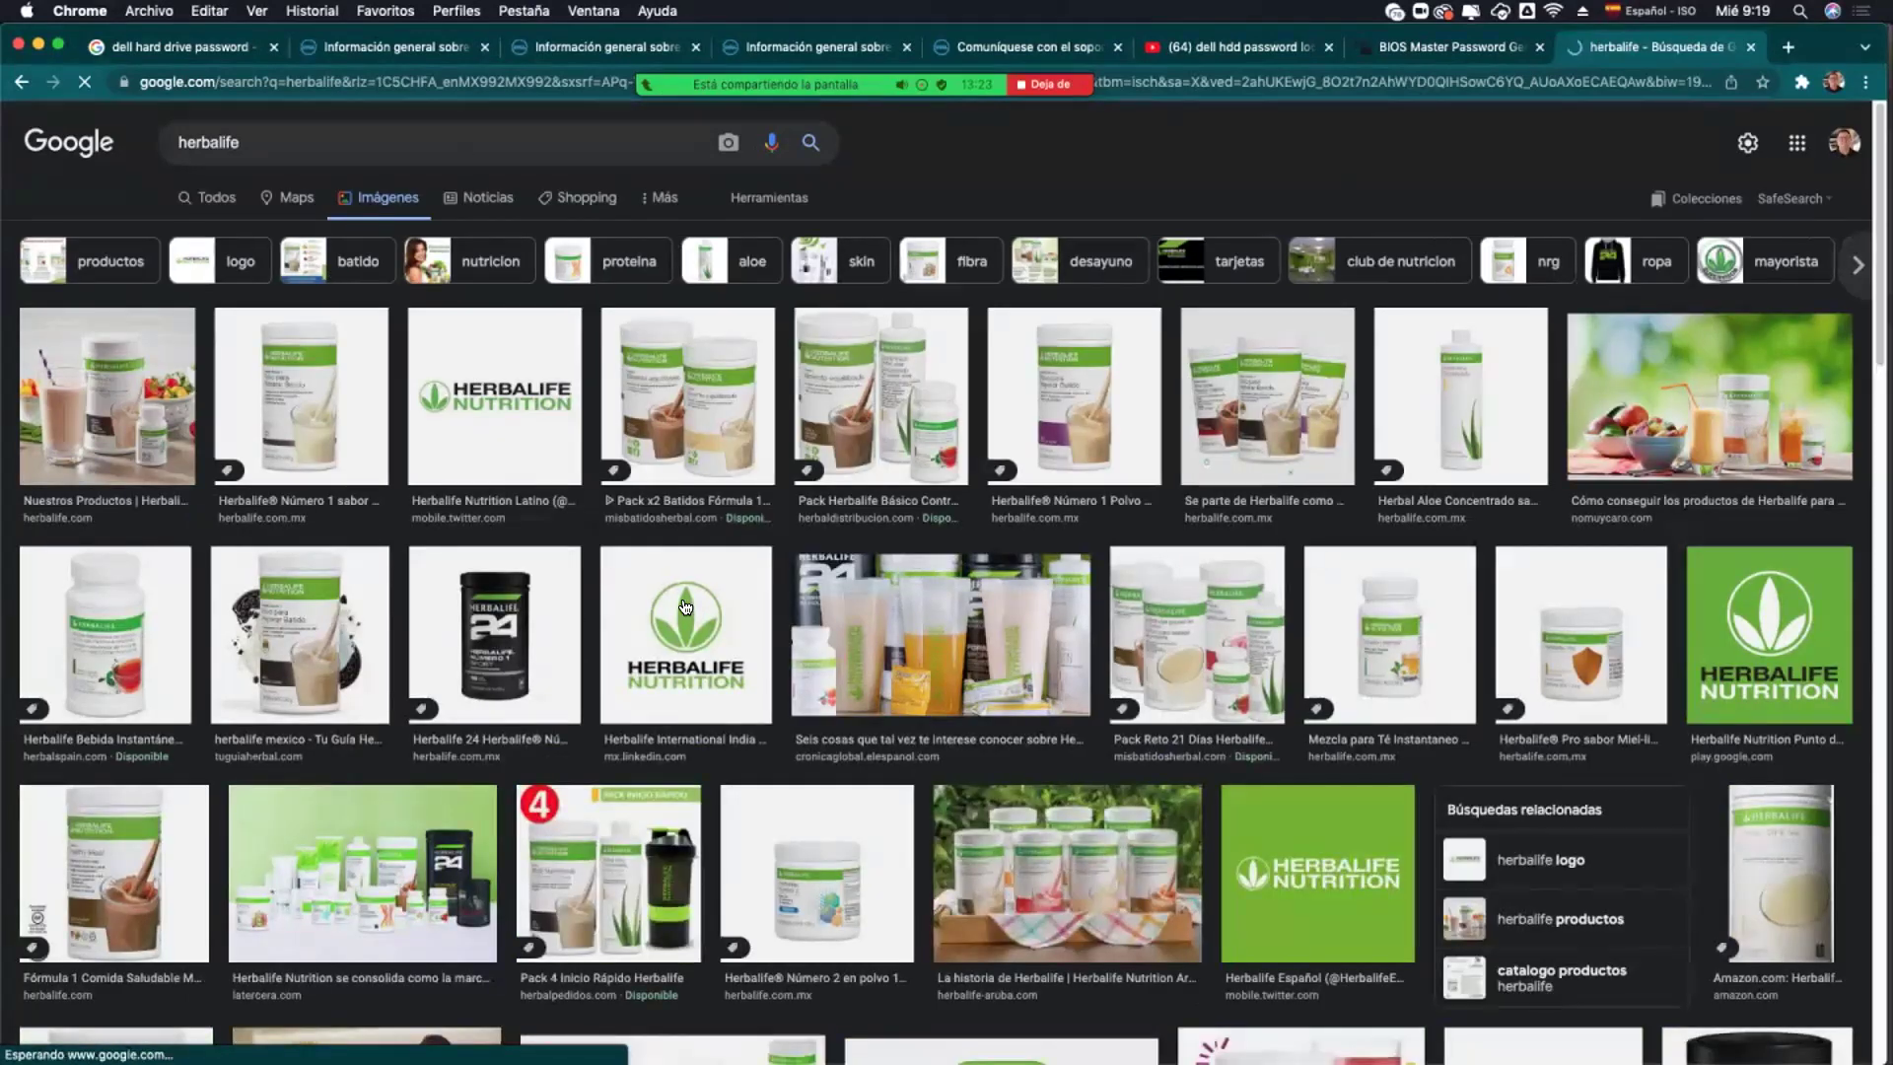
Filter the herbalife image results by colour to Transparentes and browse the cutouts.
{"action": "left_click", "coordinate": [687, 607]}
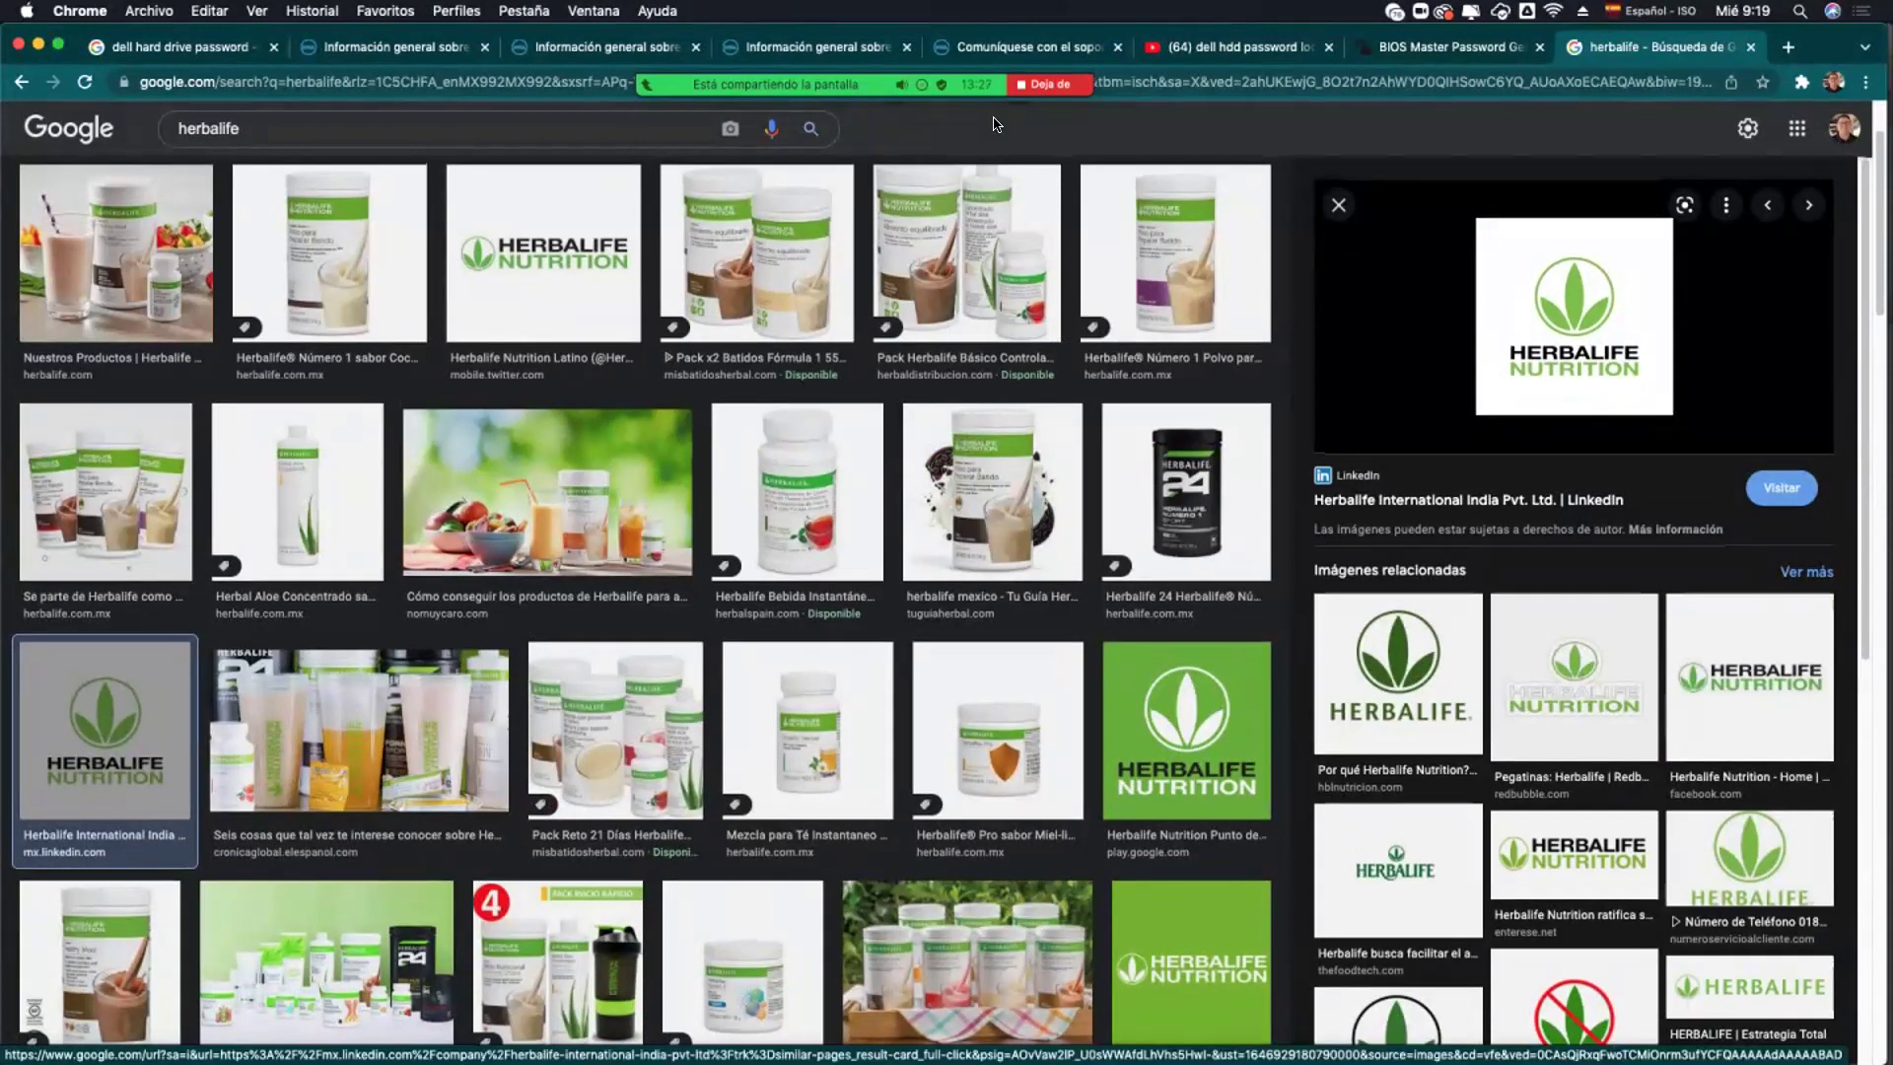
{"action": "scroll", "coordinate": [834, 189], "scroll_direction": "up", "scroll_amount": 3}
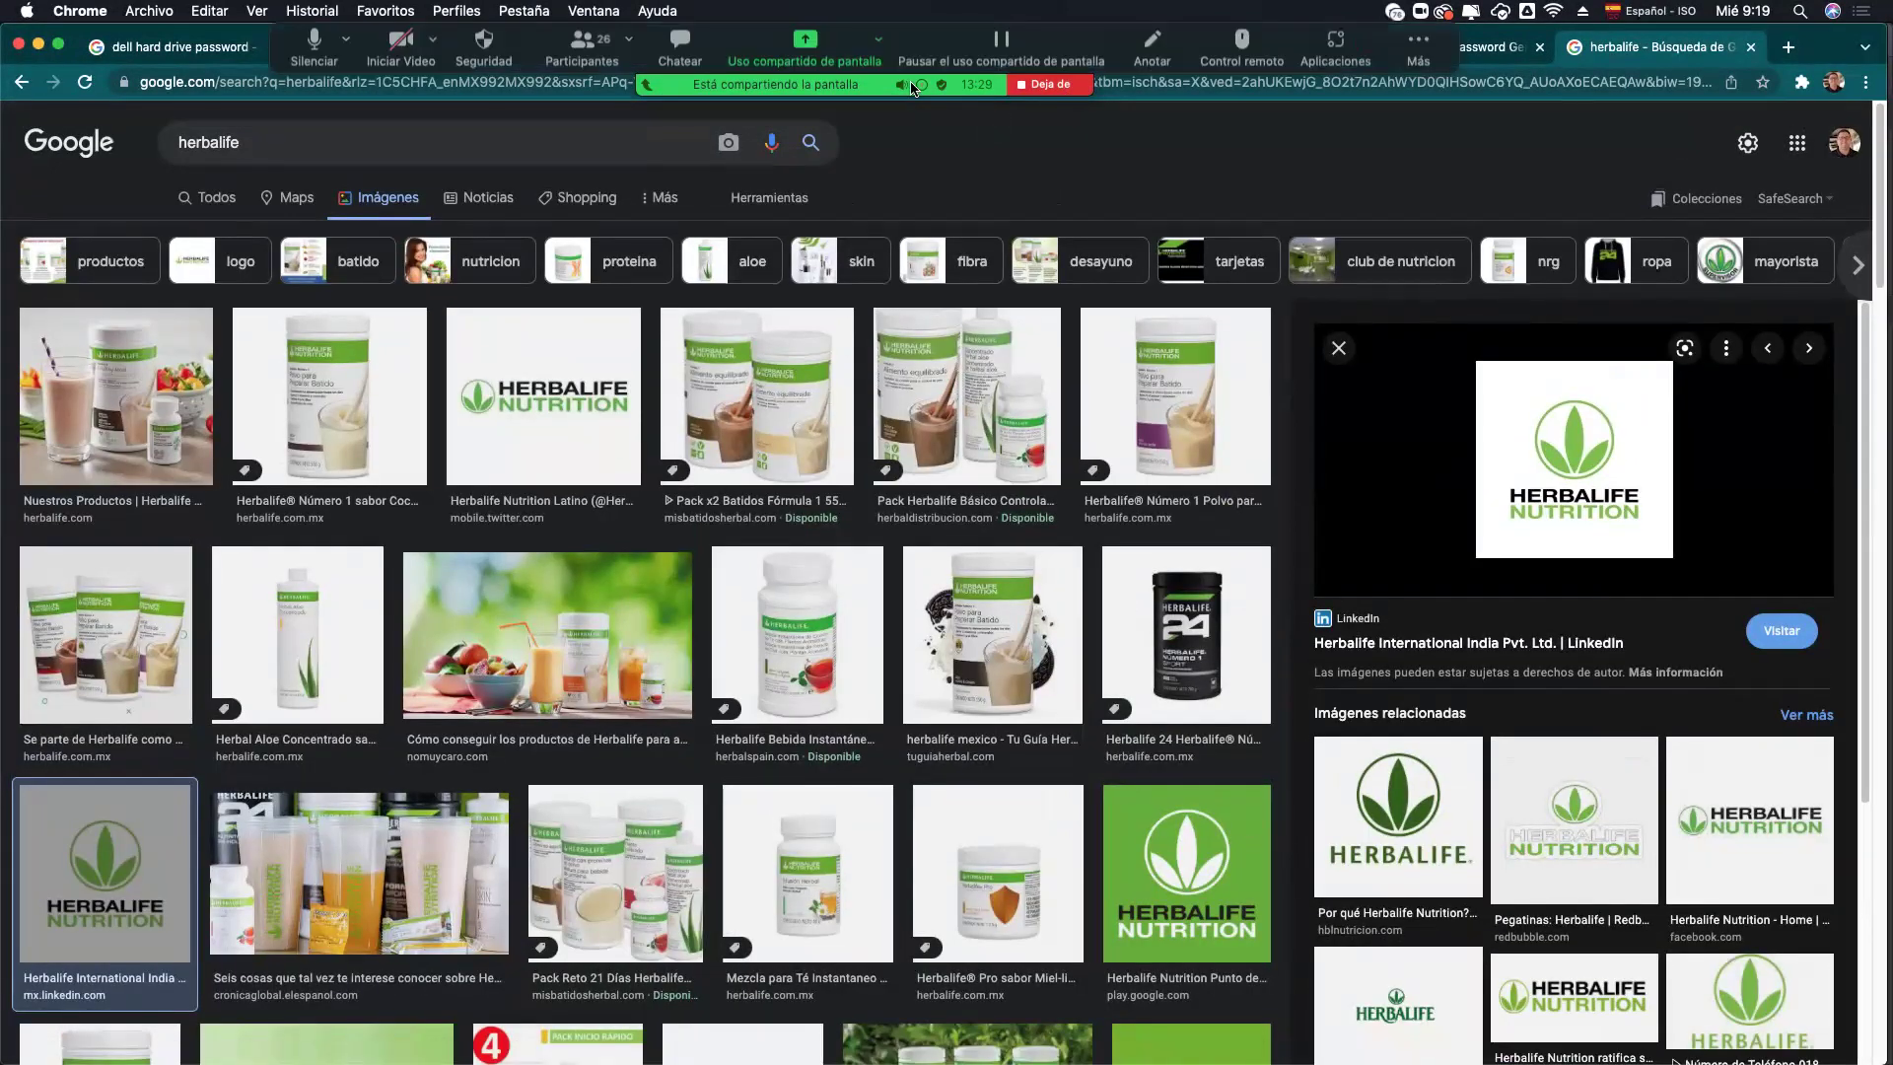
{"action": "mouse_move", "coordinate": [769, 84]}
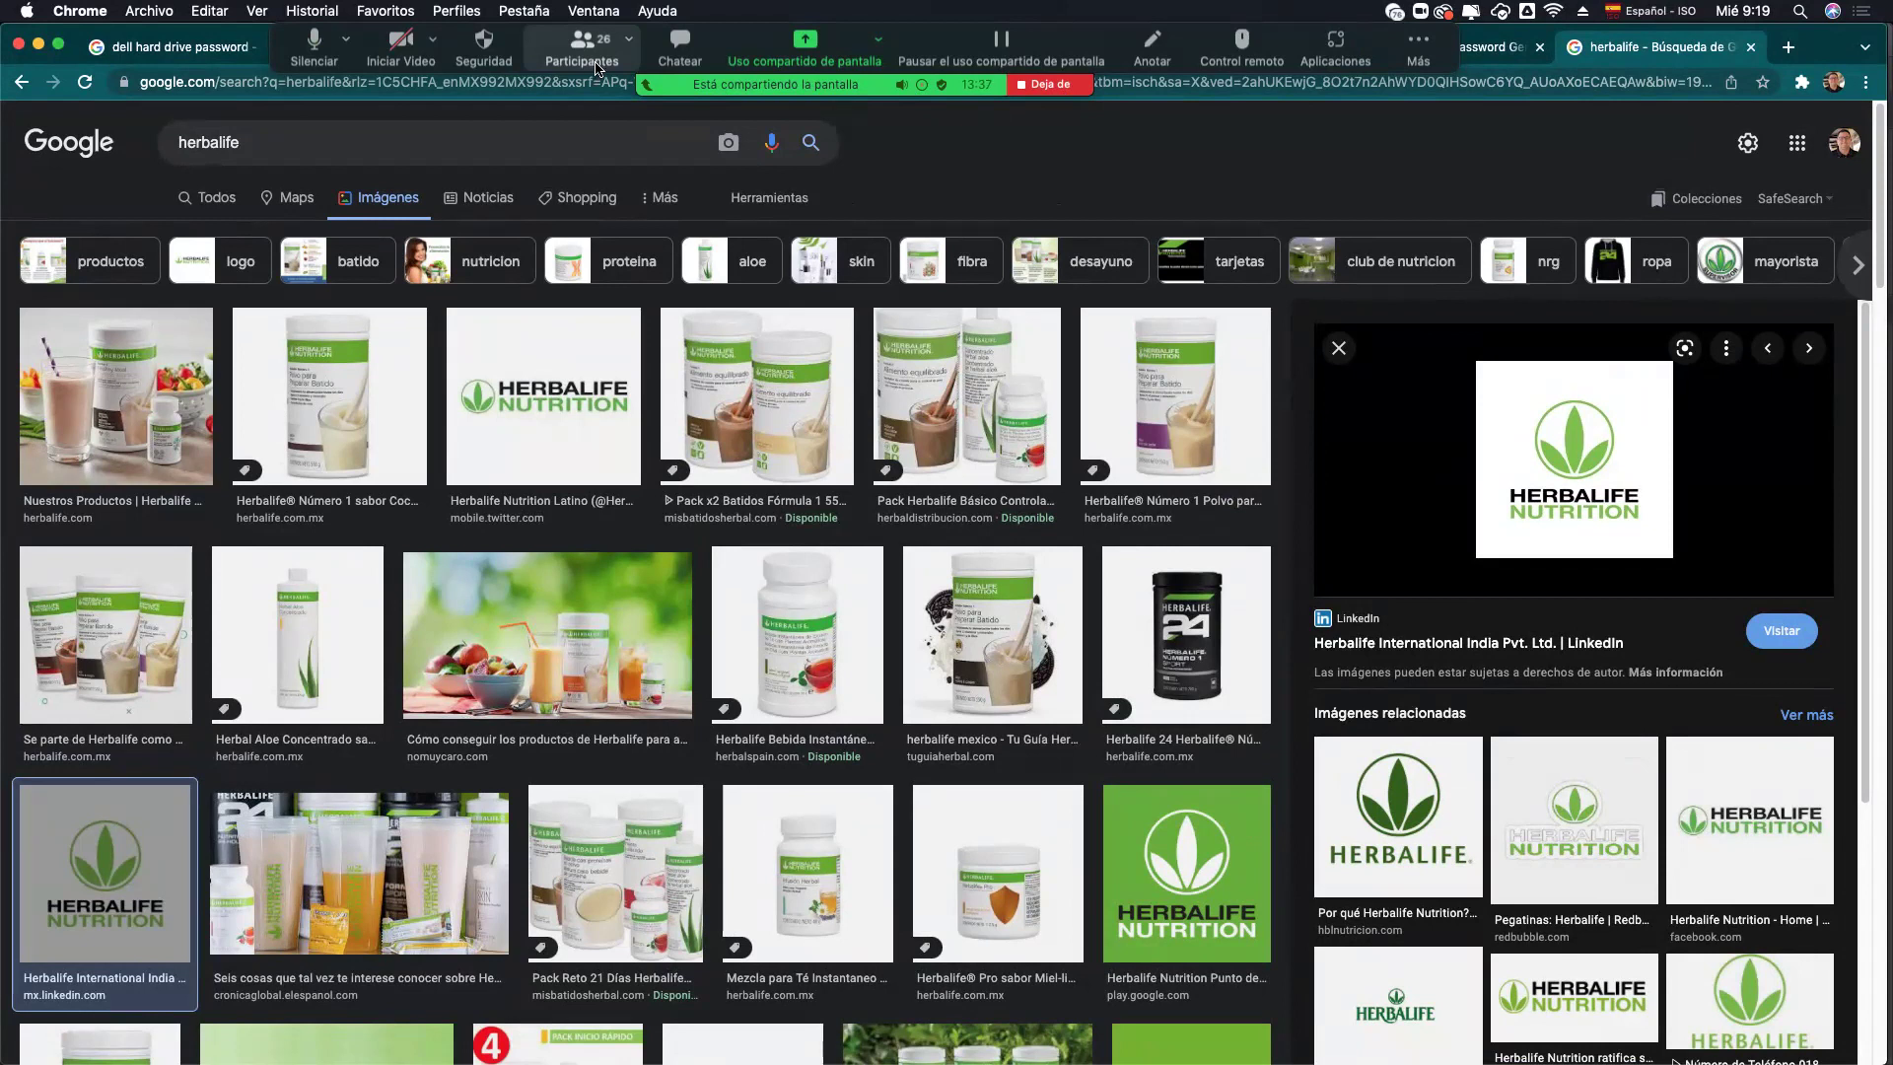
{"action": "left_click", "coordinate": [1417, 44]}
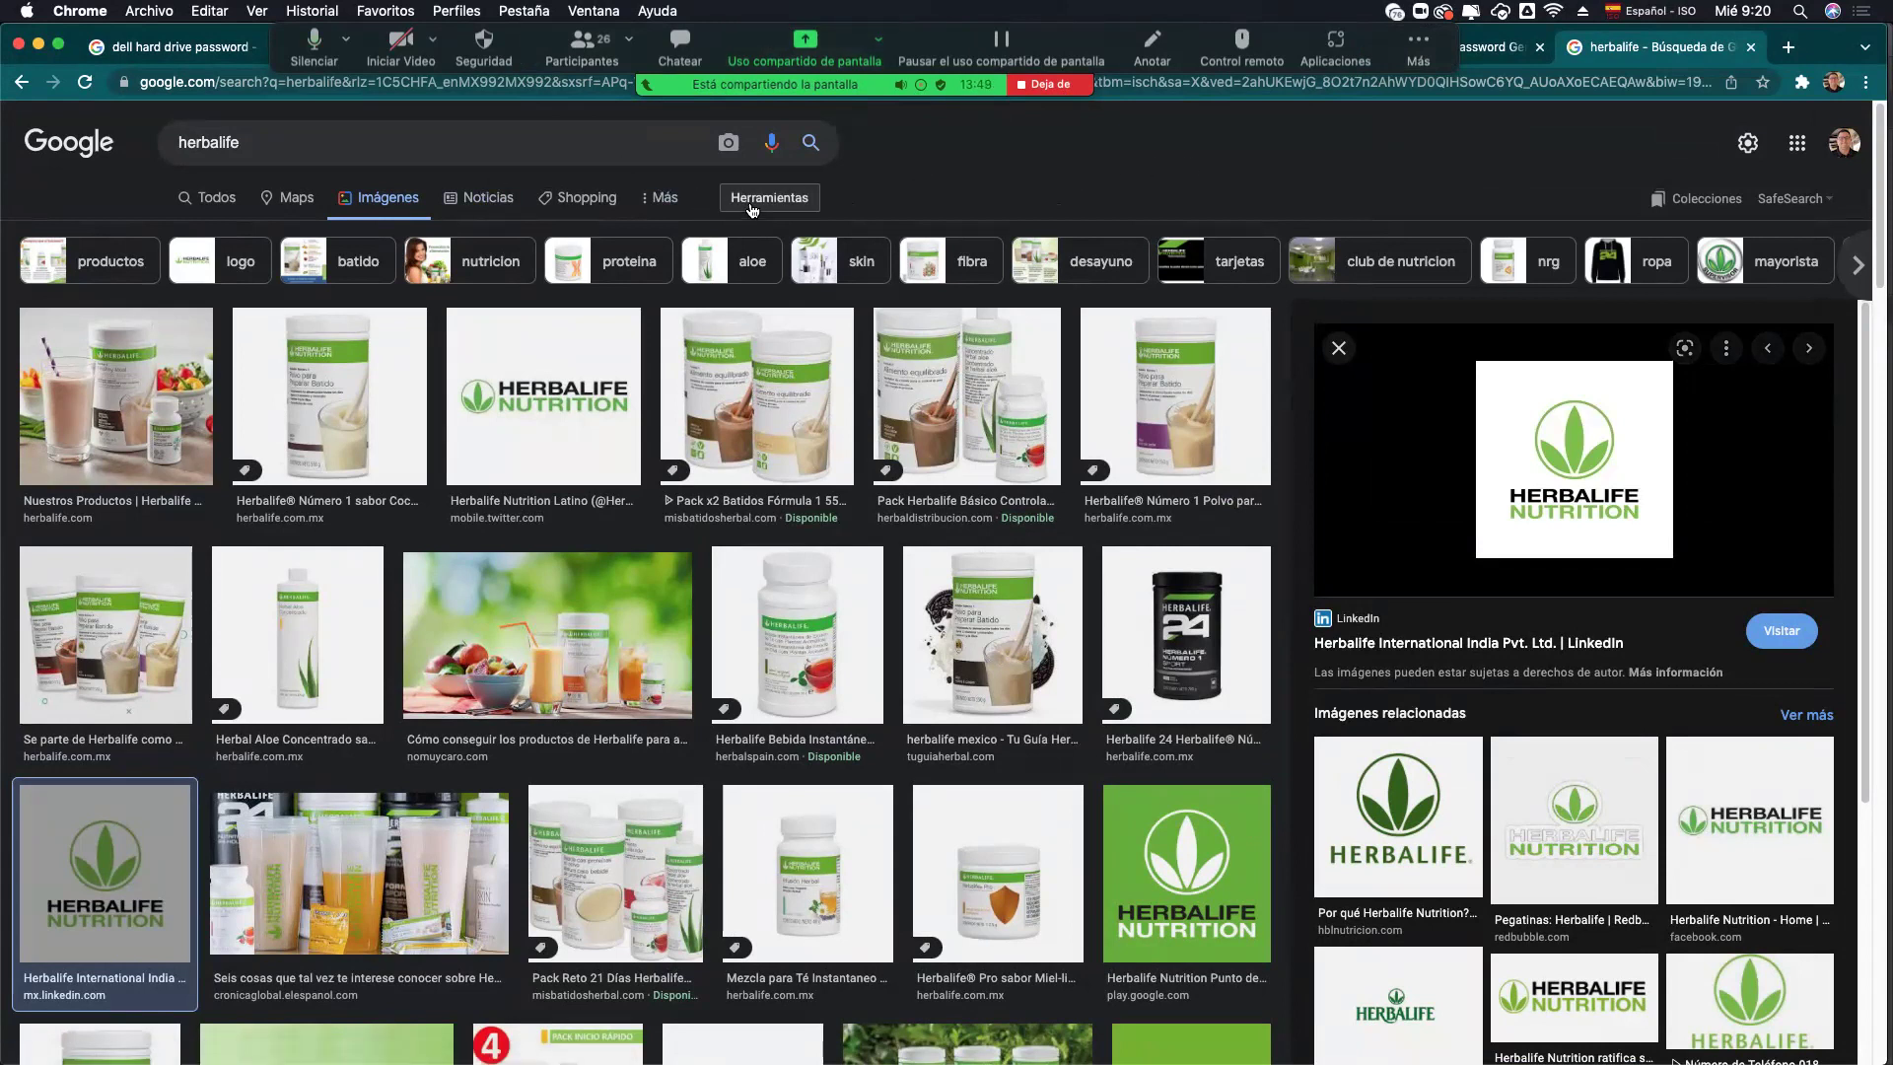
{"action": "left_click", "coordinate": [752, 207]}
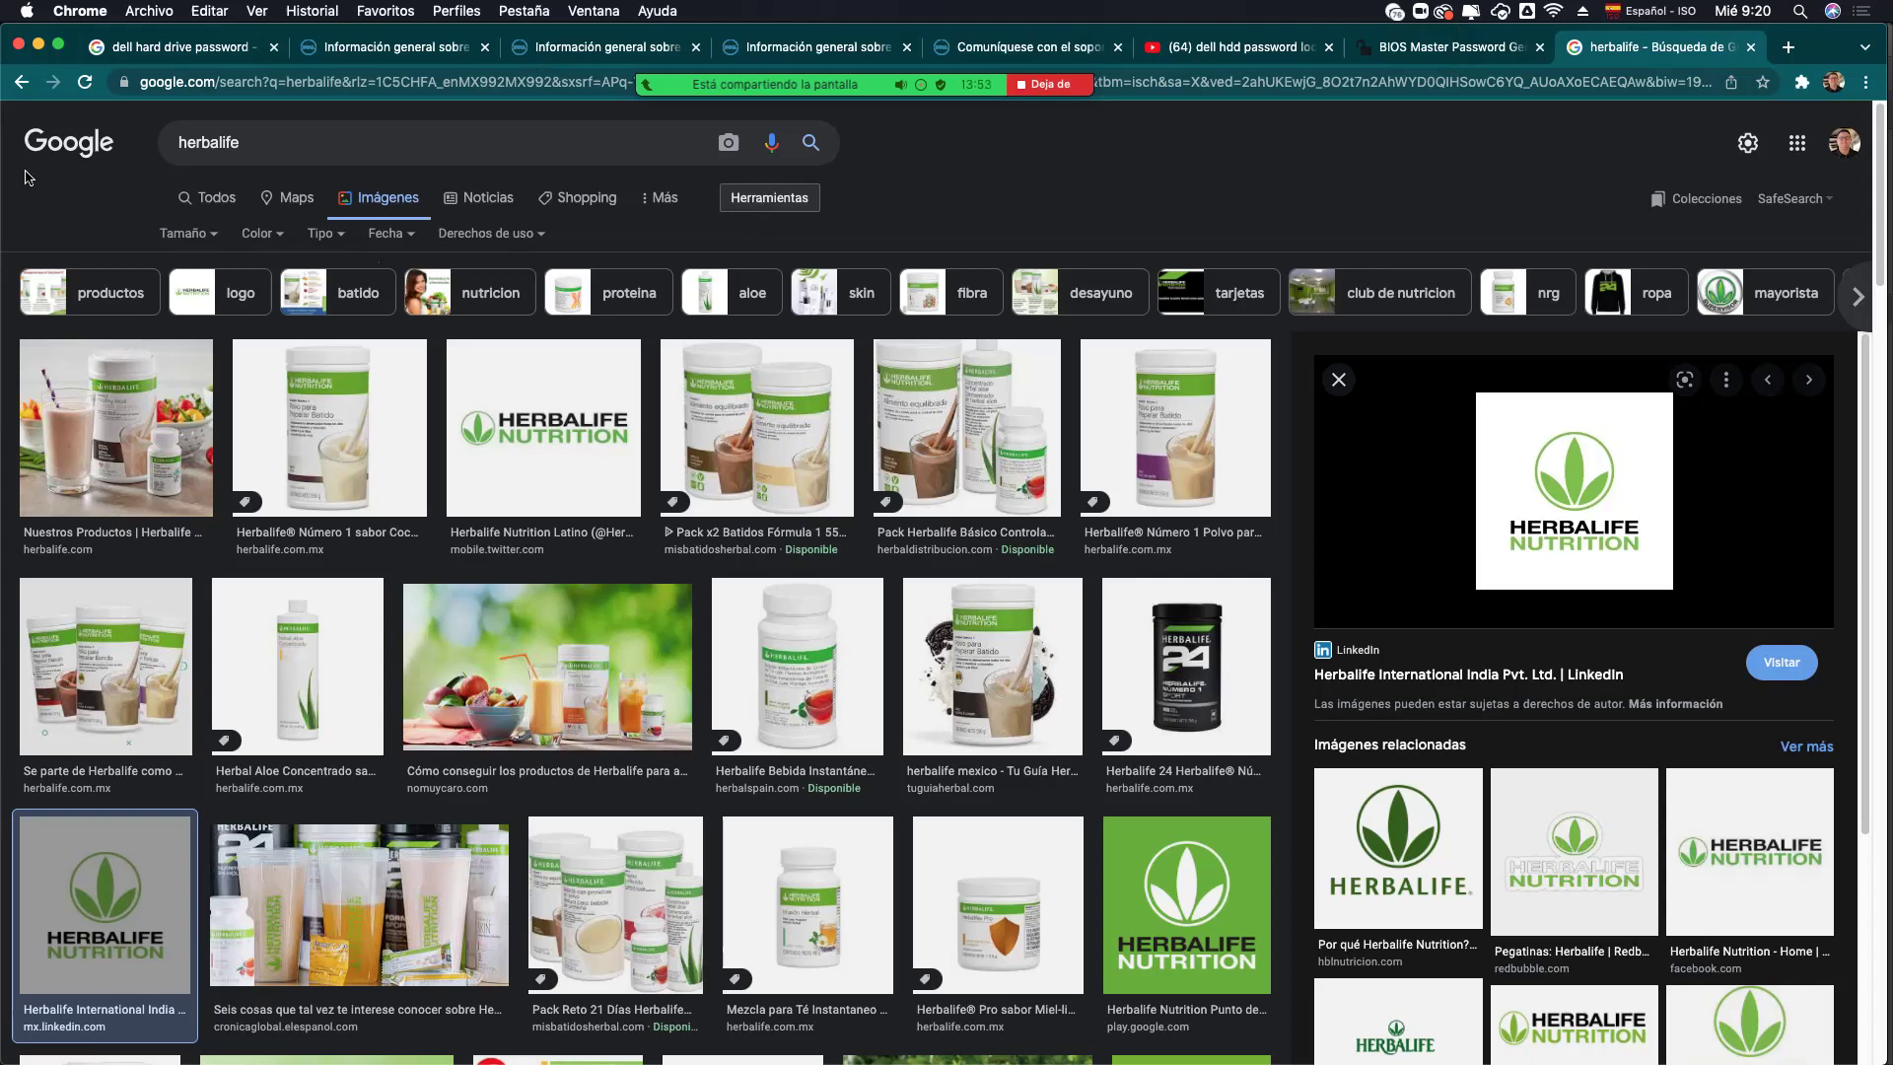
{"action": "left_click", "coordinate": [258, 234]}
{"action": "left_click", "coordinate": [306, 330]}
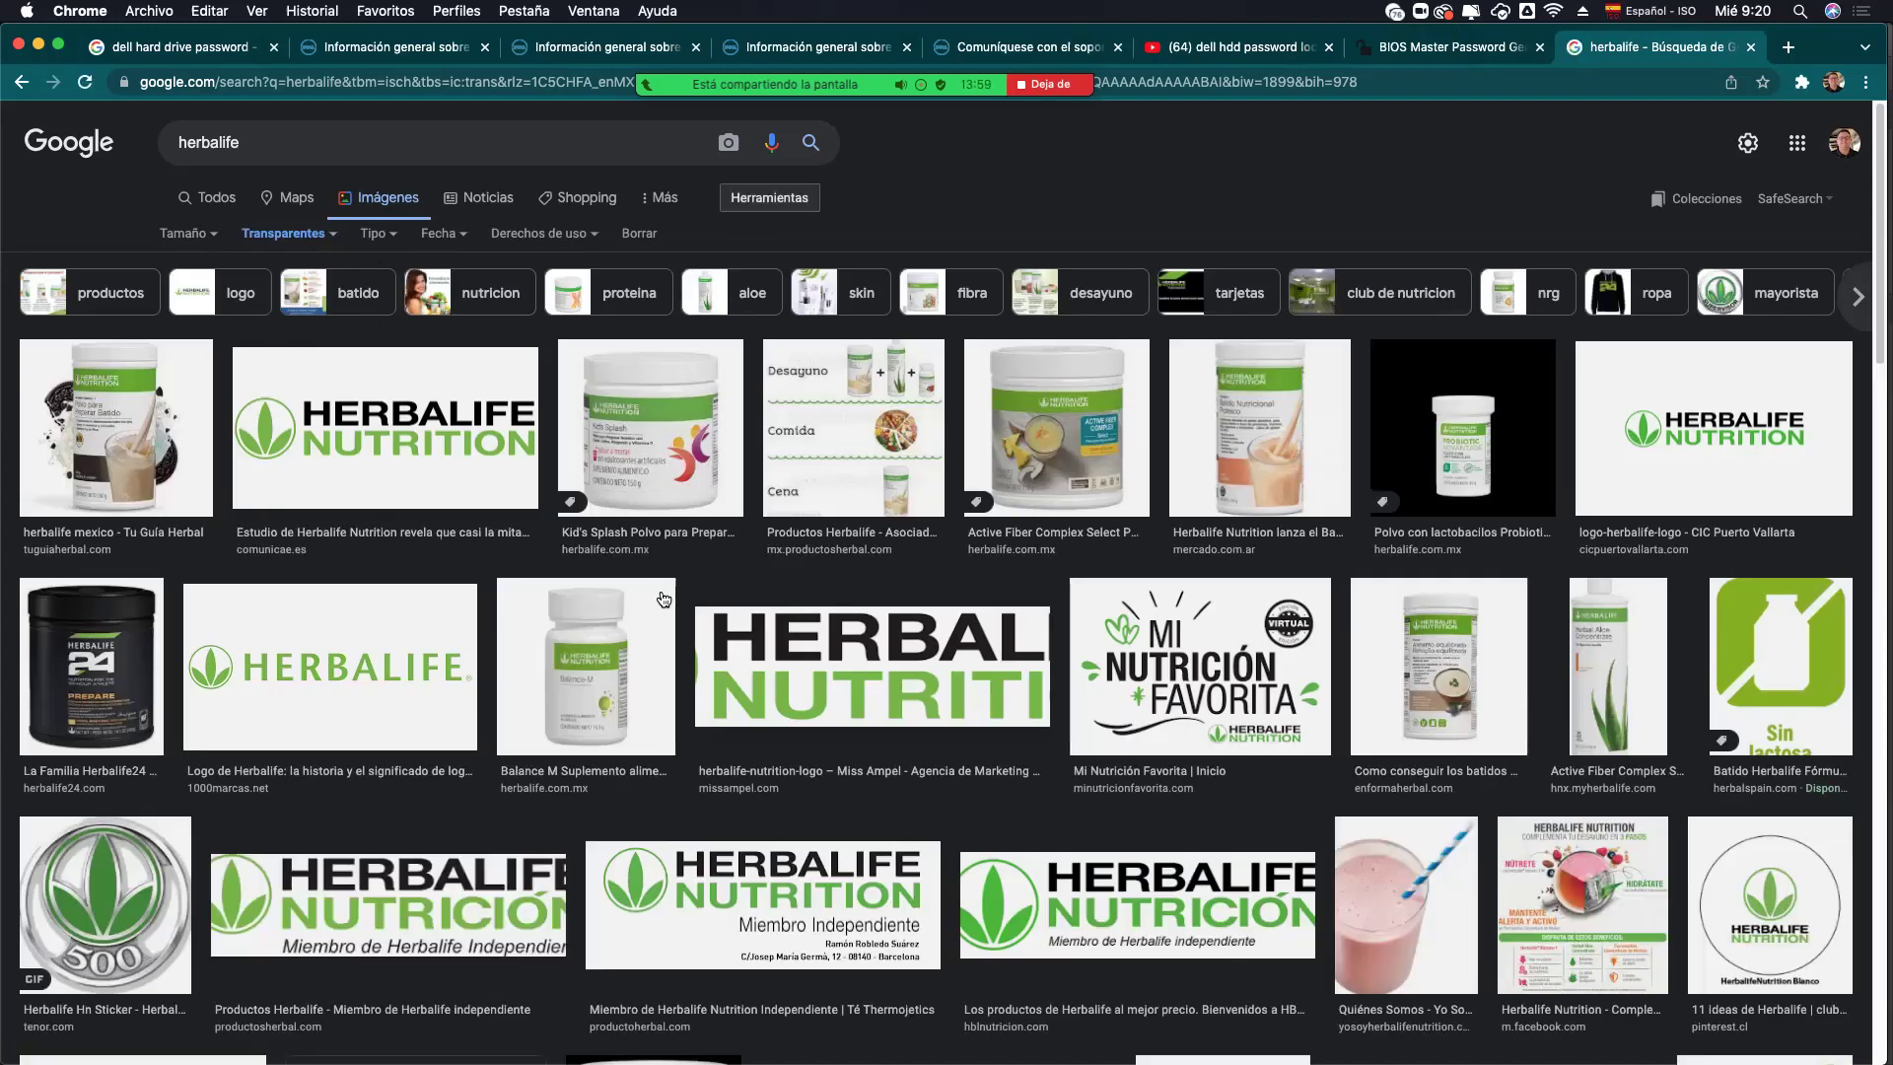
{"action": "scroll", "coordinate": [653, 598], "scroll_direction": "down", "scroll_amount": 5}
{"action": "scroll", "coordinate": [654, 598], "scroll_direction": "down", "scroll_amount": 2}
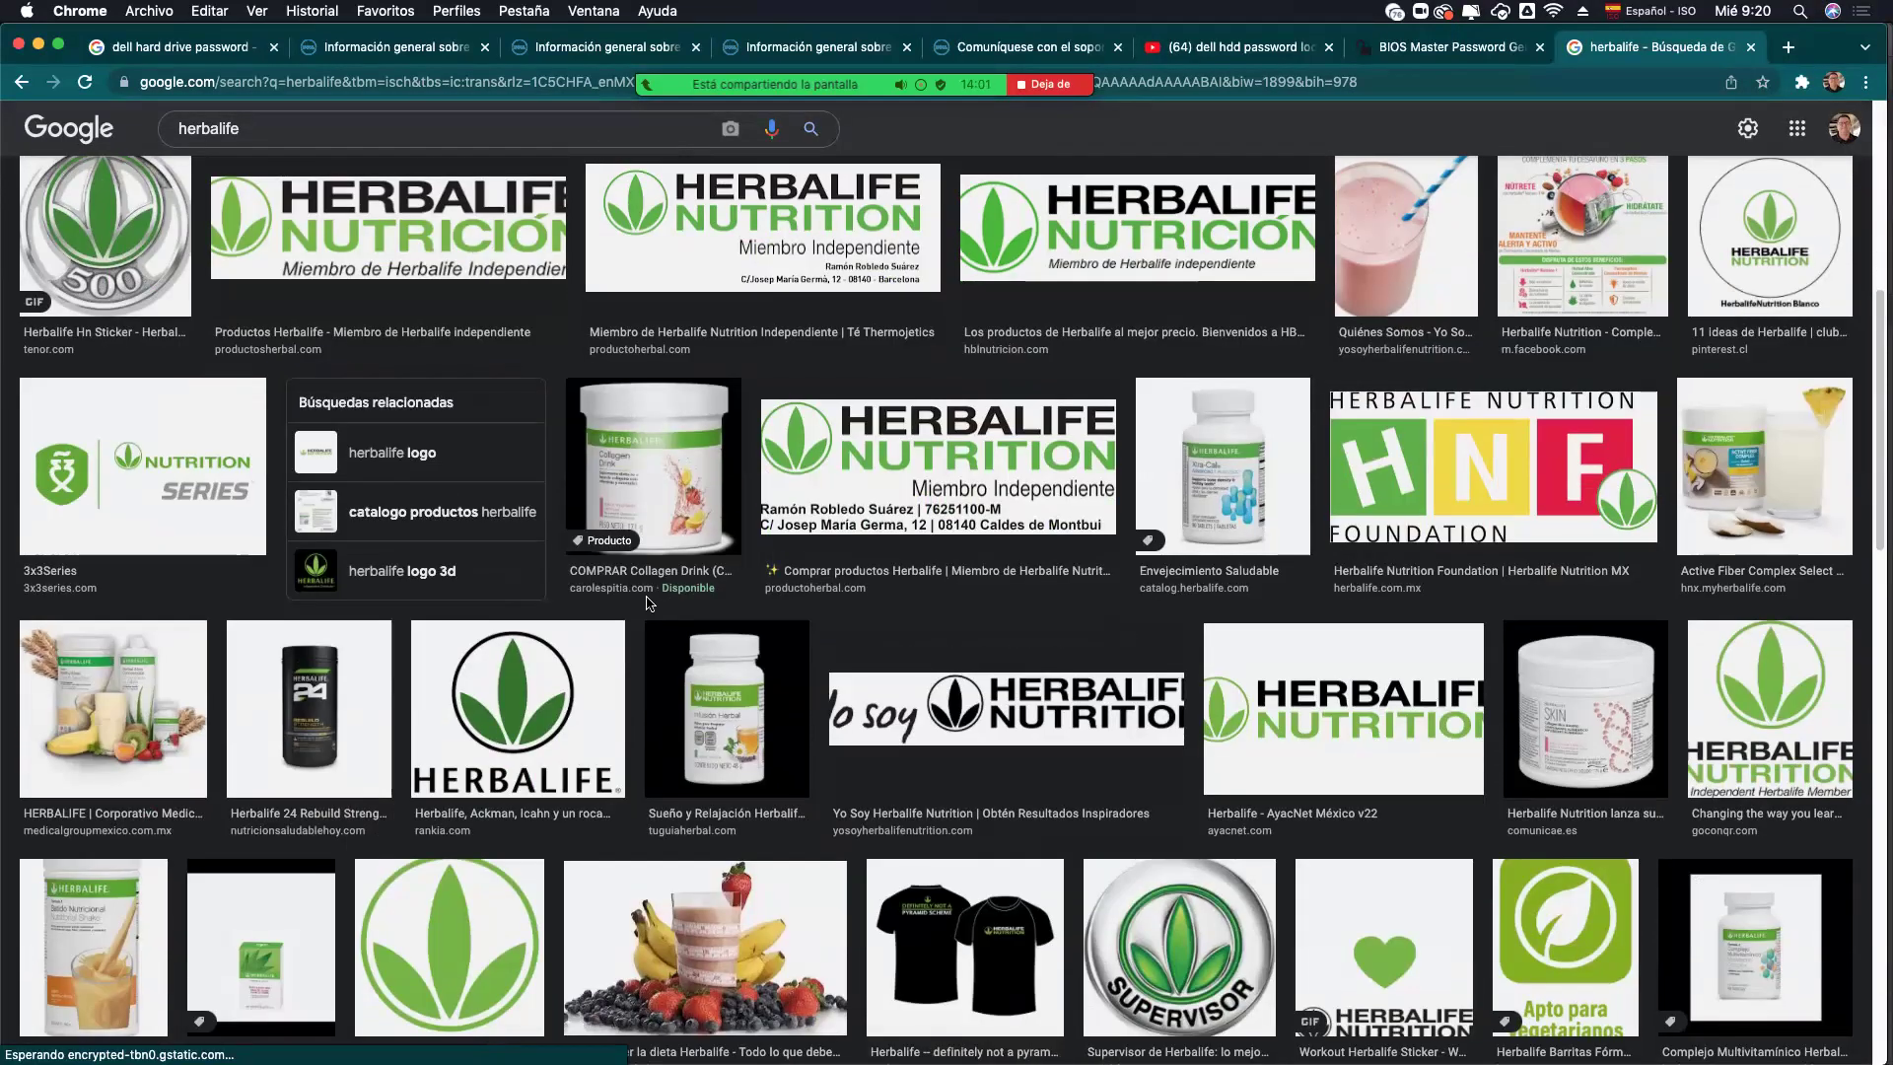
{"action": "scroll", "coordinate": [649, 604], "scroll_direction": "down", "scroll_amount": 2}
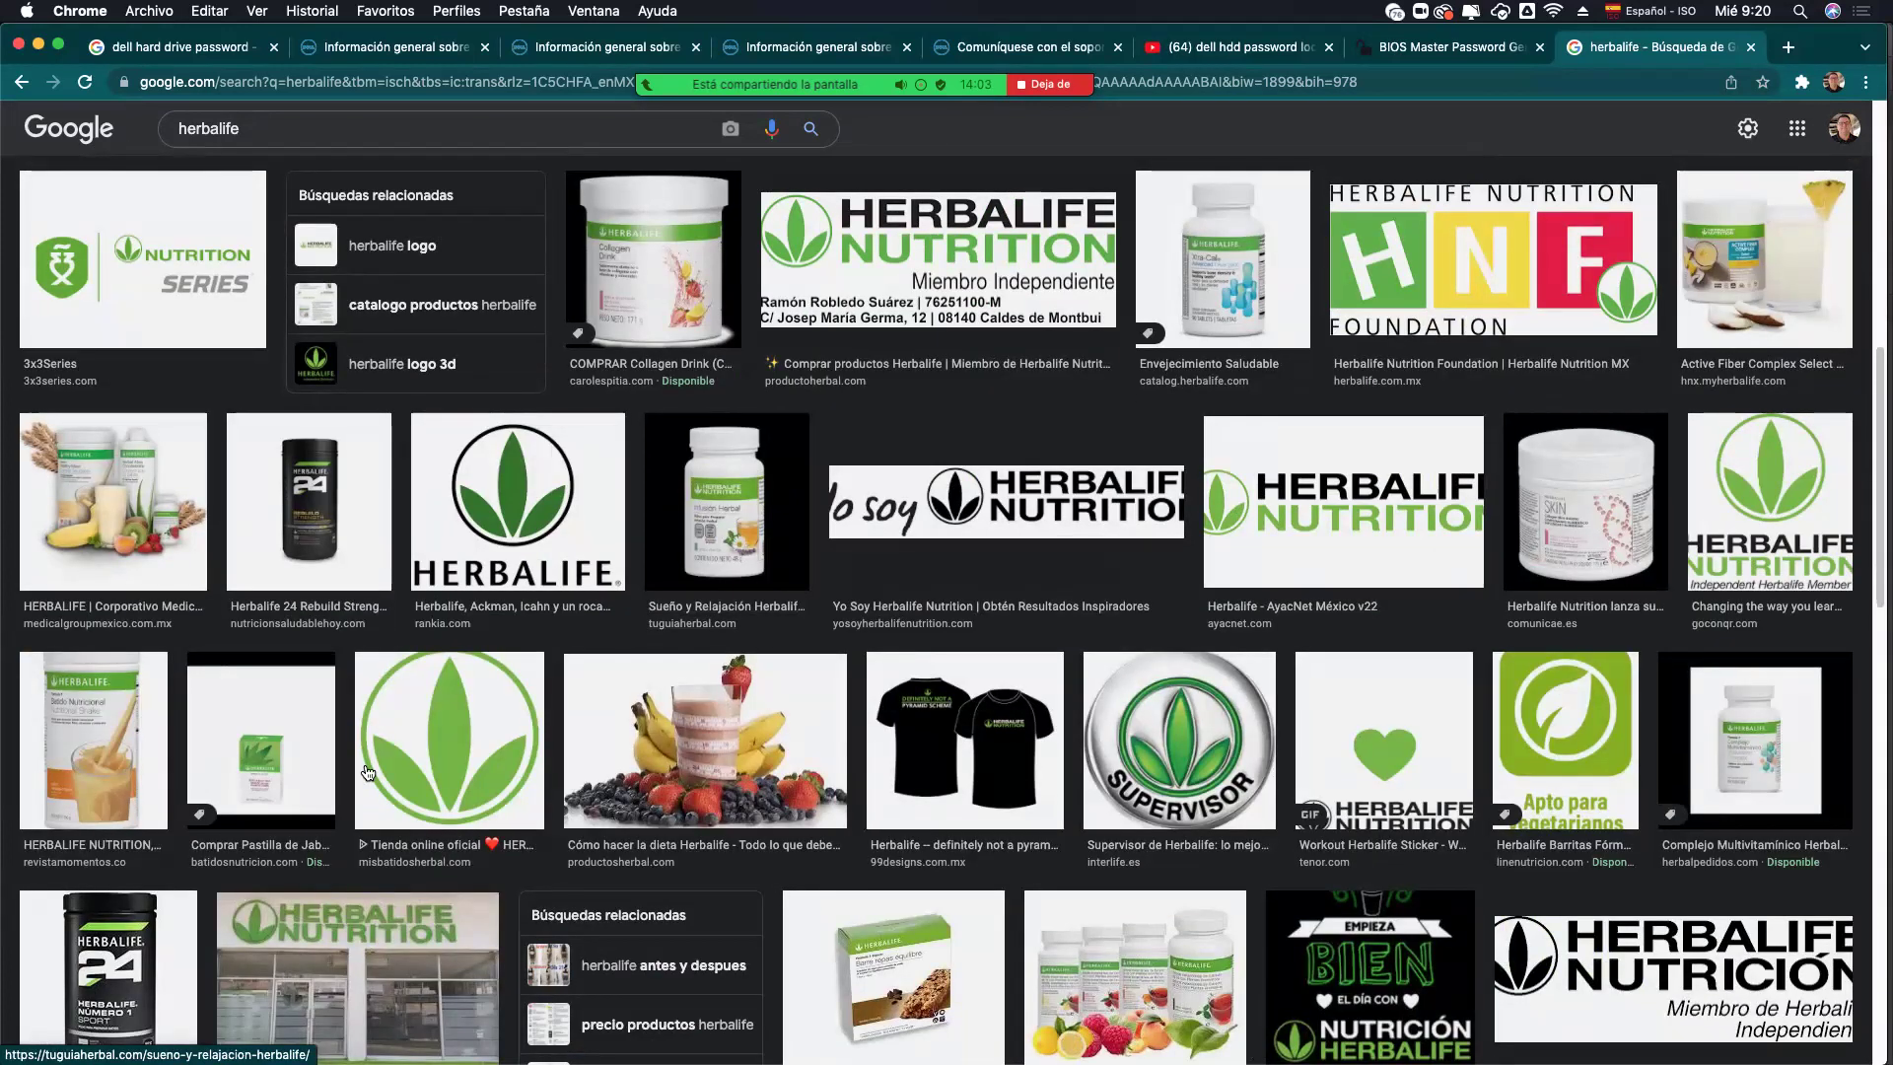
Save the green circular Herbalife leaf logo to Descargas as cropped-favicon.webp and confirm the download.
{"action": "left_click", "coordinate": [422, 731]}
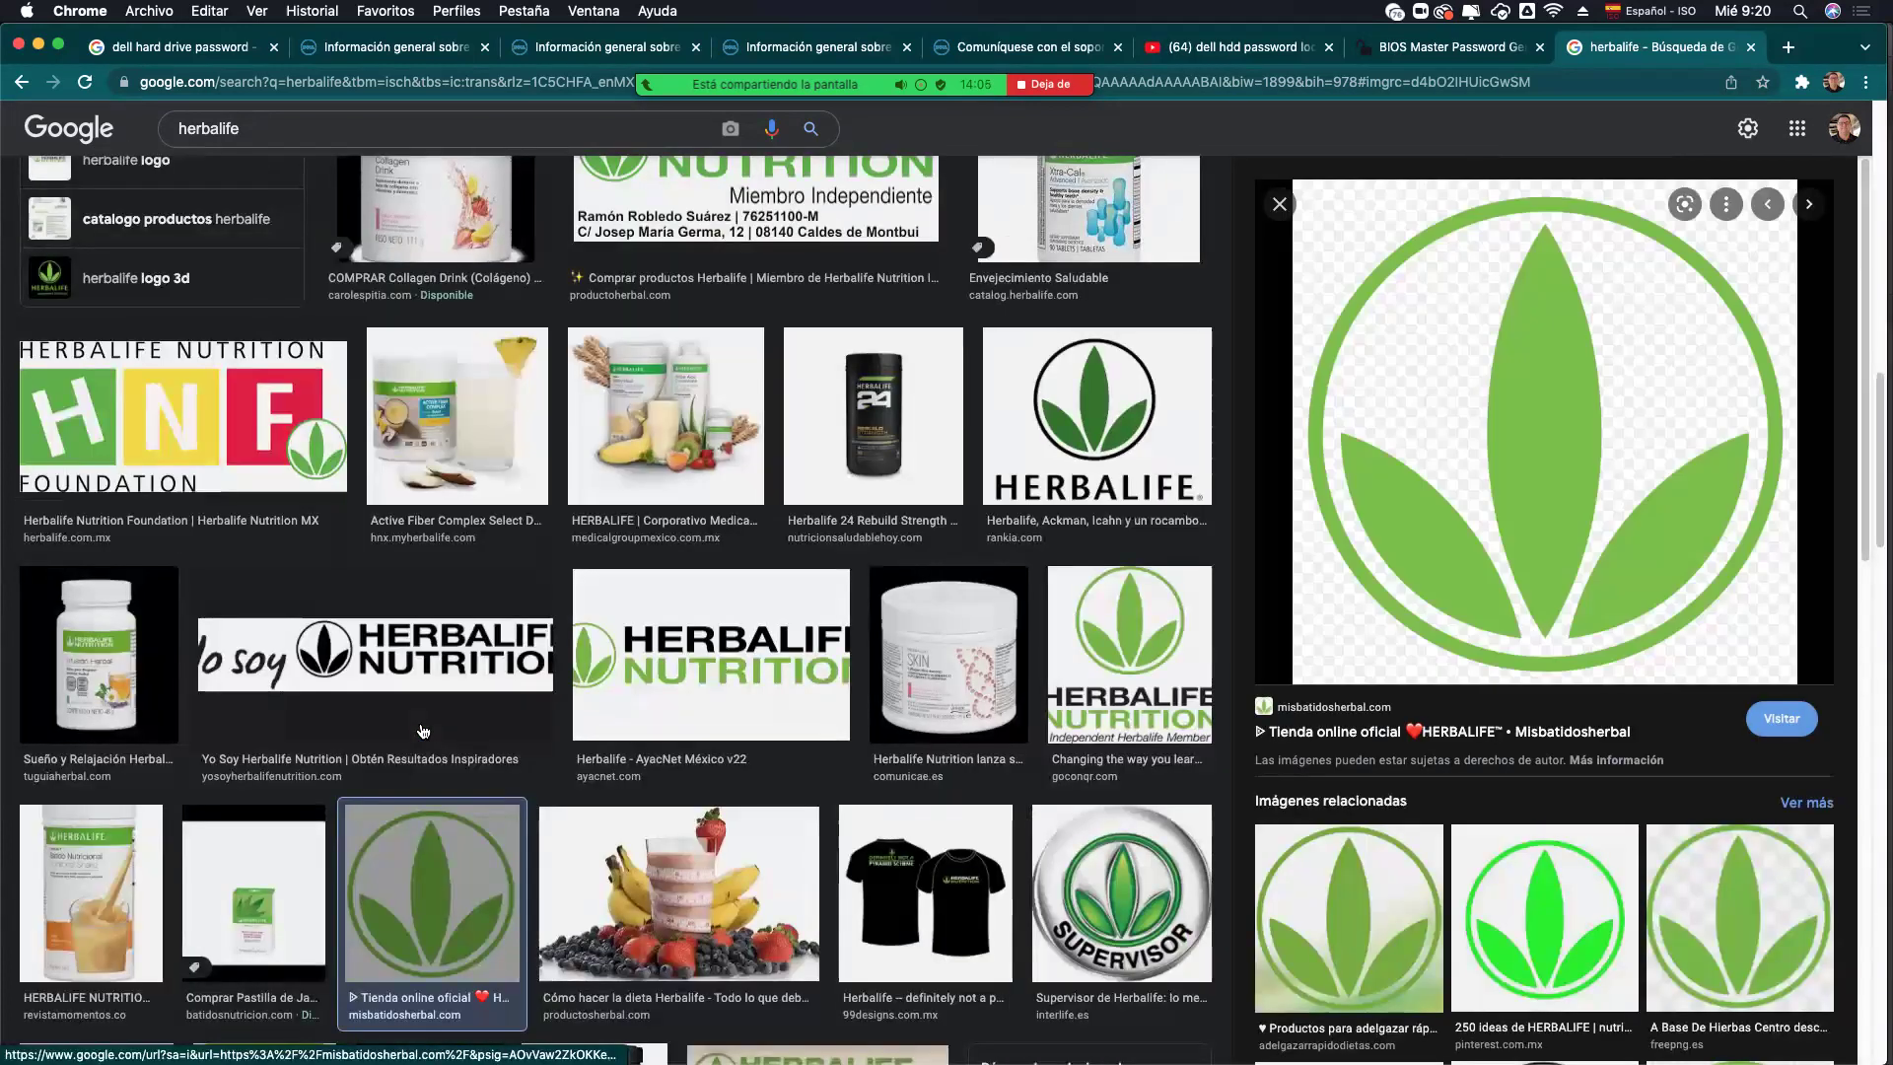
{"action": "right_click", "coordinate": [1544, 467]}
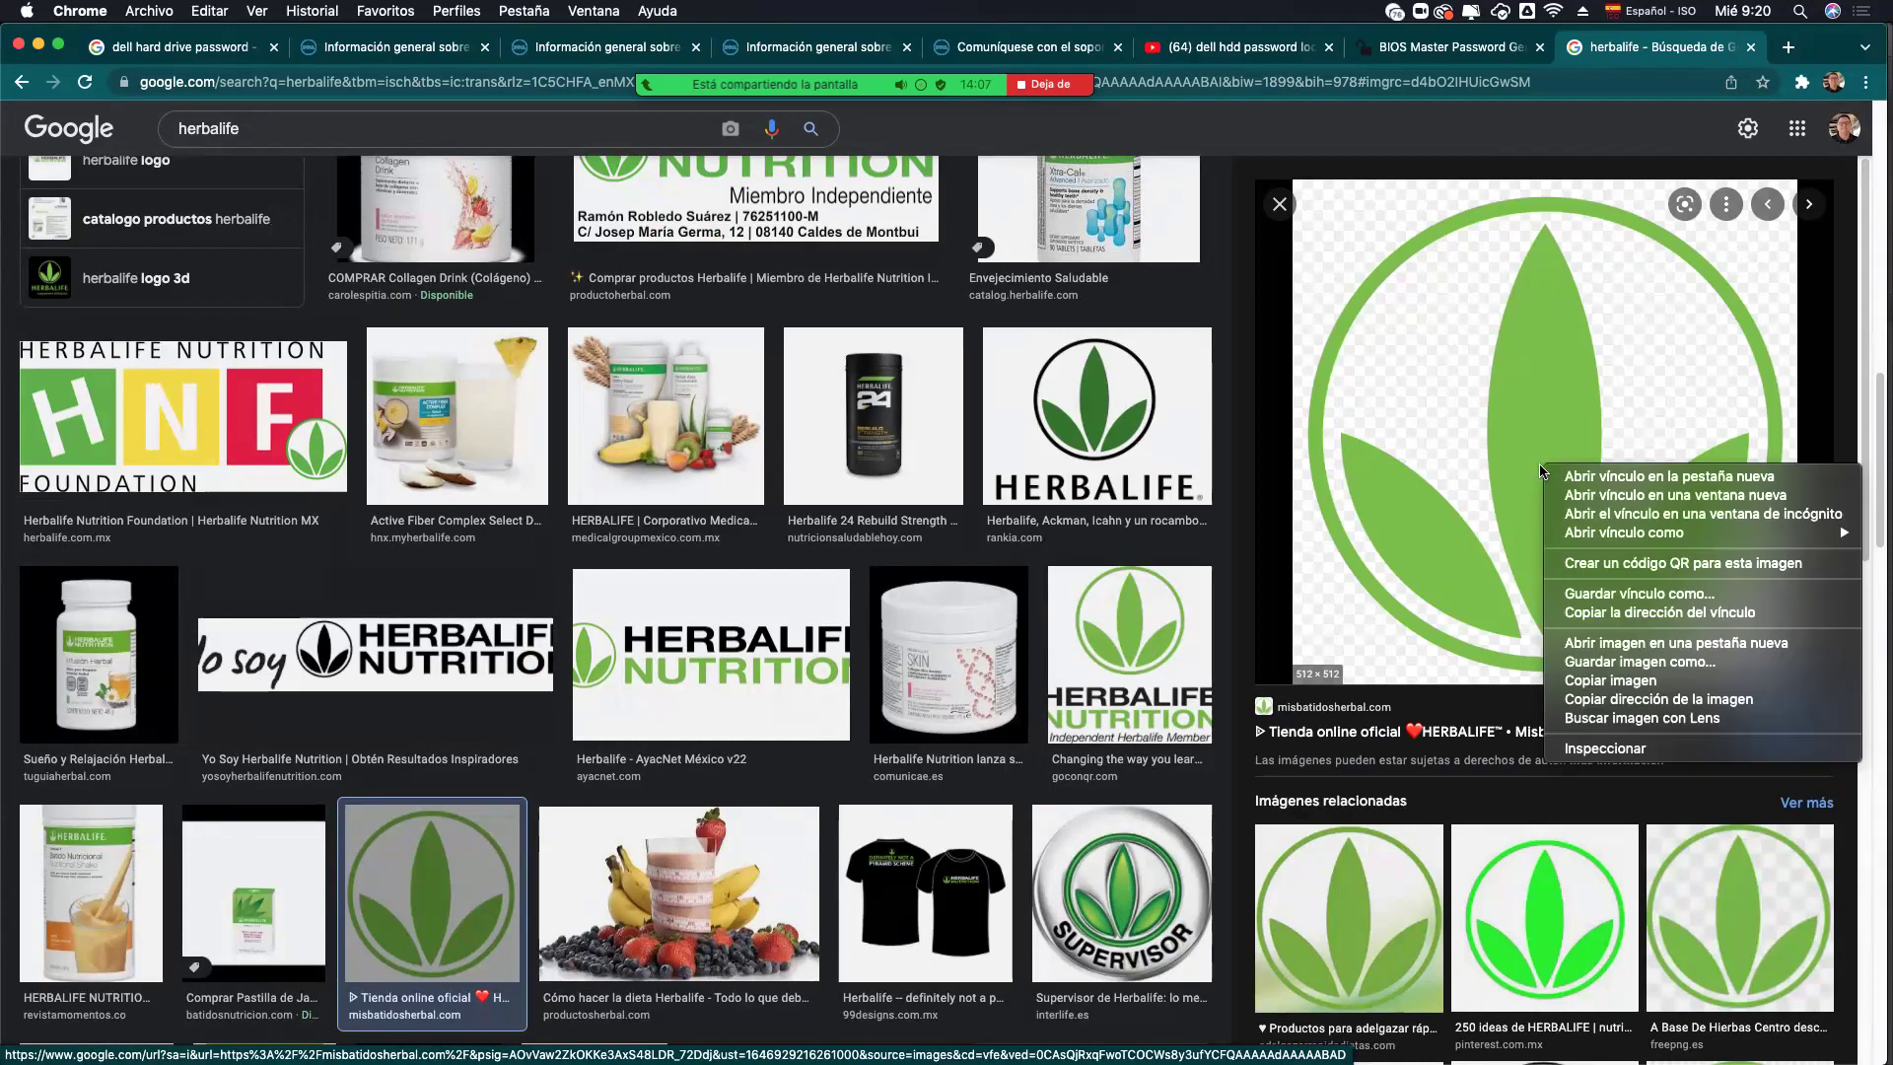
{"action": "left_click", "coordinate": [1625, 663]}
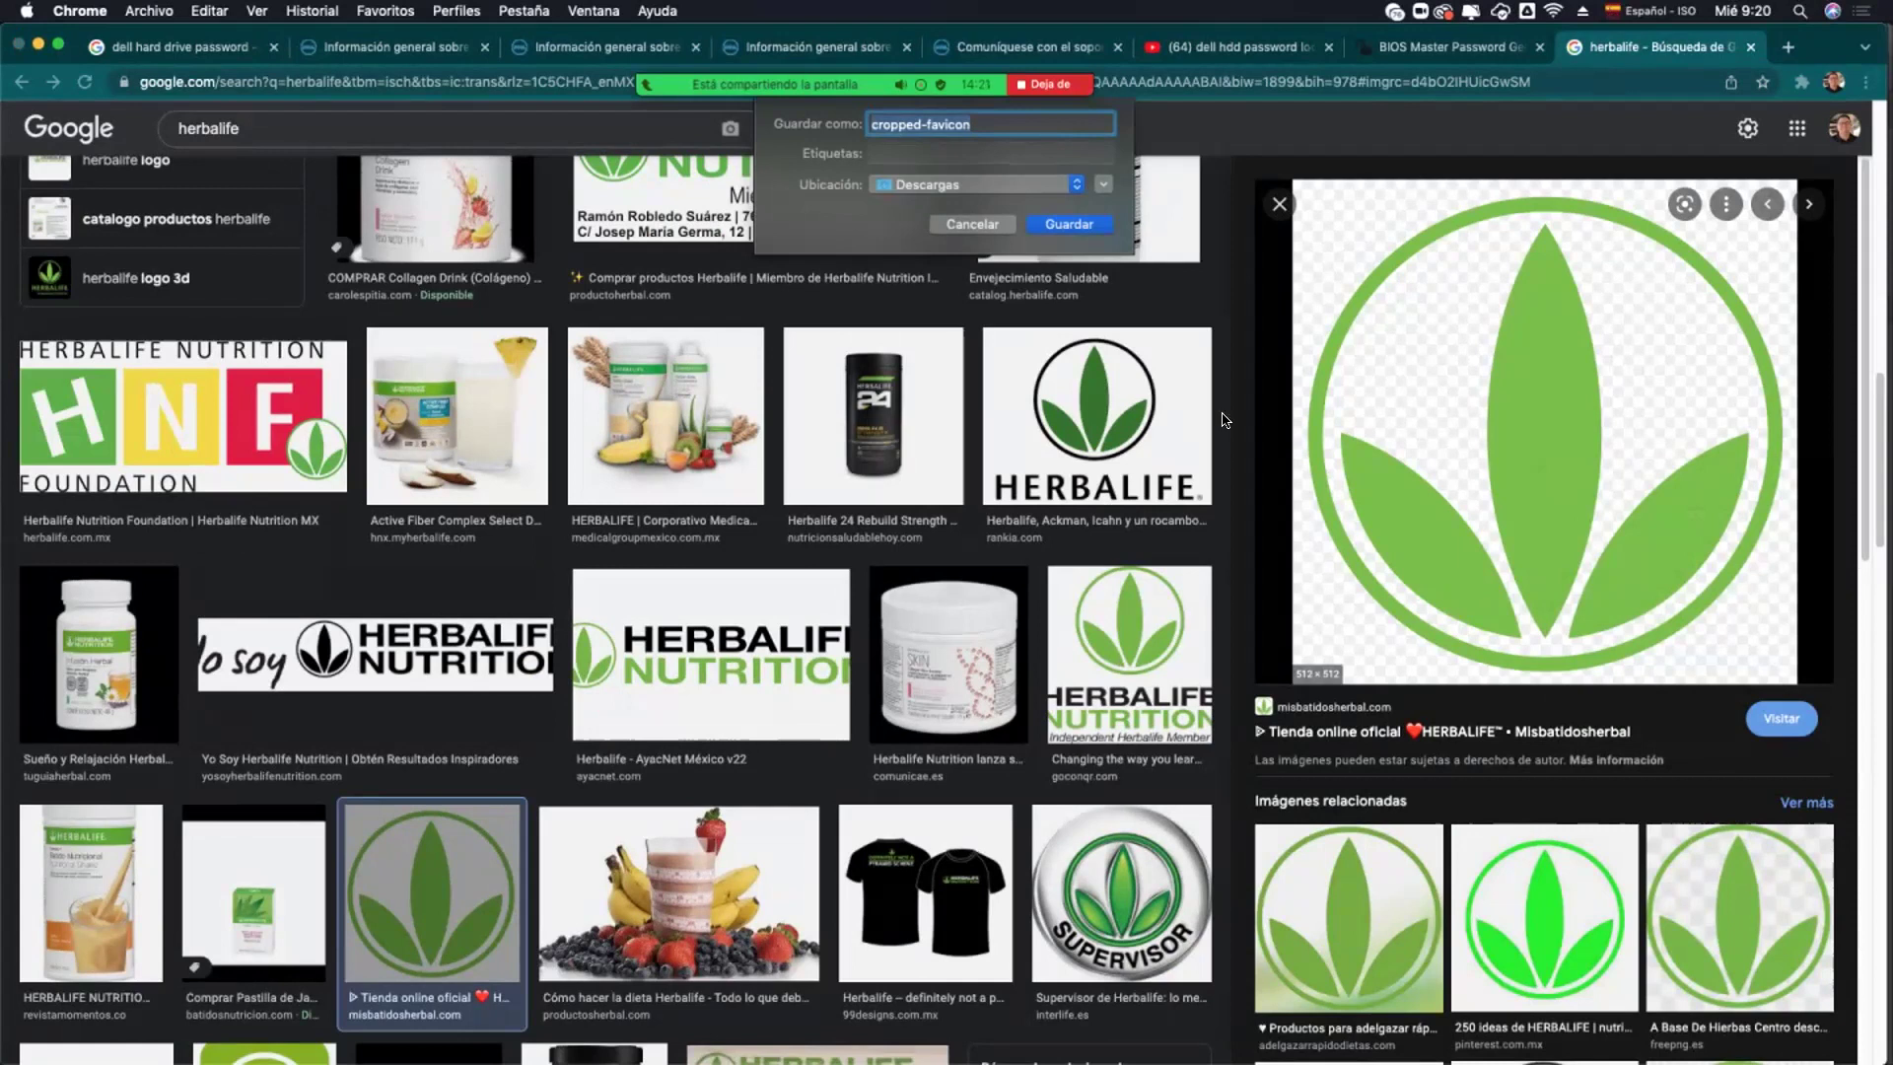
{"action": "left_click", "coordinate": [1069, 223]}
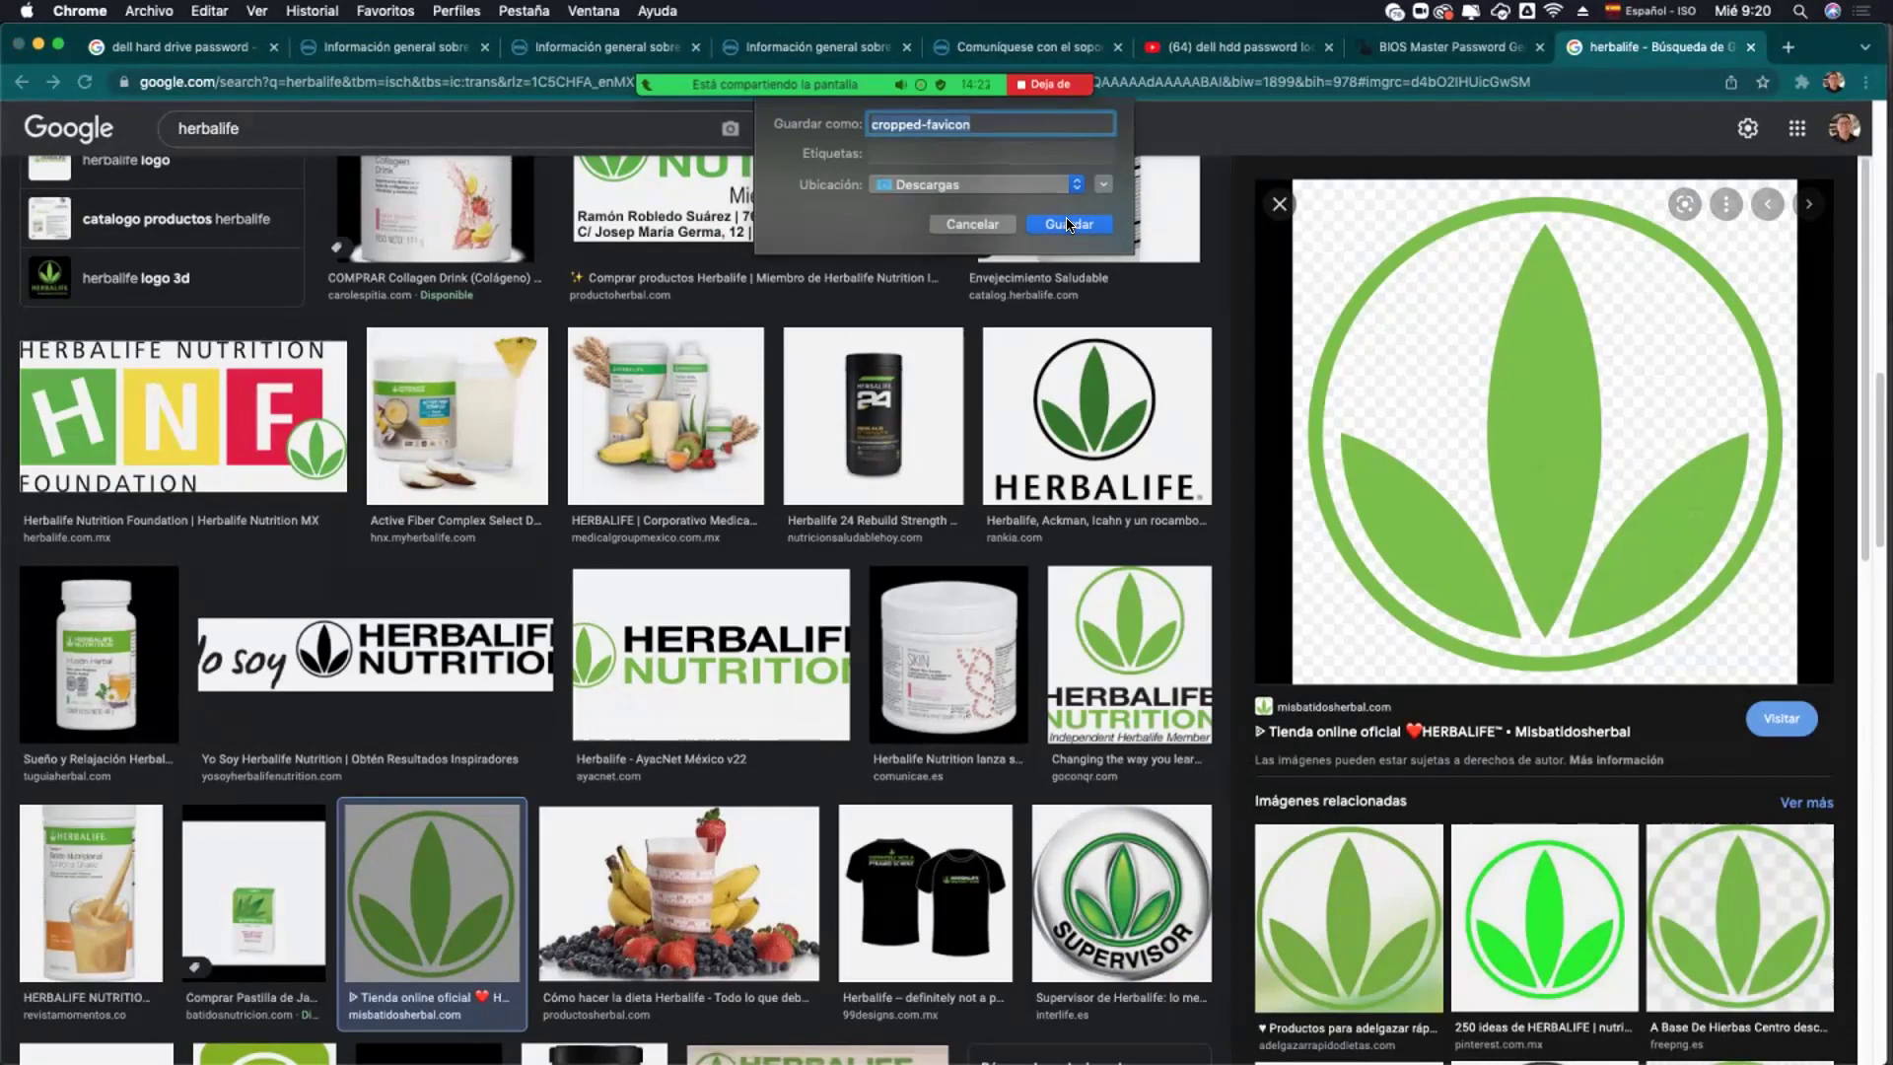
{"action": "left_click", "coordinate": [39, 43]}
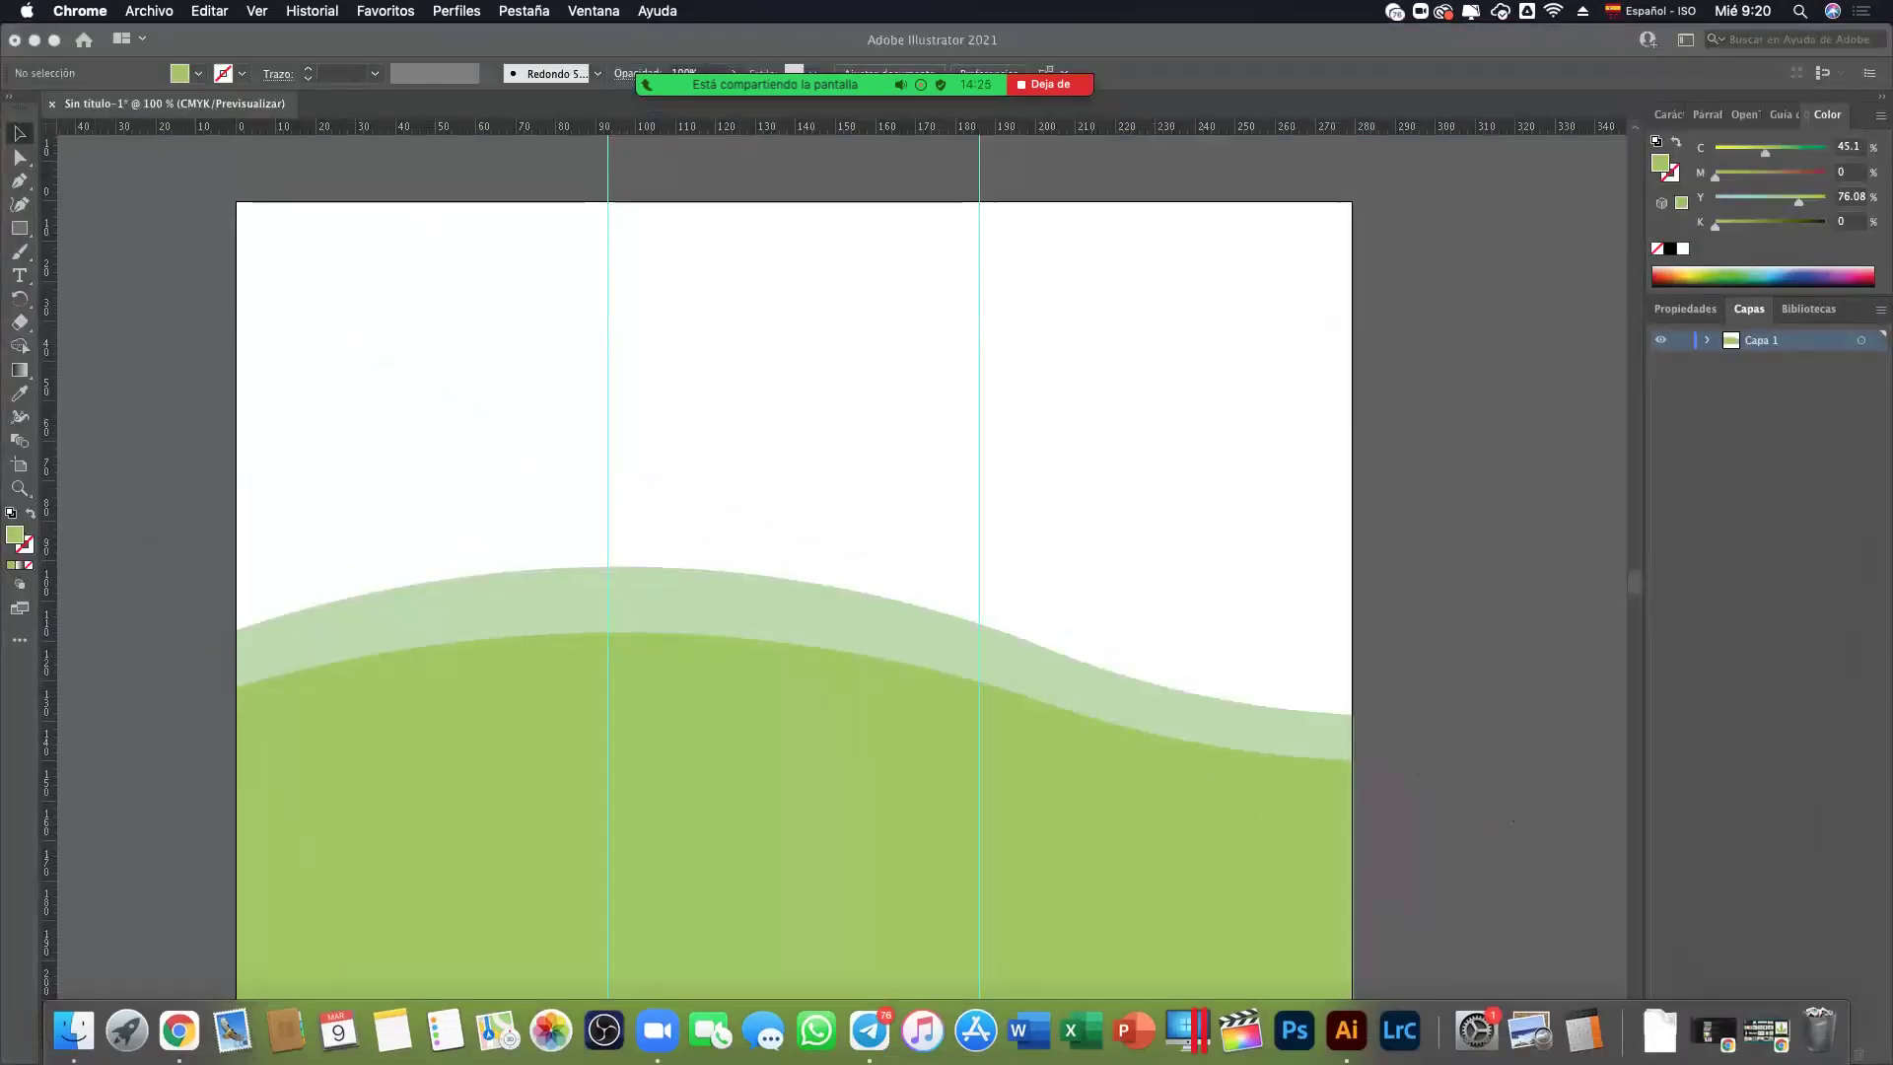
{"action": "left_click", "coordinate": [1660, 1031]}
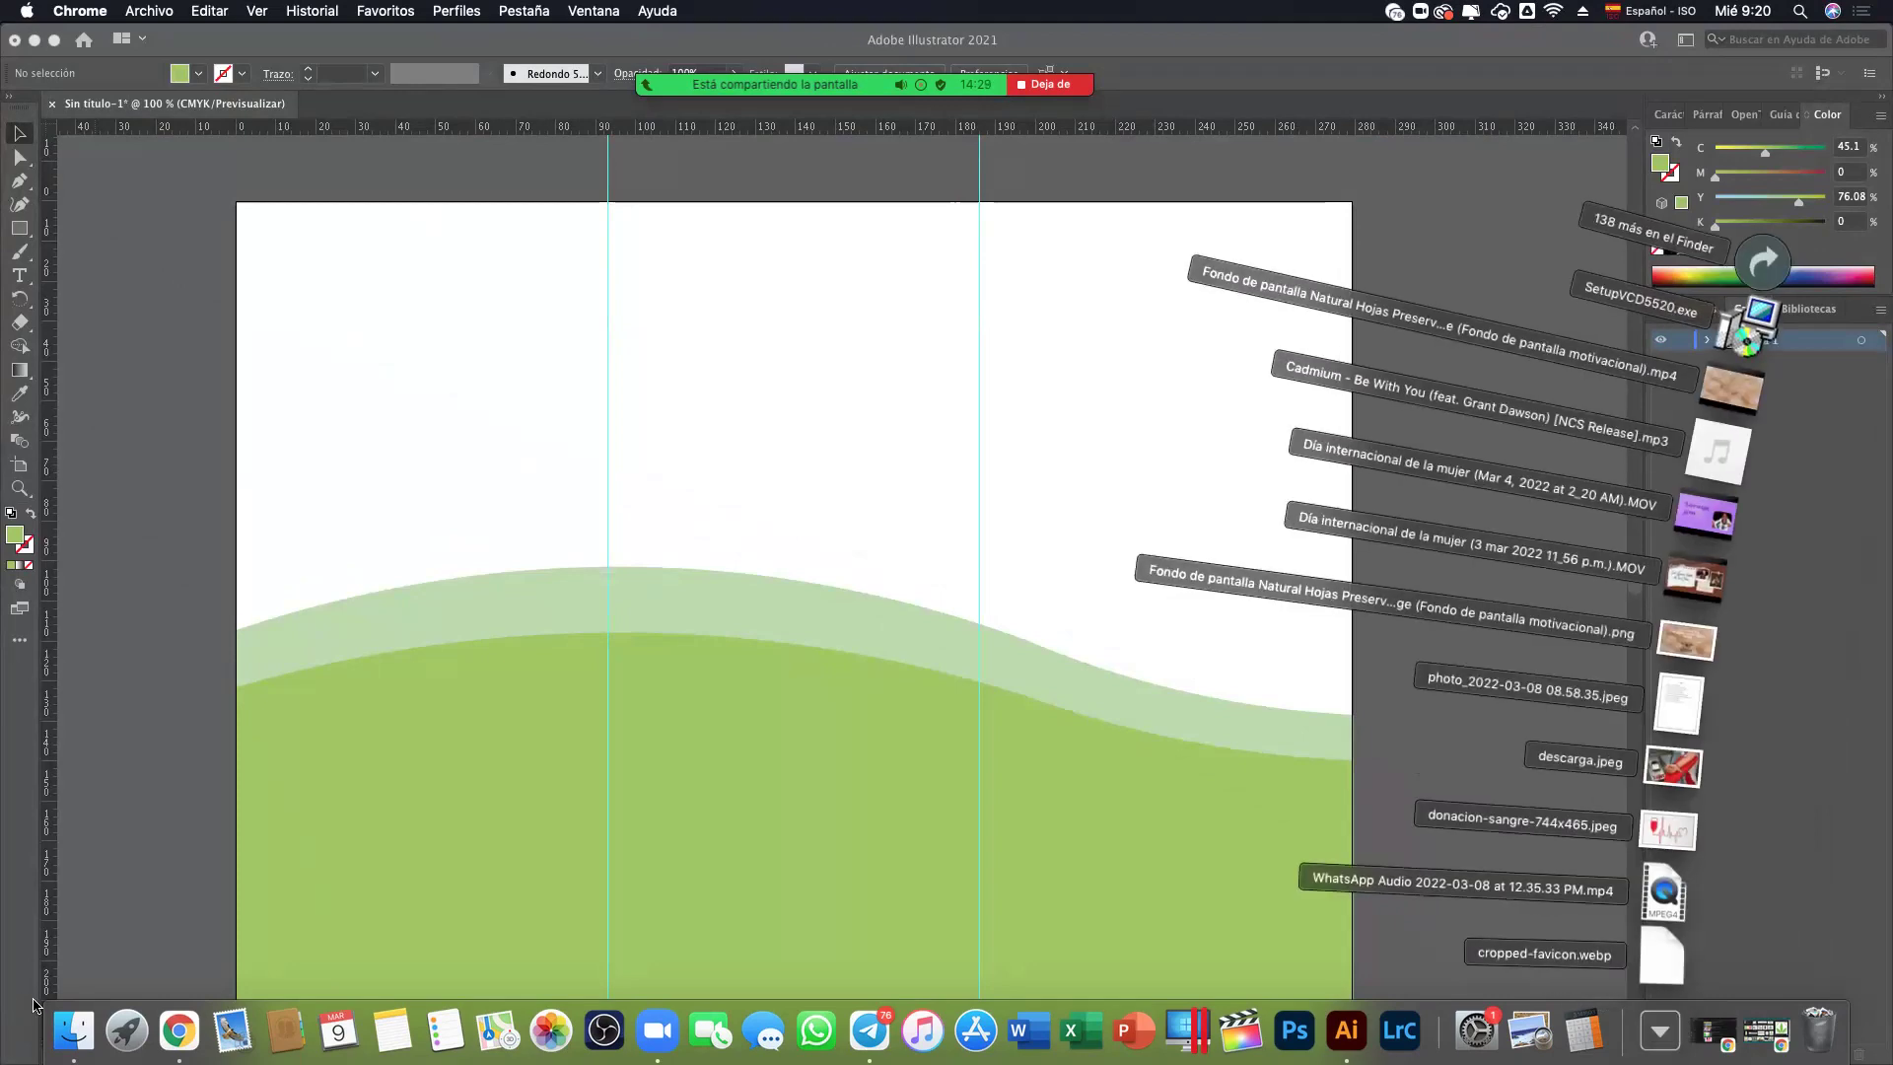
{"action": "left_click", "coordinate": [192, 1033]}
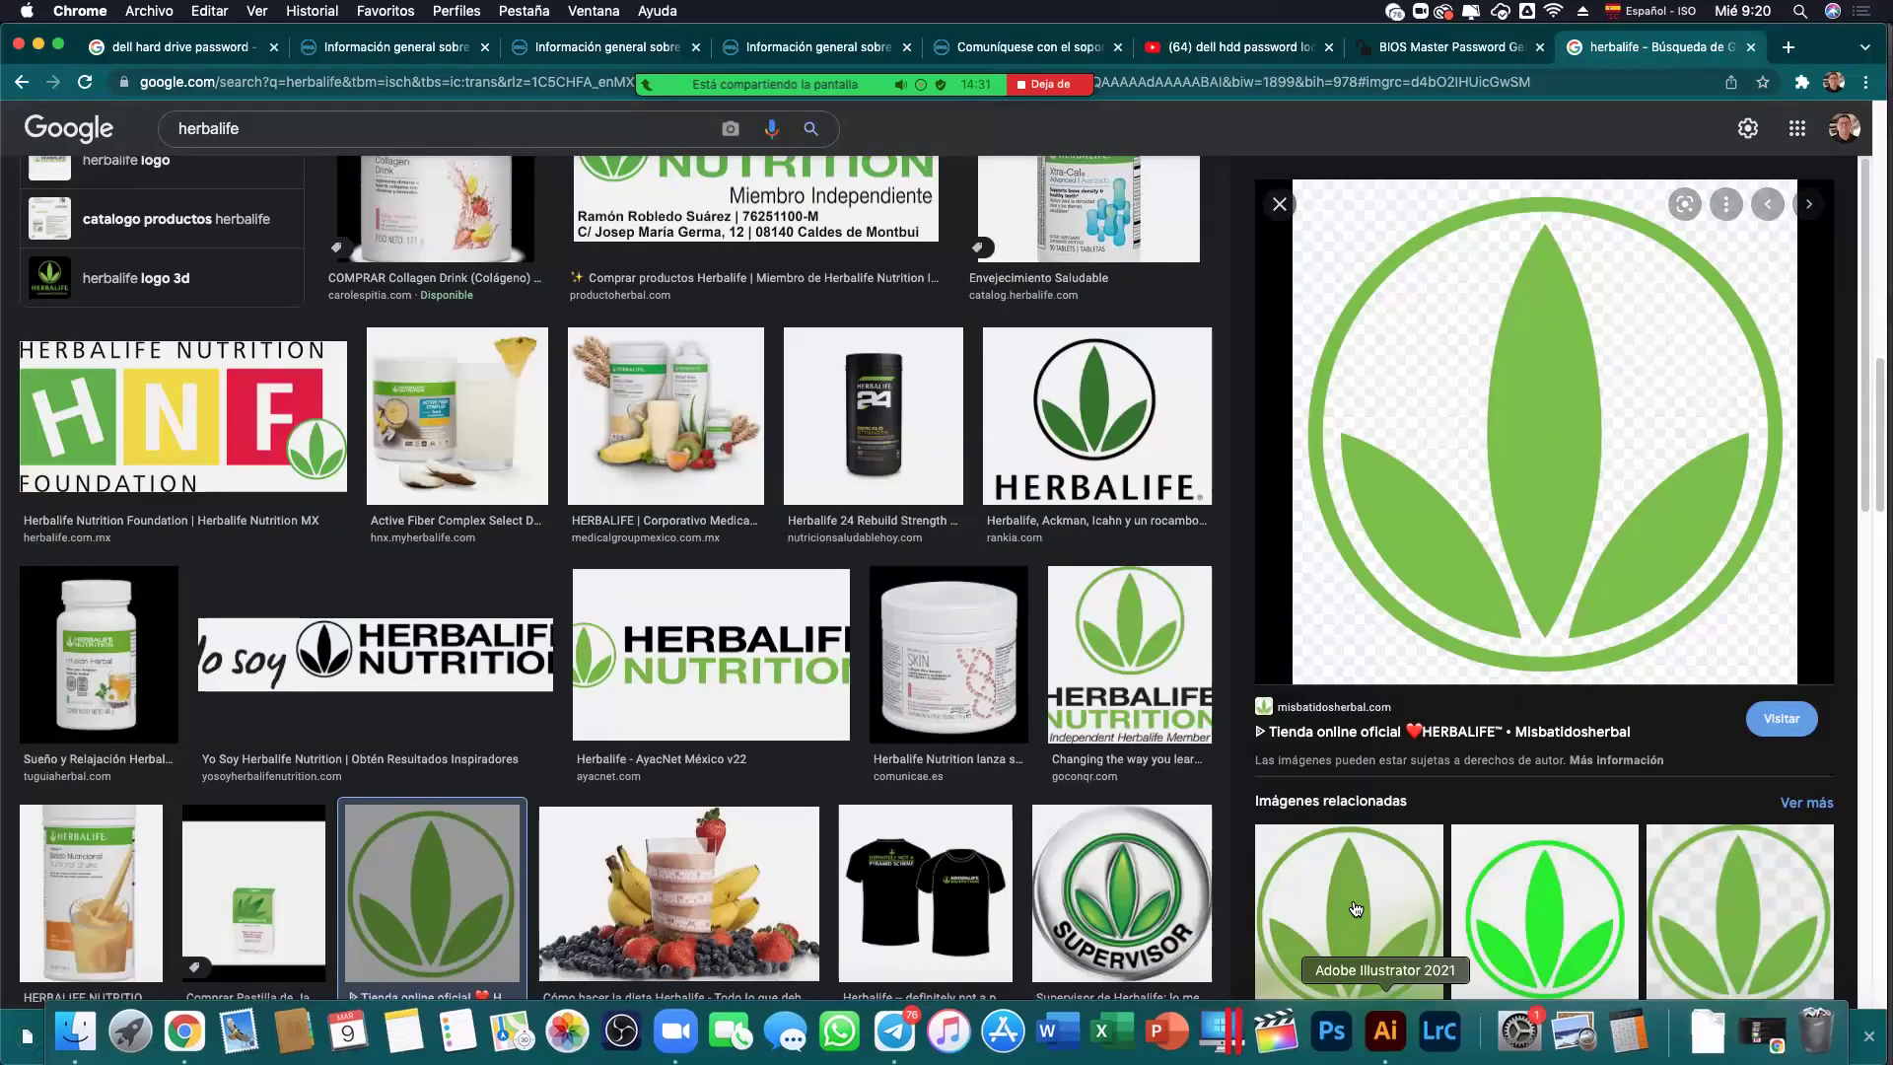
Save the Herbalife logo with the HERBALIFE wordmark, downloaded as a kisspng-herbalife JPG.
{"action": "left_click", "coordinate": [1654, 869]}
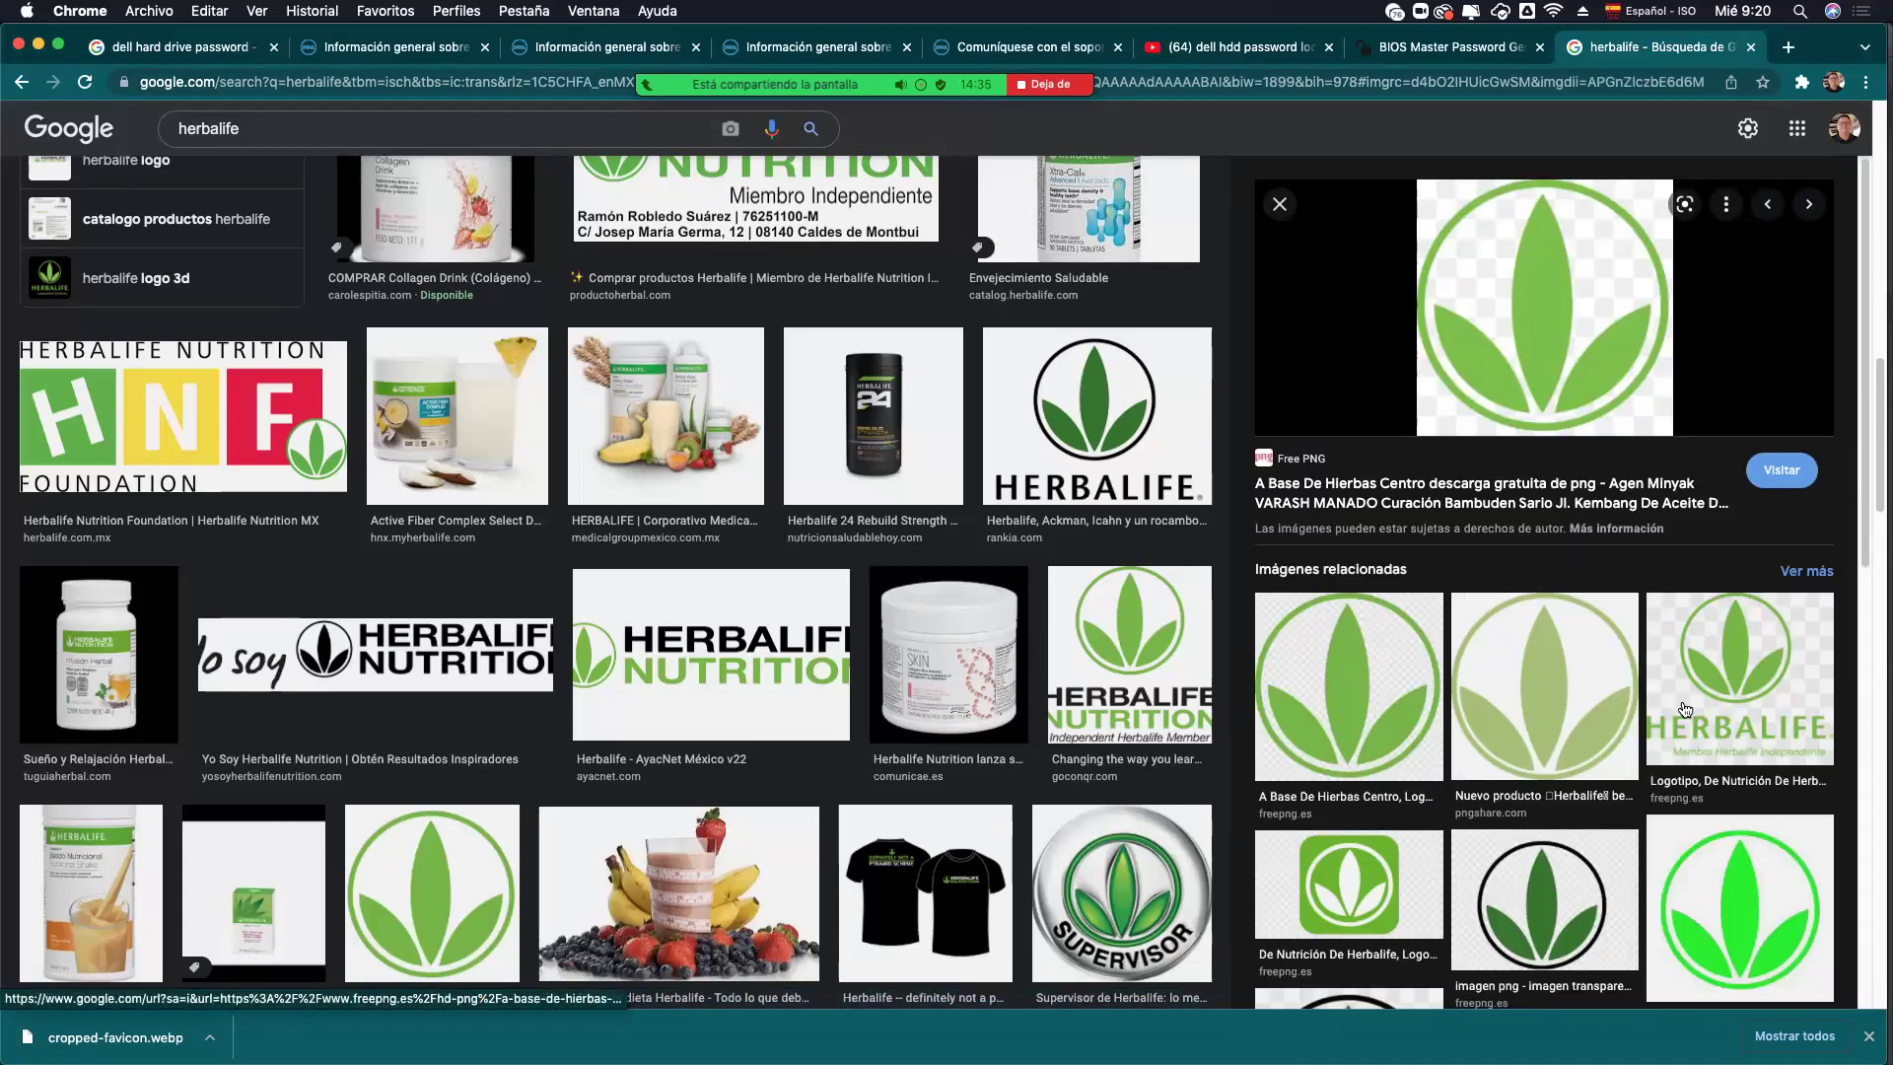
{"action": "right_click", "coordinate": [1595, 319]}
{"action": "mouse_move", "coordinate": [1358, 379]}
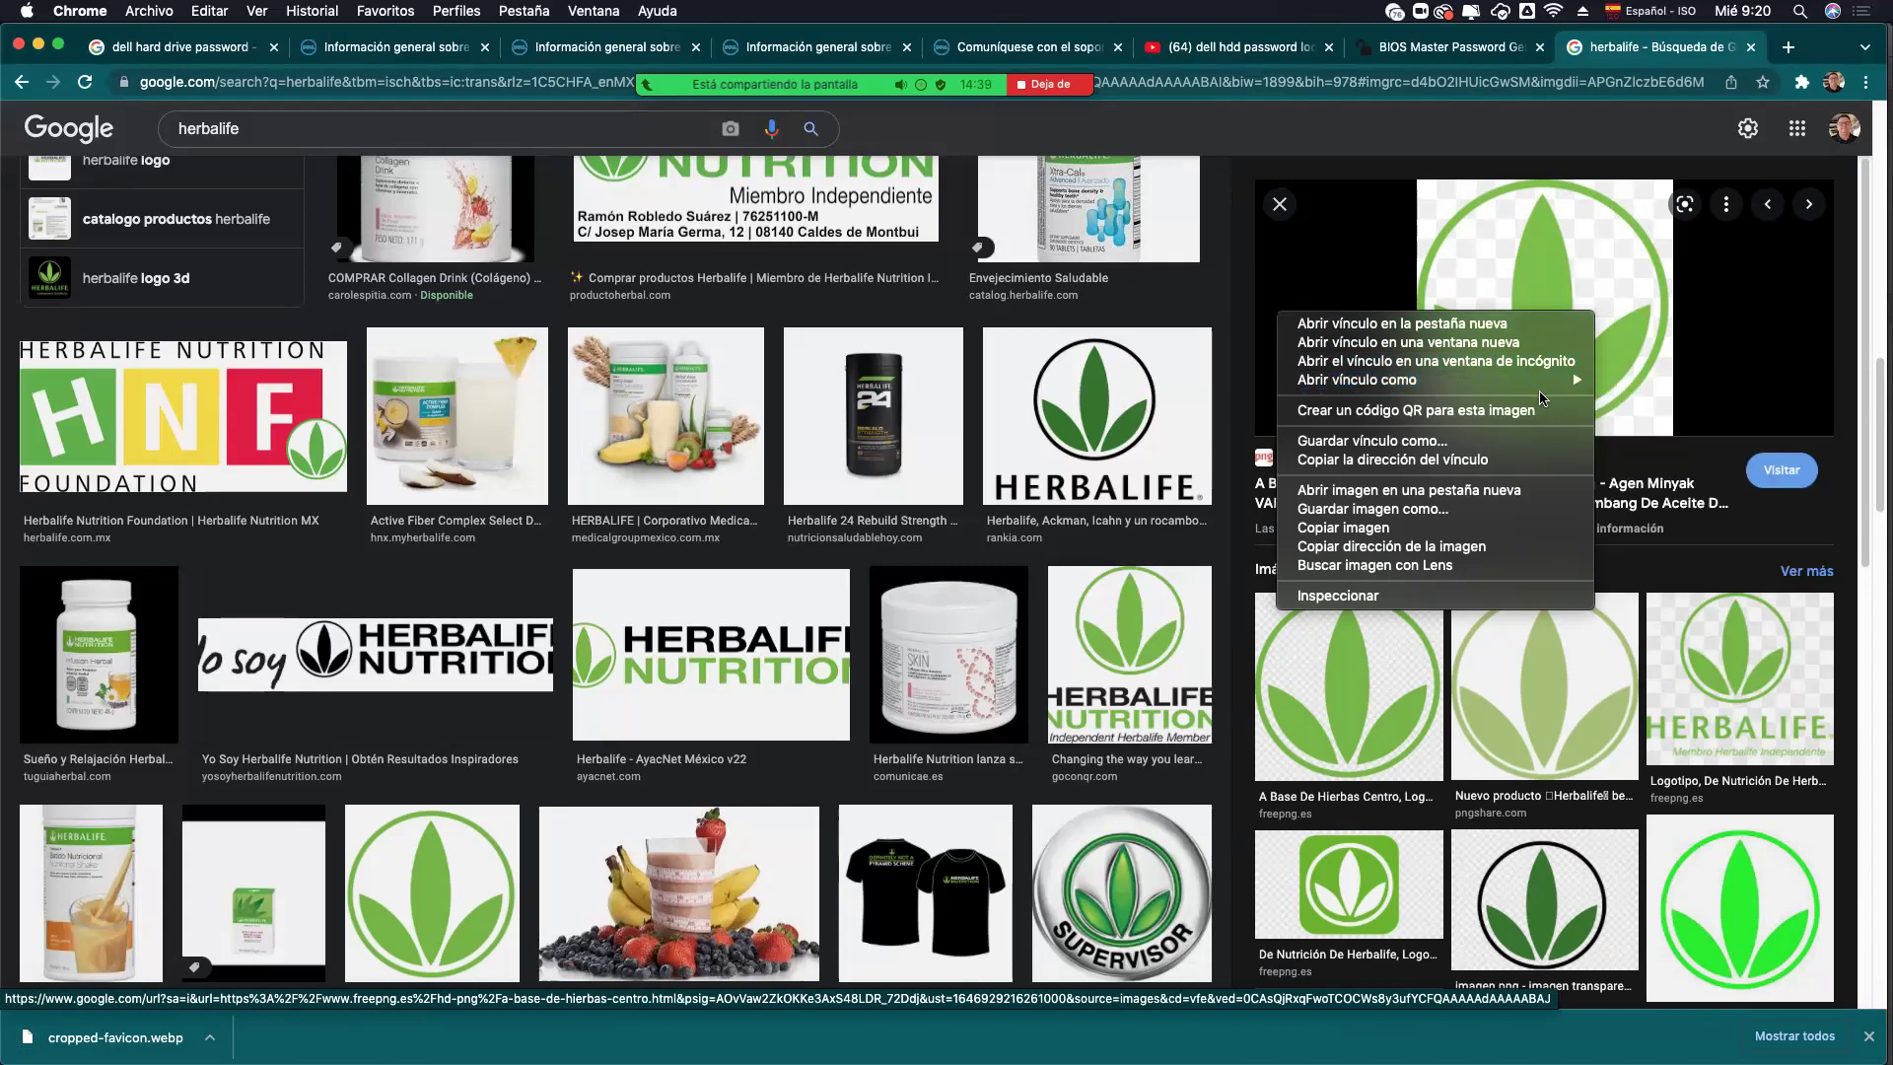
{"action": "left_click", "coordinate": [1802, 669]}
{"action": "left_click", "coordinate": [1765, 656]}
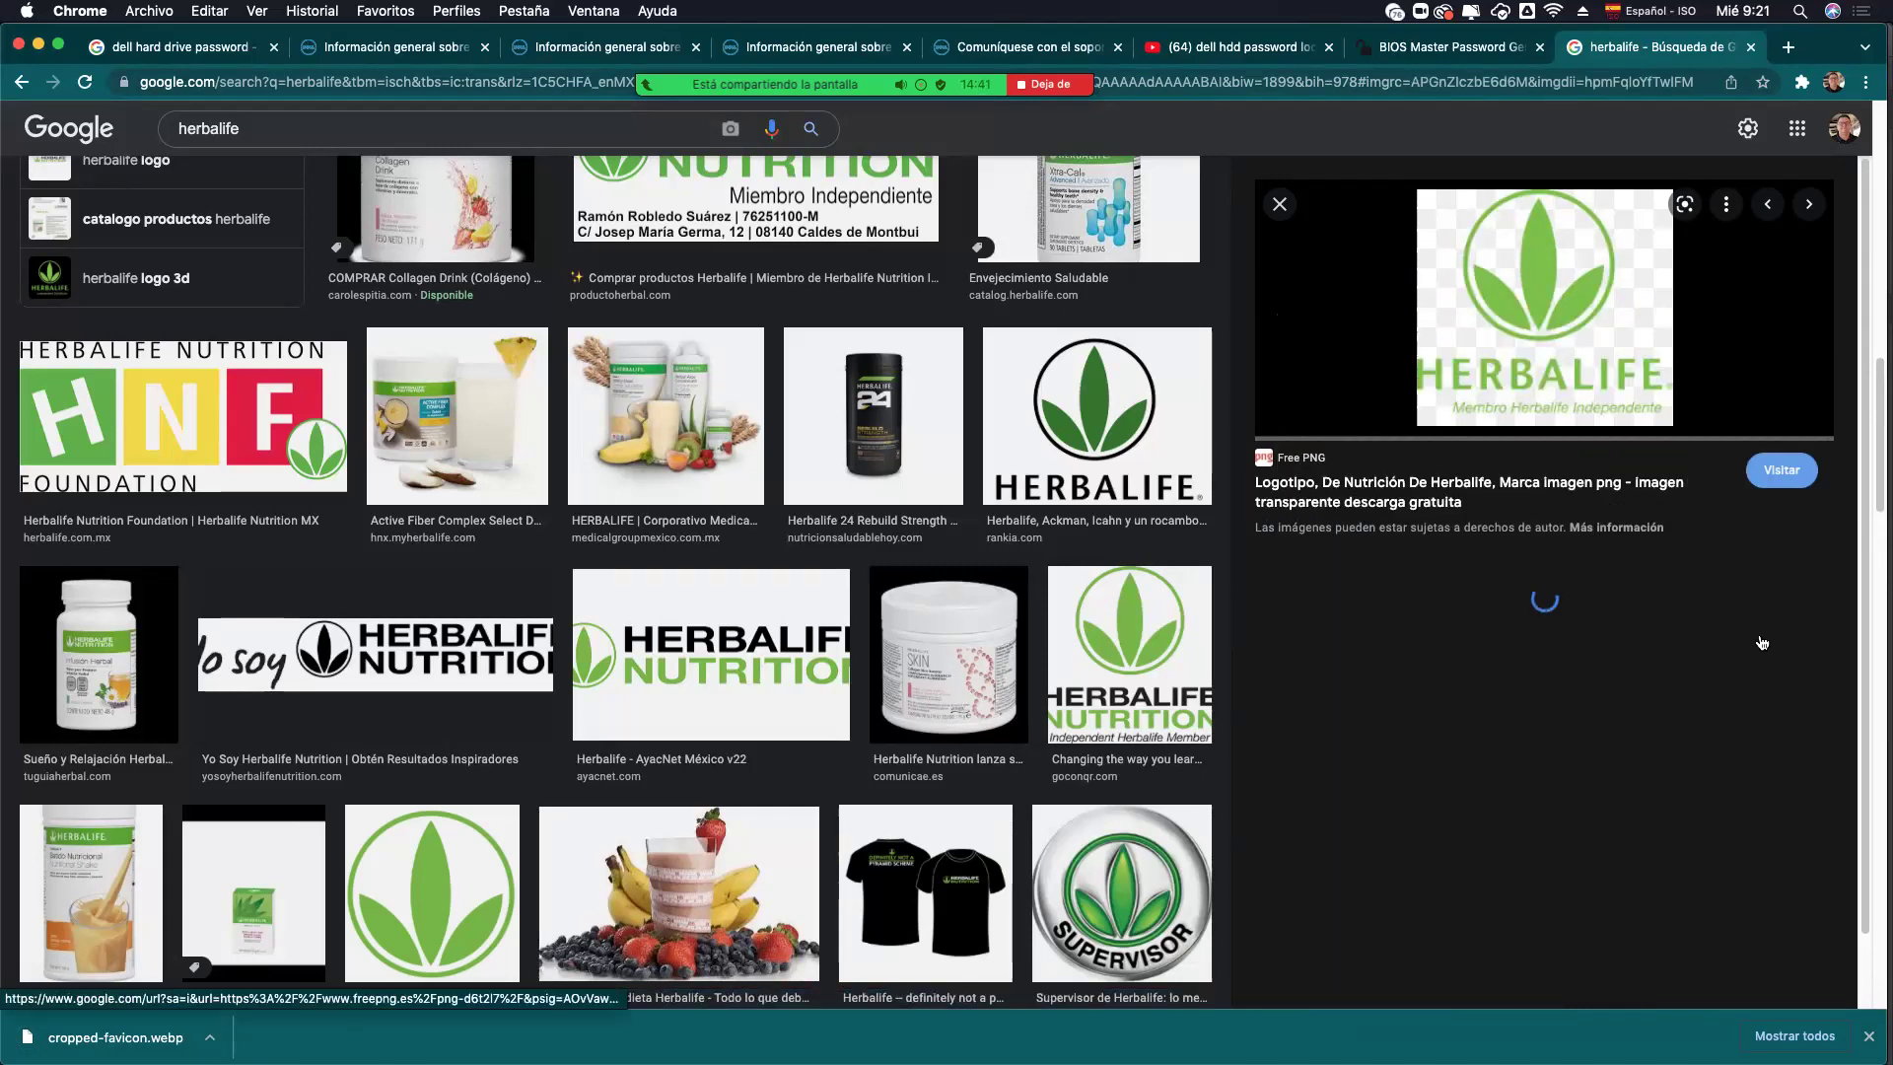
{"action": "right_click", "coordinate": [1544, 308]}
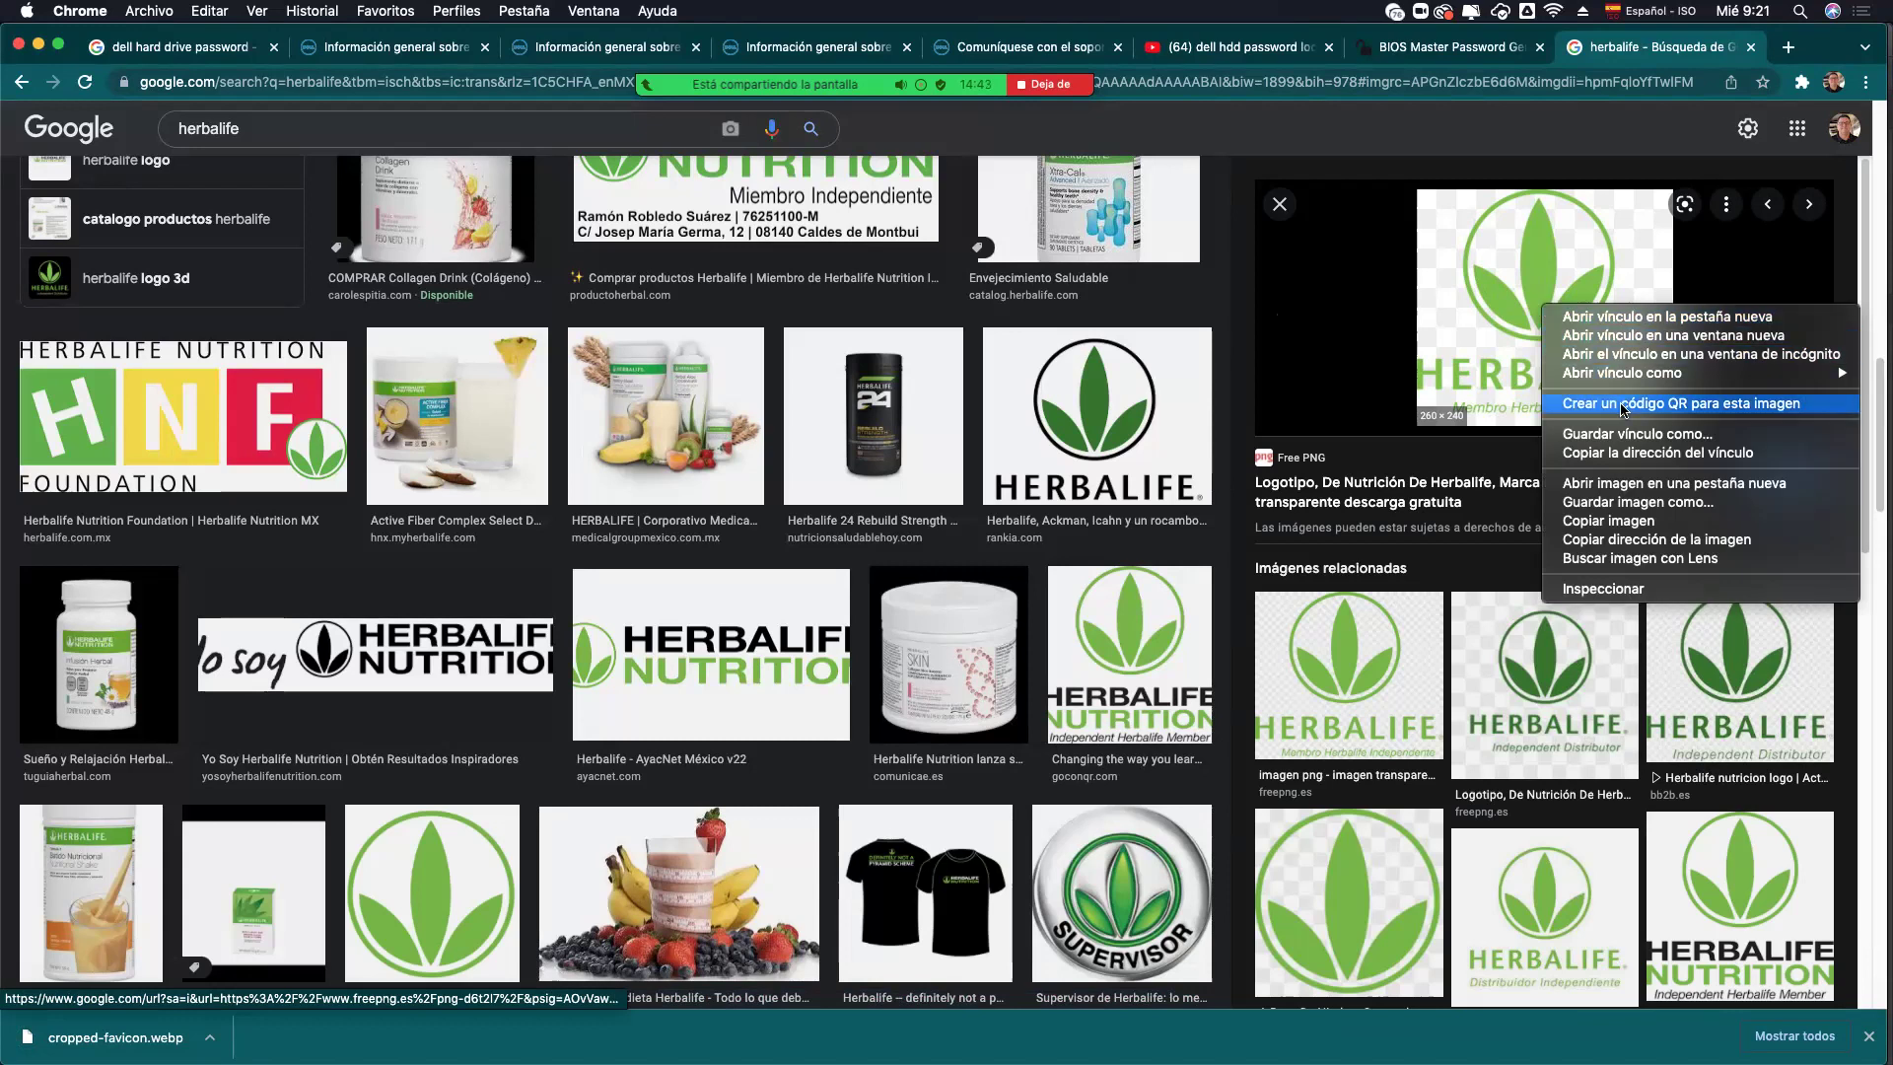
{"action": "left_click", "coordinate": [1689, 467]}
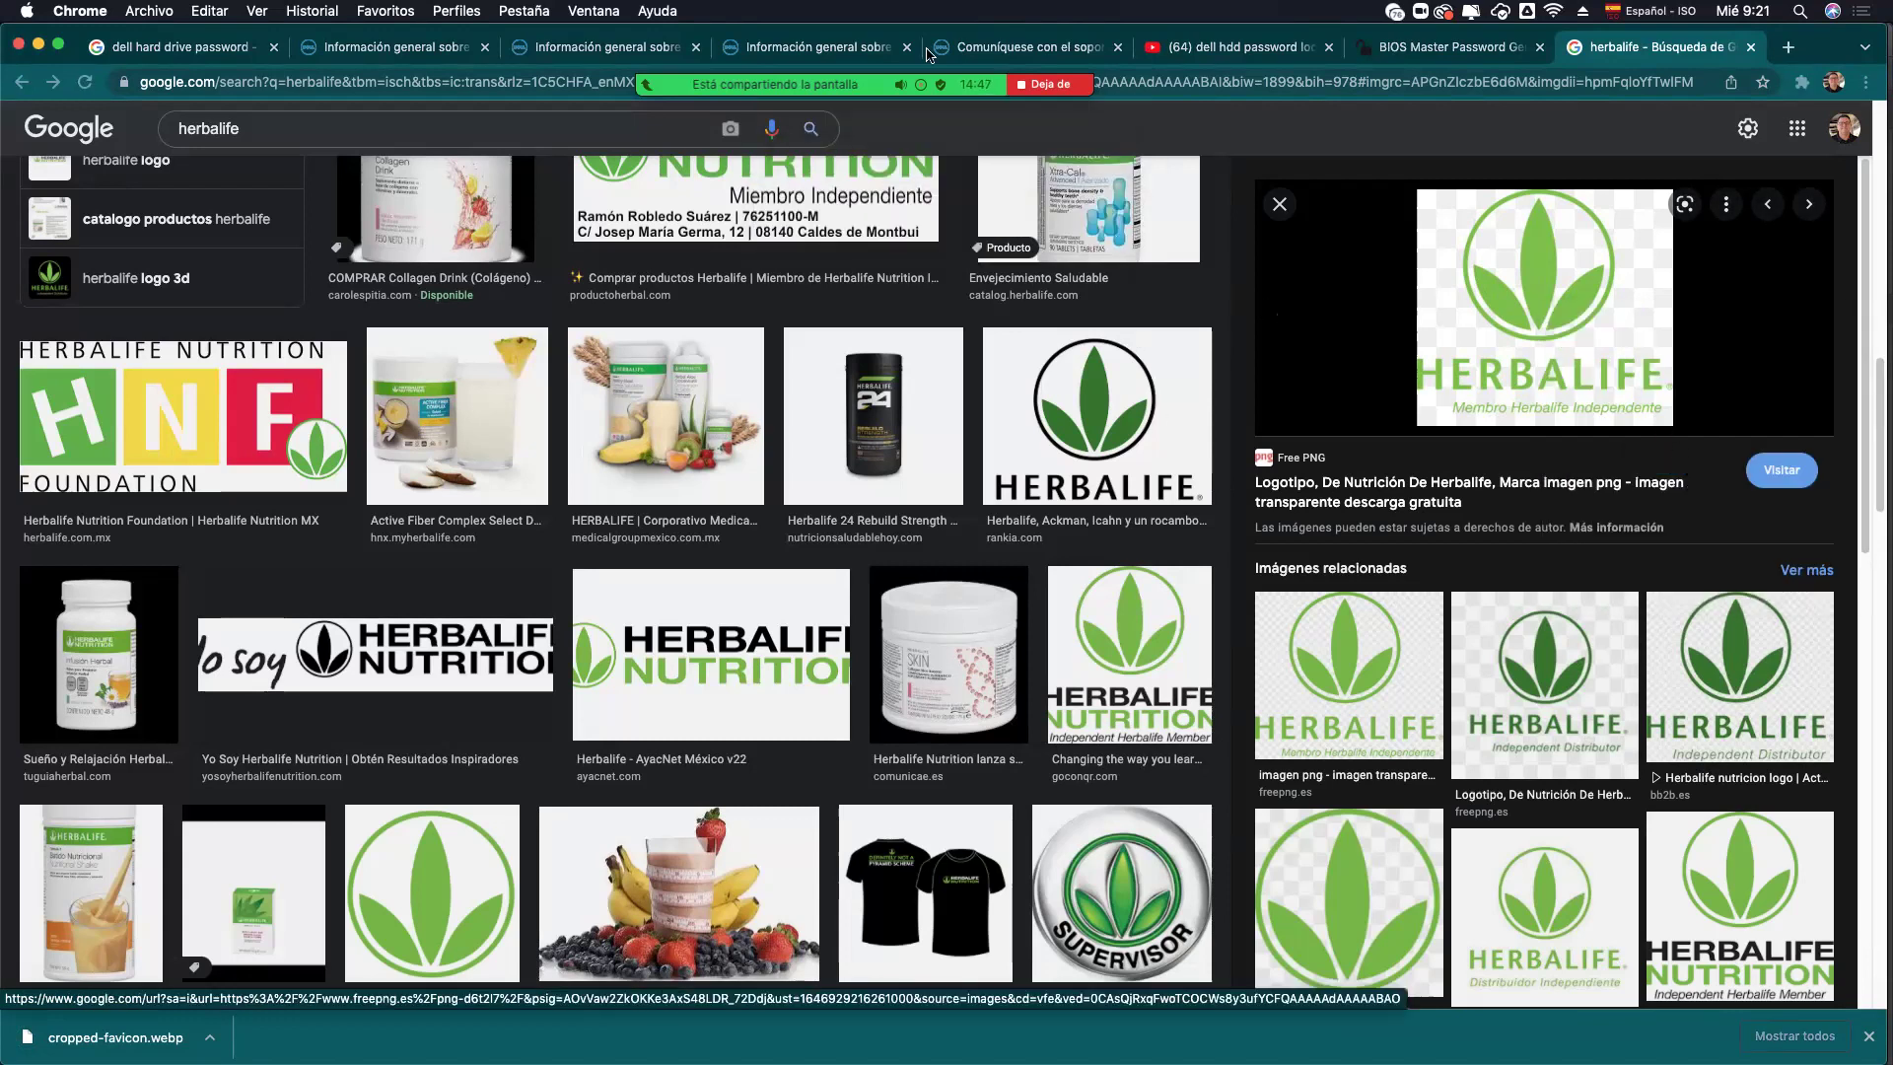
{"action": "scroll", "coordinate": [480, 412], "scroll_direction": "up", "scroll_amount": 15}
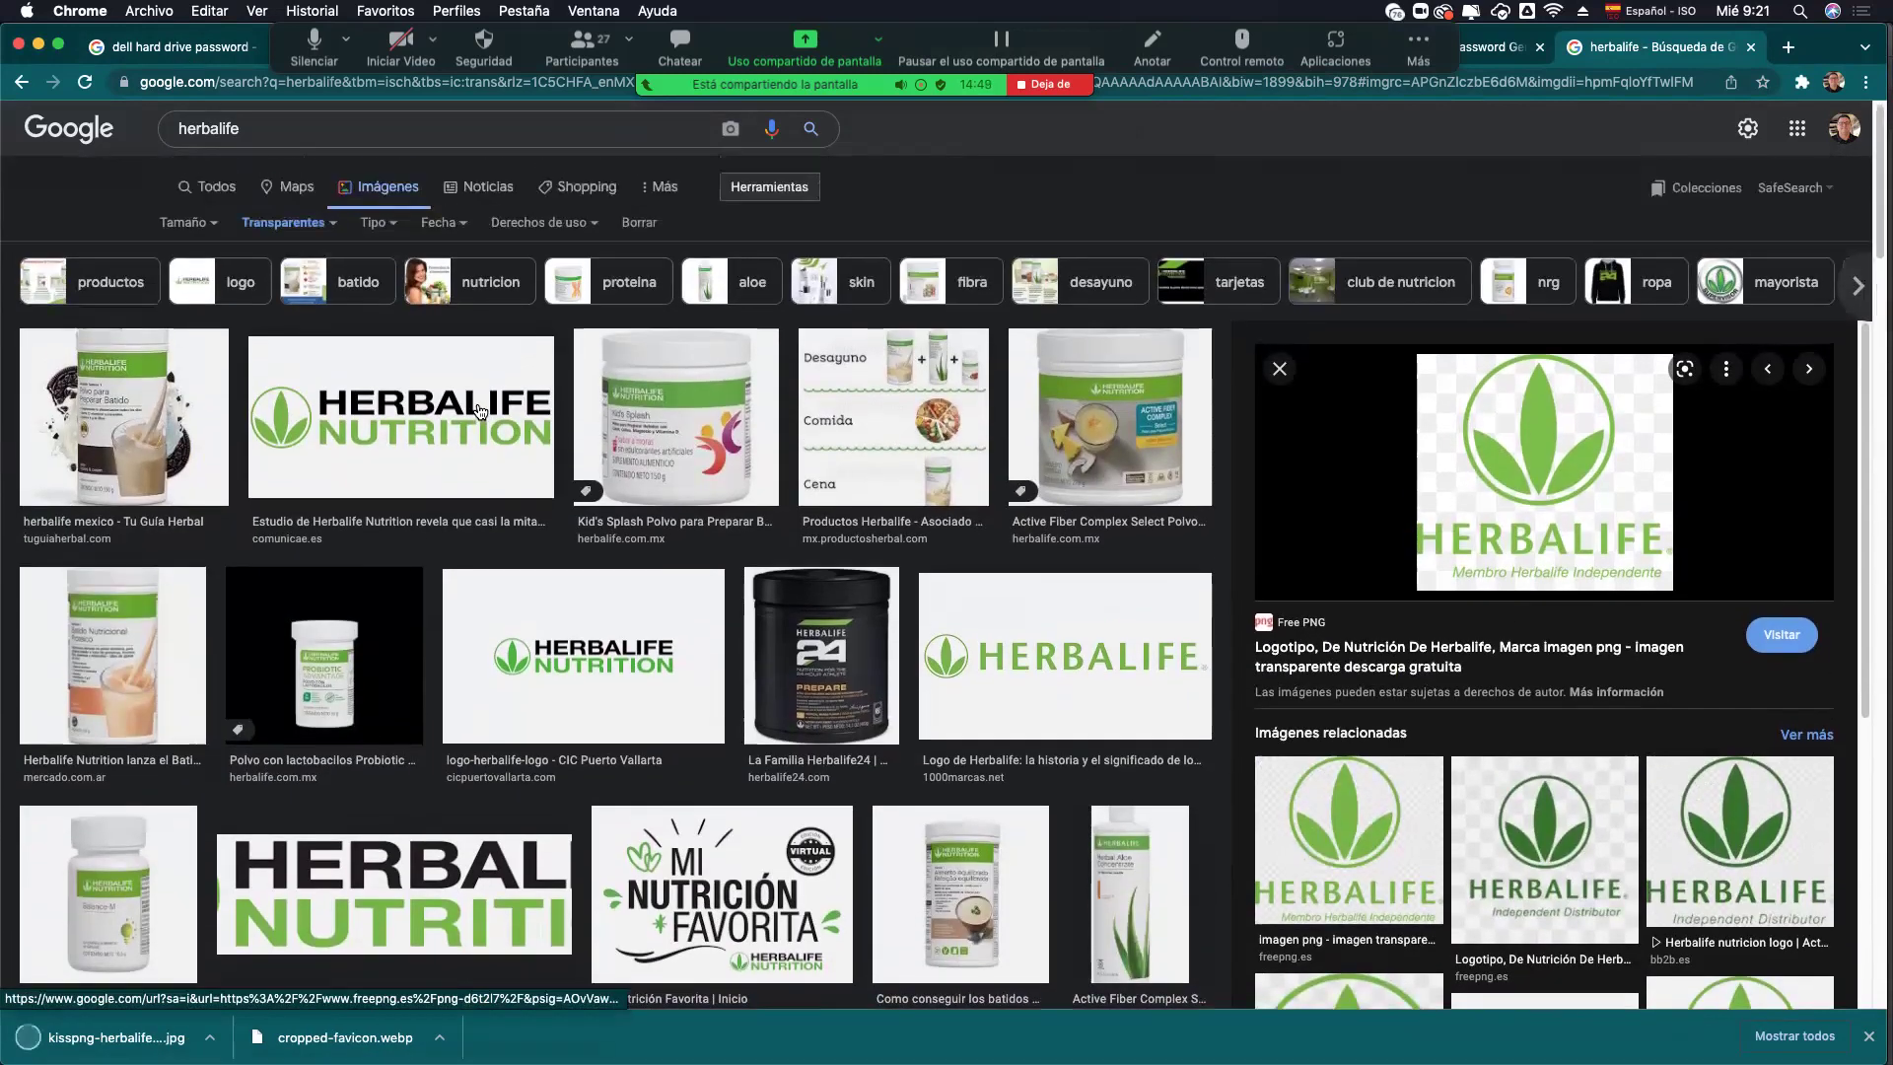
Trial-place the kisspng Herbalife logo on the artboard, delete it, and return to Chrome.
{"action": "left_click", "coordinate": [38, 45]}
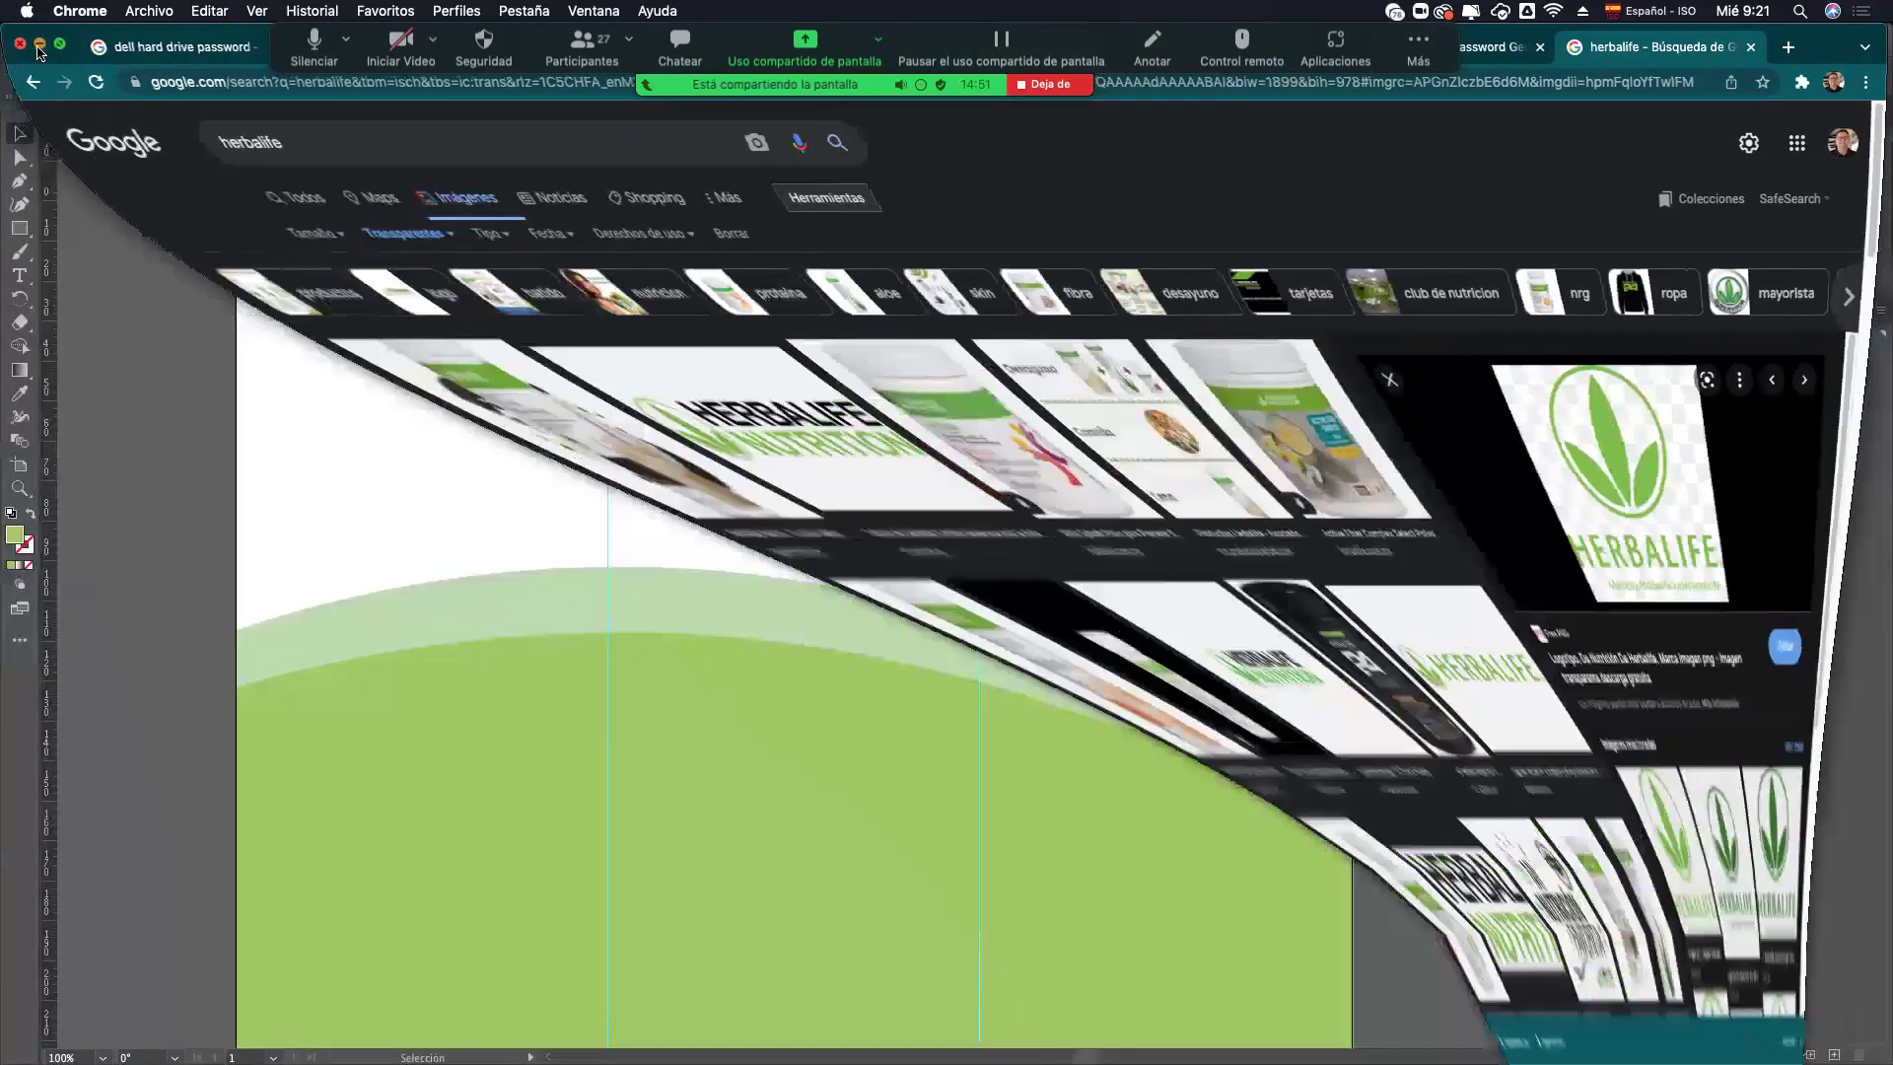
{"action": "left_click", "coordinate": [1661, 1031]}
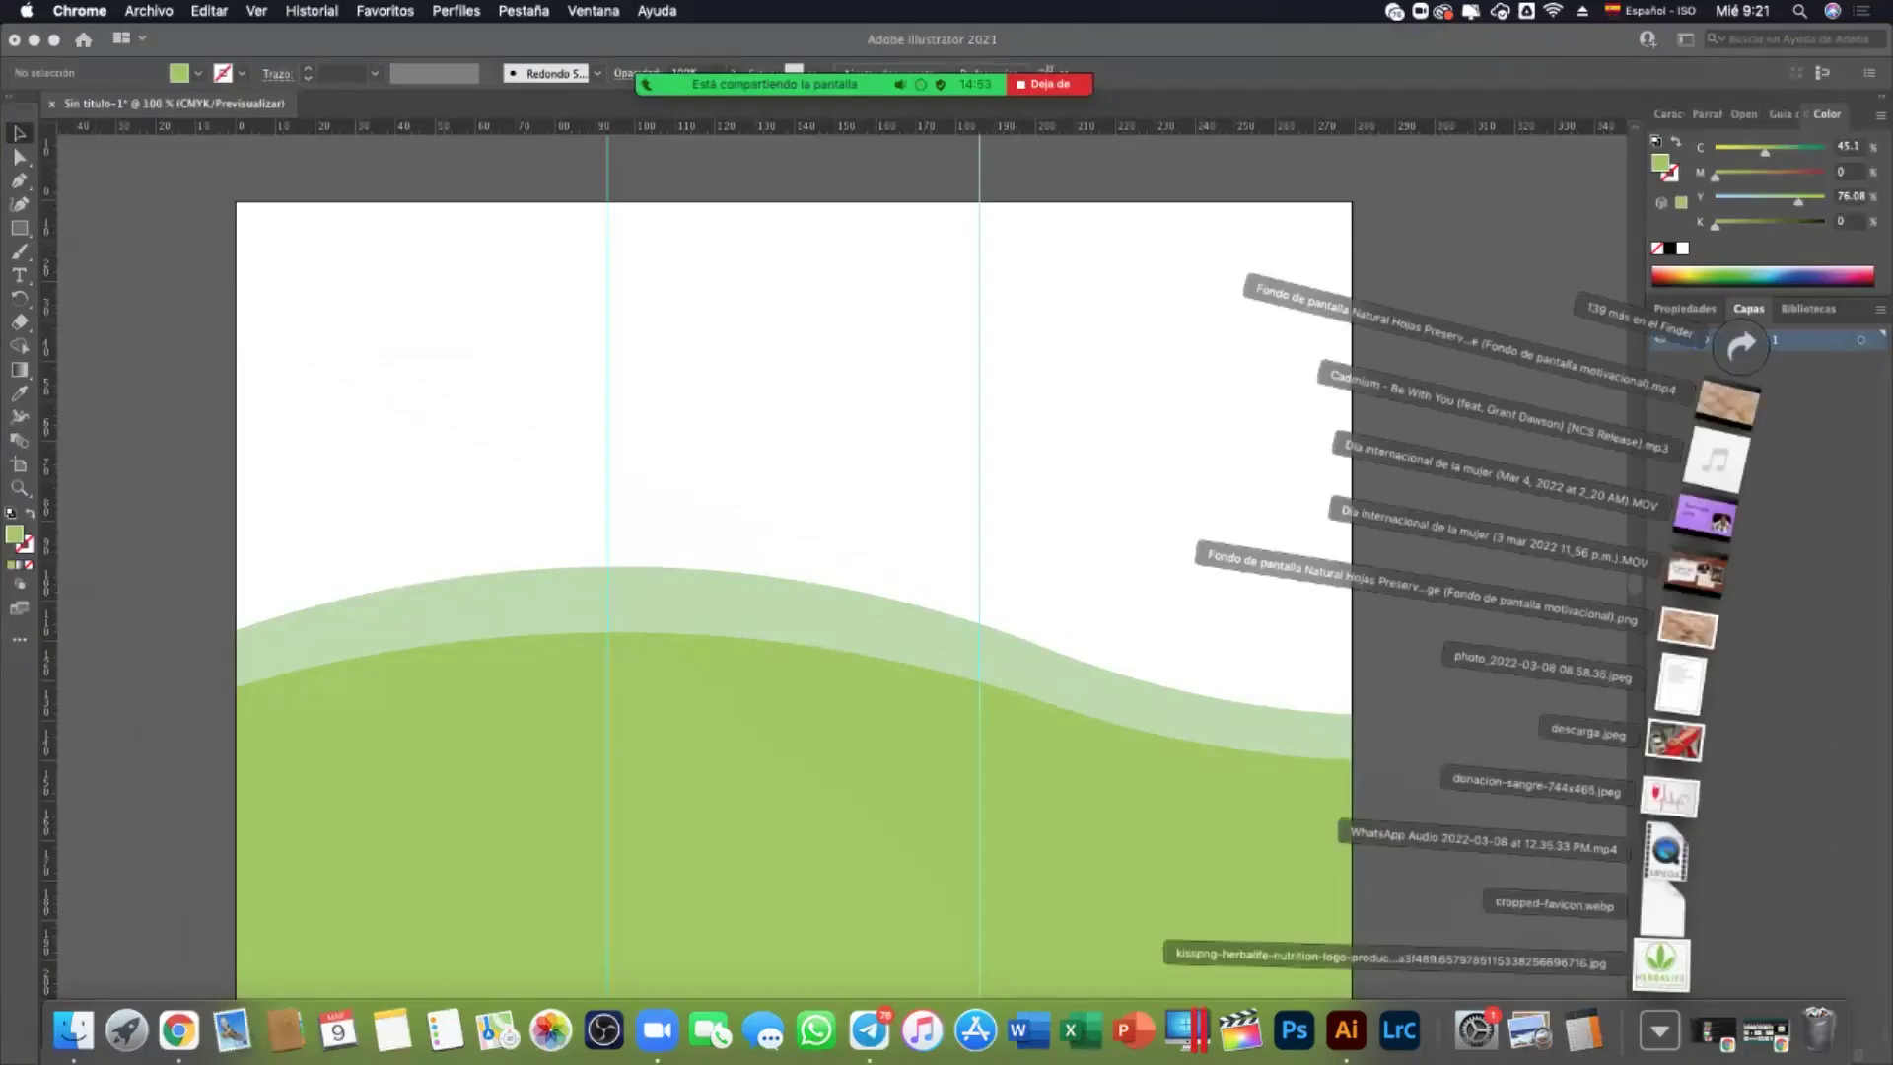
{"action": "left_click_drag", "start_coordinate": [1662, 962], "coordinate": [1173, 512]}
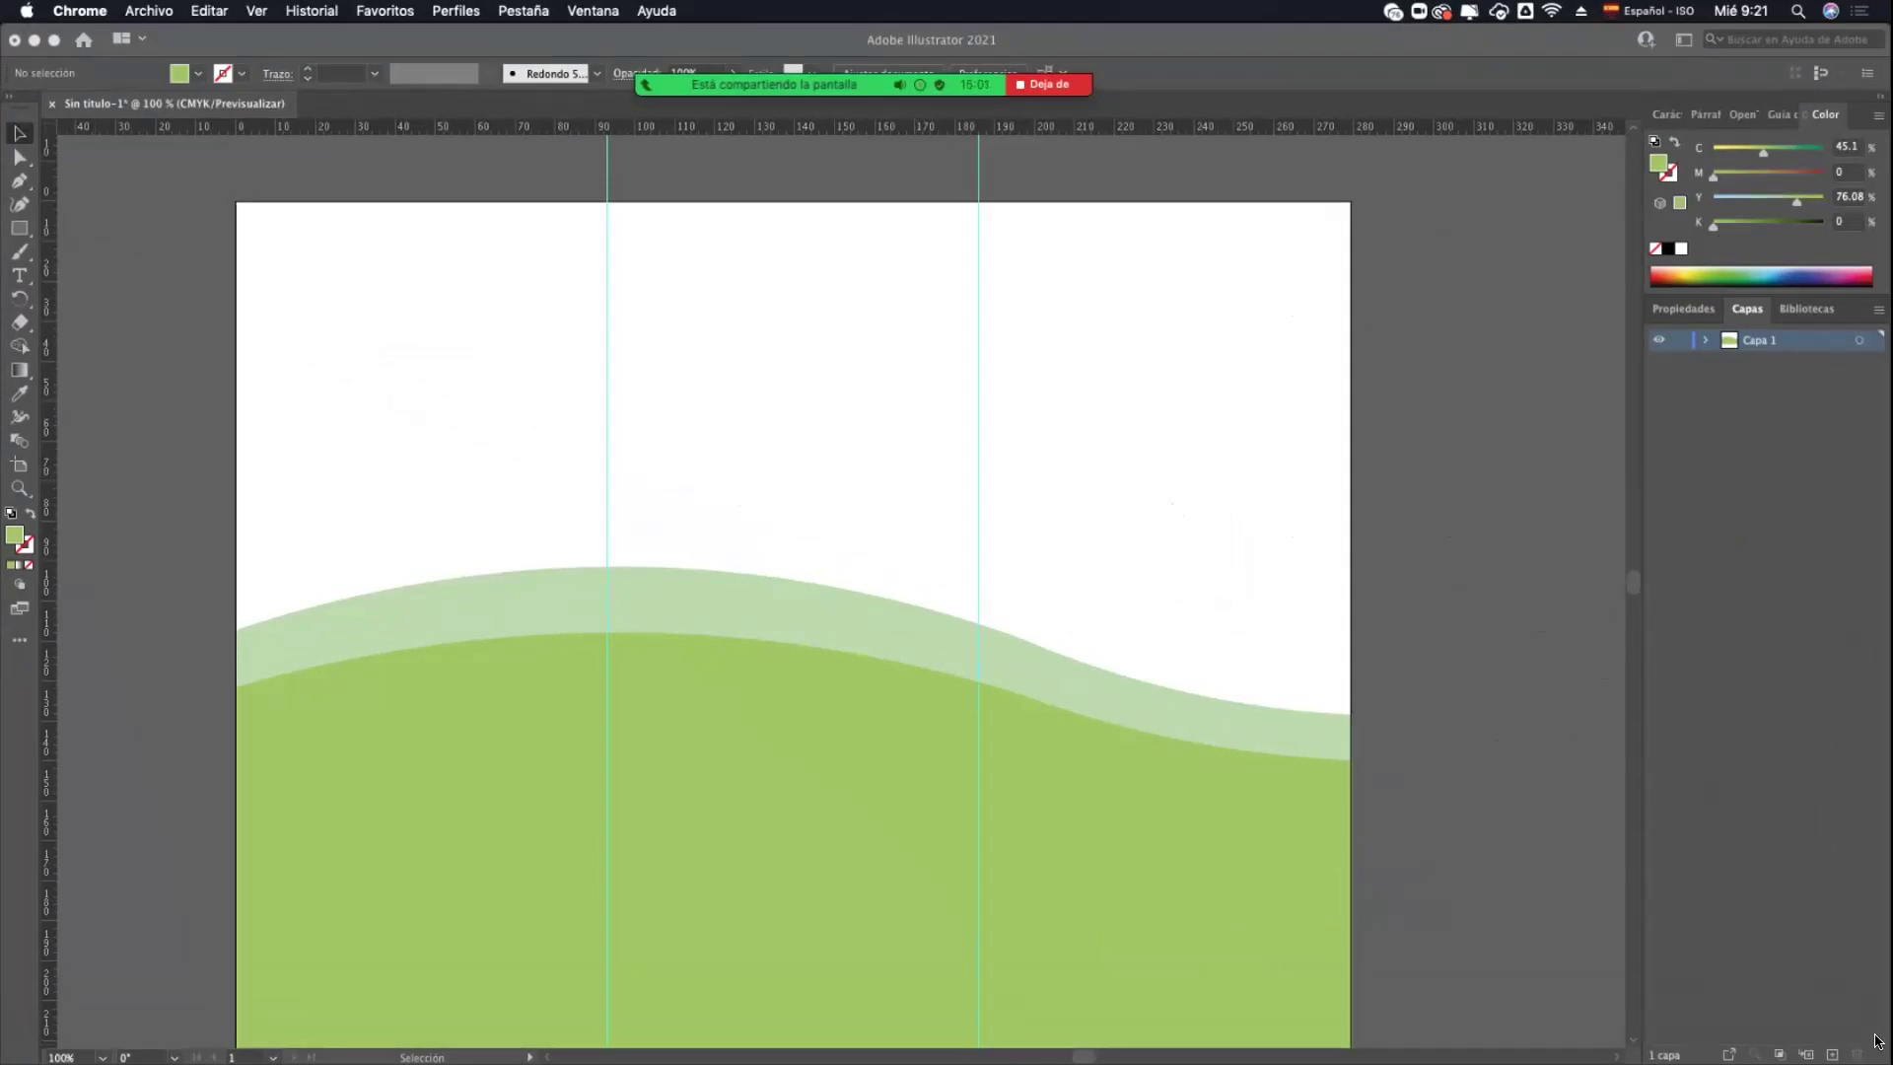
{"action": "left_click", "coordinate": [1479, 515]}
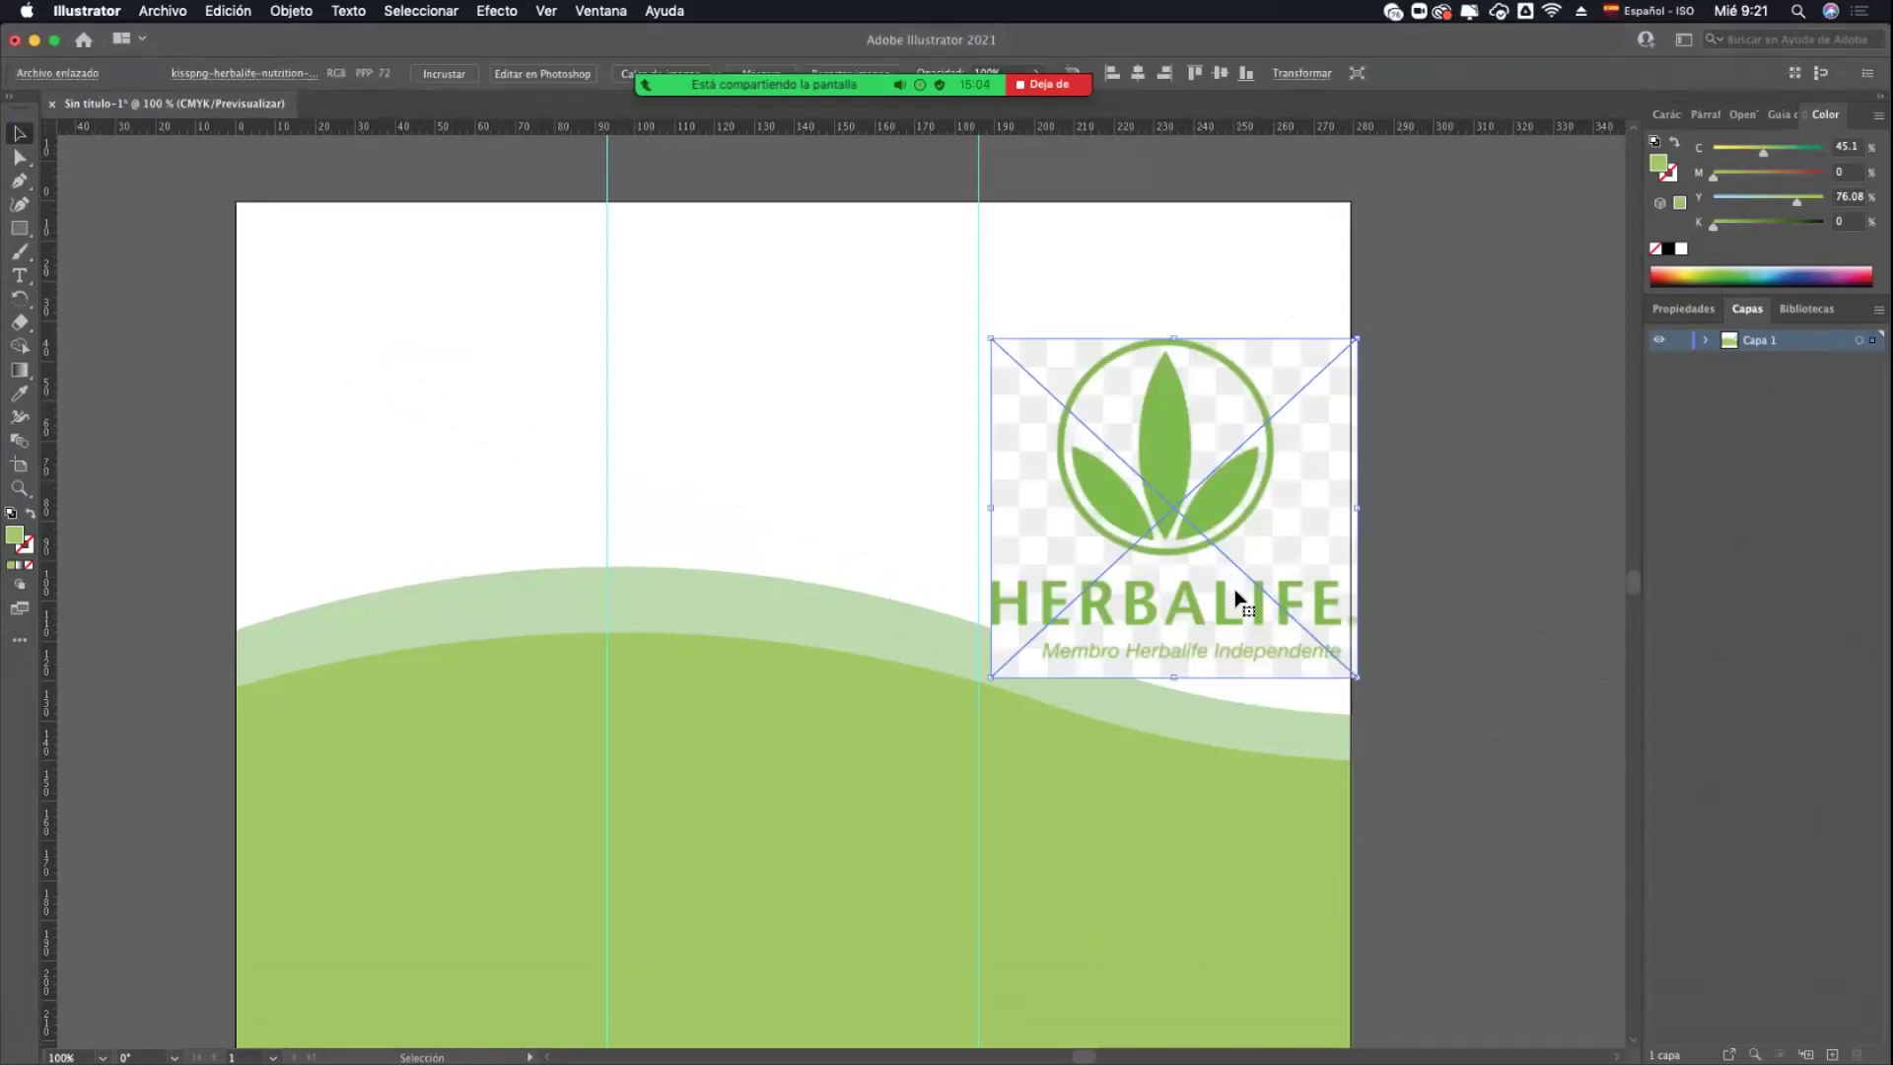
{"action": "key", "text": "Delete"}
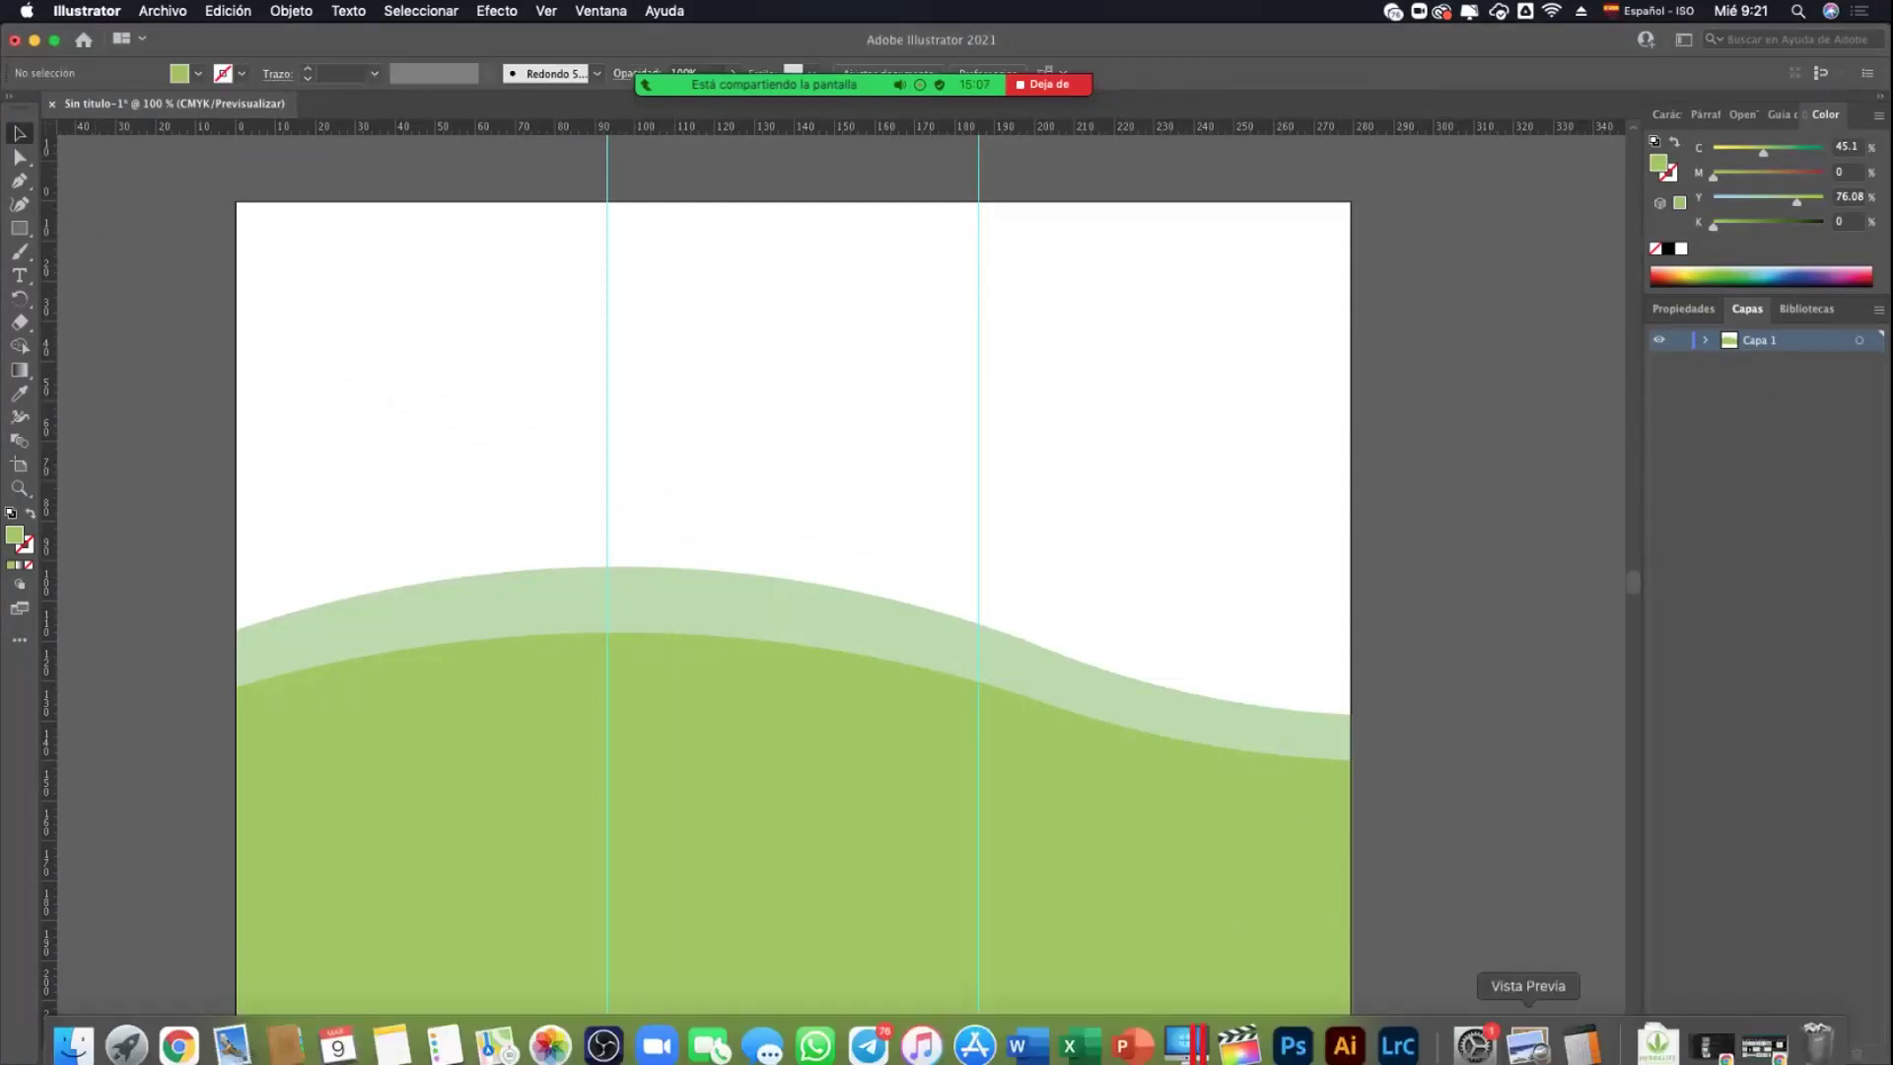
{"action": "left_click", "coordinate": [1765, 1033]}
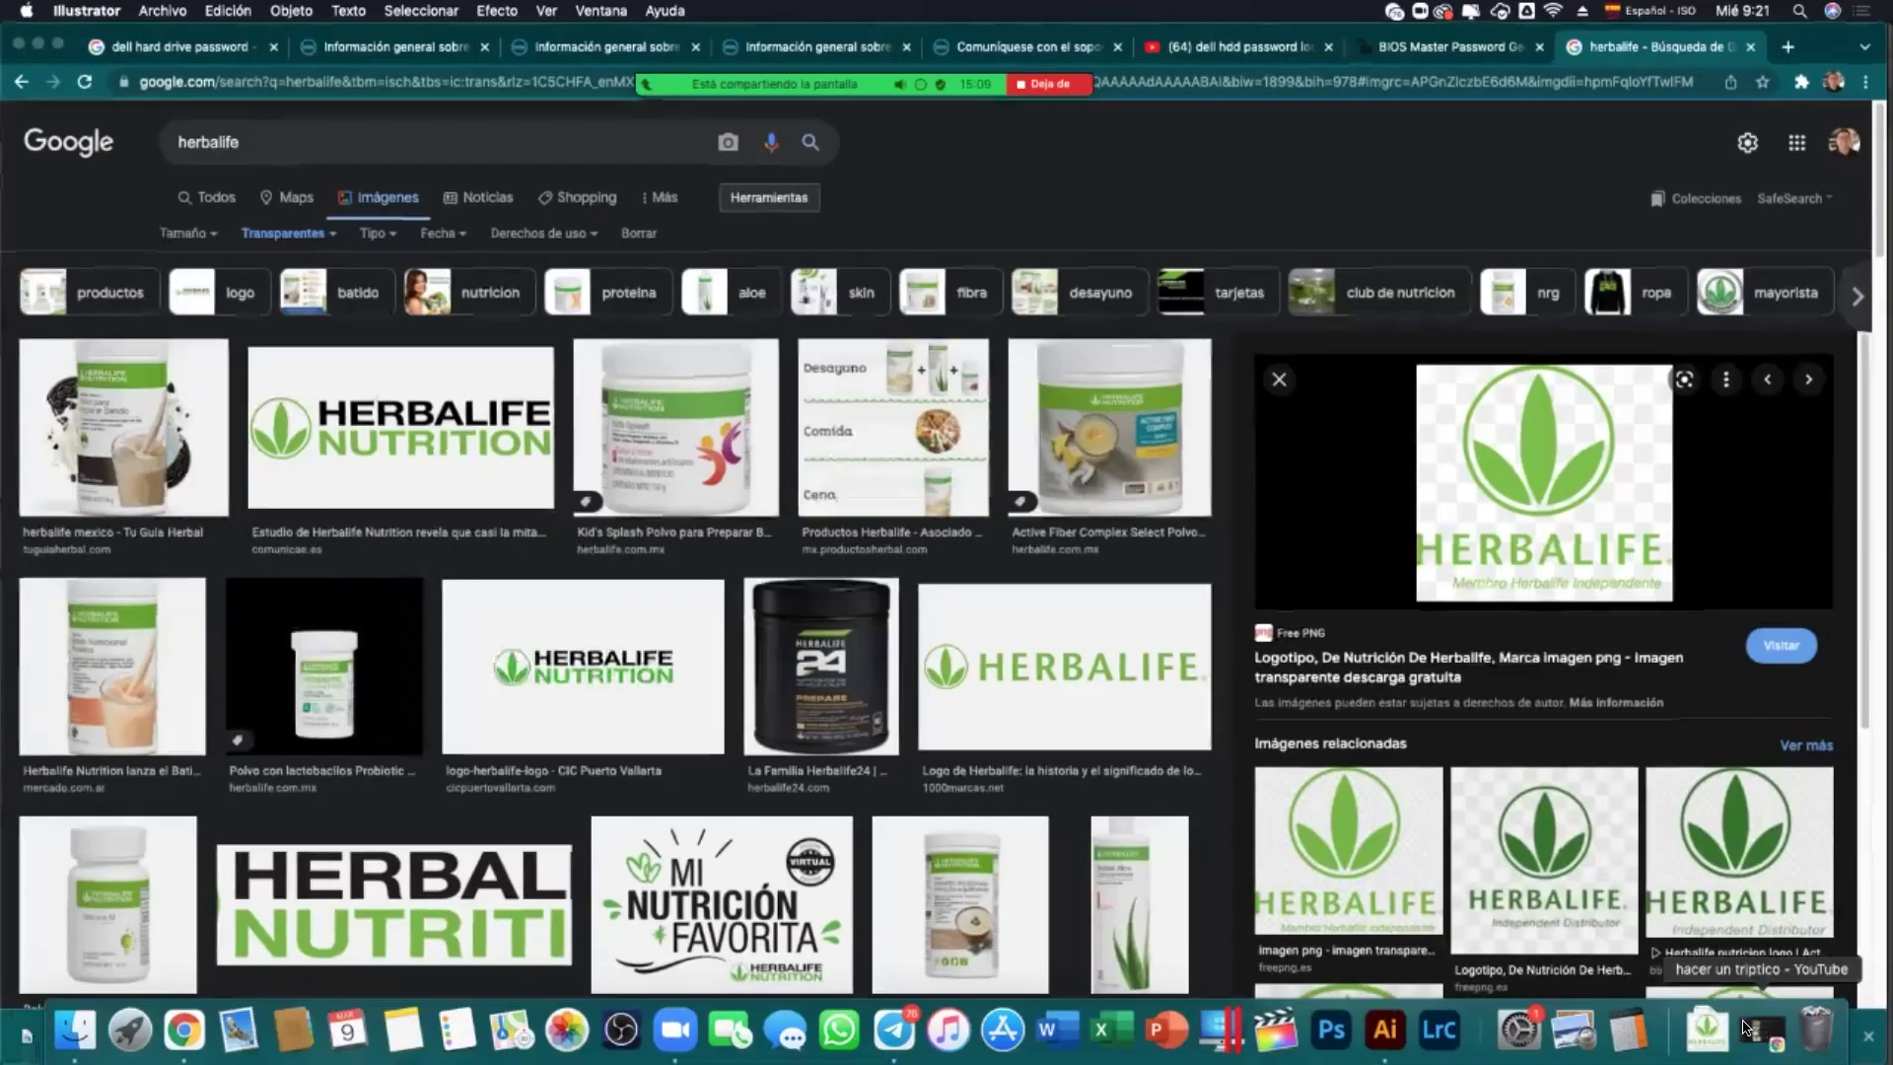
Search Google Images for 'herbalife logo', filtered to transparent images.
{"action": "left_click", "coordinate": [246, 138]}
{"action": "type", "text": "logo"}
{"action": "key", "text": "Return"}
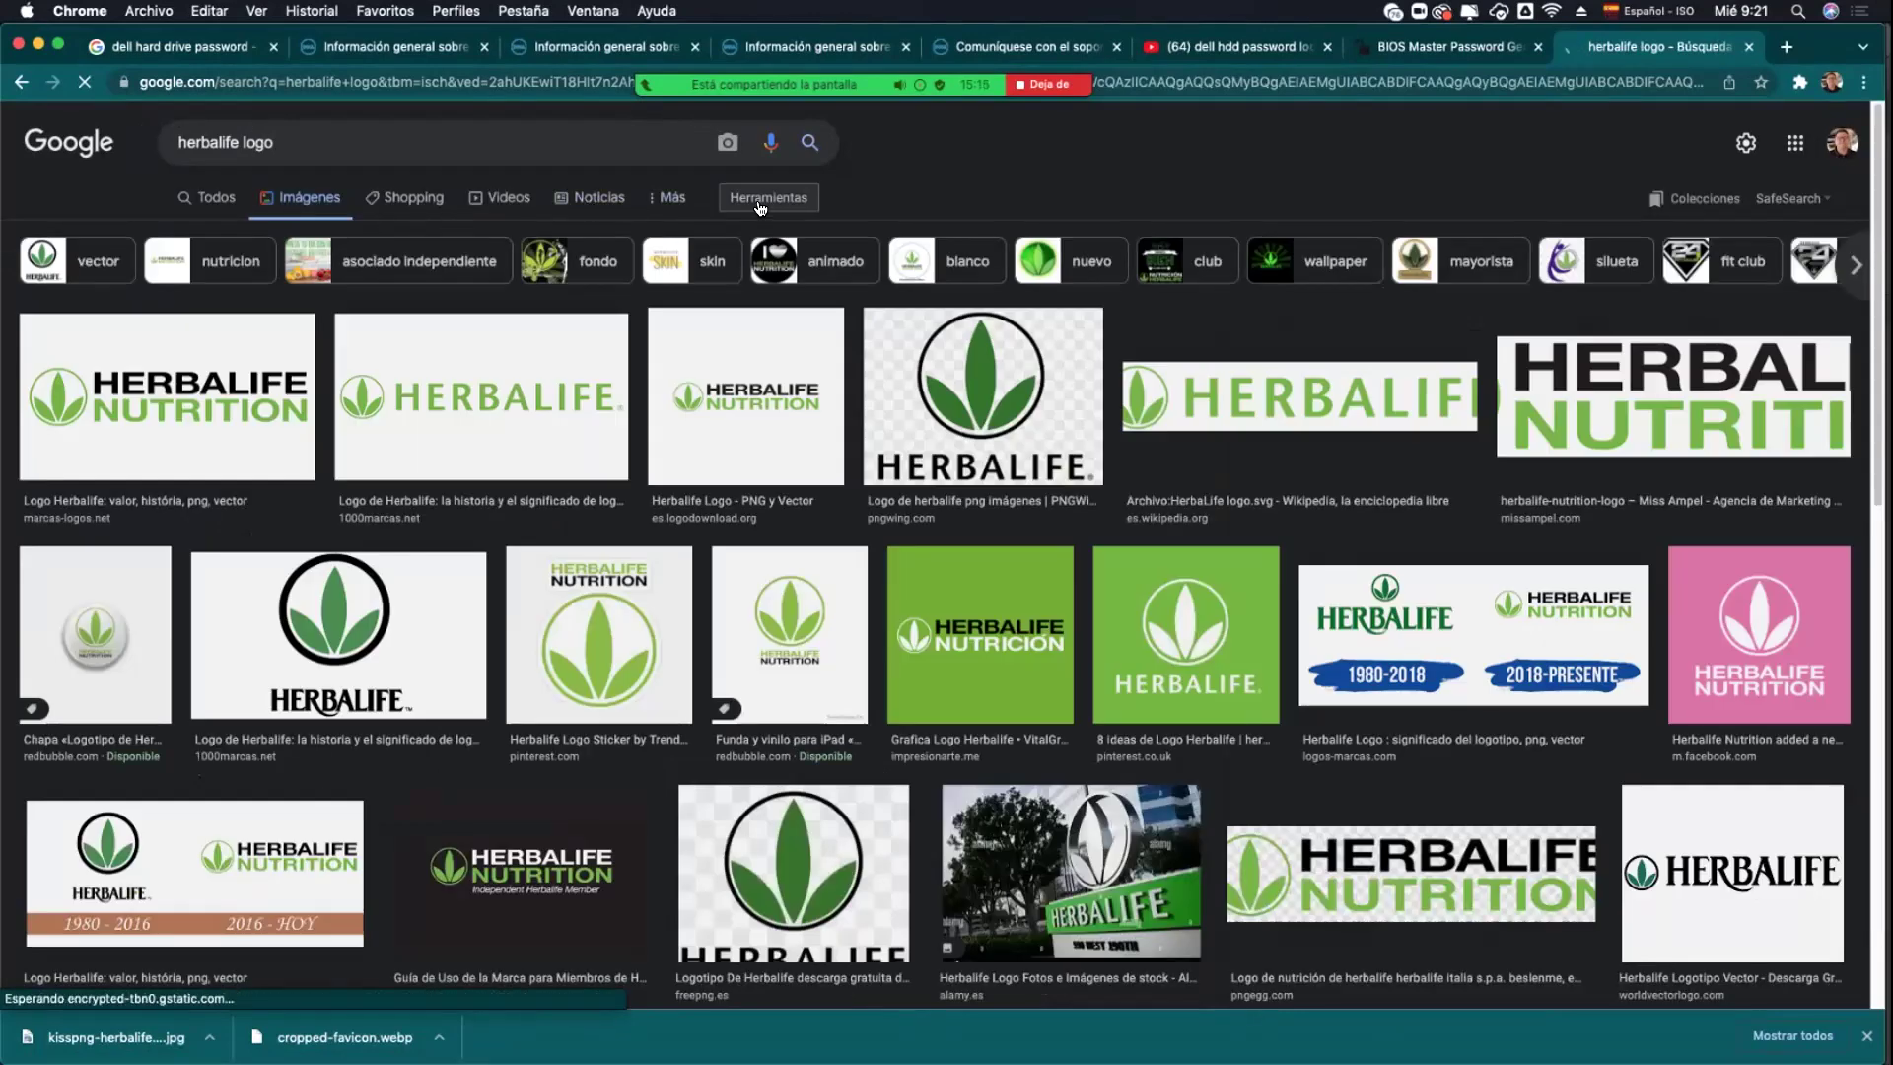
{"action": "left_click", "coordinate": [760, 200]}
{"action": "left_click", "coordinate": [262, 234]}
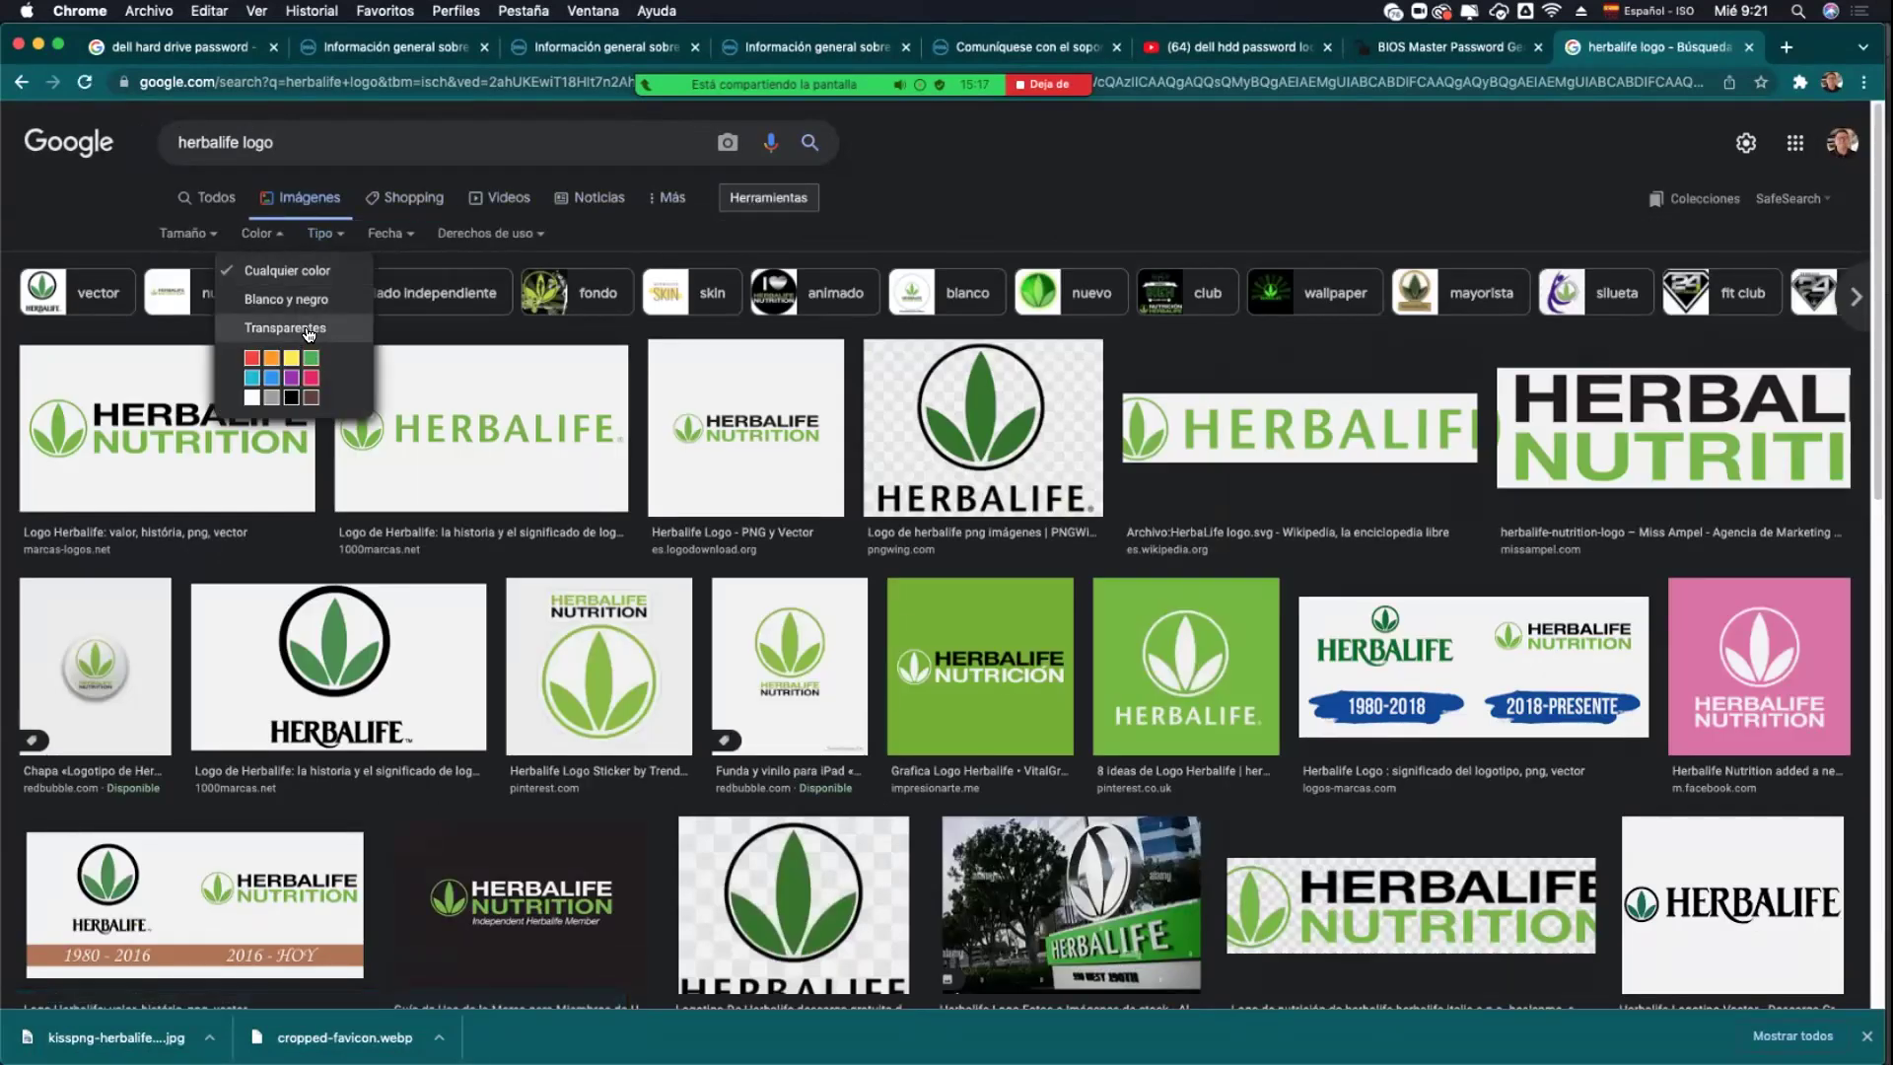
{"action": "left_click", "coordinate": [308, 328]}
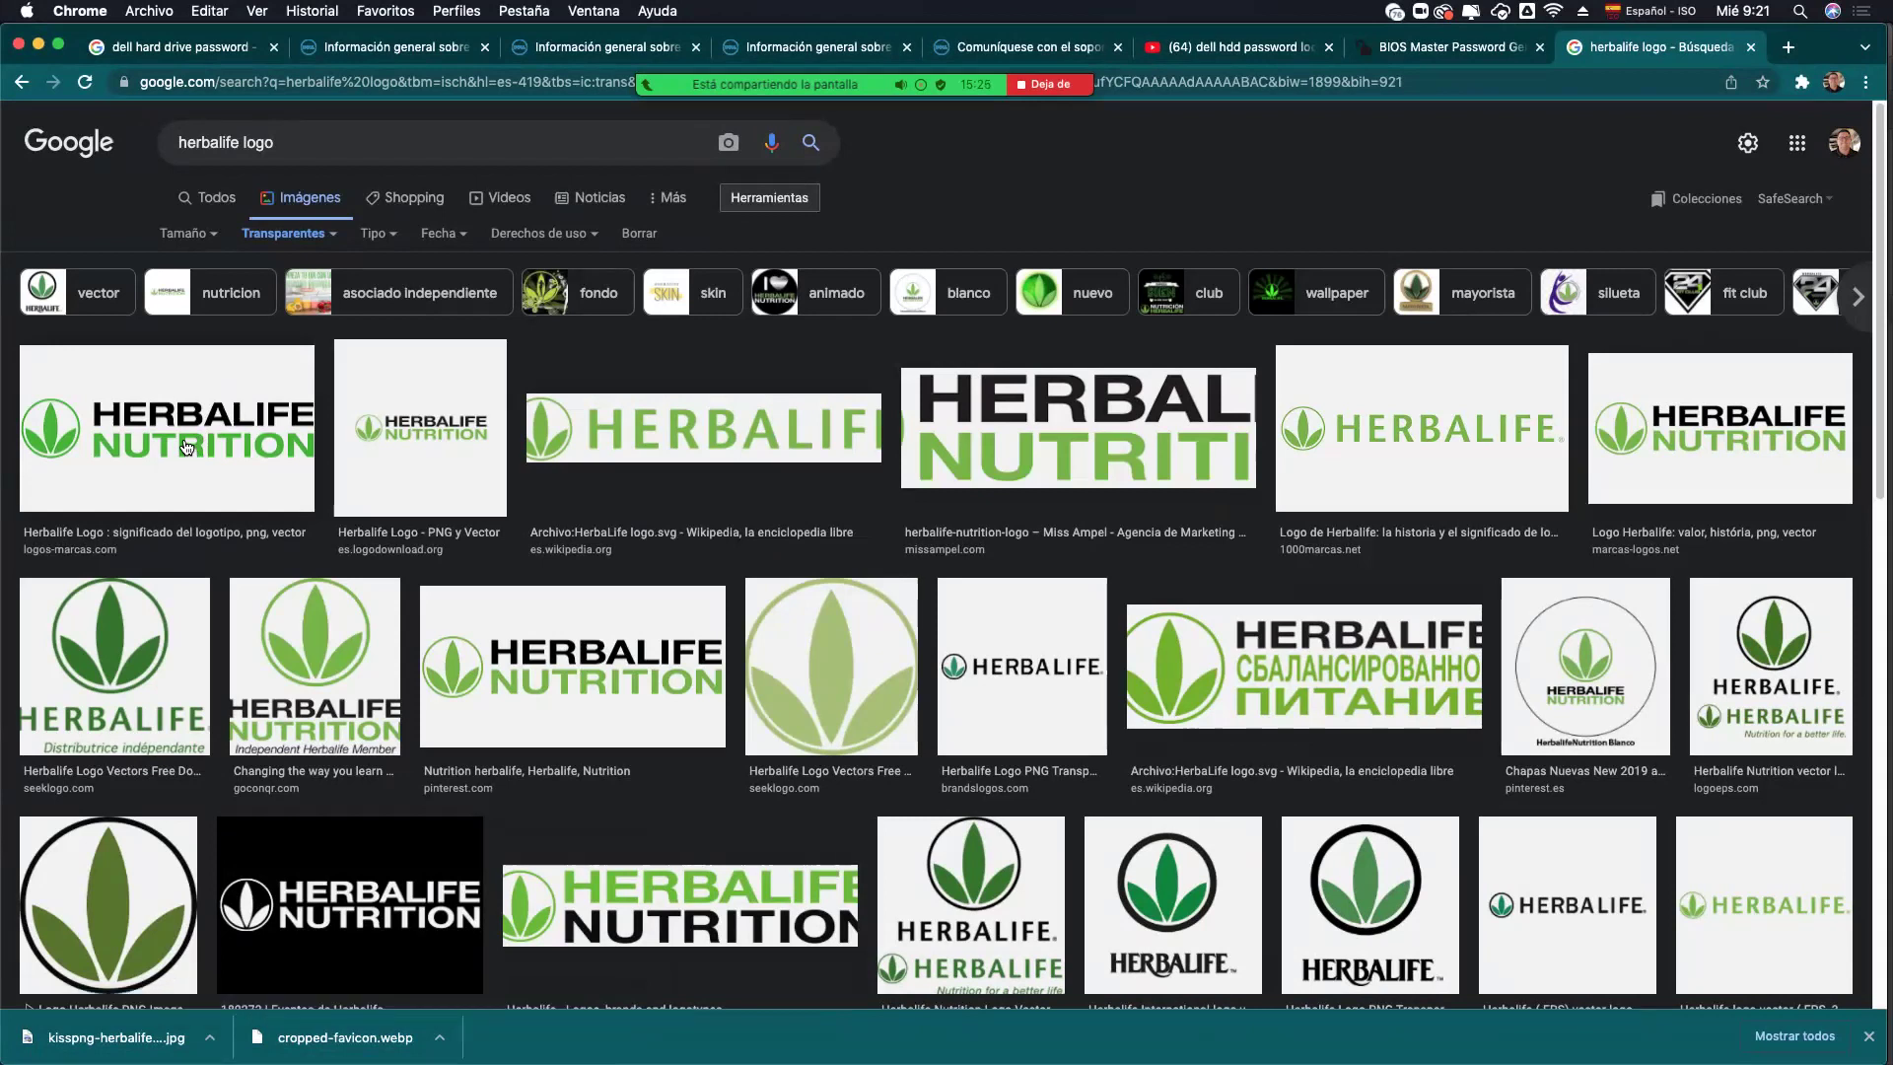
Save the seeklogo Herbalife logo to Descargas and minimize the browser.
{"action": "left_click", "coordinate": [176, 629]}
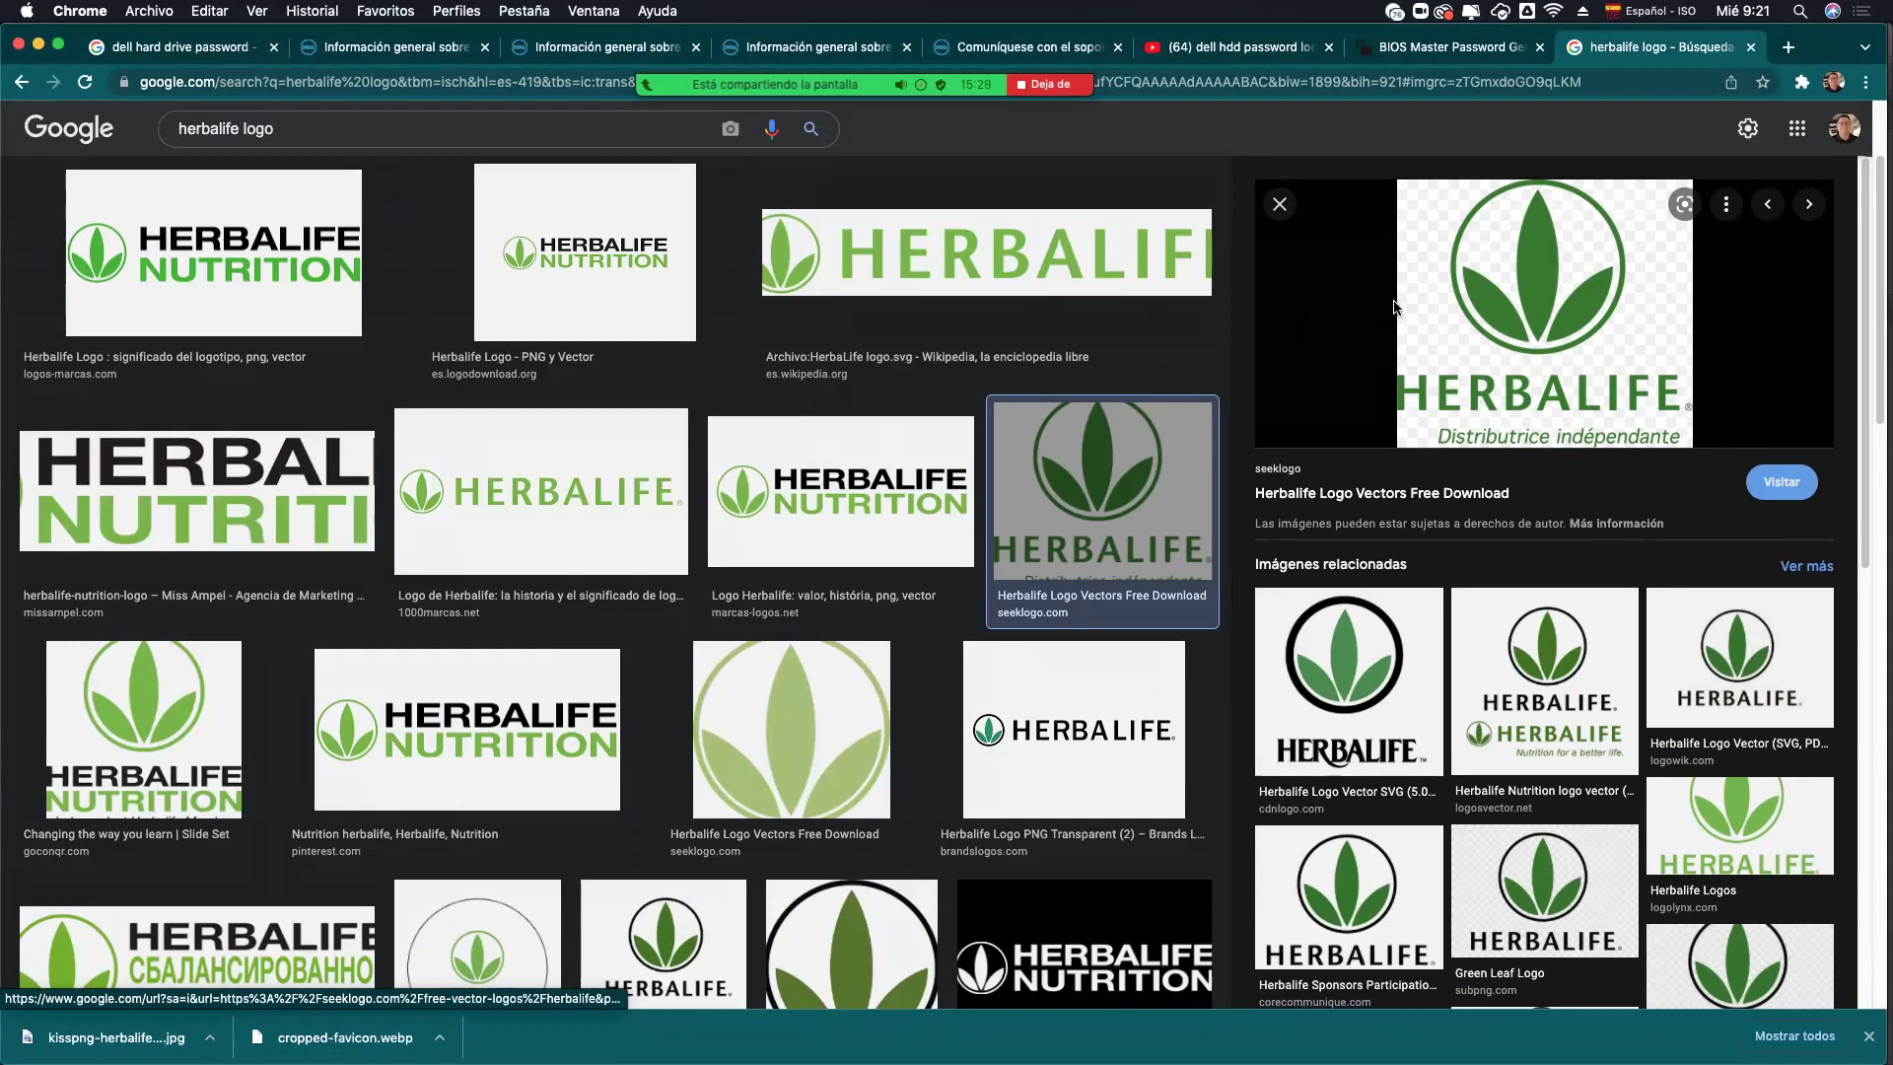
{"action": "right_click", "coordinate": [1506, 281]}
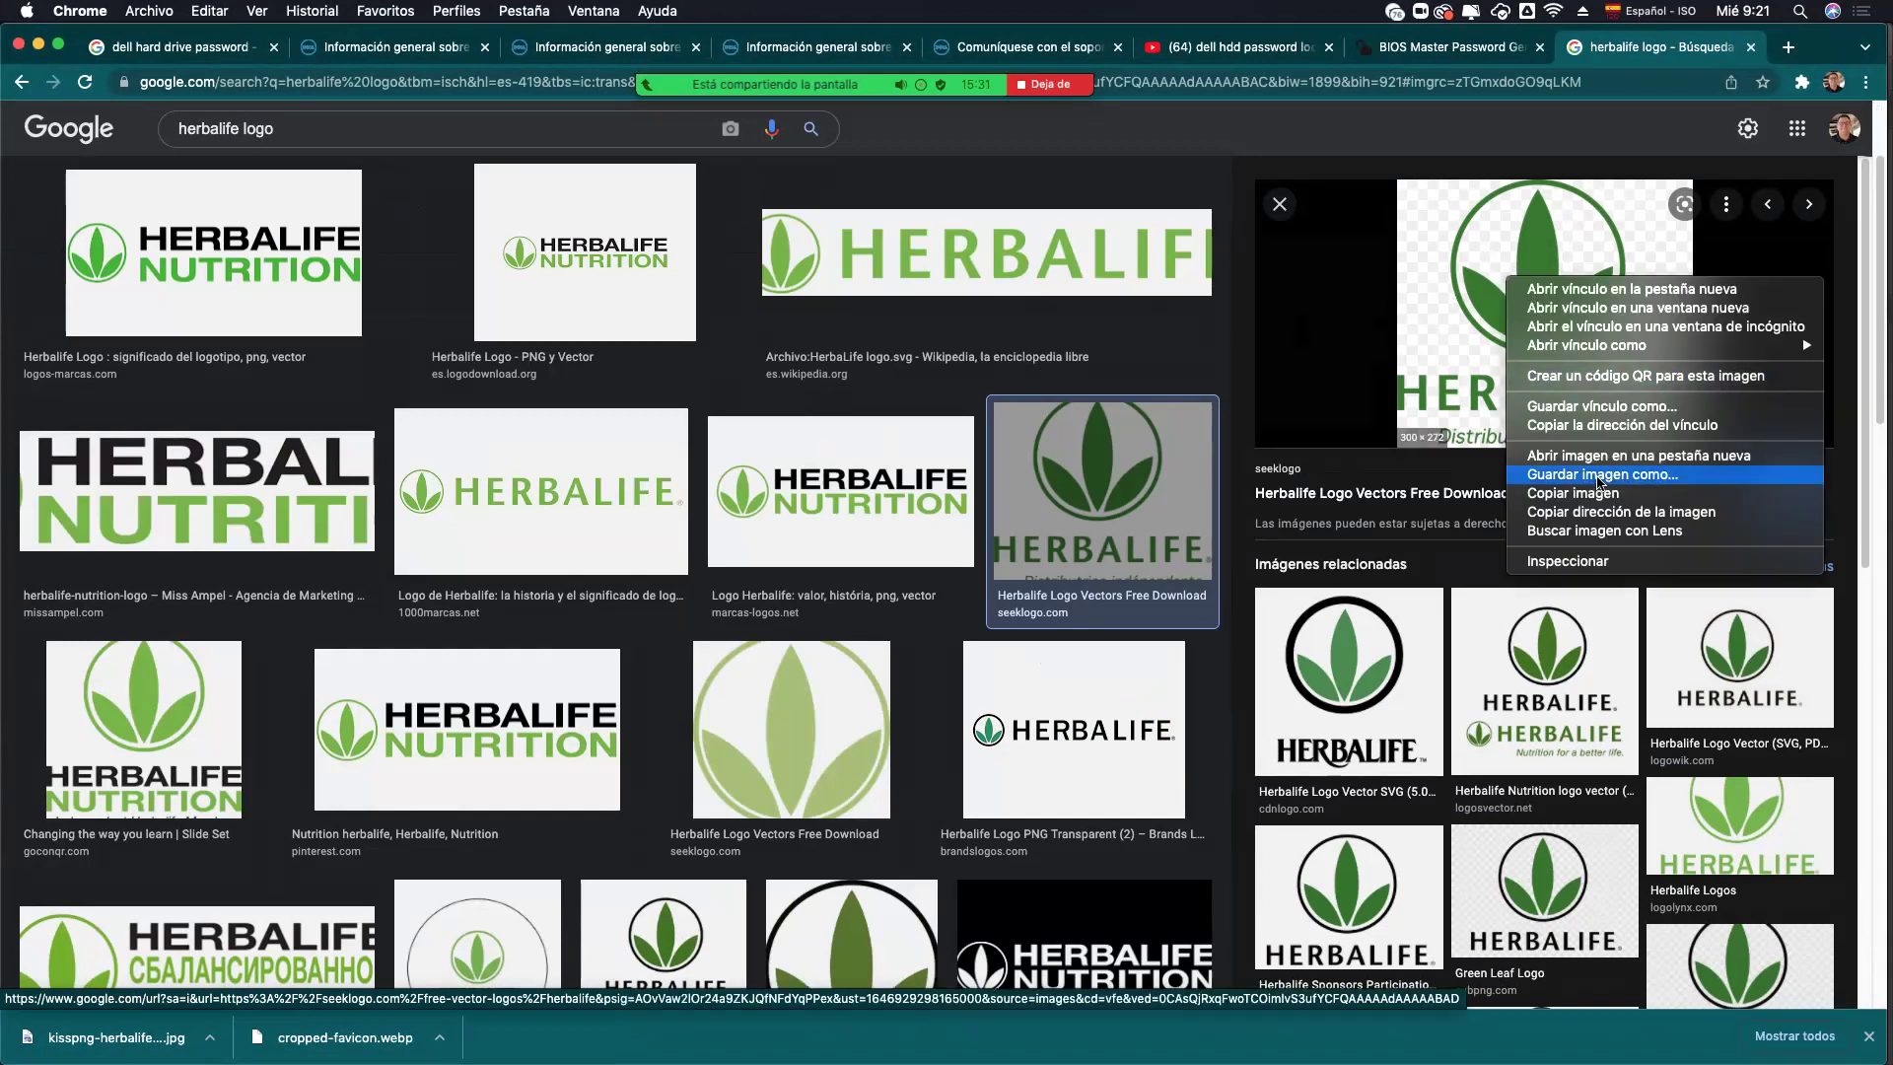
{"action": "left_click", "coordinate": [1600, 476]}
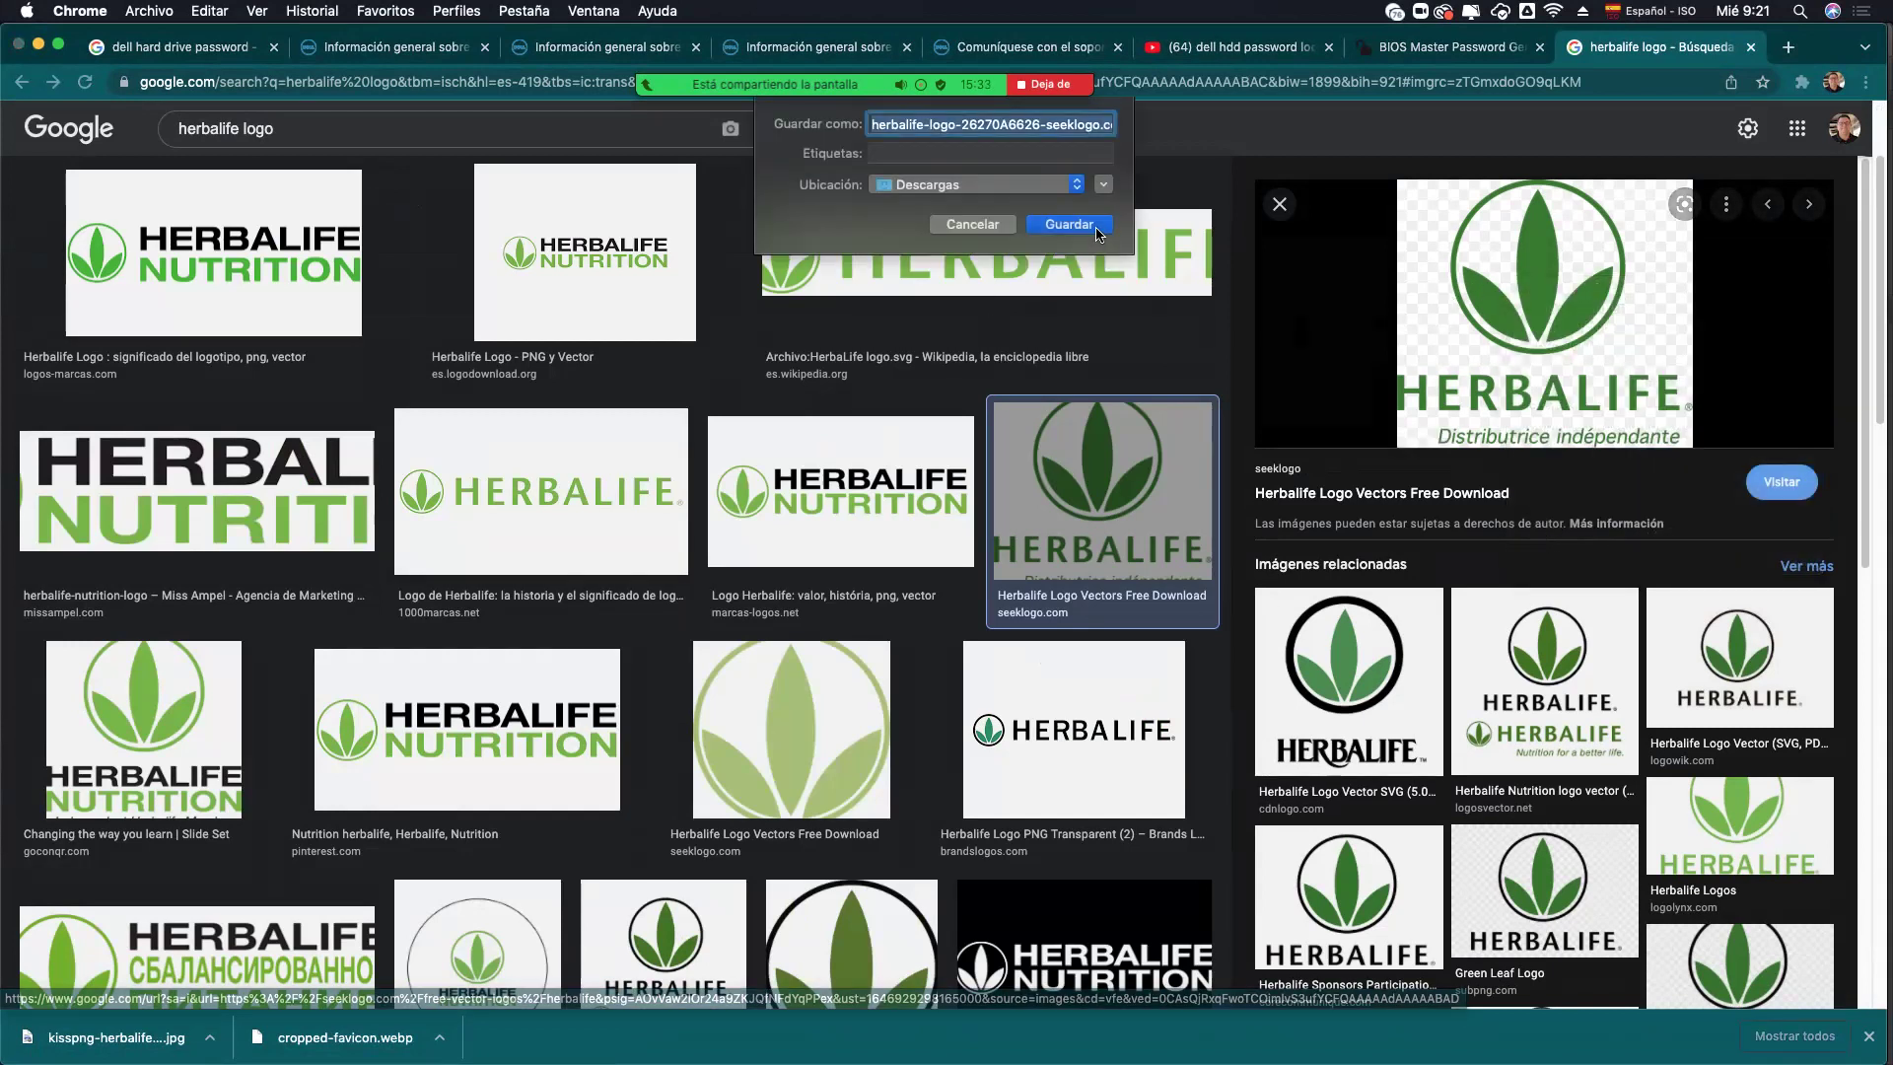
{"action": "left_click", "coordinate": [1069, 225]}
{"action": "left_click", "coordinate": [38, 43]}
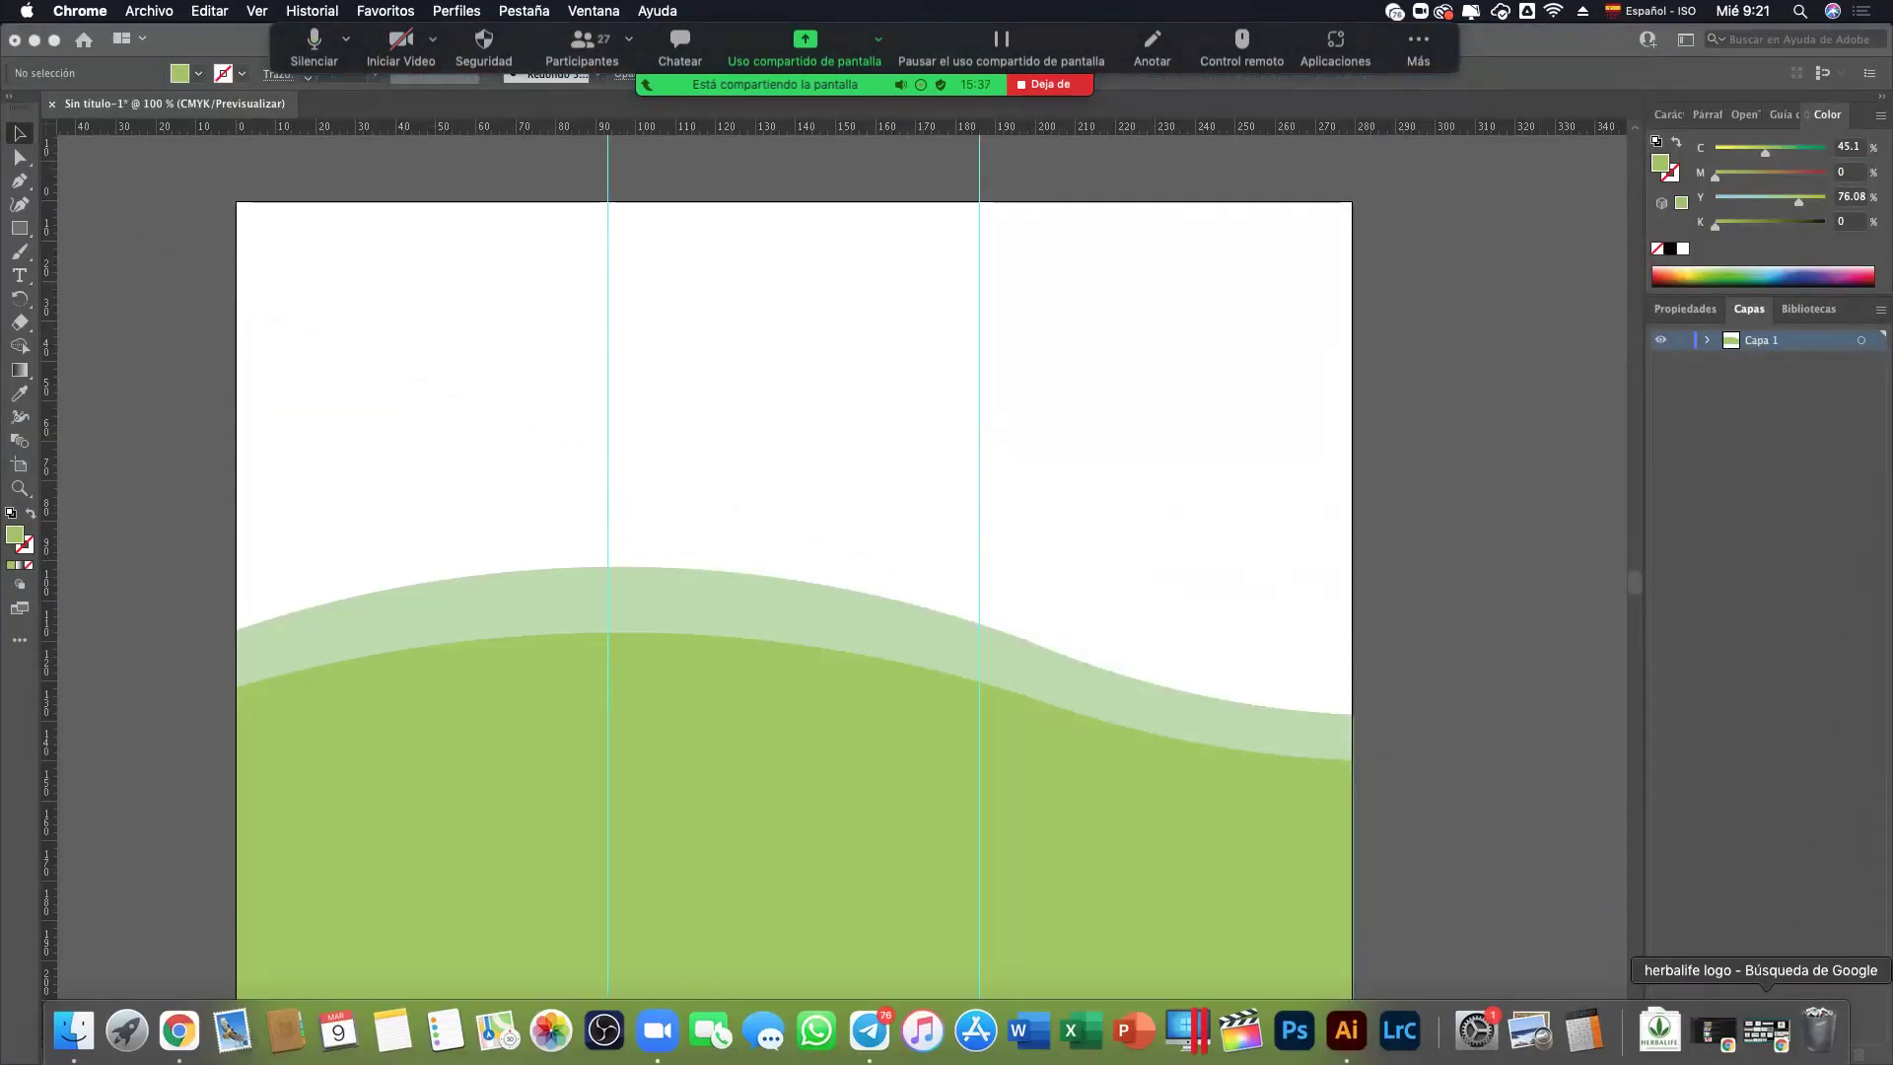
Place the downloaded Herbalife logo PNG, scaled down, in the artboard's top-right panel.
{"action": "left_click", "coordinate": [1659, 1026]}
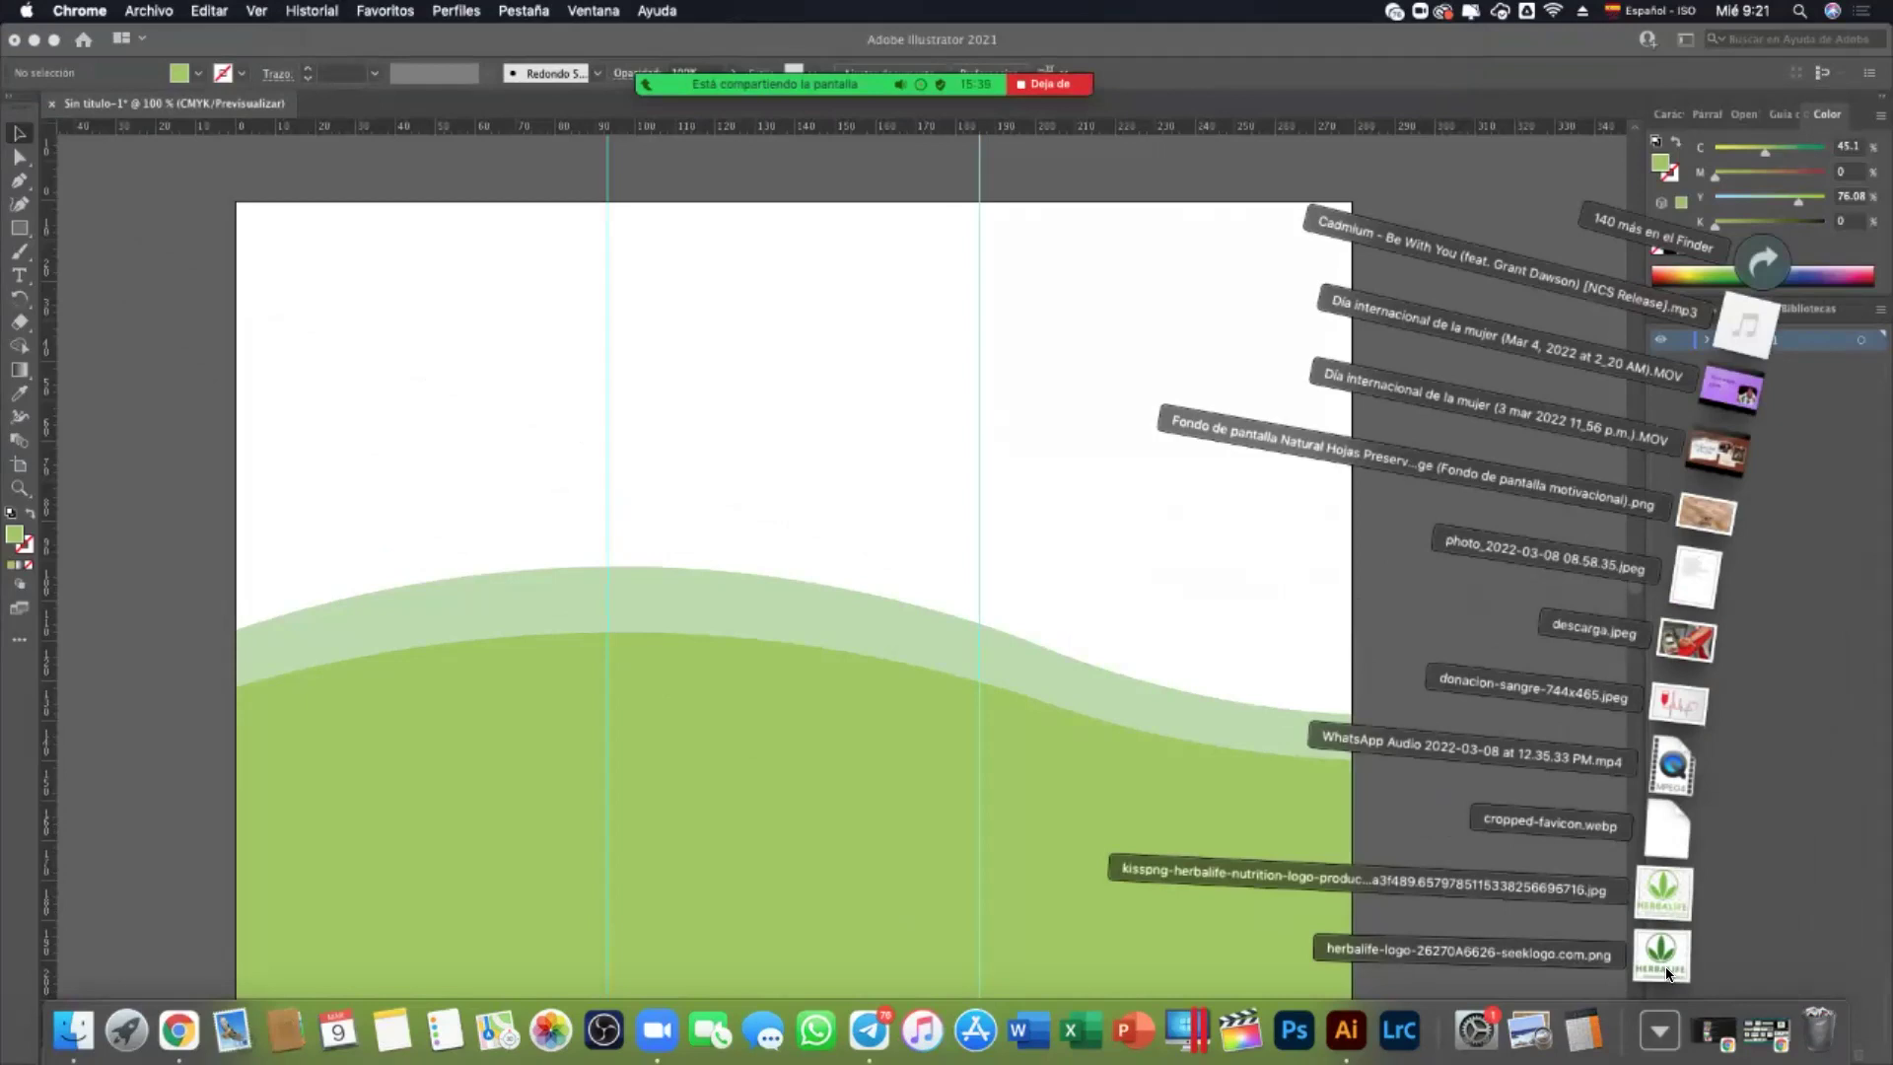
{"action": "left_click_drag", "start_coordinate": [1666, 971], "coordinate": [1134, 611]}
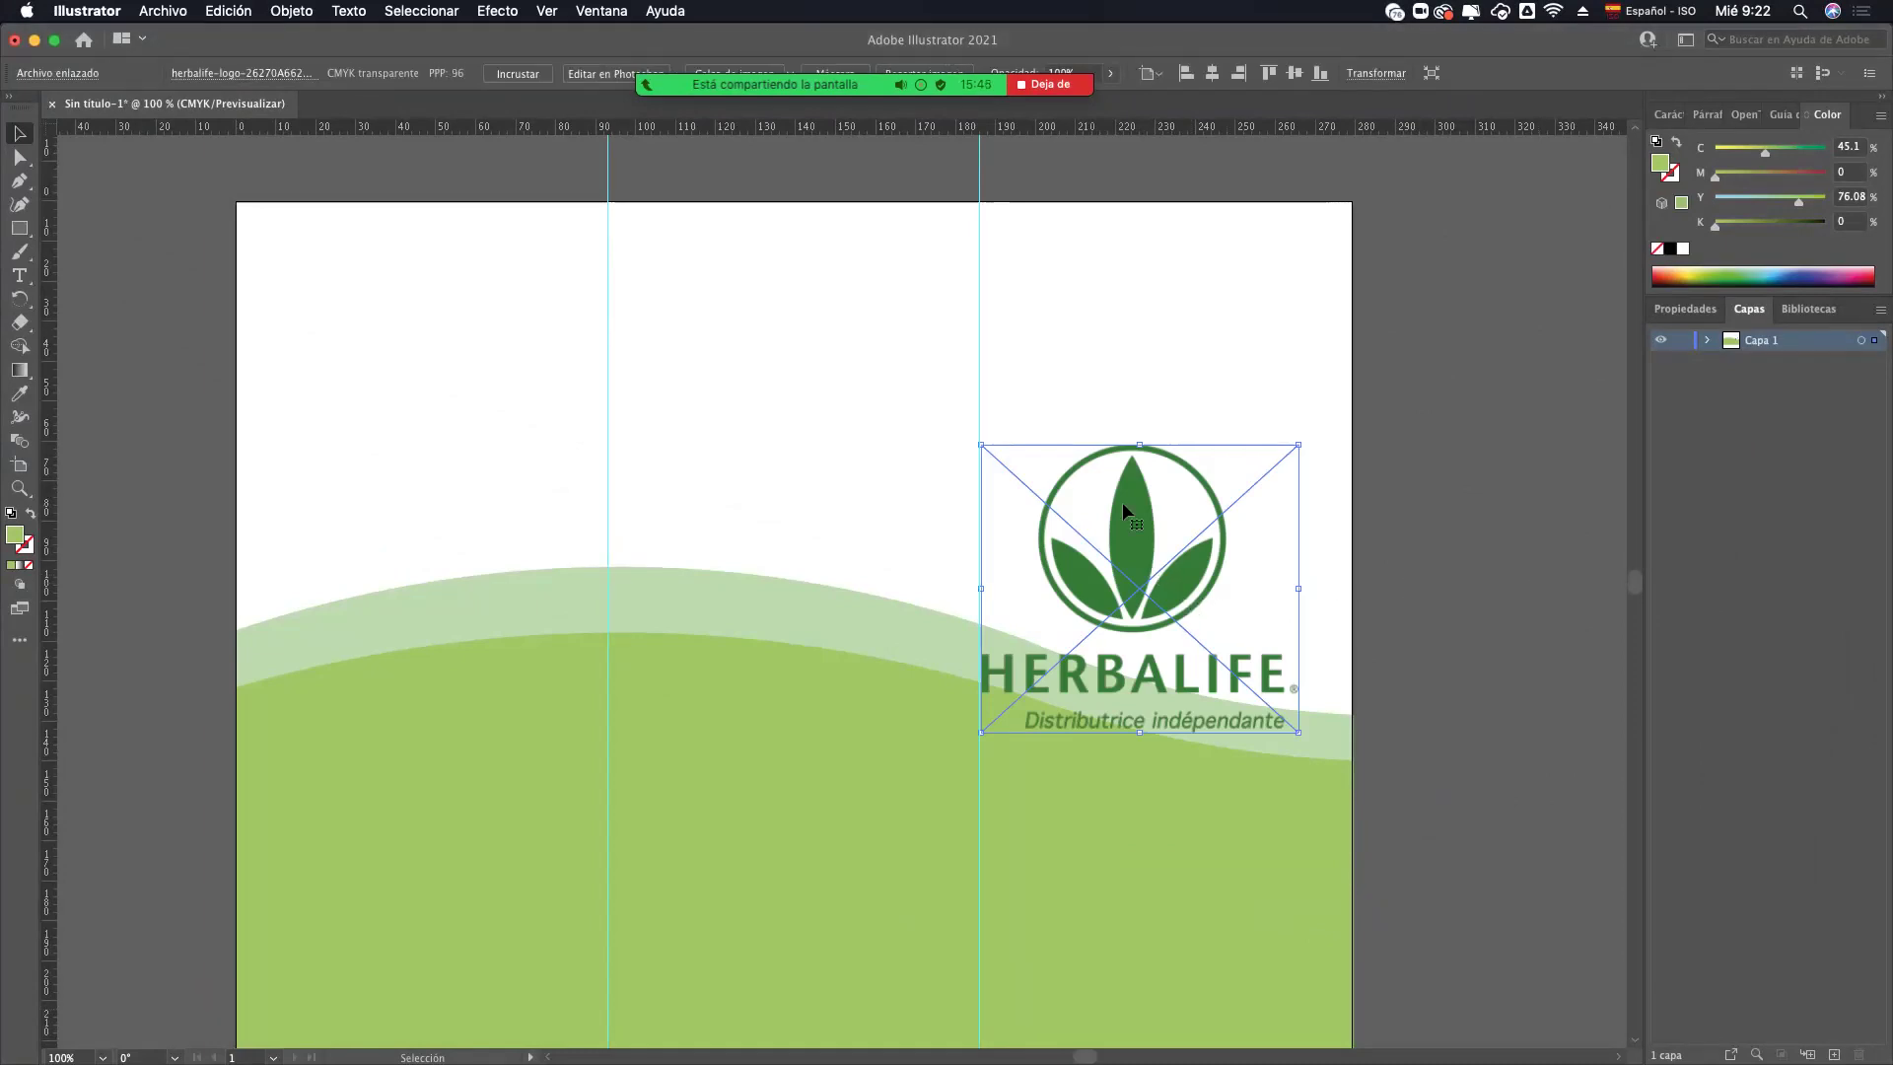
{"action": "left_click_drag", "start_coordinate": [1122, 501], "coordinate": [1150, 293]}
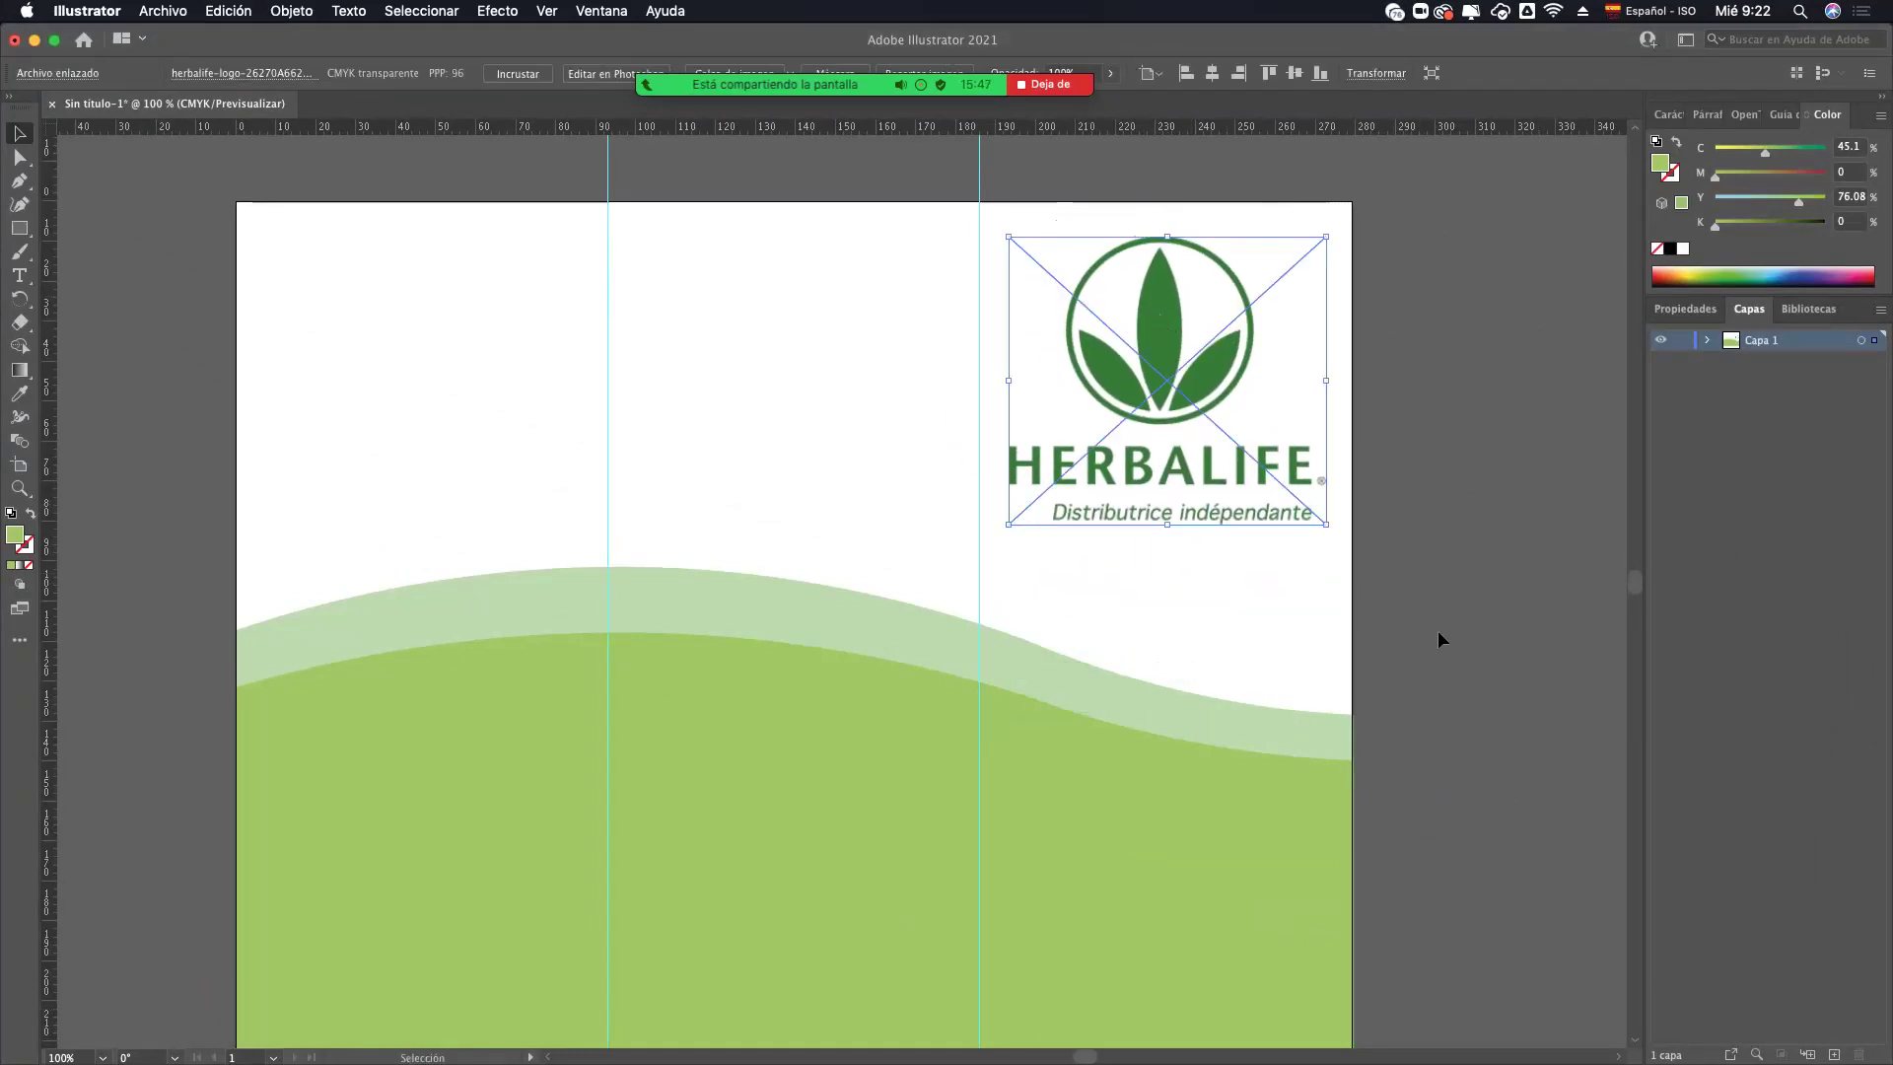
{"action": "left_click_drag", "start_coordinate": [1326, 525], "coordinate": [1272, 482]}
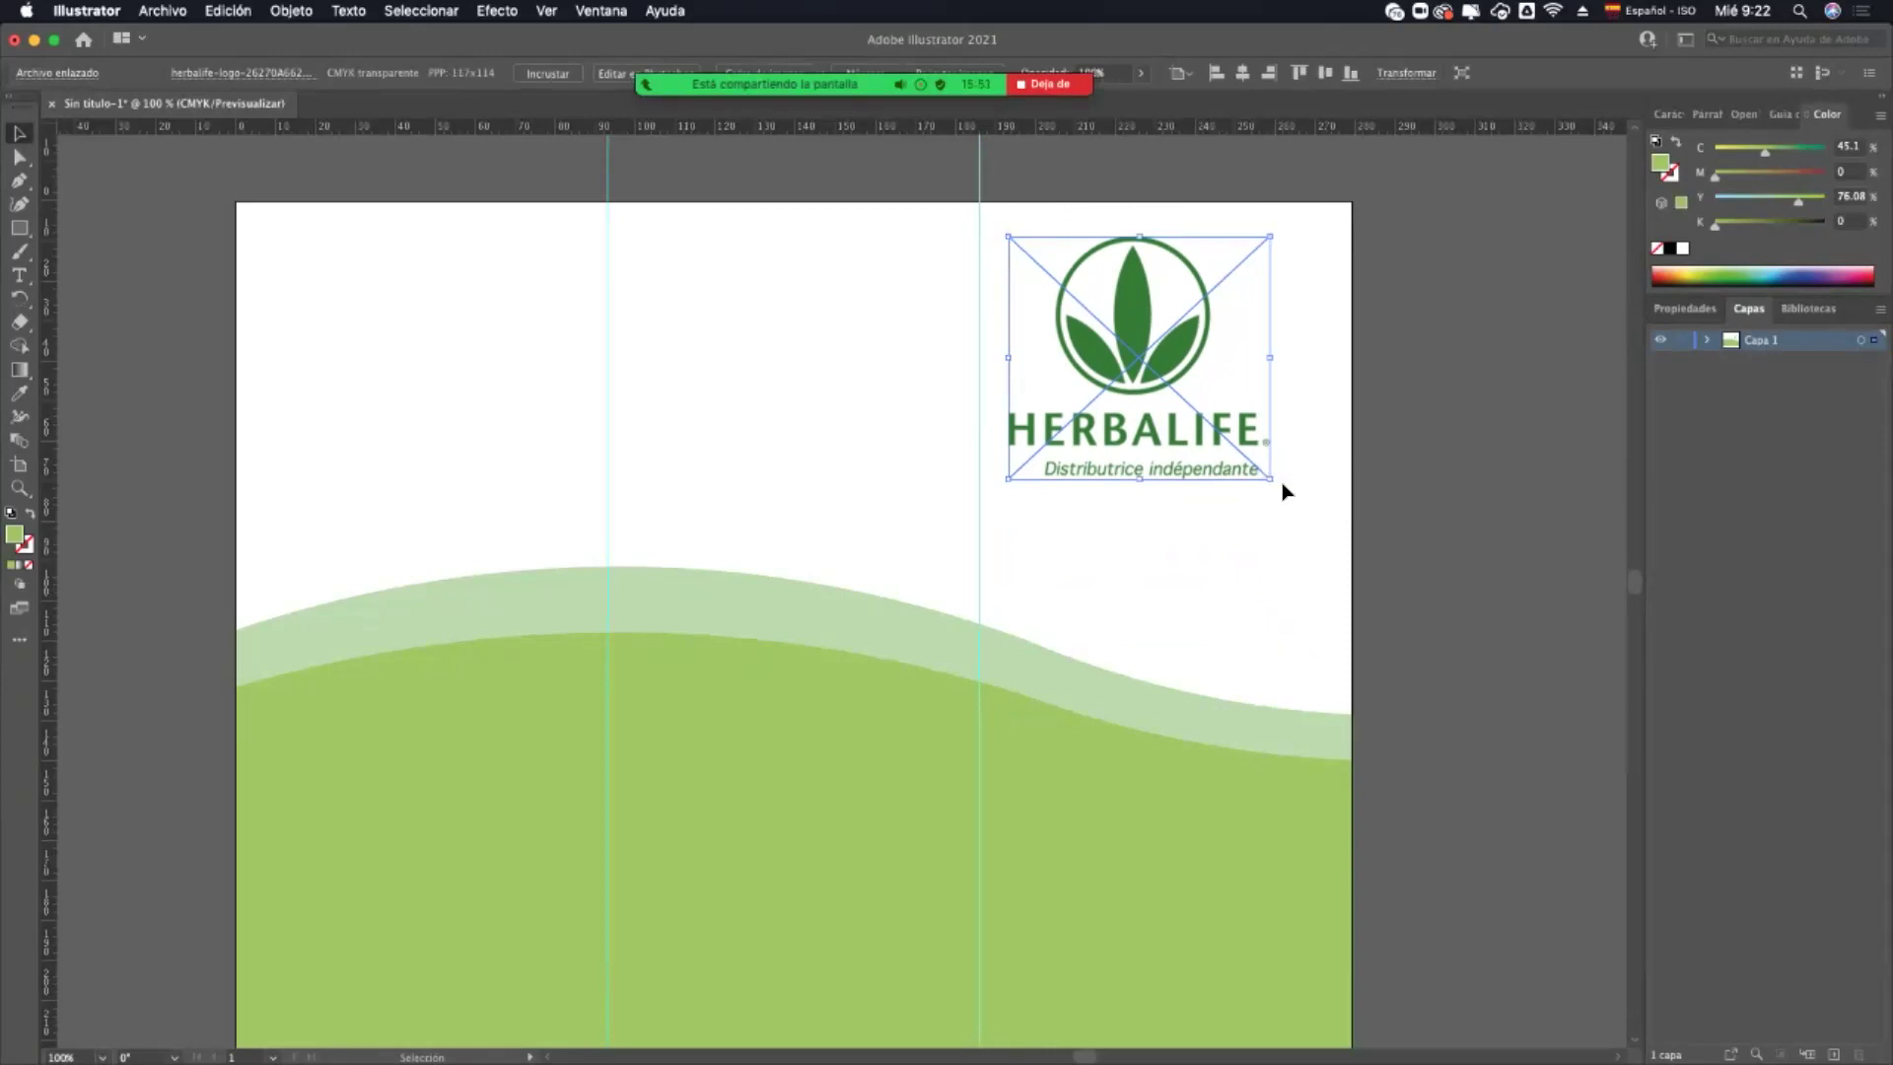
{"action": "key", "text": "ctrl+z"}
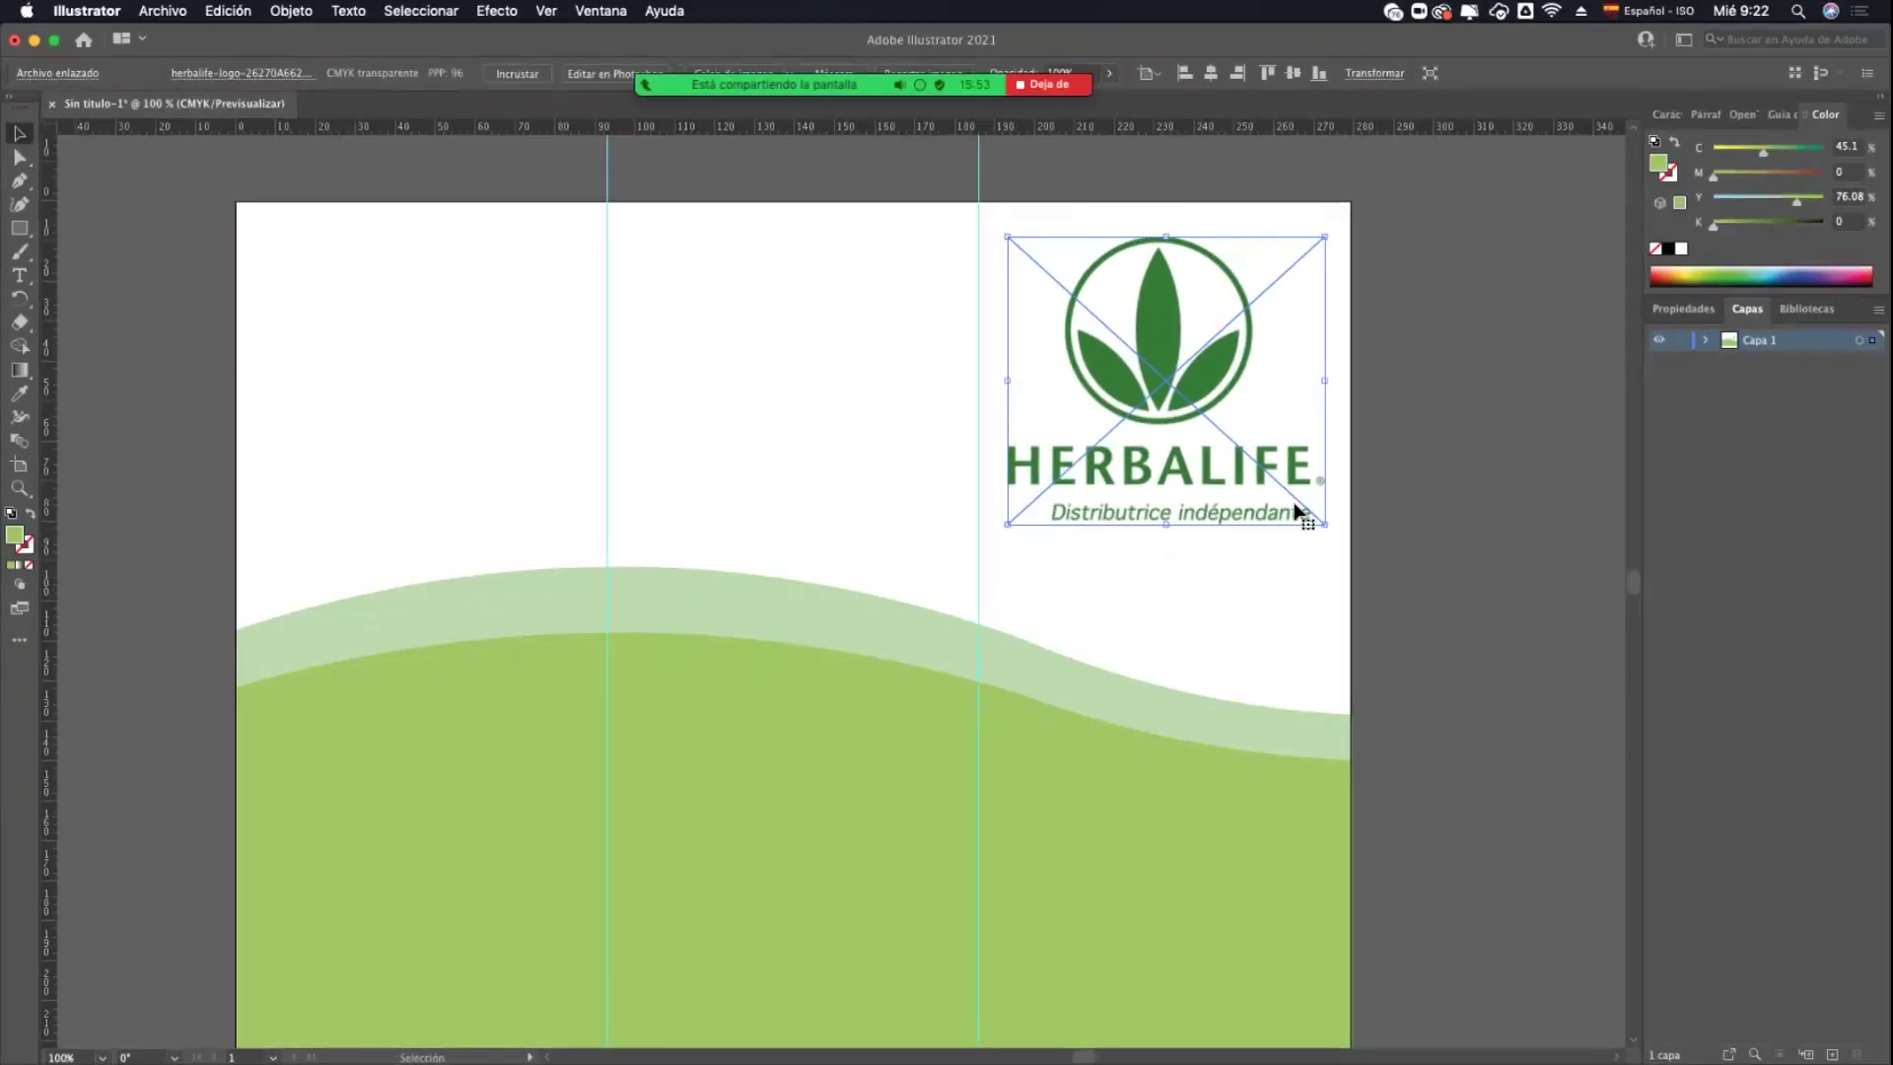
{"action": "left_click_drag", "start_coordinate": [1325, 522], "coordinate": [1251, 446]}
{"action": "mouse_move", "coordinate": [1143, 328]}
{"action": "left_mouse_down"}
{"action": "mouse_move", "coordinate": [1211, 322]}
{"action": "mouse_move", "coordinate": [1193, 328]}
{"action": "left_mouse_up"}
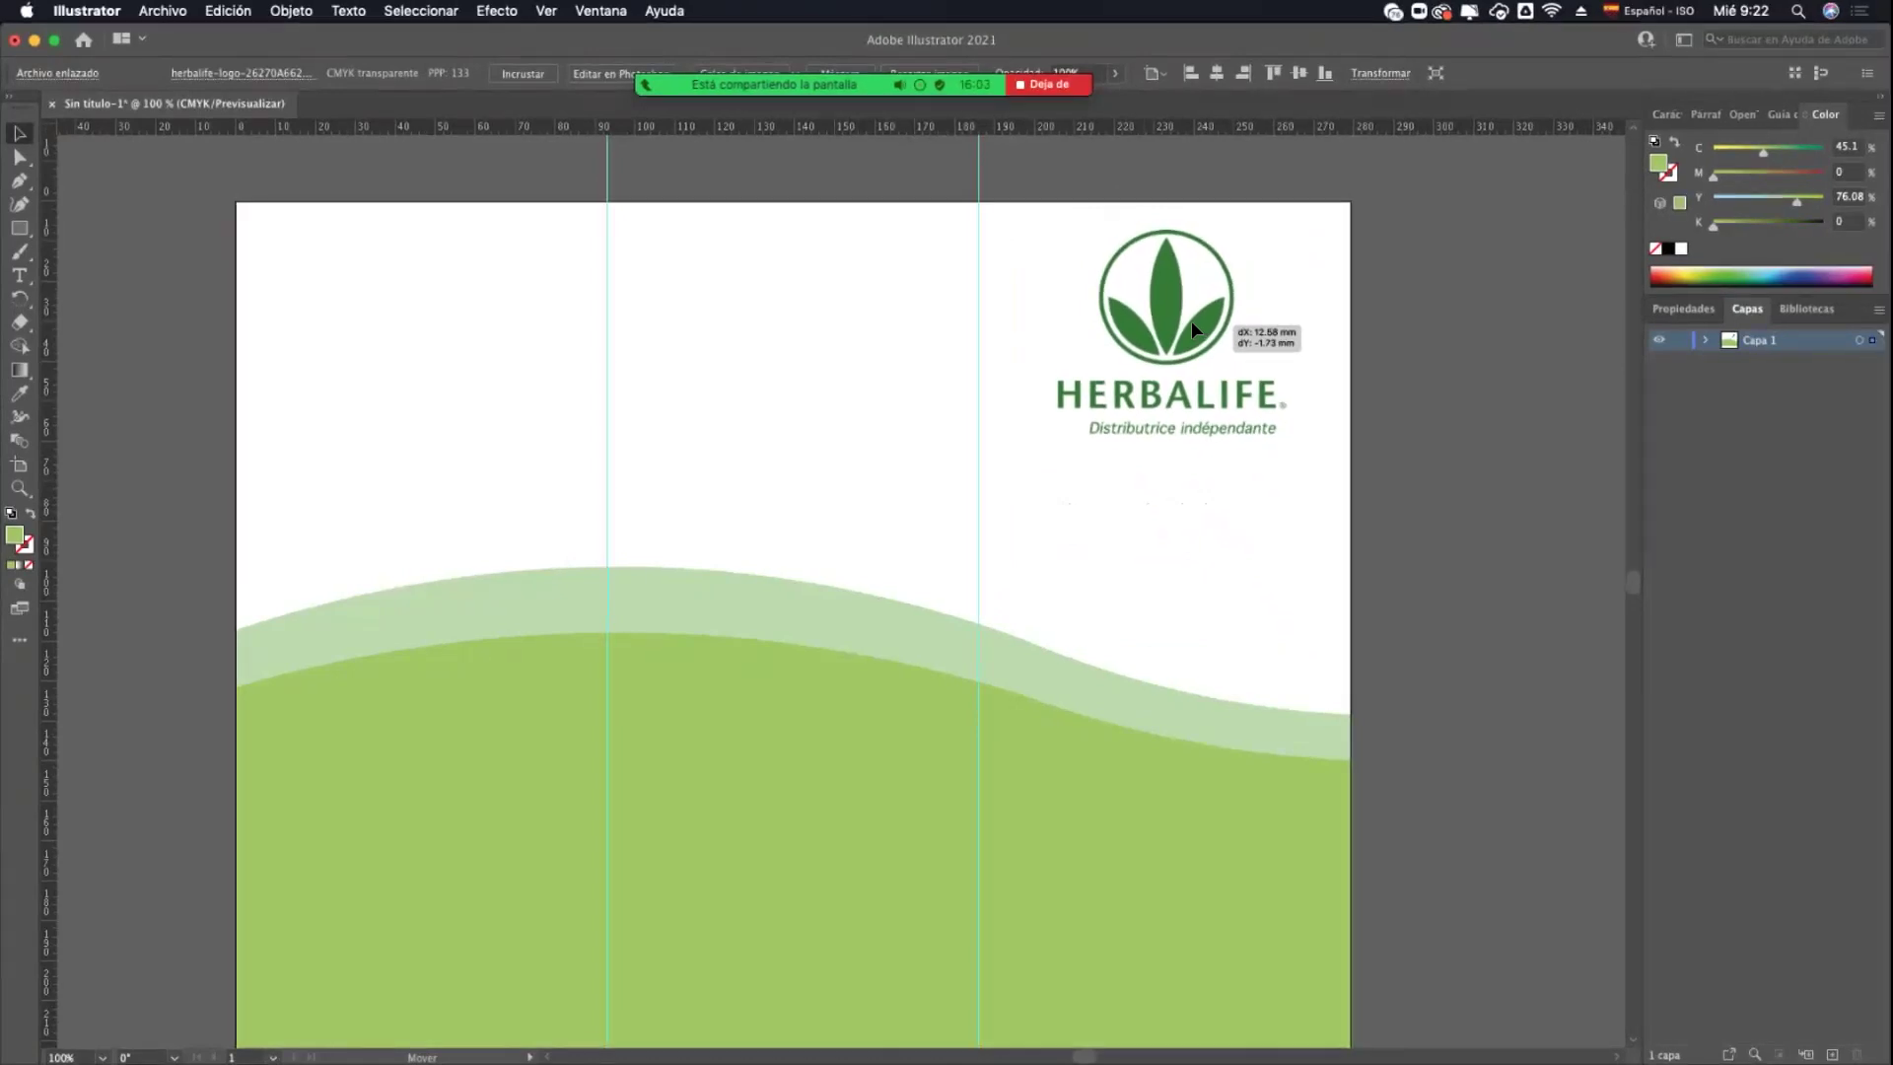
{"action": "left_click_drag", "start_coordinate": [1192, 324], "coordinate": [1193, 326]}
{"action": "left_click", "coordinate": [1576, 431]}
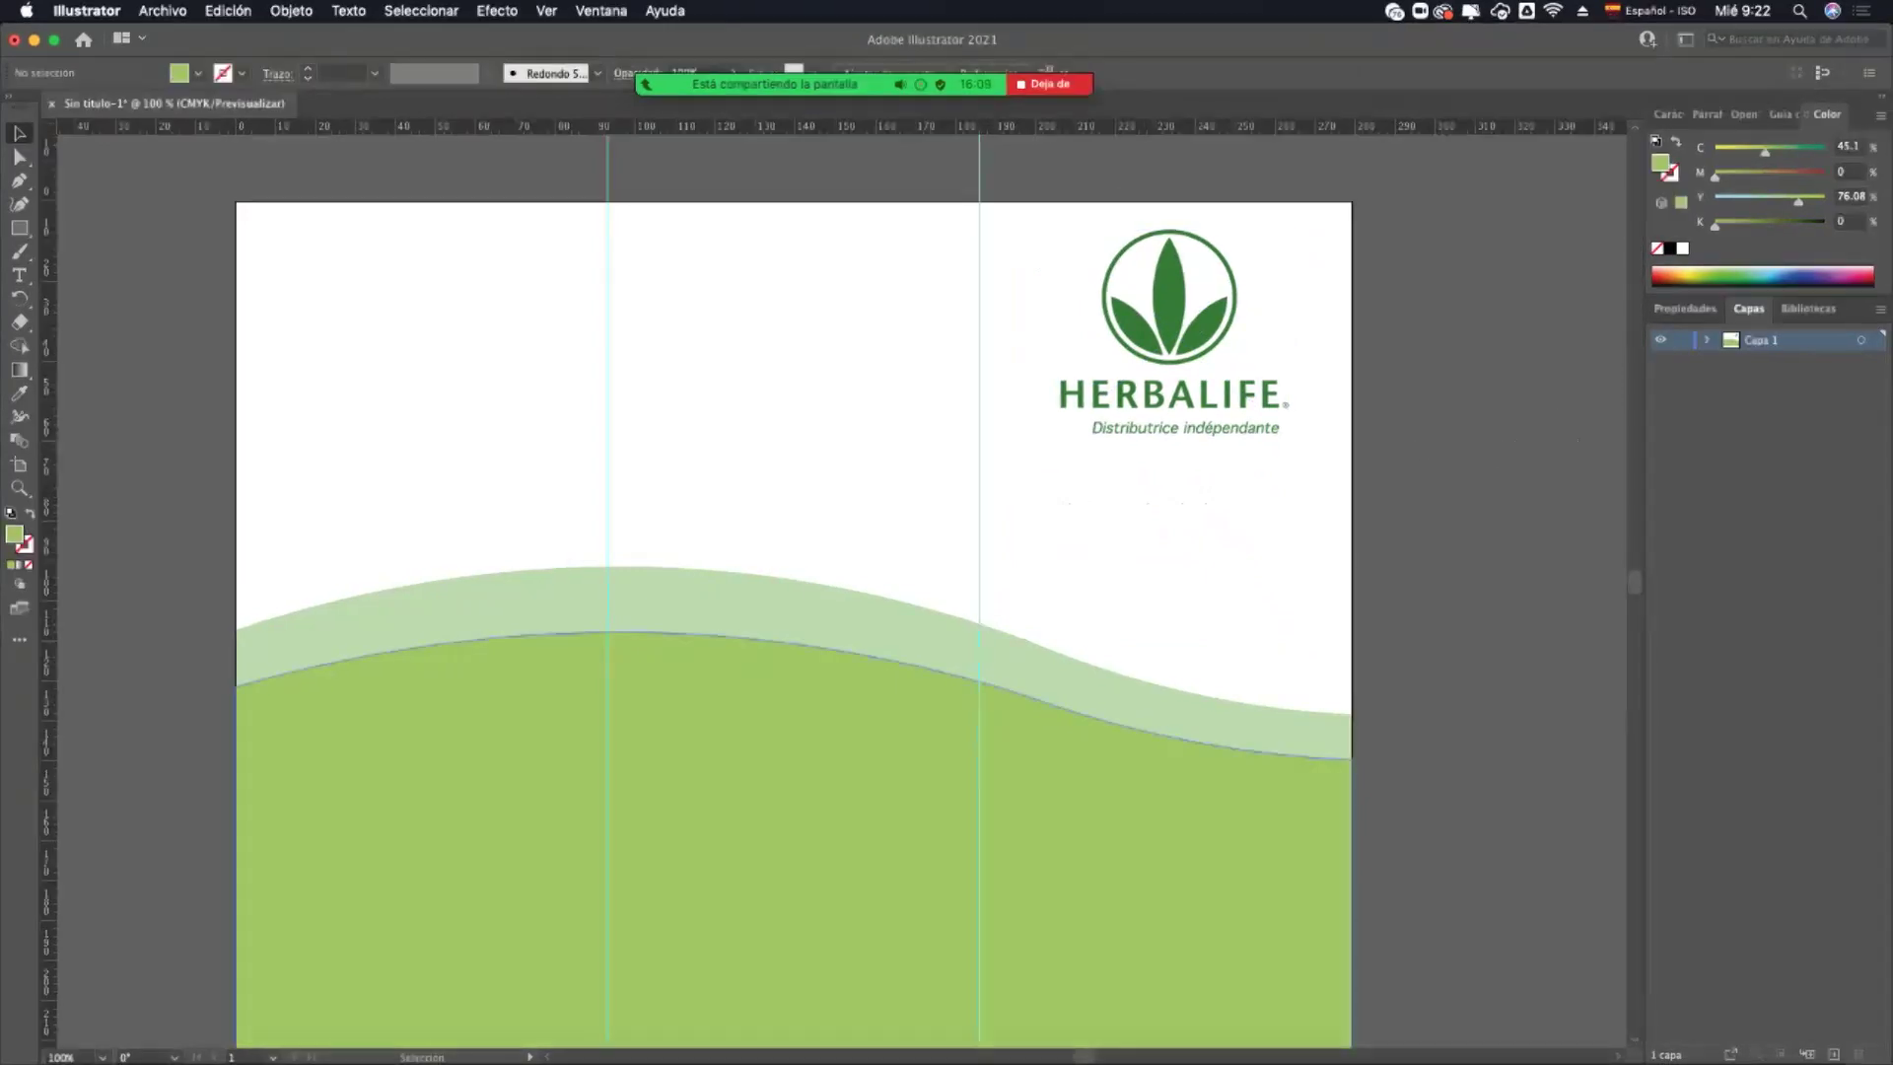
Replace the Google Images query with 'naturaleza'.
{"action": "left_click", "coordinate": [178, 1032]}
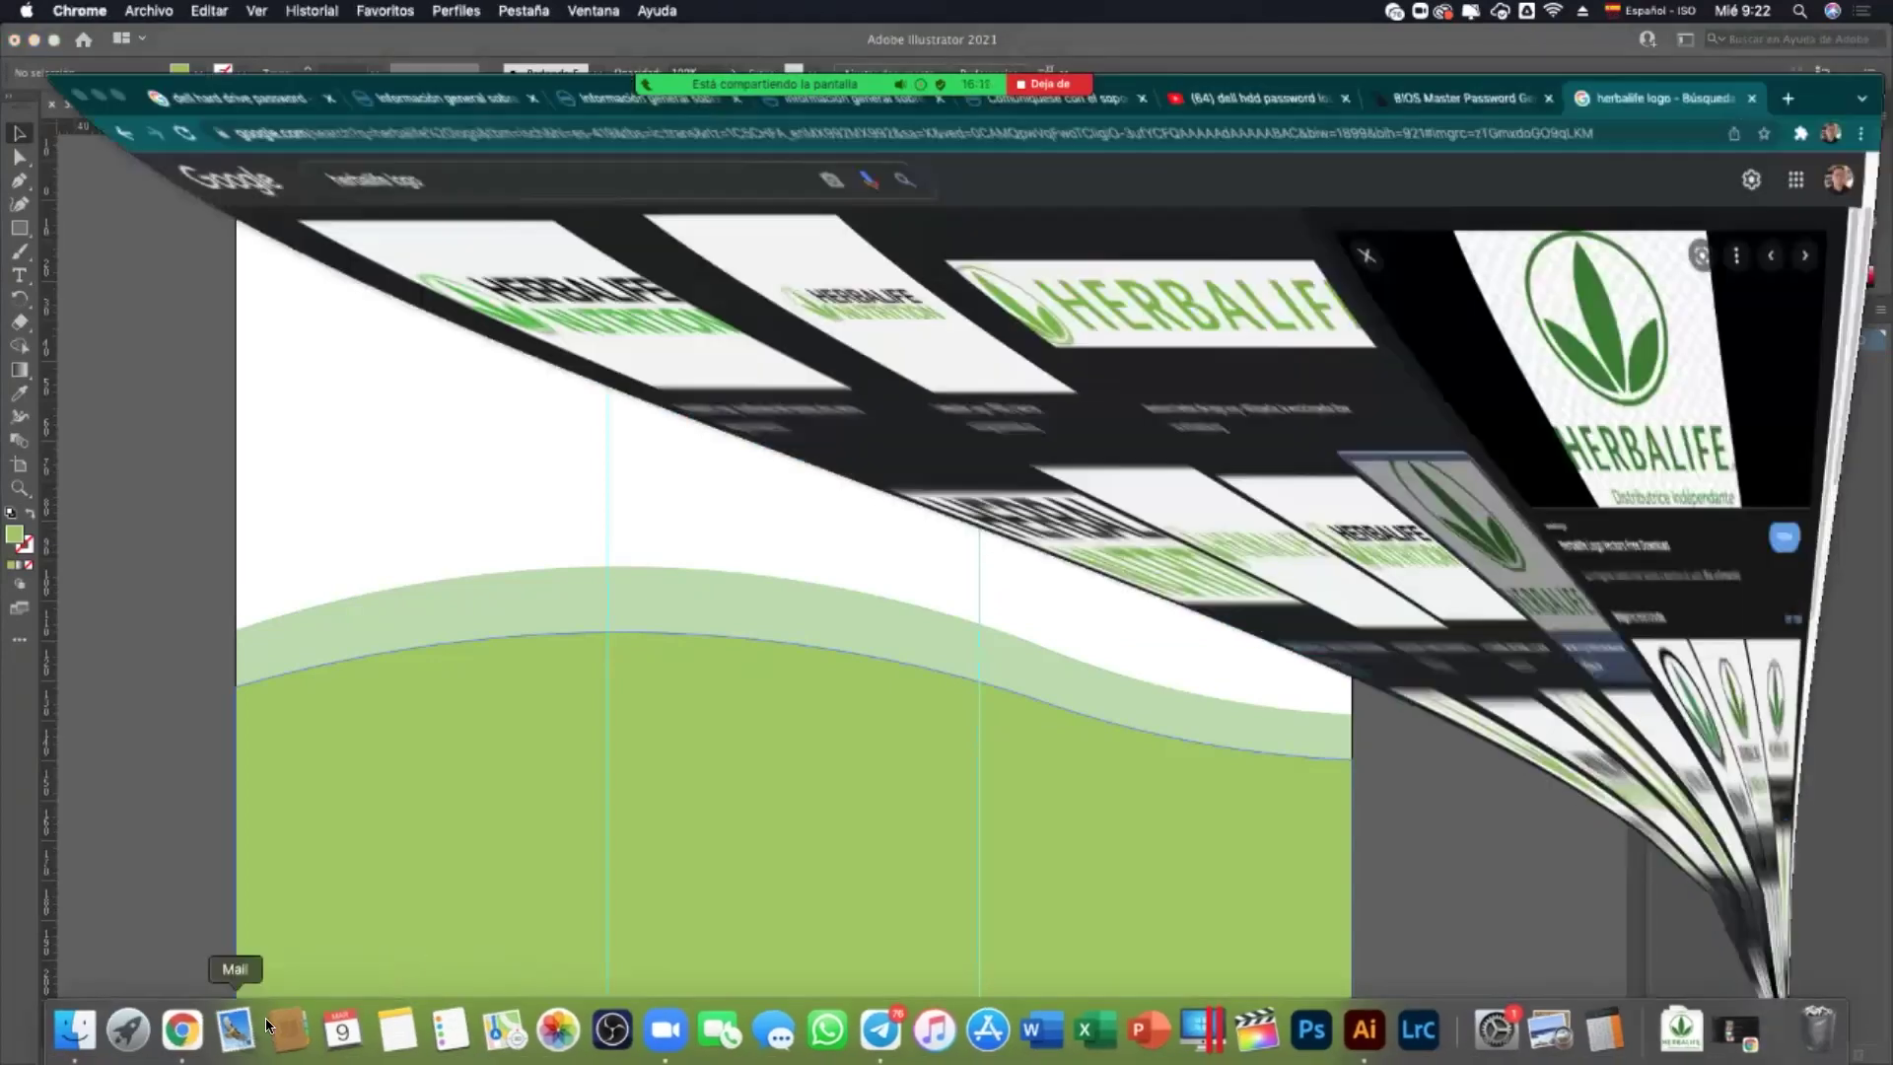
{"action": "left_click", "coordinate": [364, 137]}
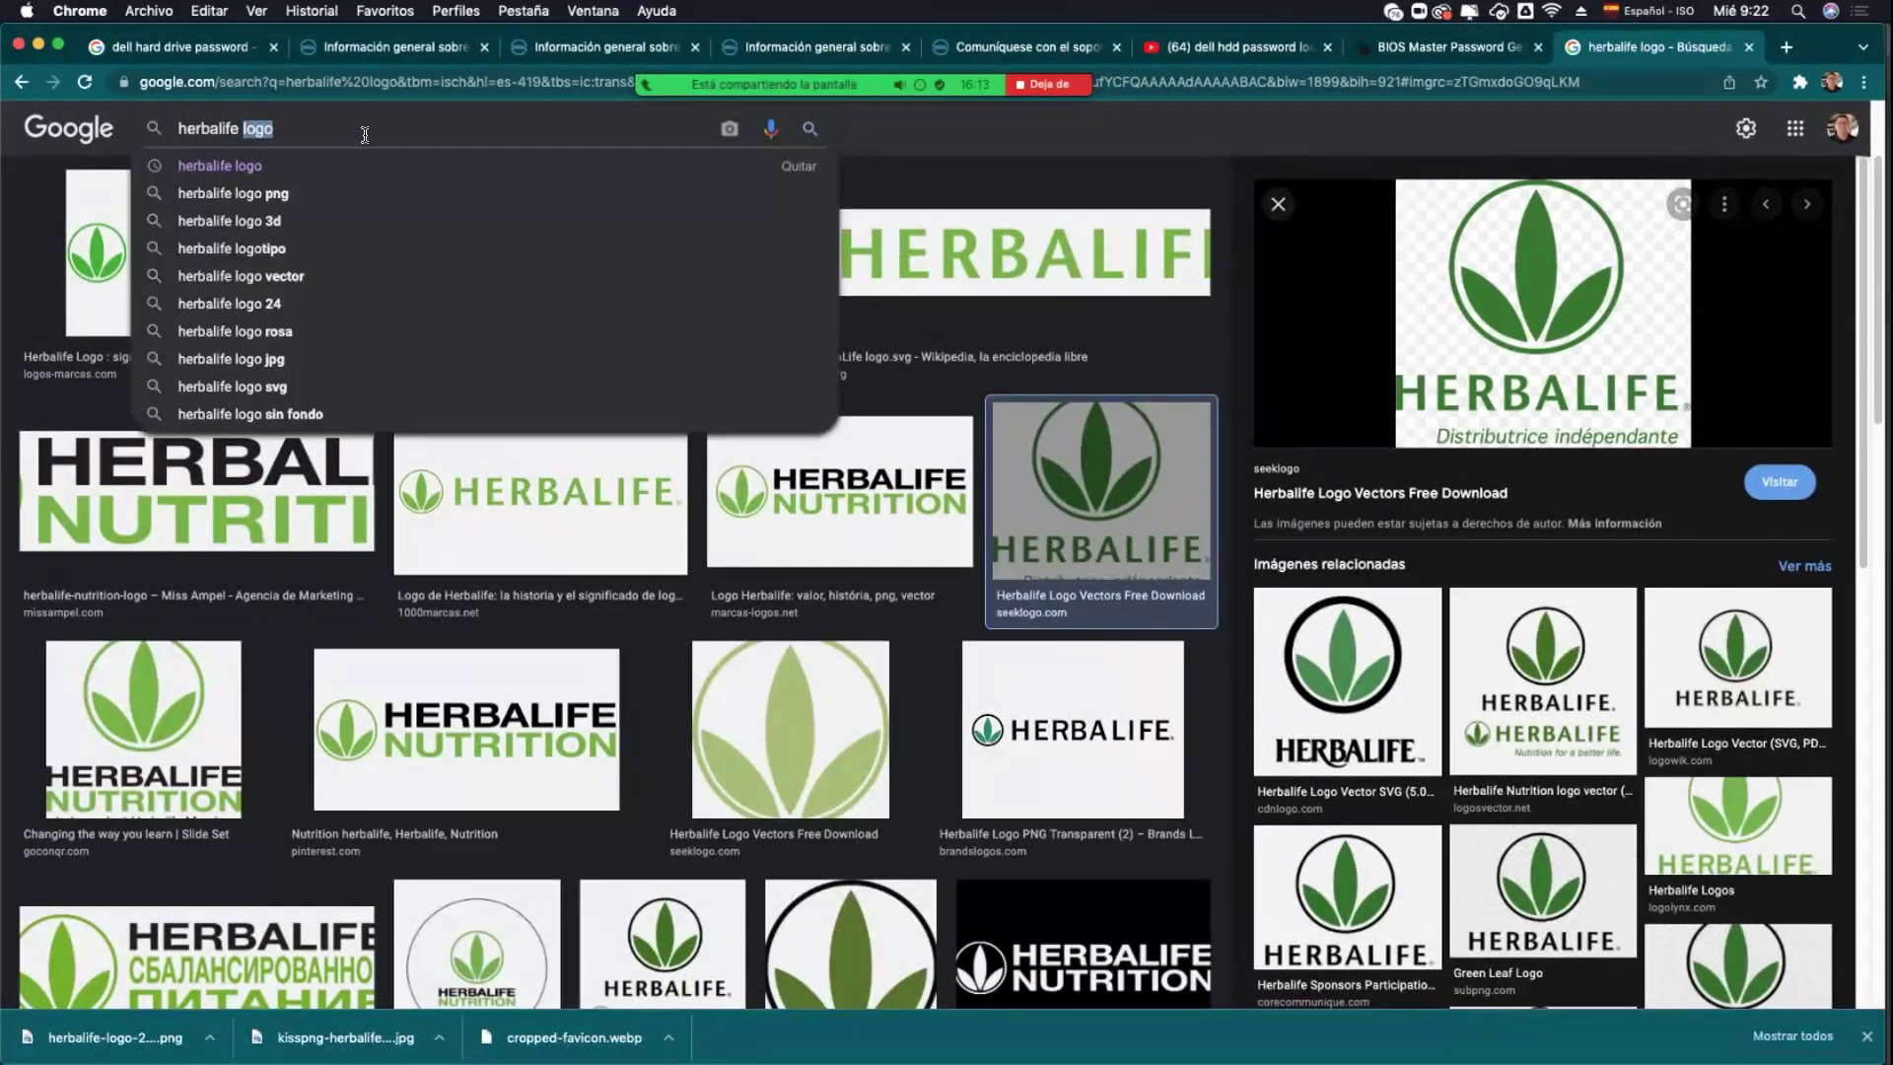
{"action": "triple_click", "coordinate": [174, 128]}
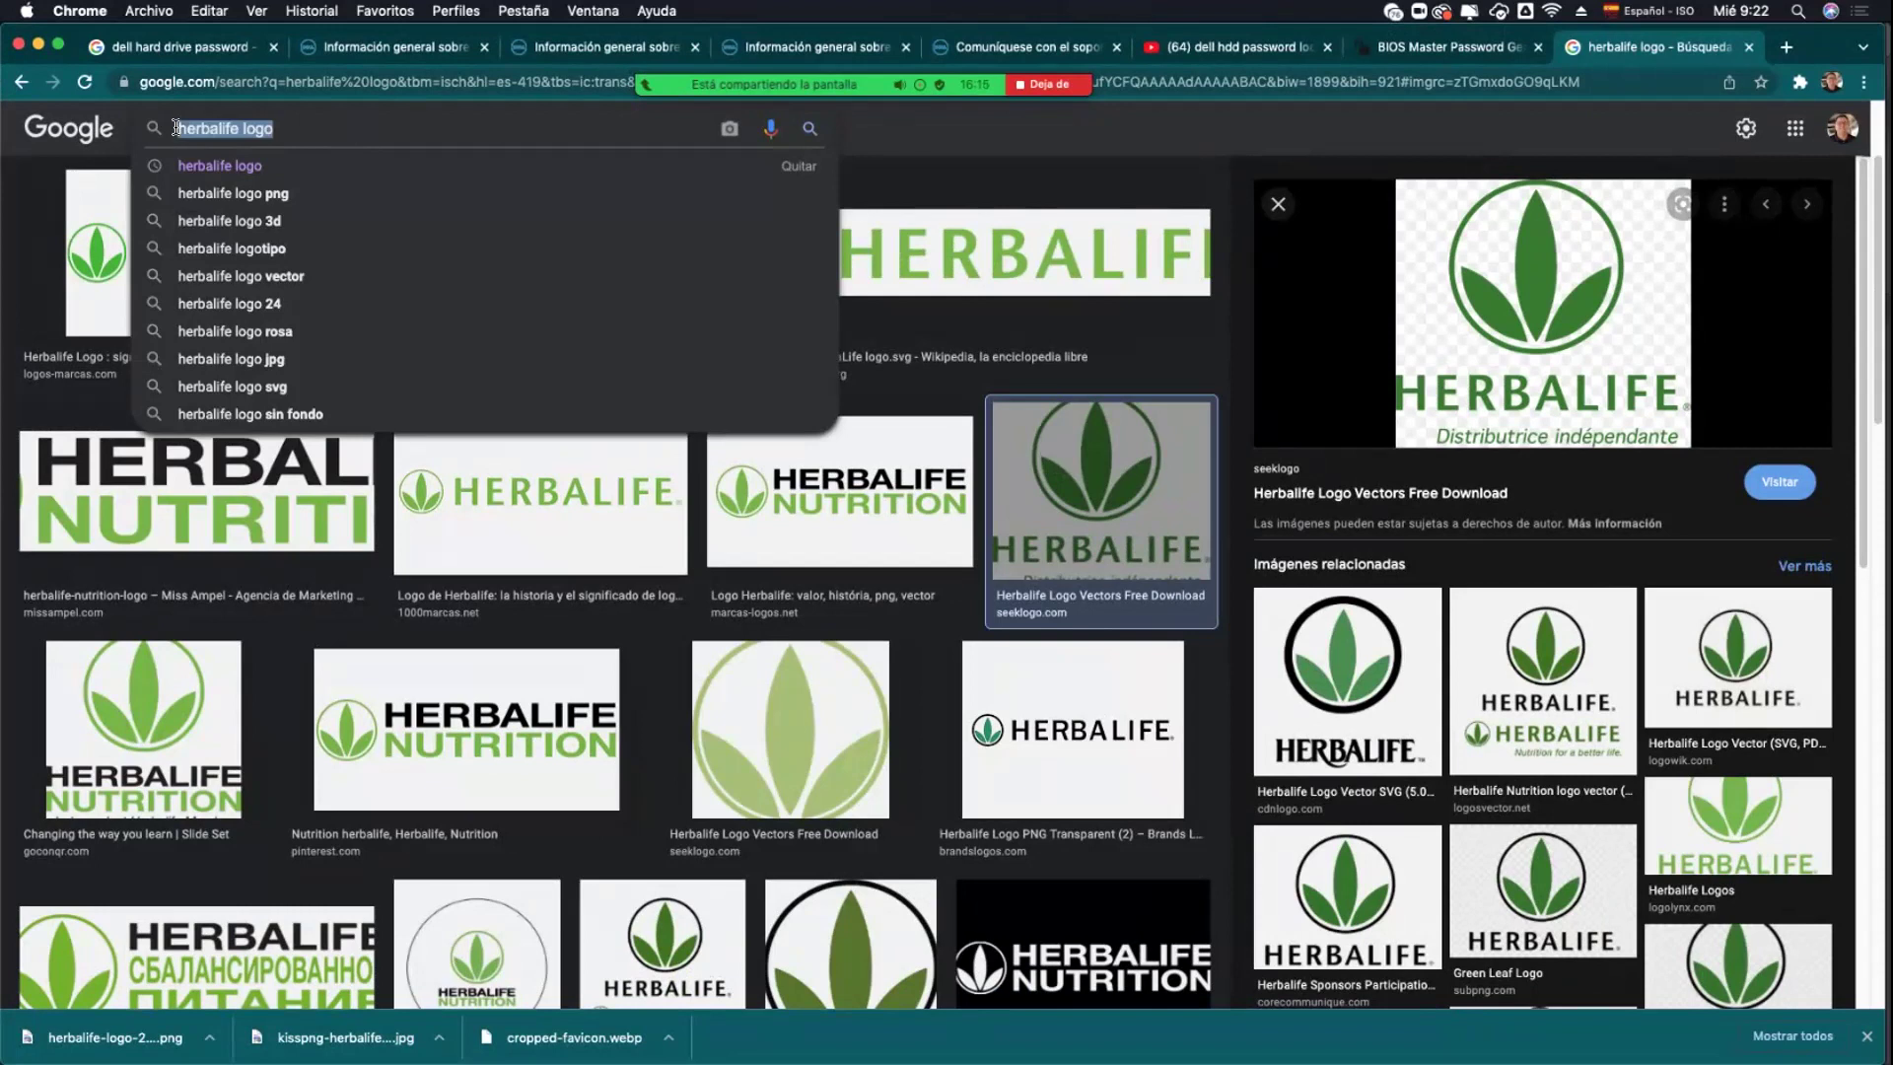
{"action": "type", "text": "natura"}
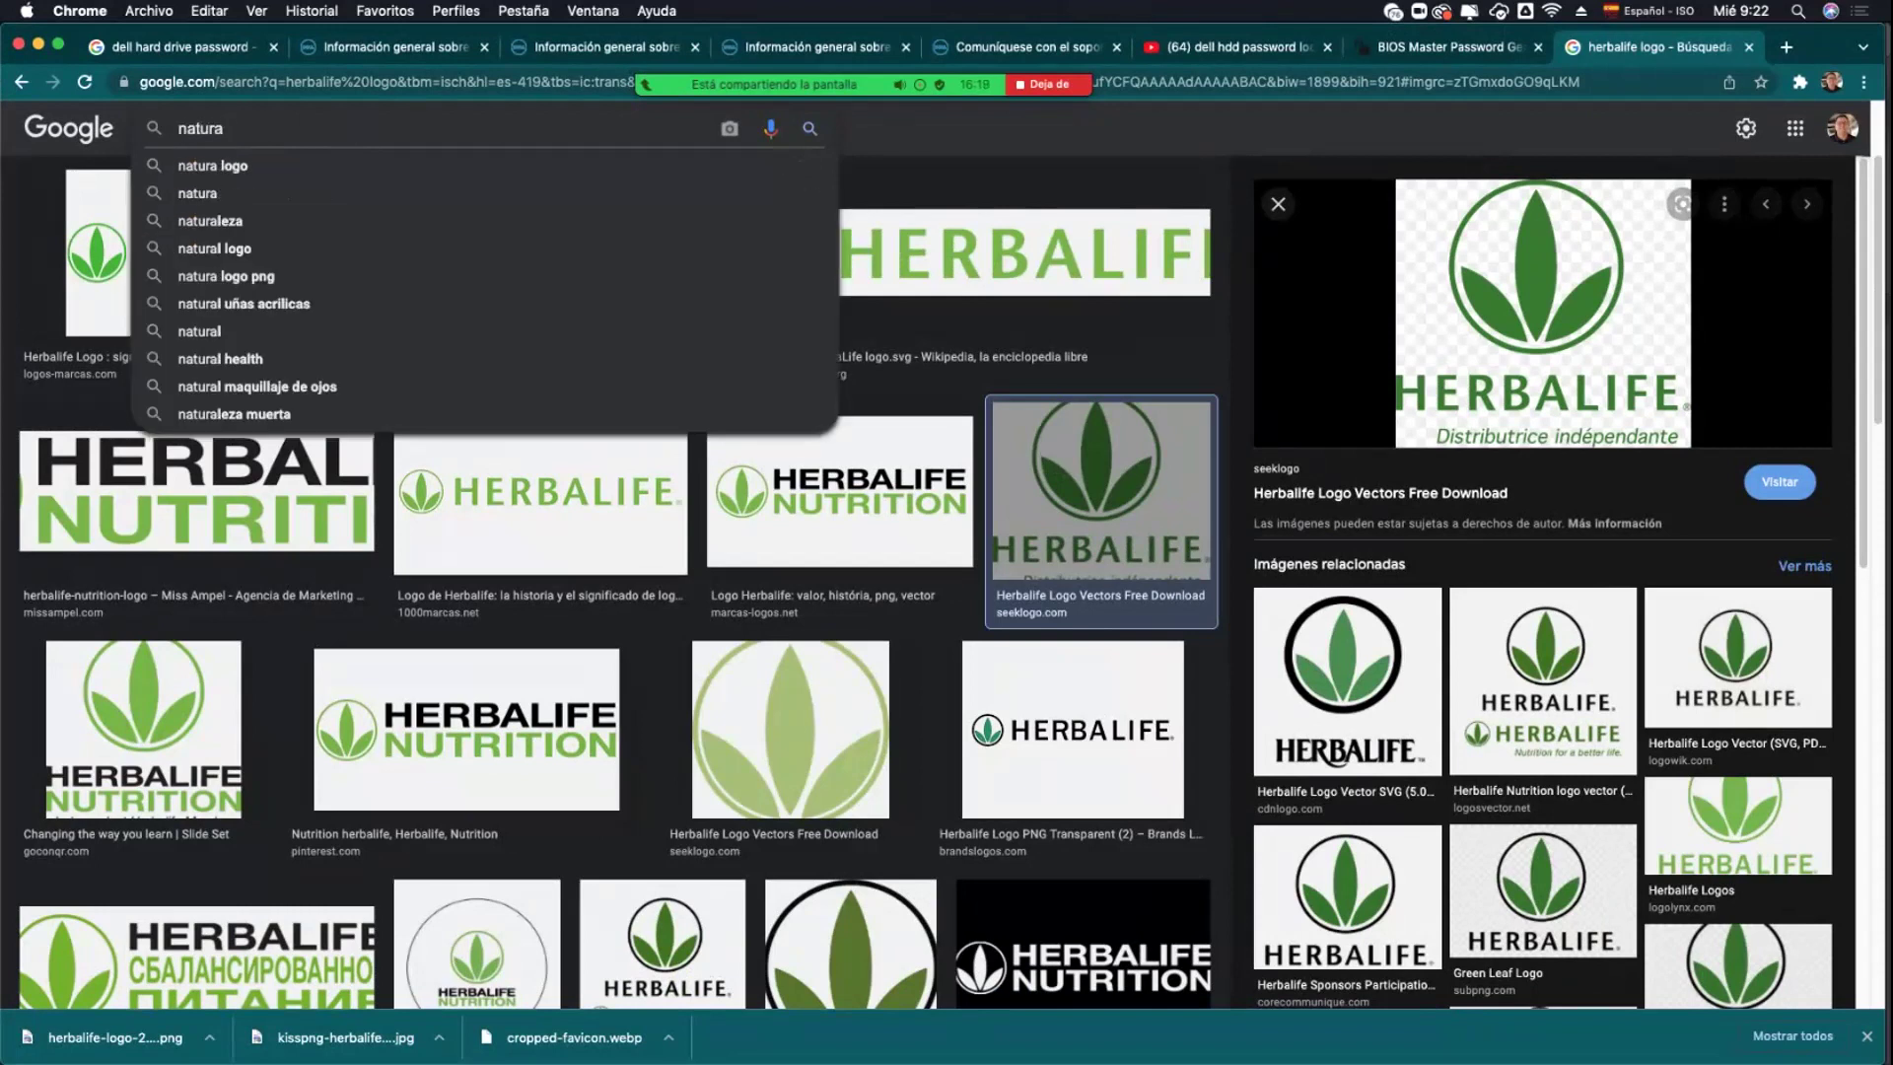
{"action": "type", "text": "leza s"}
{"action": "key", "text": "BackSpace"}
{"action": "key", "text": "BackSpace"}
{"action": "key", "text": "Return"}
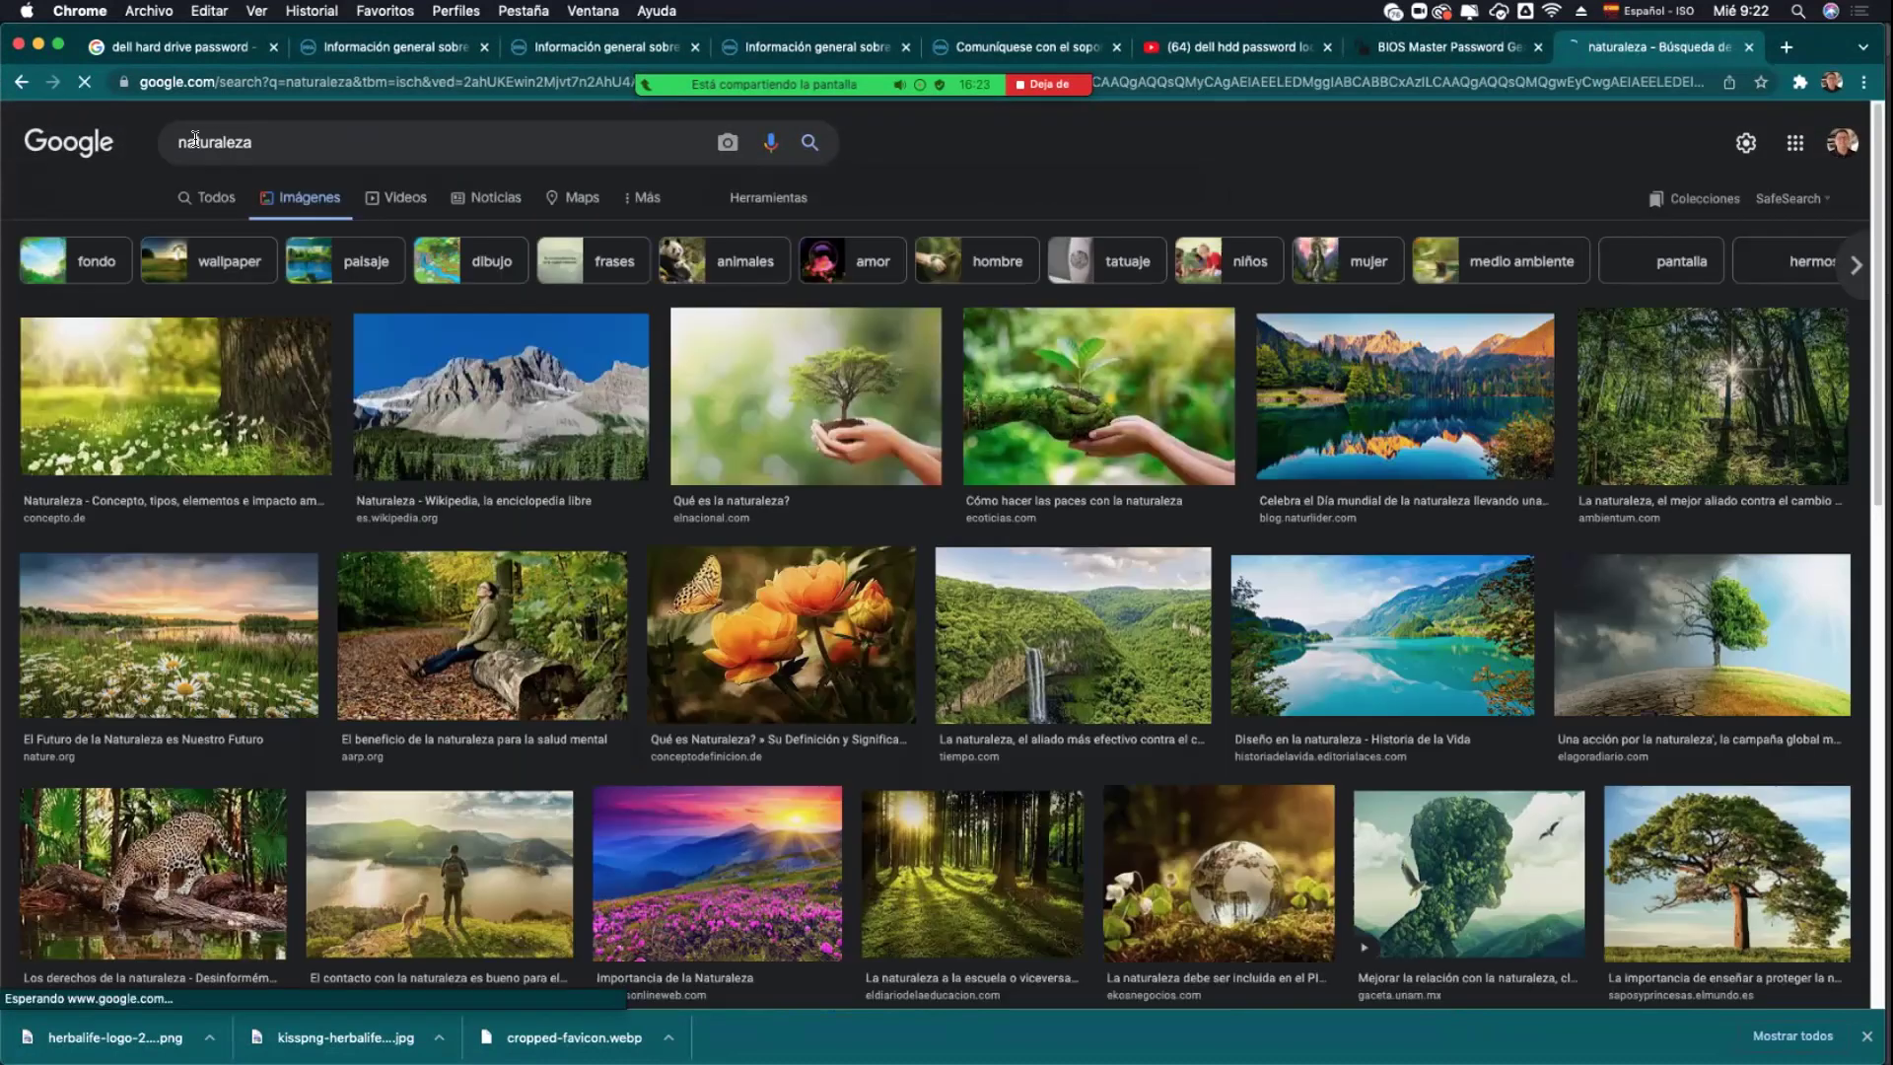
Filter the image results to yellow colour and large size.
{"action": "left_click", "coordinate": [647, 200]}
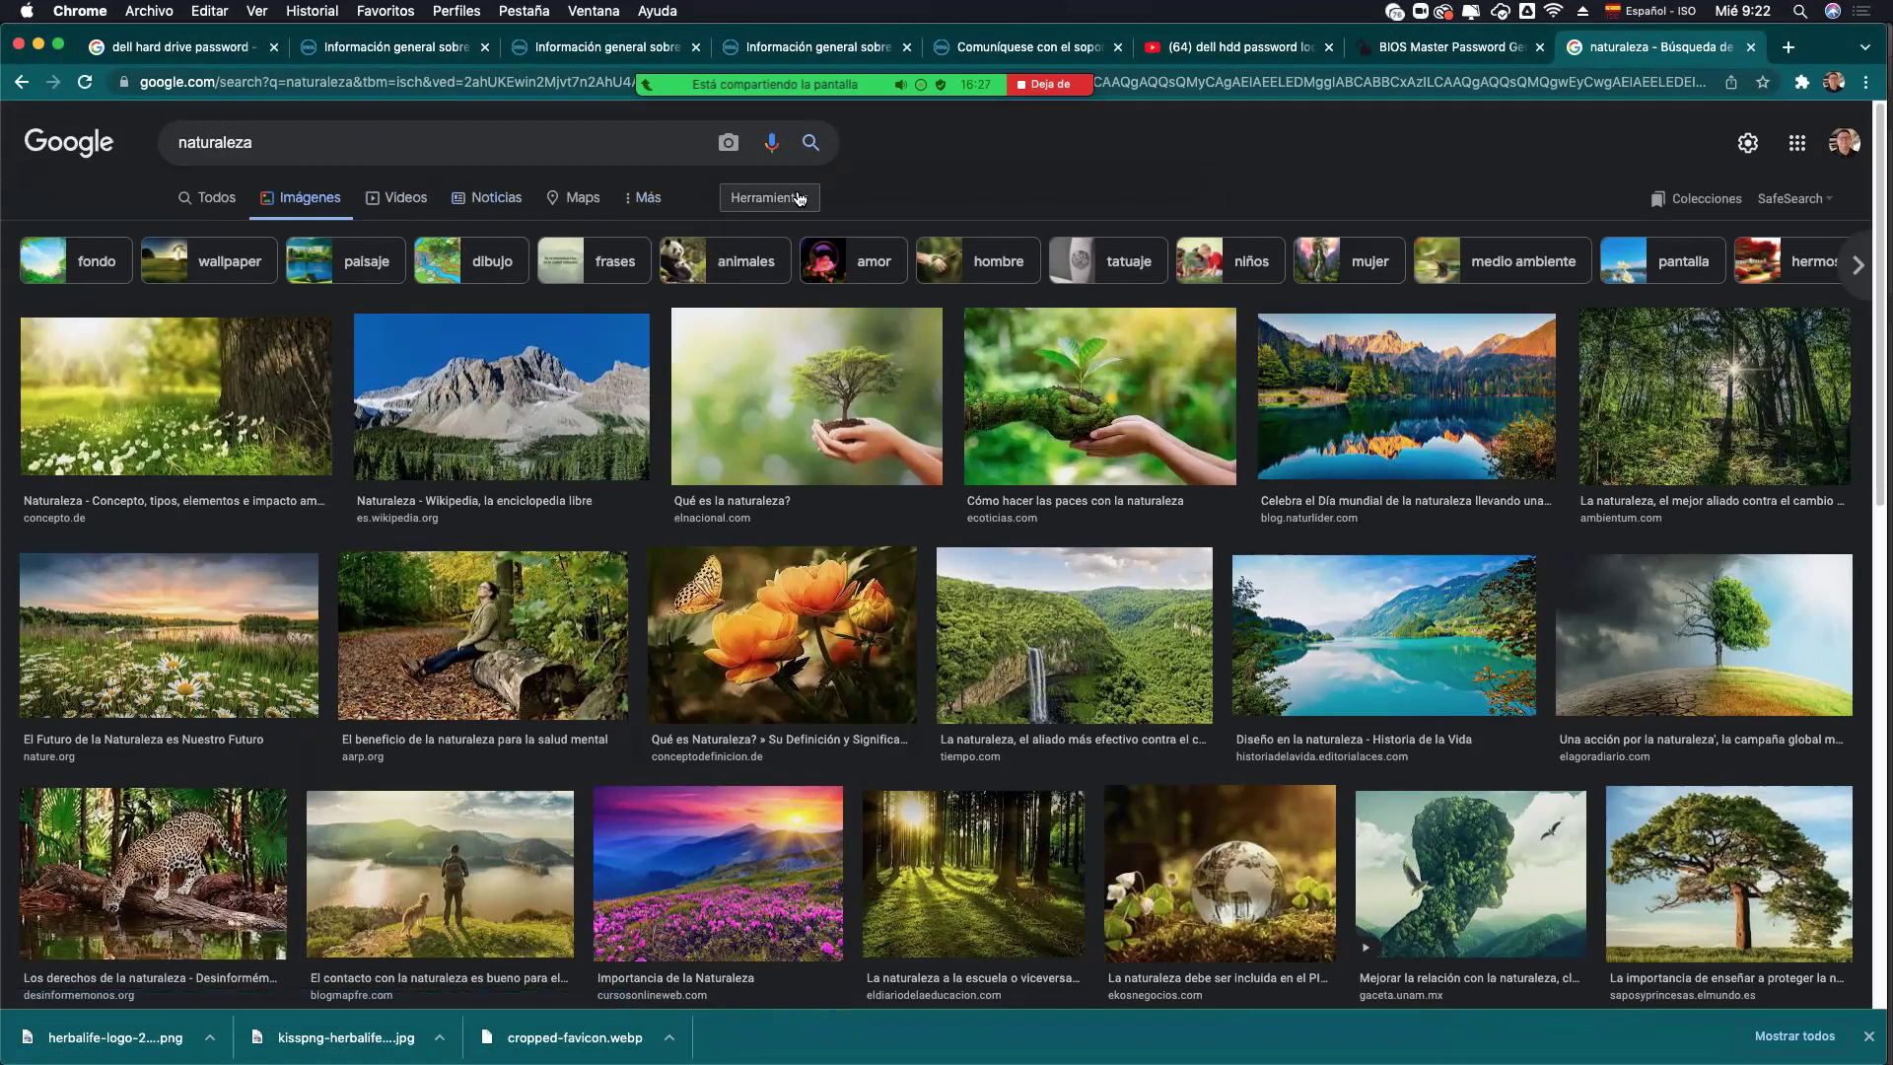
{"action": "left_click", "coordinate": [636, 200]}
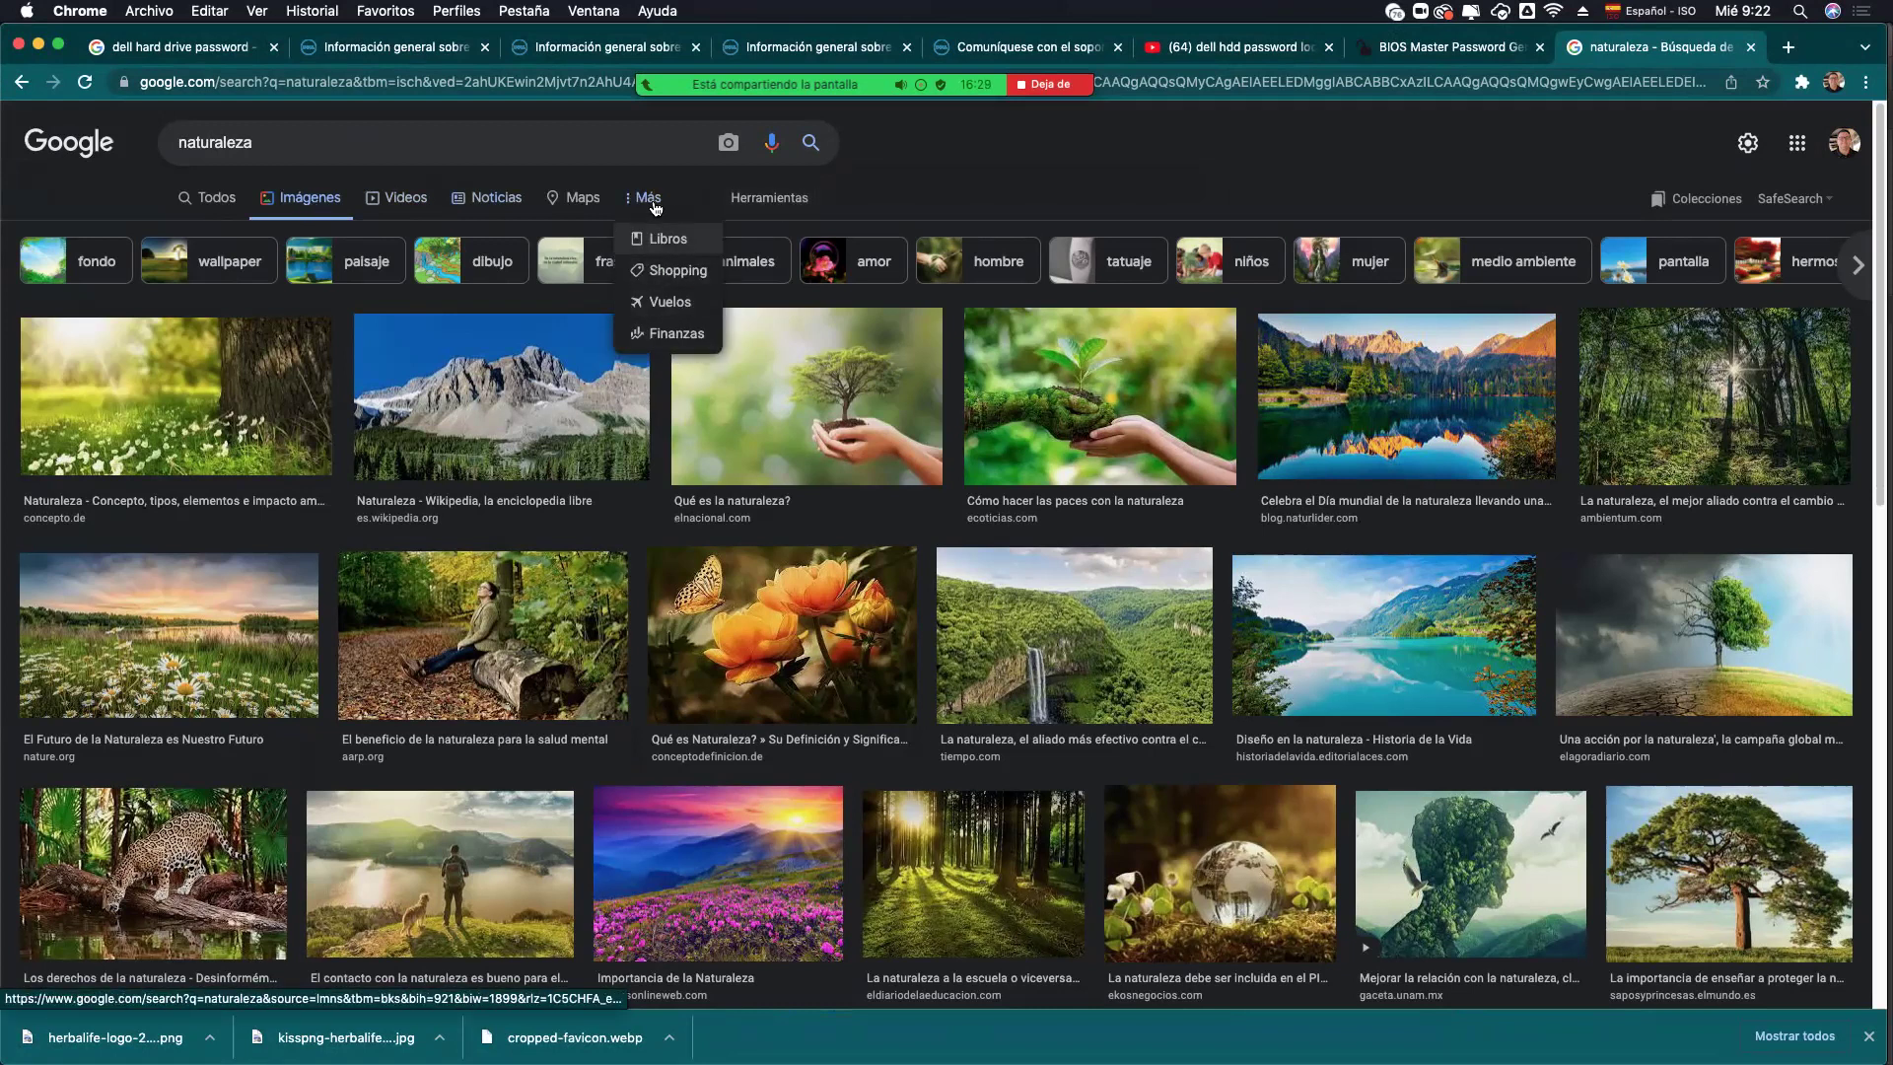
{"action": "left_click", "coordinate": [789, 200]}
{"action": "left_click", "coordinate": [259, 234]}
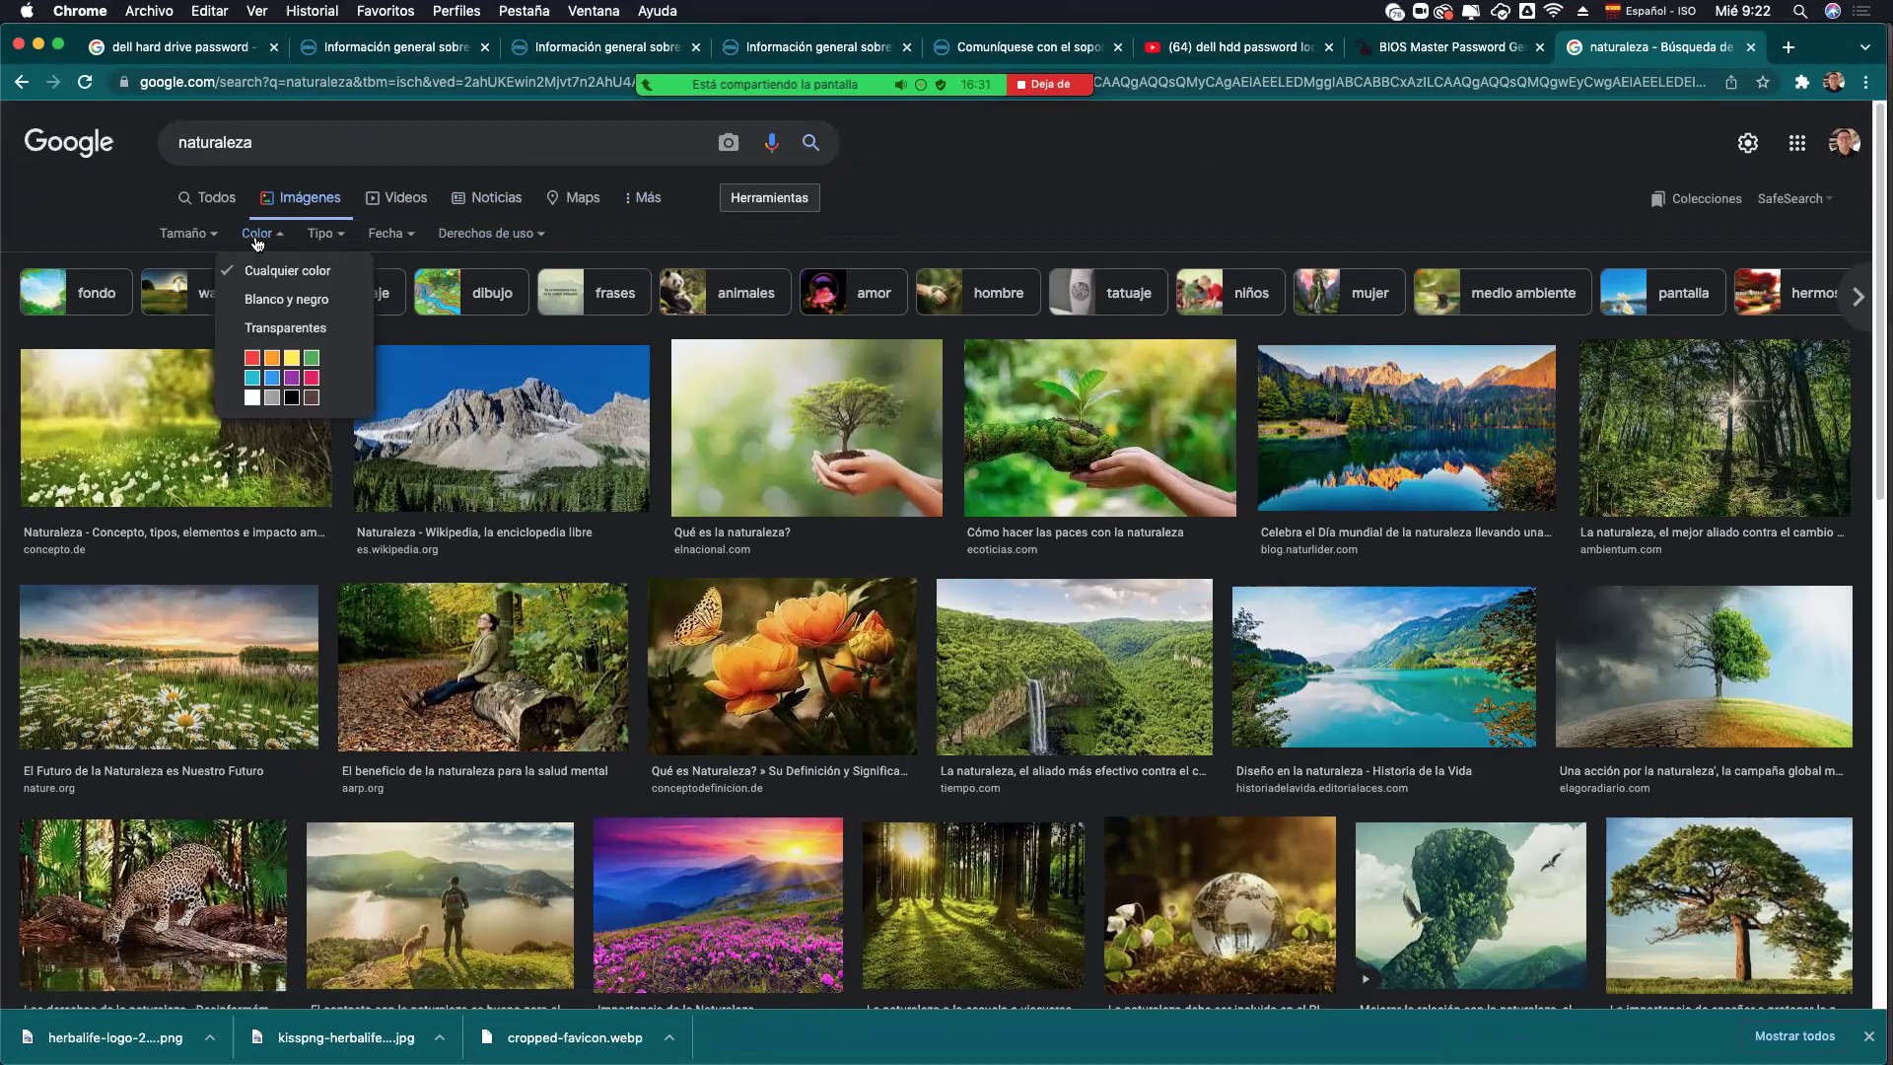
{"action": "left_click", "coordinate": [294, 359]}
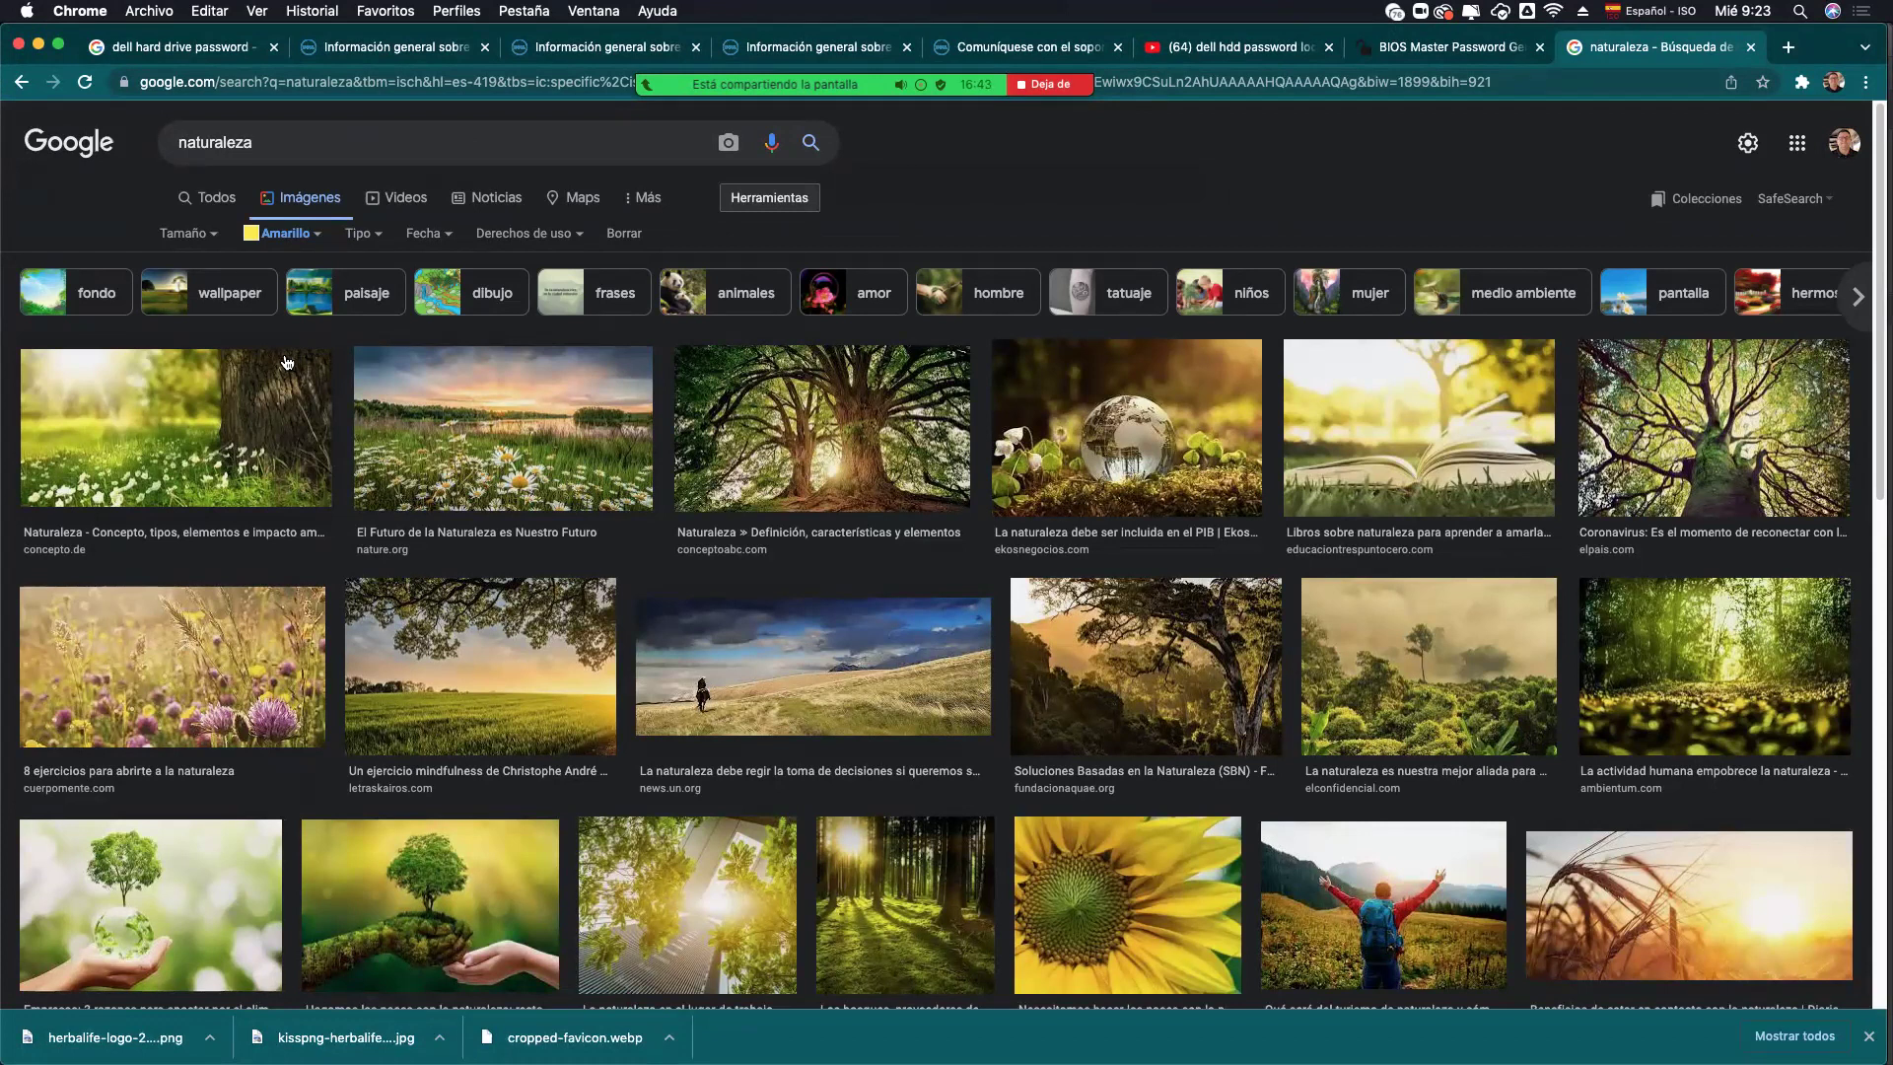
{"action": "left_click", "coordinate": [209, 246]}
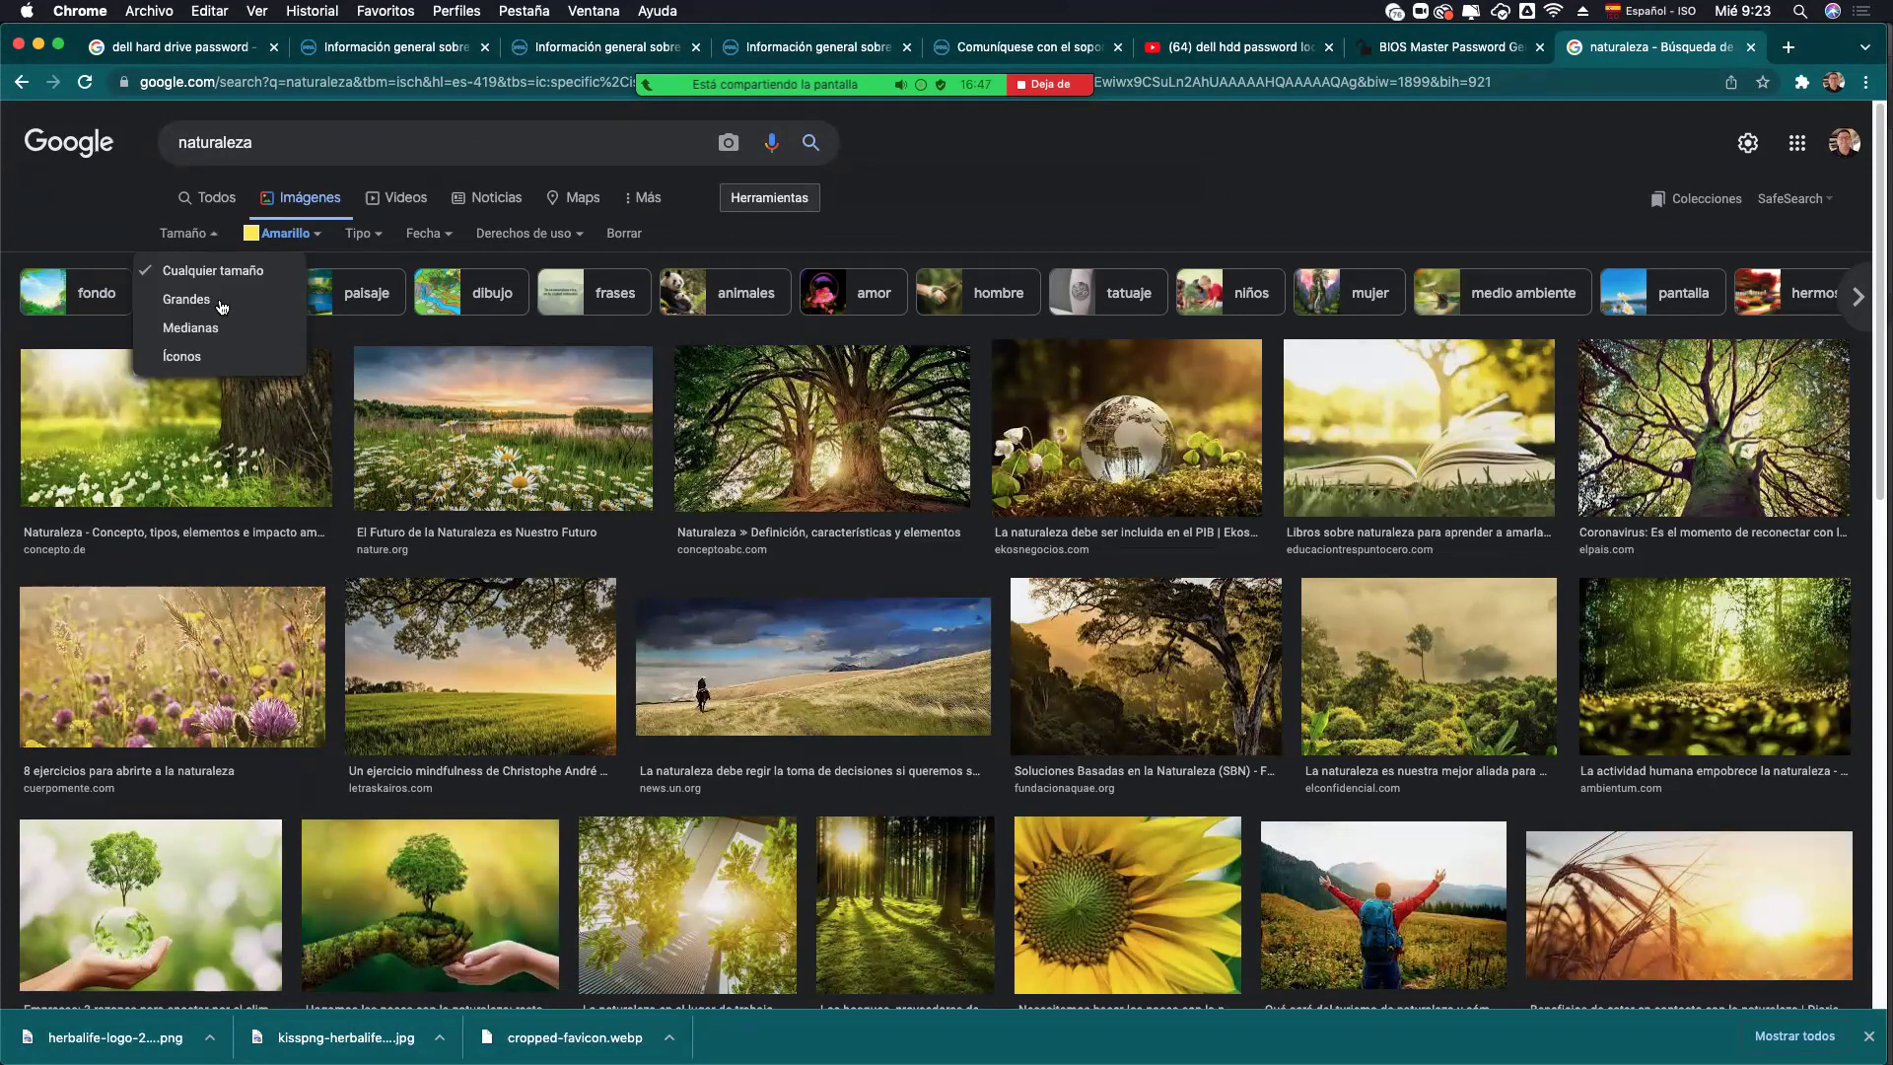
{"action": "left_click", "coordinate": [223, 307]}
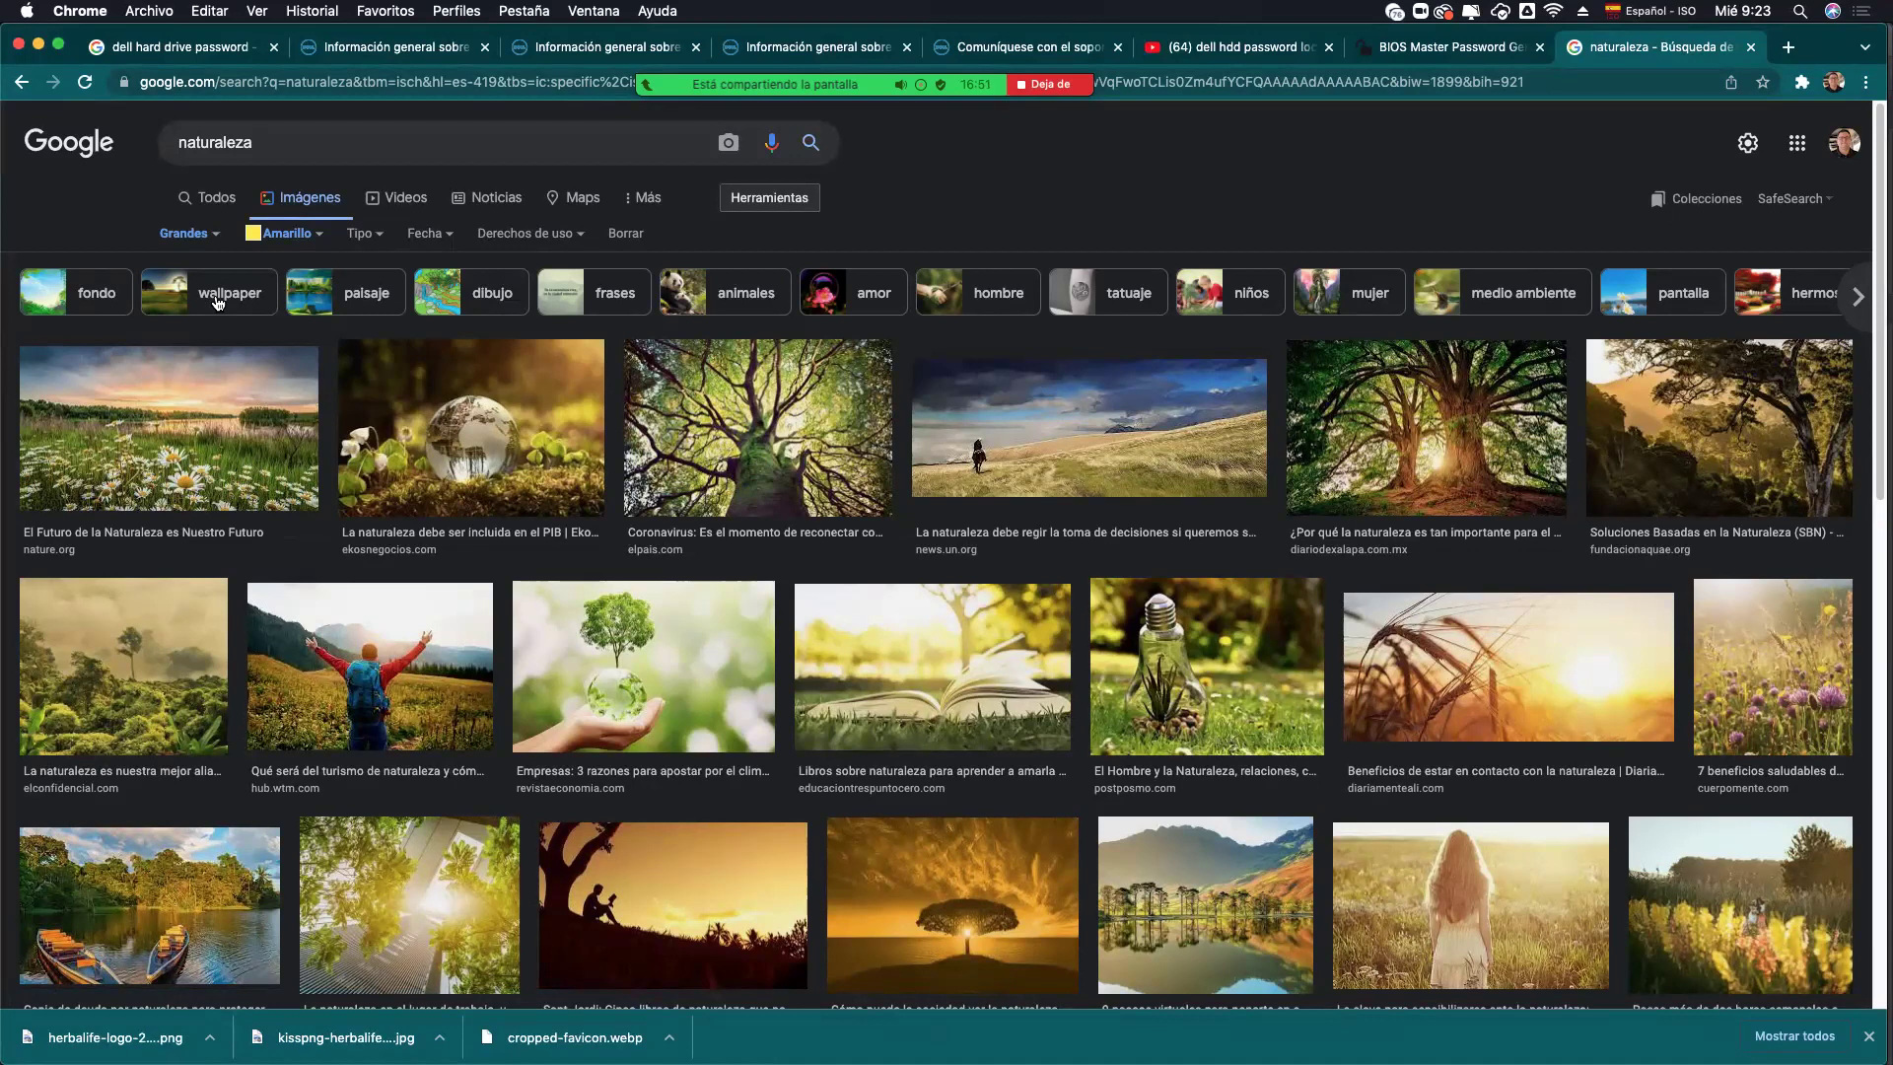
Save the wheat-field sunset photo to Descargas and return to Illustrator.
{"action": "left_click", "coordinate": [1425, 594]}
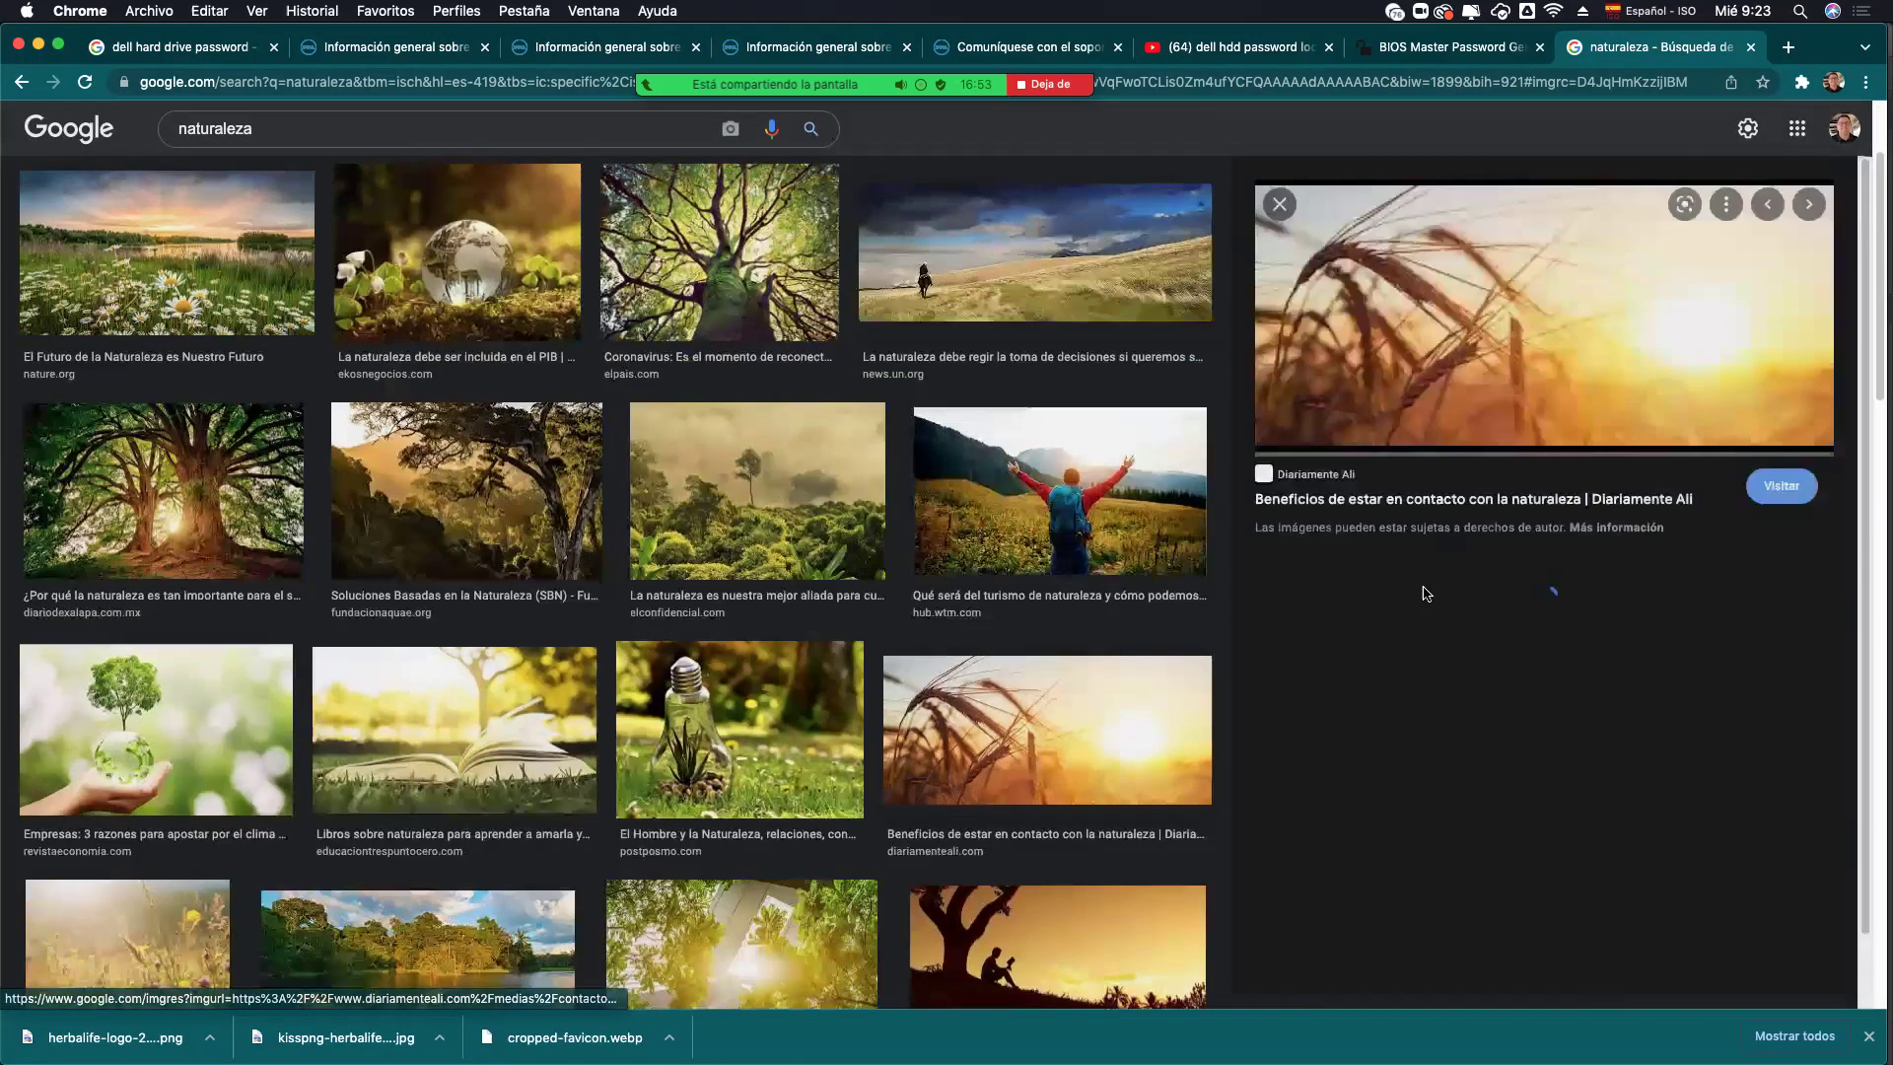
{"action": "right_click", "coordinate": [1430, 316]}
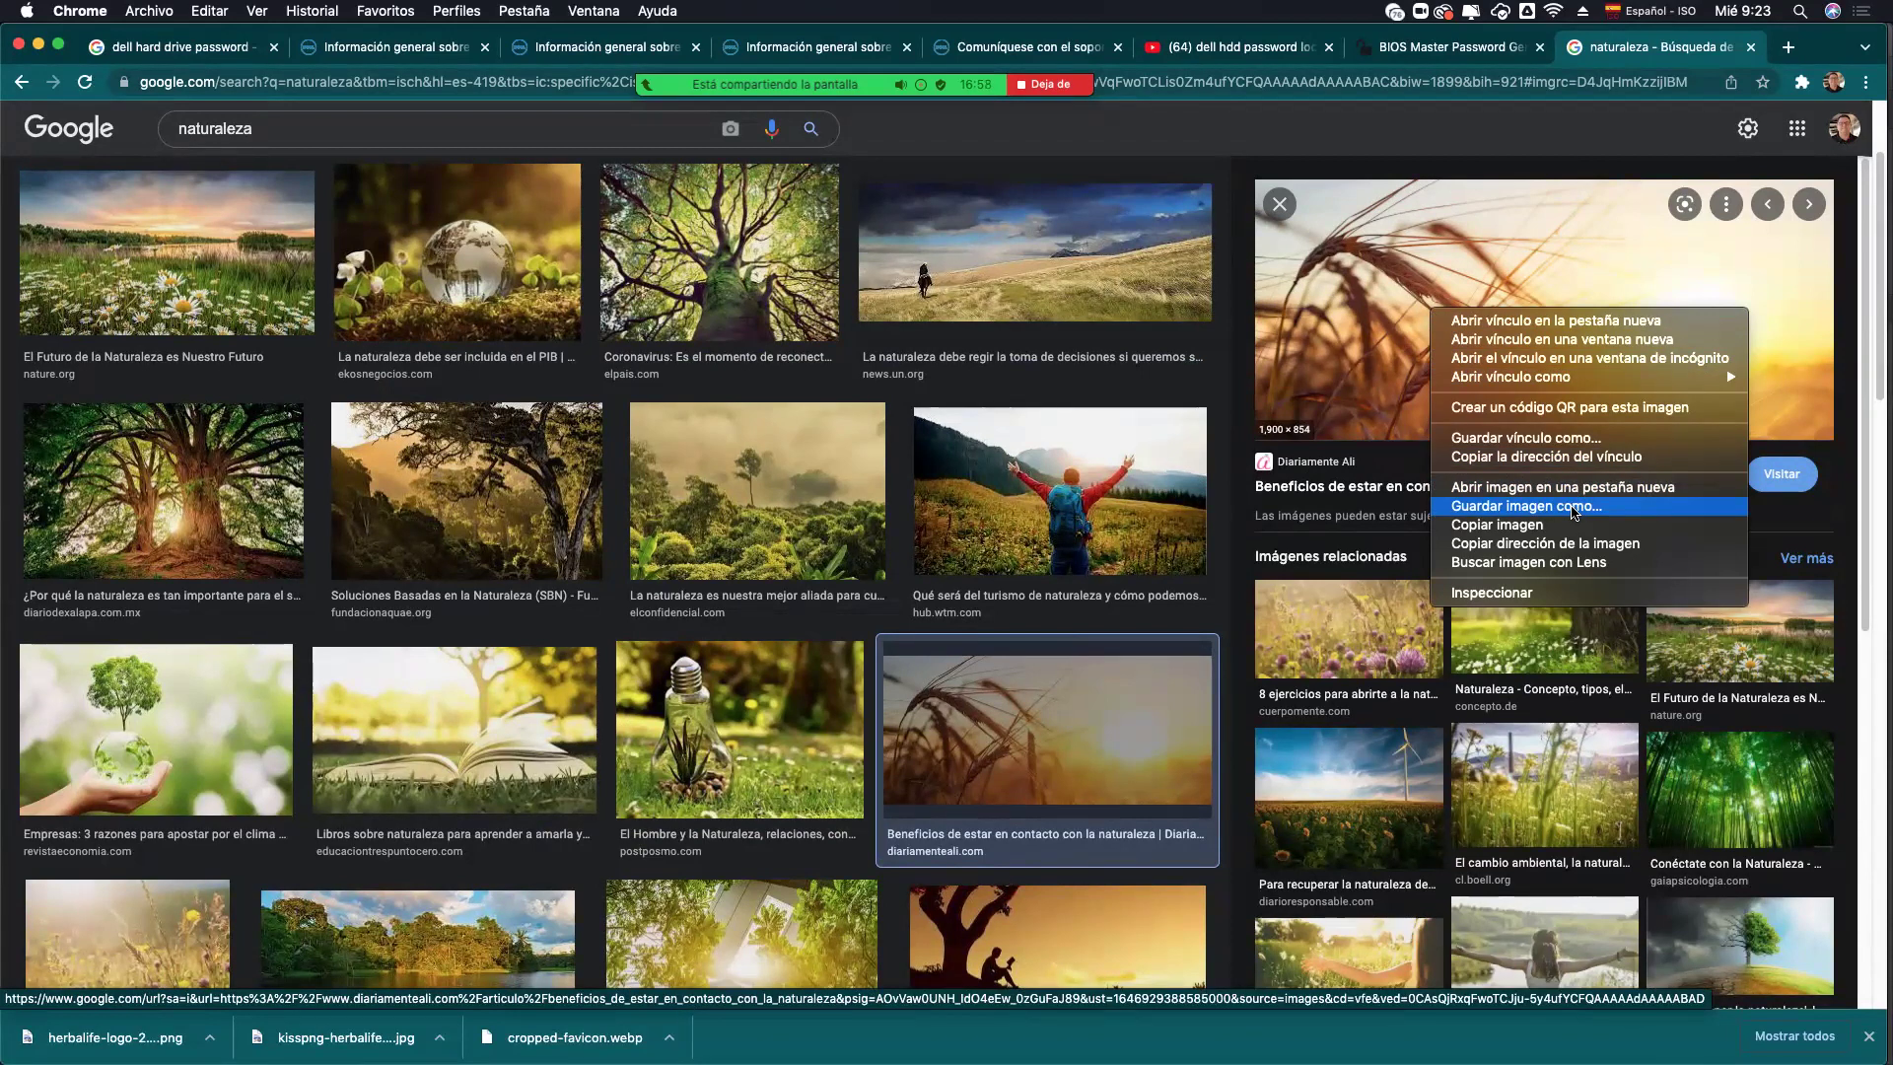
{"action": "left_click", "coordinate": [1574, 510]}
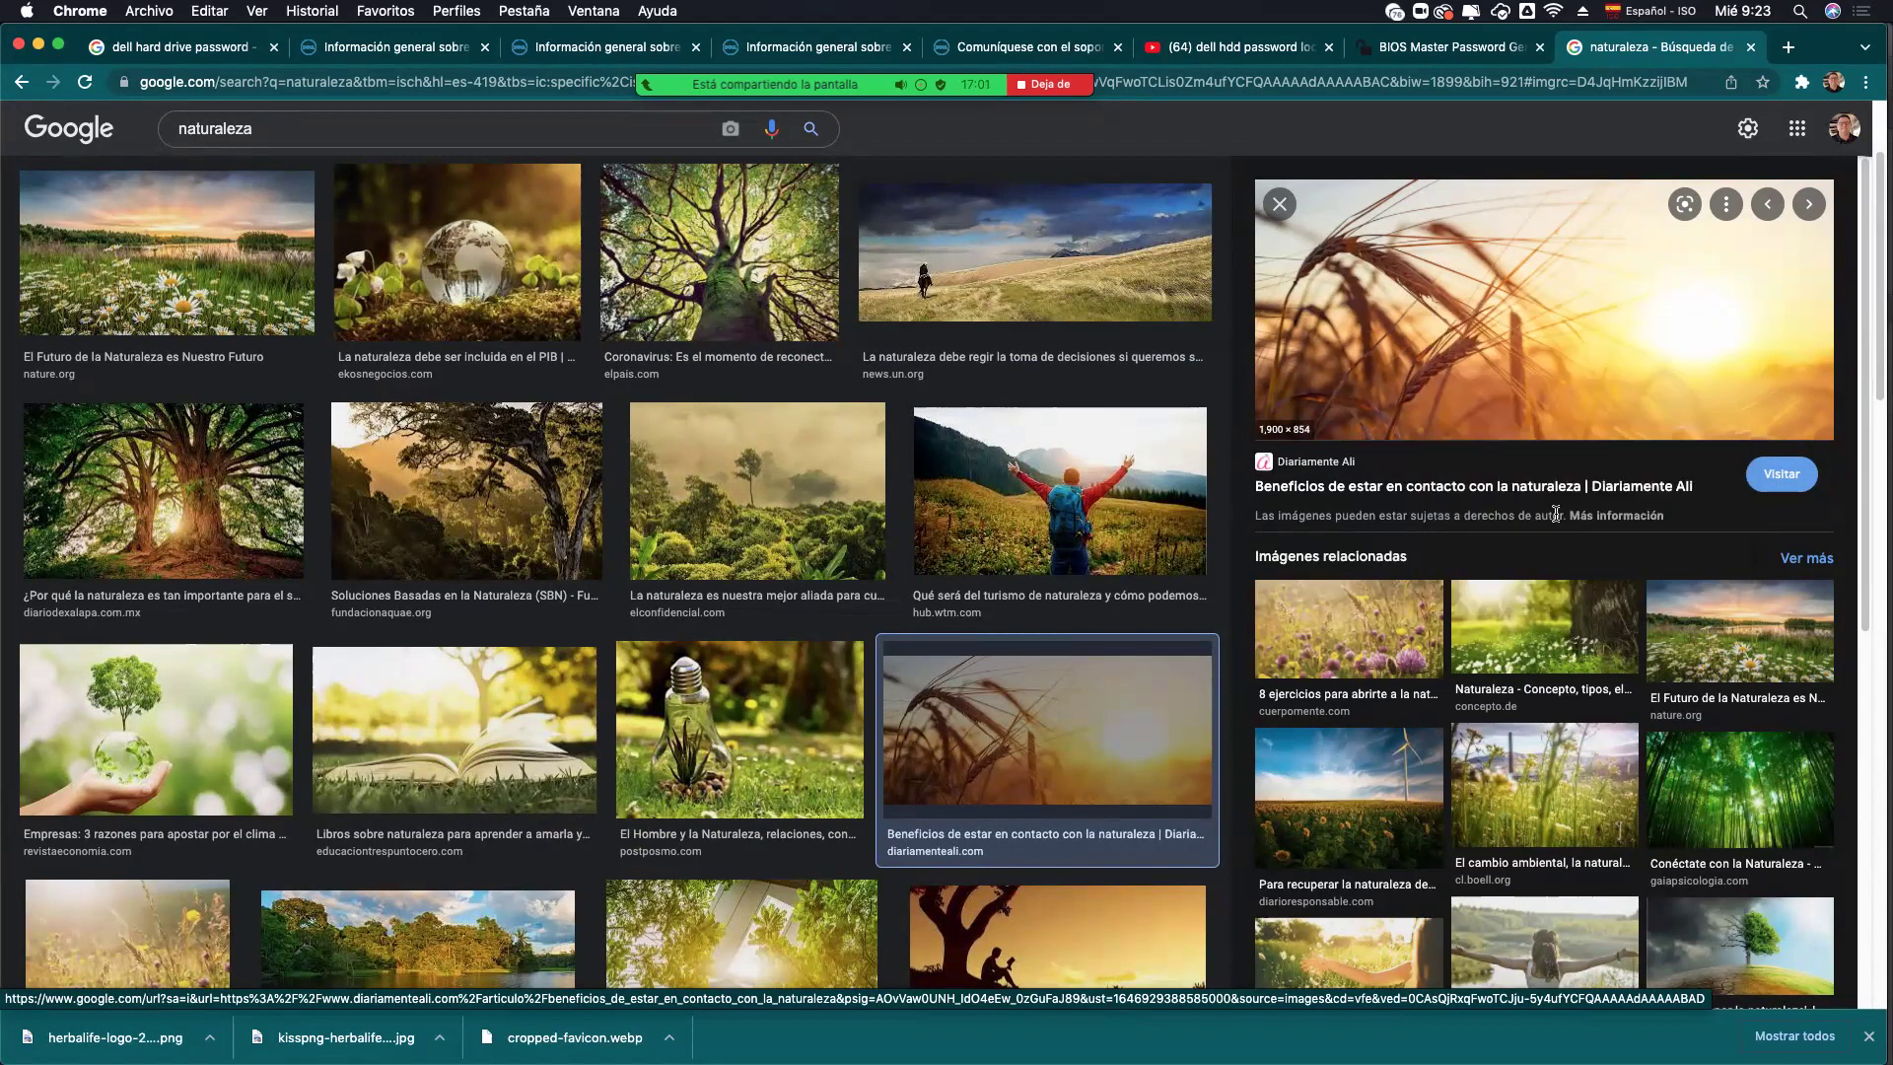
{"action": "left_click", "coordinate": [1073, 226]}
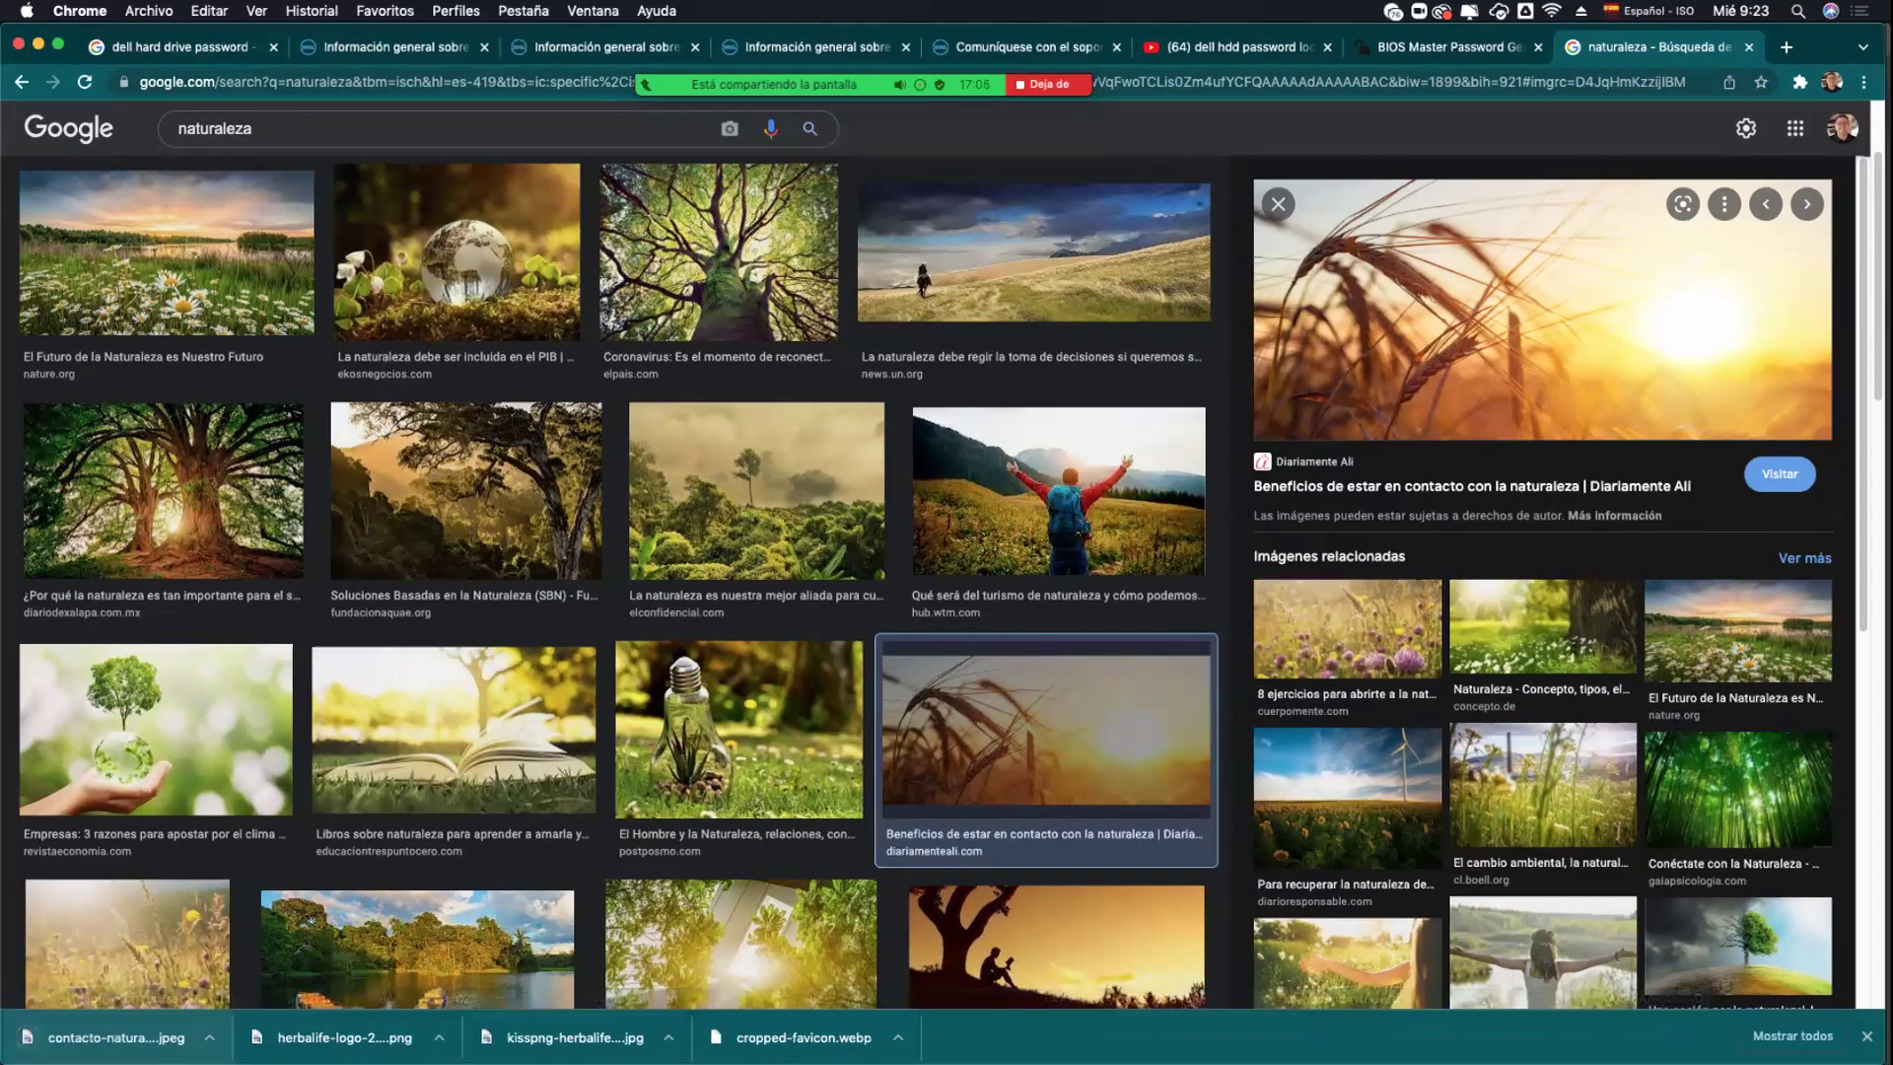
{"action": "left_click", "coordinate": [1386, 1030]}
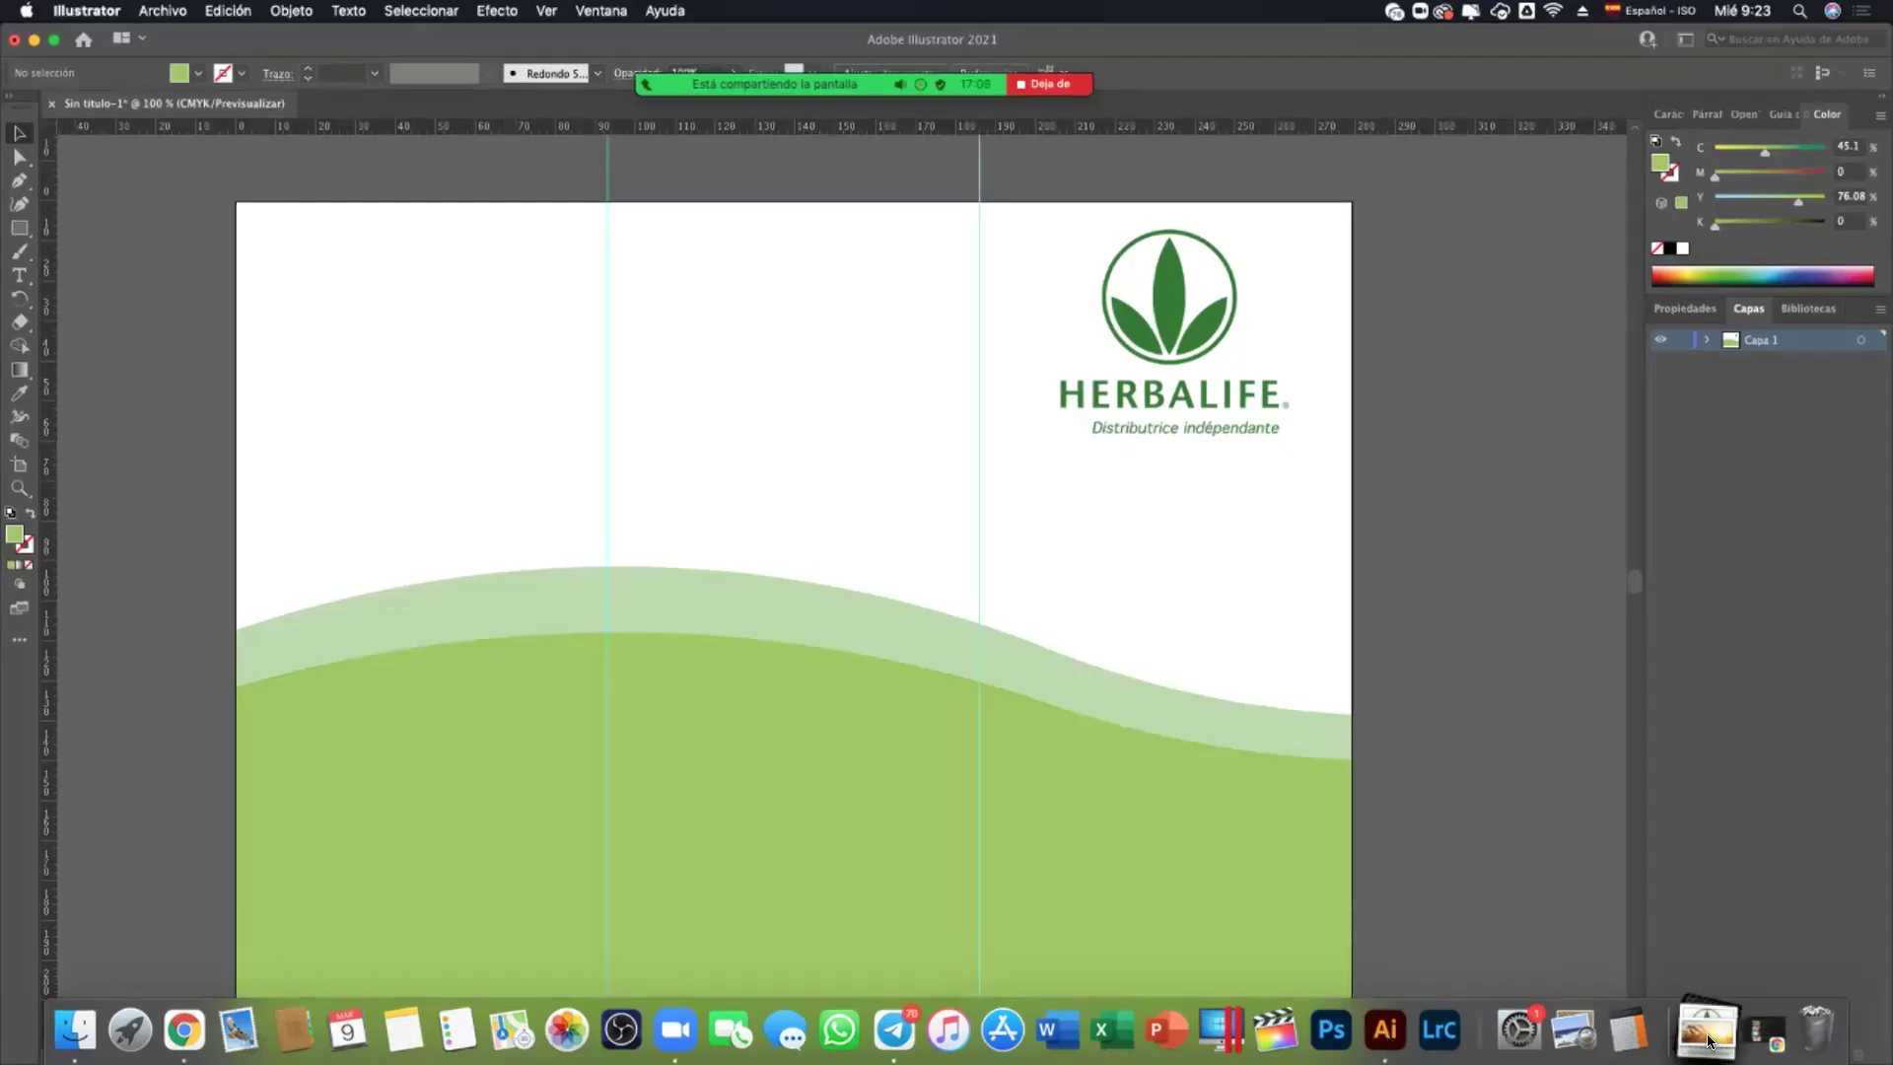
Place the wheat photo from Downloads, shrink it and move it to the page top.
{"action": "left_click", "coordinate": [1627, 1029]}
{"action": "left_click_drag", "start_coordinate": [1355, 553], "coordinate": [1573, 555]}
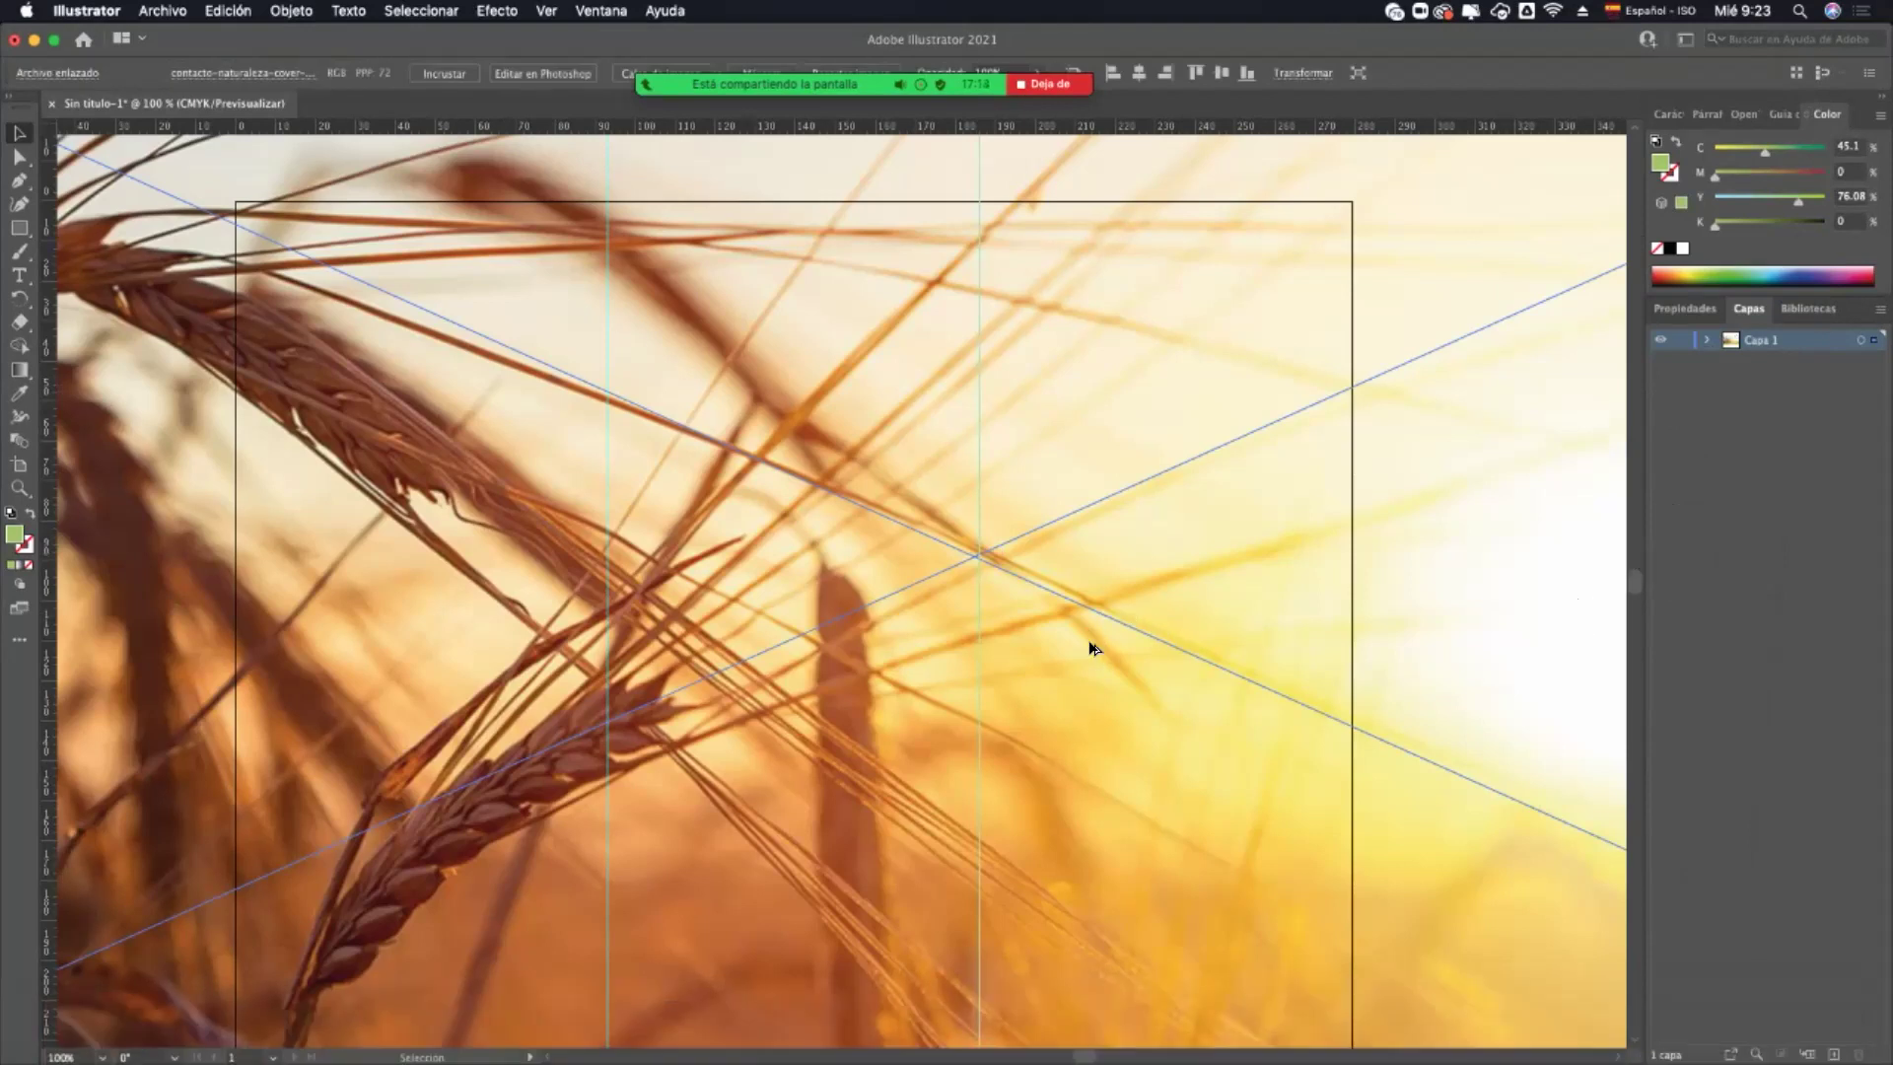
{"action": "scroll", "coordinate": [1093, 648], "scroll_direction": "down", "scroll_amount": 3}
{"action": "scroll", "coordinate": [1092, 648], "scroll_direction": "up", "scroll_amount": 2}
{"action": "scroll", "coordinate": [1091, 648], "scroll_direction": "down", "scroll_amount": 1}
{"action": "scroll", "coordinate": [1090, 647], "scroll_direction": "down", "scroll_amount": 1}
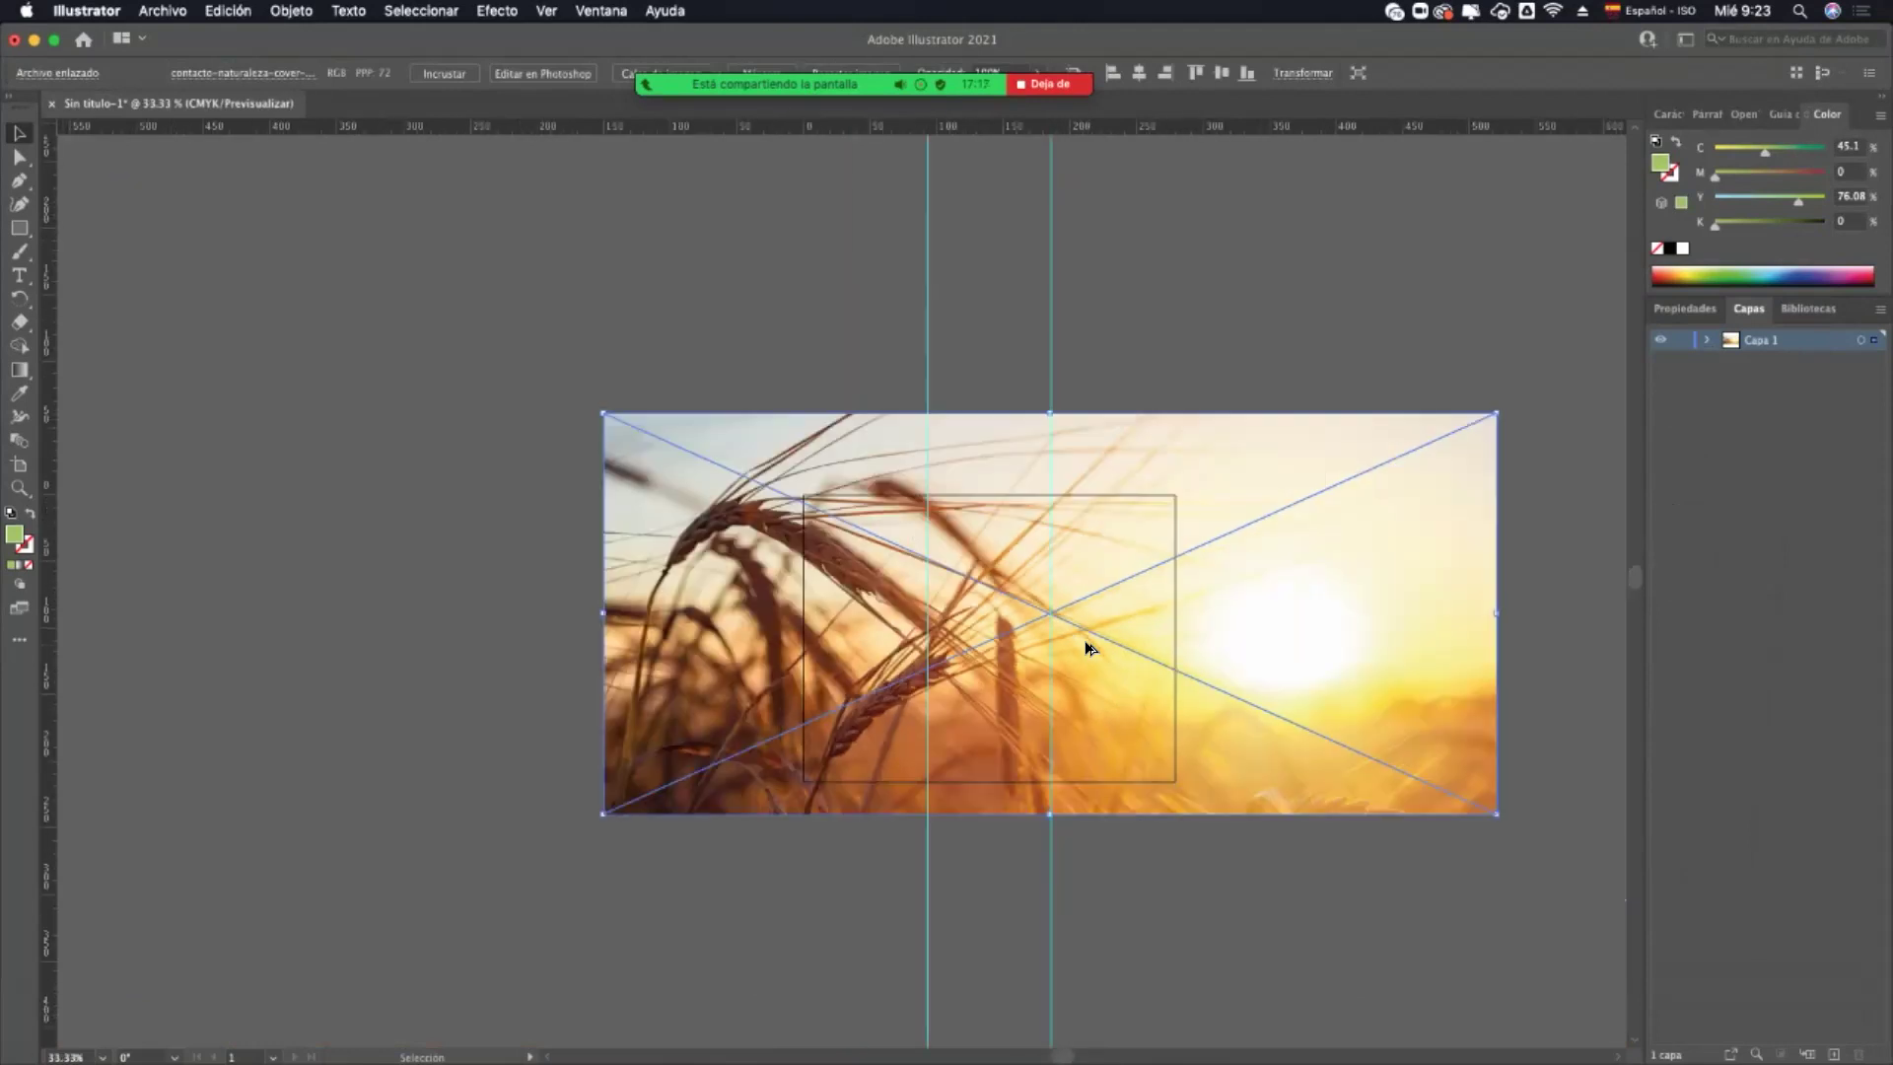
{"action": "mouse_move", "coordinate": [597, 421]}
{"action": "left_mouse_down"}
{"action": "mouse_move", "coordinate": [1037, 588]}
{"action": "mouse_move", "coordinate": [1095, 634]}
{"action": "left_mouse_up"}
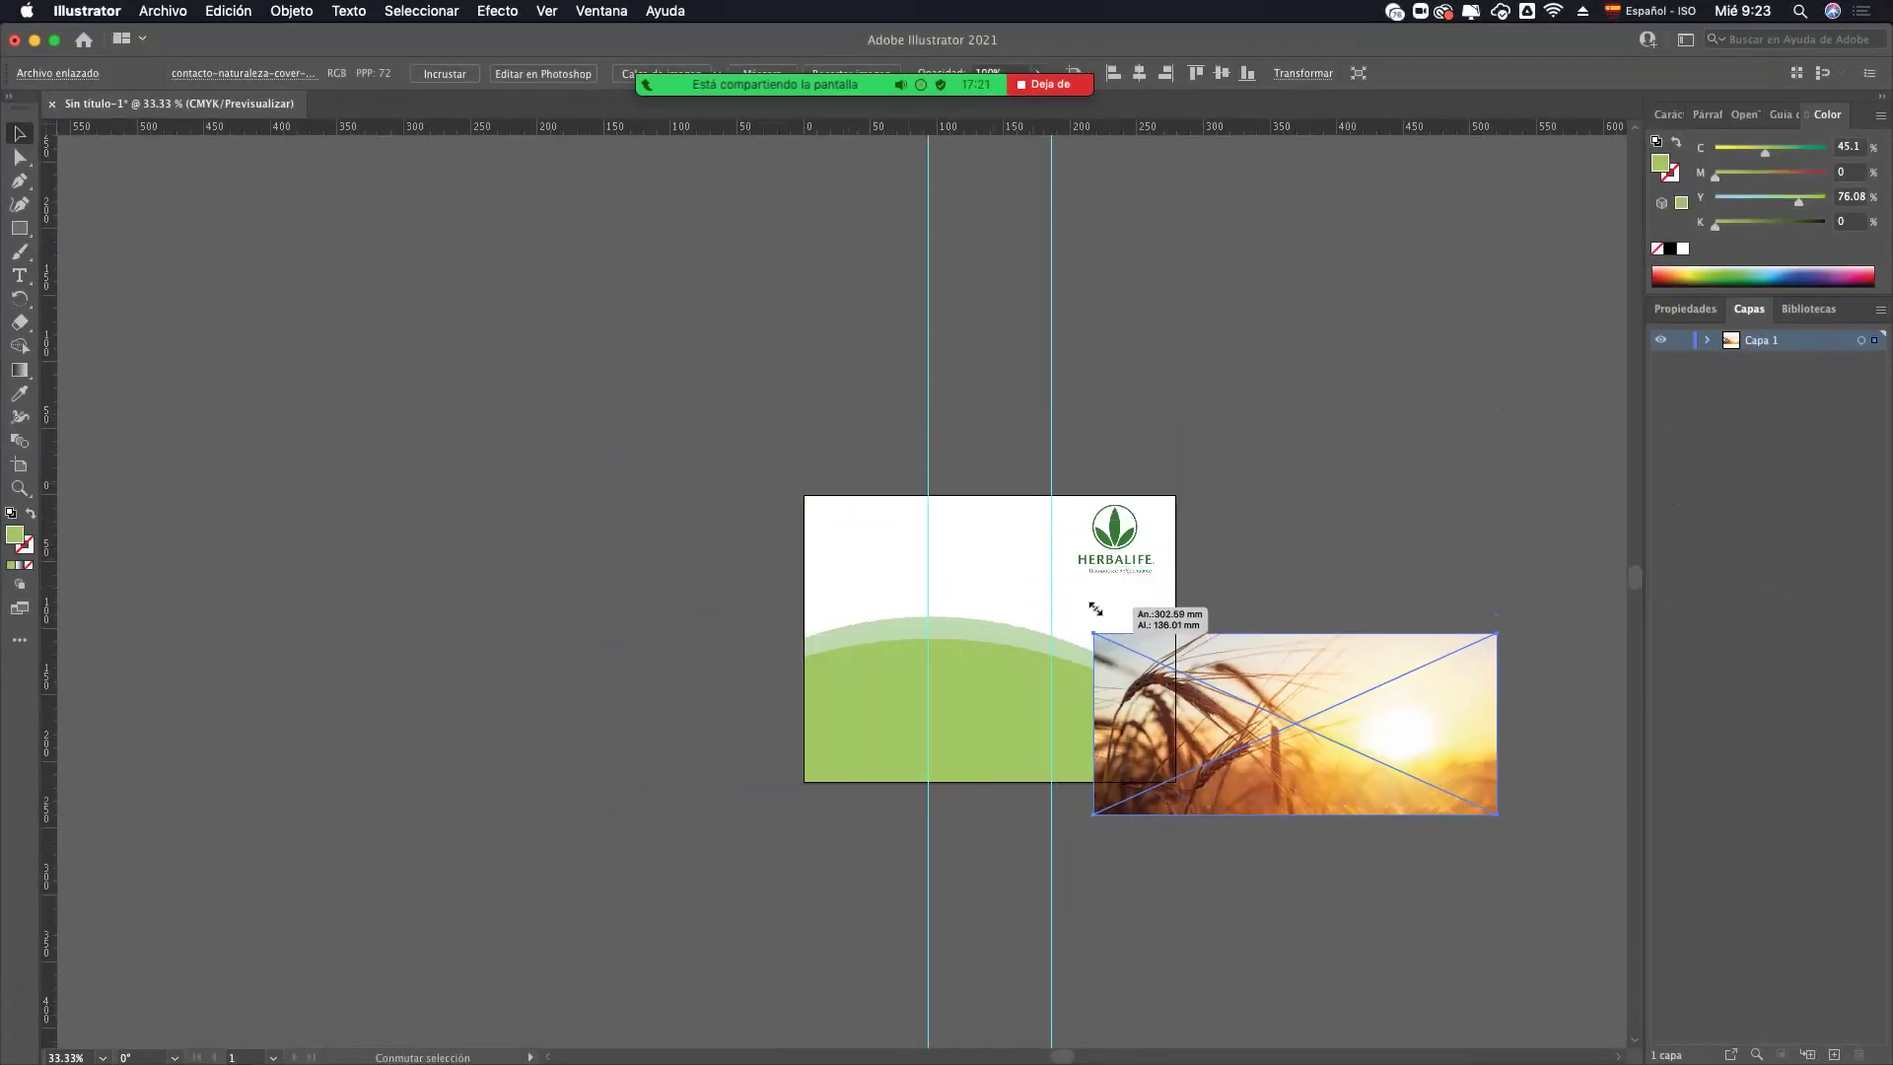
{"action": "left_click_drag", "start_coordinate": [1279, 670], "coordinate": [979, 520]}
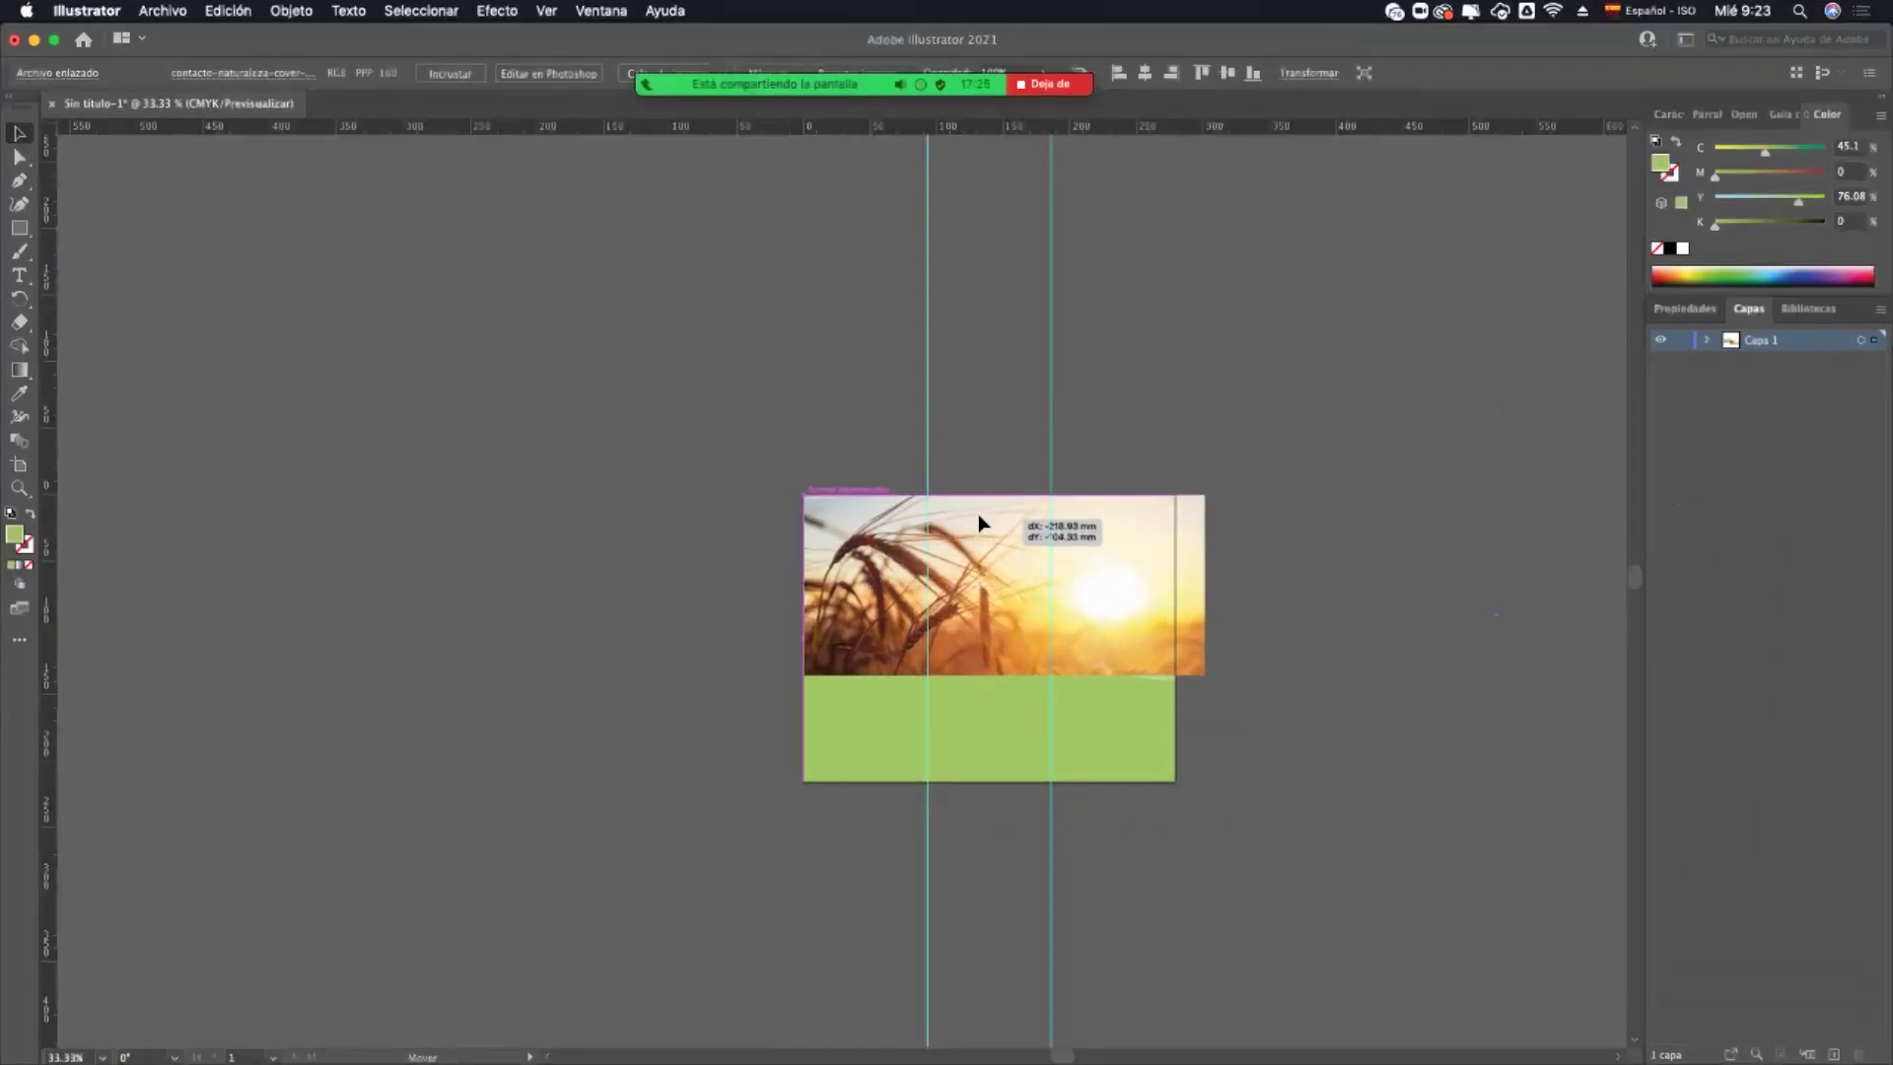
Fit the wheat photo to the artboard width and stretch its height down.
{"action": "scroll", "coordinate": [1061, 612], "scroll_direction": "up", "scroll_amount": 2}
{"action": "scroll", "coordinate": [1061, 611], "scroll_direction": "up", "scroll_amount": 1}
{"action": "scroll", "coordinate": [1067, 621], "scroll_direction": "down", "scroll_amount": 2}
{"action": "scroll", "coordinate": [1150, 767], "scroll_direction": "up", "scroll_amount": 1}
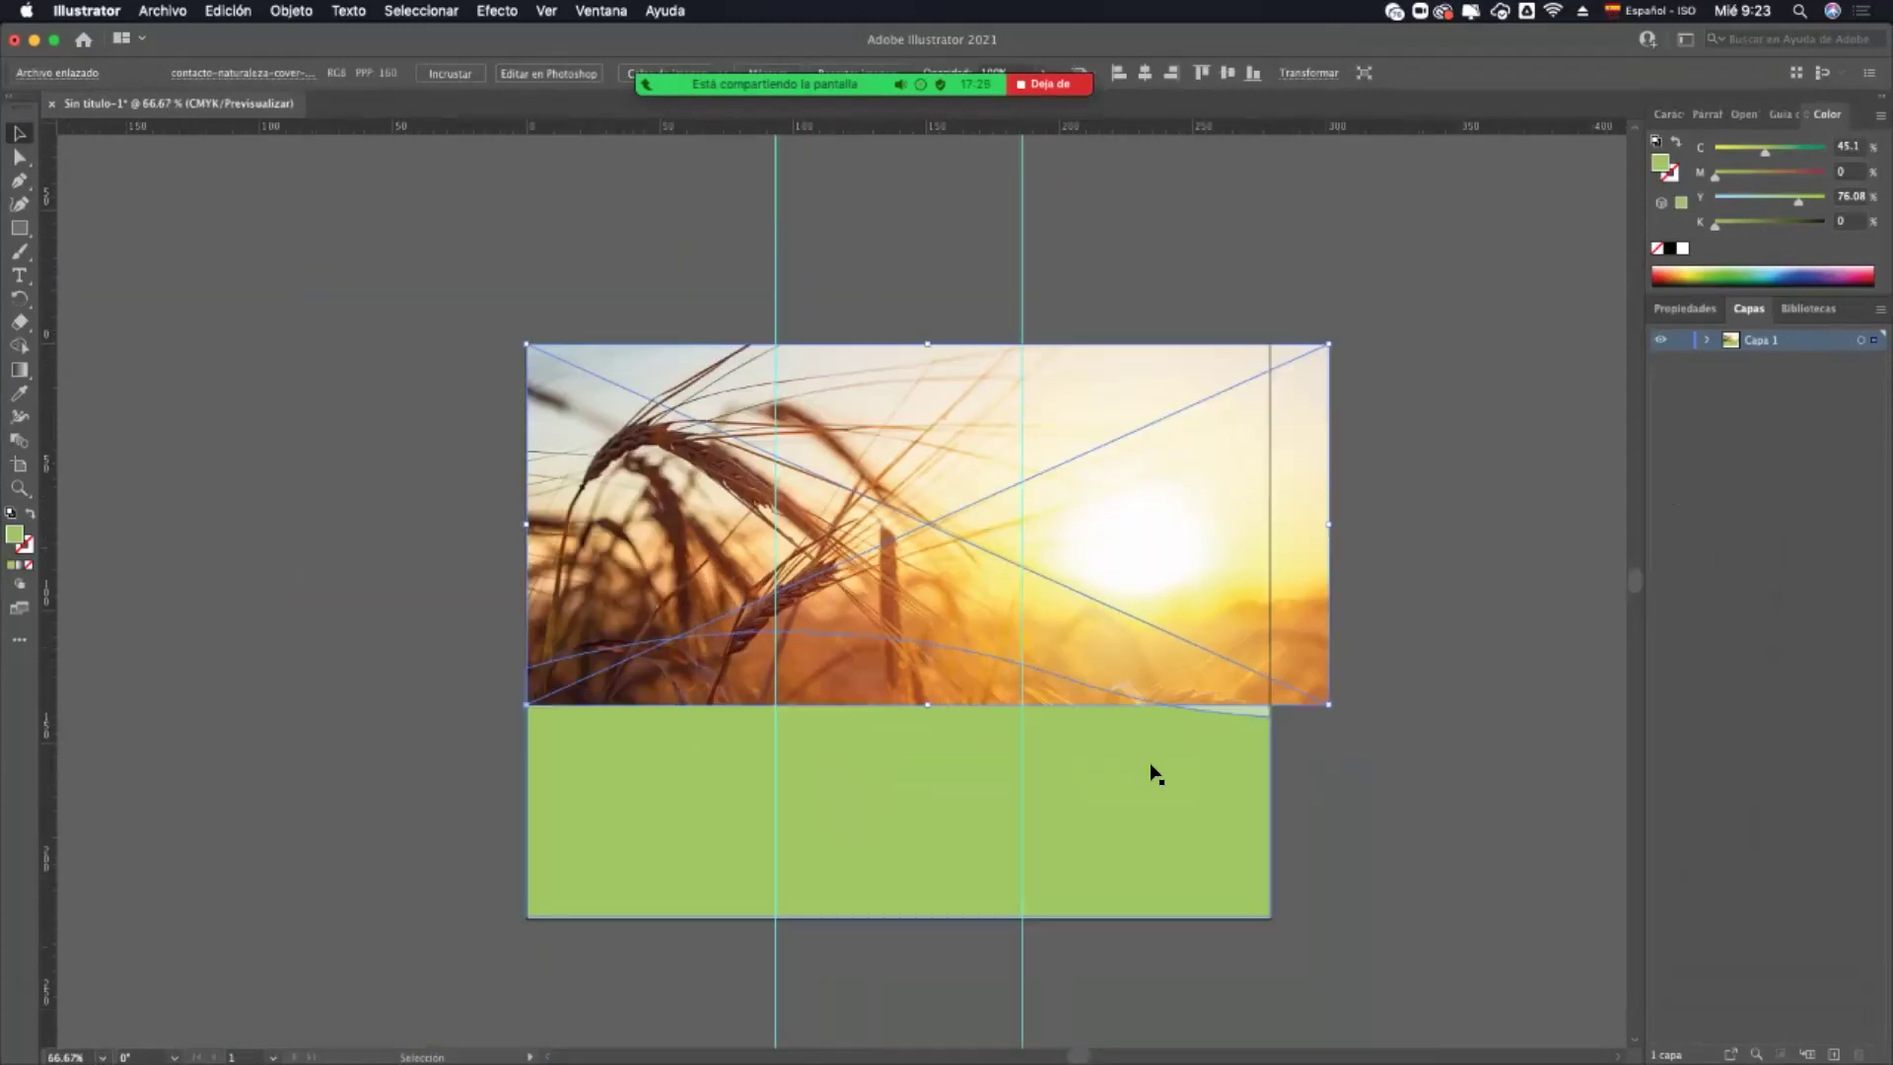
{"action": "left_click_drag", "start_coordinate": [1329, 524], "coordinate": [1270, 523]}
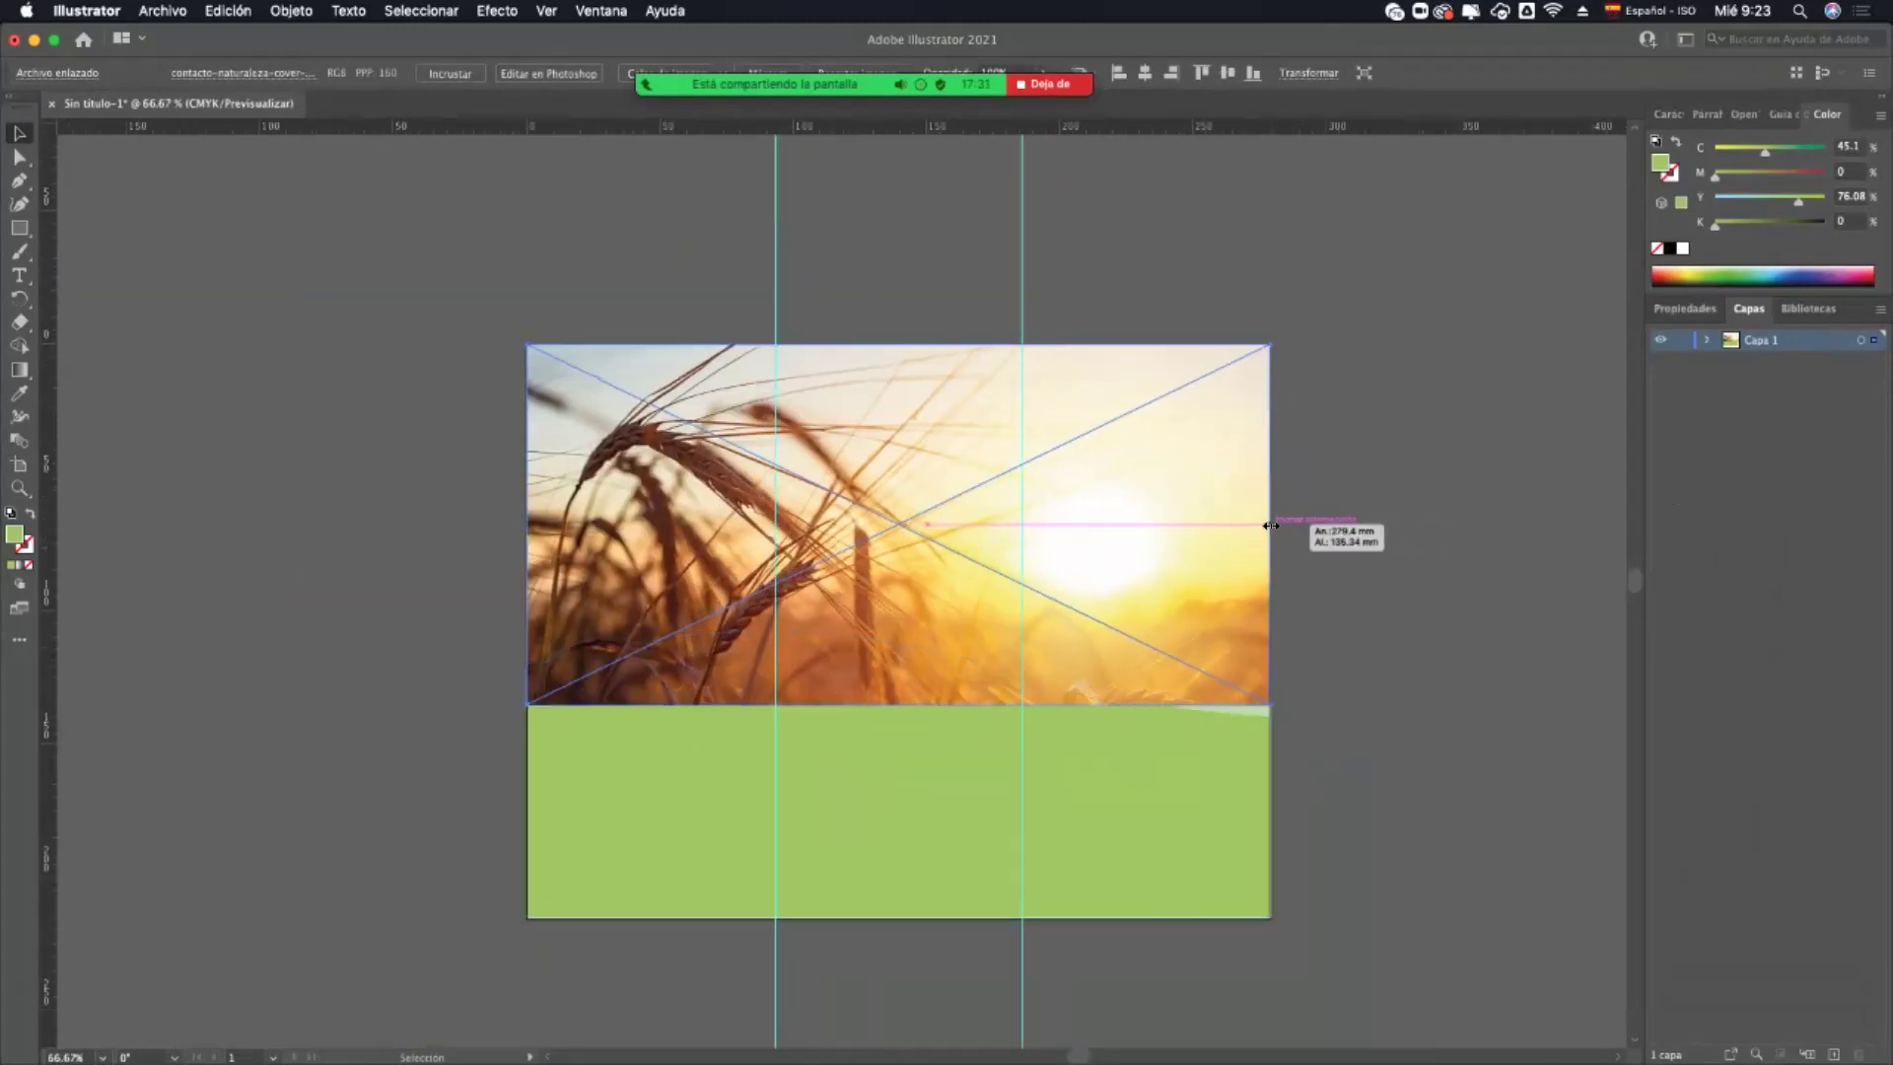
{"action": "left_click_drag", "start_coordinate": [894, 705], "coordinate": [922, 922]}
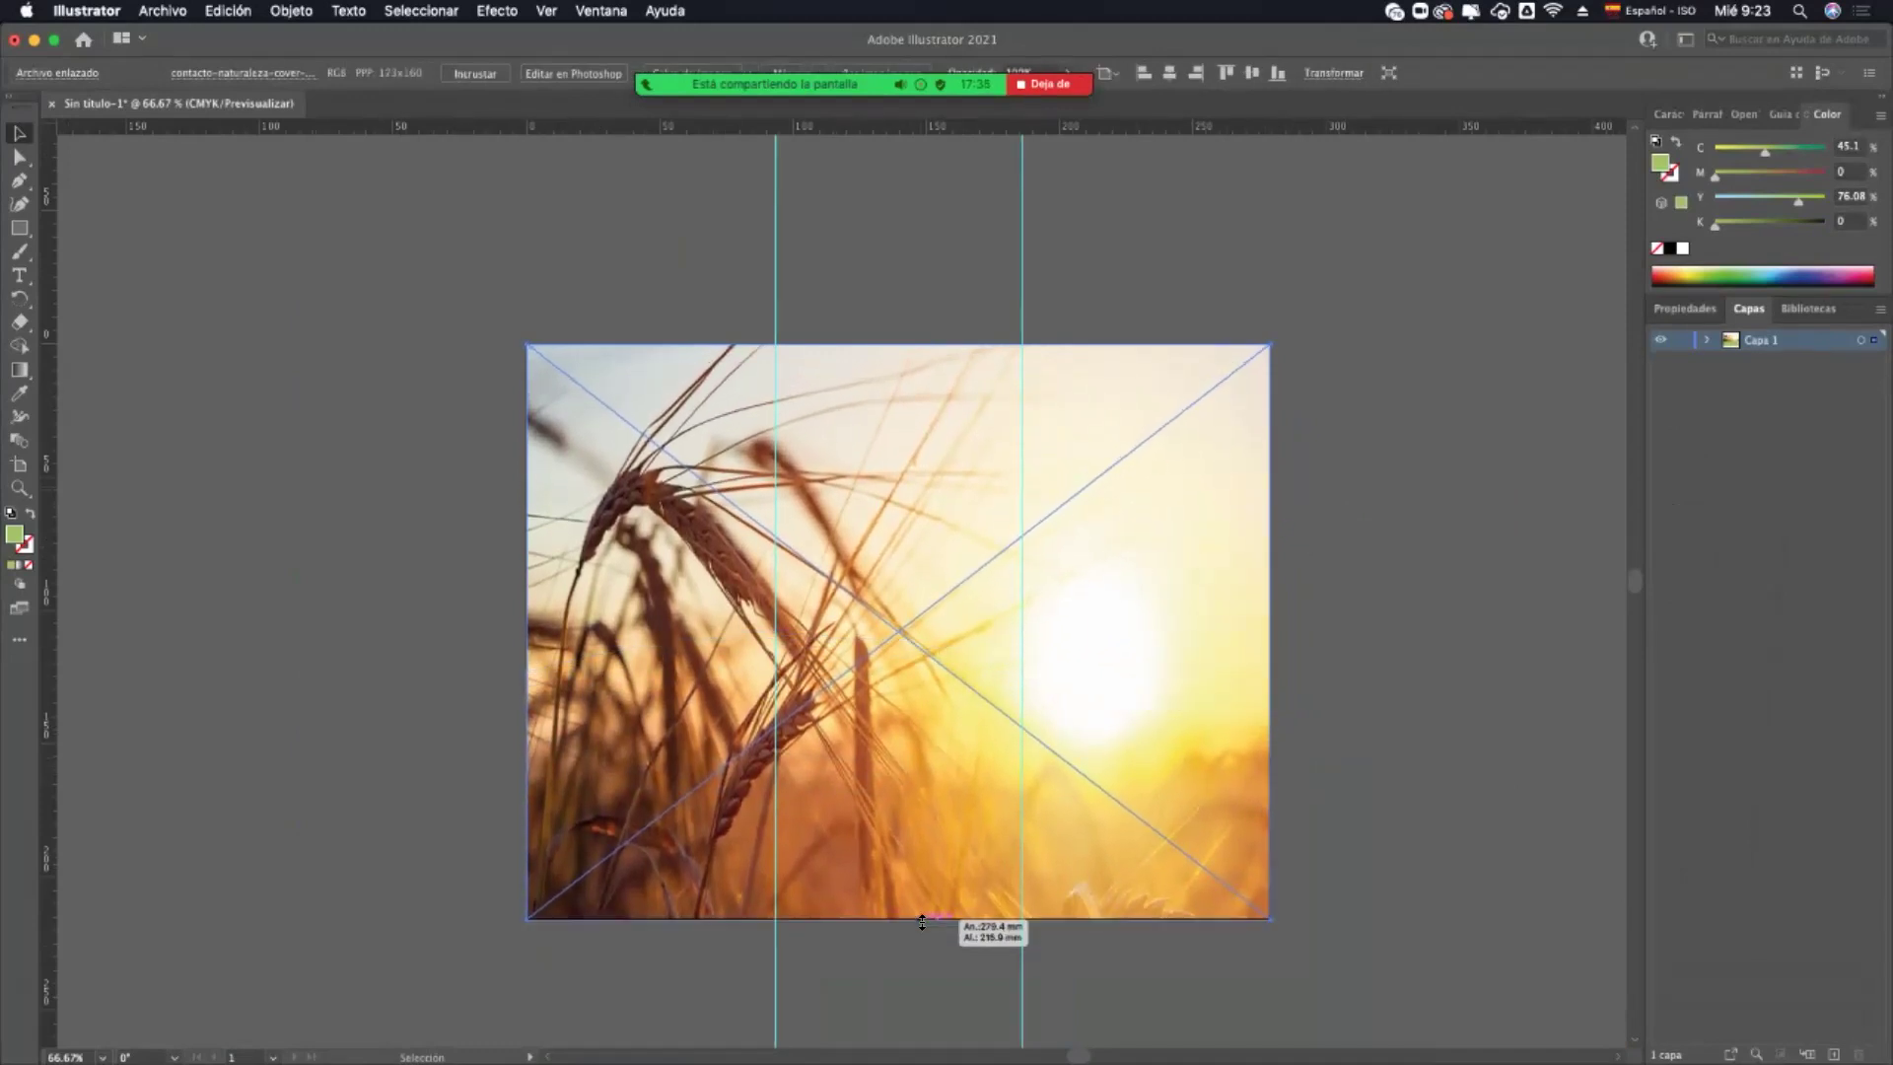
{"action": "left_click_drag", "start_coordinate": [922, 786], "coordinate": [945, 922]}
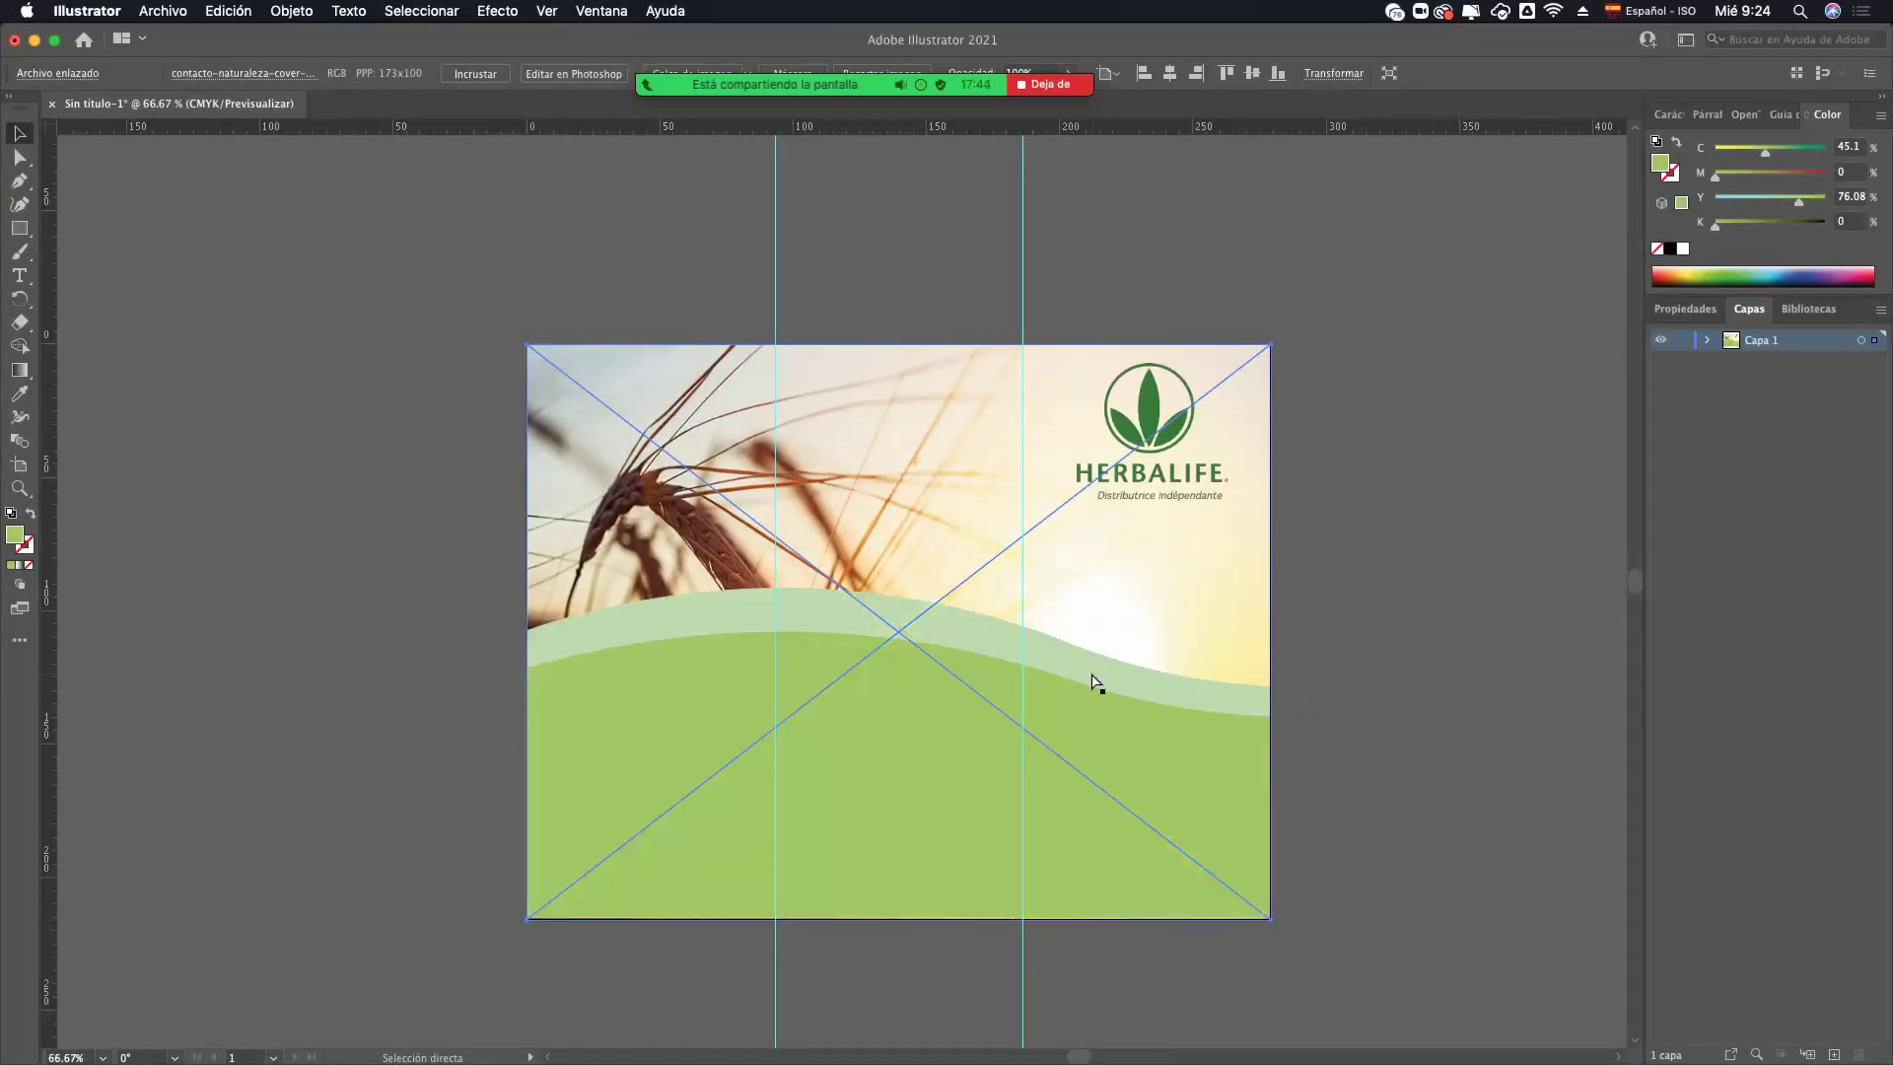
Undo the wheat photo's last three resizes to restore its original placed size.
{"action": "key", "text": "v"}
{"action": "key", "text": "a"}
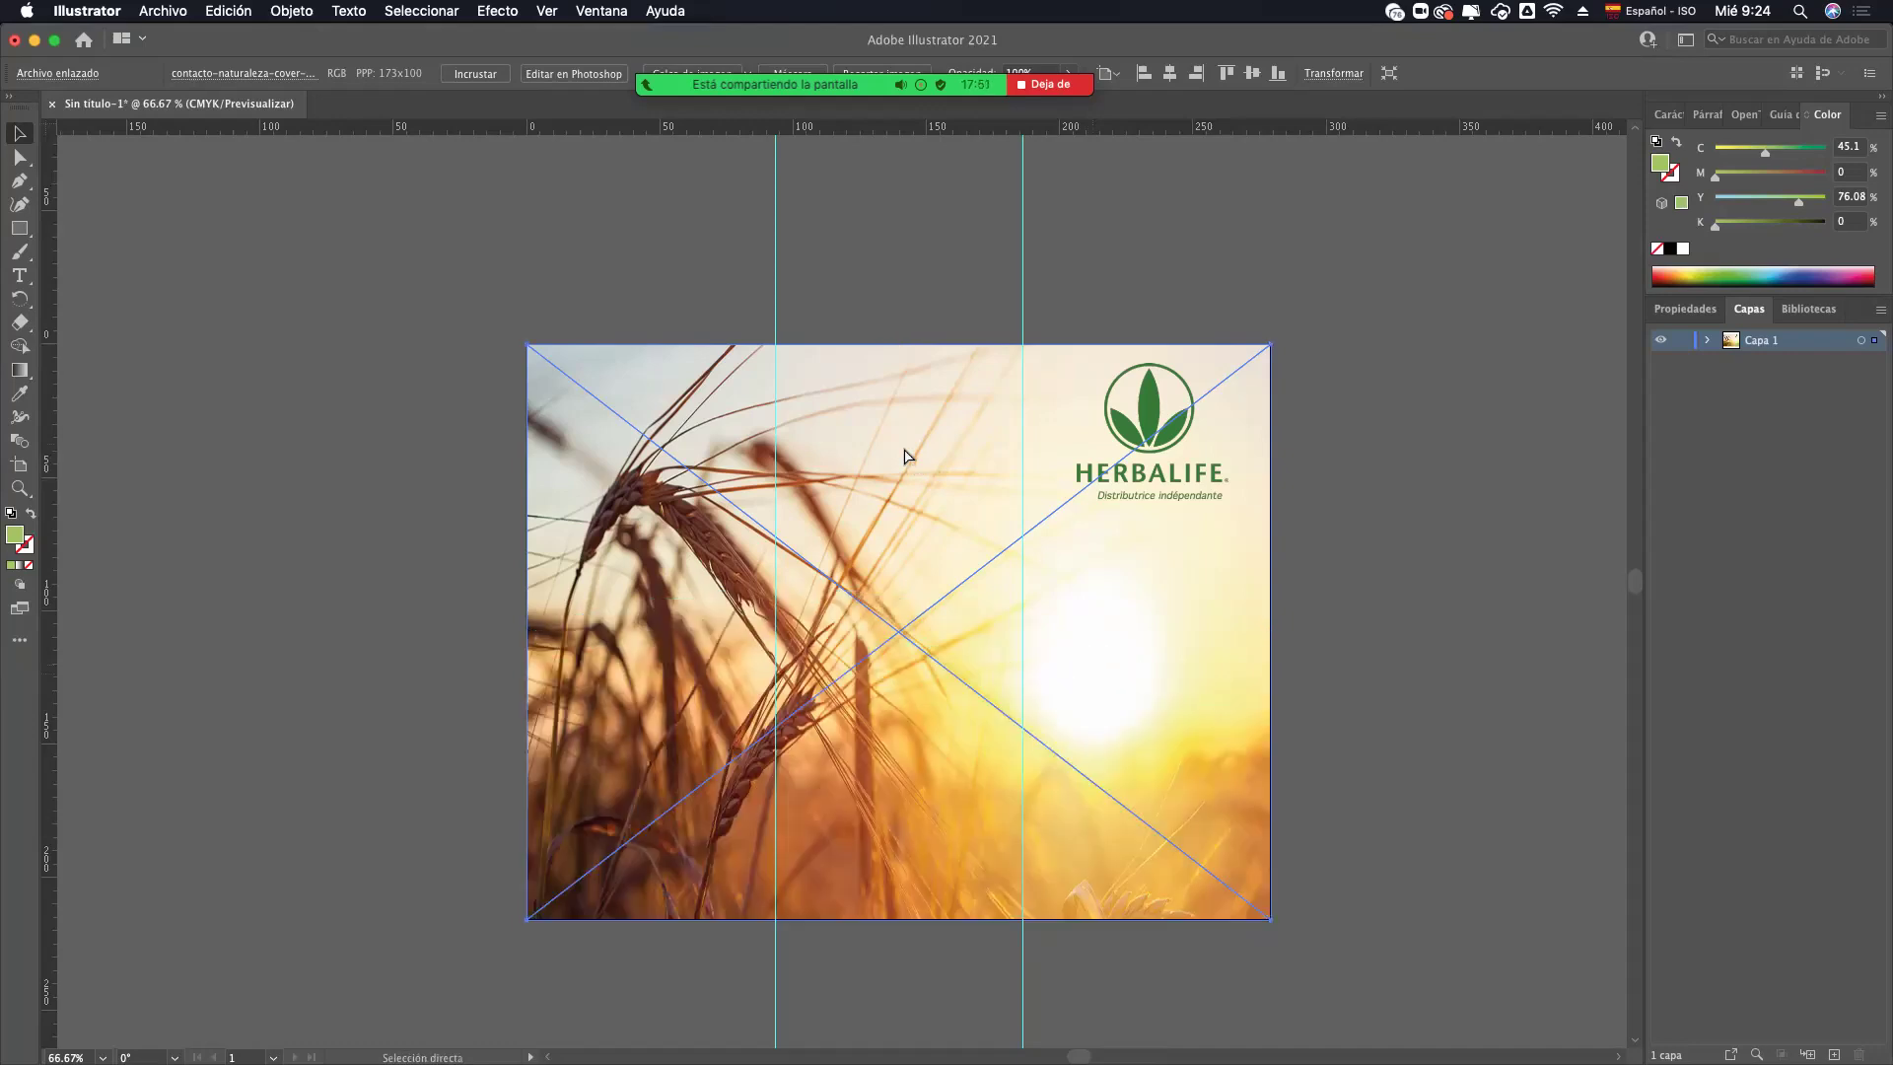
{"action": "key", "text": "ctrl+z"}
{"action": "key", "text": "ctrl+z"}
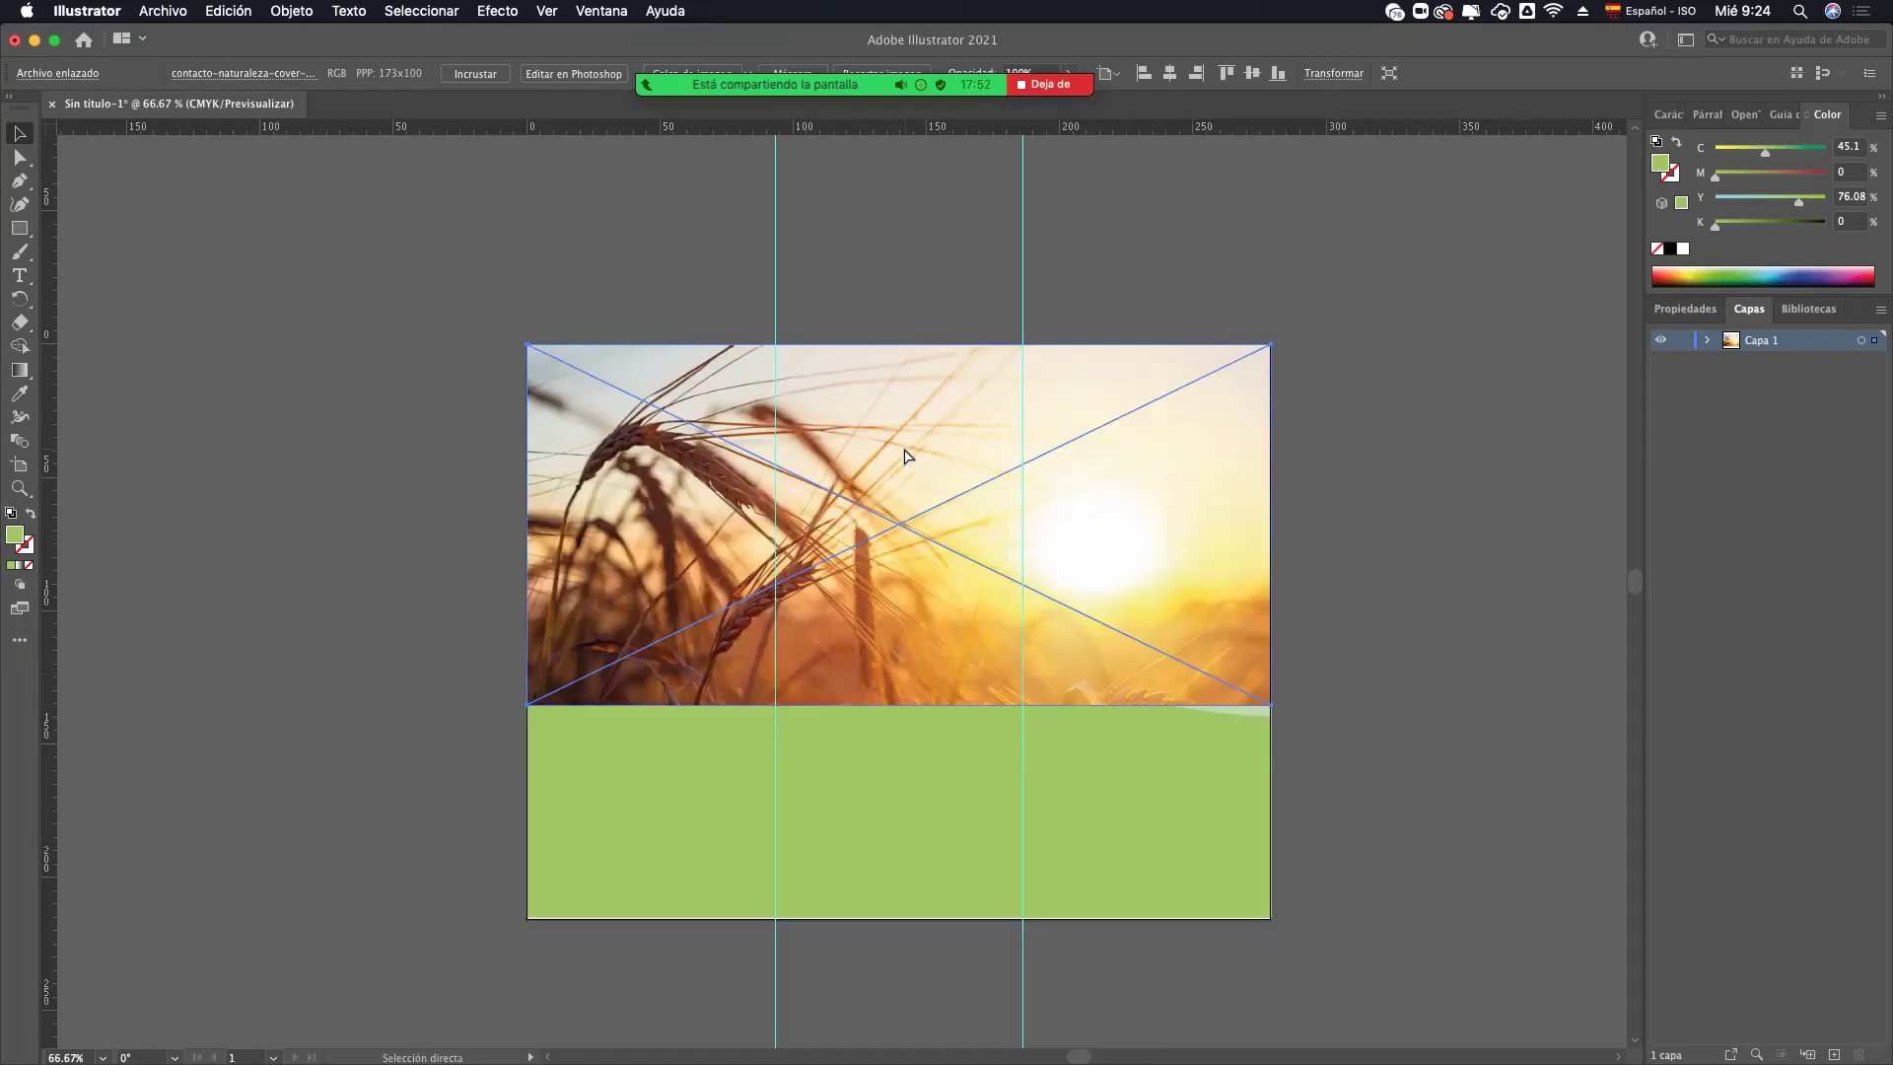
{"action": "key", "text": "ctrl+z"}
{"action": "key", "text": "ctrl+z"}
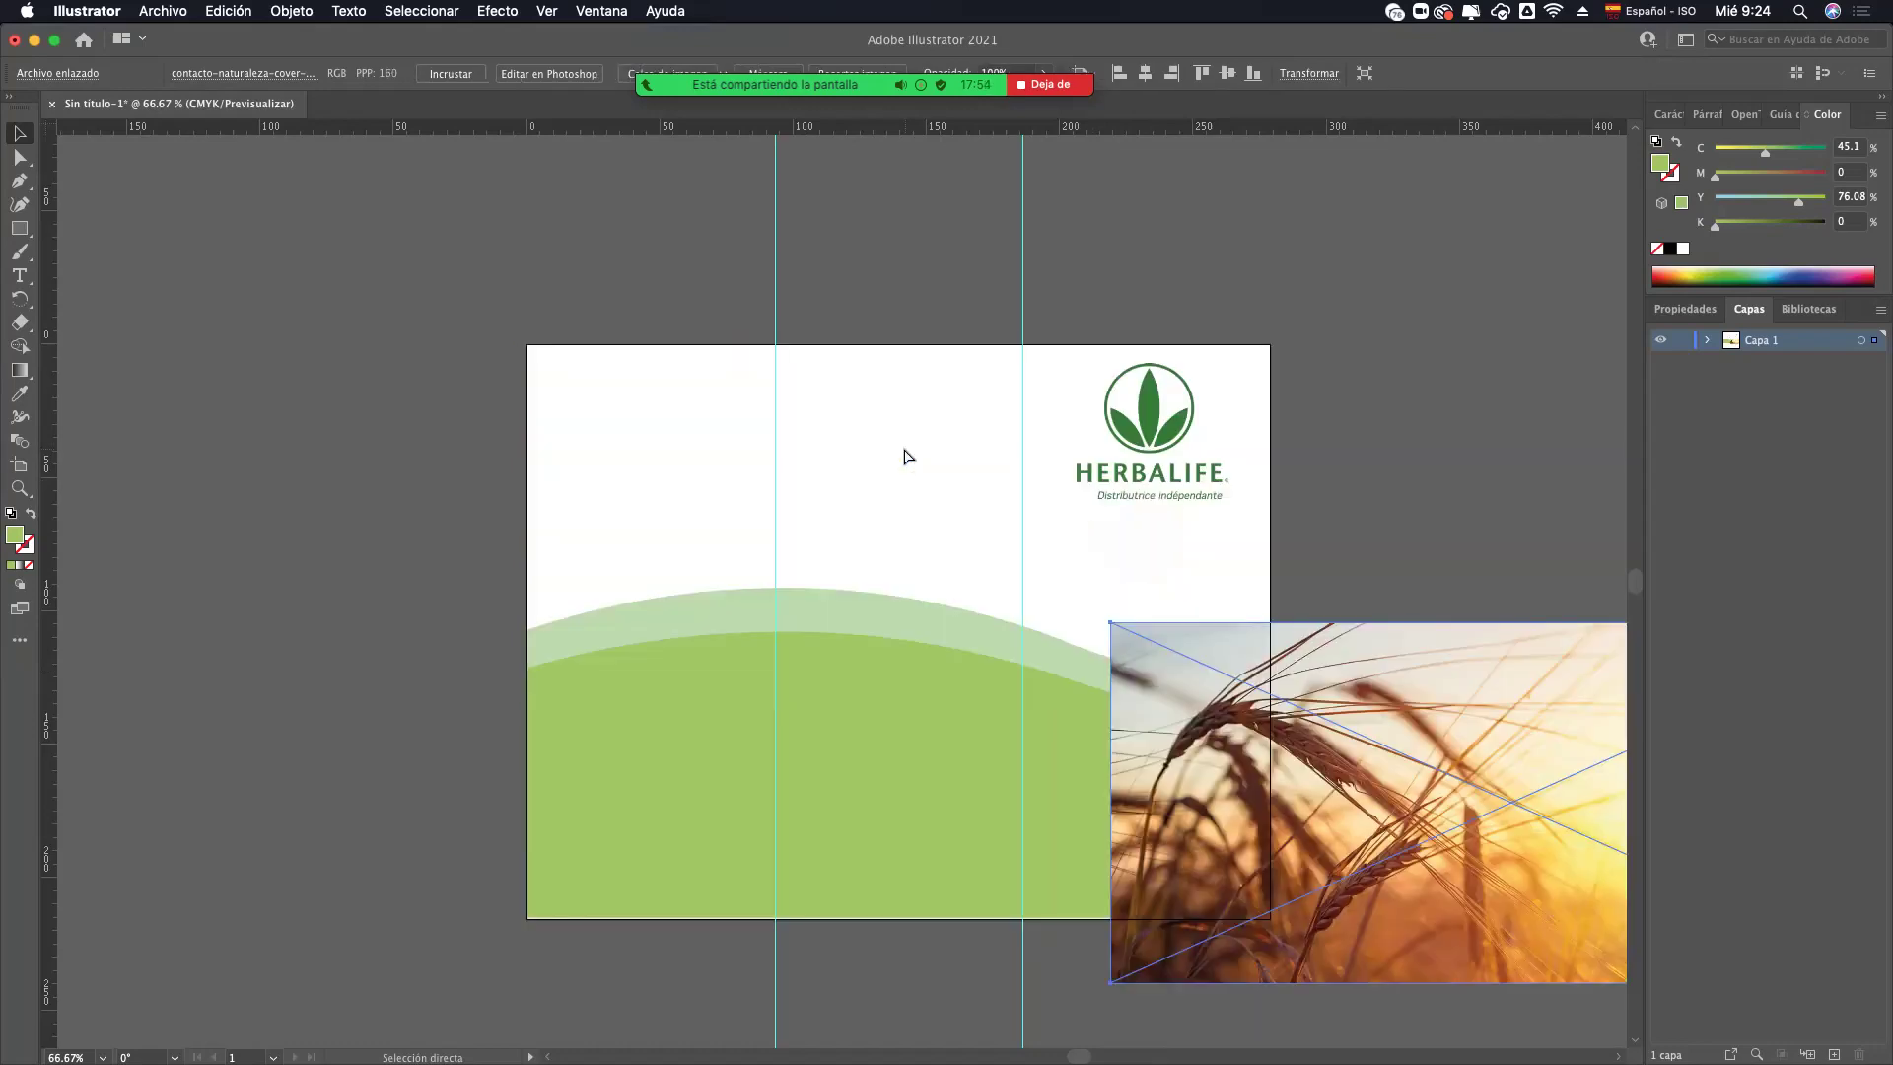
{"action": "key", "text": "ctrl+z"}
Resize the wheat photo from its corners to the page width and align it to the artboard top.
{"action": "left_click", "coordinate": [834, 516]}
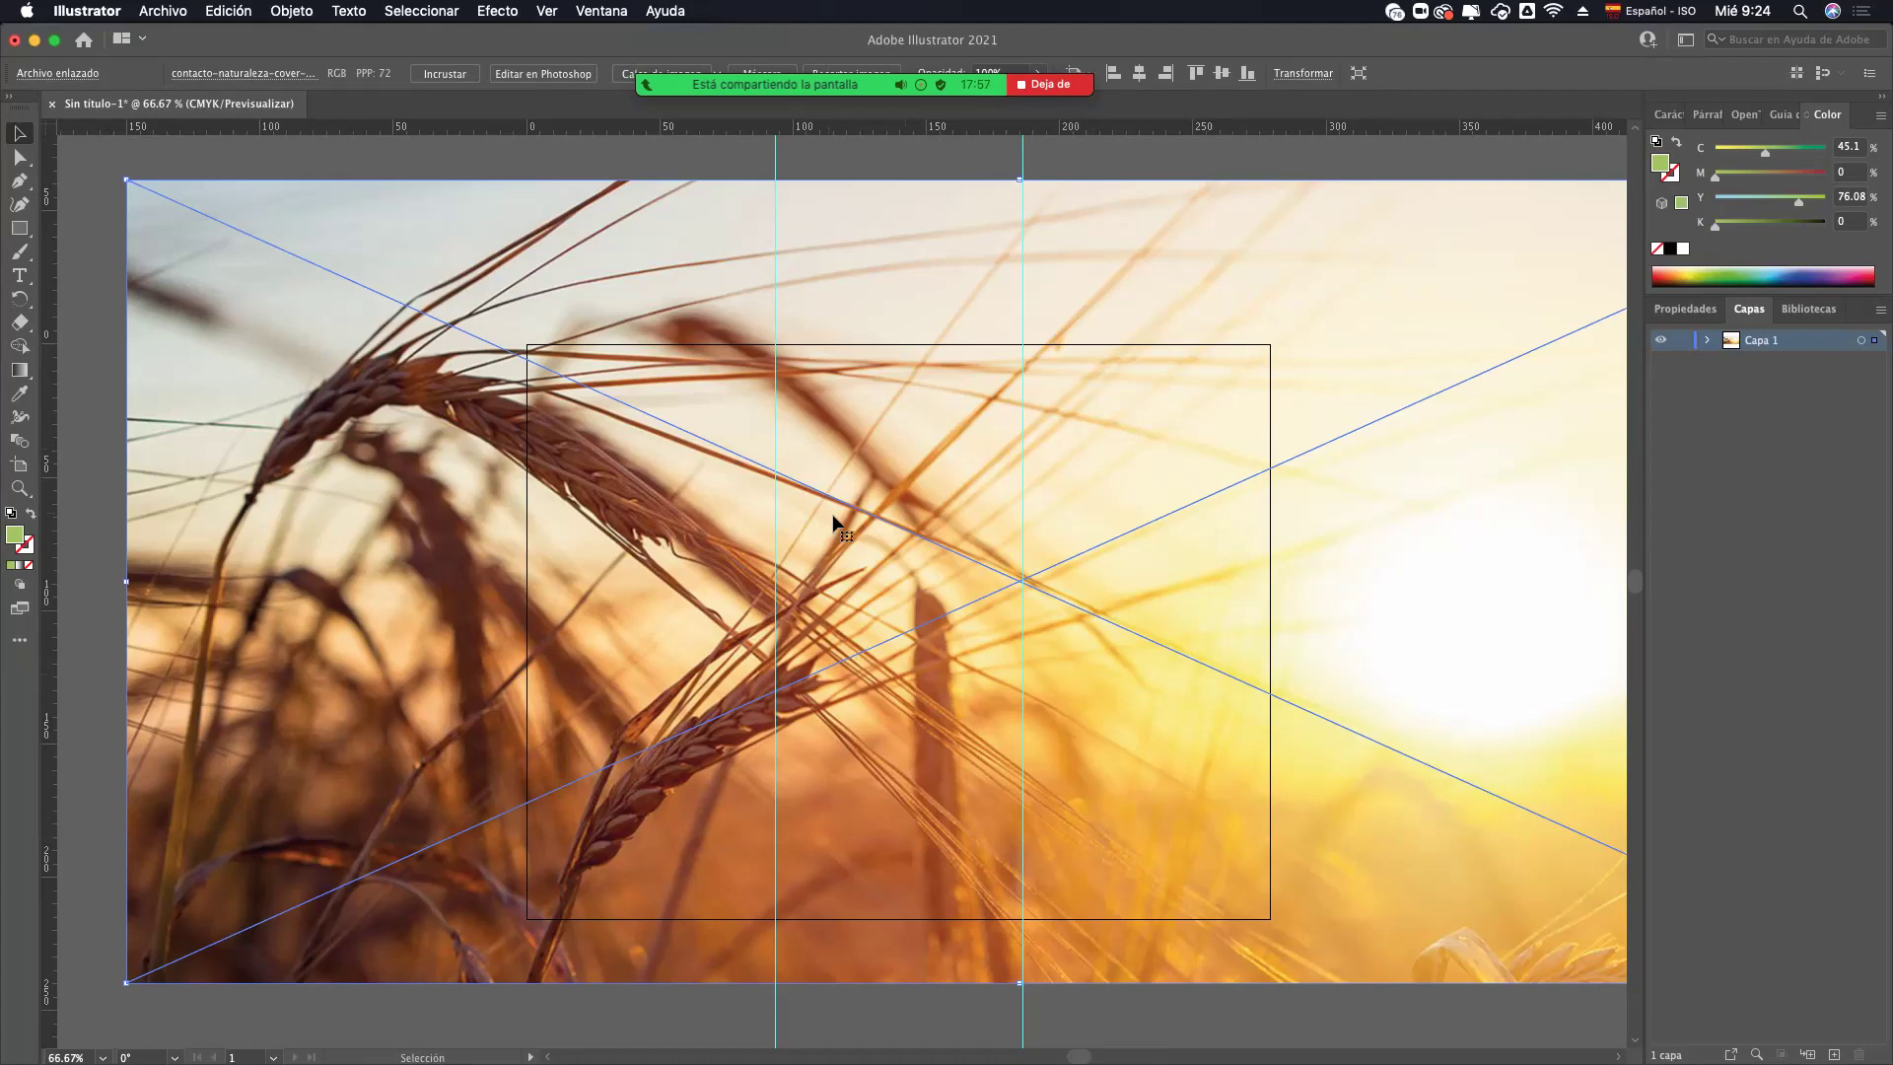
{"action": "key", "text": "super+minus"}
{"action": "key", "text": "super+minus"}
{"action": "key", "text": "super+minus"}
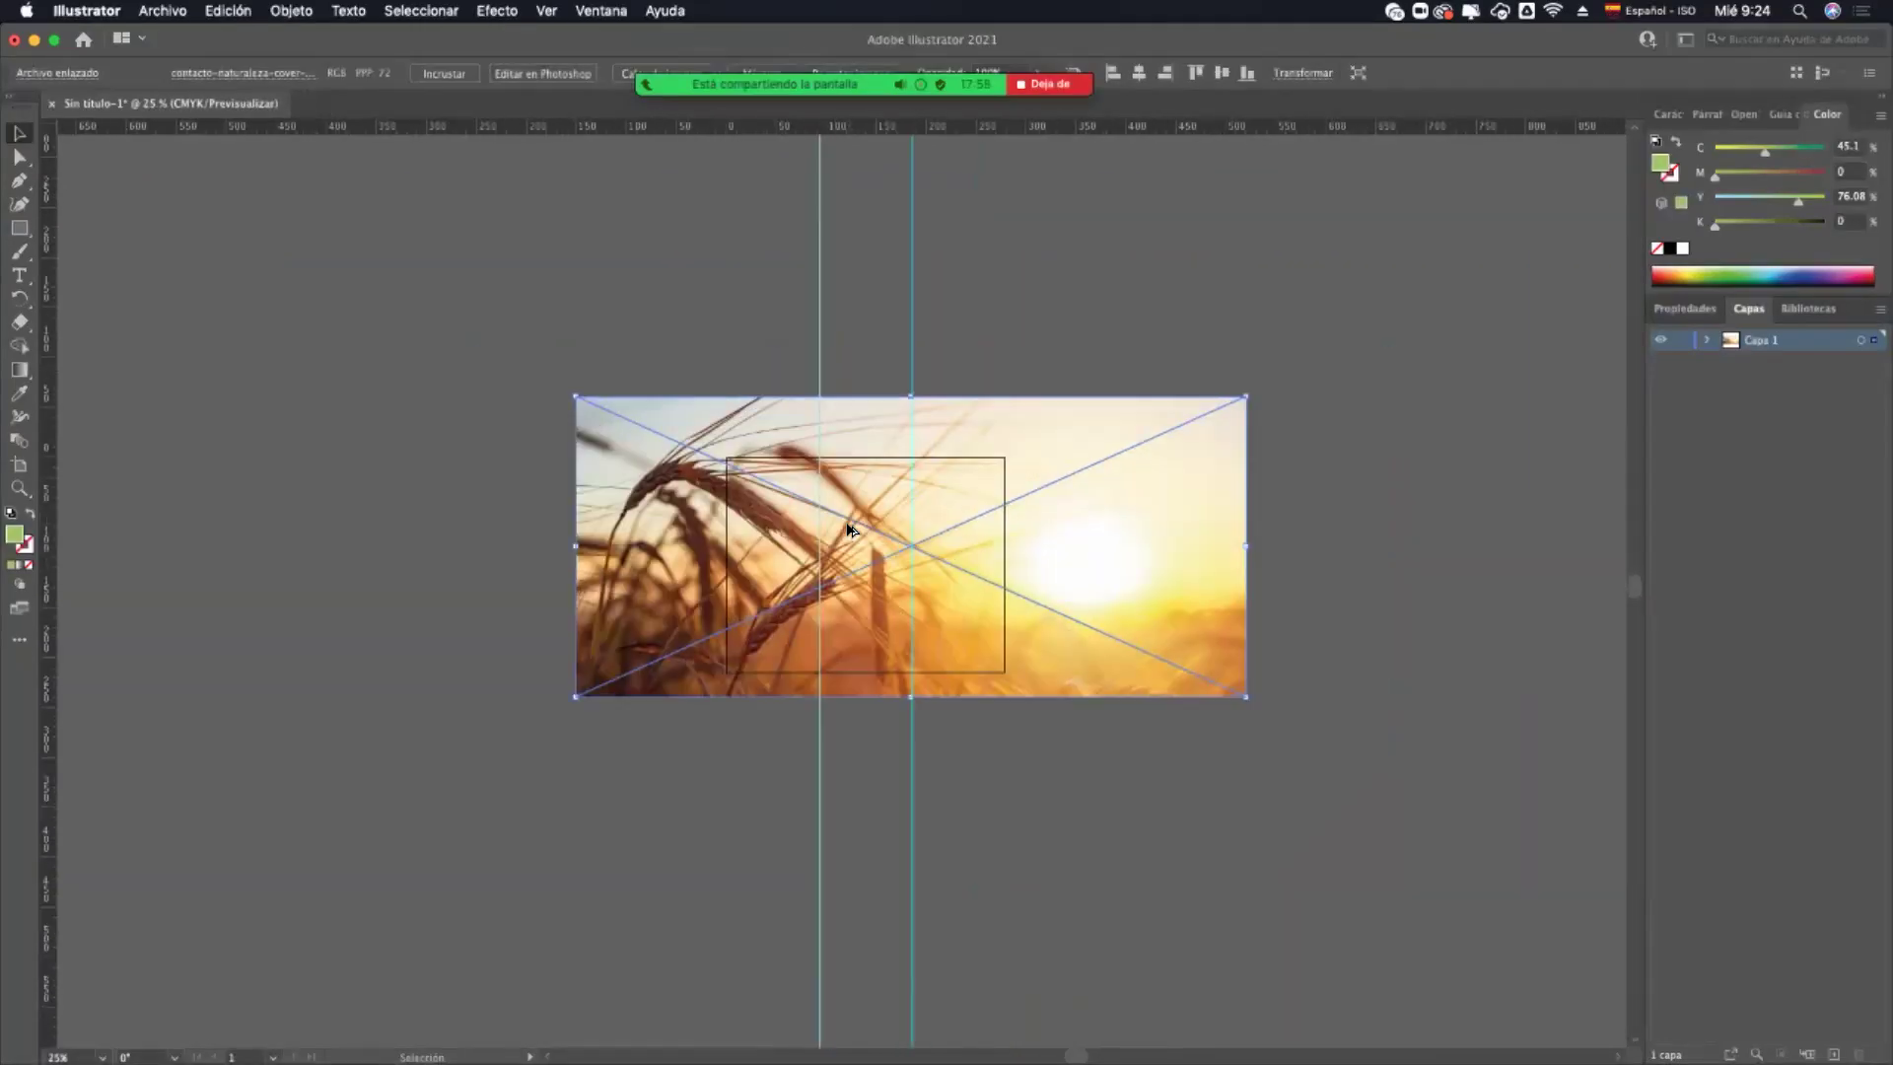
{"action": "key", "text": "super+plus"}
{"action": "mouse_move", "coordinate": [486, 353]}
{"action": "left_mouse_down"}
{"action": "mouse_move", "coordinate": [634, 466]}
{"action": "mouse_move", "coordinate": [809, 541]}
{"action": "left_mouse_up"}
{"action": "left_click_drag", "start_coordinate": [1016, 629], "coordinate": [769, 514]}
{"action": "left_click_drag", "start_coordinate": [1144, 638], "coordinate": [1053, 615]}
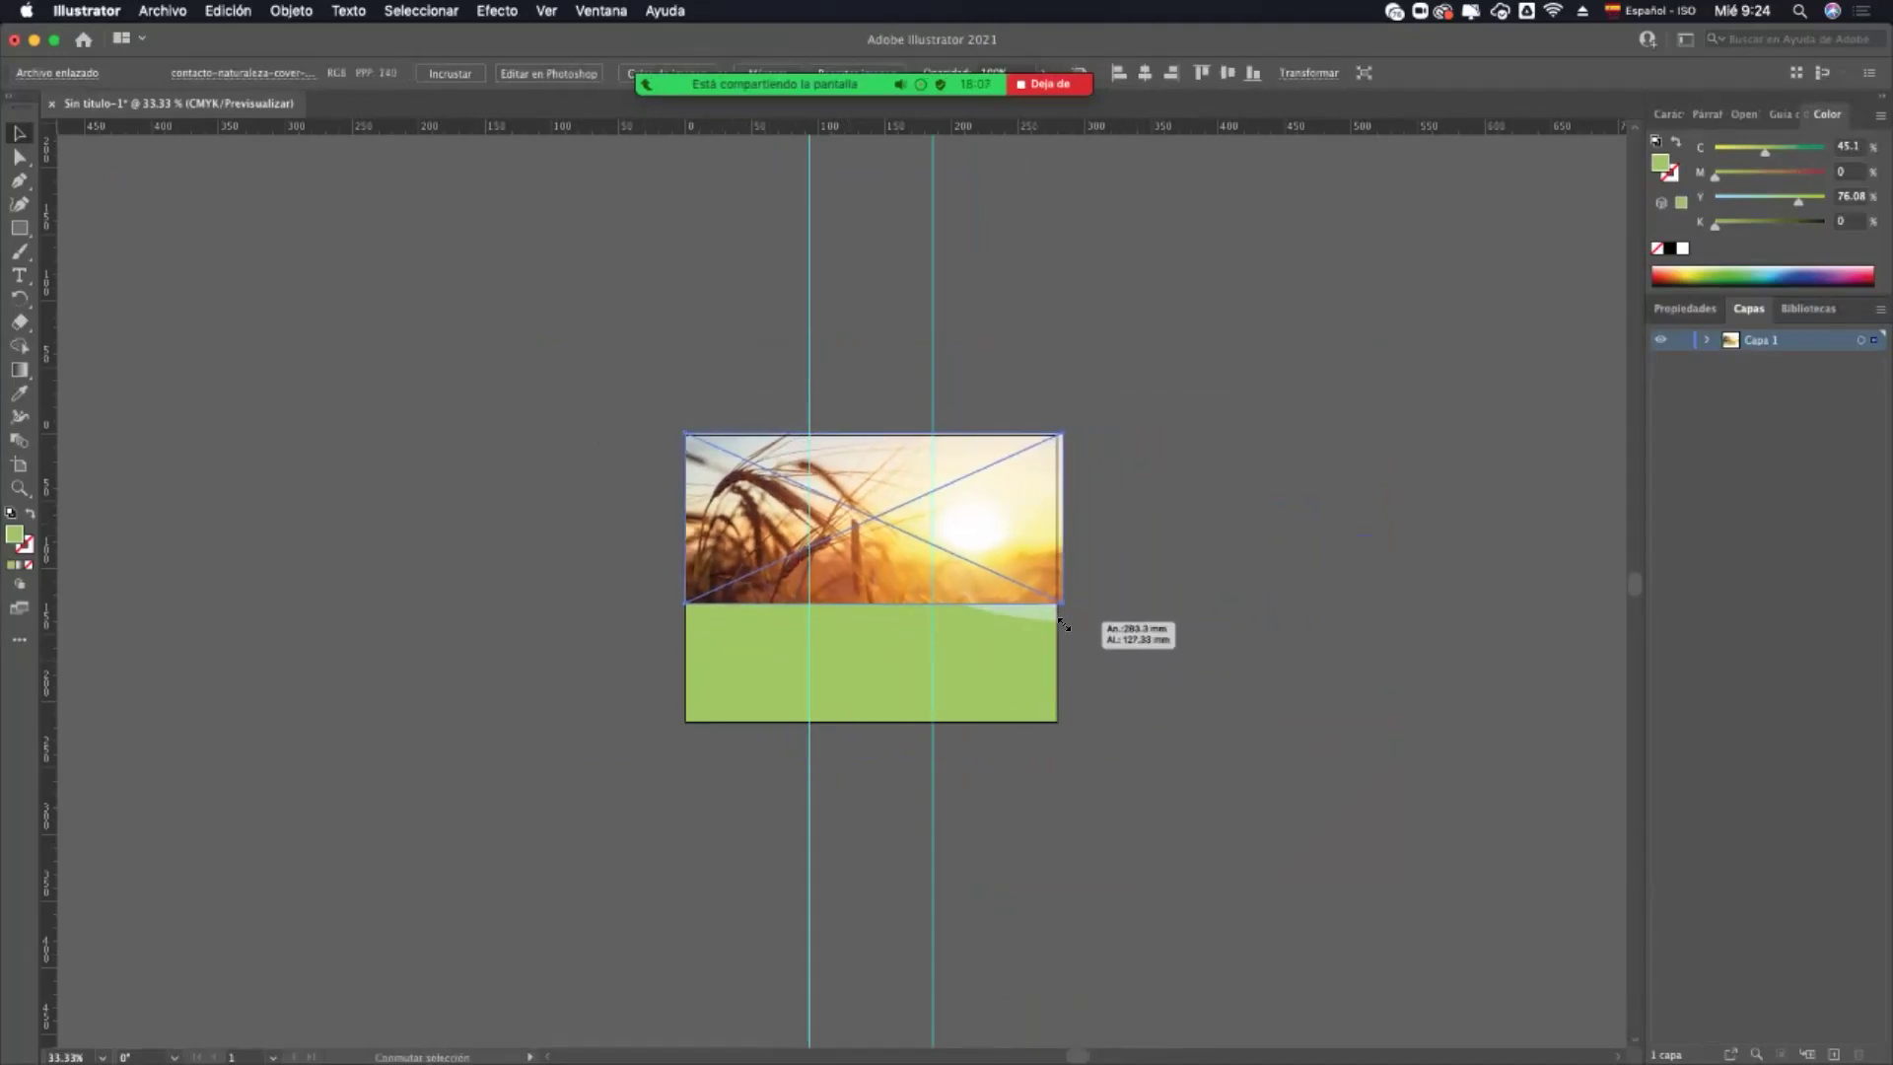
{"action": "left_click_drag", "start_coordinate": [1053, 615], "coordinate": [1058, 617]}
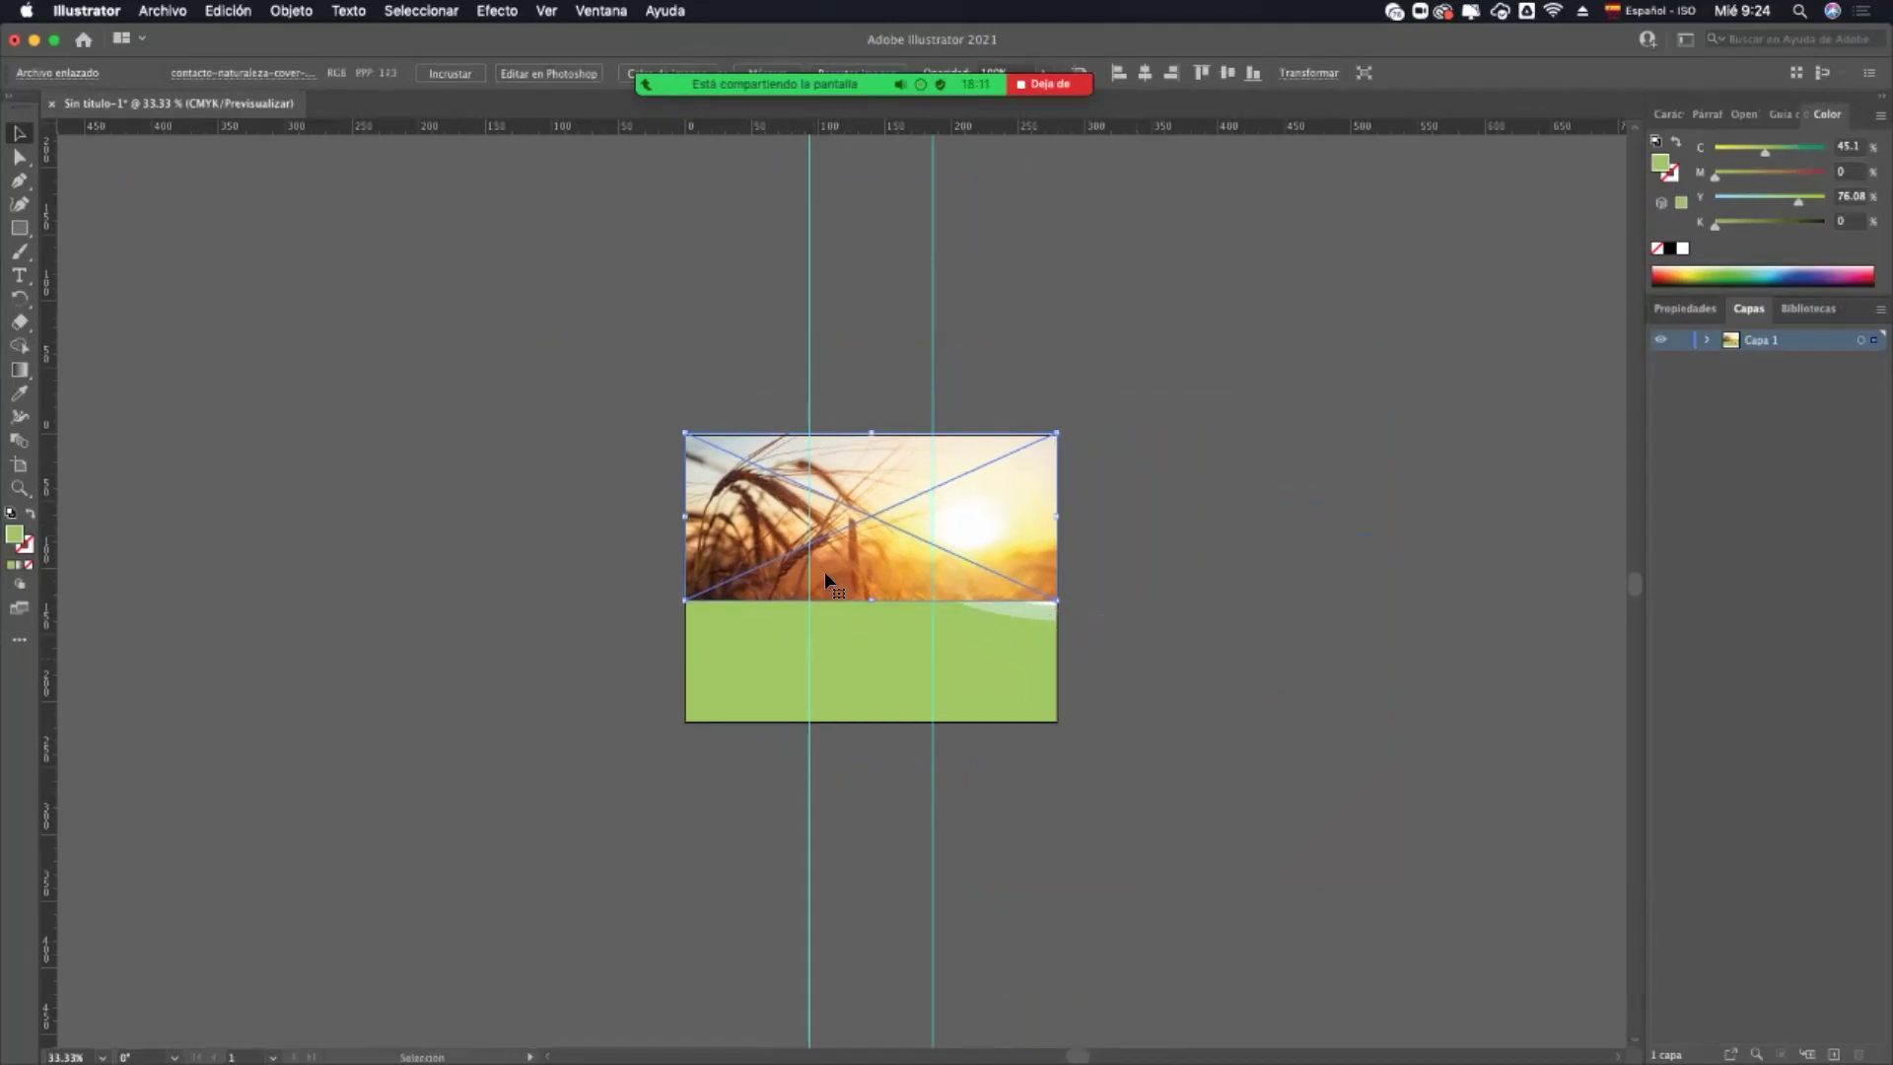
{"action": "left_click_drag", "start_coordinate": [873, 598], "coordinate": [870, 609]}
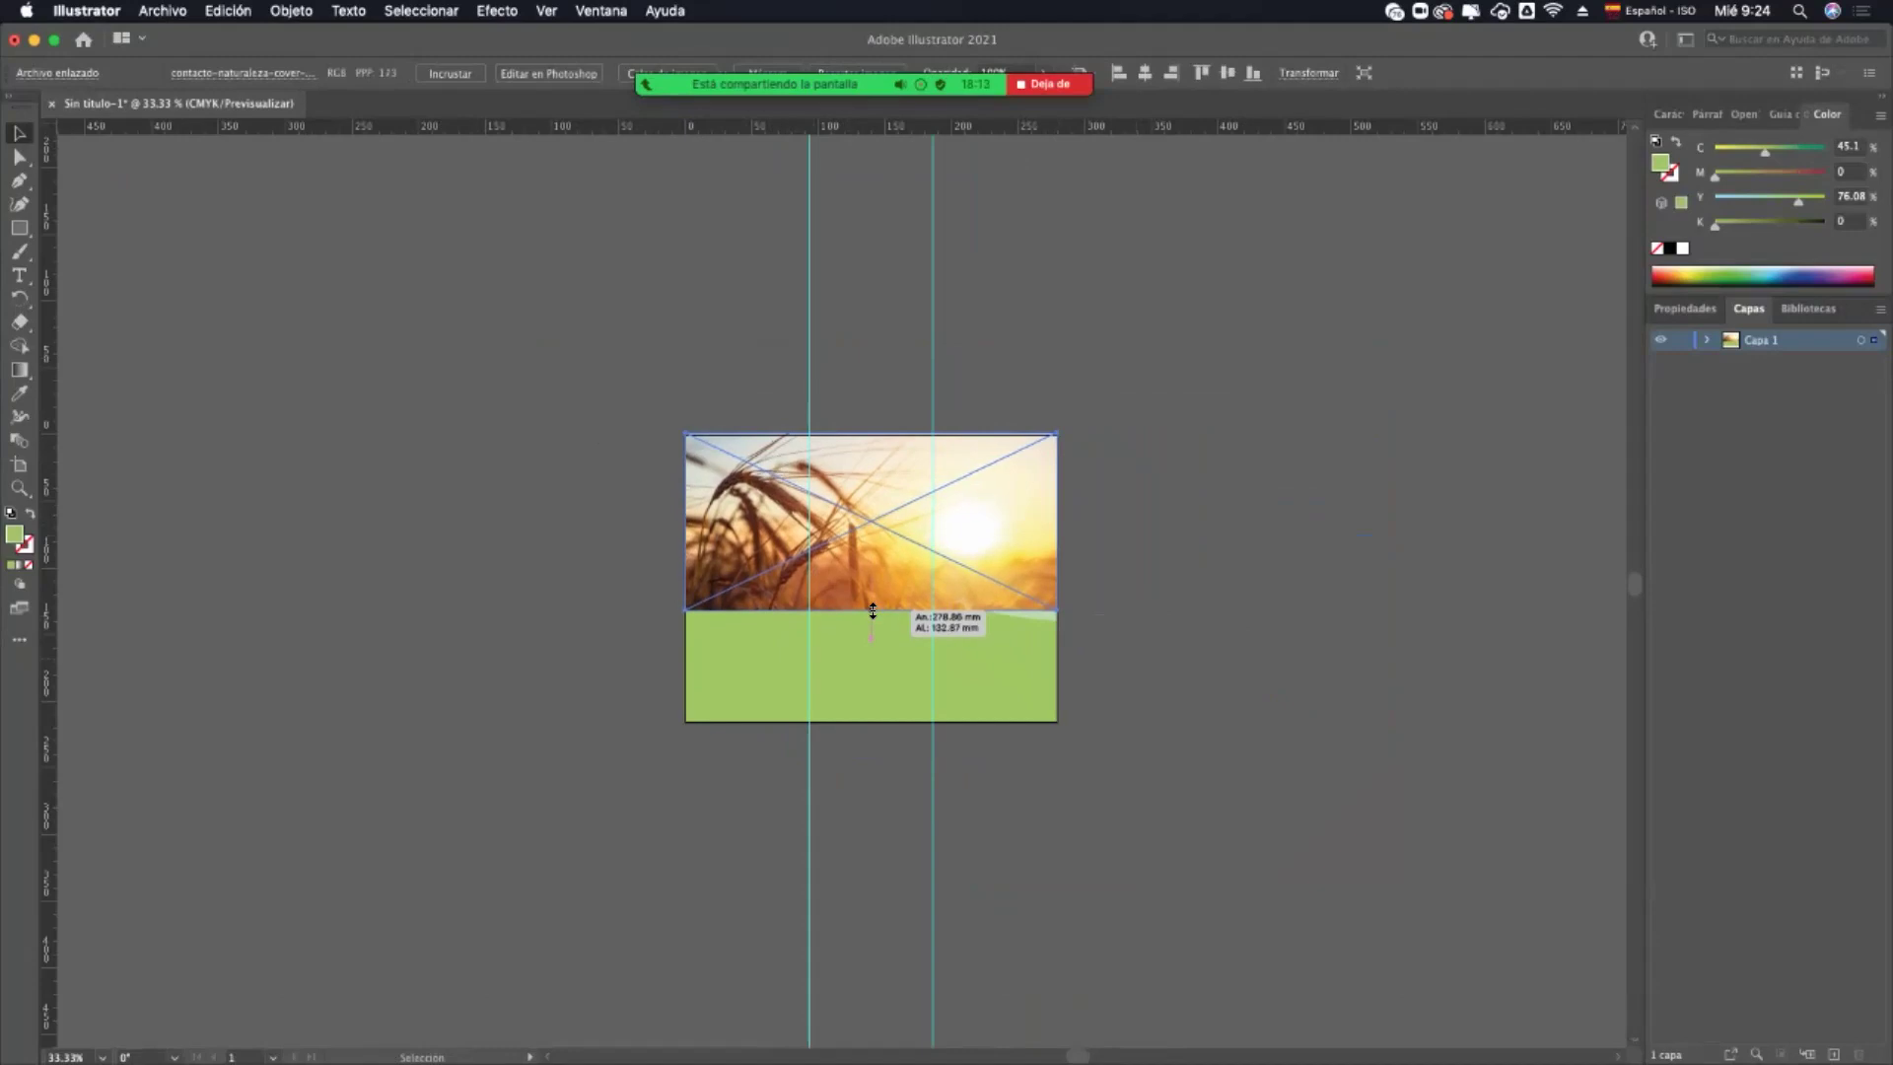
{"action": "scroll", "coordinate": [874, 584], "scroll_direction": "up", "scroll_amount": 3}
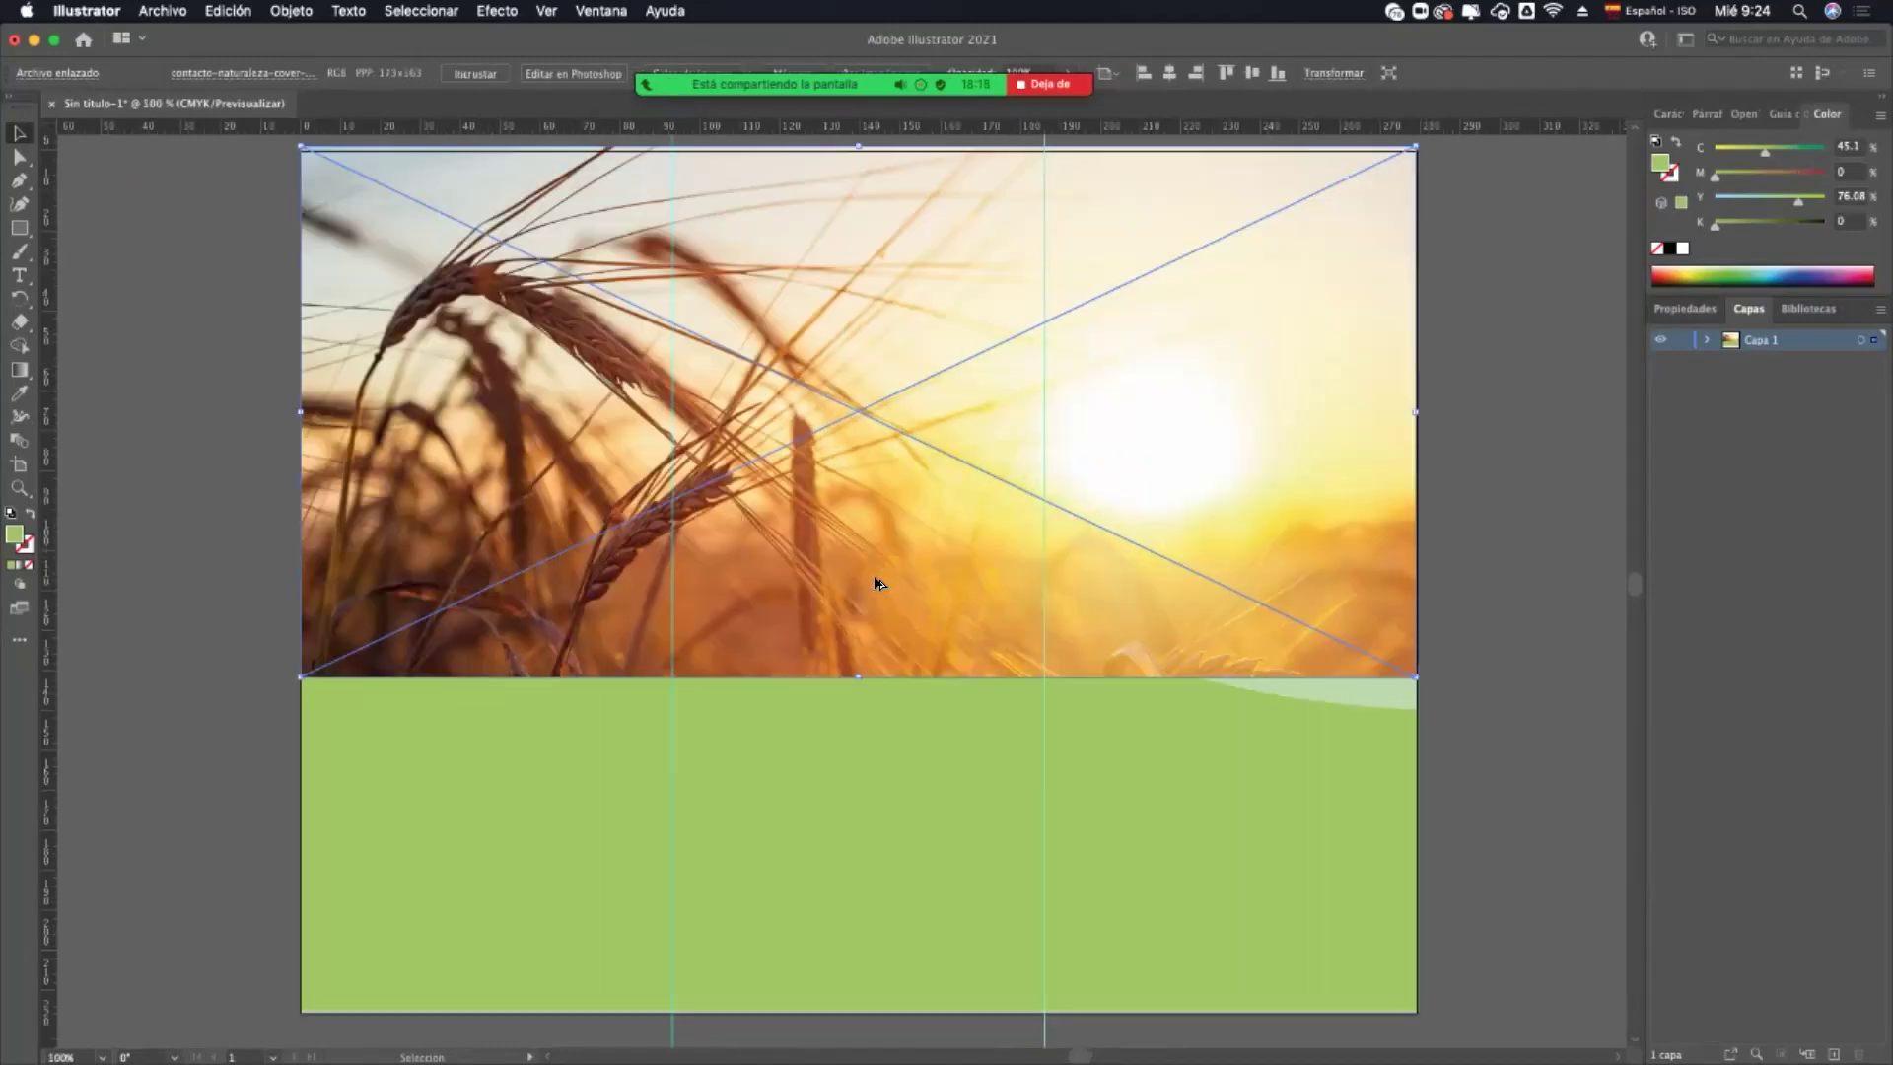
{"action": "scroll", "coordinate": [875, 584], "scroll_direction": "down", "scroll_amount": 1}
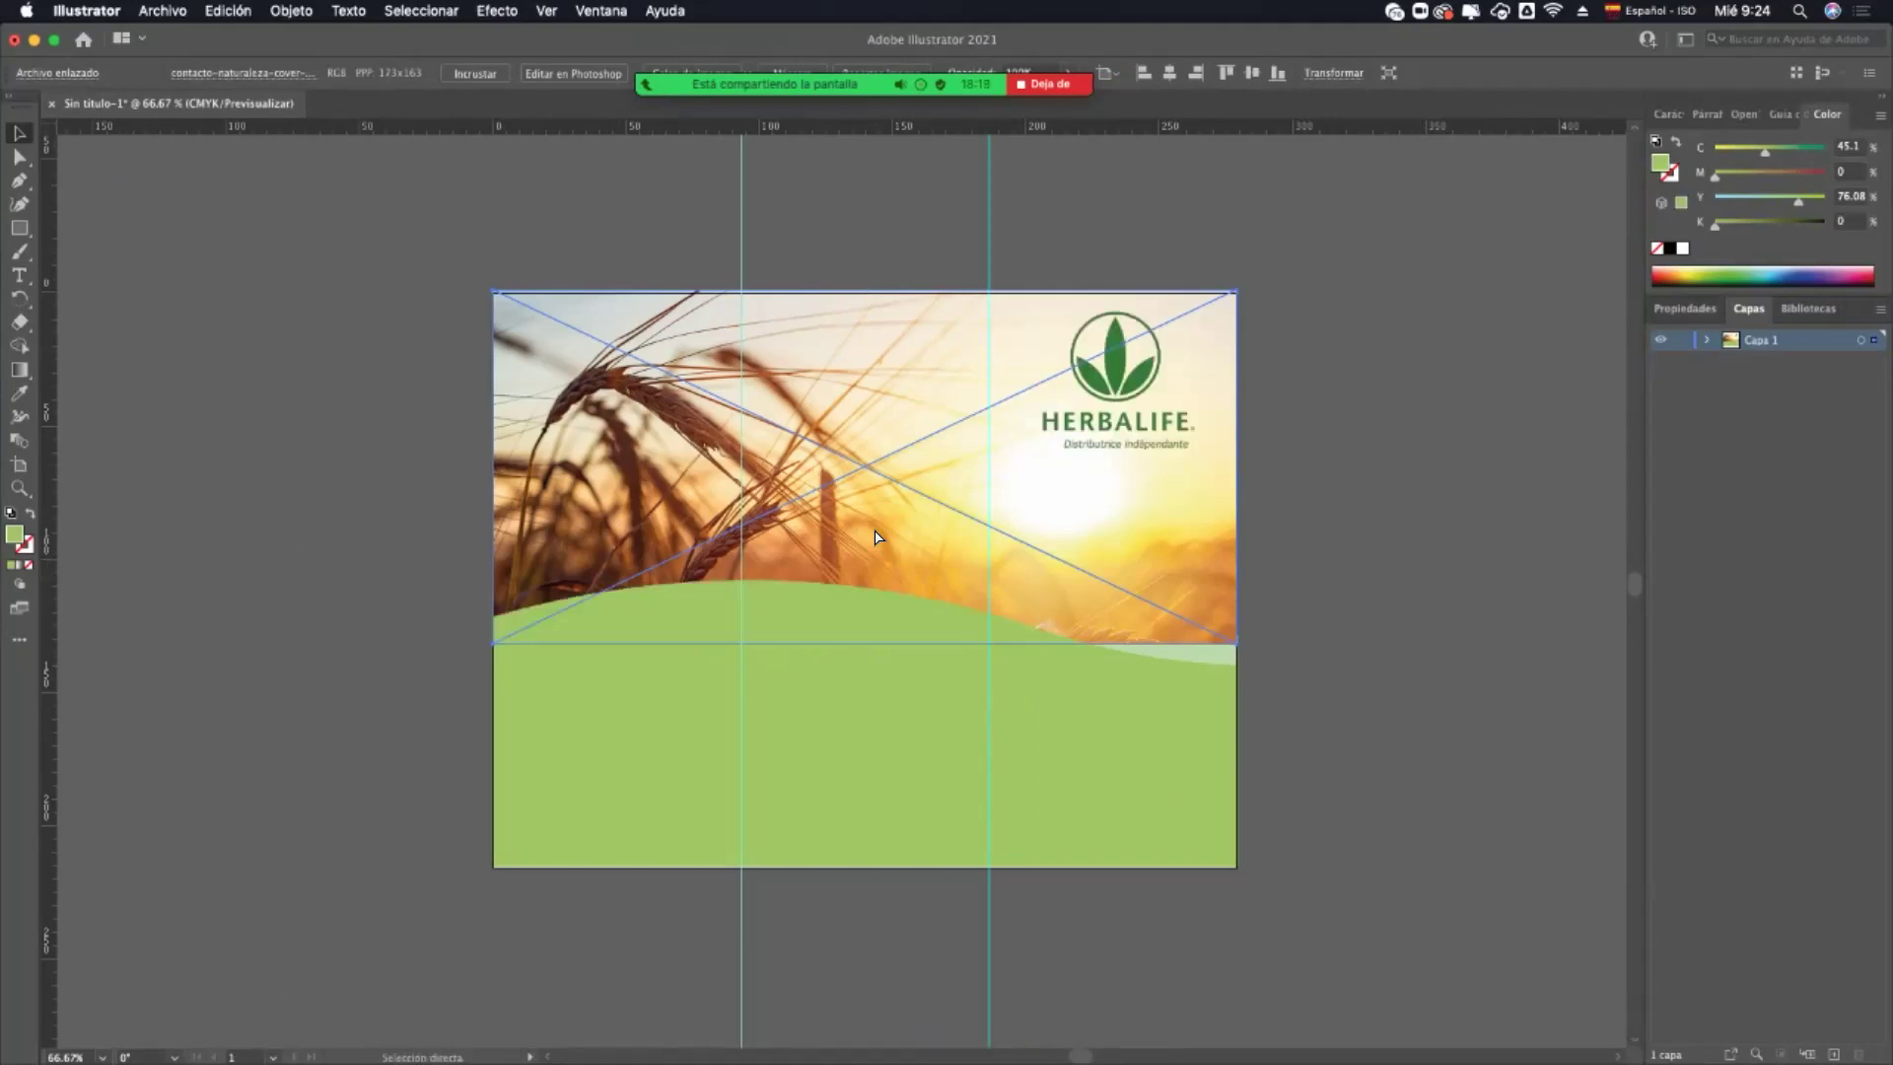
{"action": "key", "text": "v"}
{"action": "left_click", "coordinate": [1384, 637]}
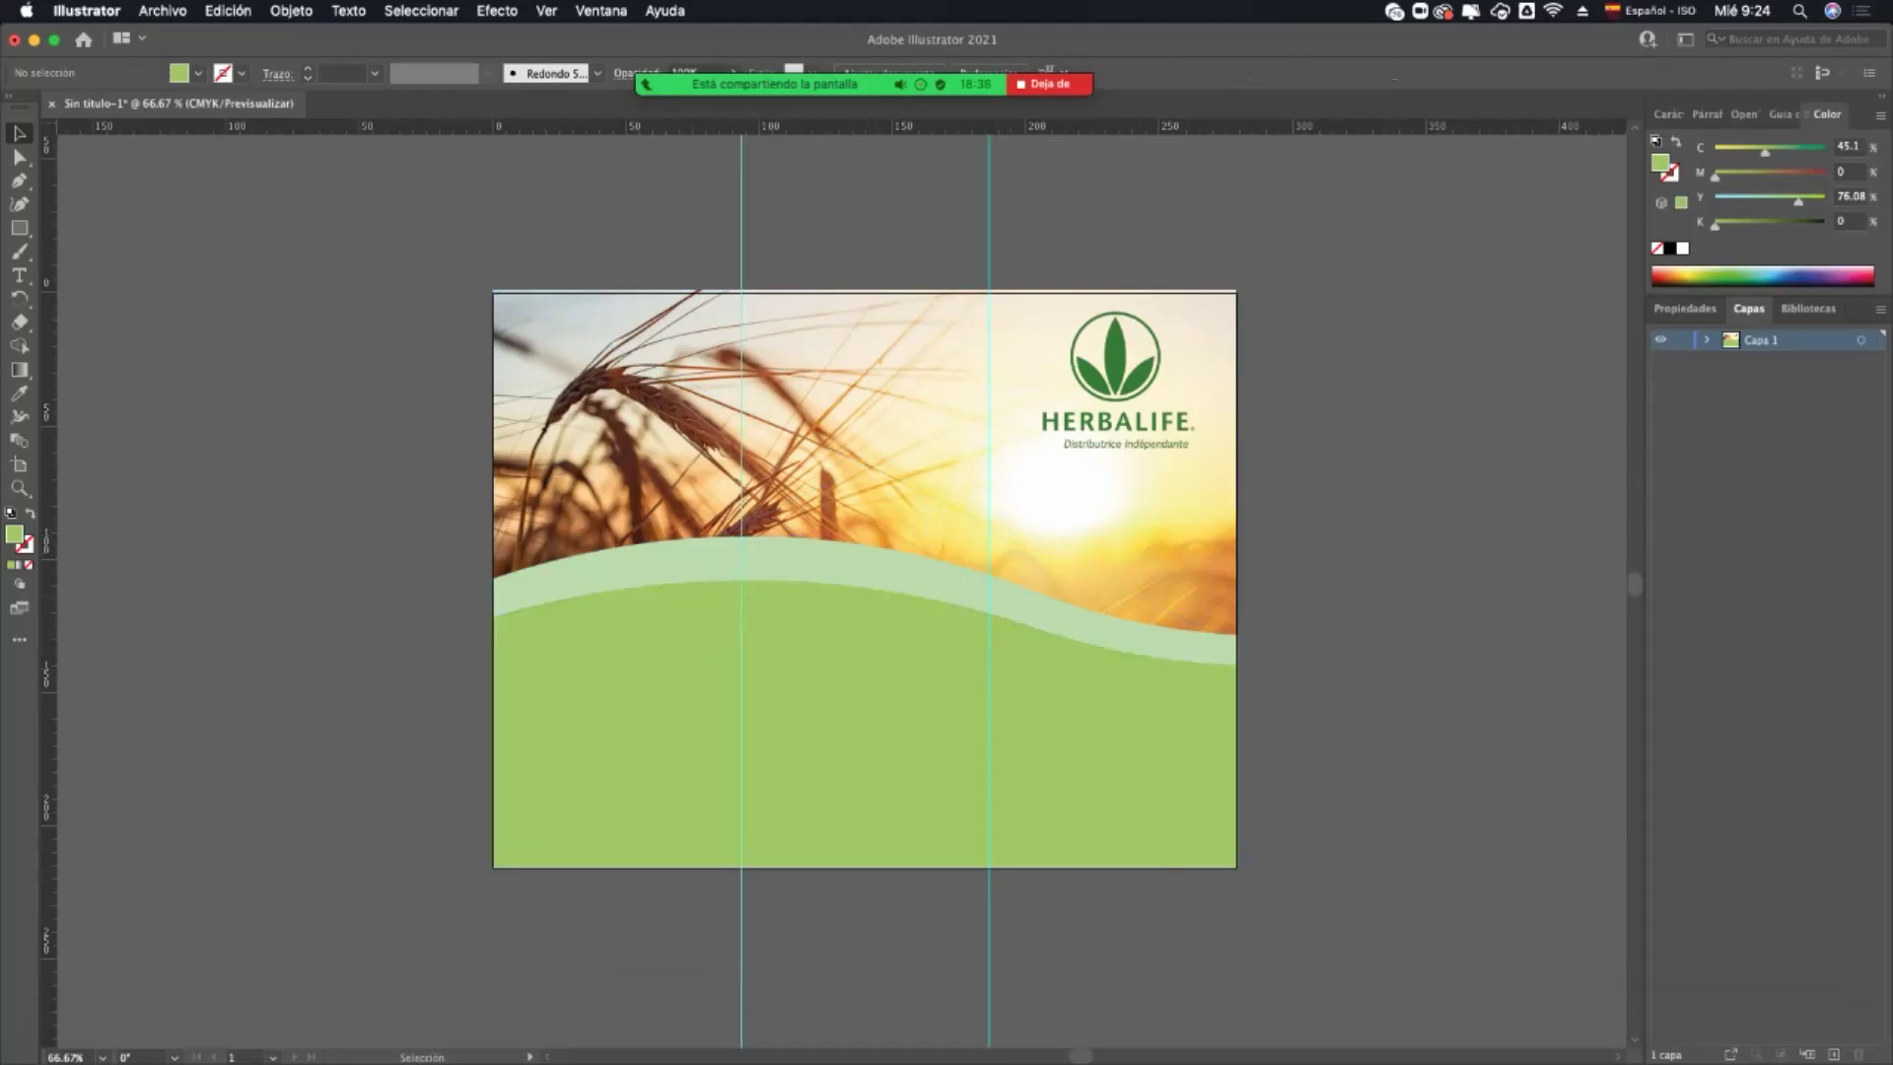
{"action": "mouse_move", "coordinate": [183, 1030]}
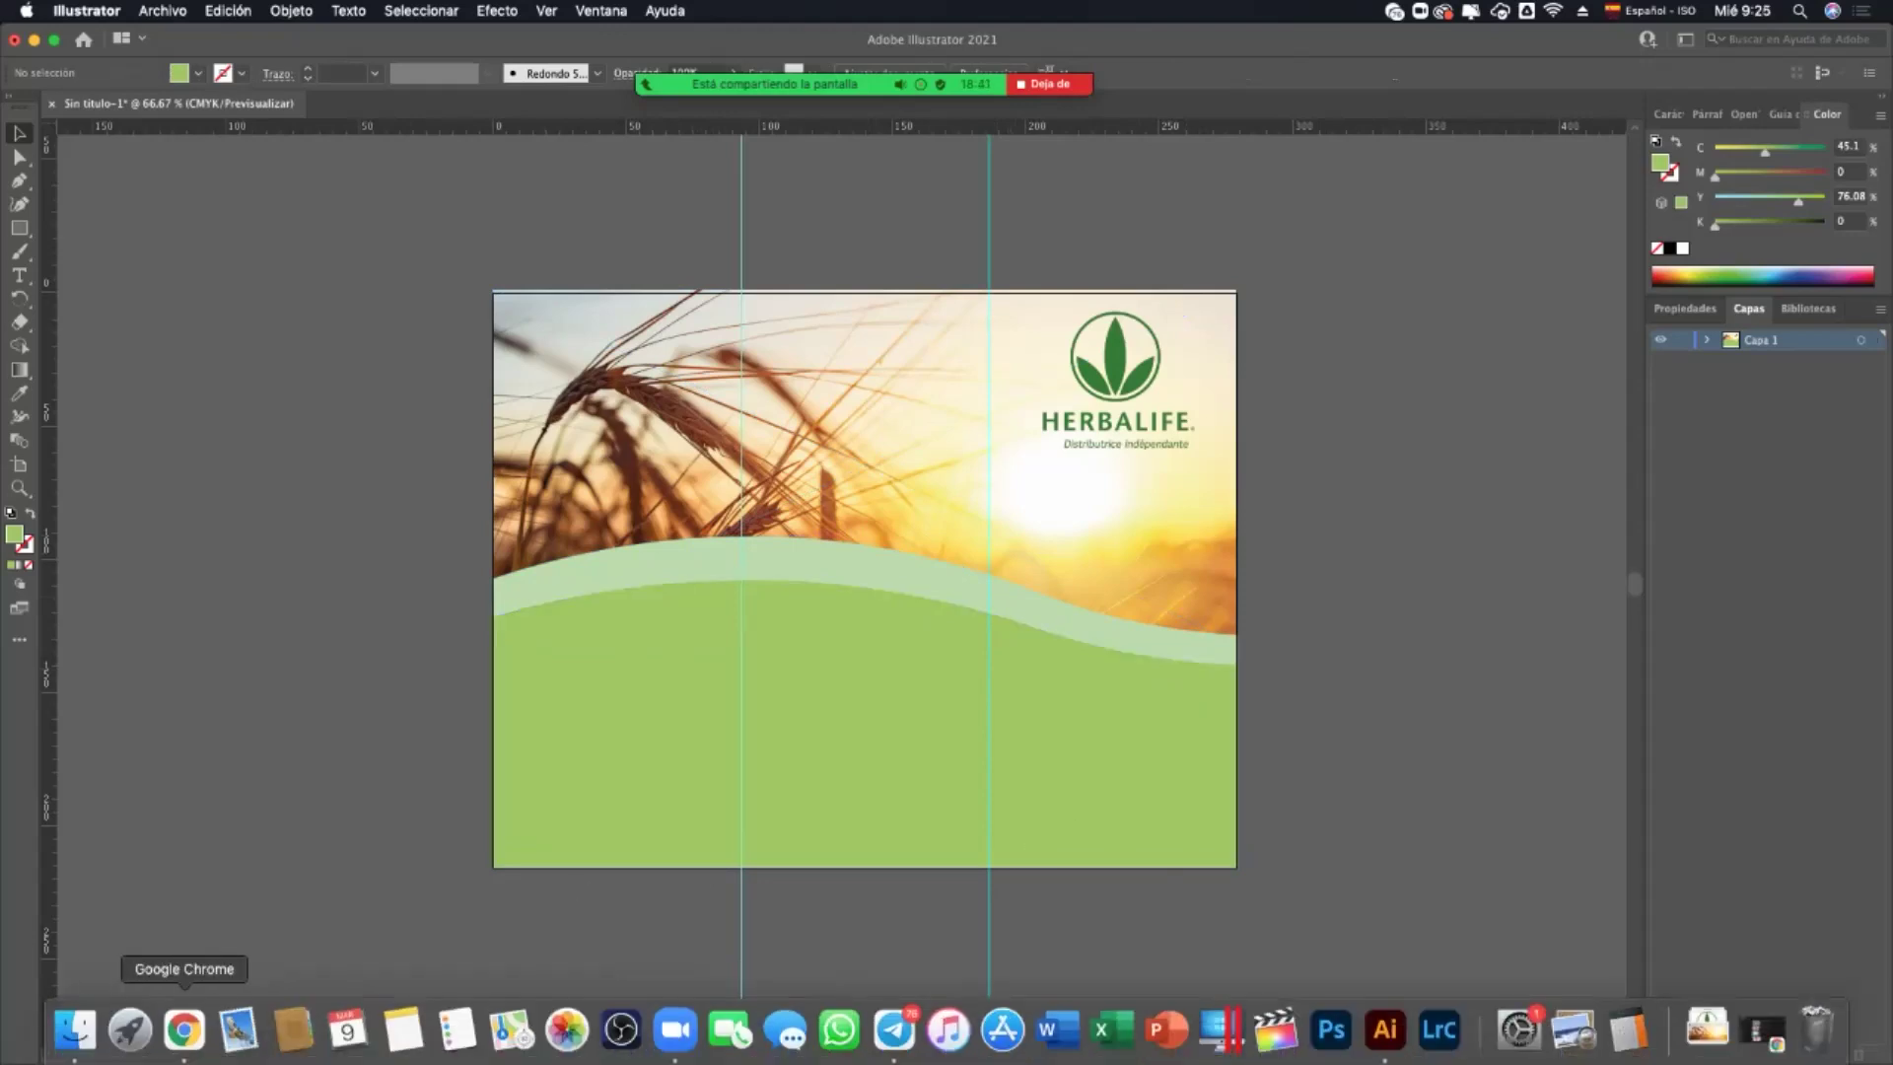
Search images for 'triptico herbalife' in a new tab and preview the YouTube tri-fold tutorial.
{"action": "left_click", "coordinate": [186, 1038]}
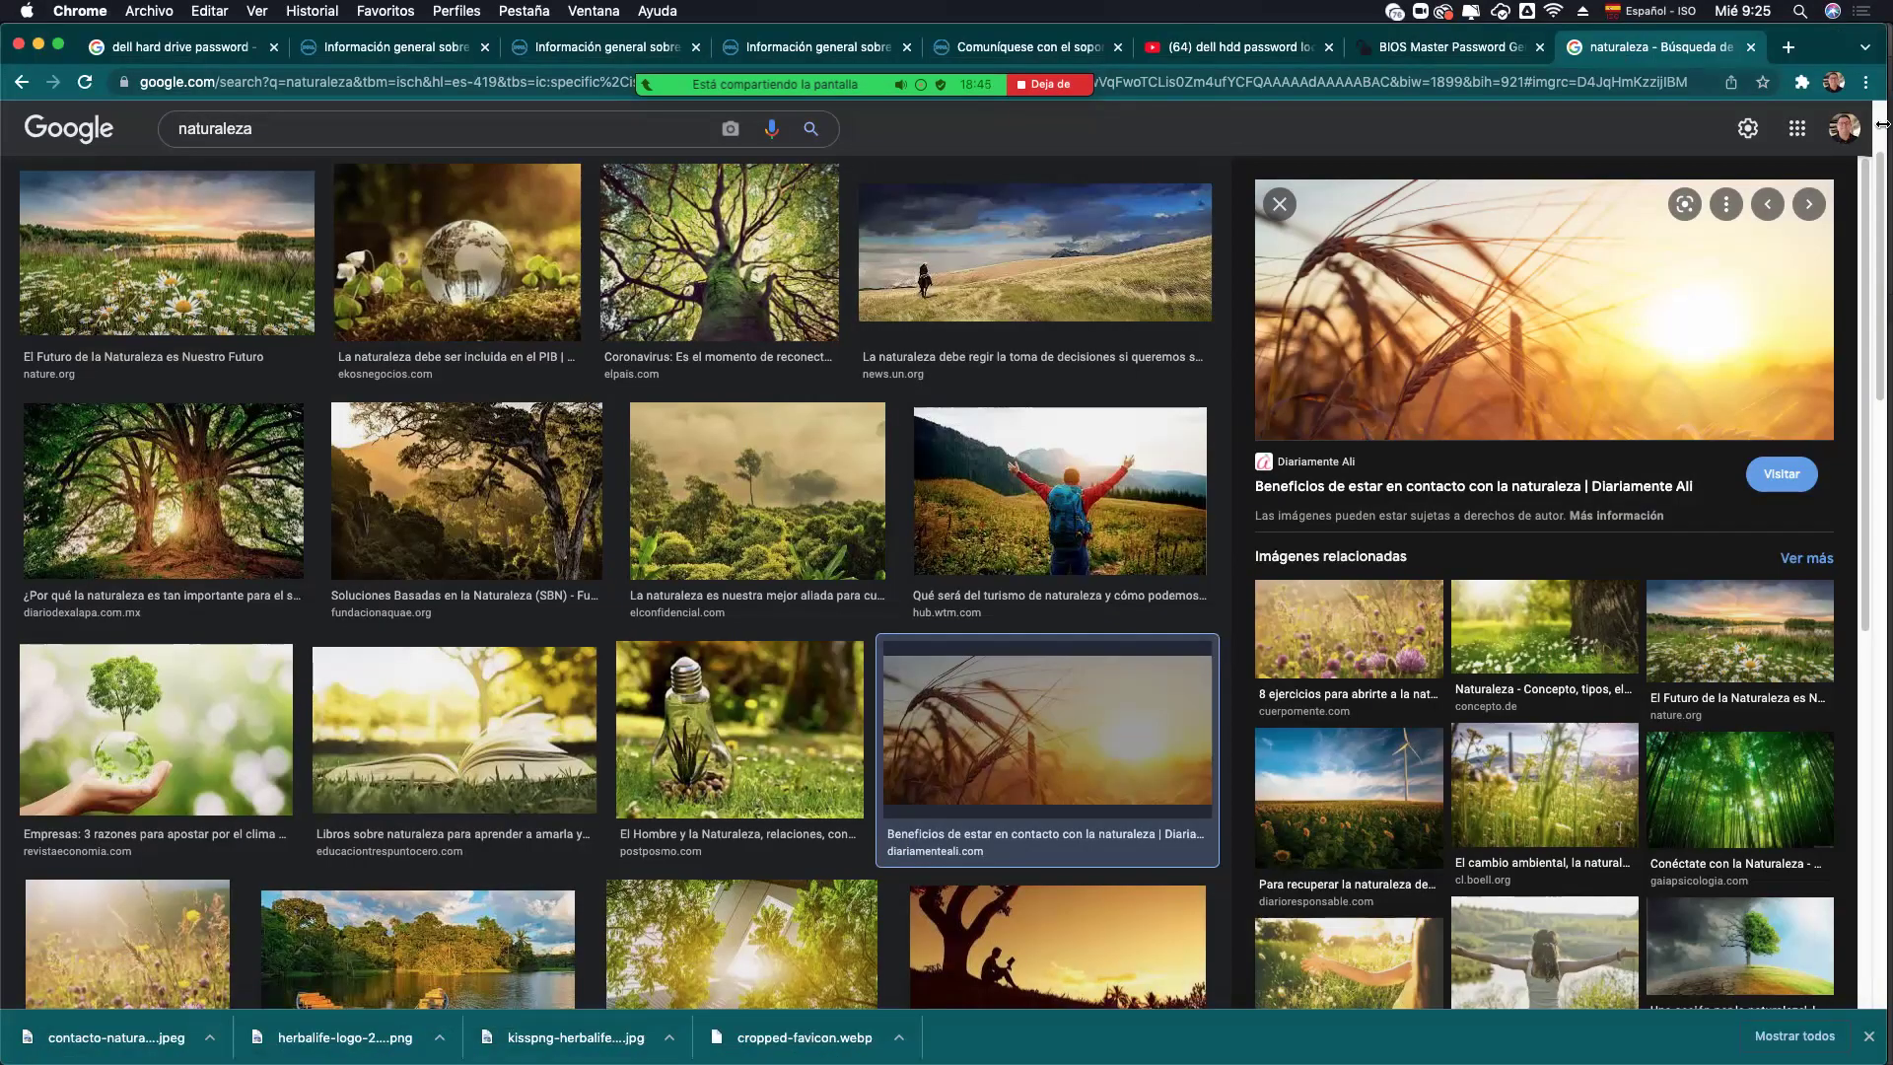
{"action": "left_click", "coordinate": [1789, 47]}
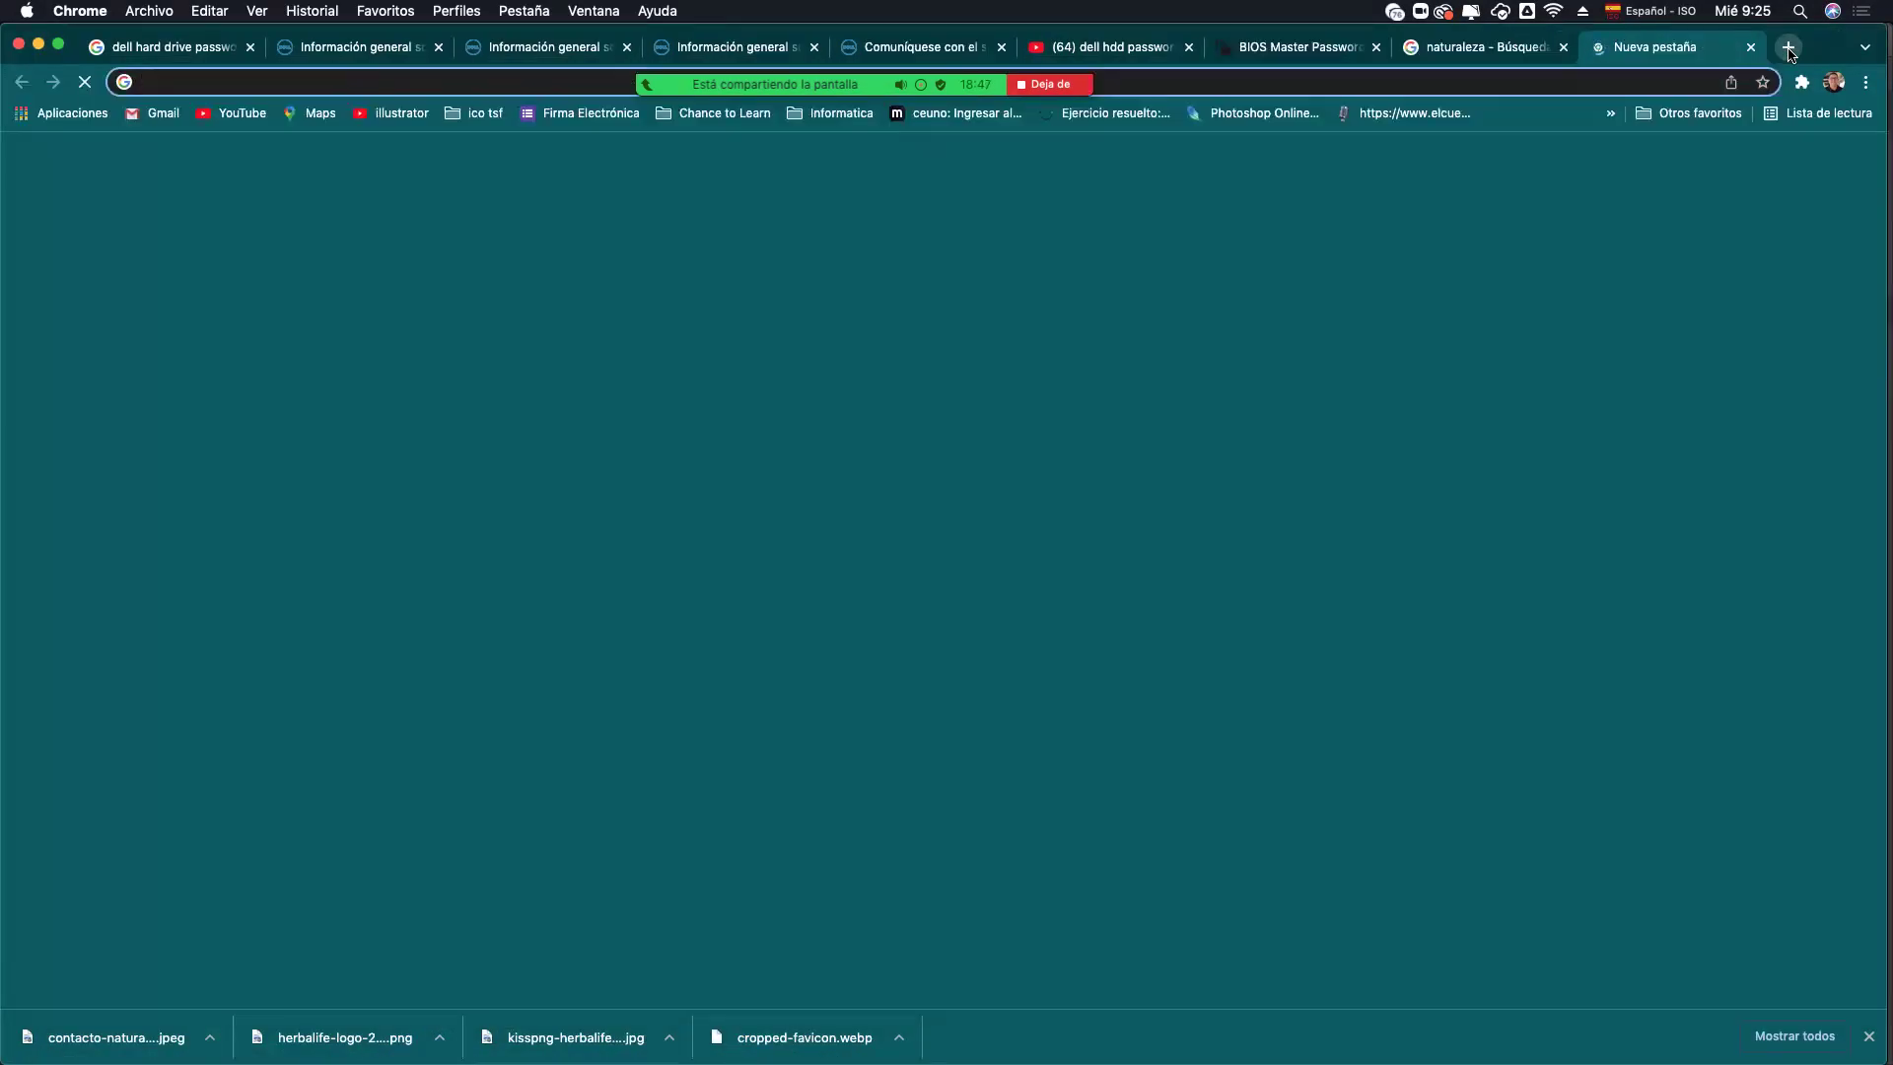
{"action": "type", "text": "tr"}
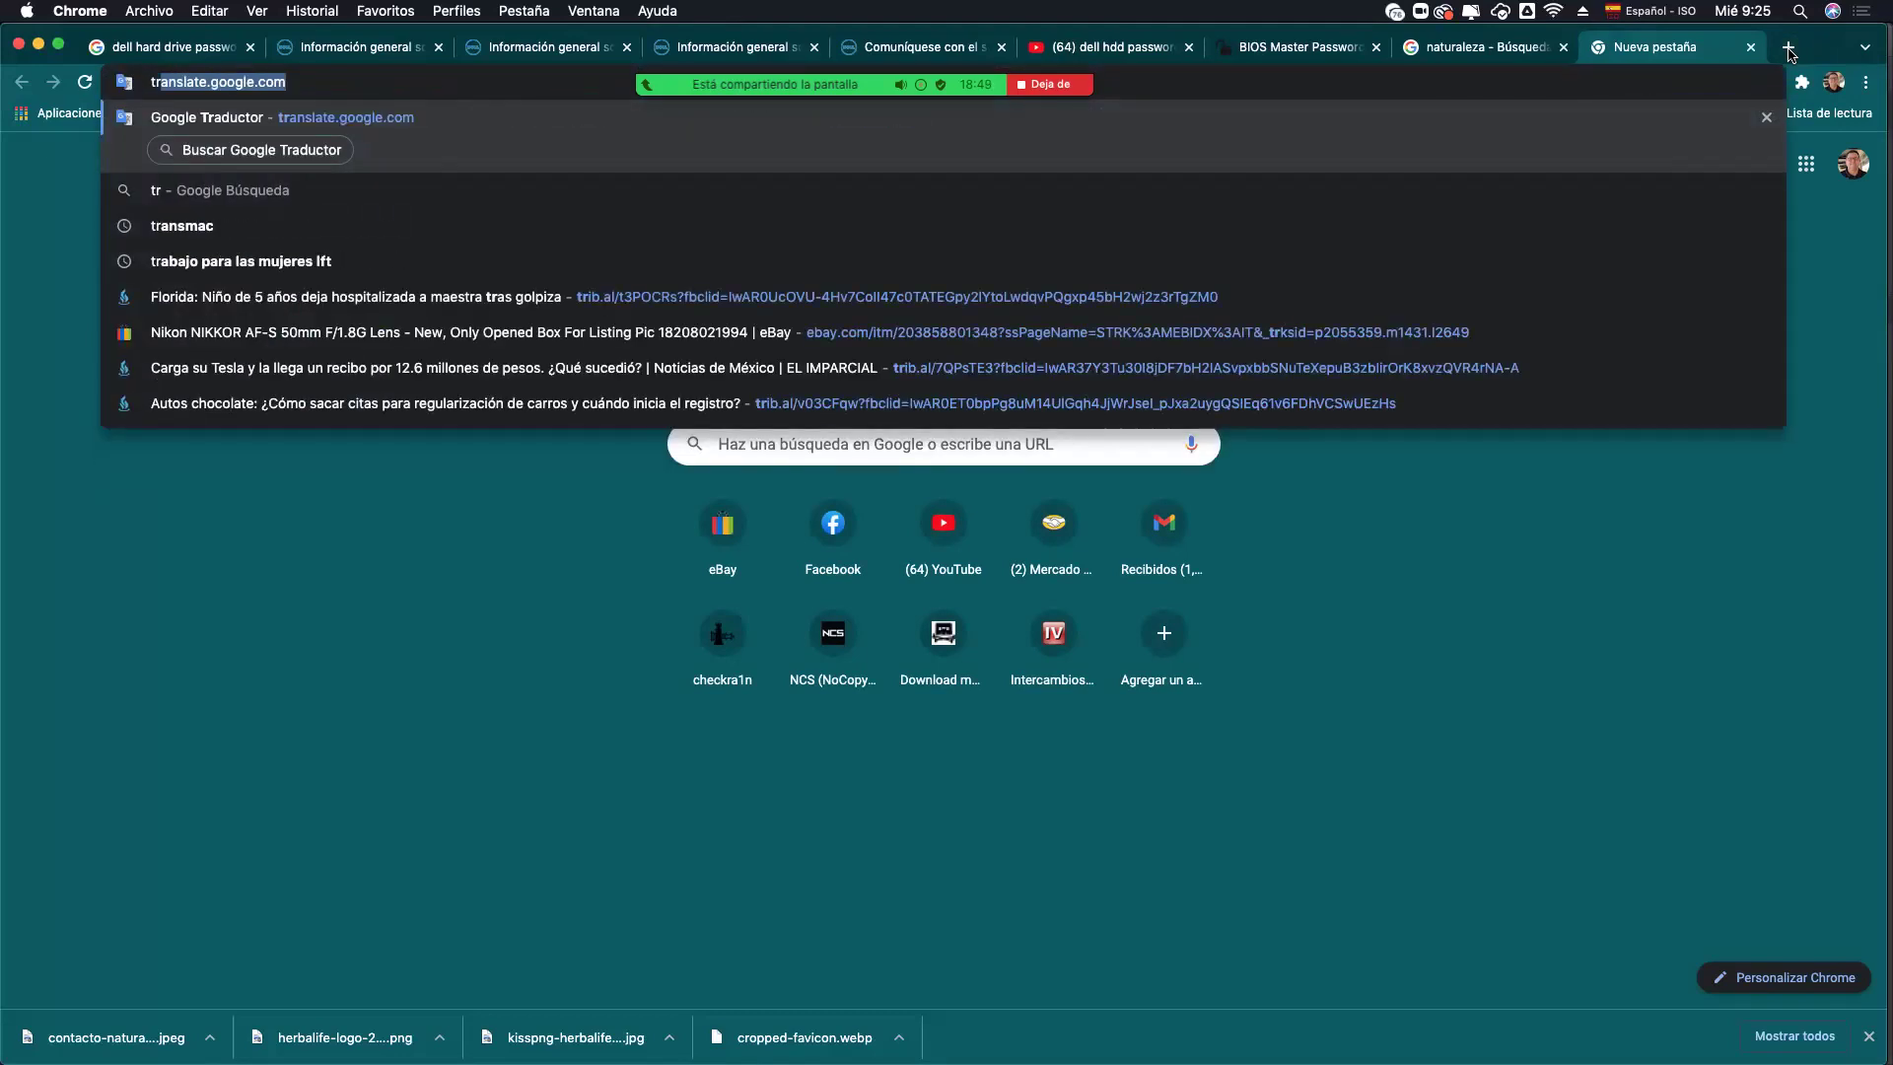
{"action": "type", "text": "iptico herbalife"}
{"action": "key", "text": "Return"}
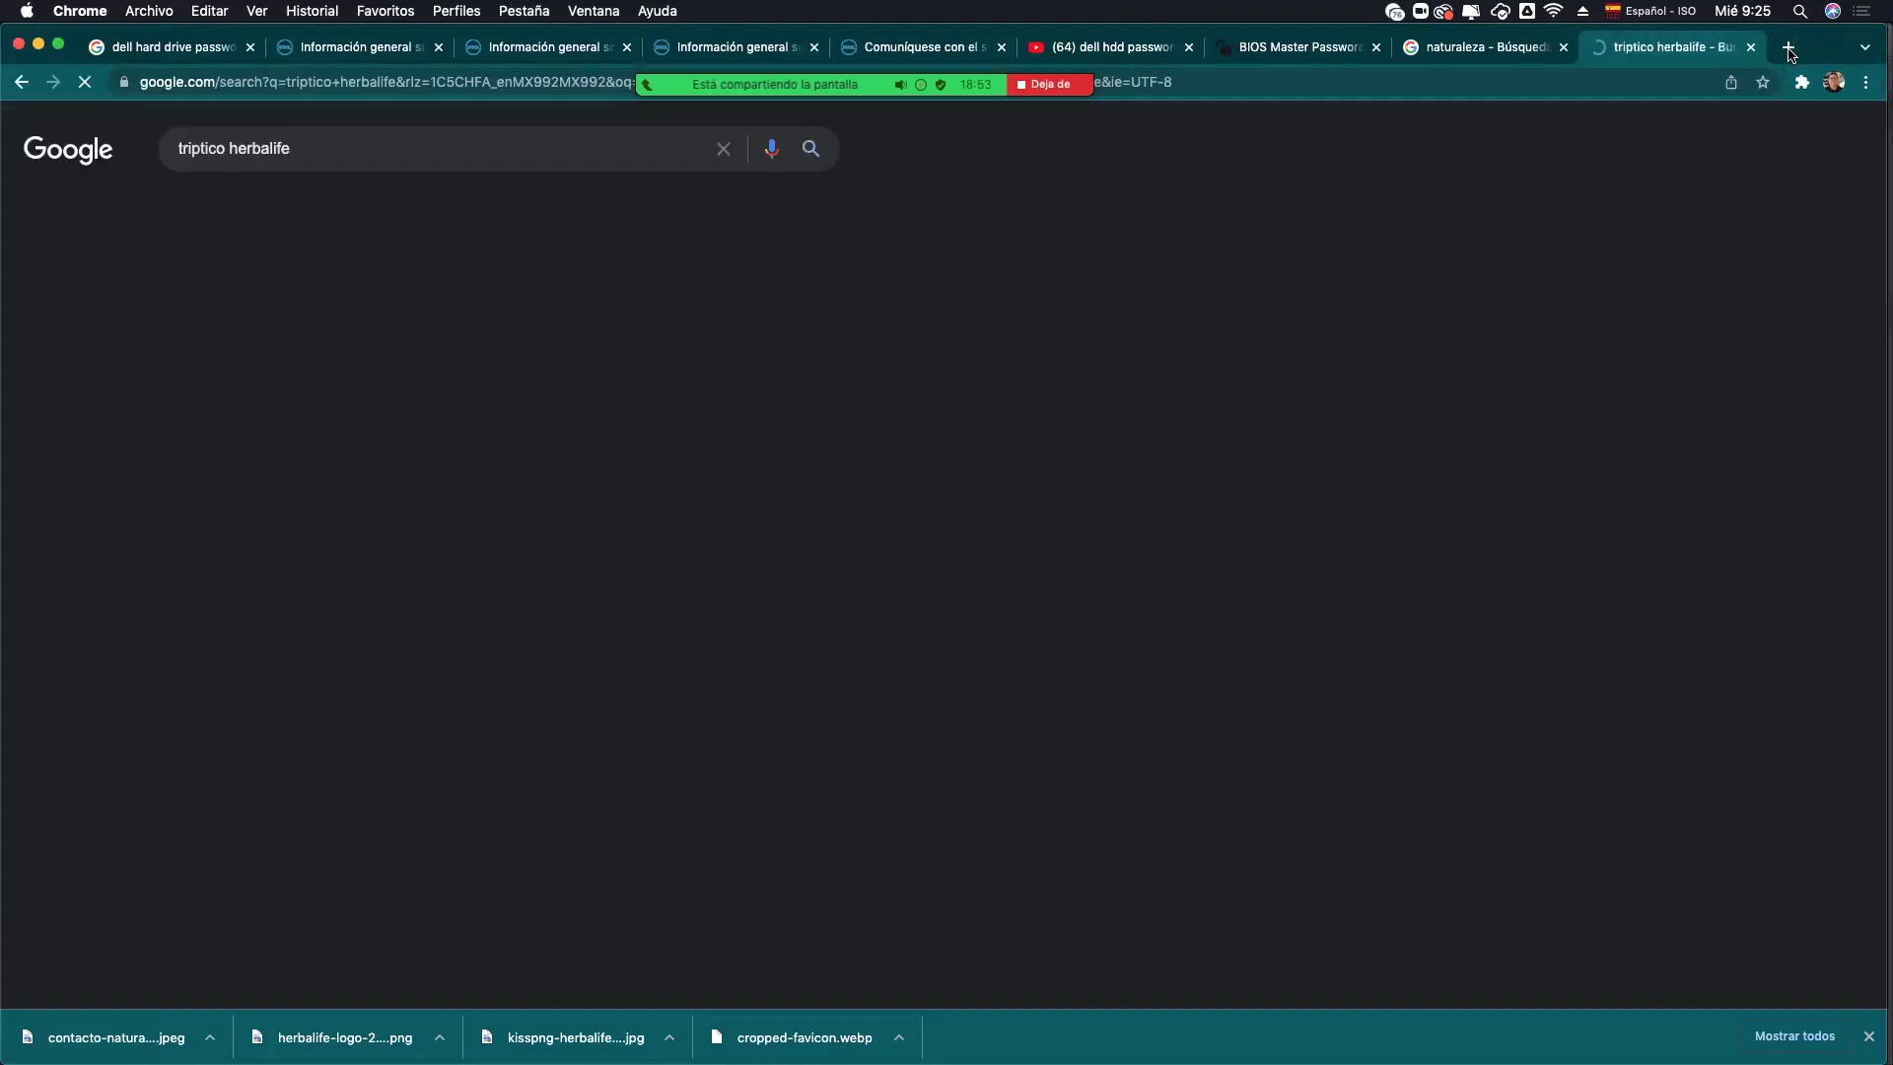
{"action": "left_click", "coordinate": [299, 226]}
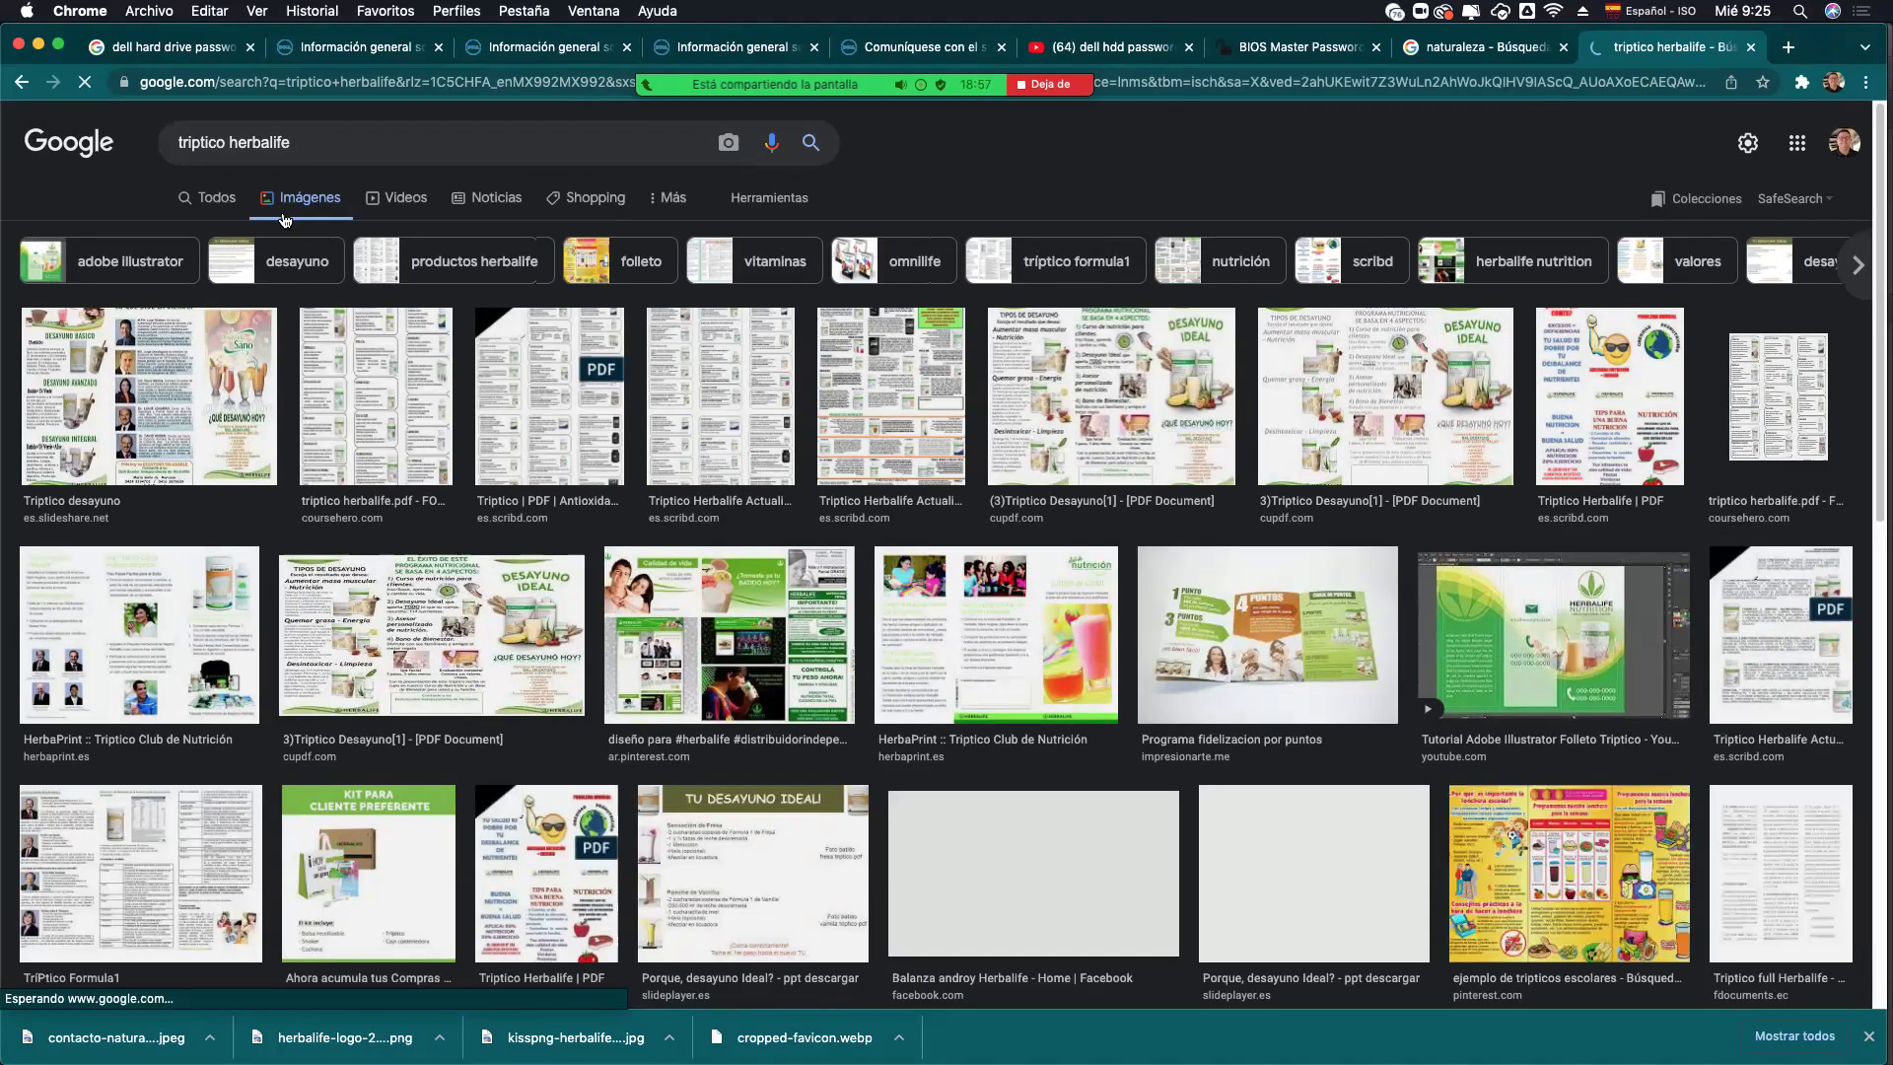
{"action": "left_click", "coordinate": [1533, 652]}
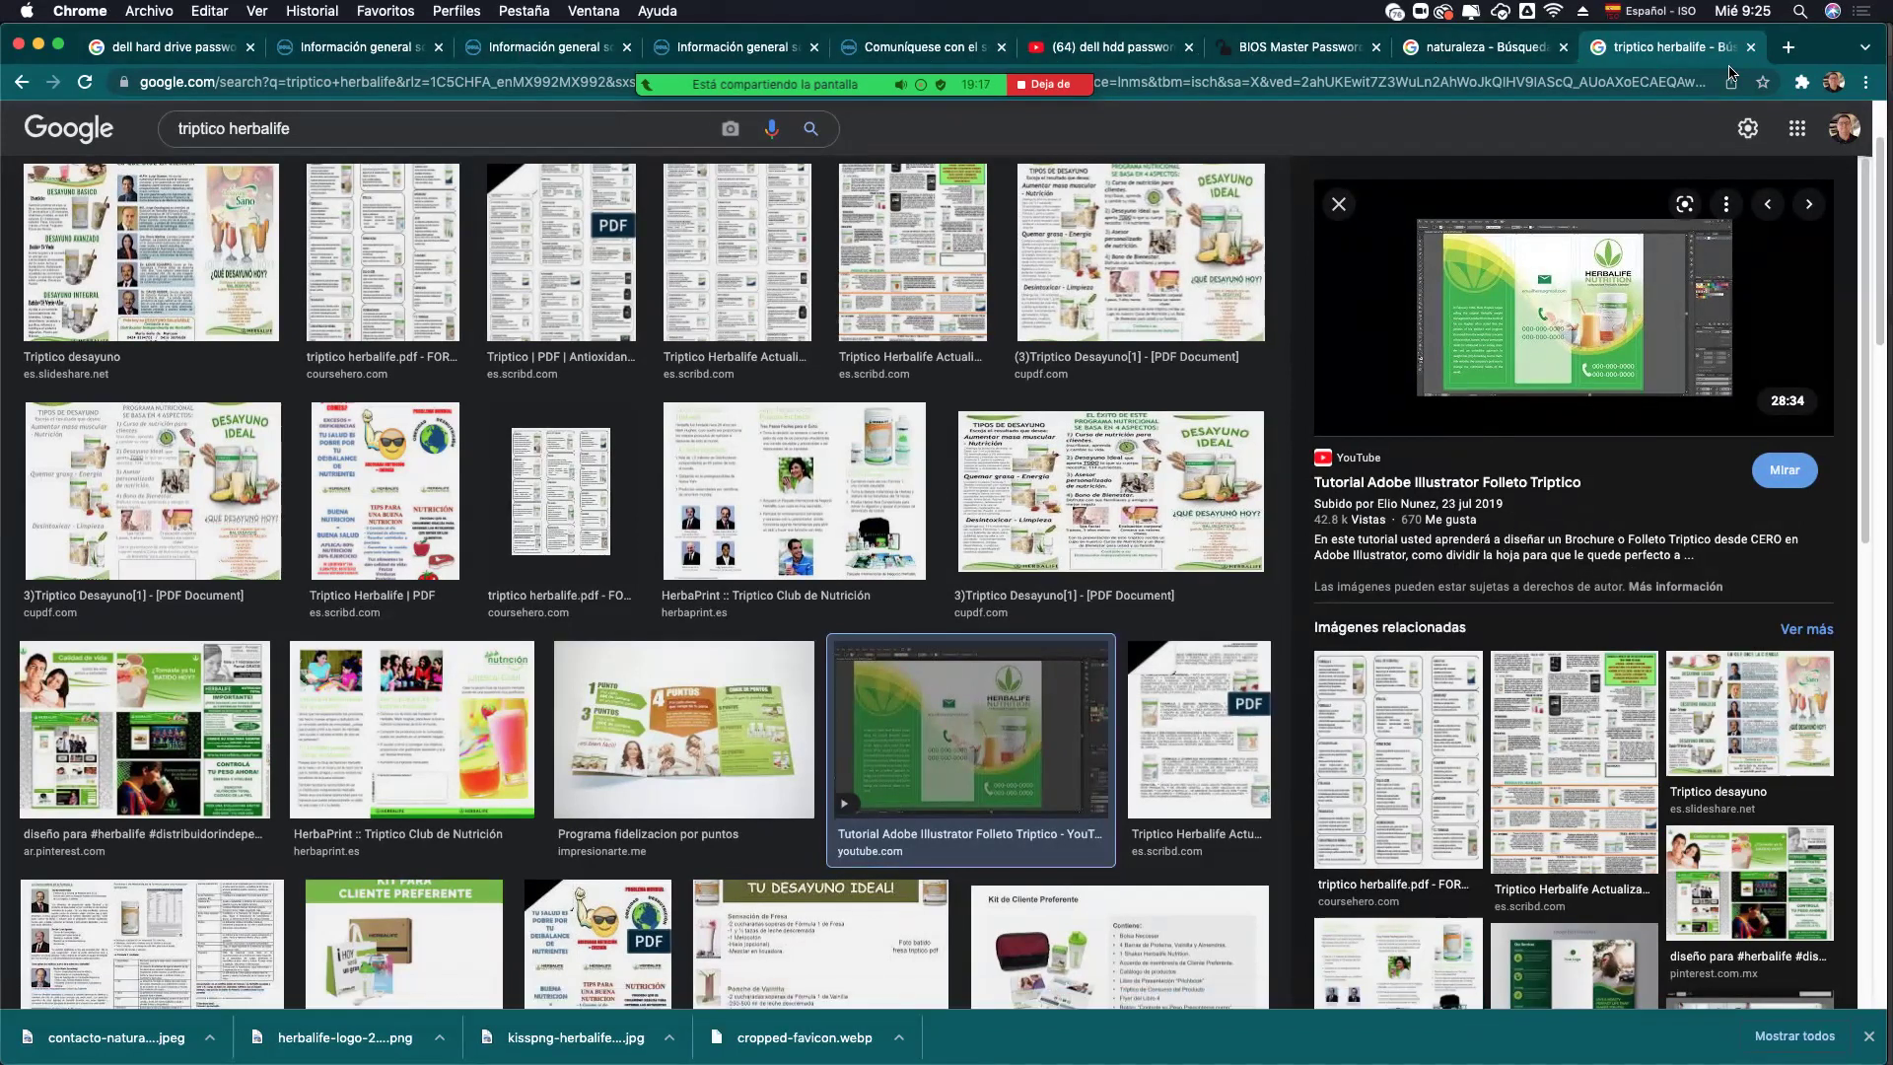
Change the image search query to 'licuado herbalife'.
{"action": "left_click", "coordinate": [1412, 57]}
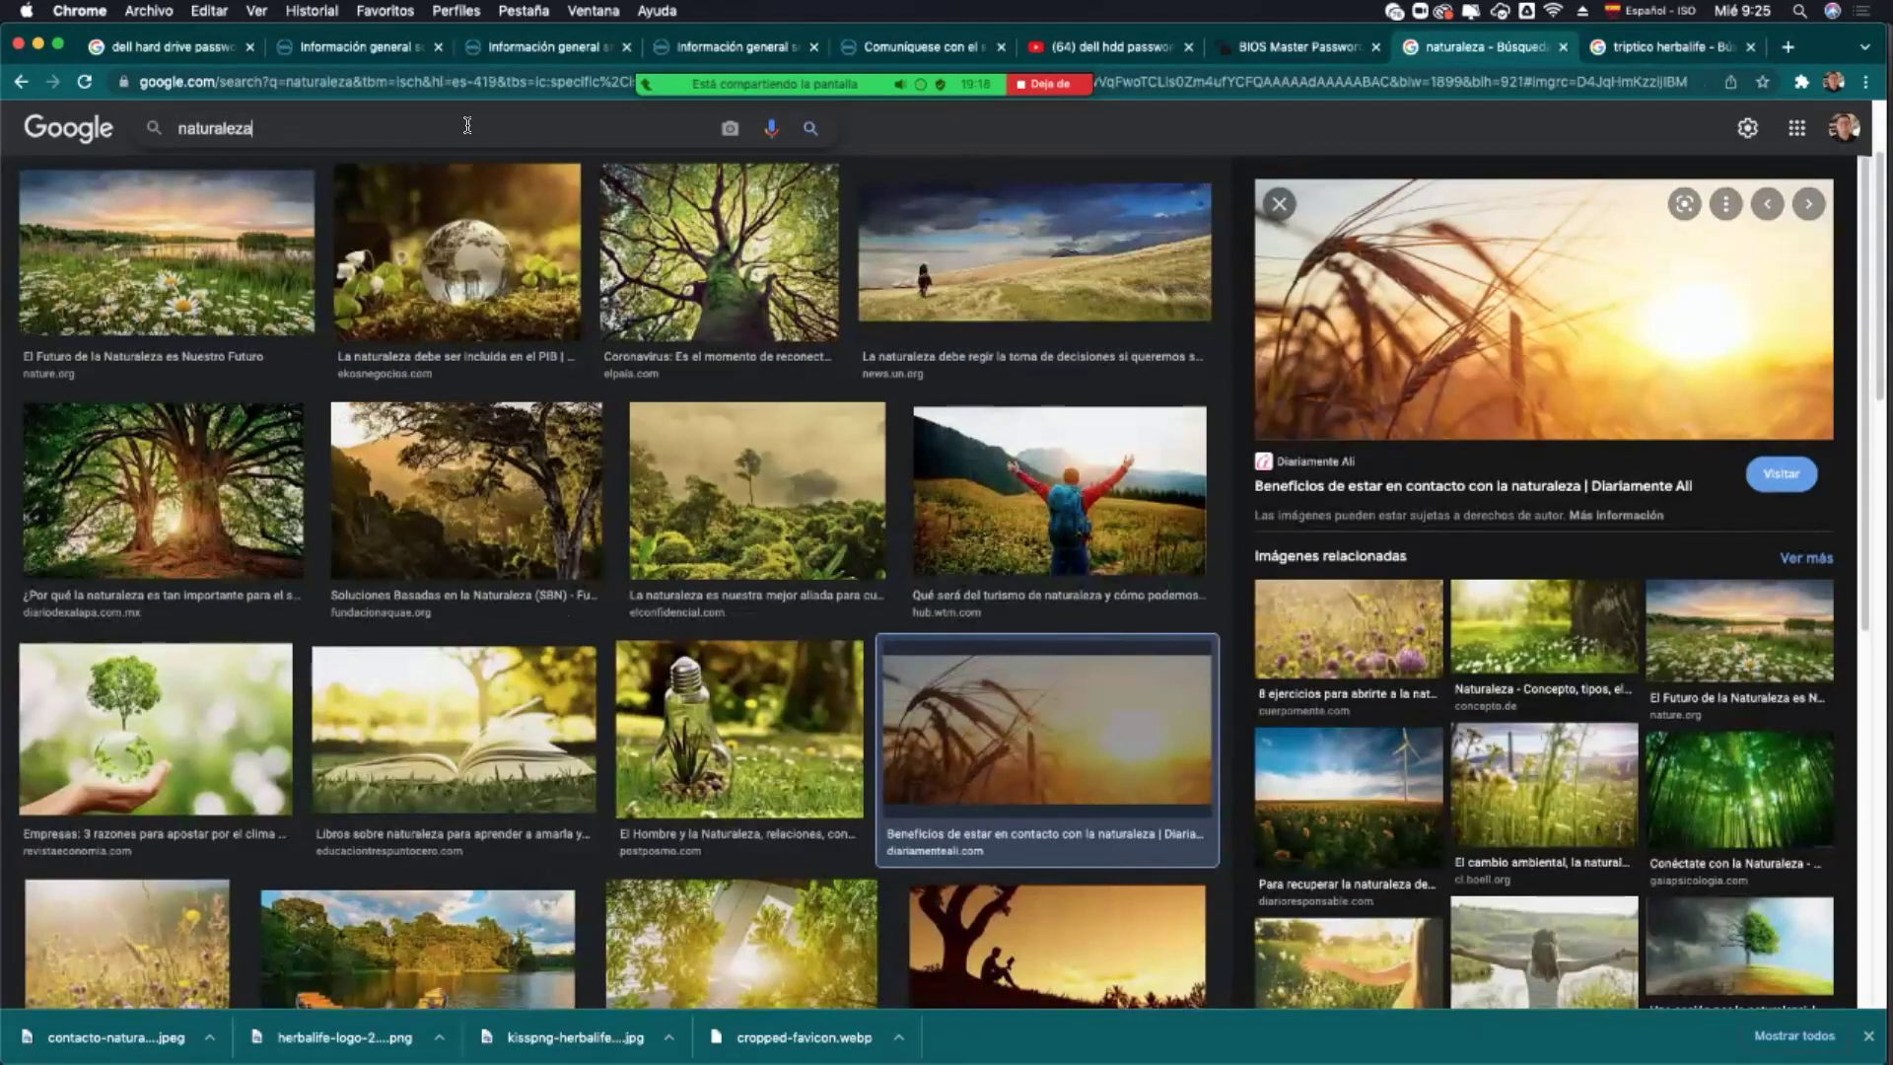
{"action": "left_click", "coordinate": [468, 125]}
{"action": "triple_click", "coordinate": [468, 125]}
{"action": "type", "text": "licuado herbs"}
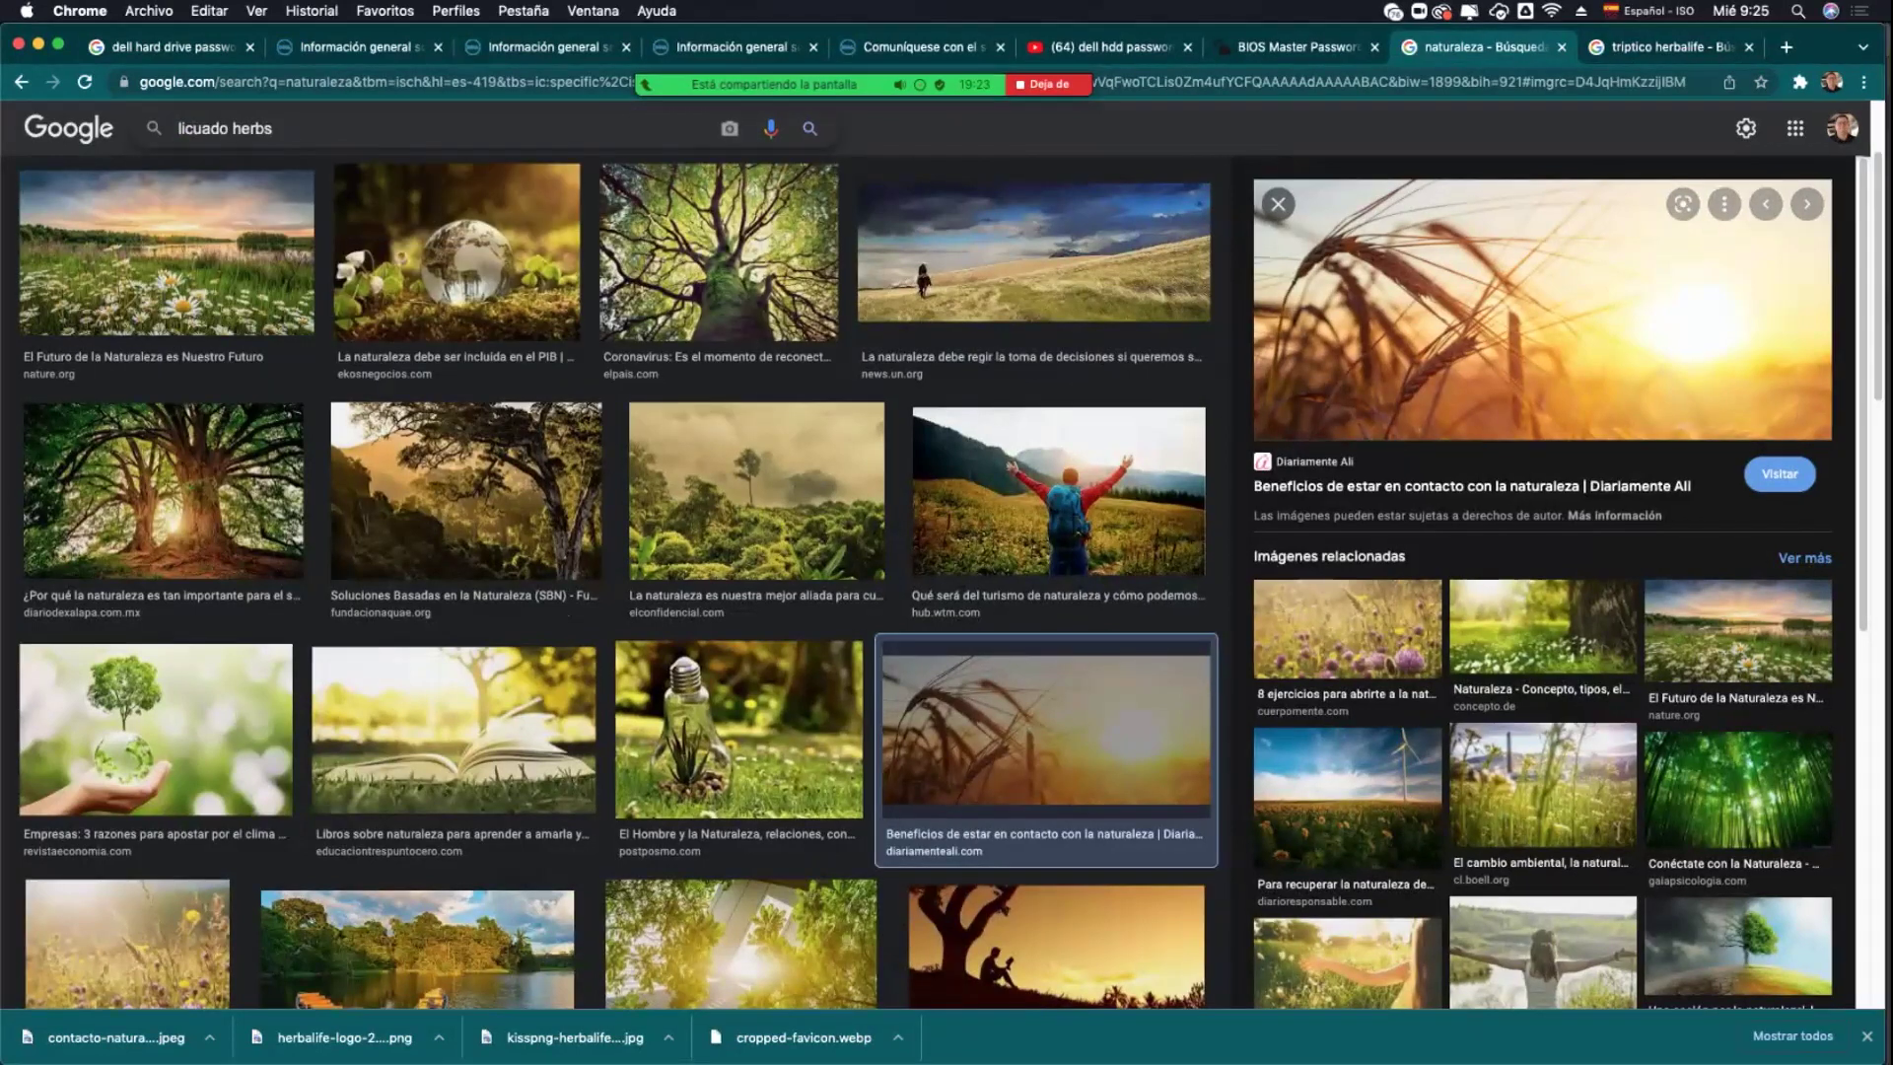
{"action": "key", "text": "BackSpace"}
{"action": "type", "text": "alife"}
{"action": "key", "text": "Return"}
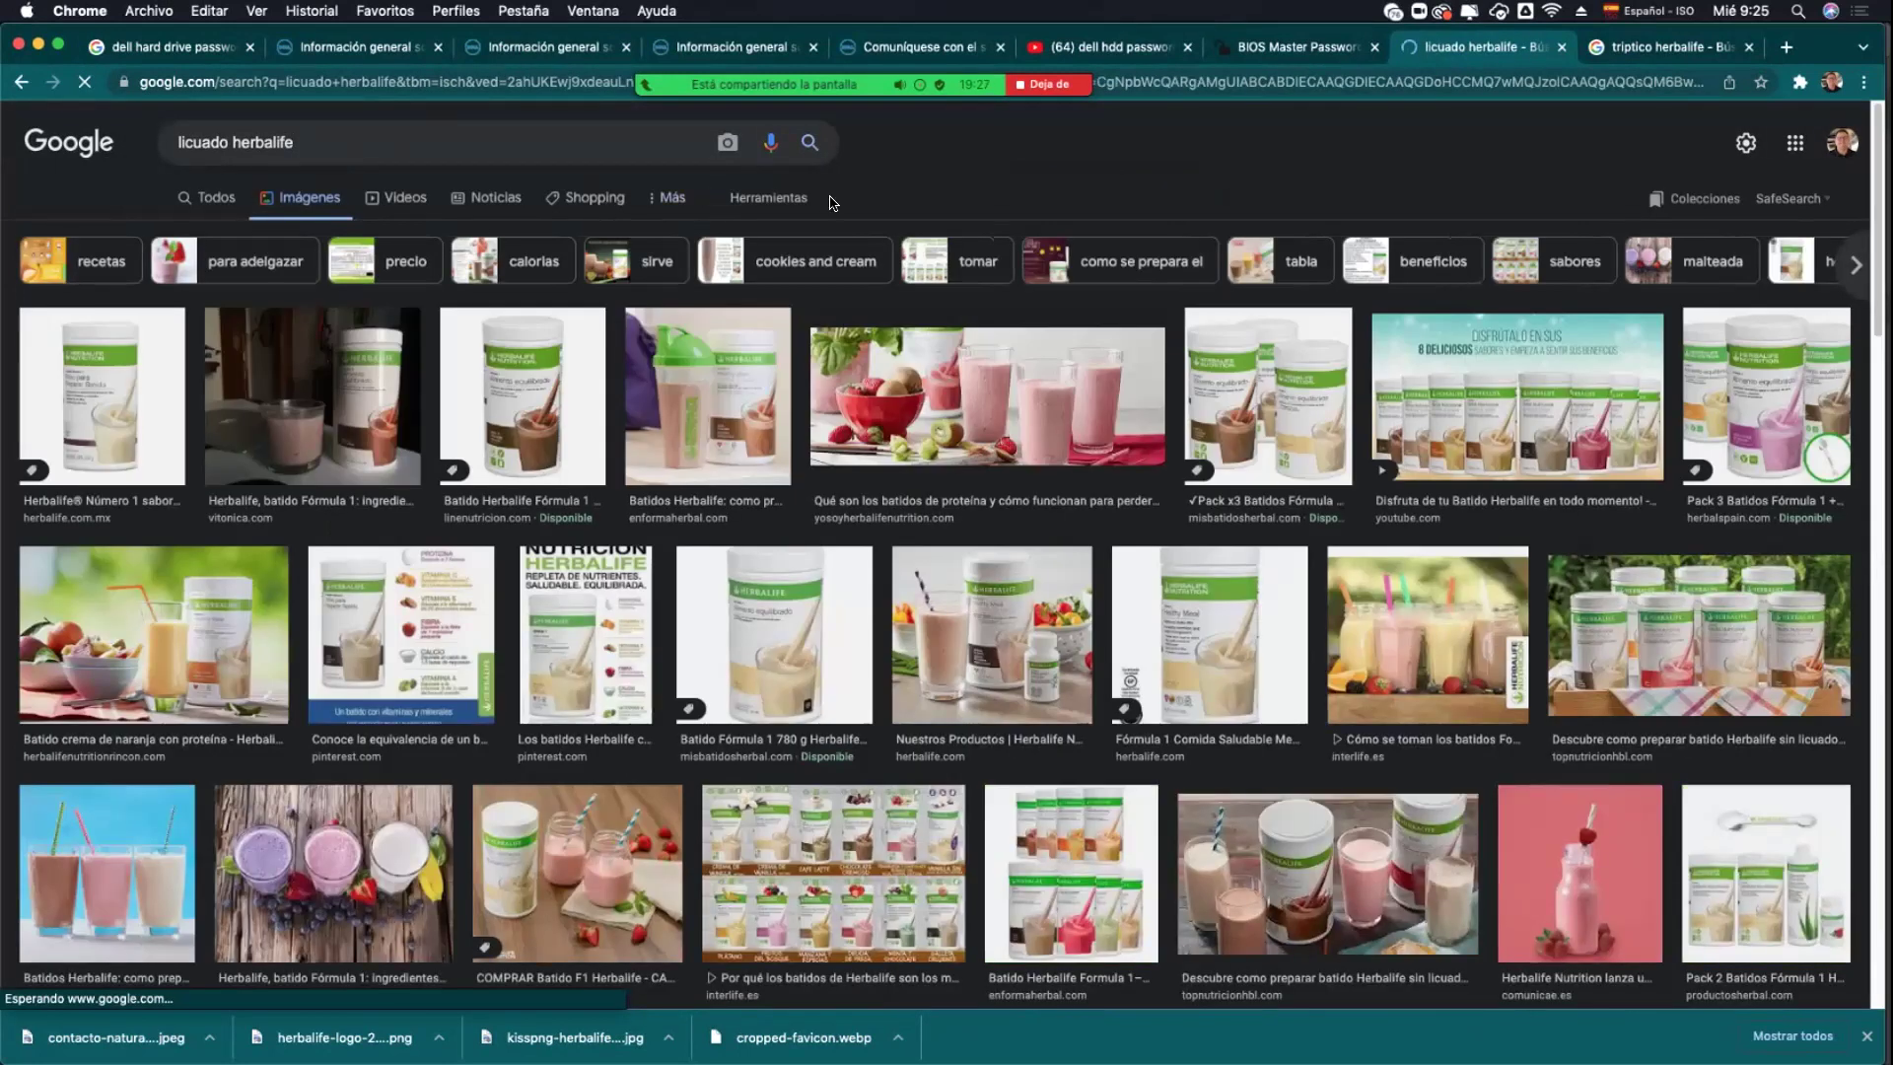
Filter the image results to transparent-background images.
{"action": "left_click", "coordinate": [792, 205]}
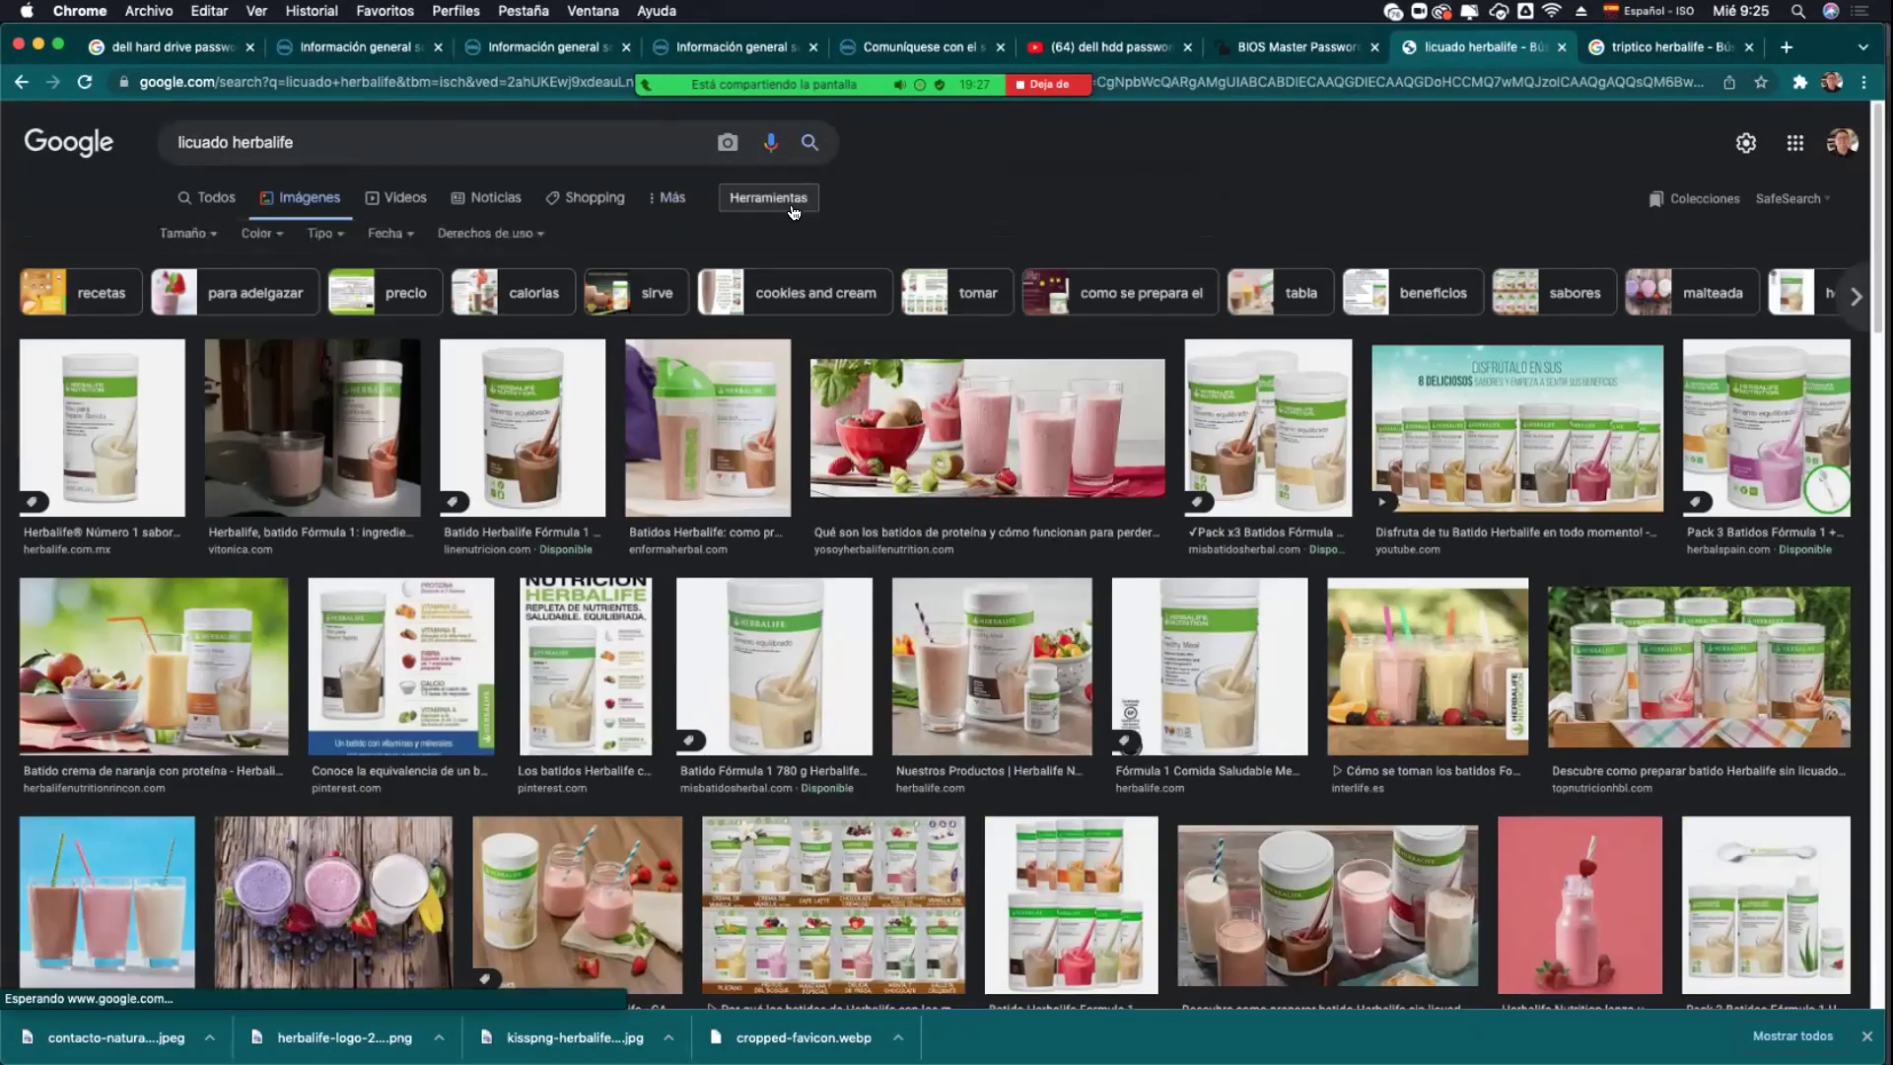
{"action": "left_click", "coordinate": [203, 236]}
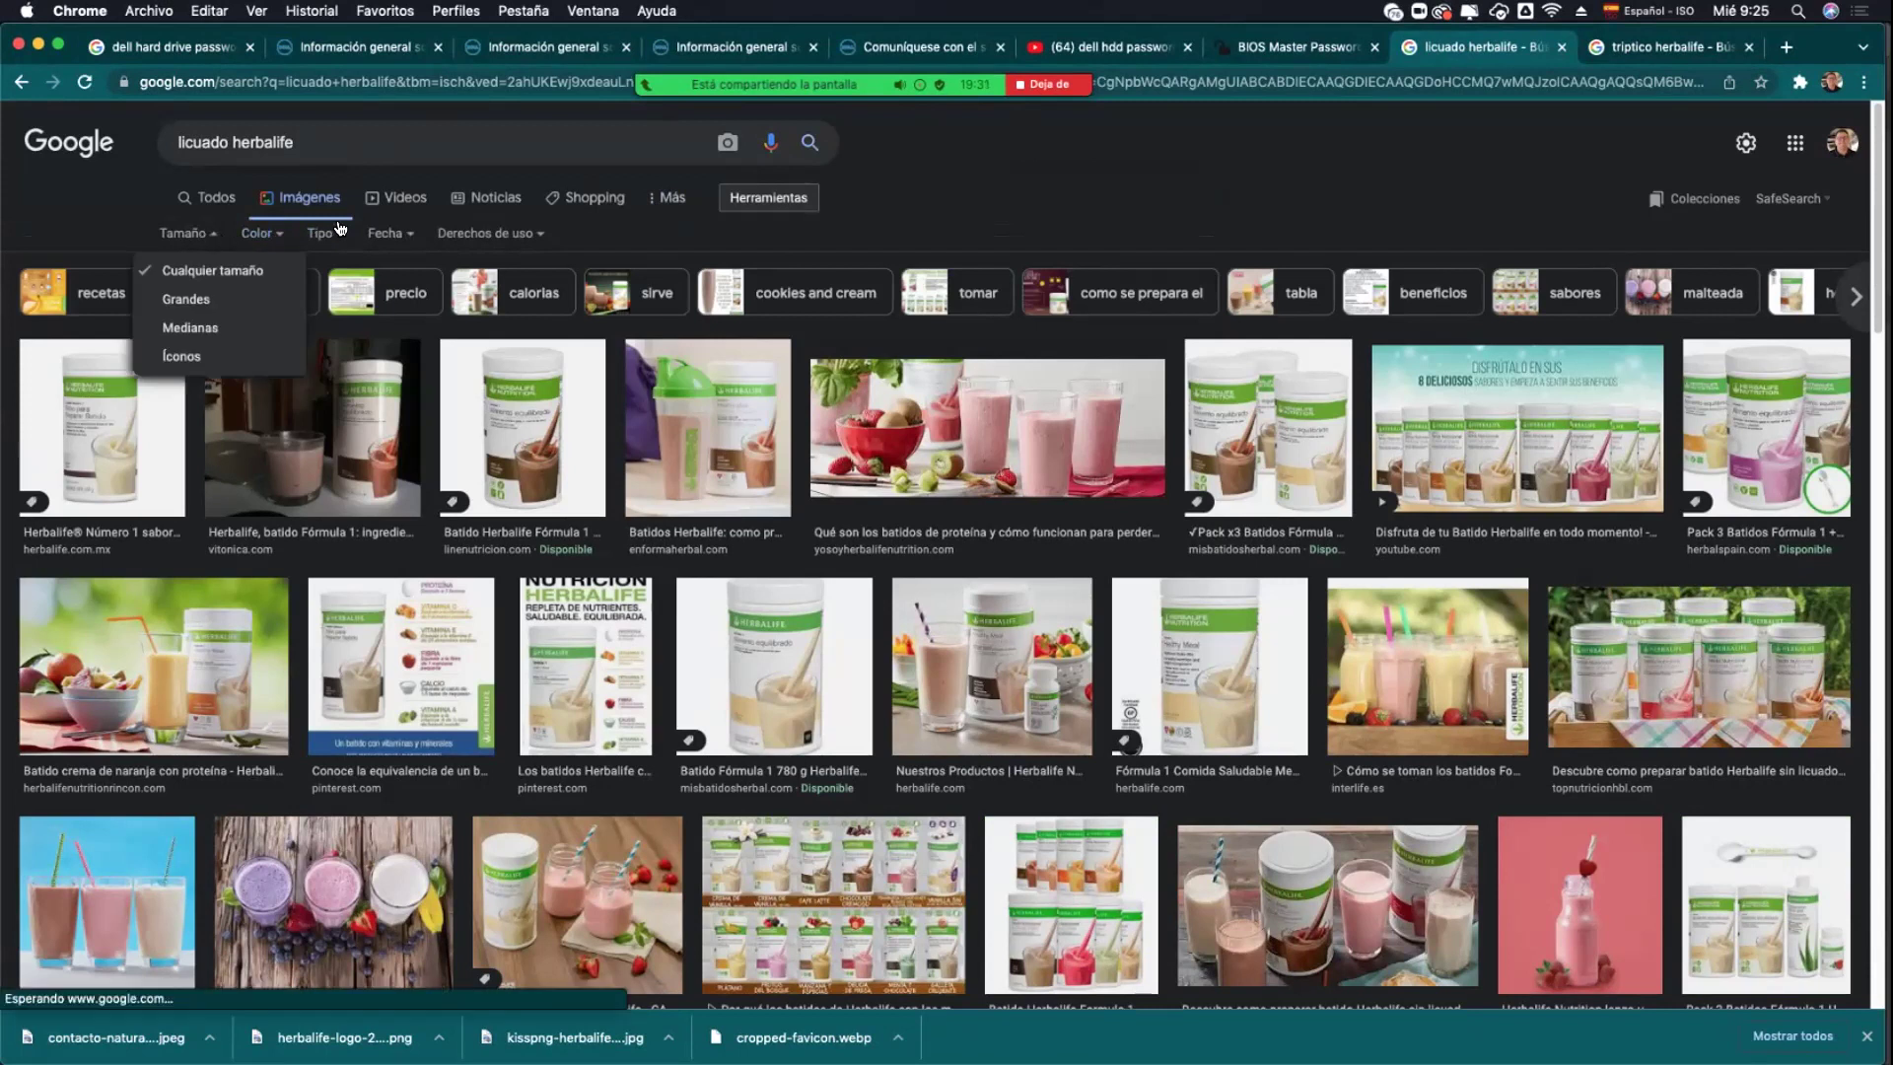
{"action": "left_click", "coordinate": [263, 272]}
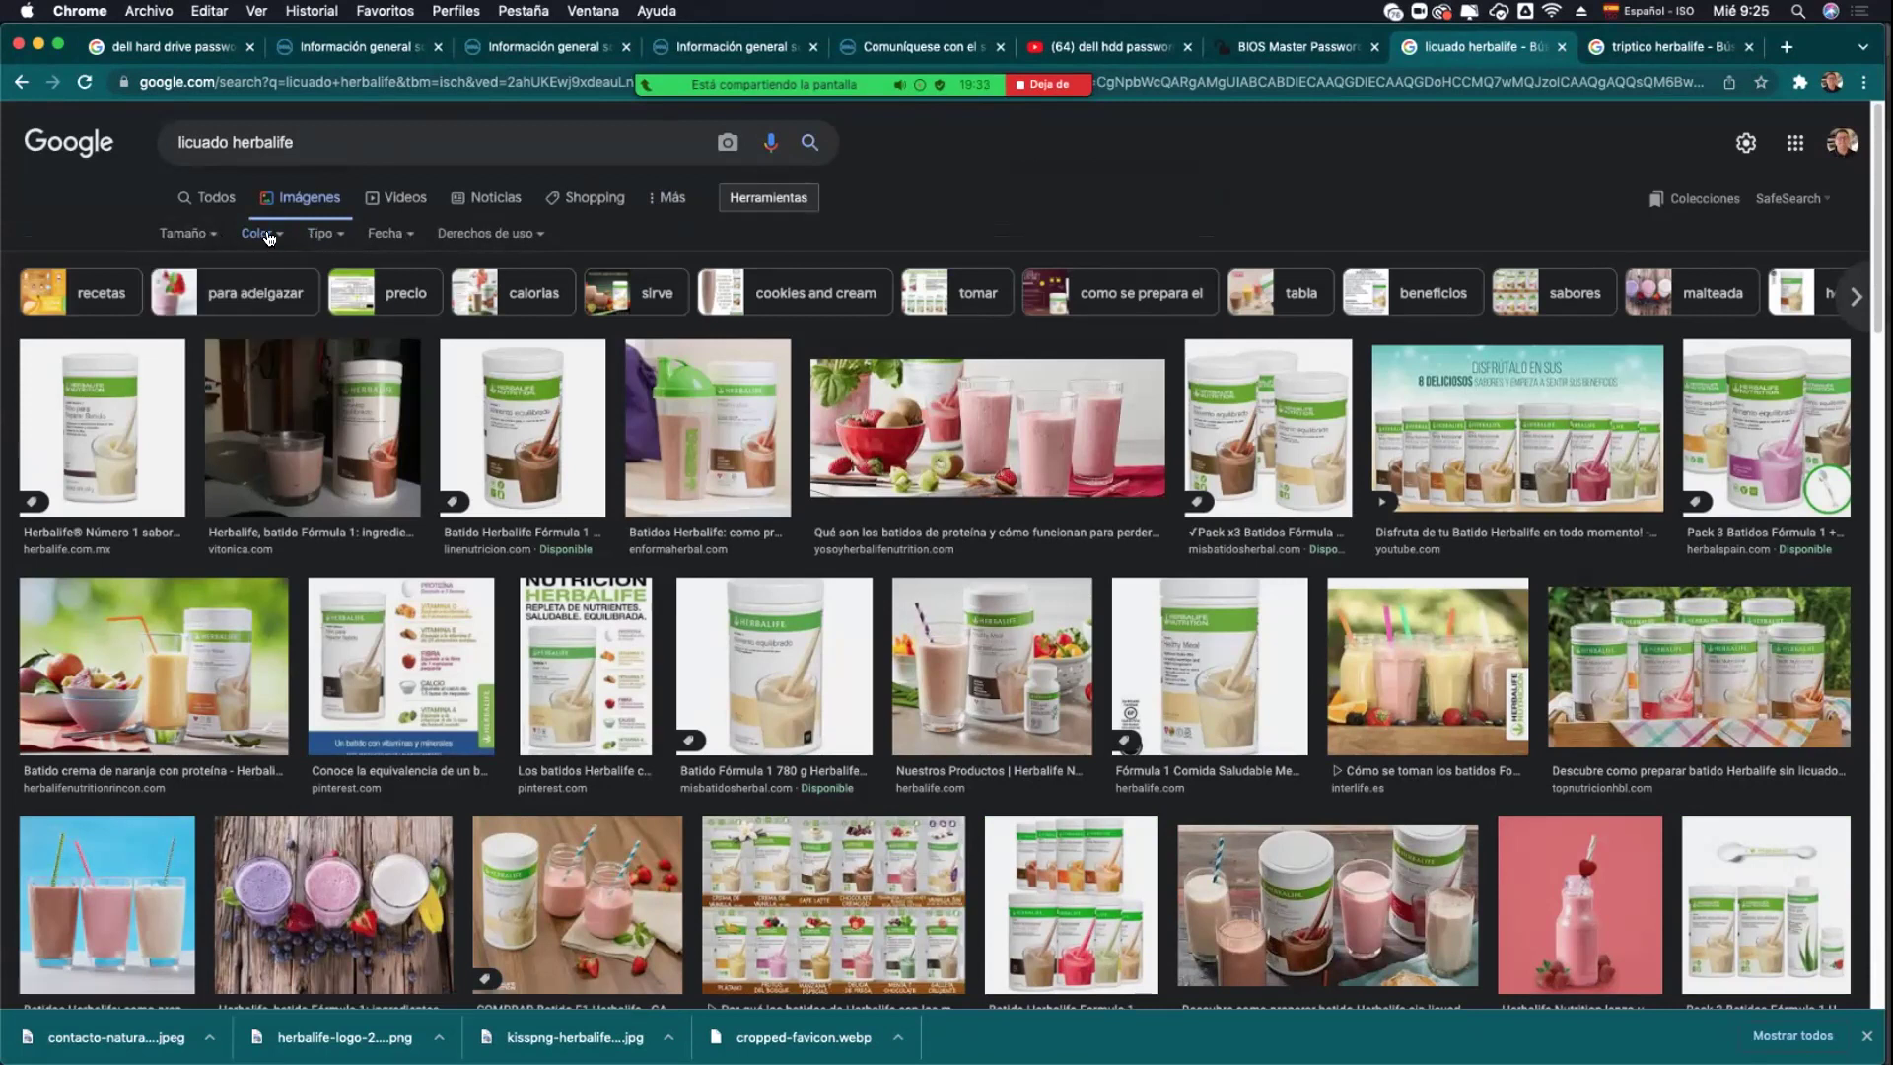
{"action": "left_click", "coordinate": [268, 237]}
{"action": "left_click", "coordinate": [337, 319]}
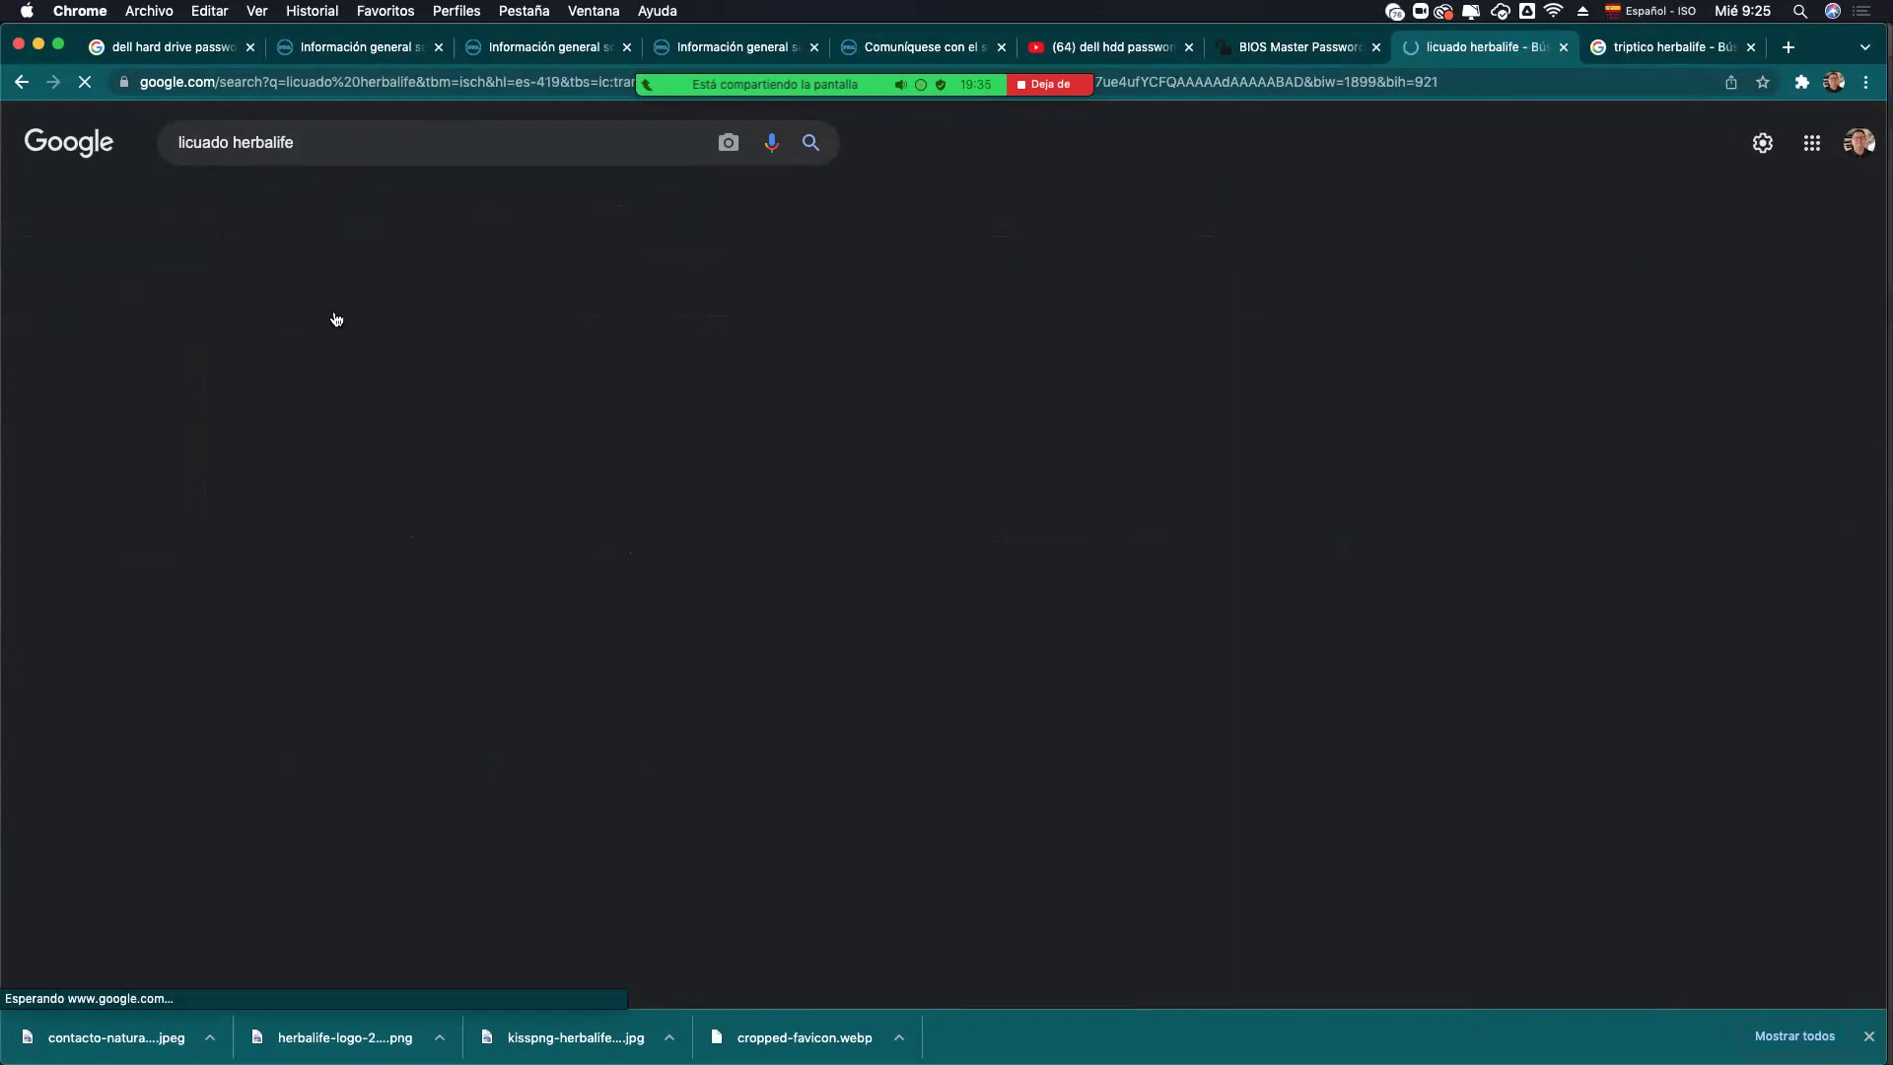
Save the strawberry shake product image to Downloads as img_0456.png.
{"action": "left_click", "coordinate": [453, 434]}
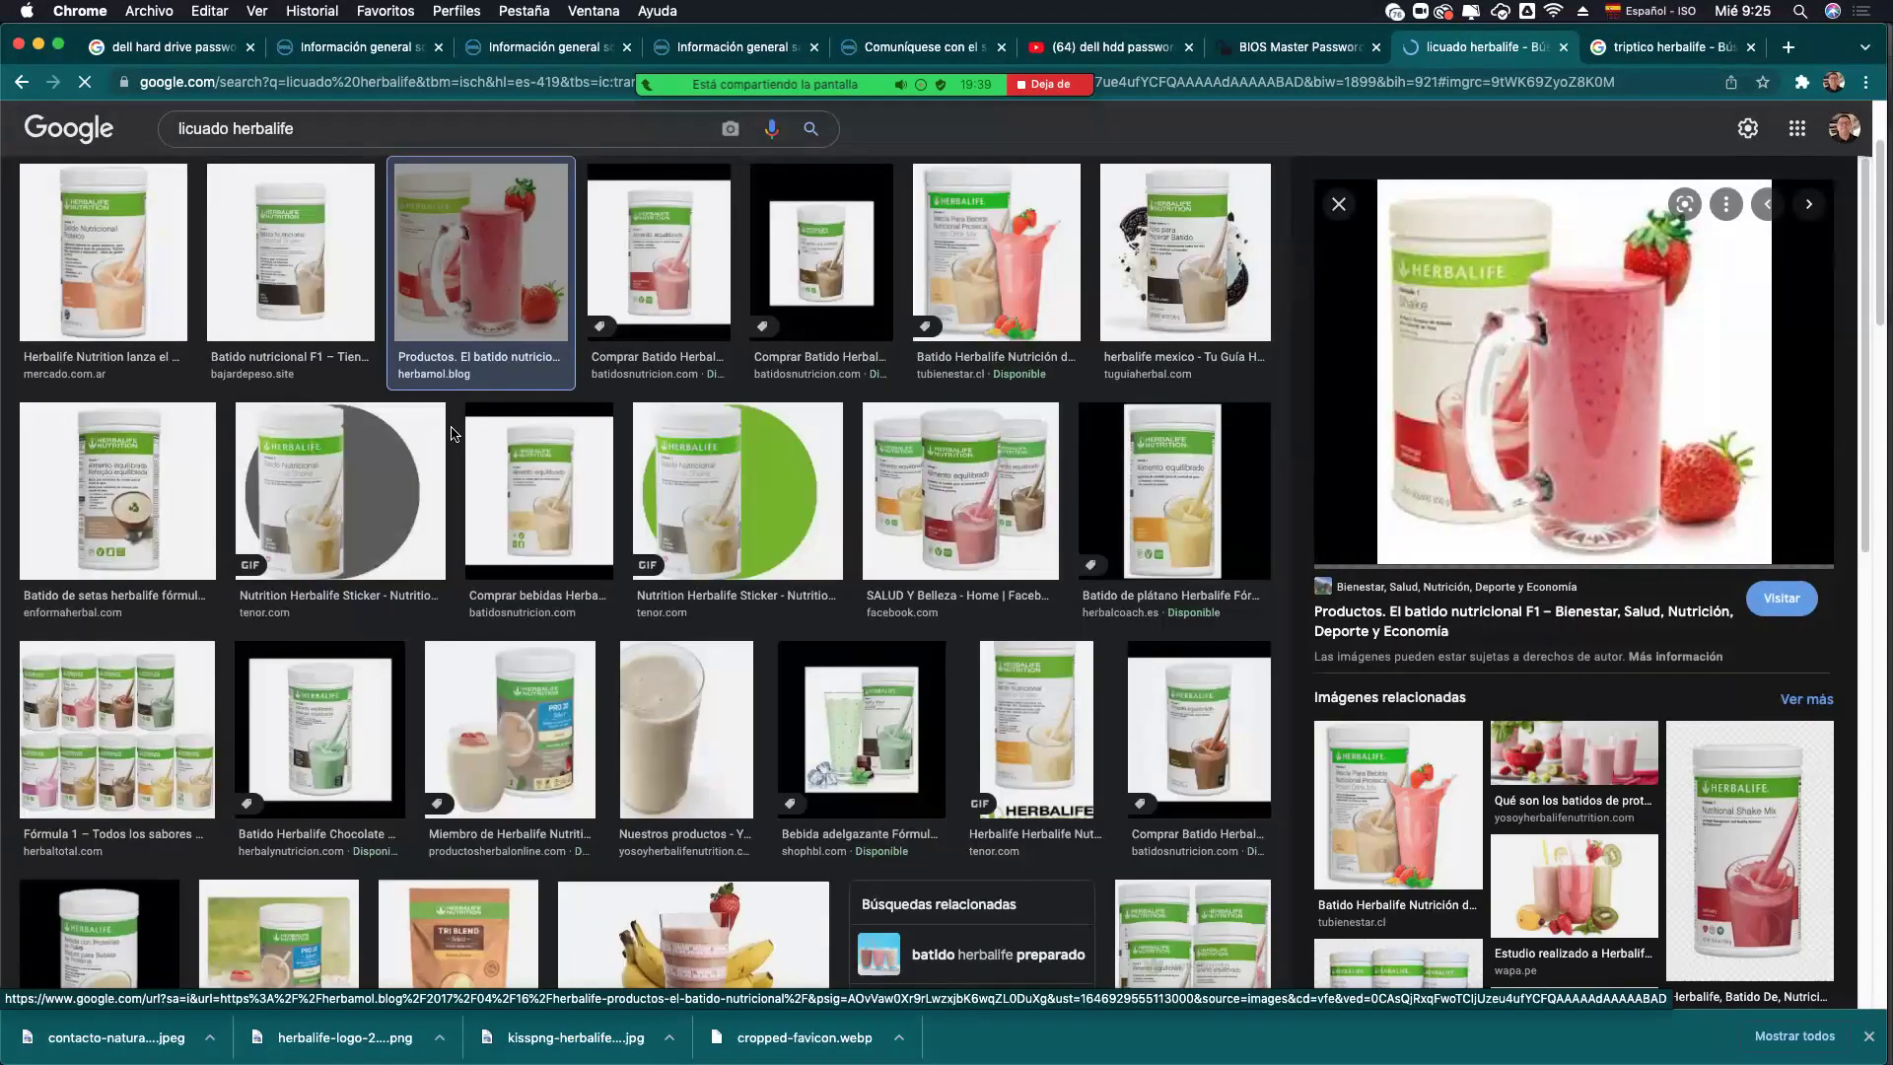
{"action": "right_click", "coordinate": [1568, 368]}
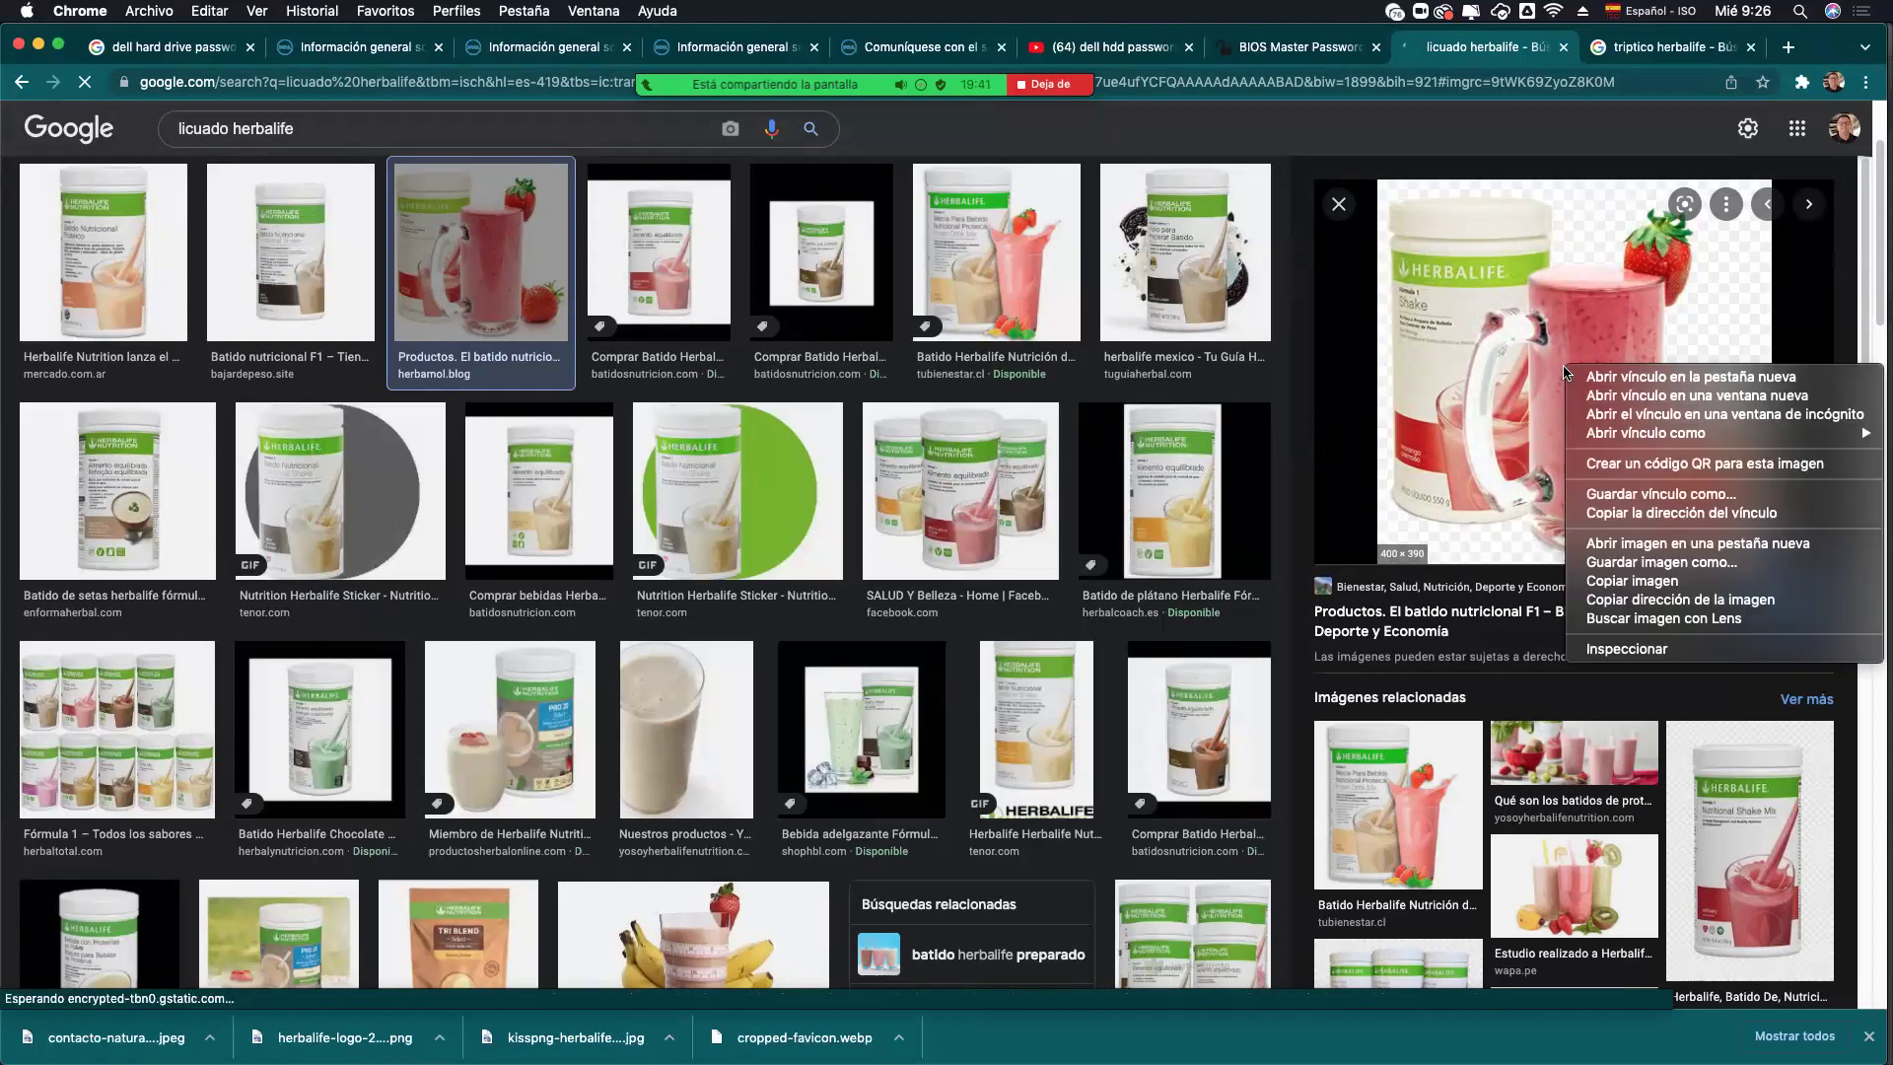
{"action": "mouse_move", "coordinate": [1647, 432]}
{"action": "left_click", "coordinate": [1709, 582]}
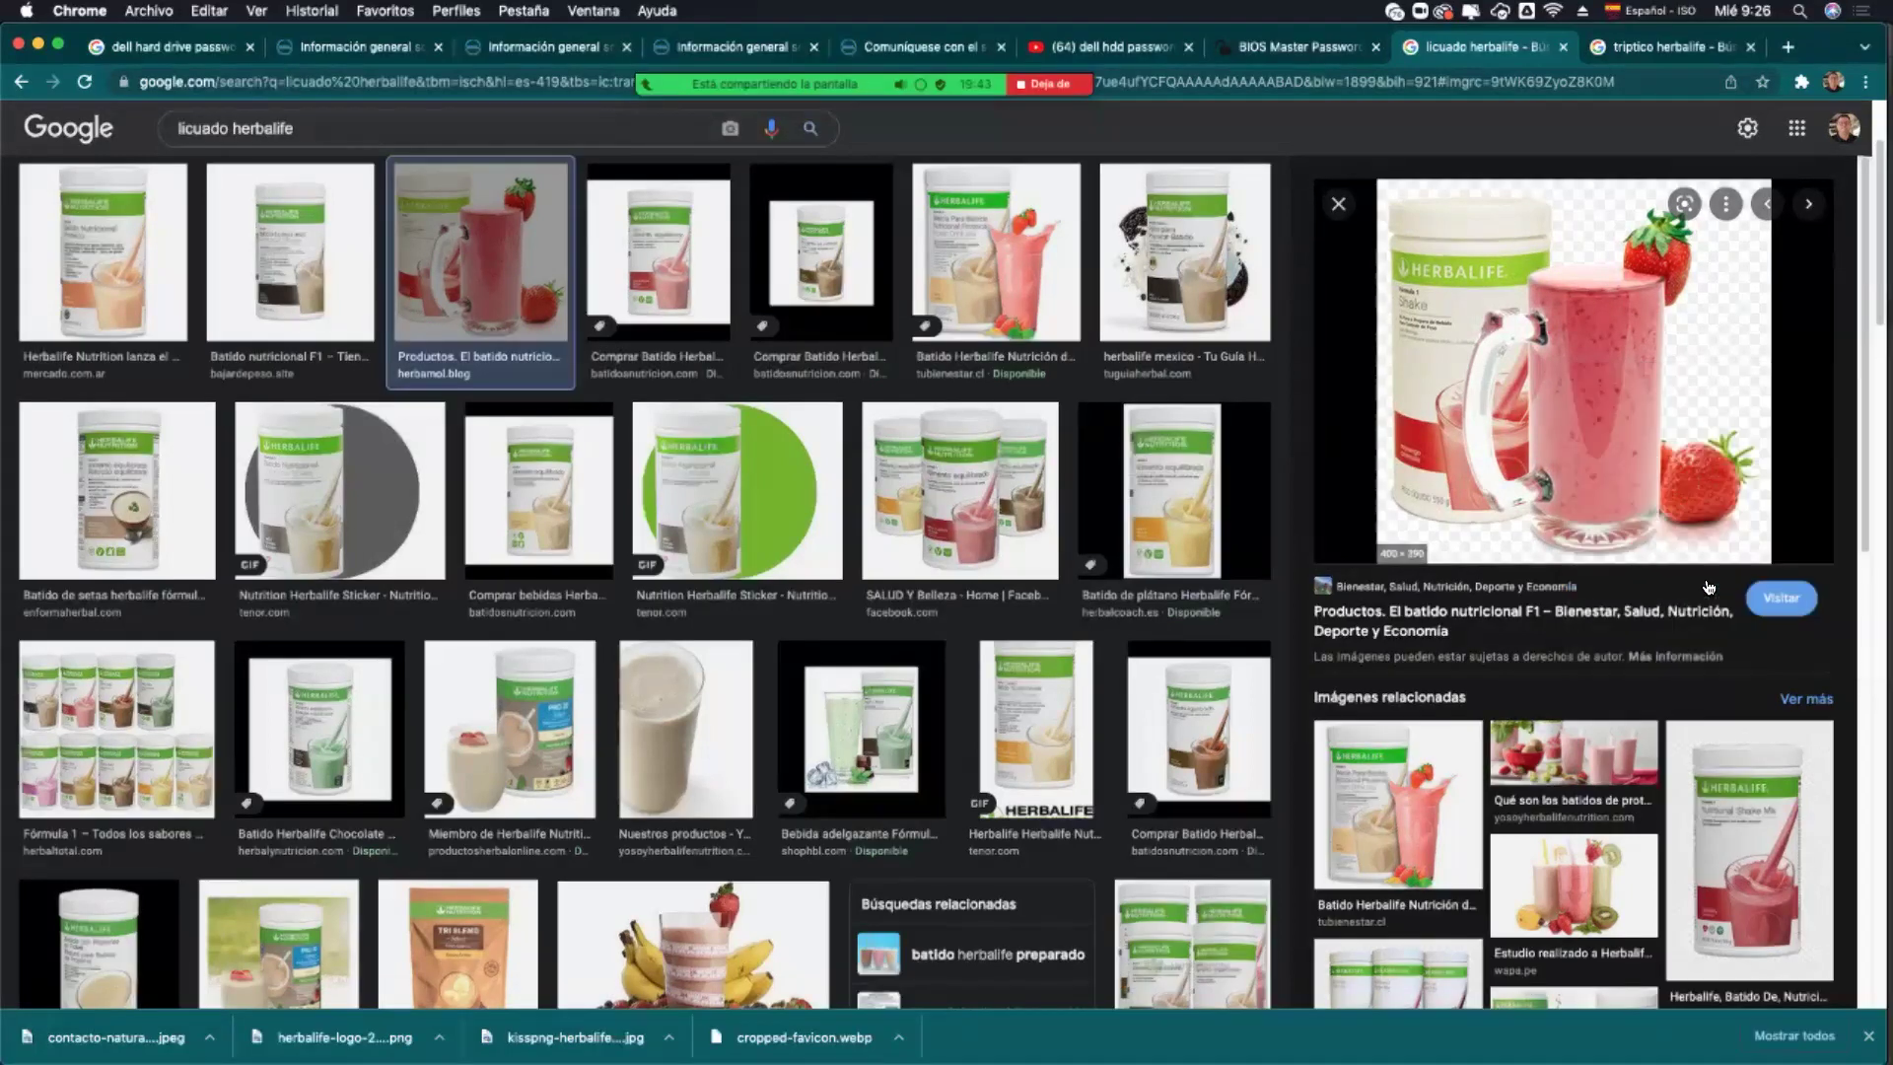
{"action": "right_click", "coordinate": [1280, 459]}
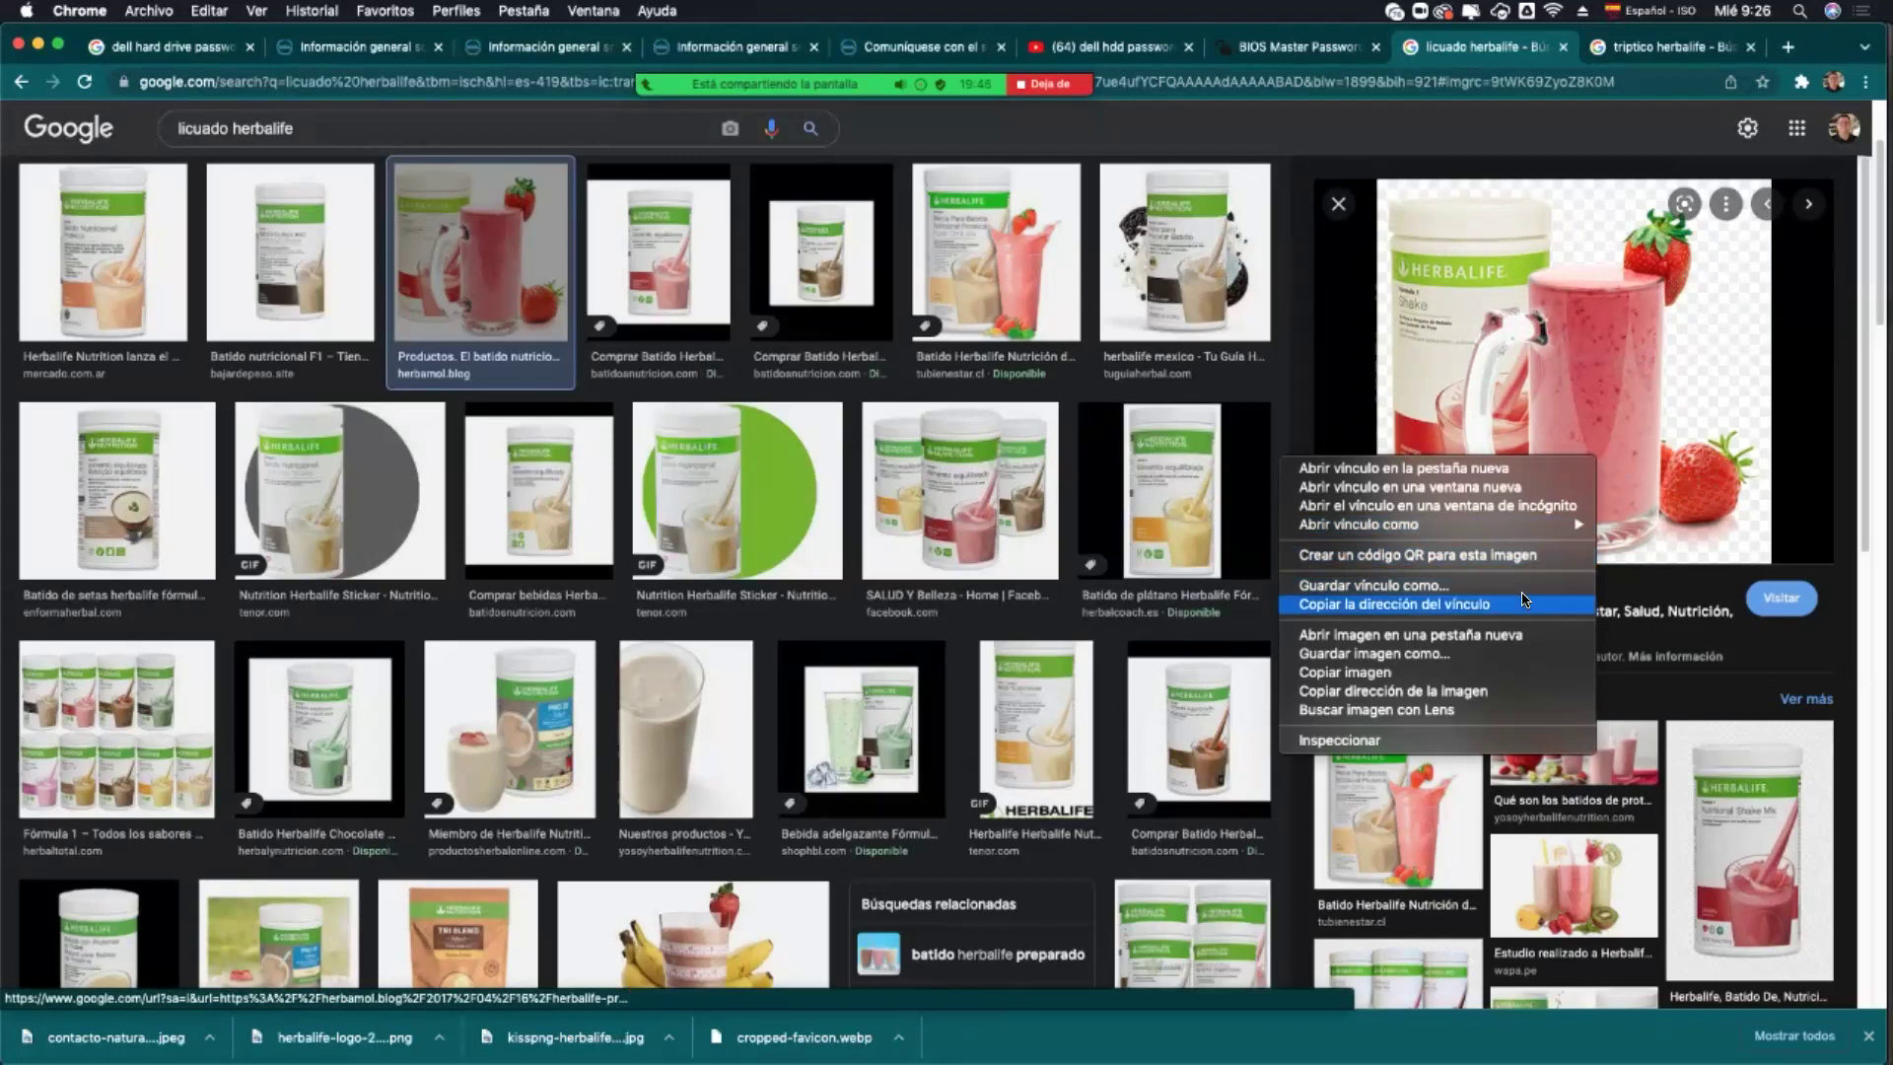
{"action": "left_click", "coordinate": [1525, 652]}
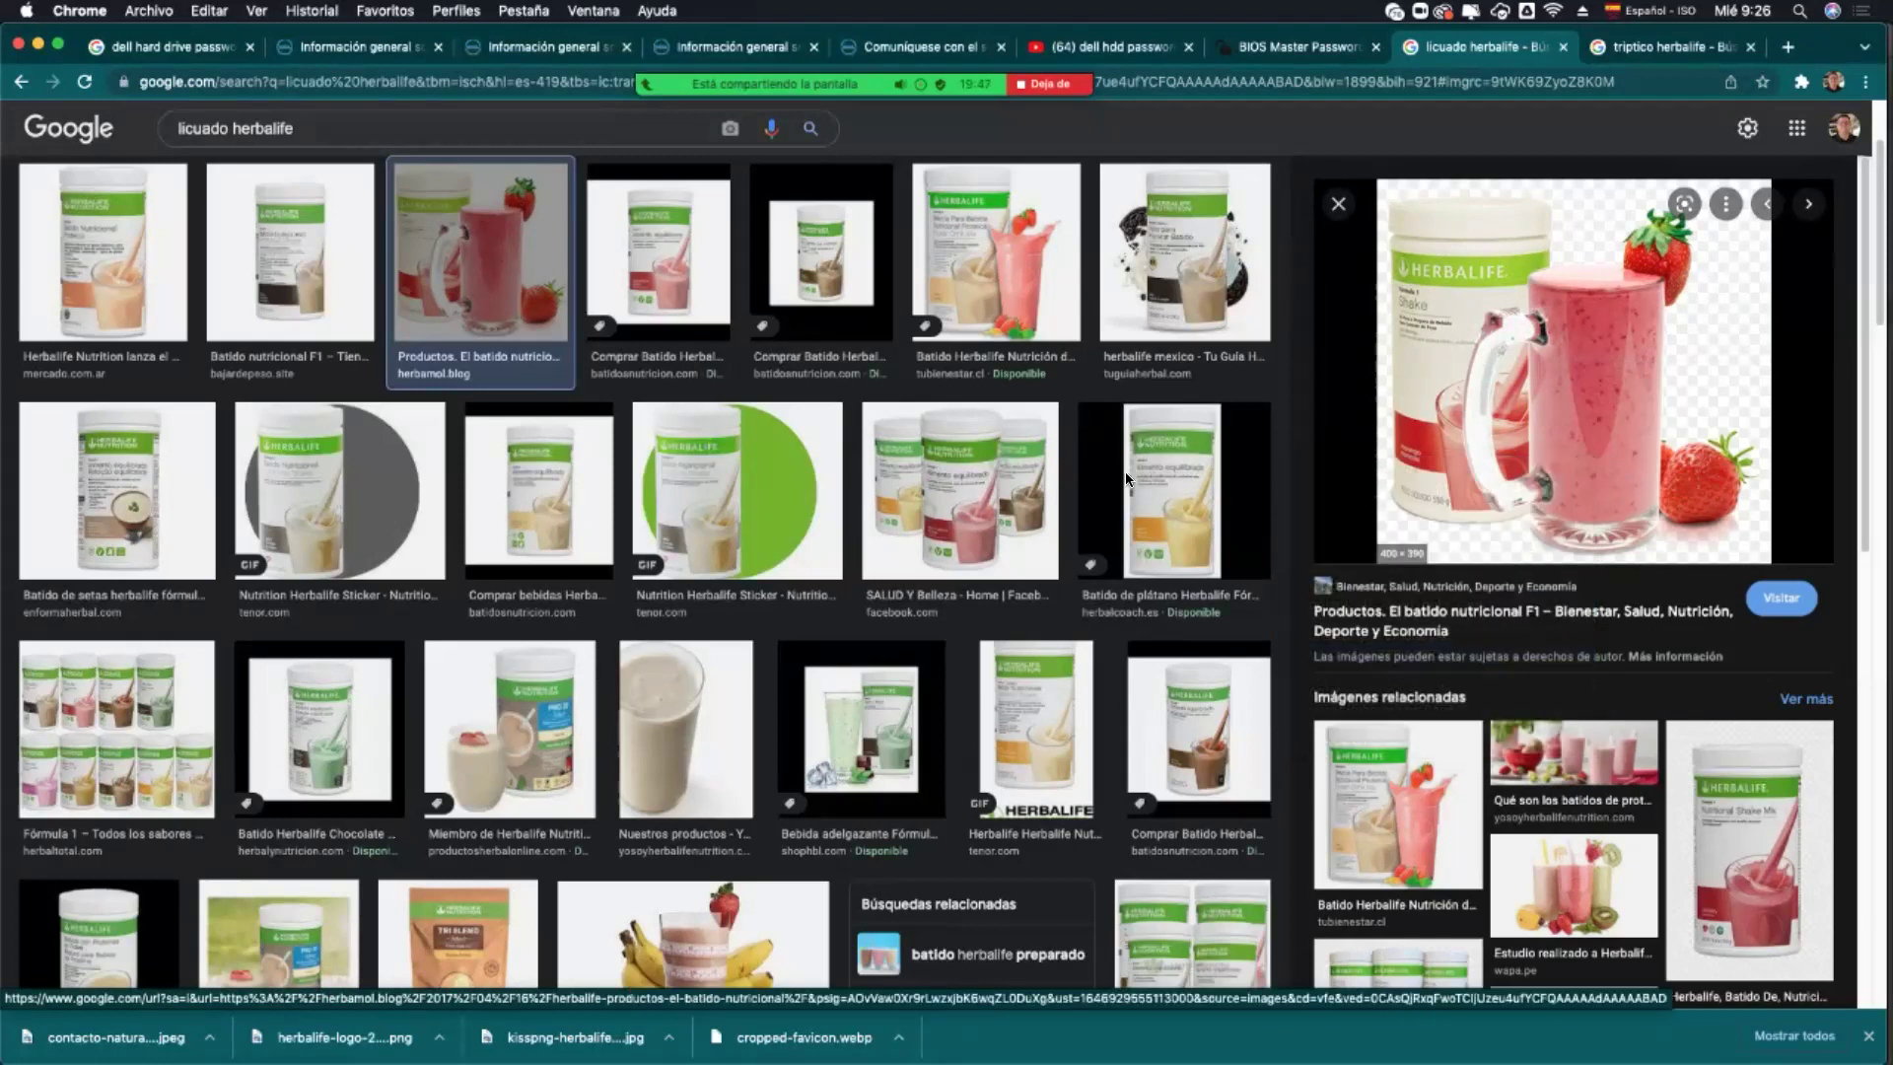
{"action": "left_click", "coordinate": [1070, 226]}
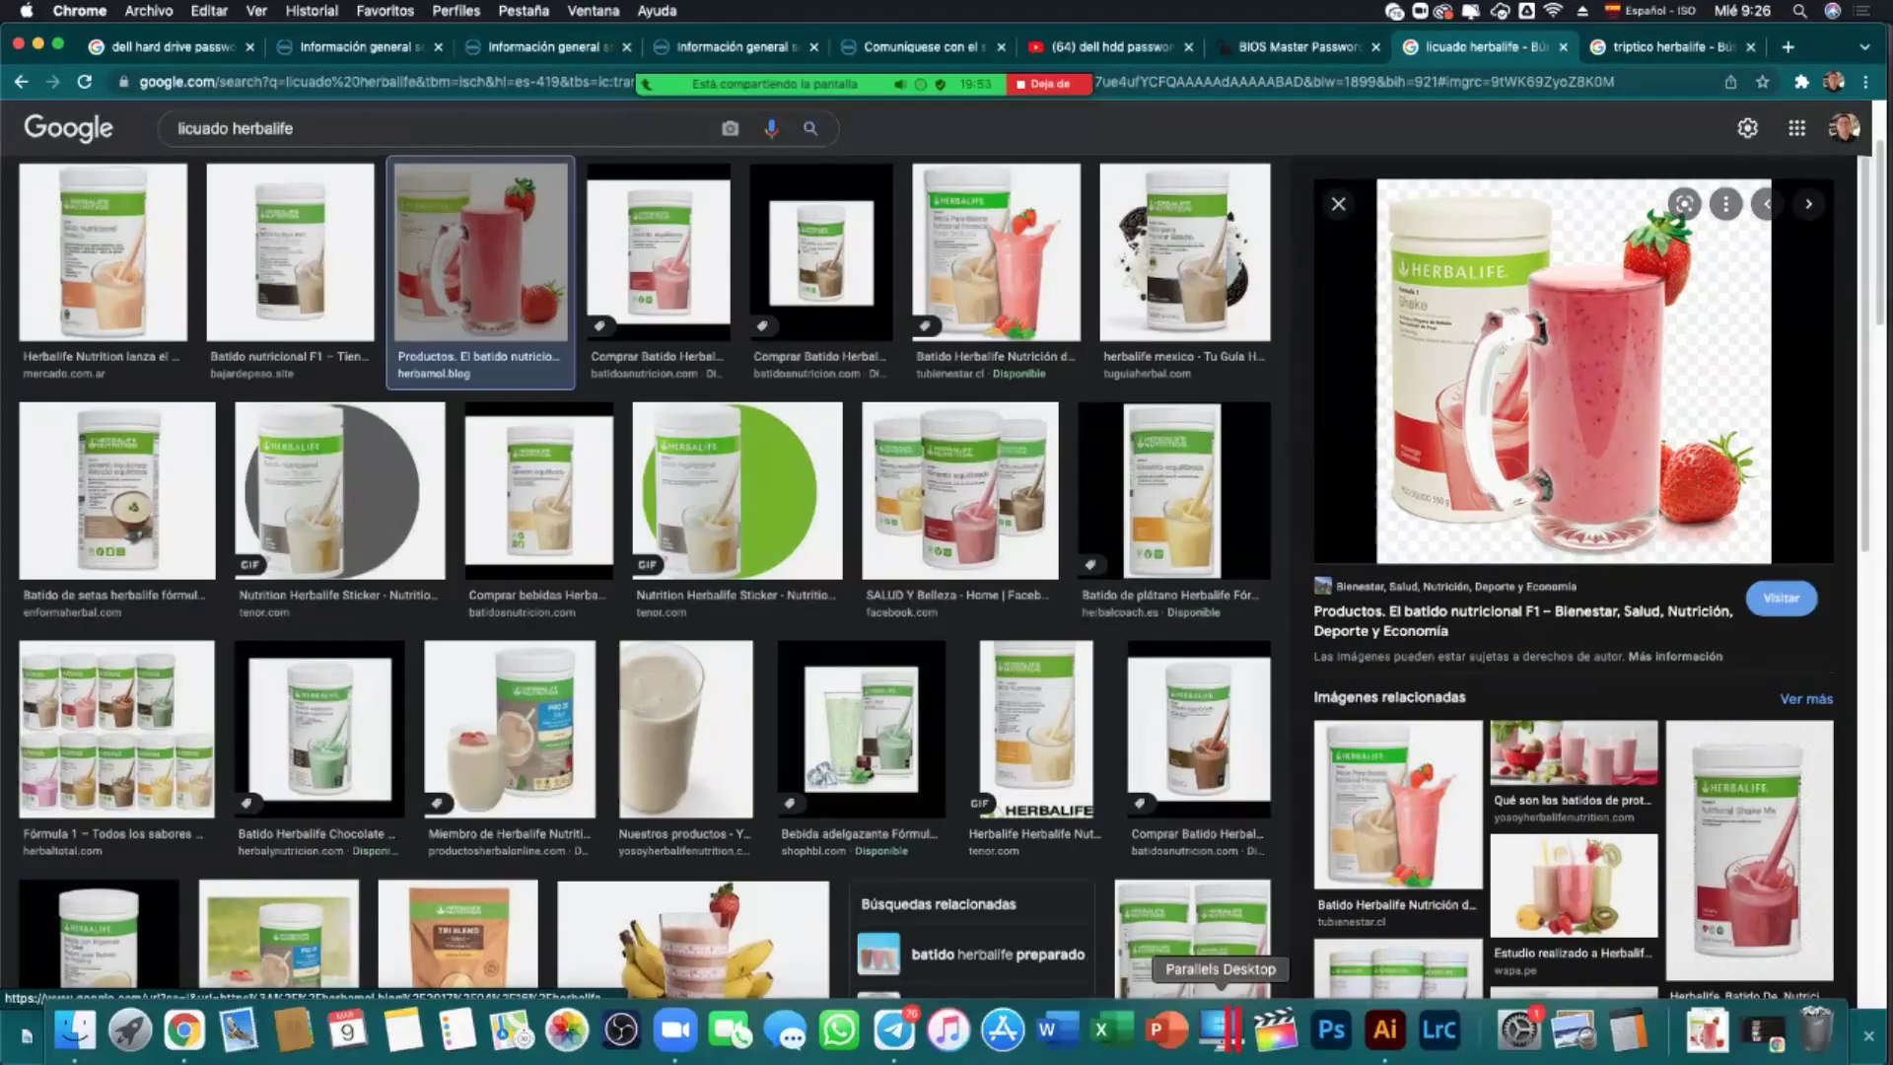
{"action": "mouse_move", "coordinate": [1003, 1035]}
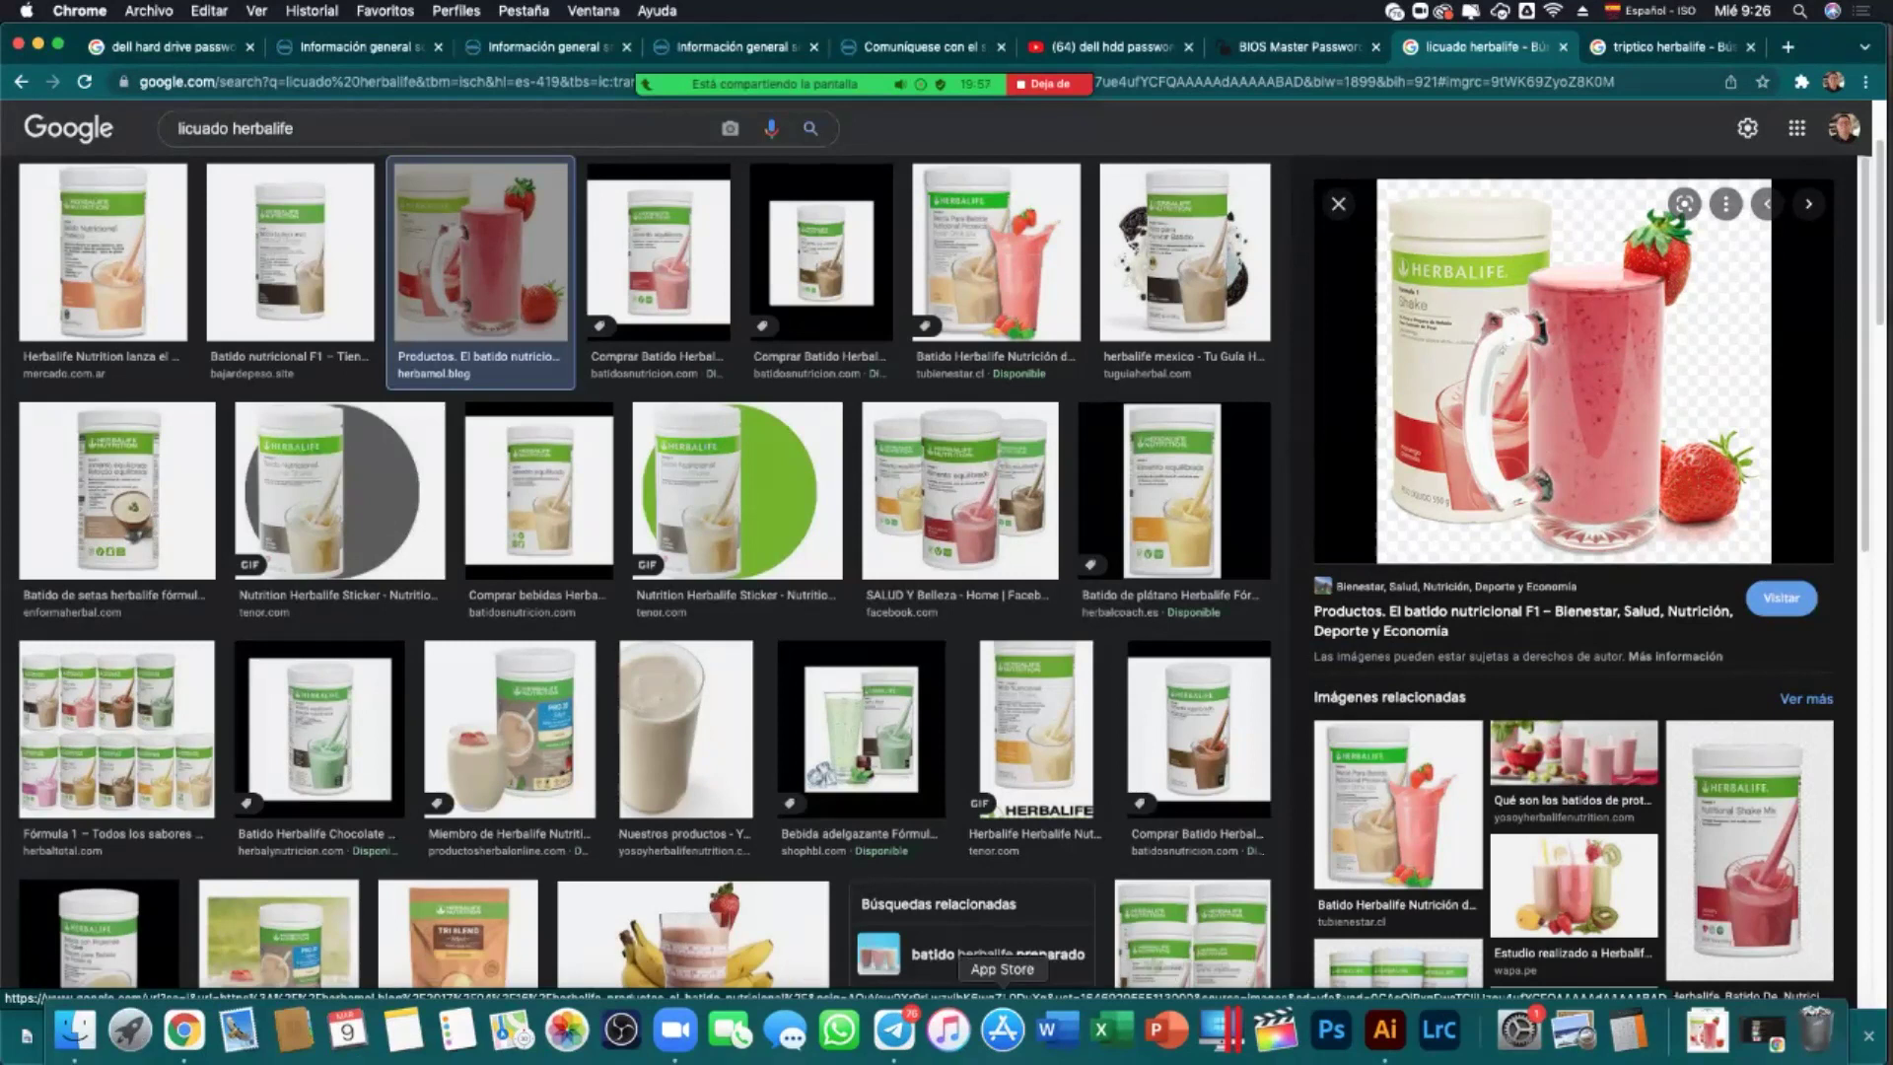
Place img_0456.png, scaled down, in the lower-right panel over the green waves.
{"action": "left_click", "coordinate": [1386, 1029]}
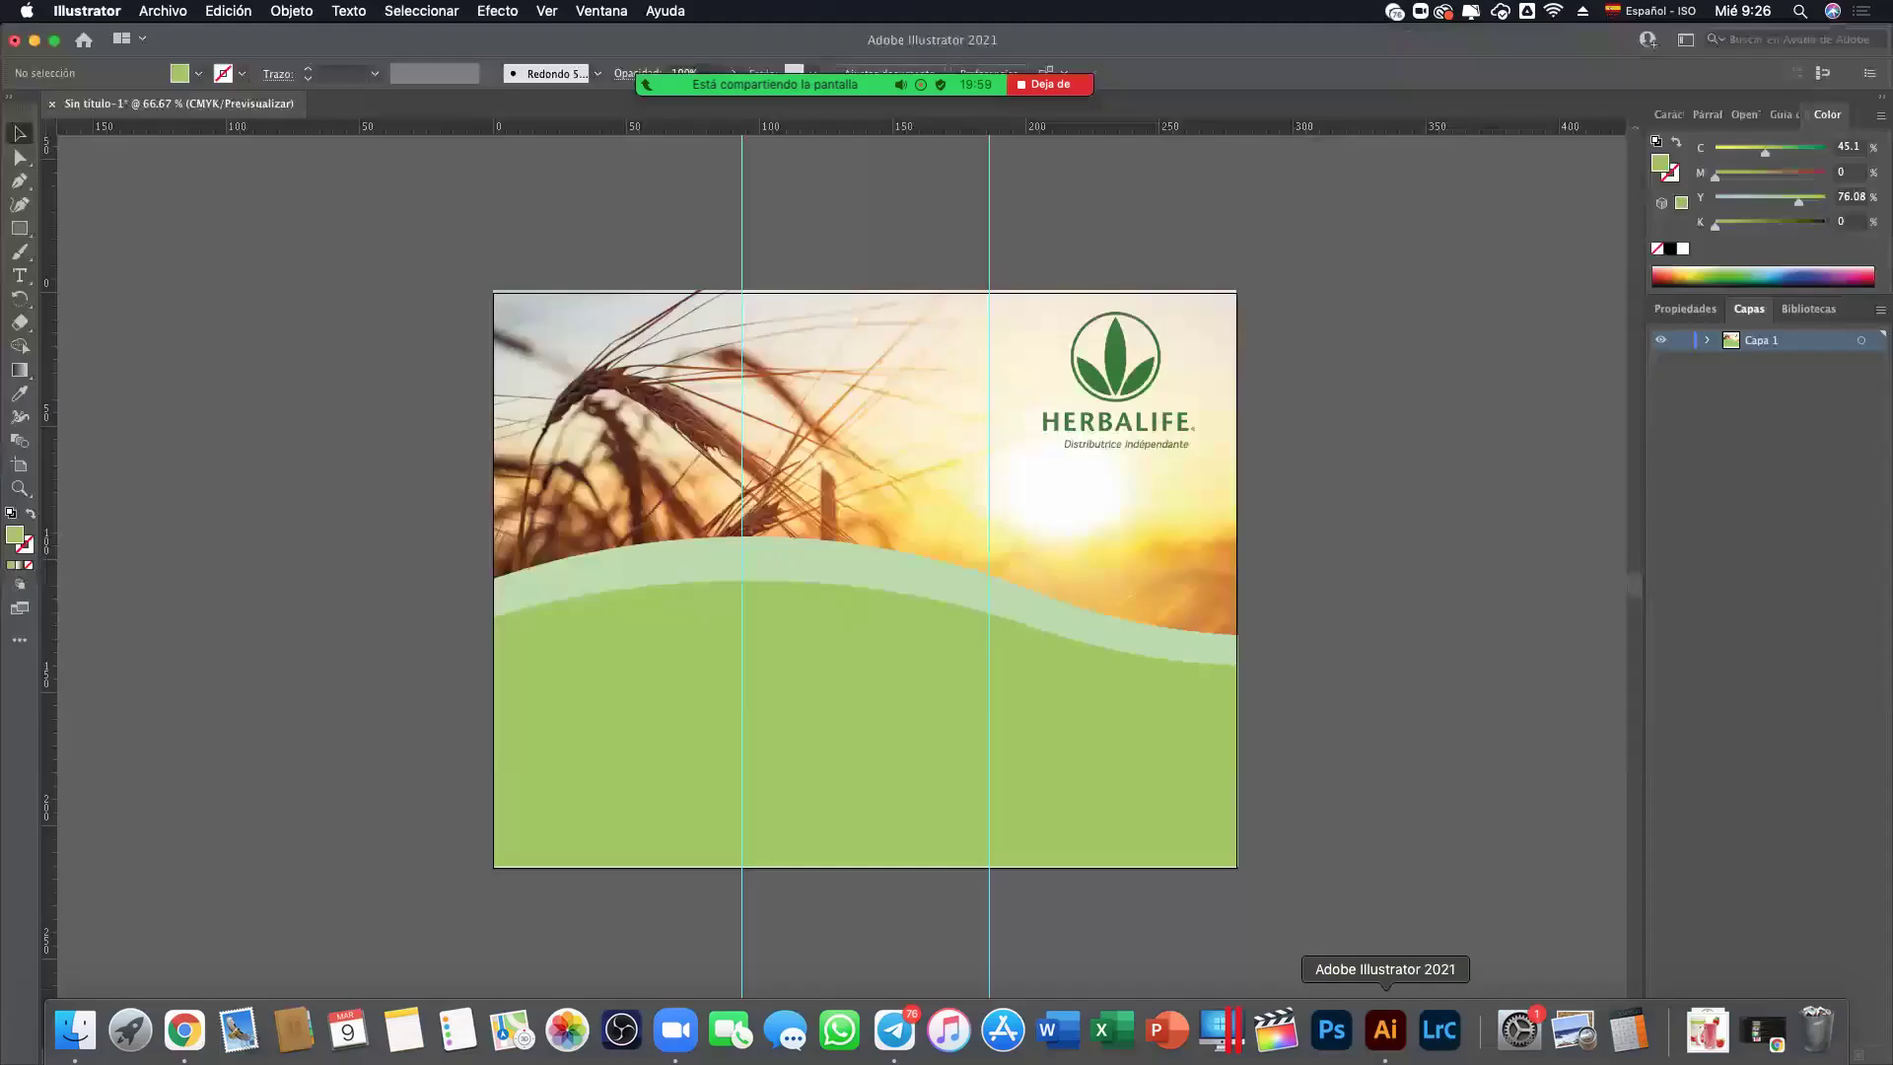
{"action": "left_click", "coordinate": [1709, 1030]}
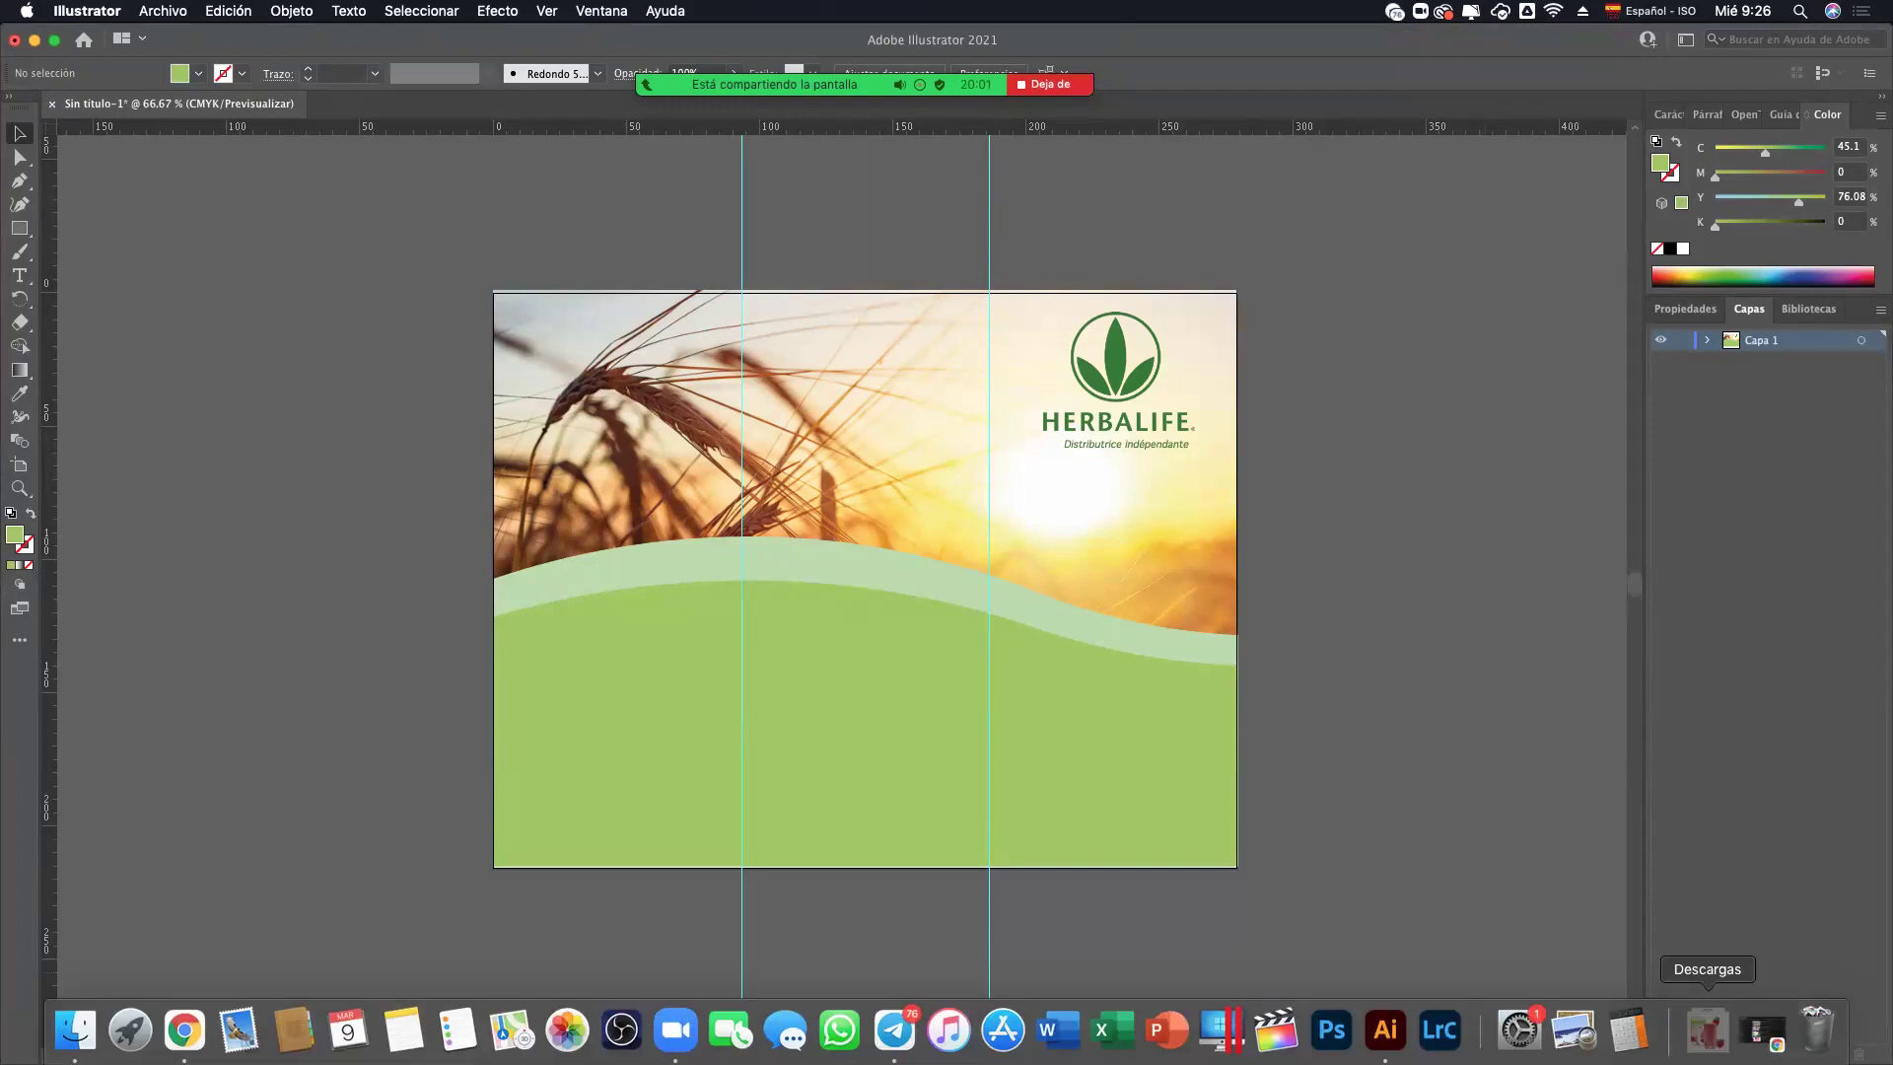
{"action": "left_click_drag", "start_coordinate": [1709, 955], "coordinate": [1189, 674]}
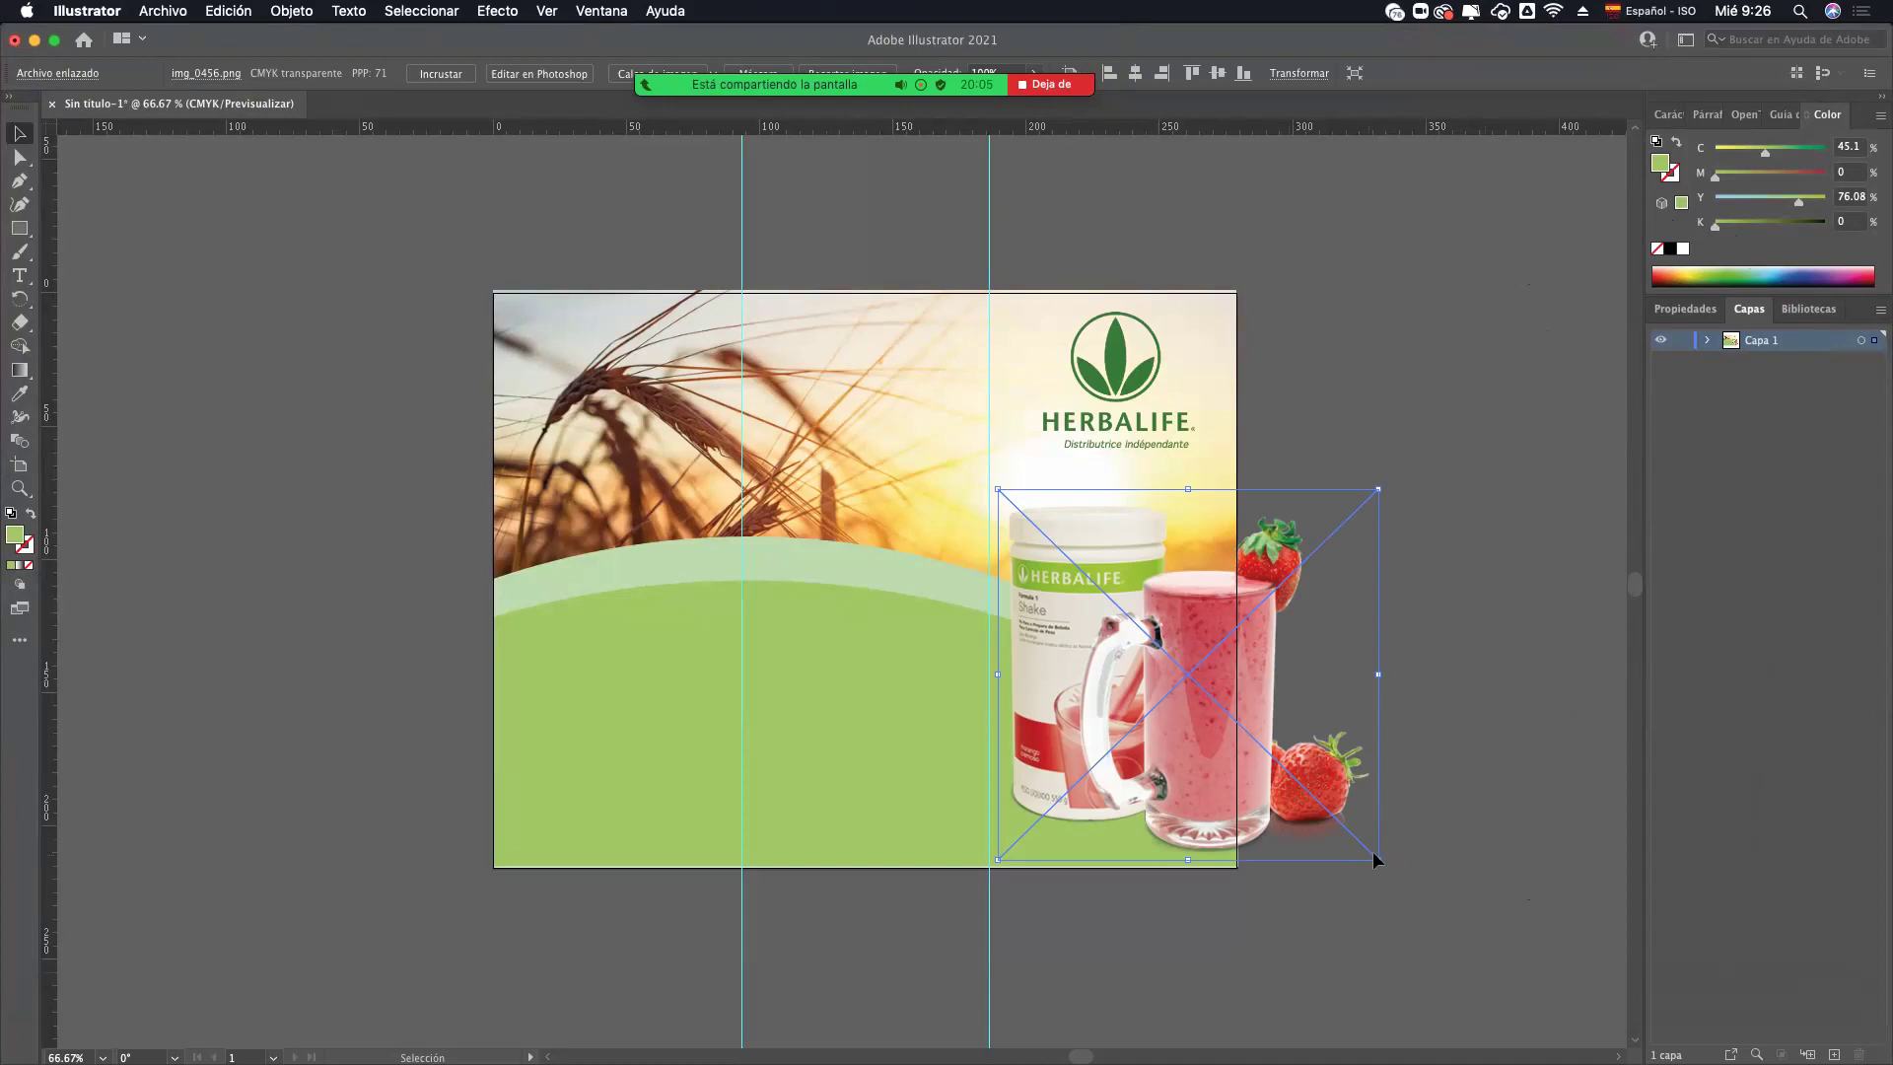
{"action": "left_click_drag", "start_coordinate": [1383, 857], "coordinate": [1331, 809]}
{"action": "mouse_move", "coordinate": [1241, 710]}
{"action": "left_mouse_down"}
{"action": "mouse_move", "coordinate": [1254, 737]}
{"action": "mouse_move", "coordinate": [1156, 679]}
{"action": "left_mouse_up"}
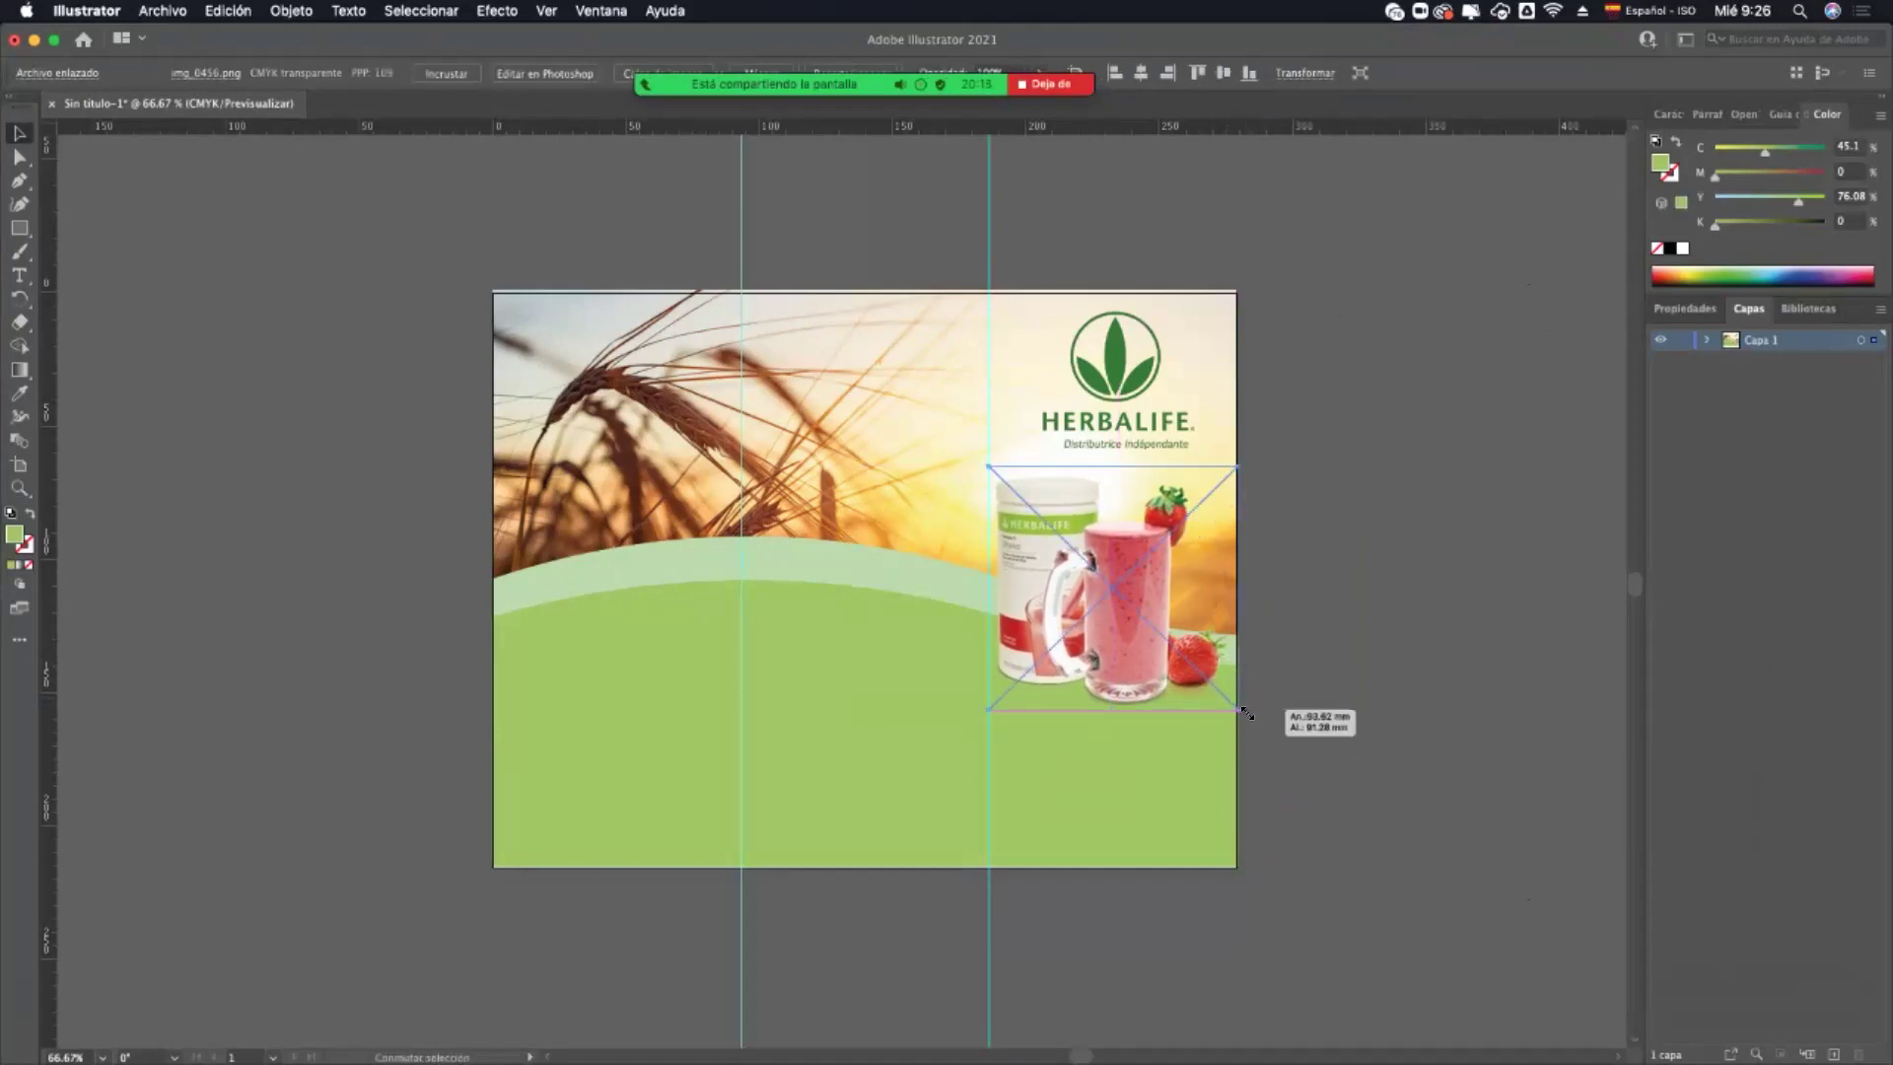
{"action": "left_click_drag", "start_coordinate": [1165, 677], "coordinate": [1169, 825]}
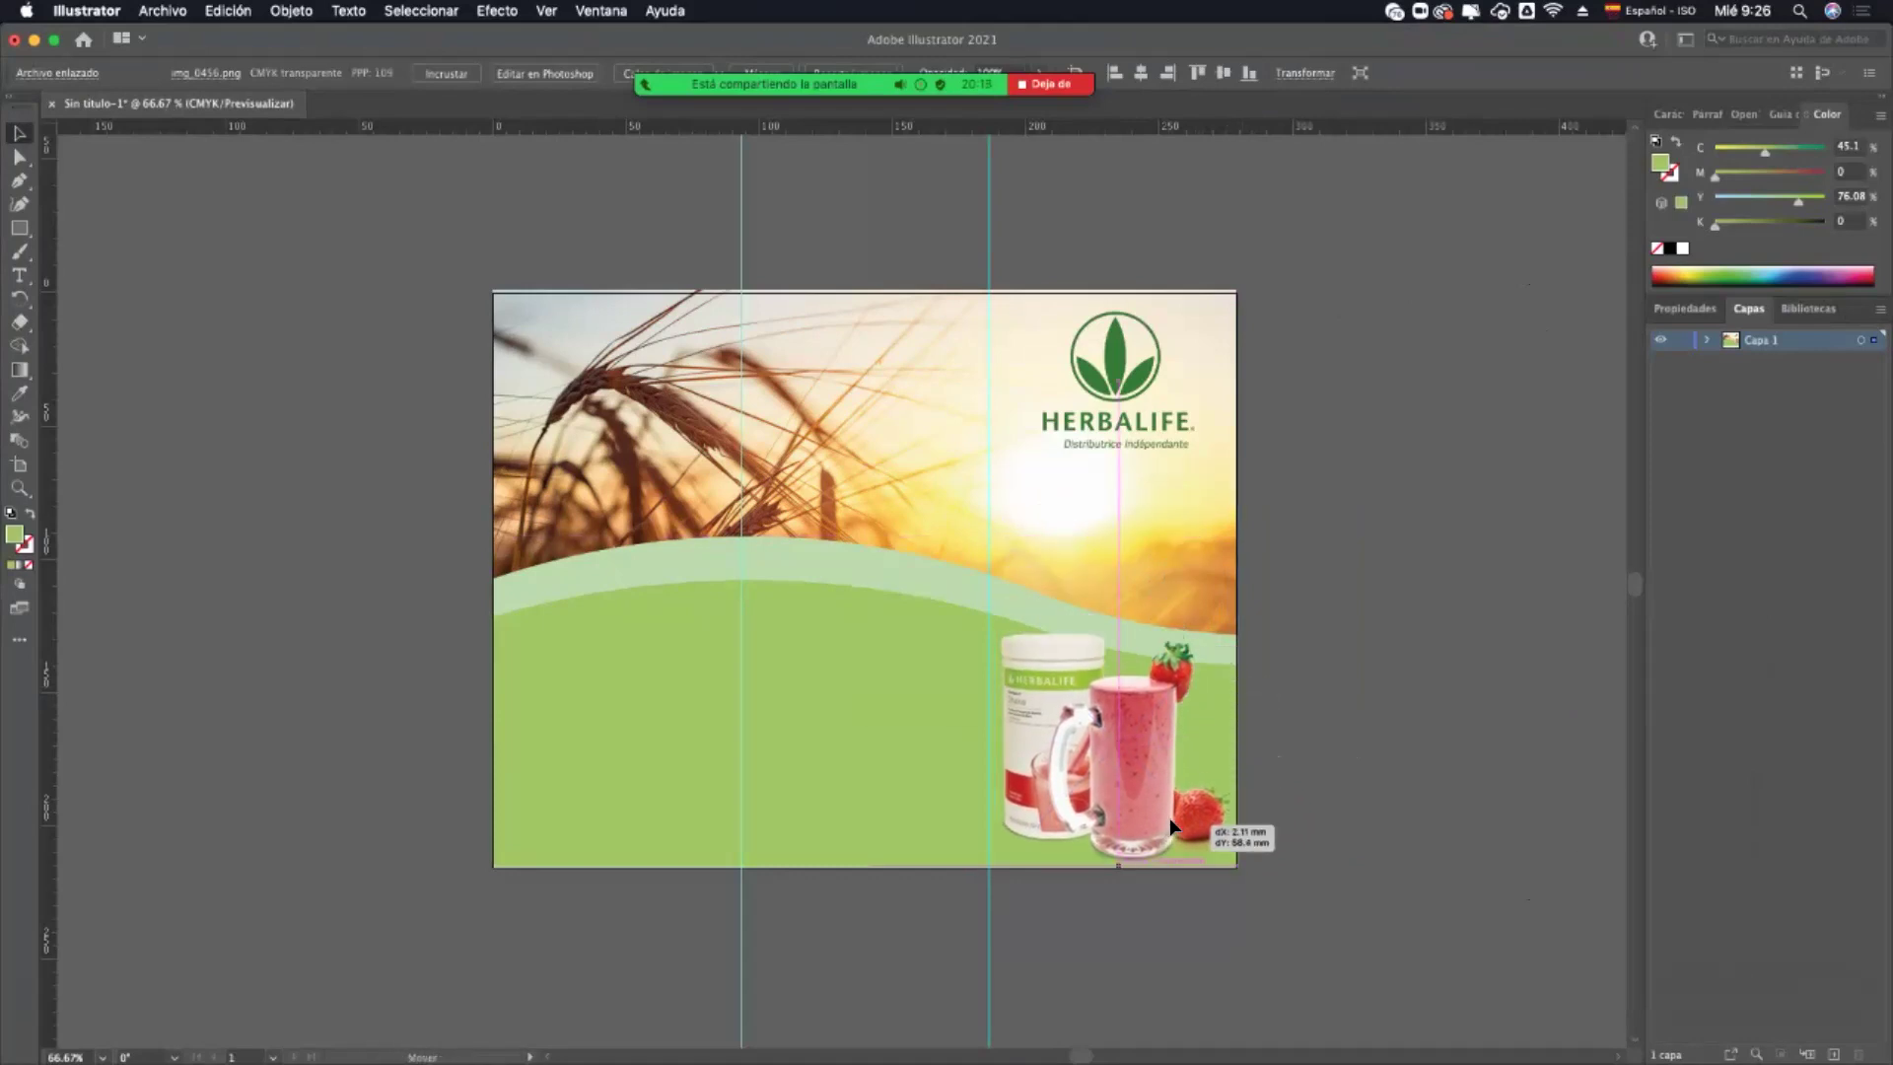
{"action": "left_click_drag", "start_coordinate": [1170, 818], "coordinate": [1124, 713]}
{"action": "left_click", "coordinate": [1351, 714]}
{"action": "left_click", "coordinate": [1375, 706]}
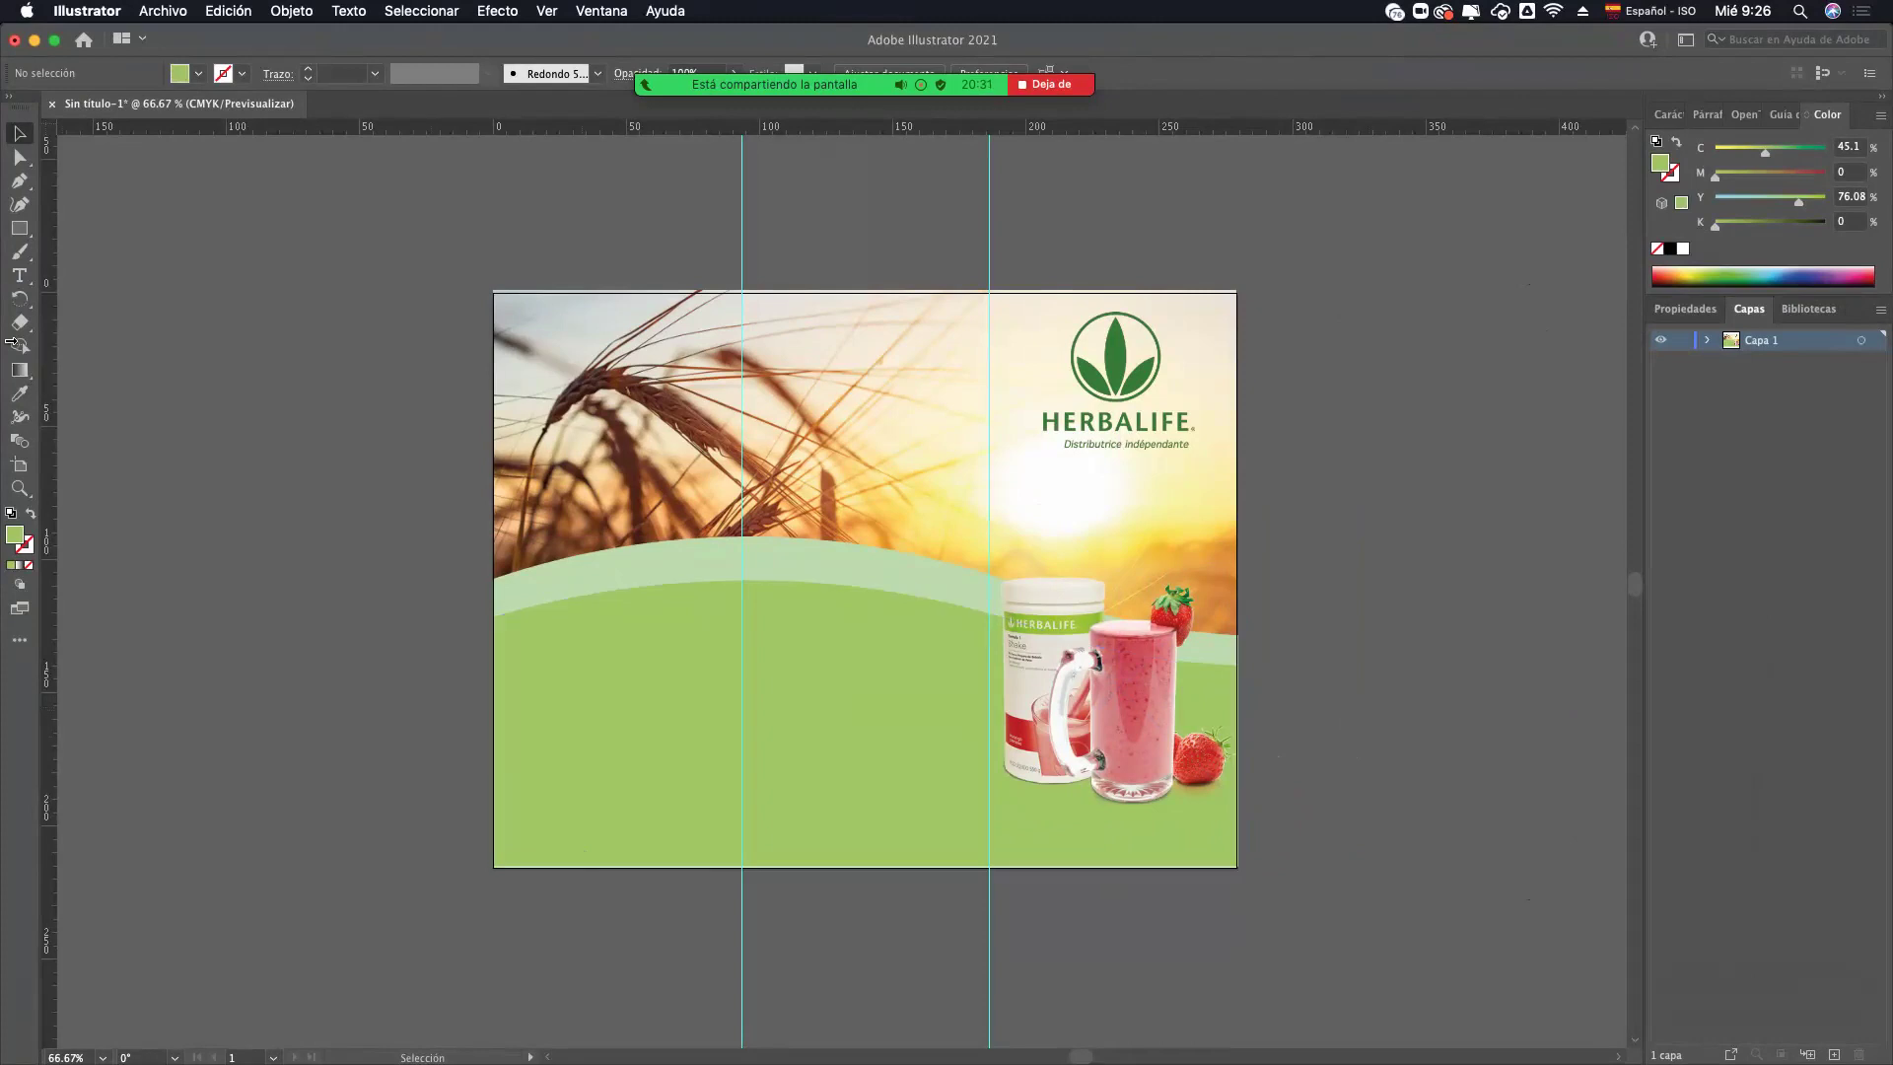
{"action": "left_click", "coordinate": [19, 233]}
{"action": "left_click_drag", "start_coordinate": [762, 608], "coordinate": [969, 831]}
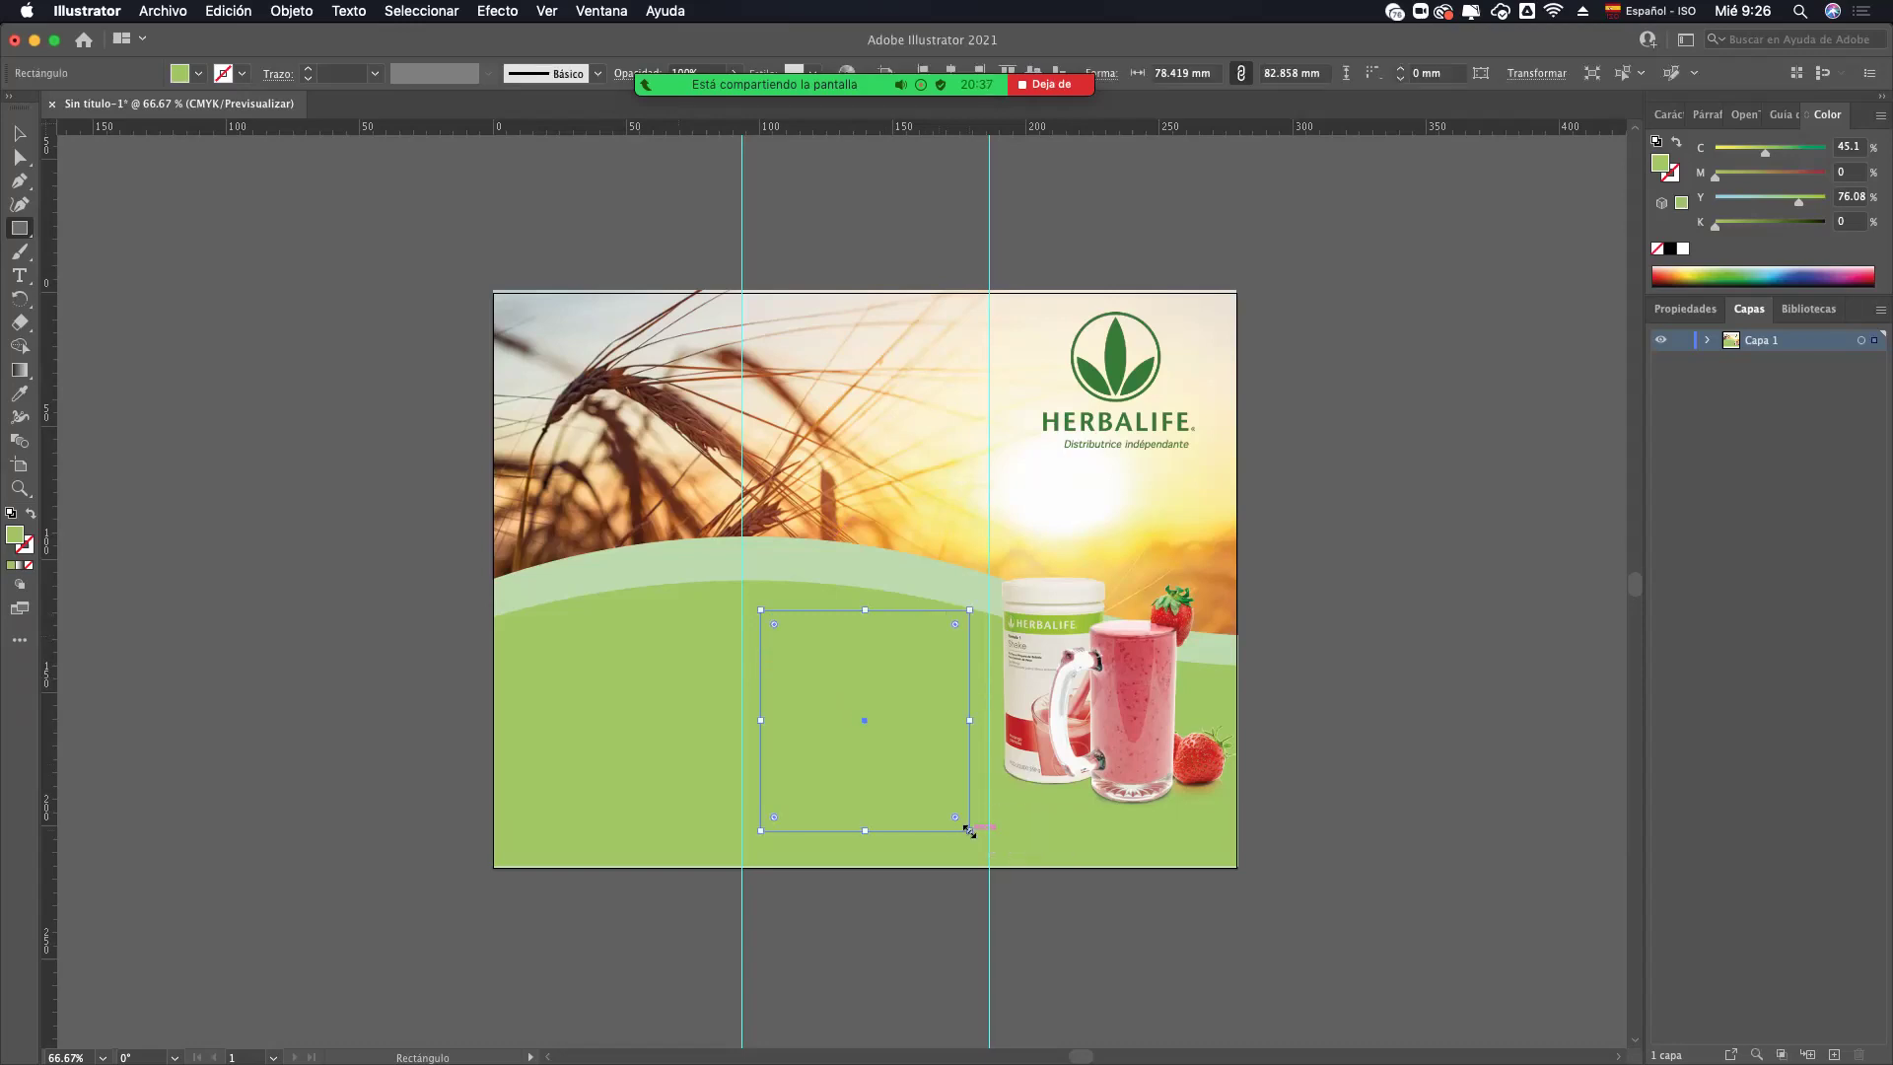
{"action": "key", "text": "o"}
{"action": "key", "text": "n"}
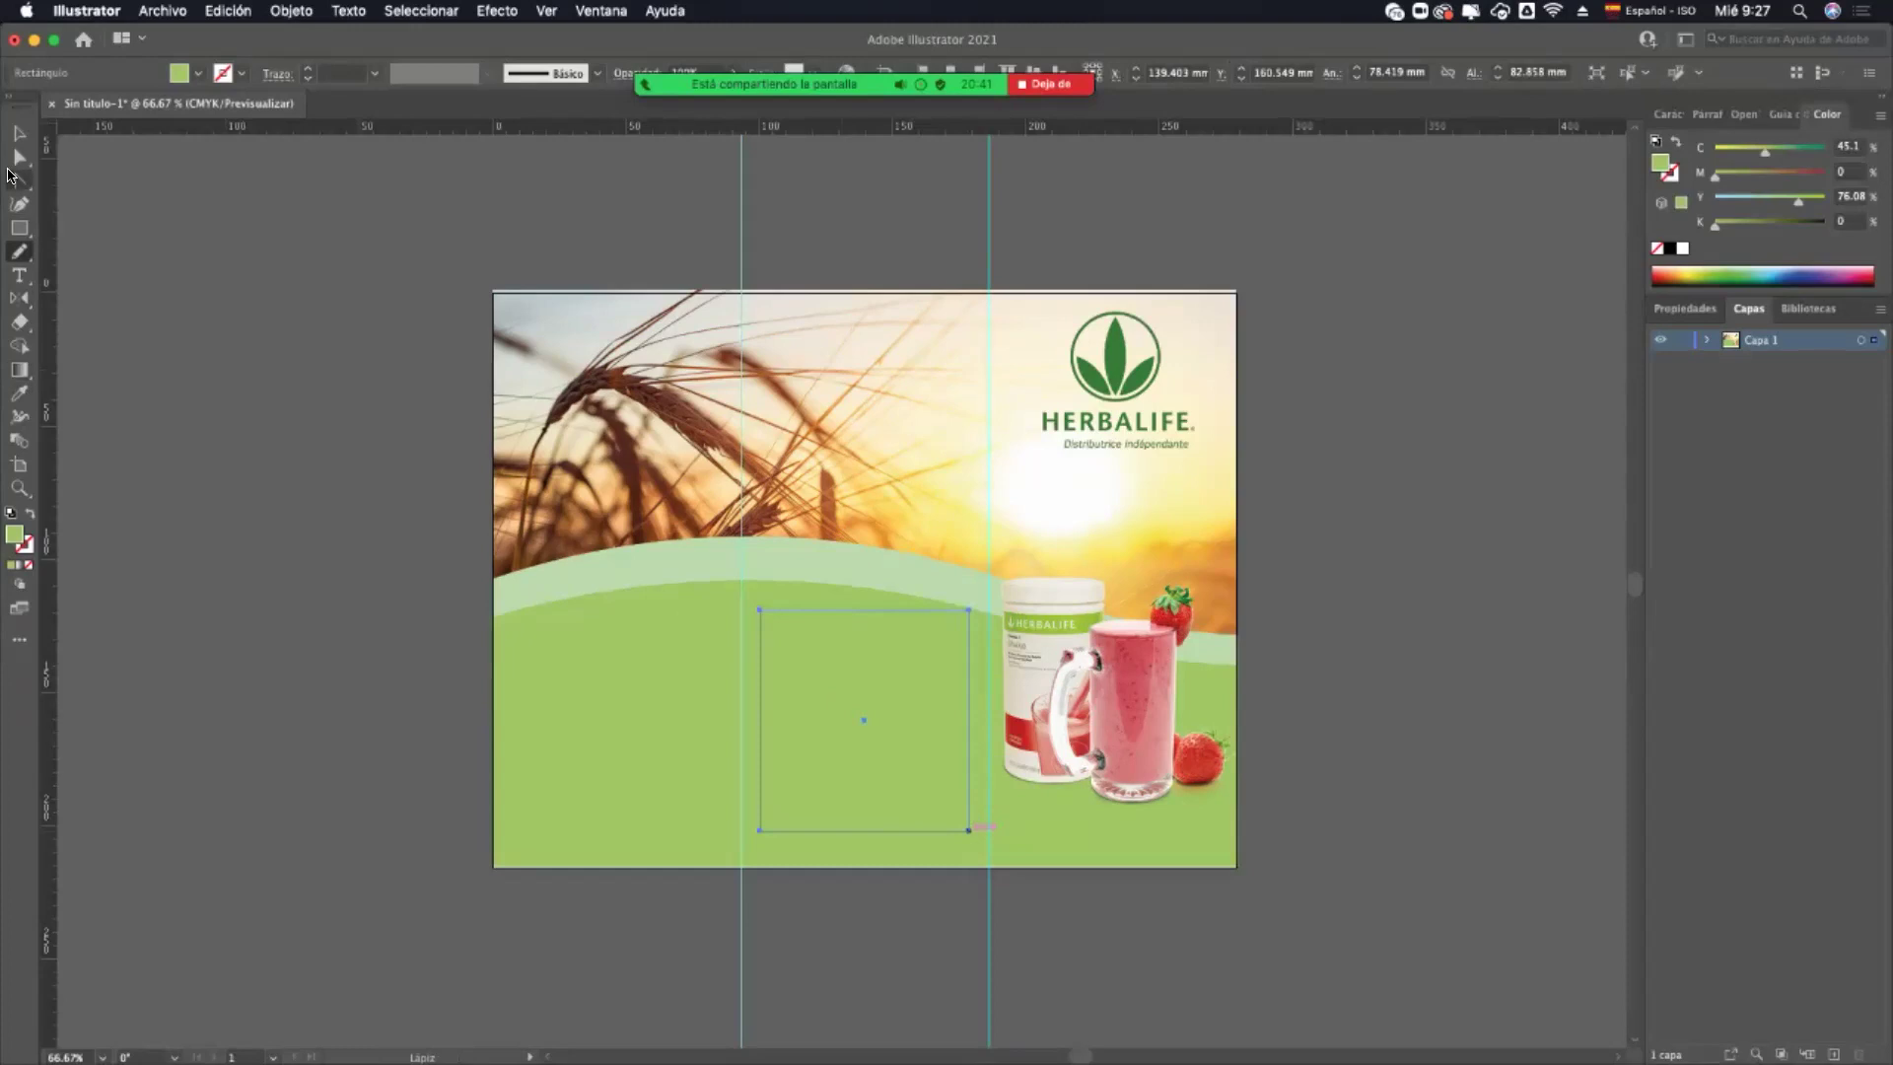
{"action": "left_click", "coordinate": [19, 132]}
{"action": "key", "text": "Delete"}
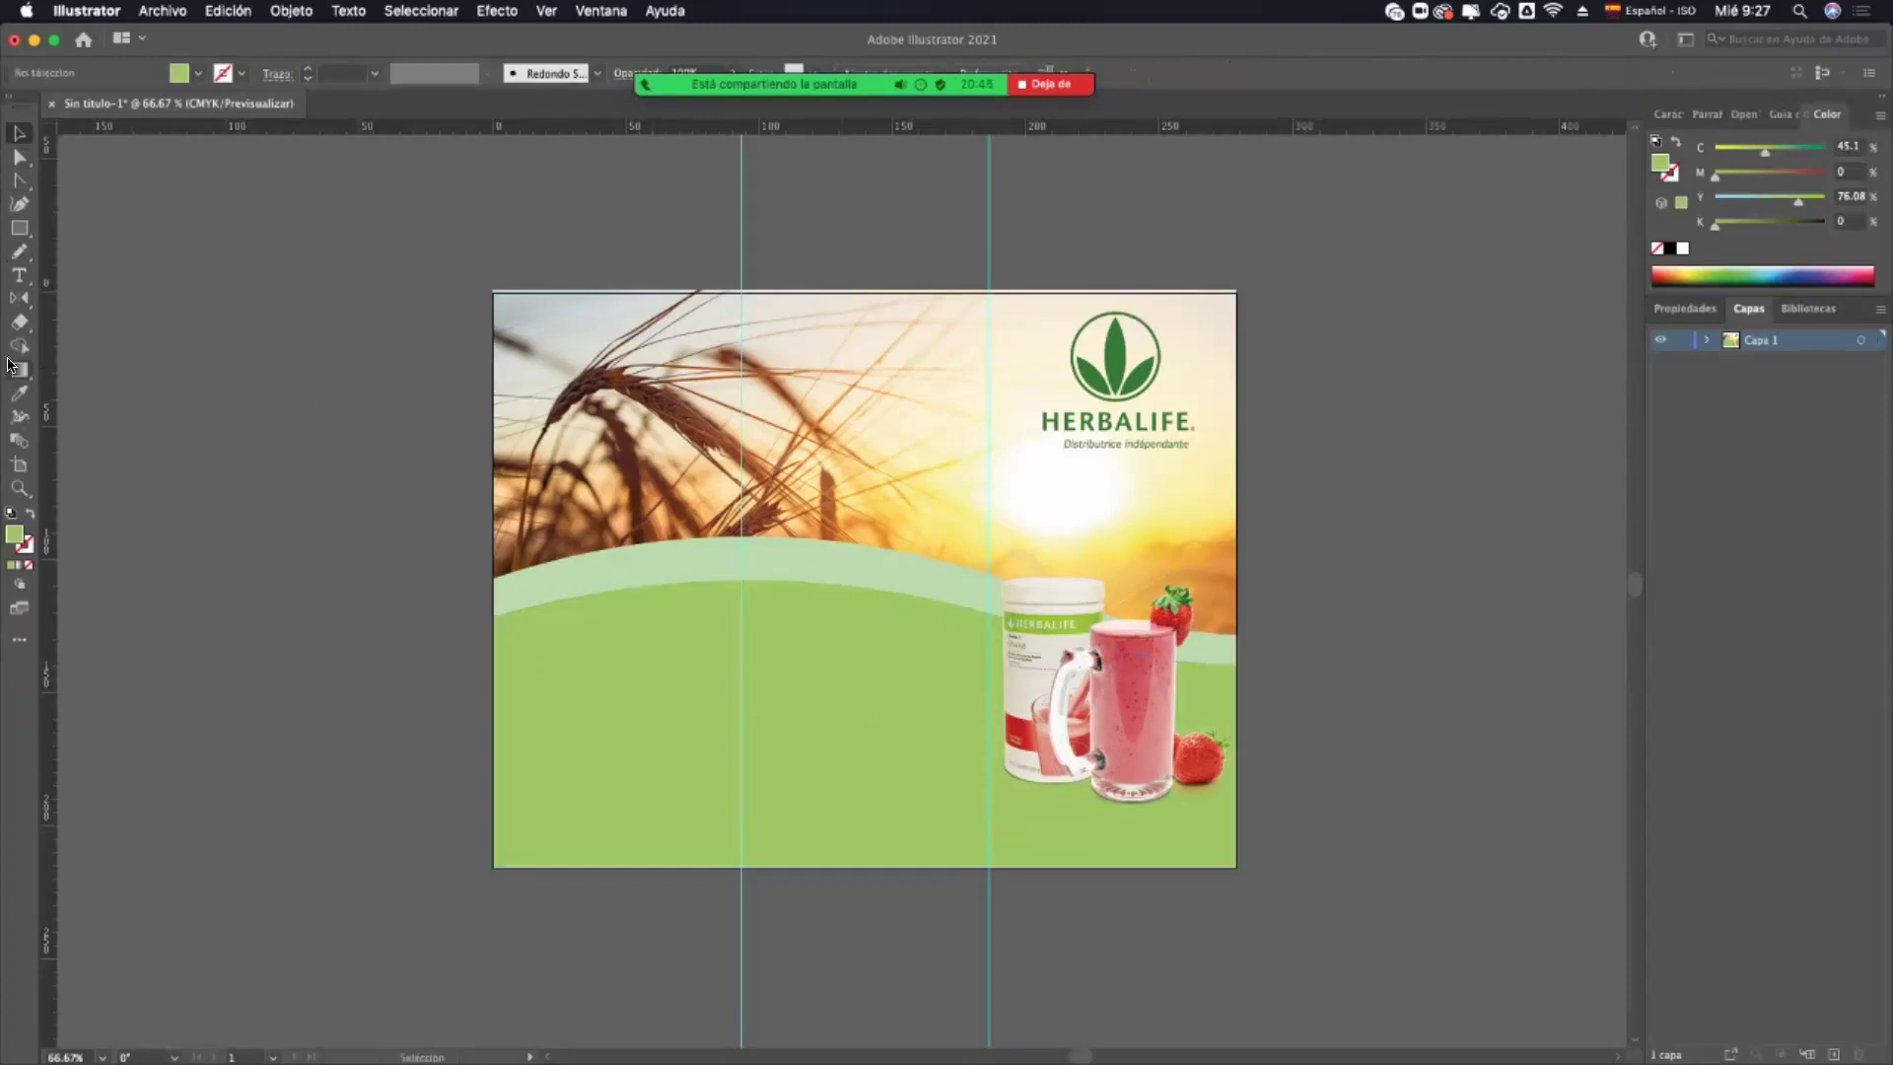
{"action": "left_click", "coordinate": [13, 279]}
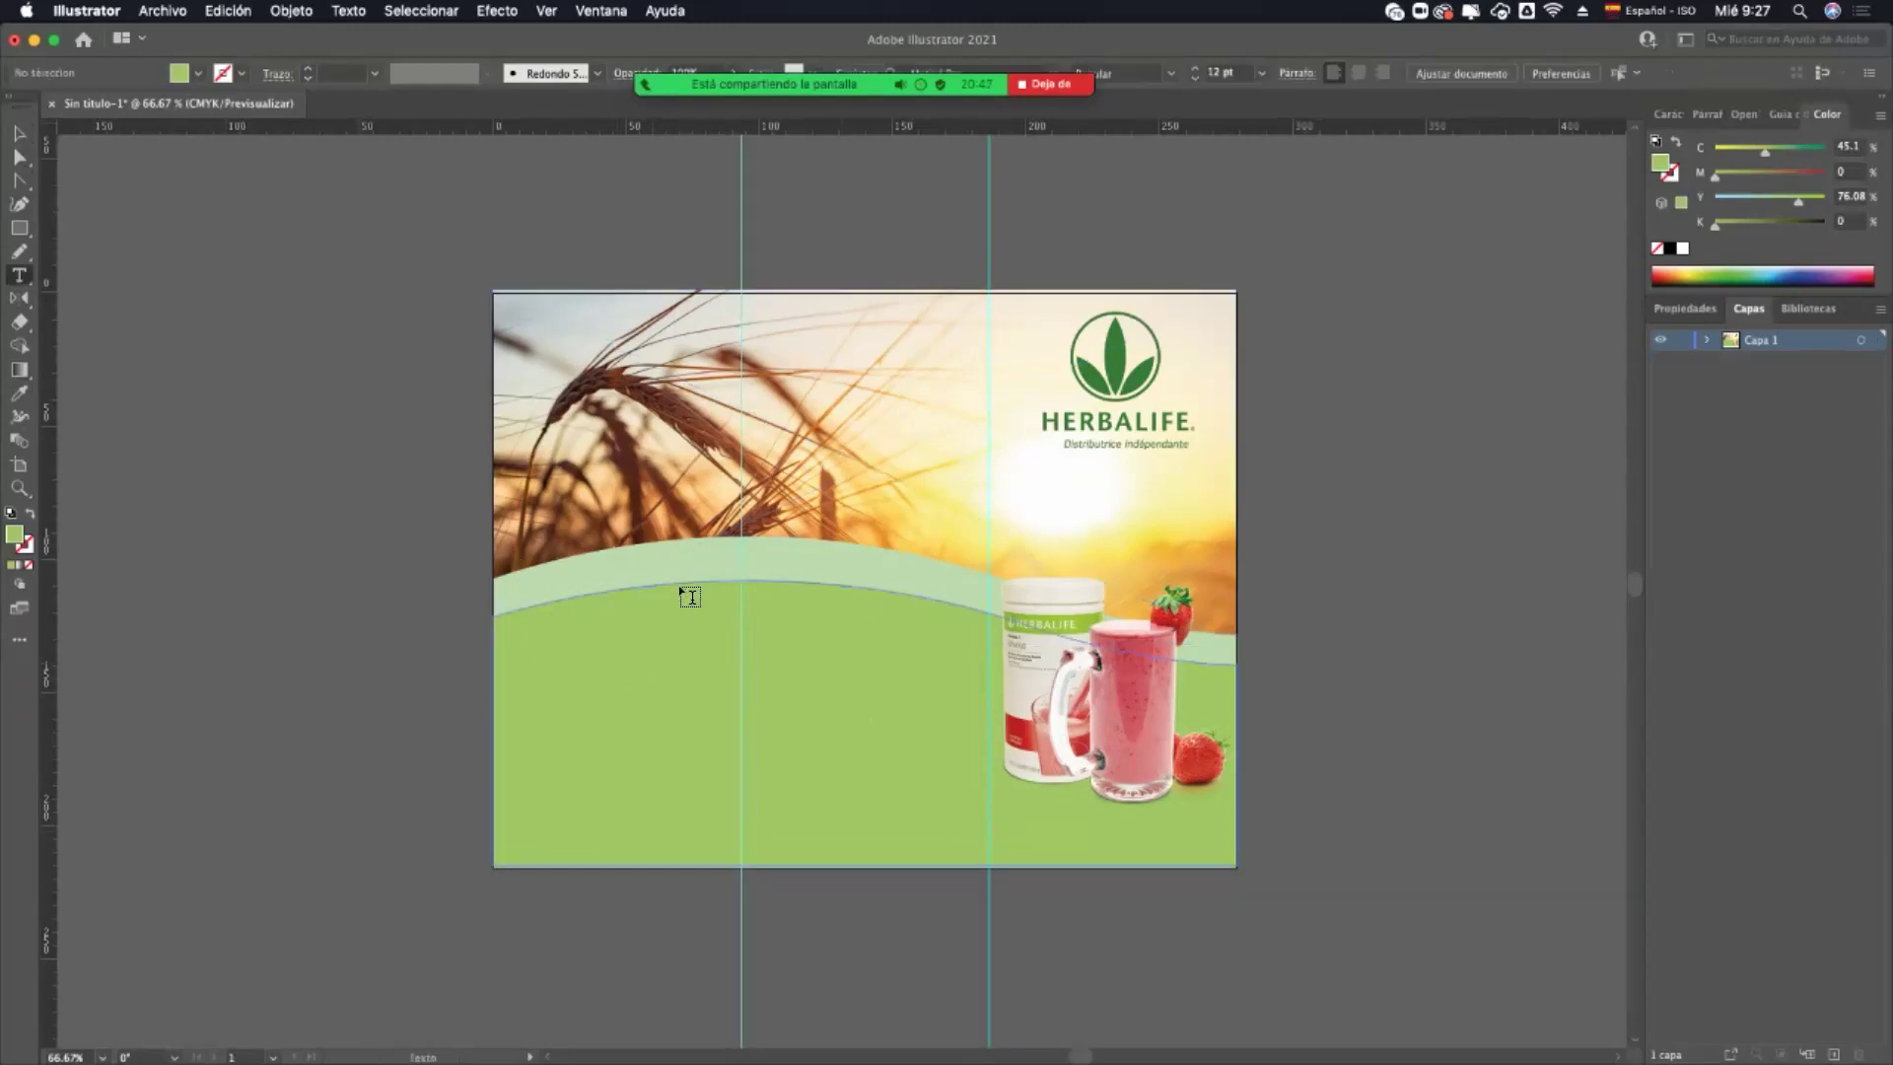
{"action": "left_click", "coordinate": [19, 132]}
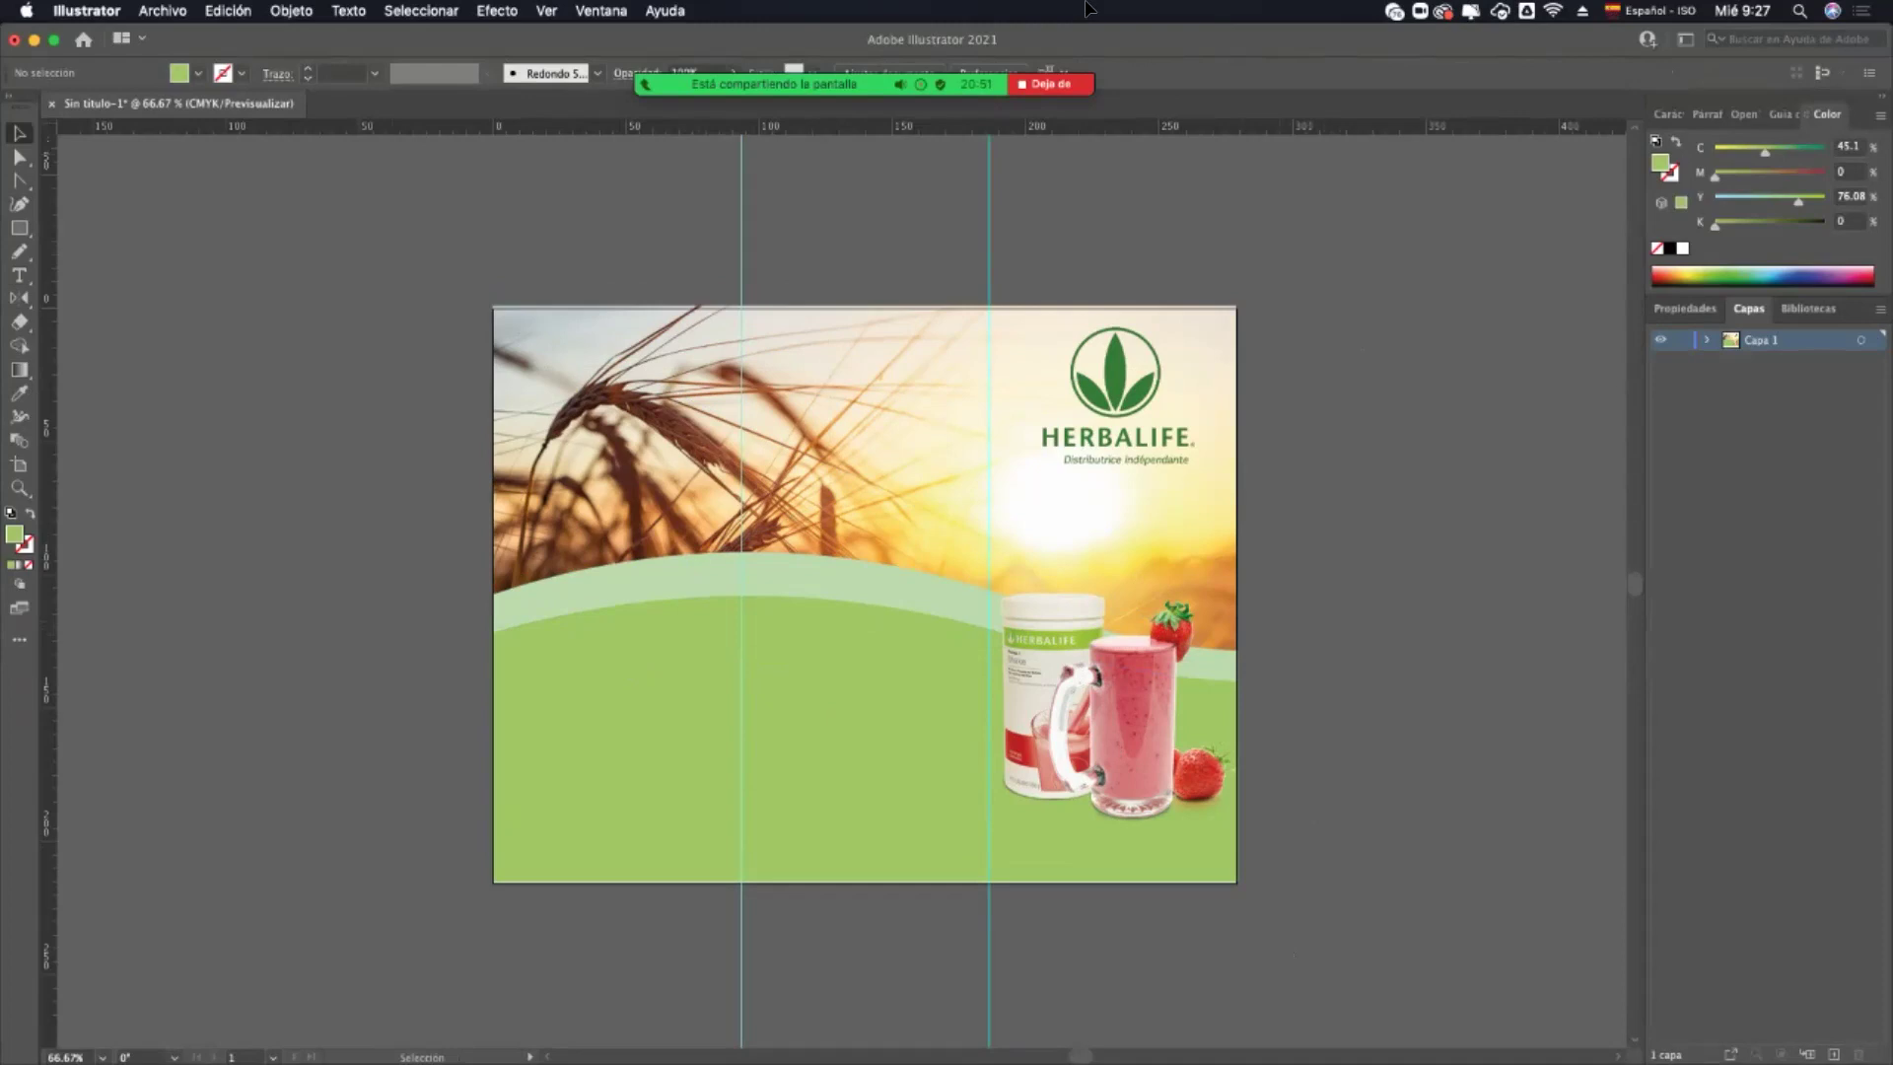
{"action": "scroll", "coordinate": [955, 253], "scroll_direction": "up", "scroll_amount": 3}
{"action": "left_click", "coordinate": [947, 404]}
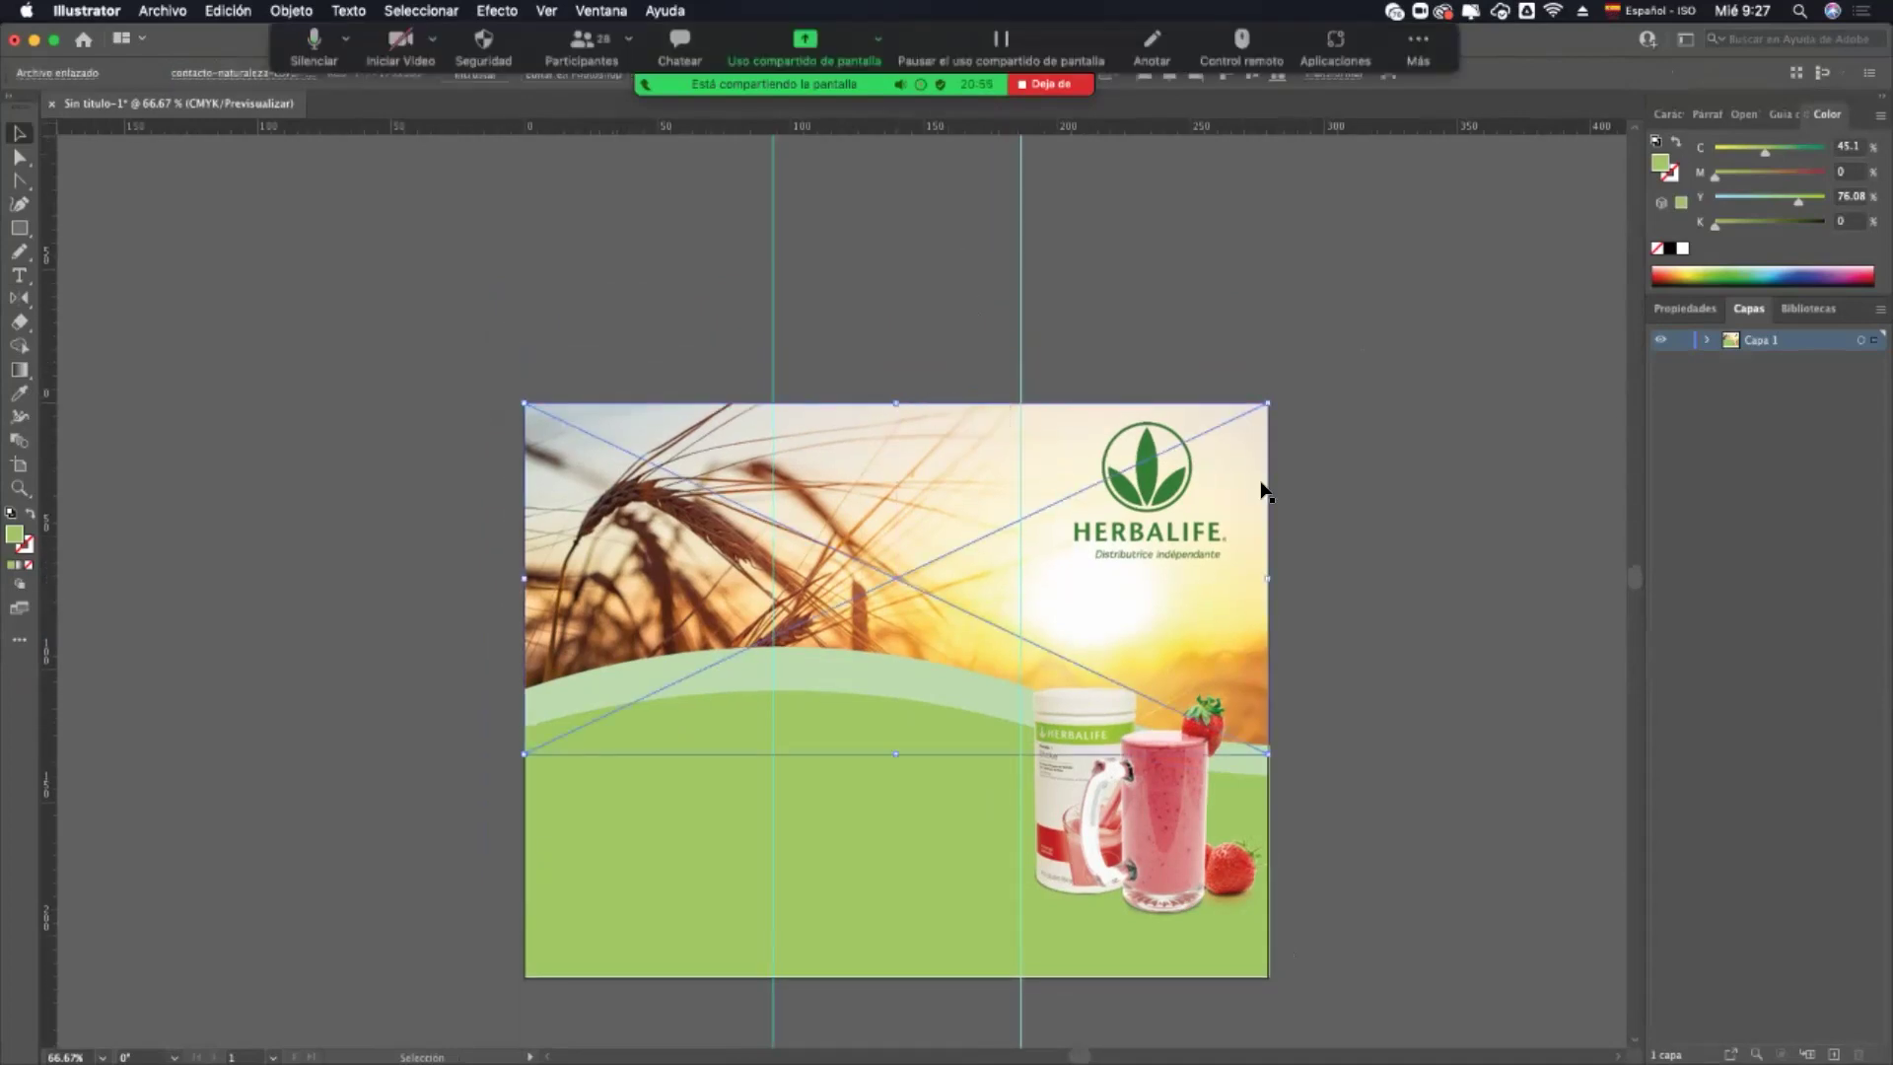
{"action": "left_click", "coordinate": [1295, 472]}
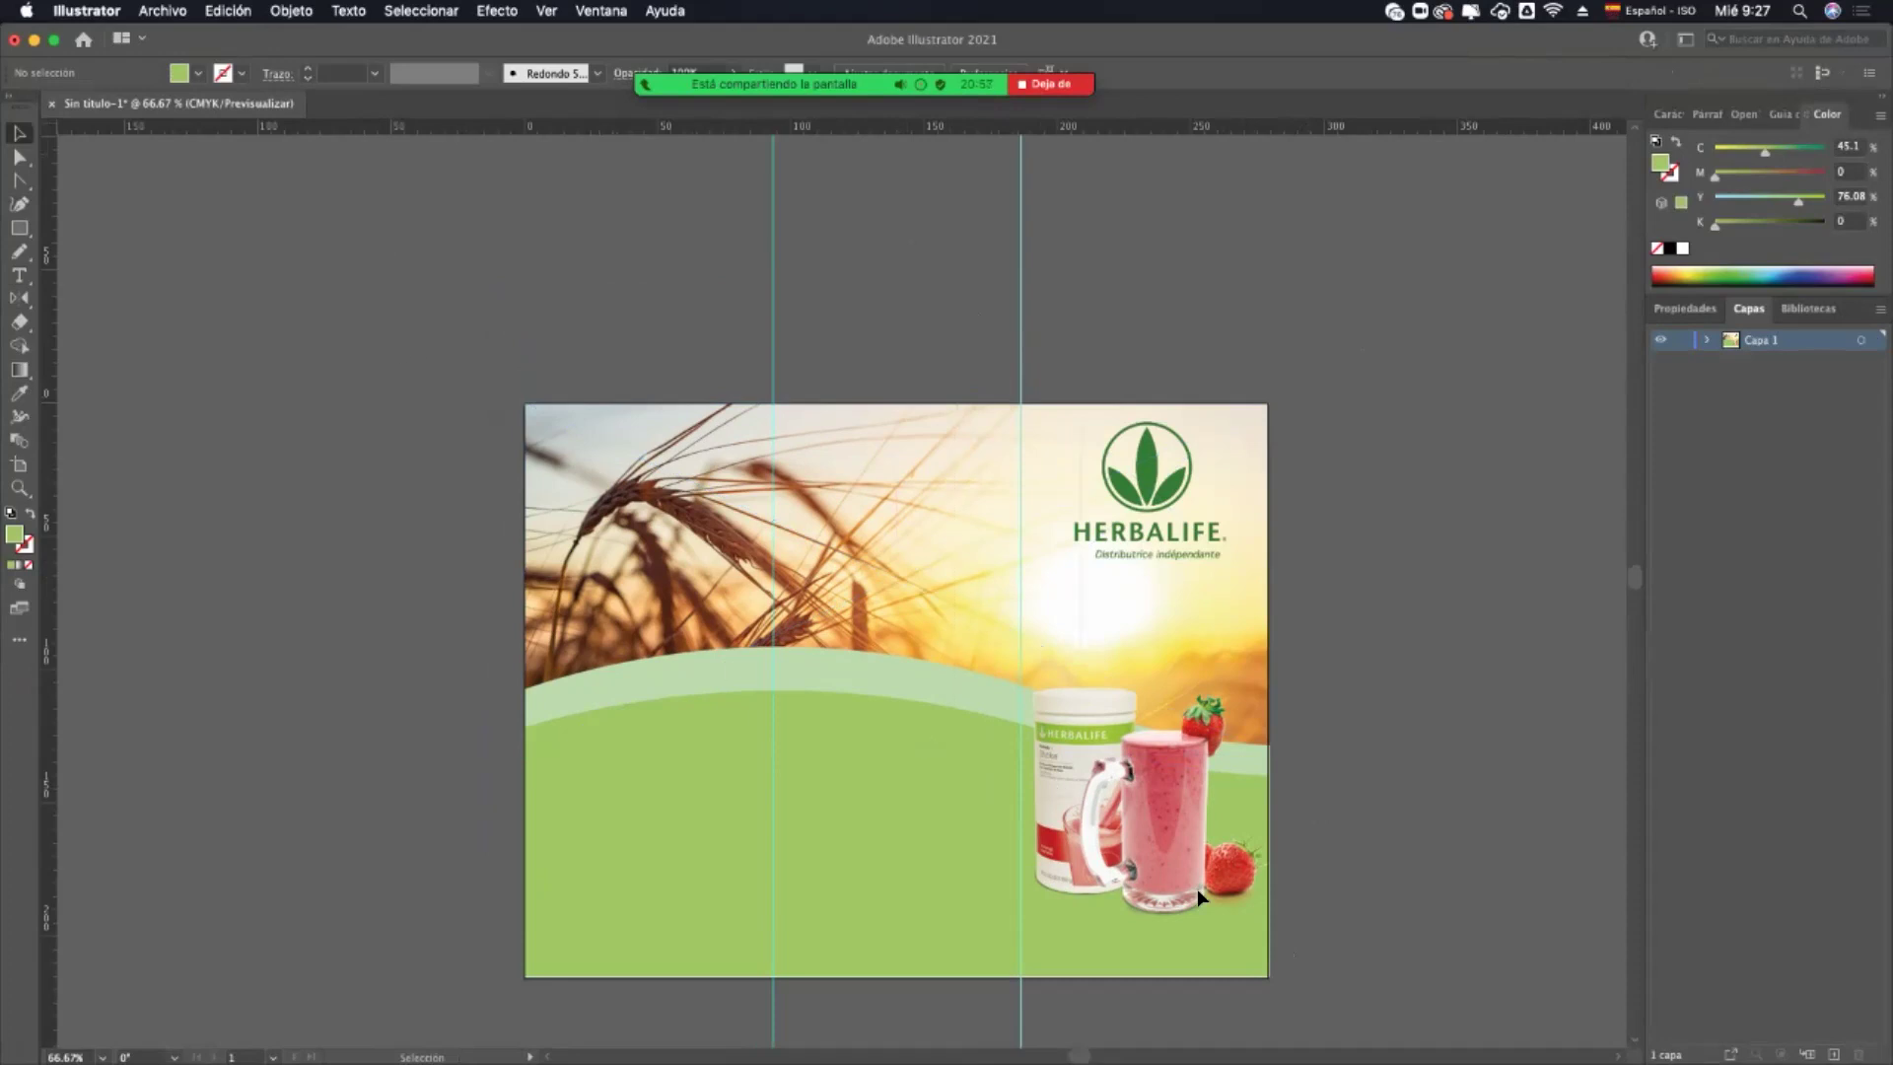
{"action": "key", "text": "super+a"}
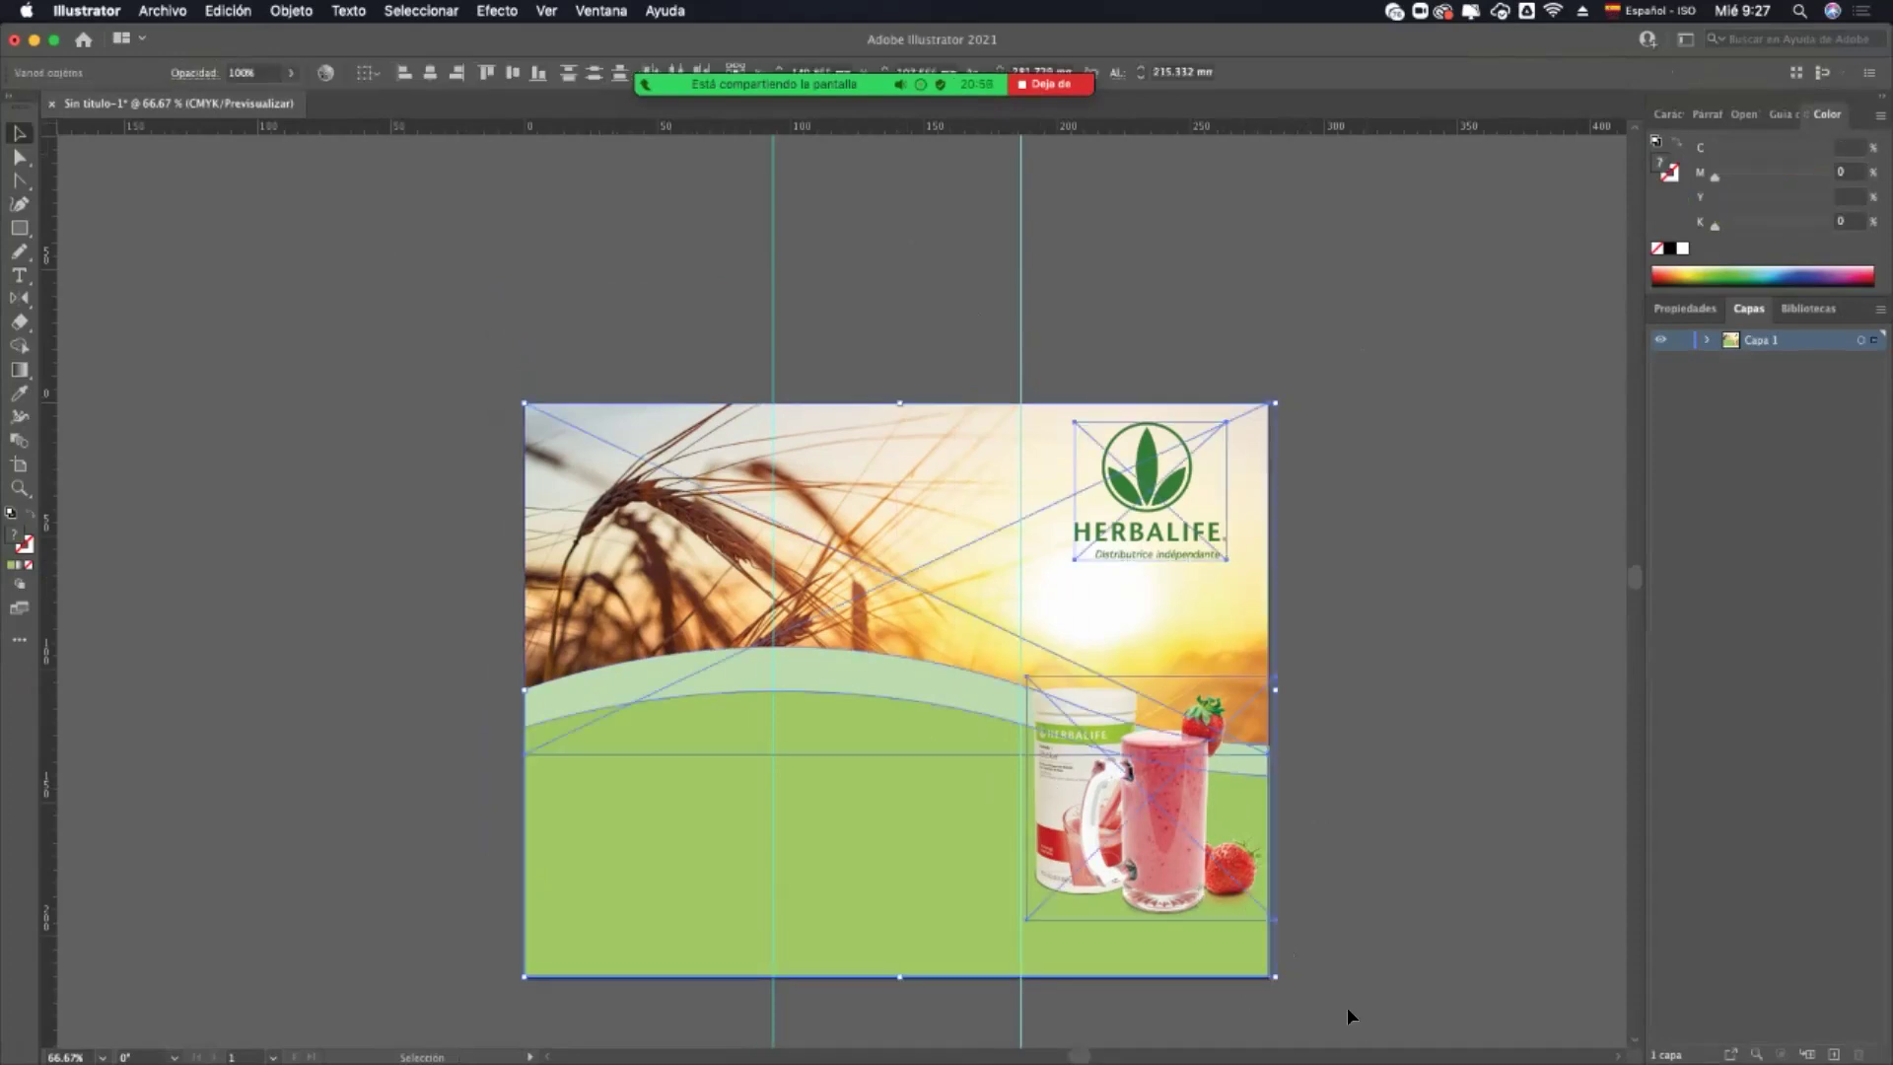
{"action": "key", "text": "super+shift+a"}
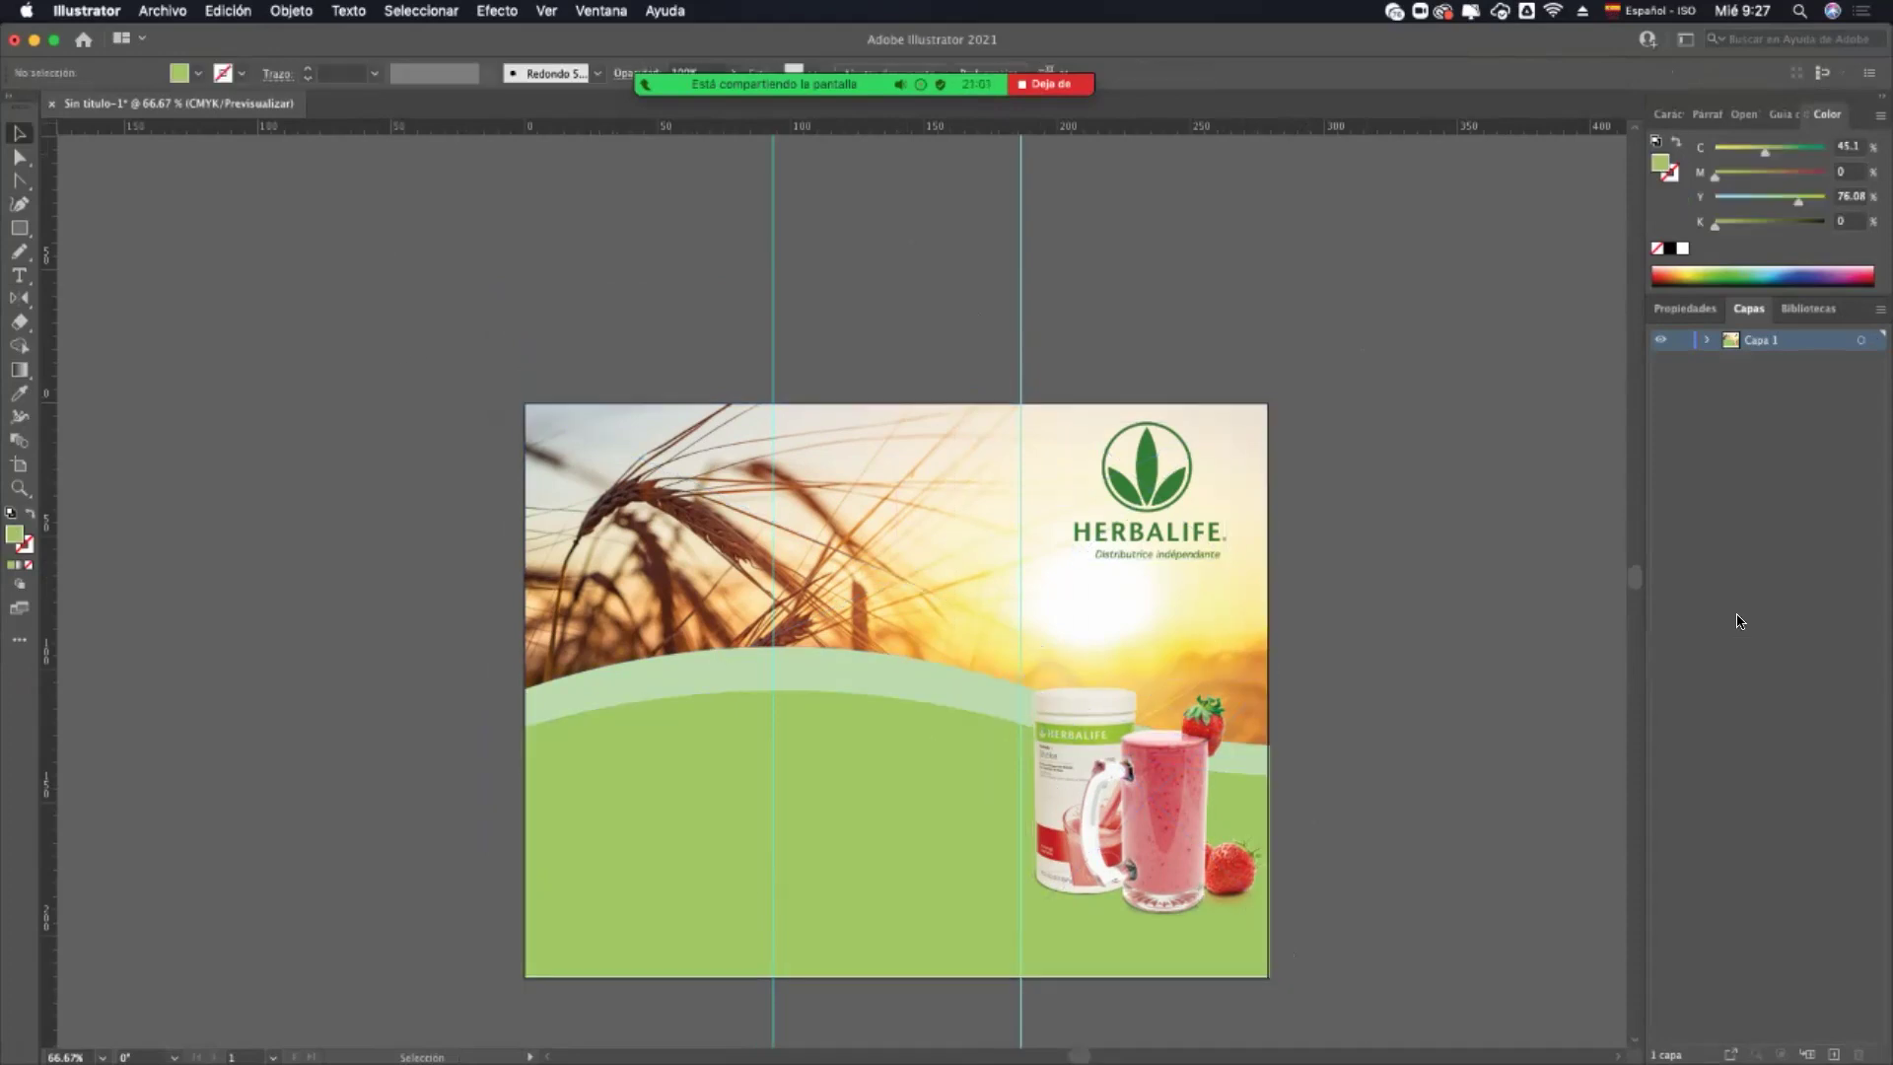
Draw a text frame on the middle panel's green area, clear the placeholder and type 'a'.
{"action": "left_click", "coordinate": [19, 277]}
{"action": "left_click_drag", "start_coordinate": [813, 726], "coordinate": [993, 782]}
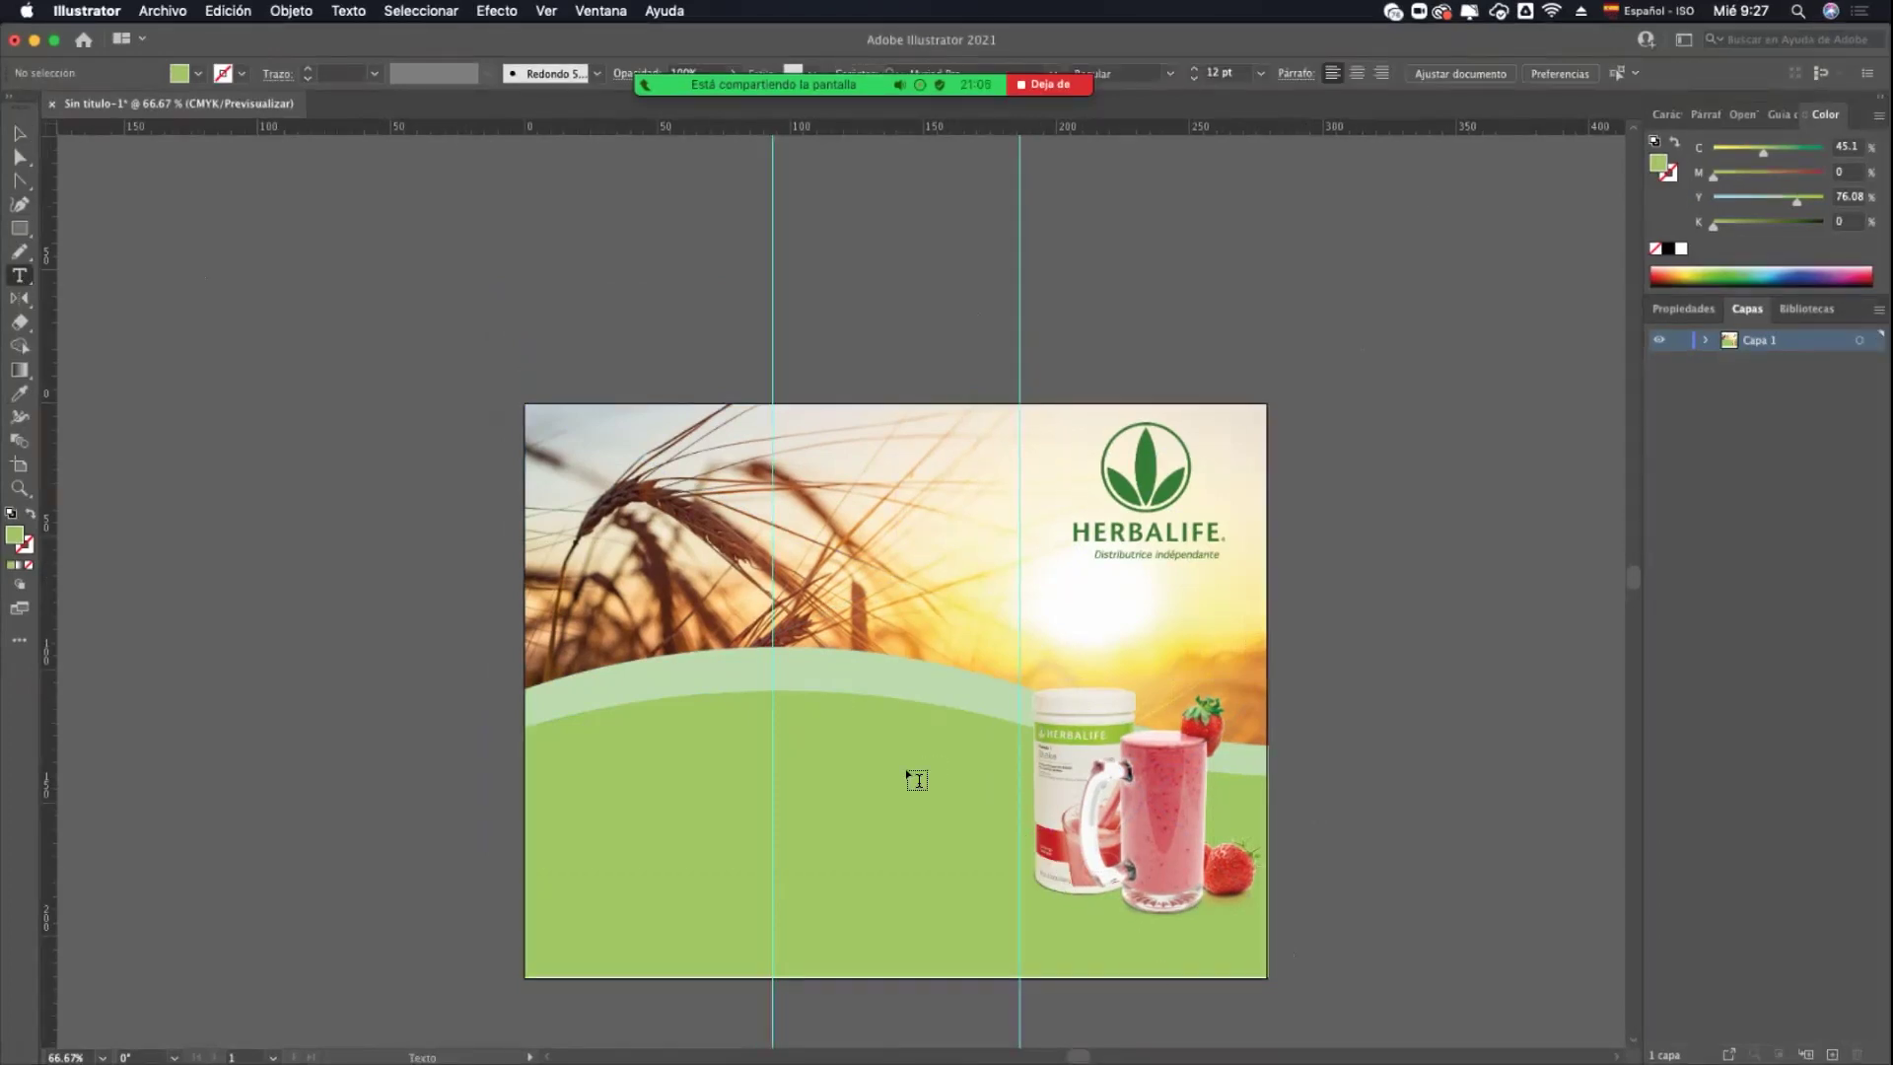
{"action": "key", "text": "BackSpace"}
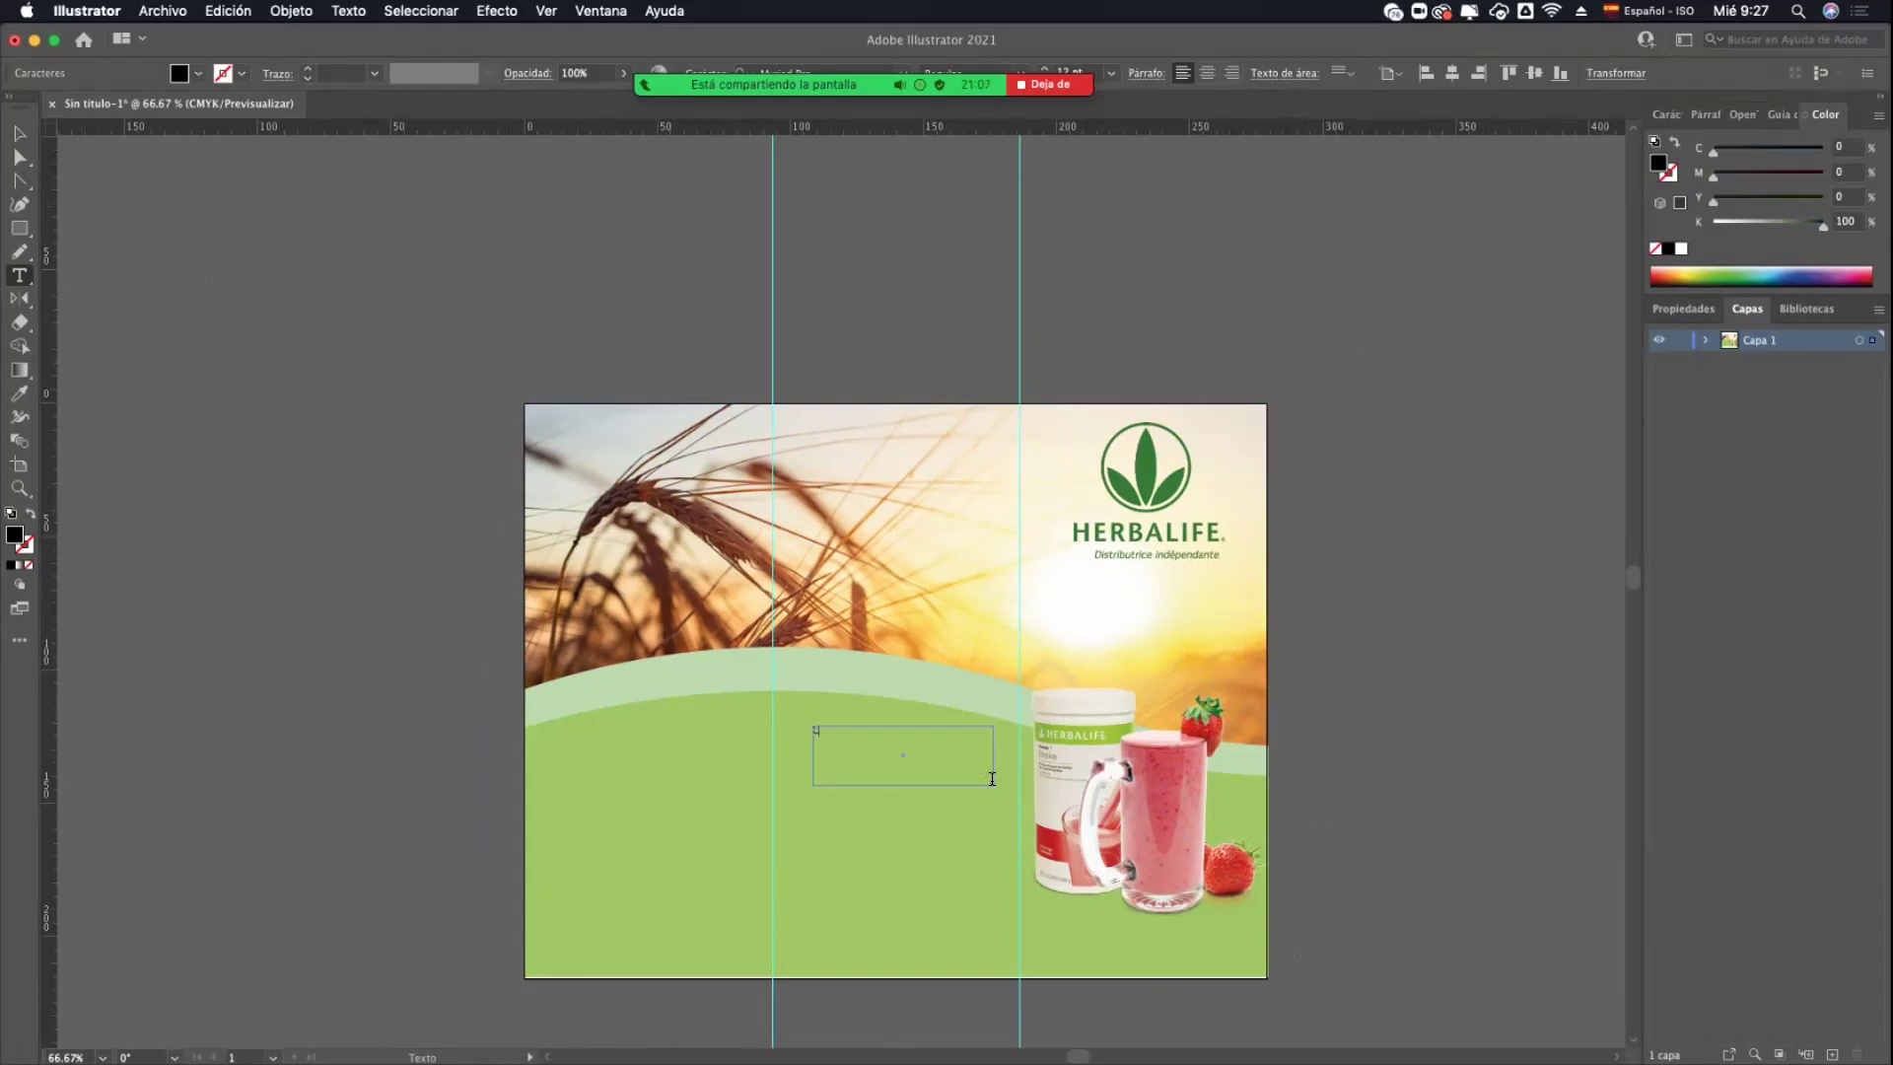
{"action": "type", "text": "Conta"}
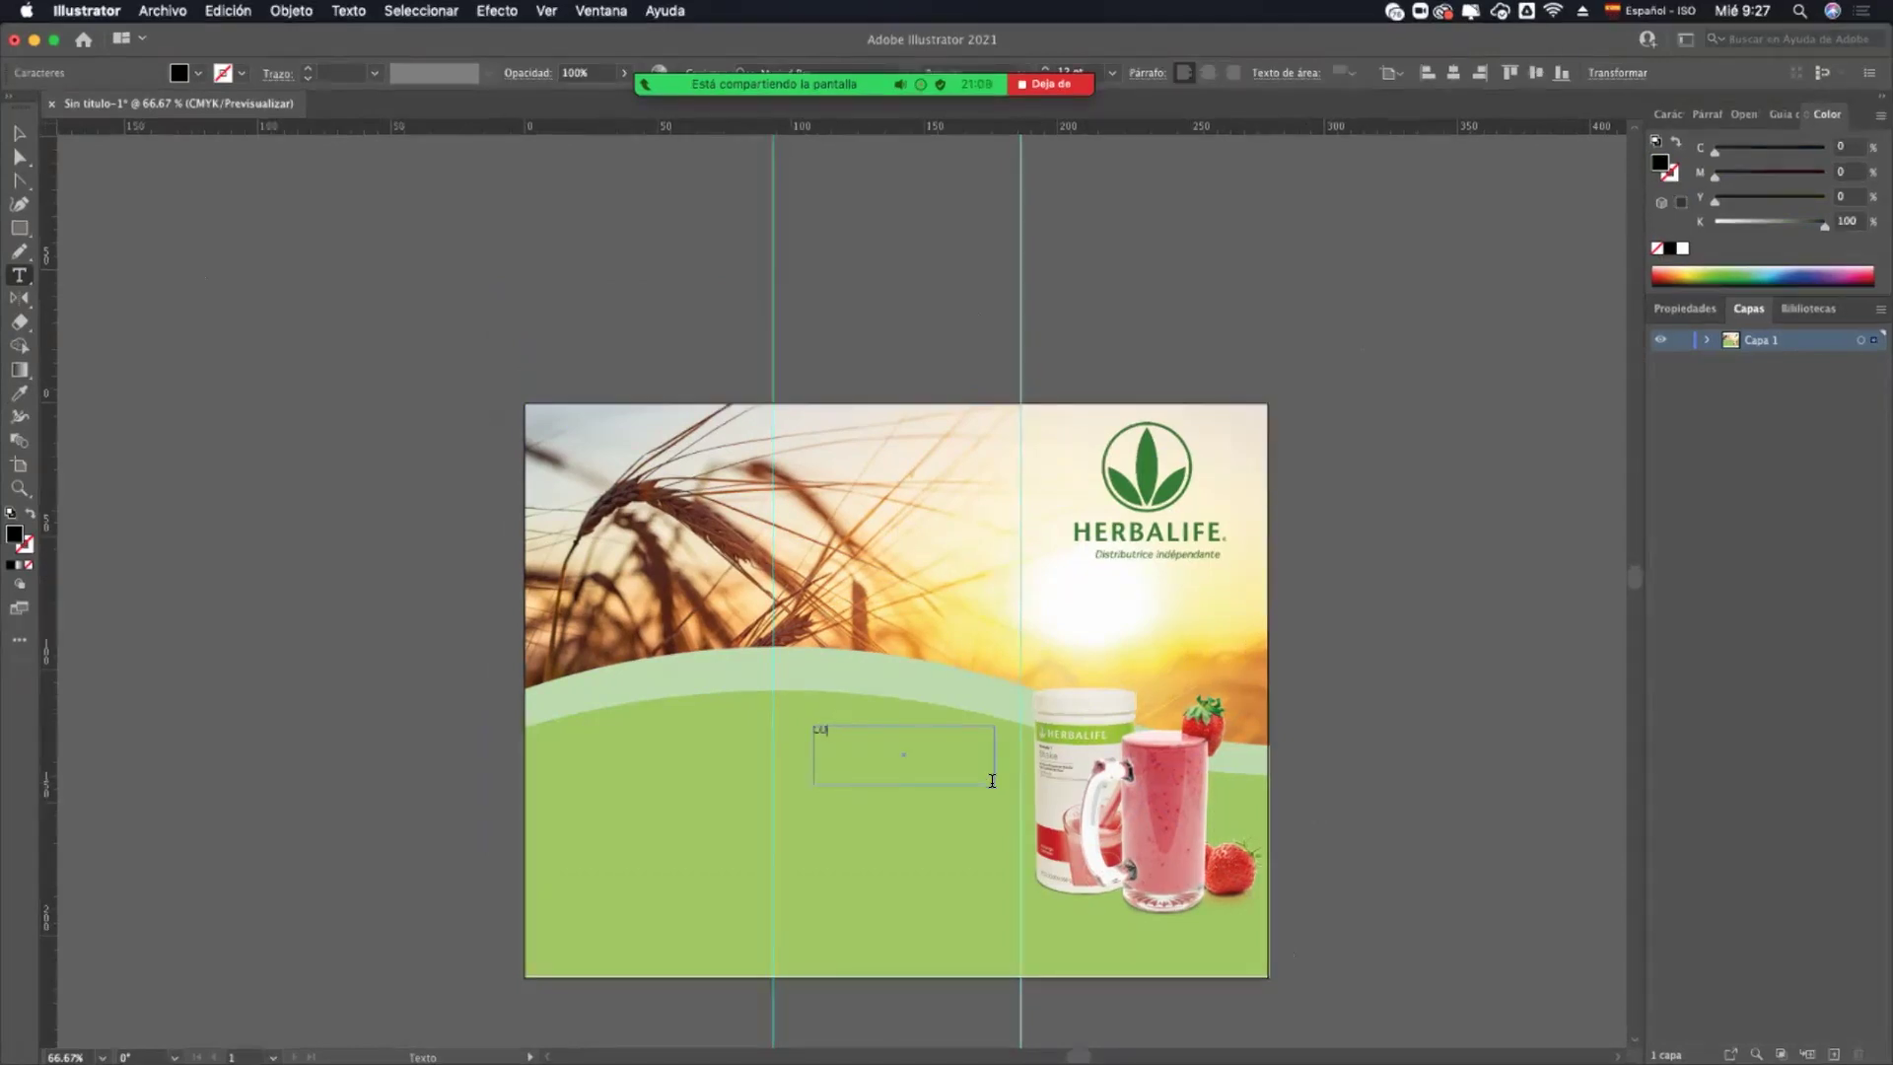
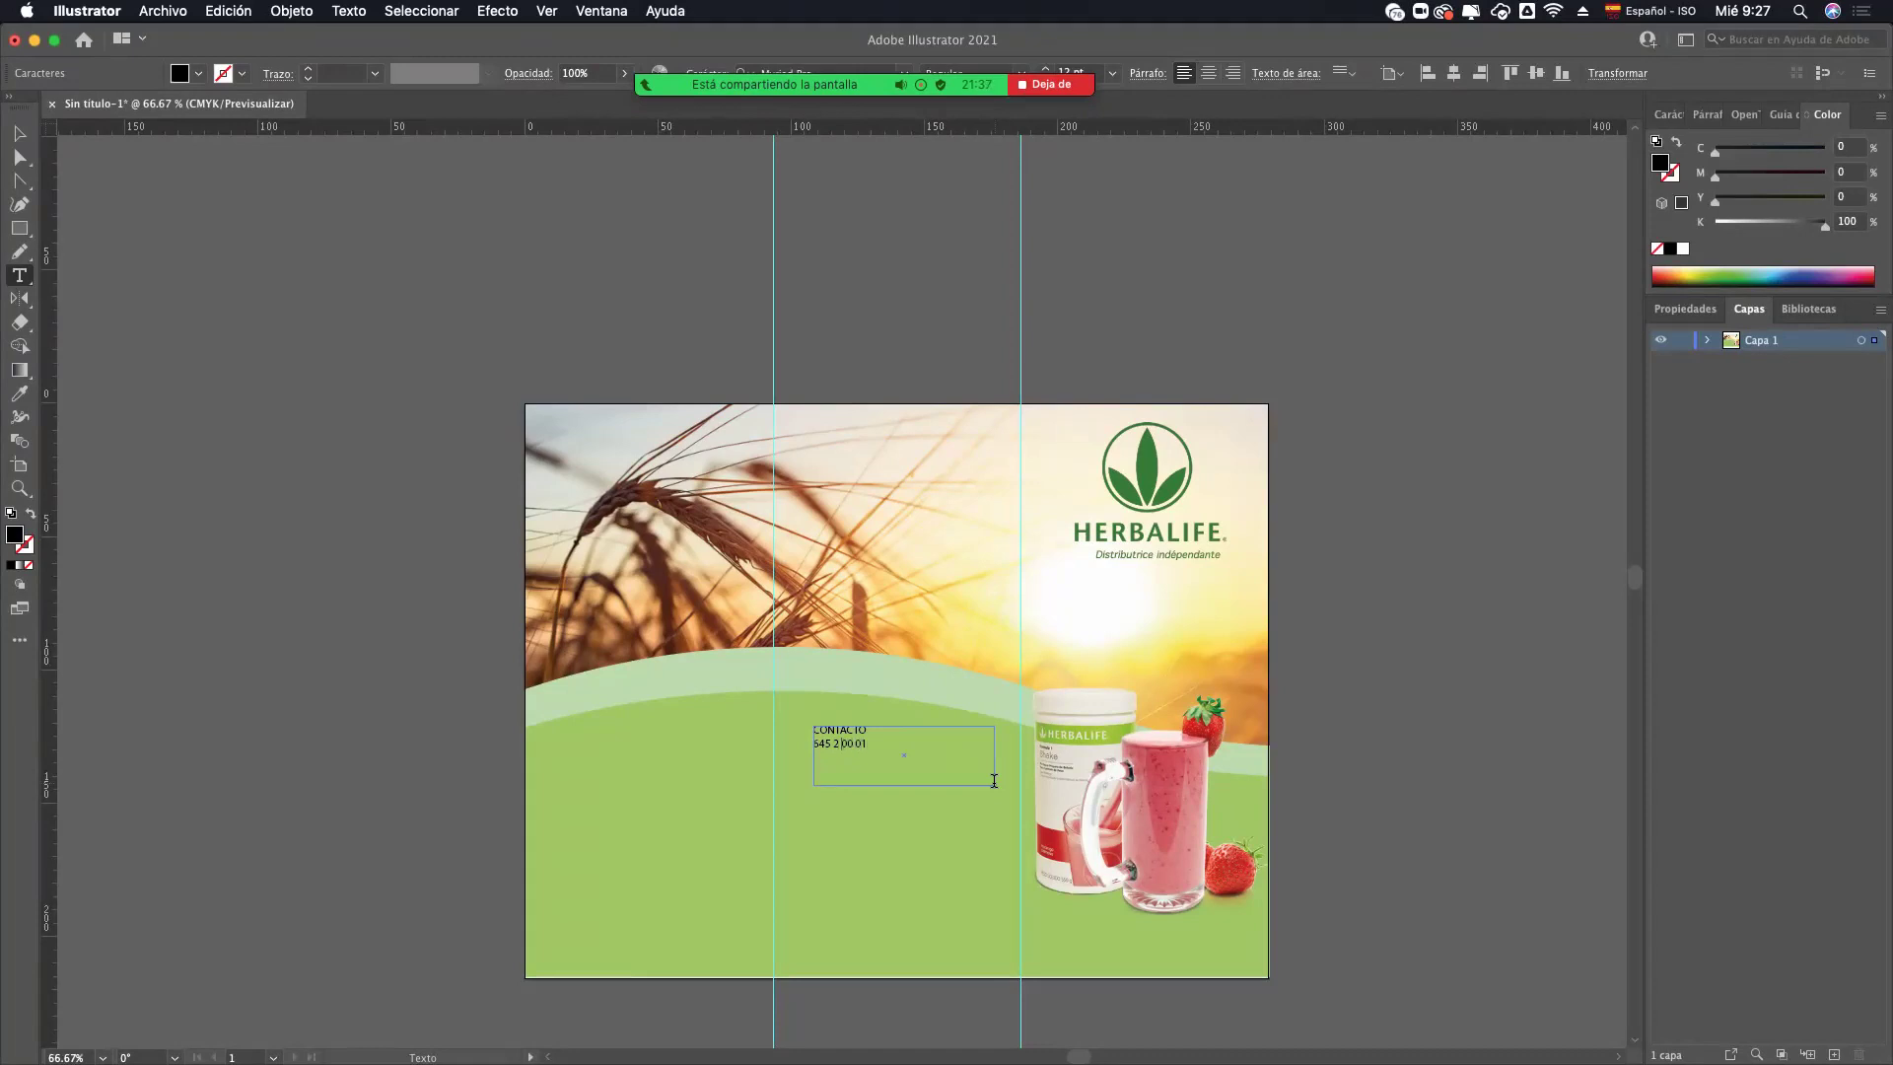
Finish the phone number with 33 and set CONTACTO in LEMON MILK Regular 22 pt, centred.
{"action": "type", "text": "33"}
{"action": "key", "text": "space"}
{"action": "scroll", "coordinate": [1004, 820], "scroll_direction": "up", "scroll_amount": 2}
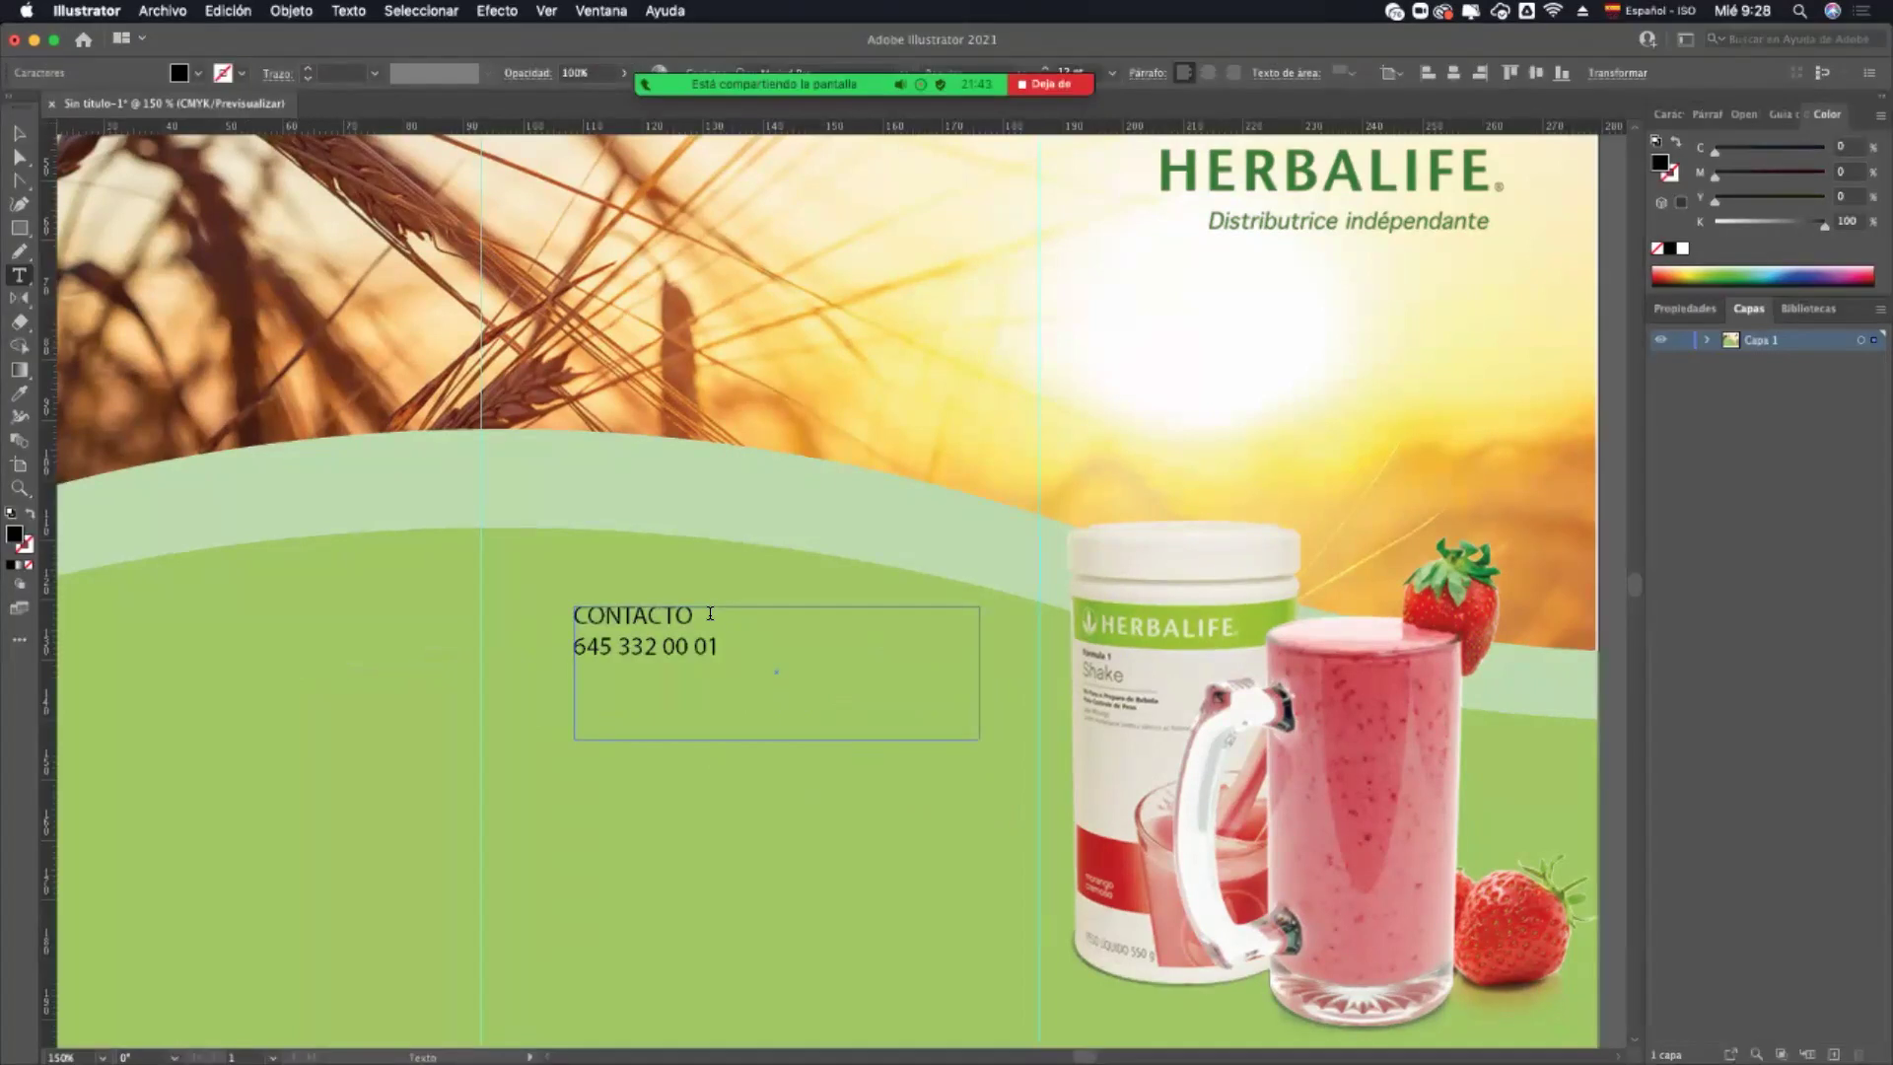
{"action": "left_click_drag", "start_coordinate": [702, 619], "coordinate": [555, 618]}
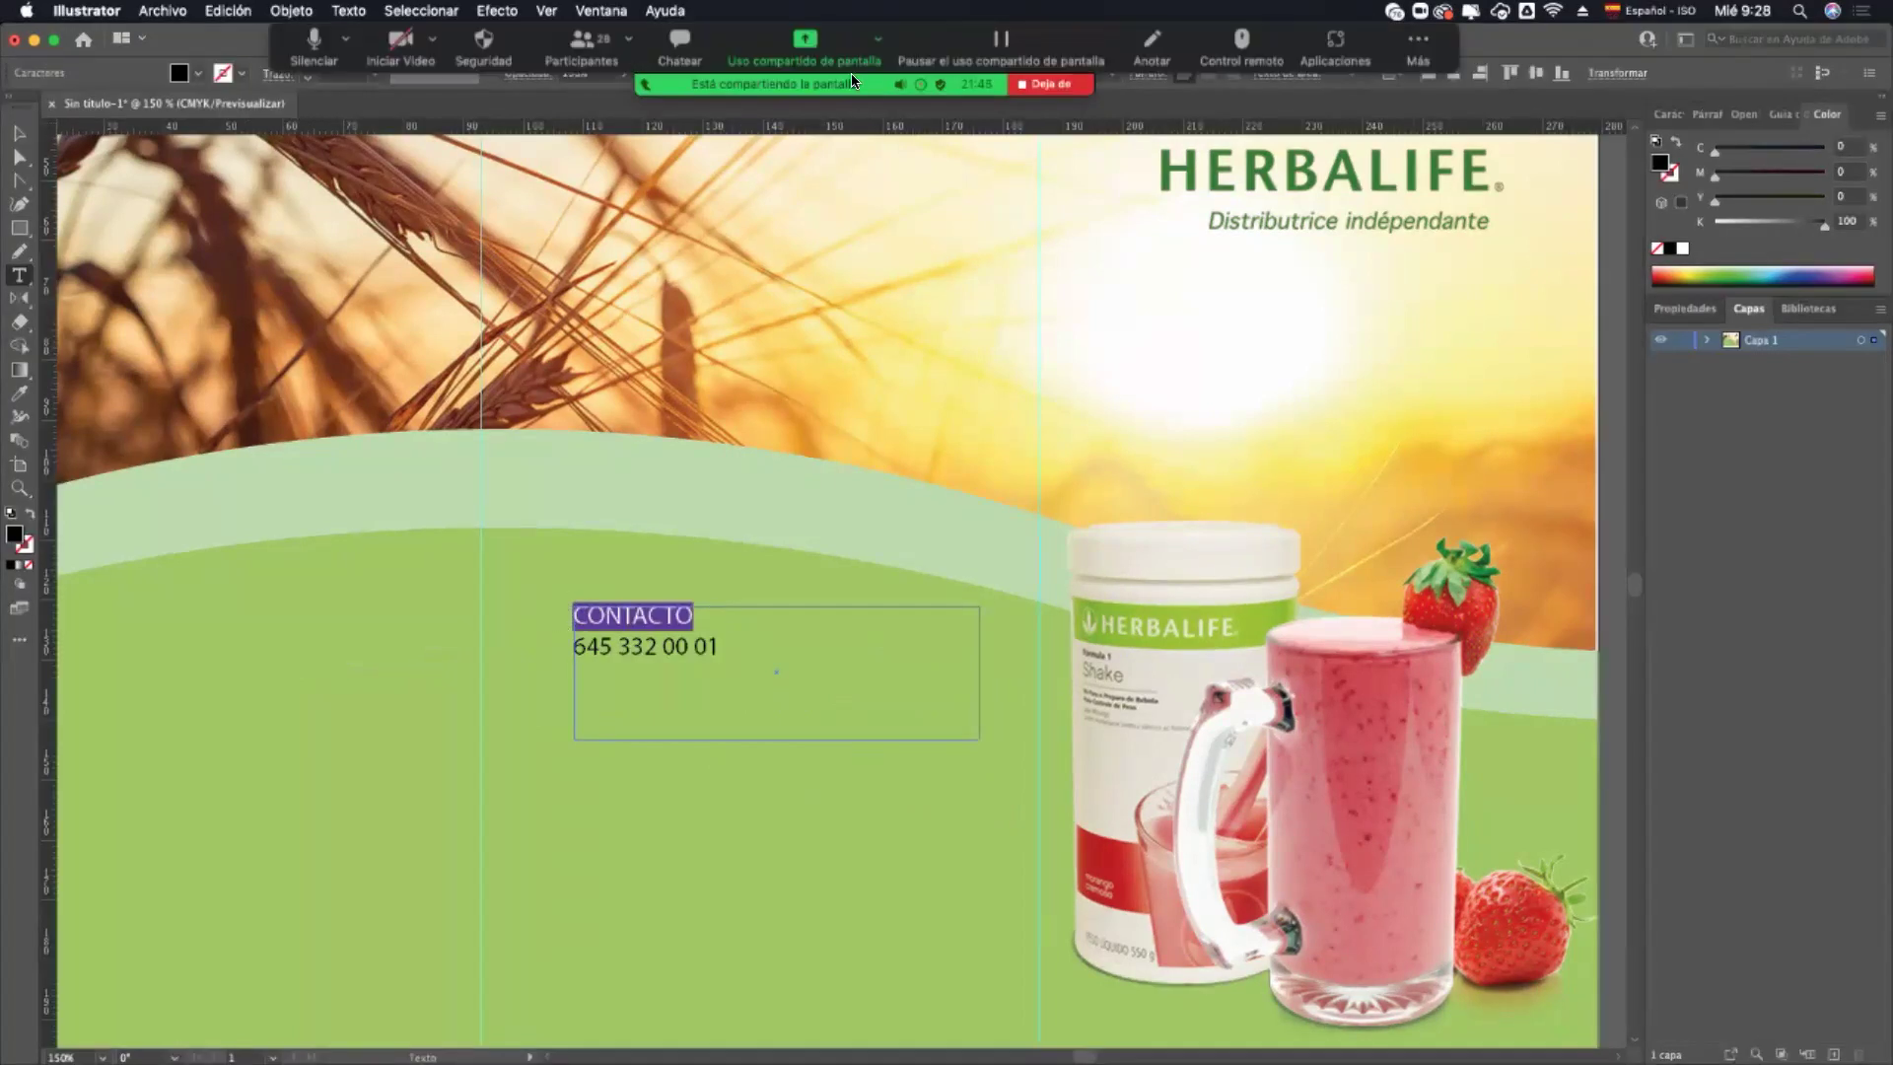
{"action": "left_click", "coordinate": [905, 74]}
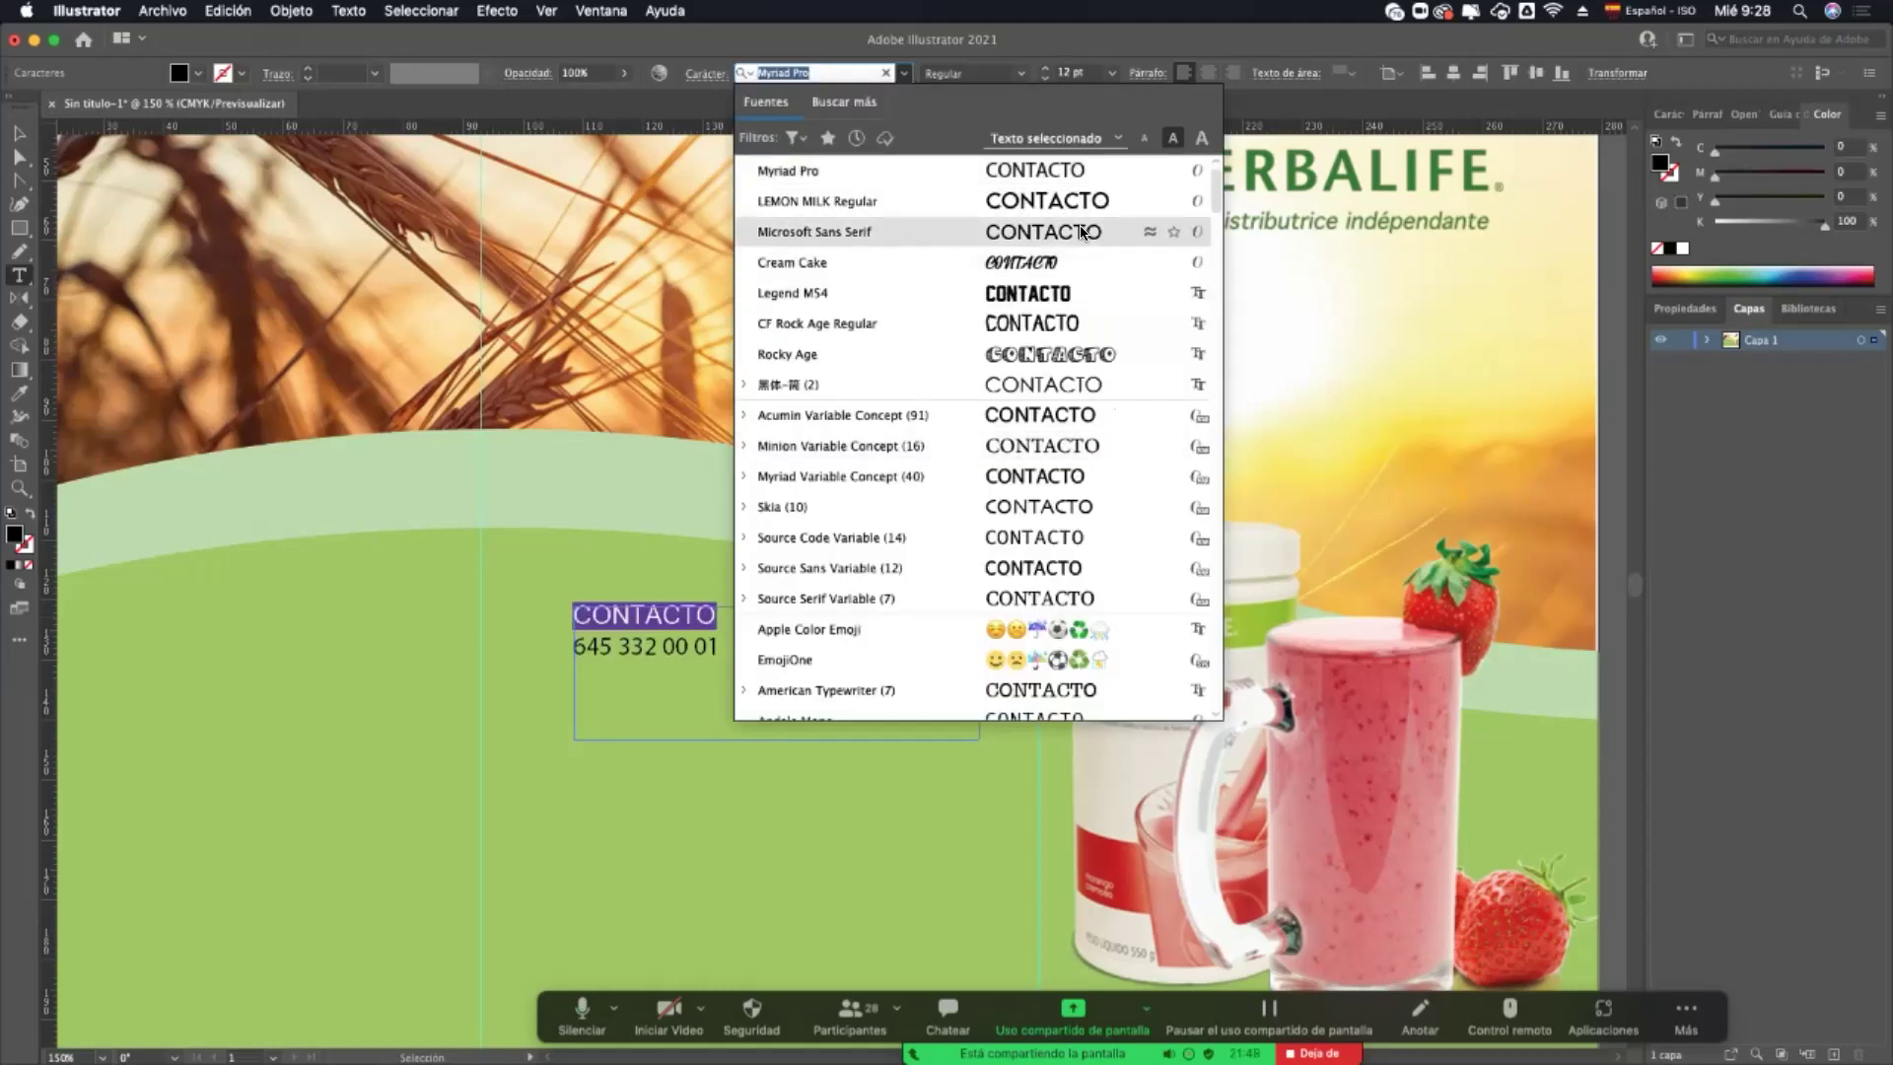
{"action": "left_click", "coordinate": [1092, 201]}
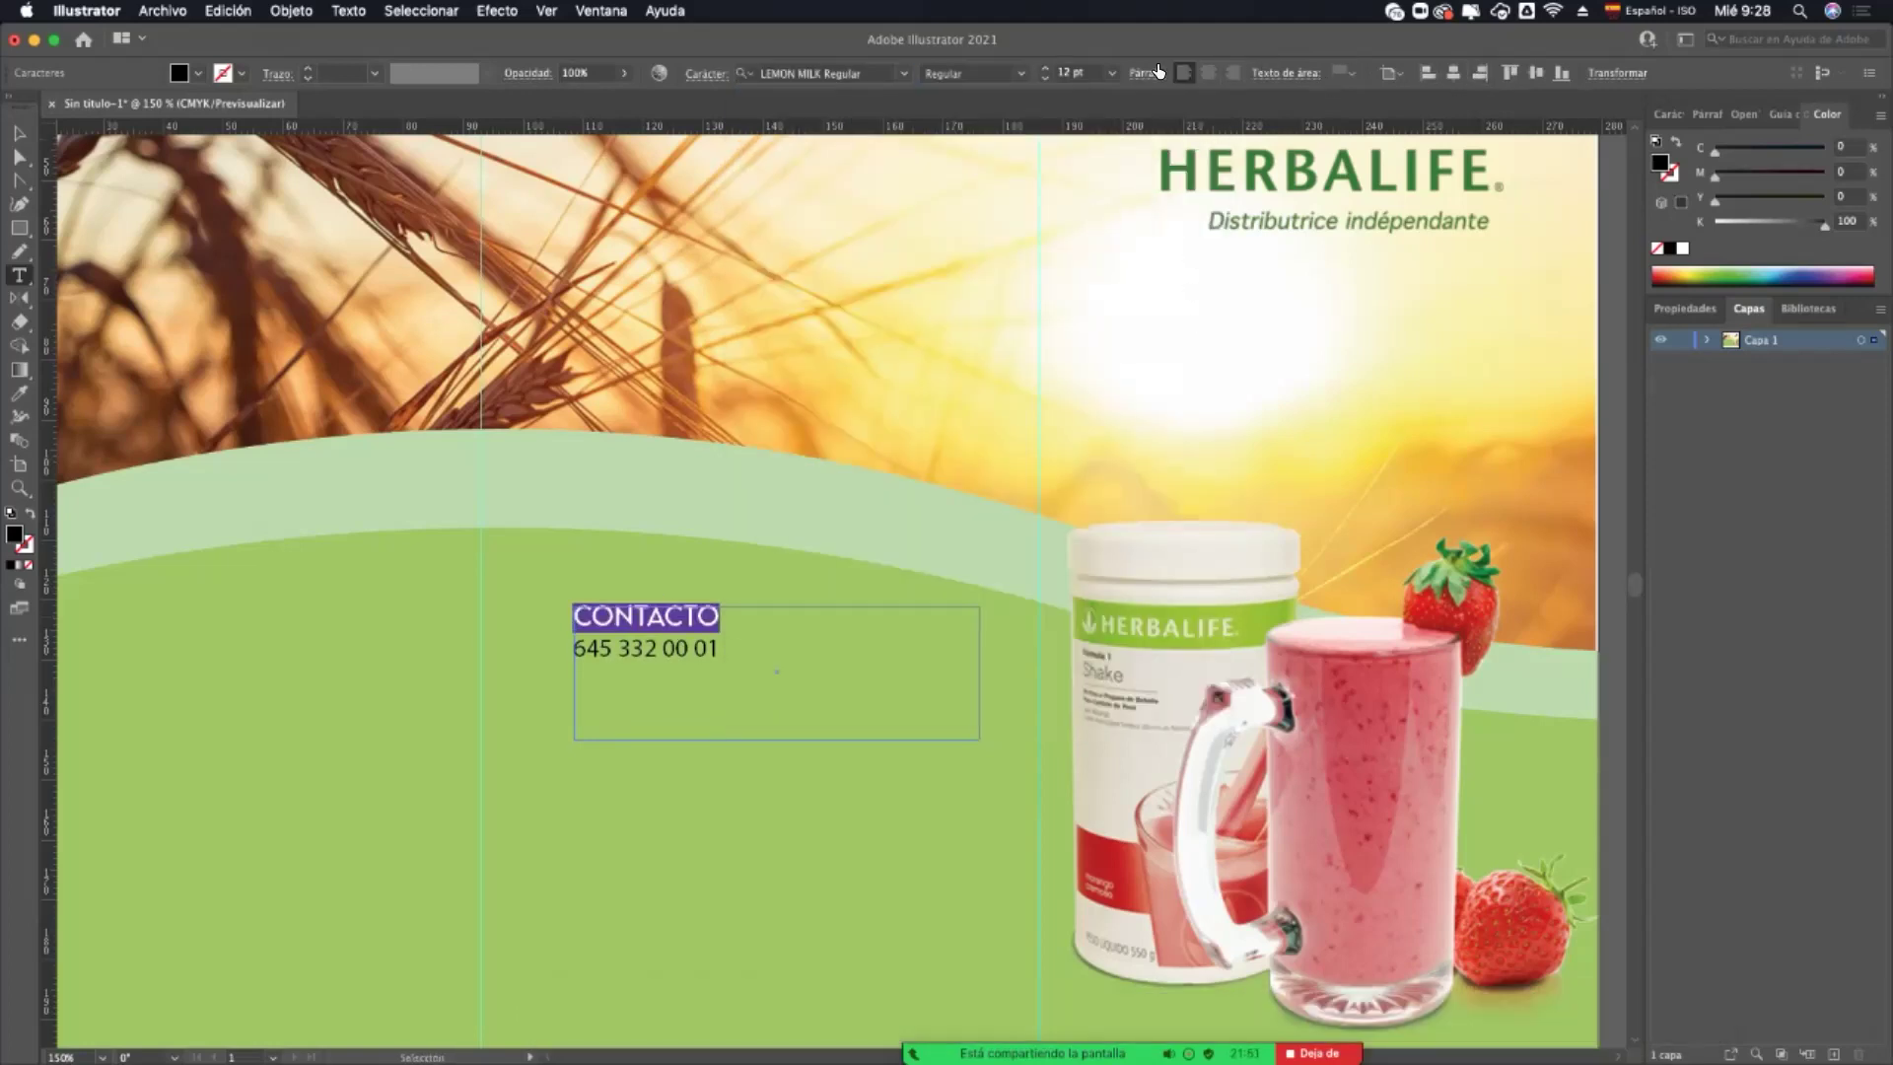
{"action": "left_click", "coordinate": [1046, 69]}
{"action": "left_click", "coordinate": [1046, 70]}
{"action": "type", "text": "22"}
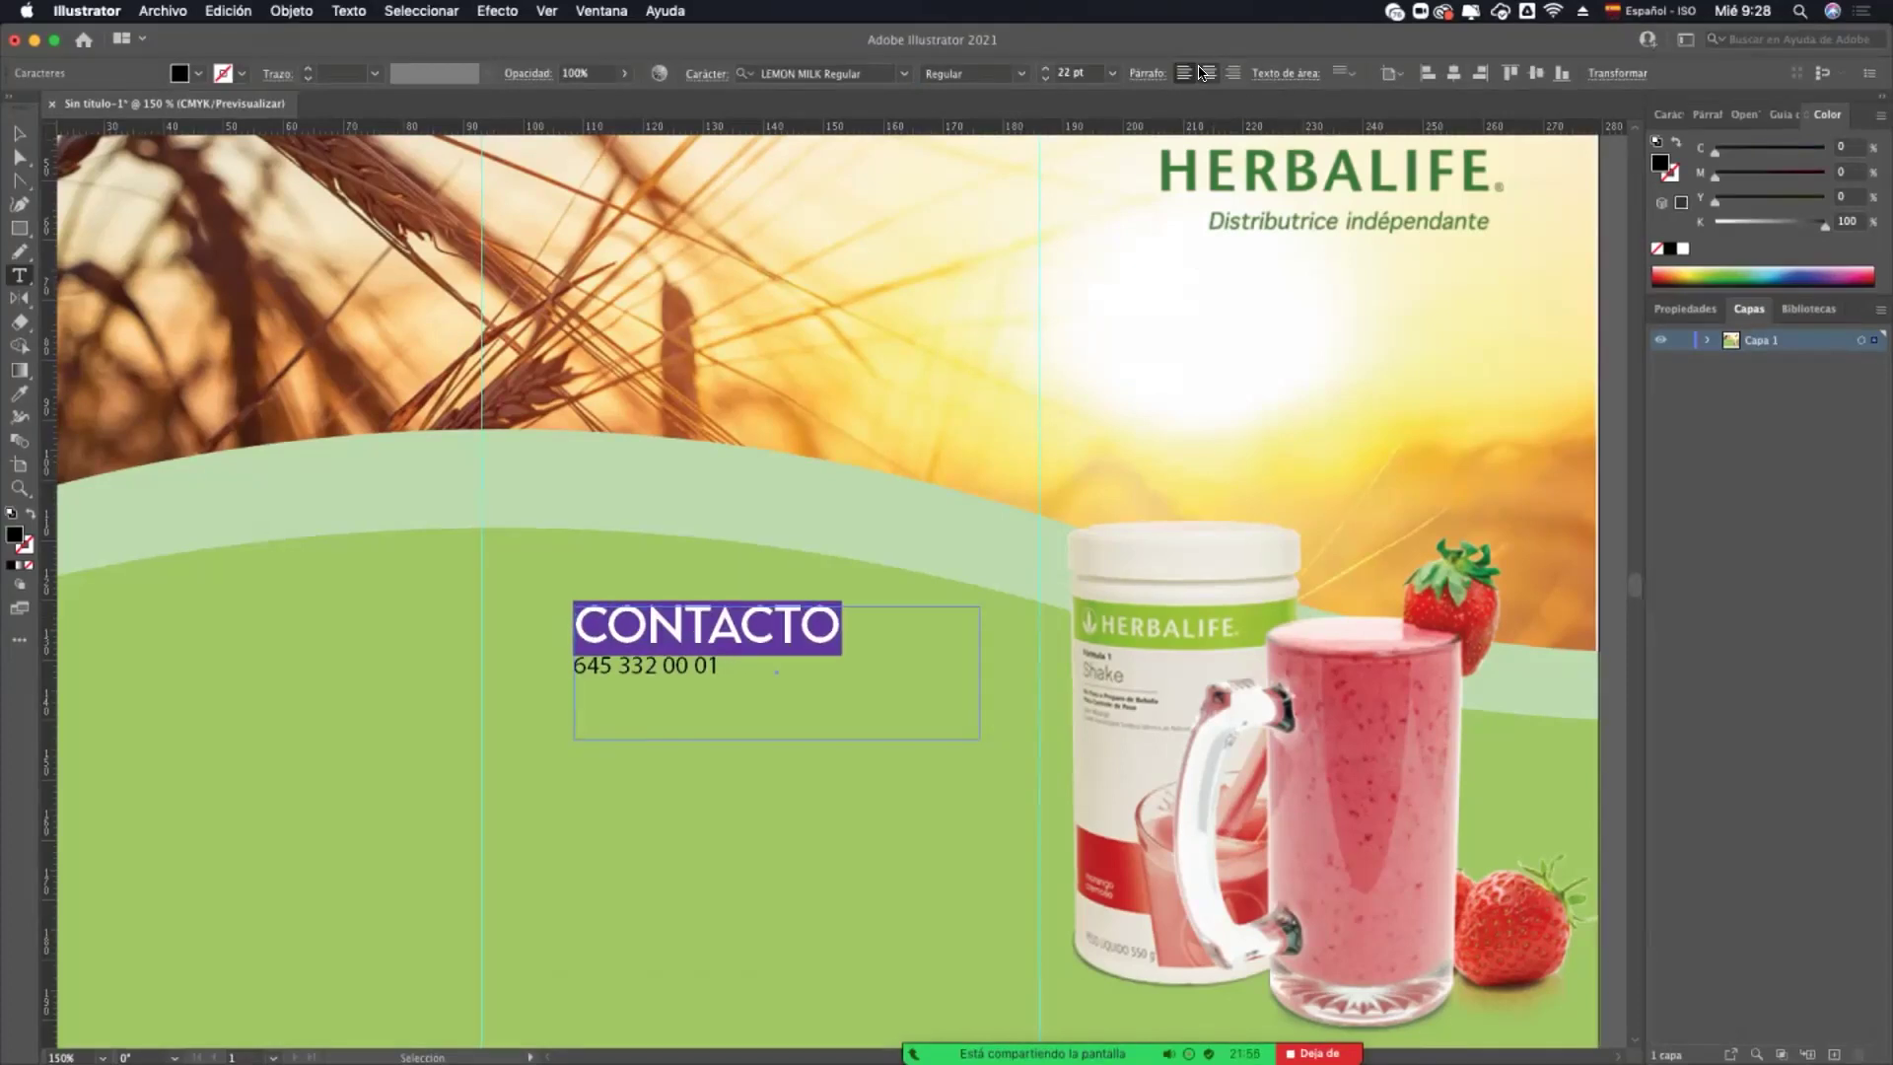
{"action": "left_click", "coordinate": [1208, 73]}
Set the phone number in LEMON MILK Regular at 26 pt.
{"action": "left_click_drag", "start_coordinate": [737, 672], "coordinate": [533, 664]}
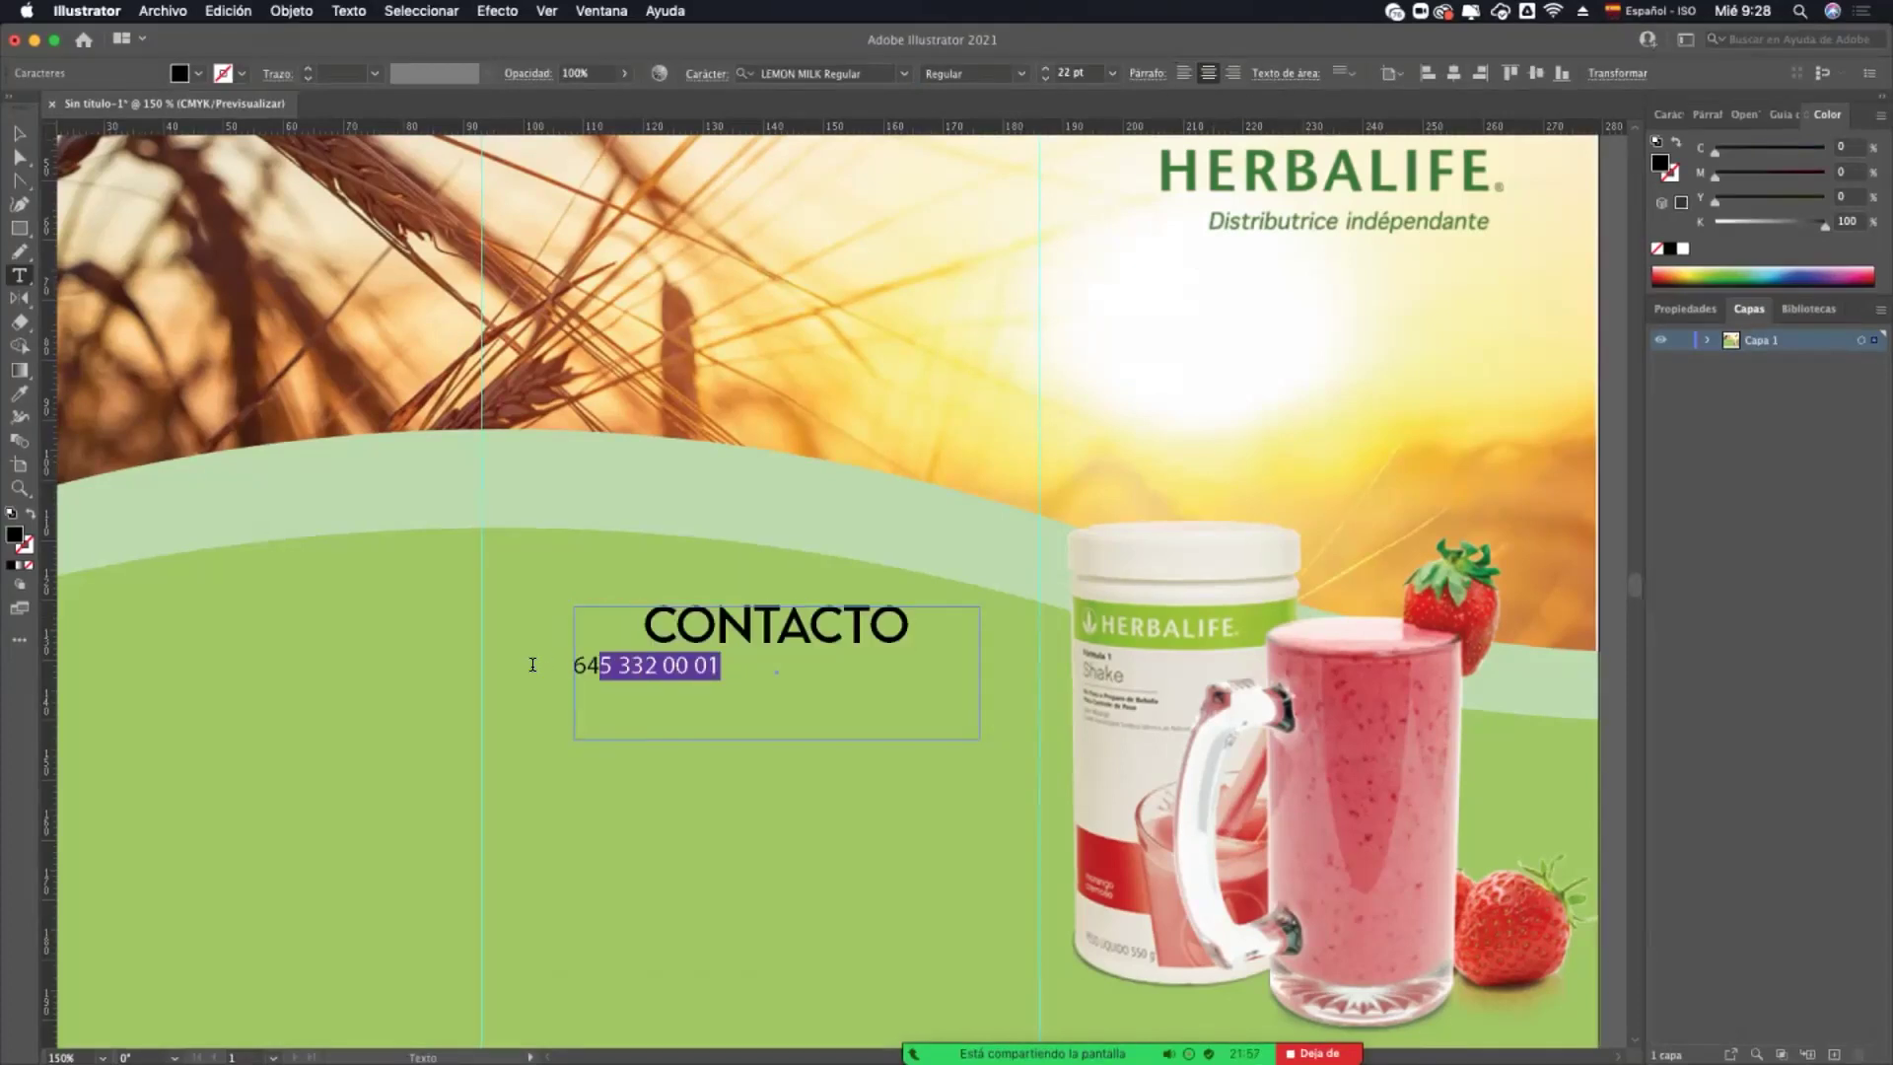
{"action": "left_click", "coordinate": [902, 75]}
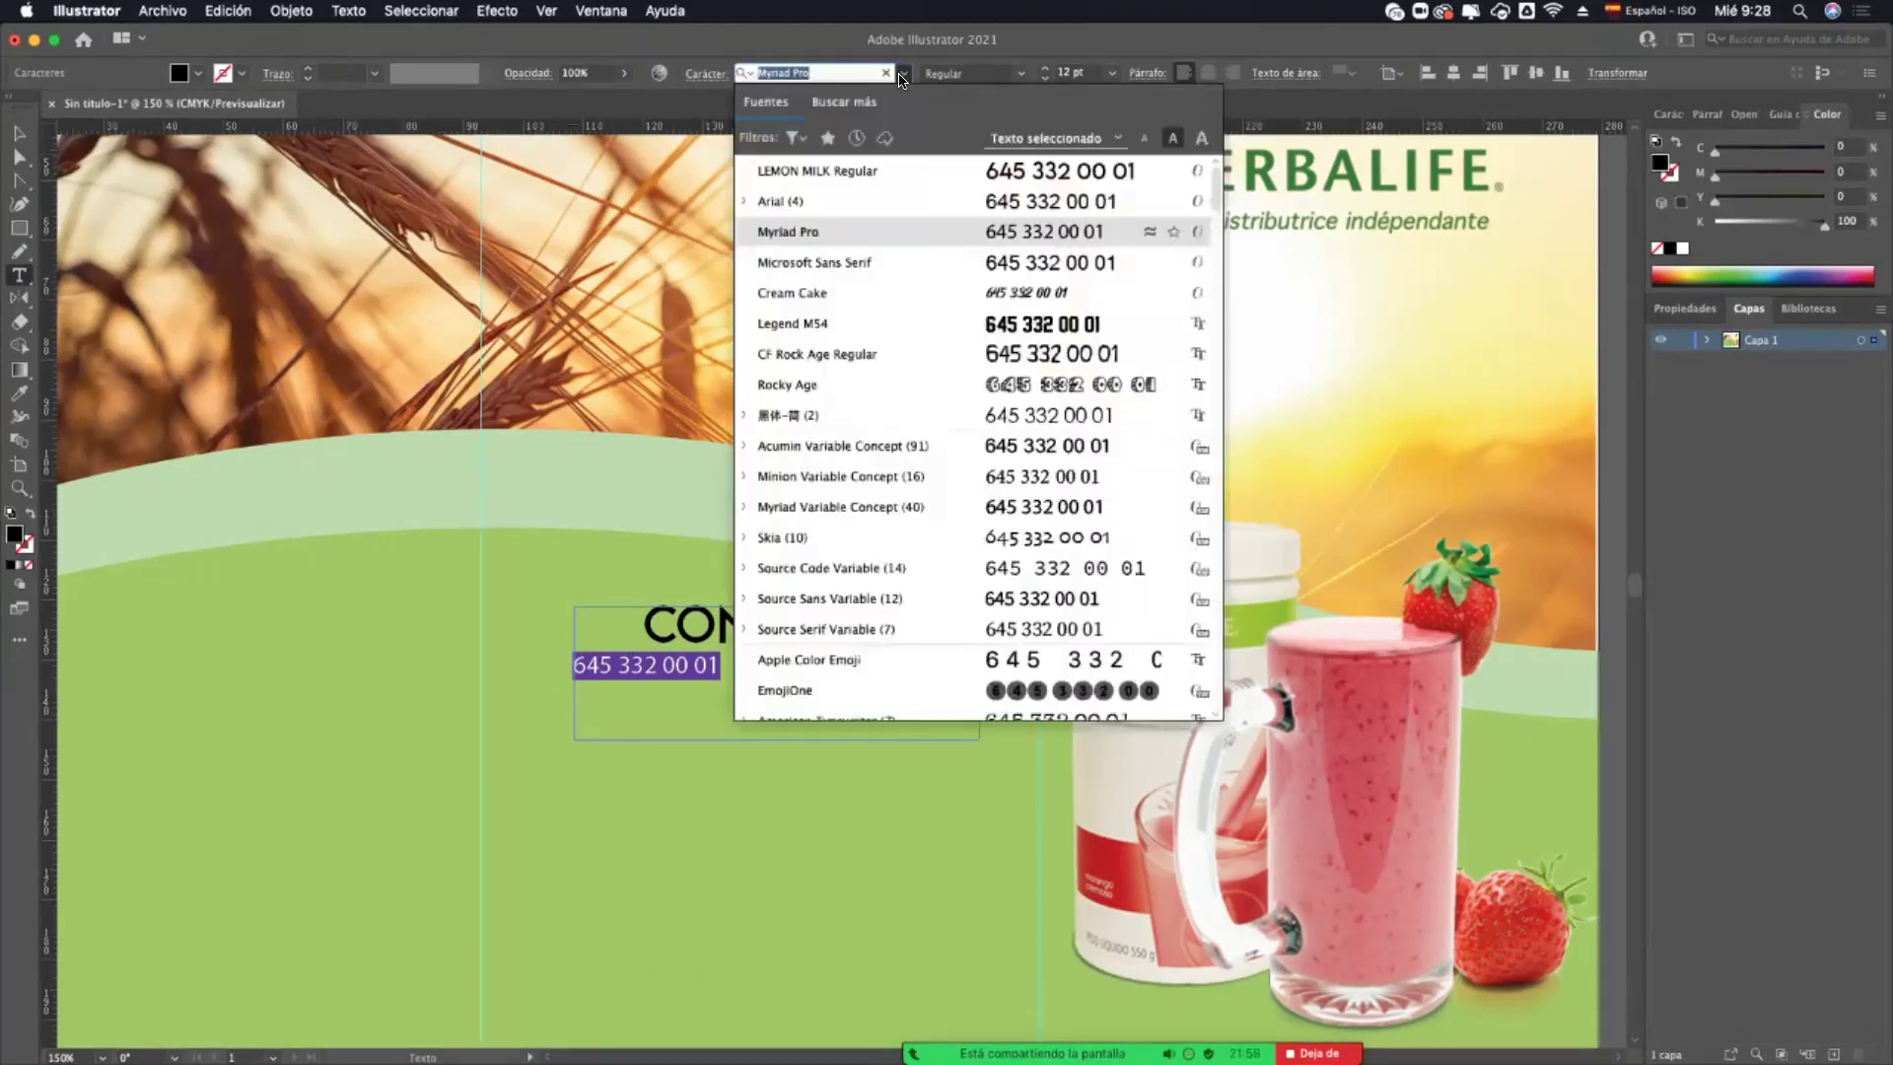
{"action": "left_click", "coordinate": [1057, 170]}
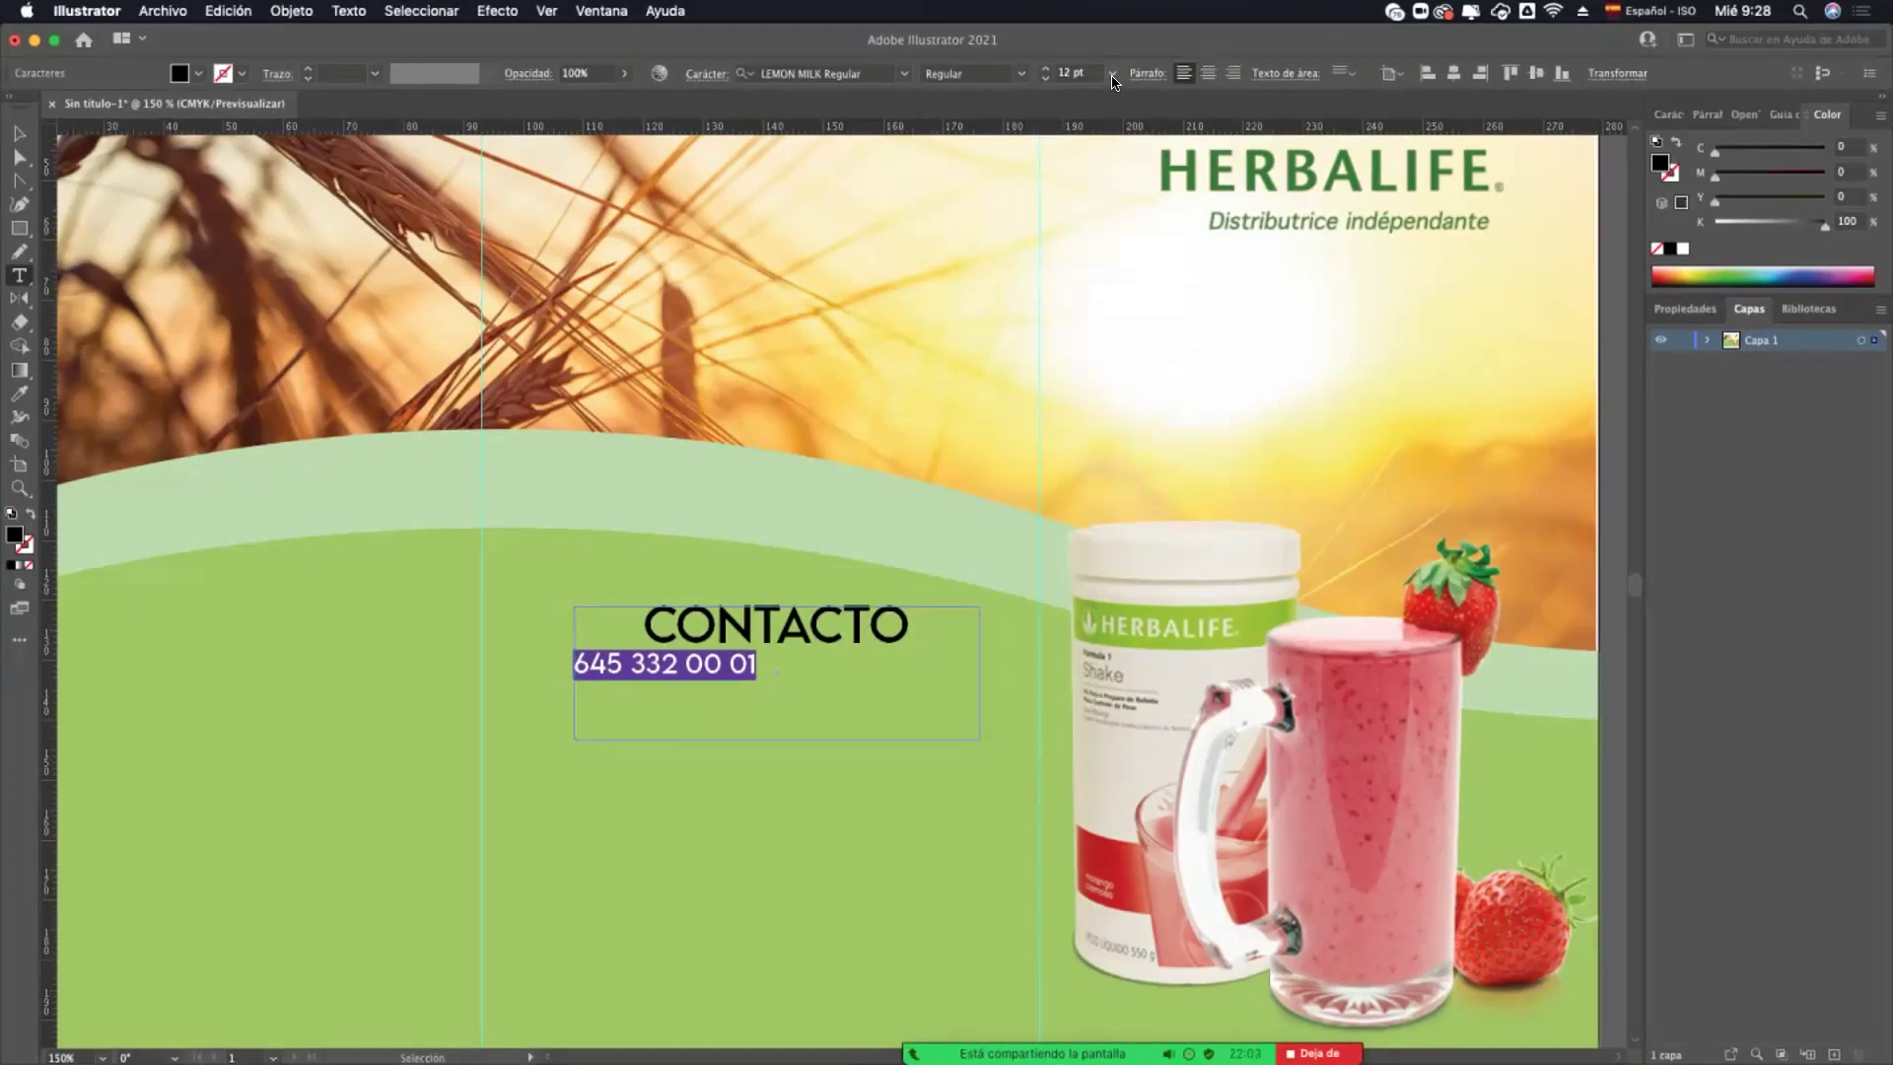
{"action": "left_click", "coordinate": [1046, 67]}
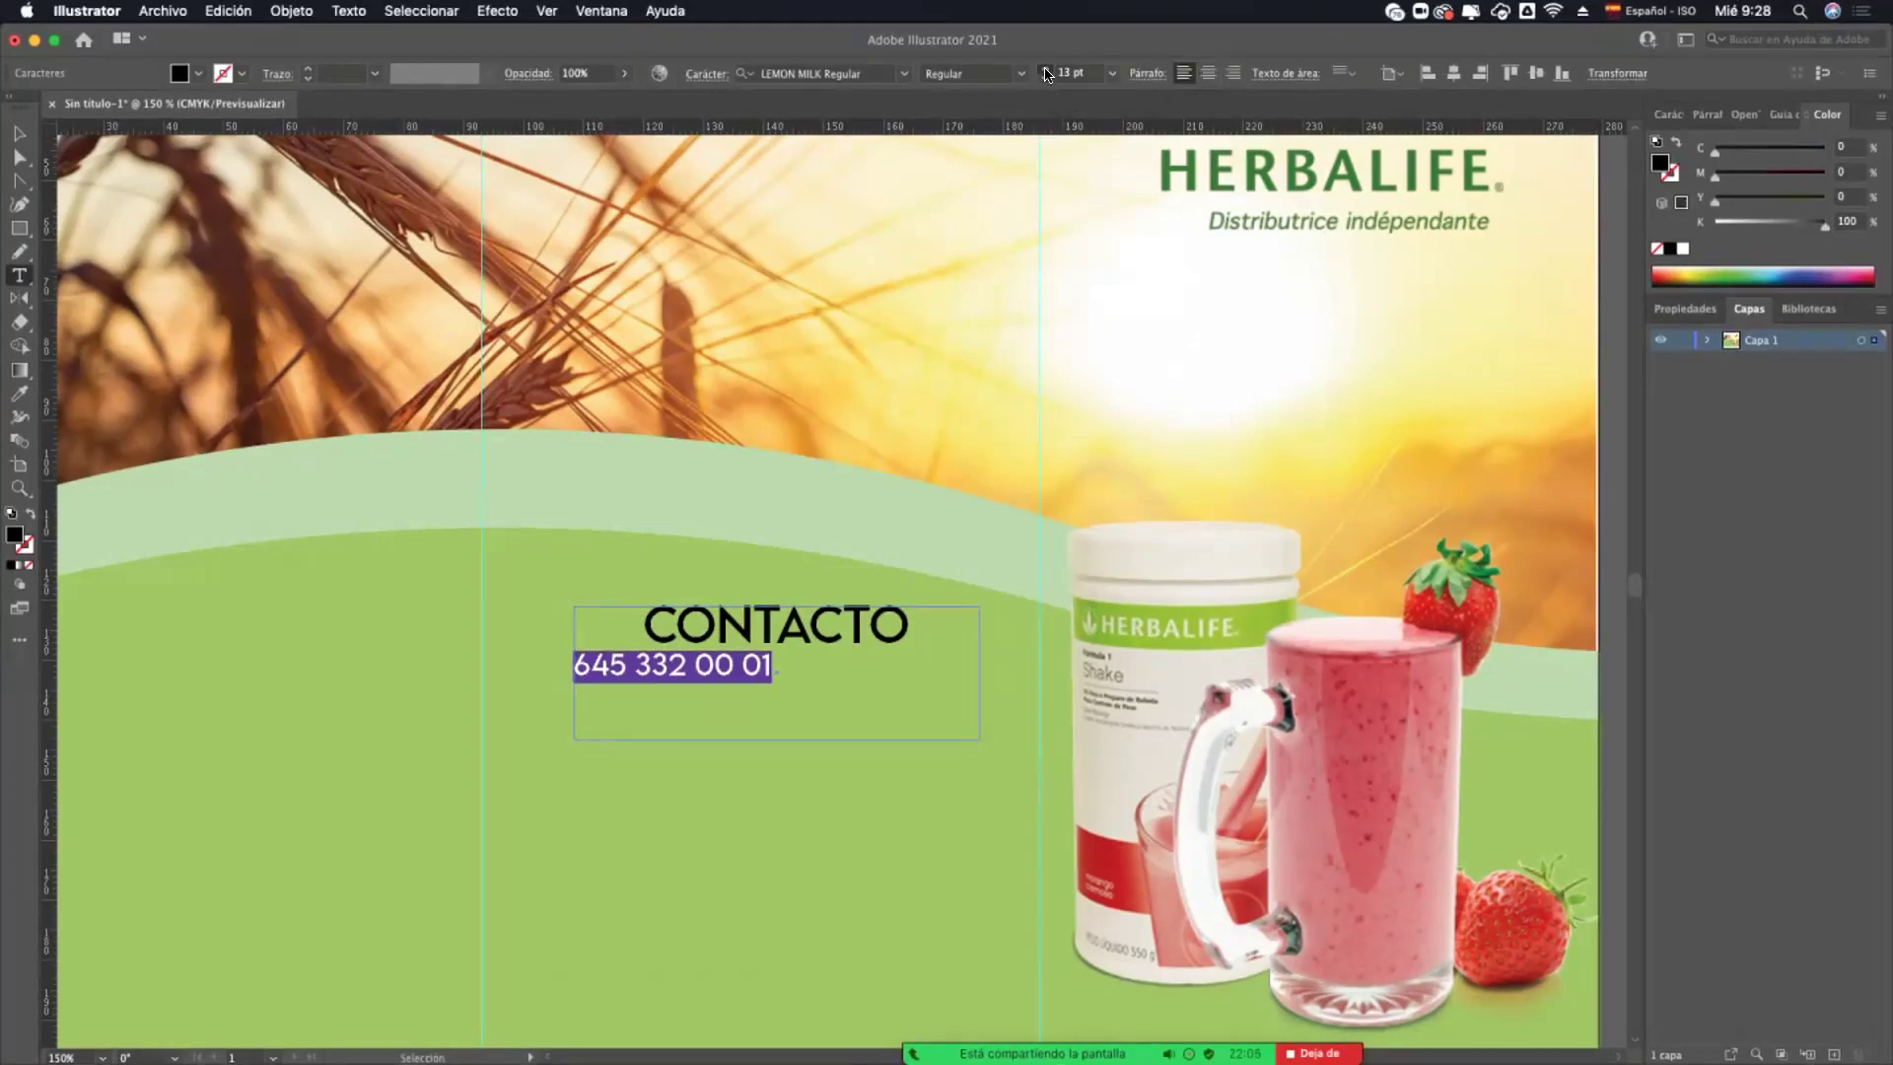
{"action": "left_click", "coordinate": [1045, 67]}
{"action": "left_click", "coordinate": [1045, 67]}
{"action": "left_click", "coordinate": [1041, 67]}
{"action": "left_click", "coordinate": [1041, 67]}
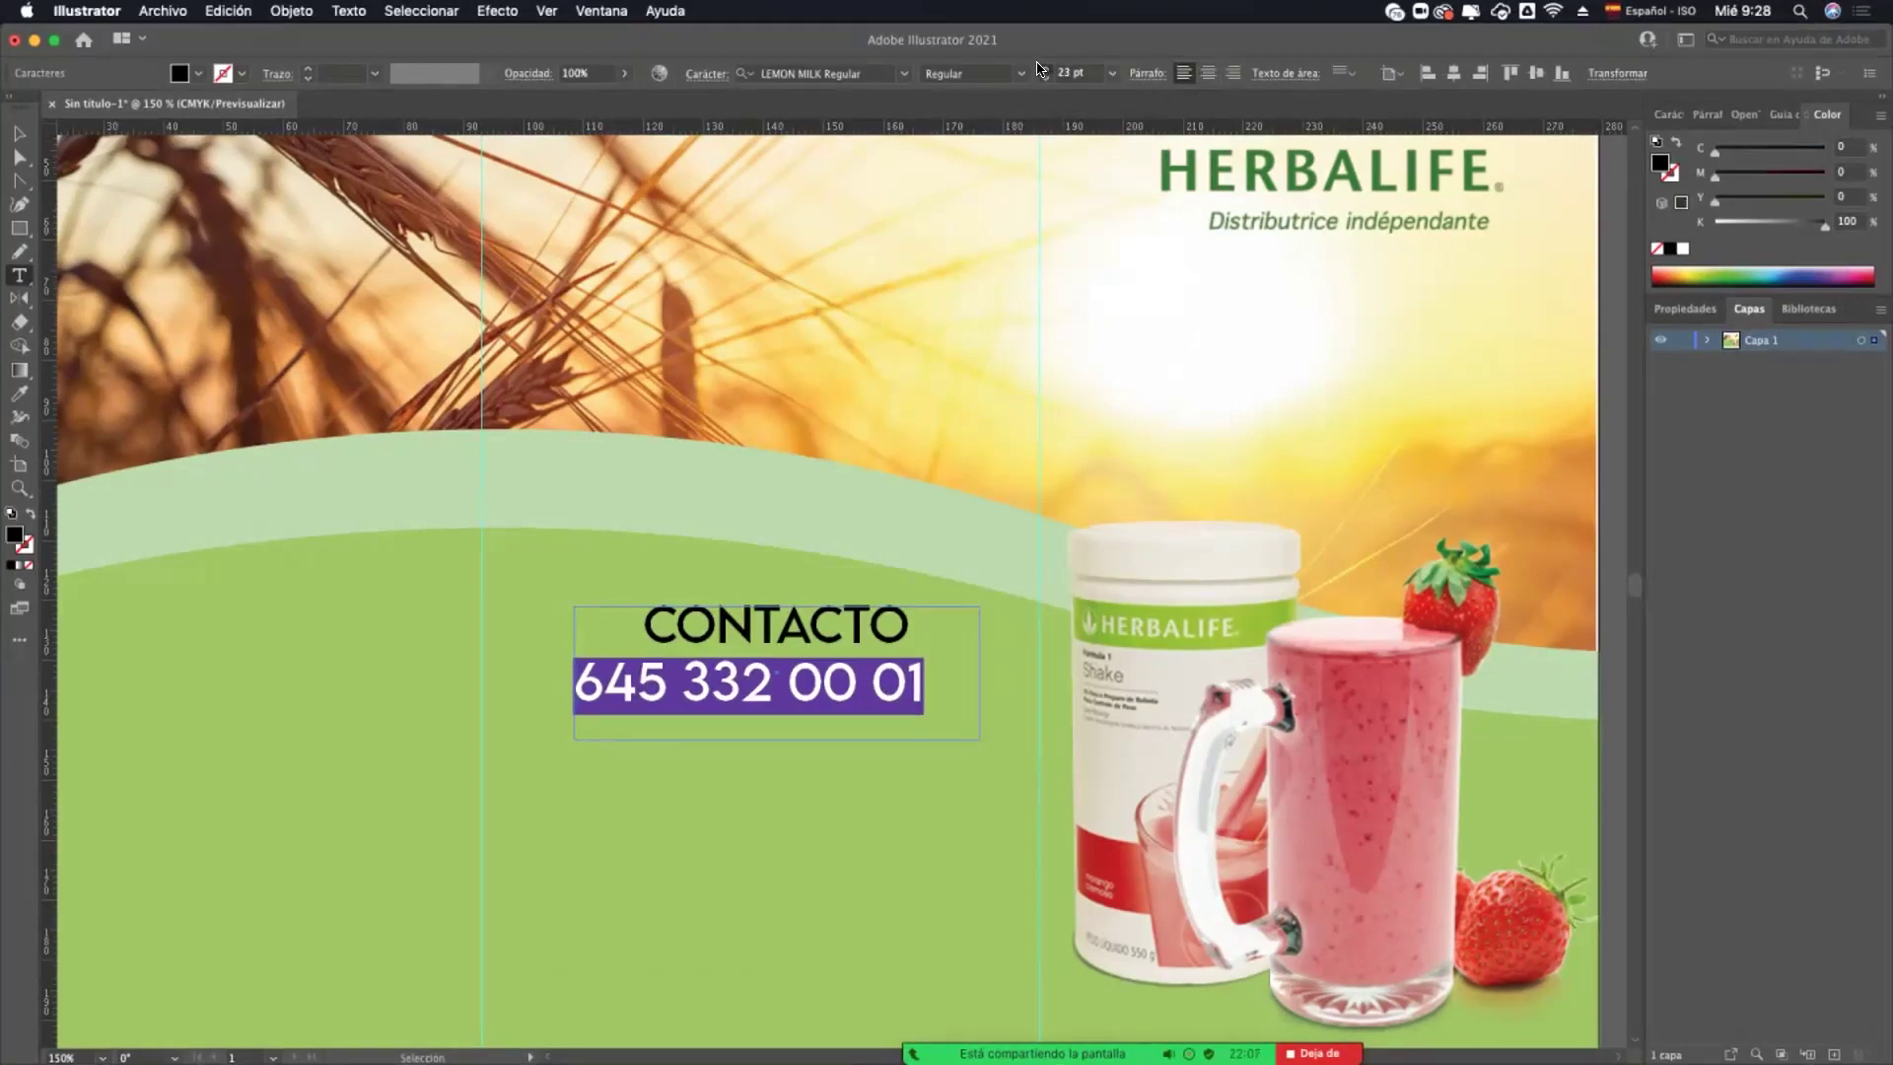
{"action": "left_click", "coordinate": [1039, 66]}
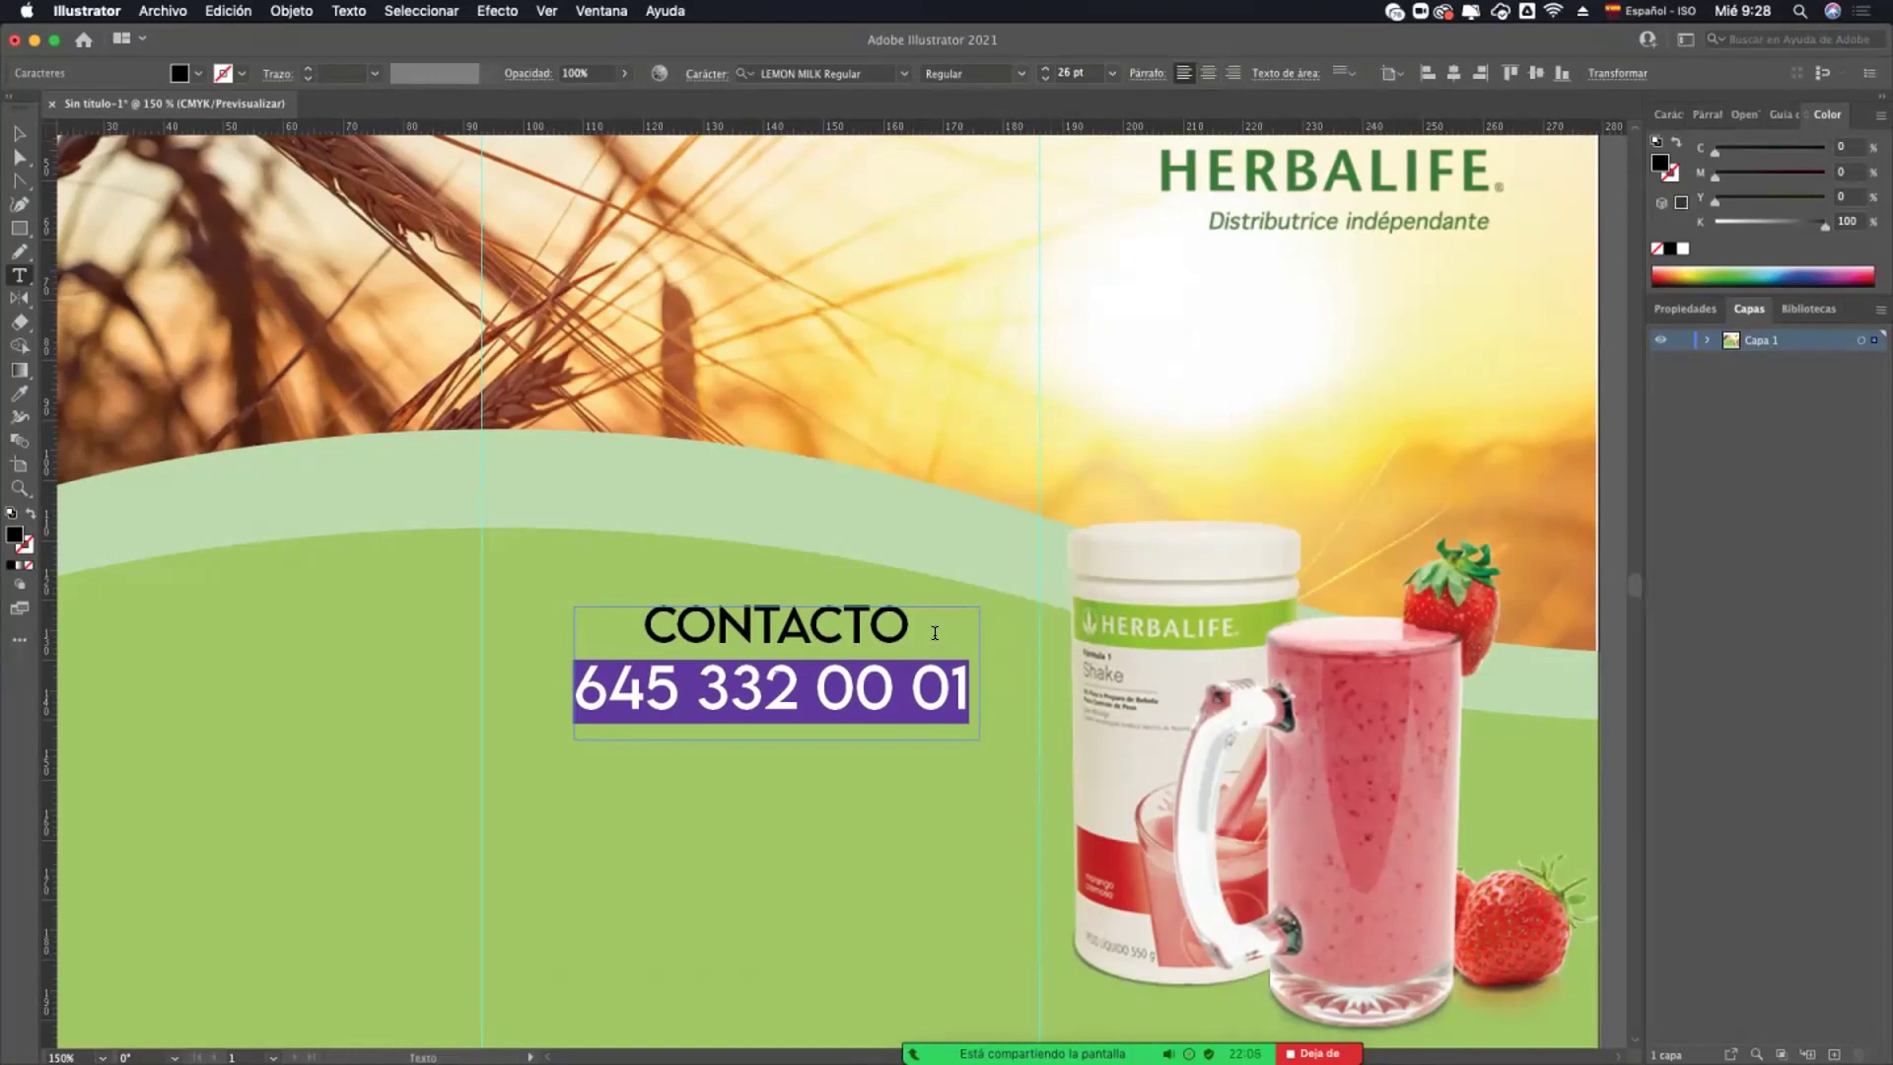
{"action": "left_click_drag", "start_coordinate": [922, 626], "coordinate": [610, 613]}
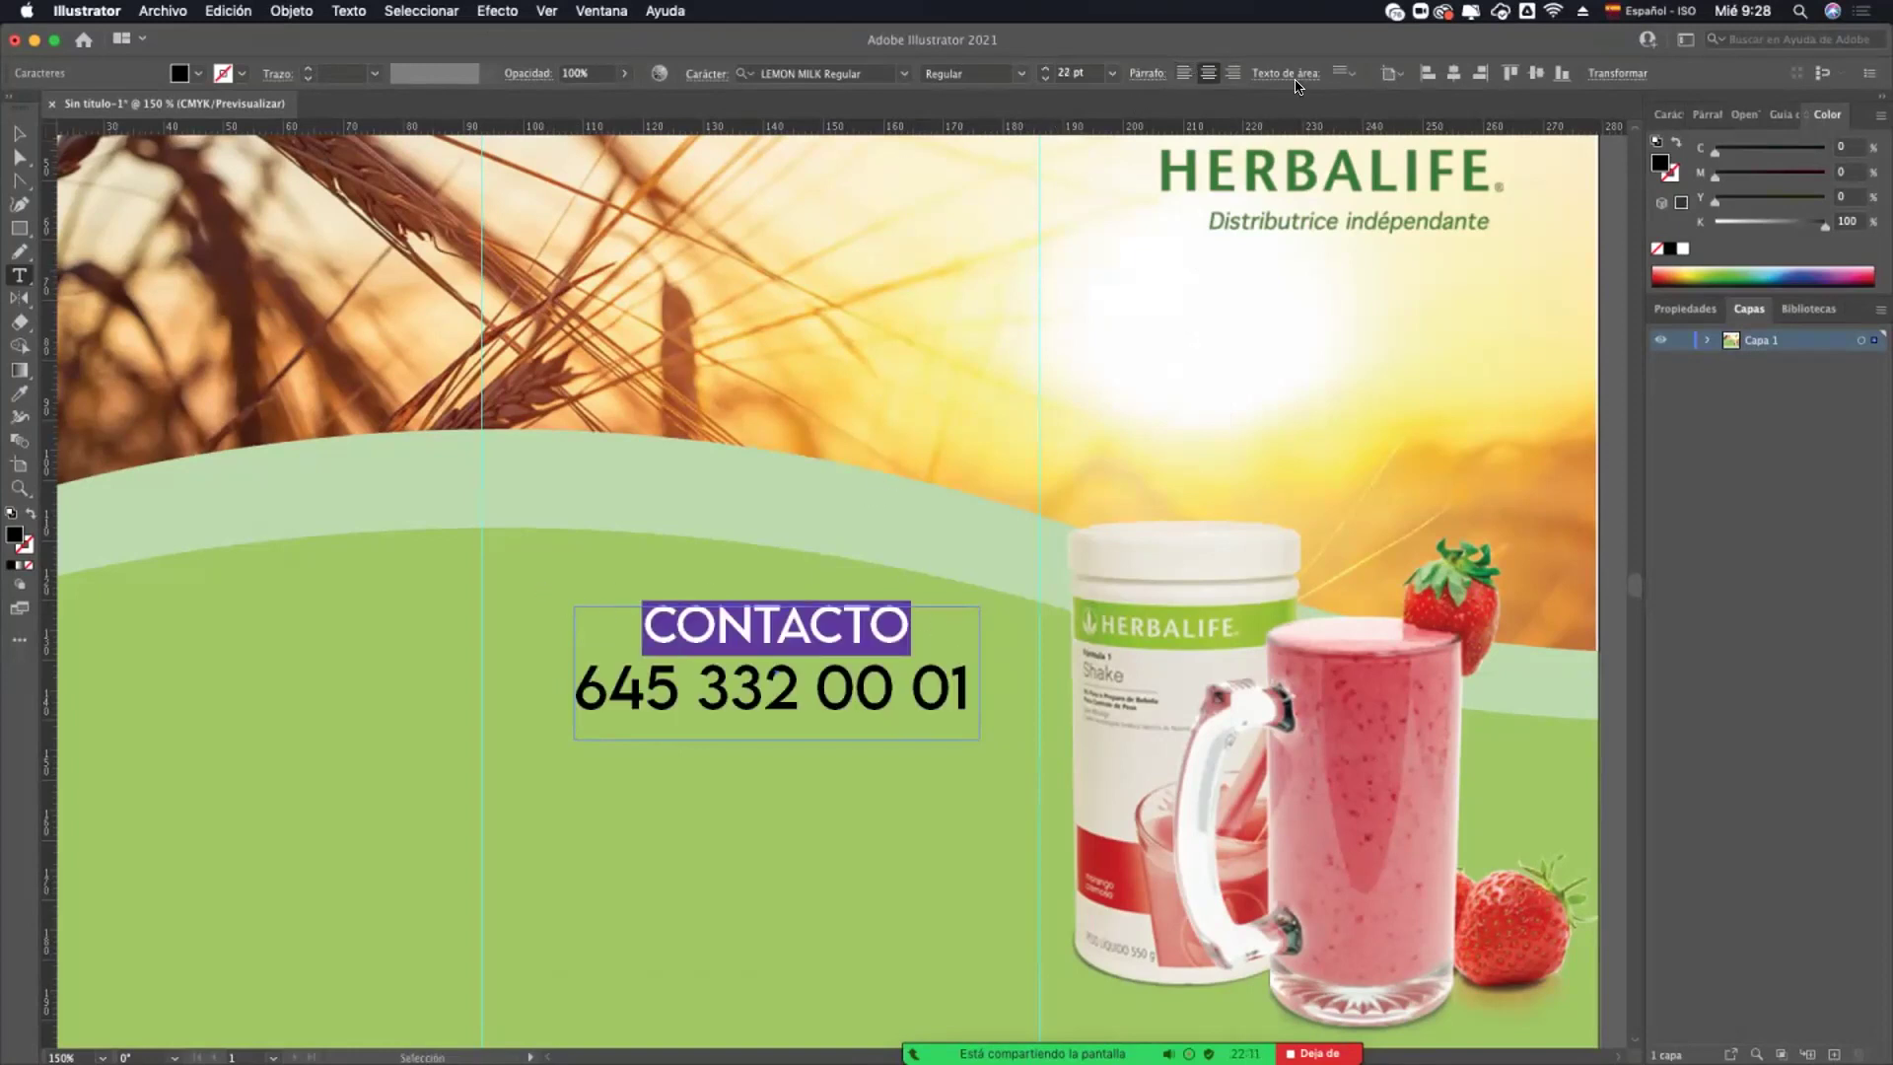
Enlarge CONTACTO to 38 pt and widen and heighten its text frame to fit.
{"action": "left_click", "coordinate": [1044, 68]}
{"action": "left_click", "coordinate": [1041, 68]}
{"action": "left_click", "coordinate": [1039, 69]}
{"action": "left_click", "coordinate": [1039, 69]}
{"action": "type", "text": "38"}
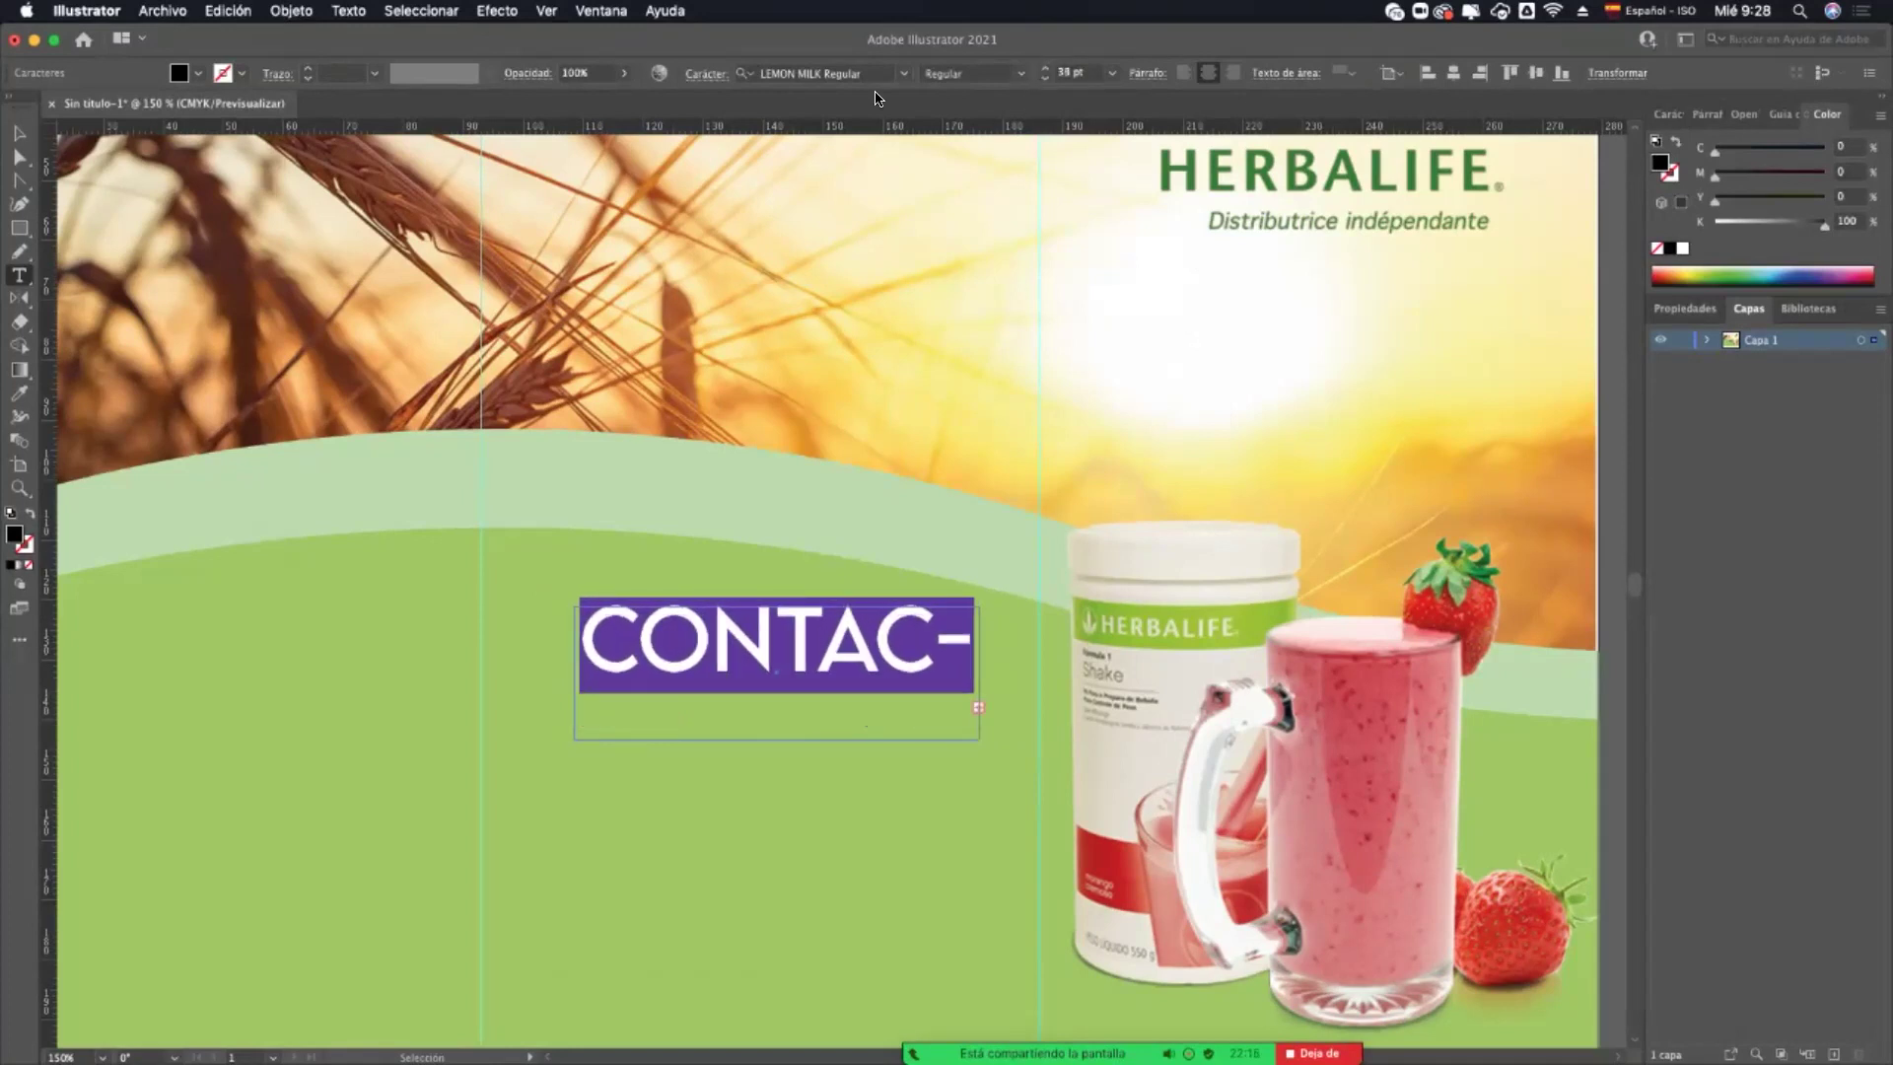
{"action": "left_click", "coordinate": [16, 135]}
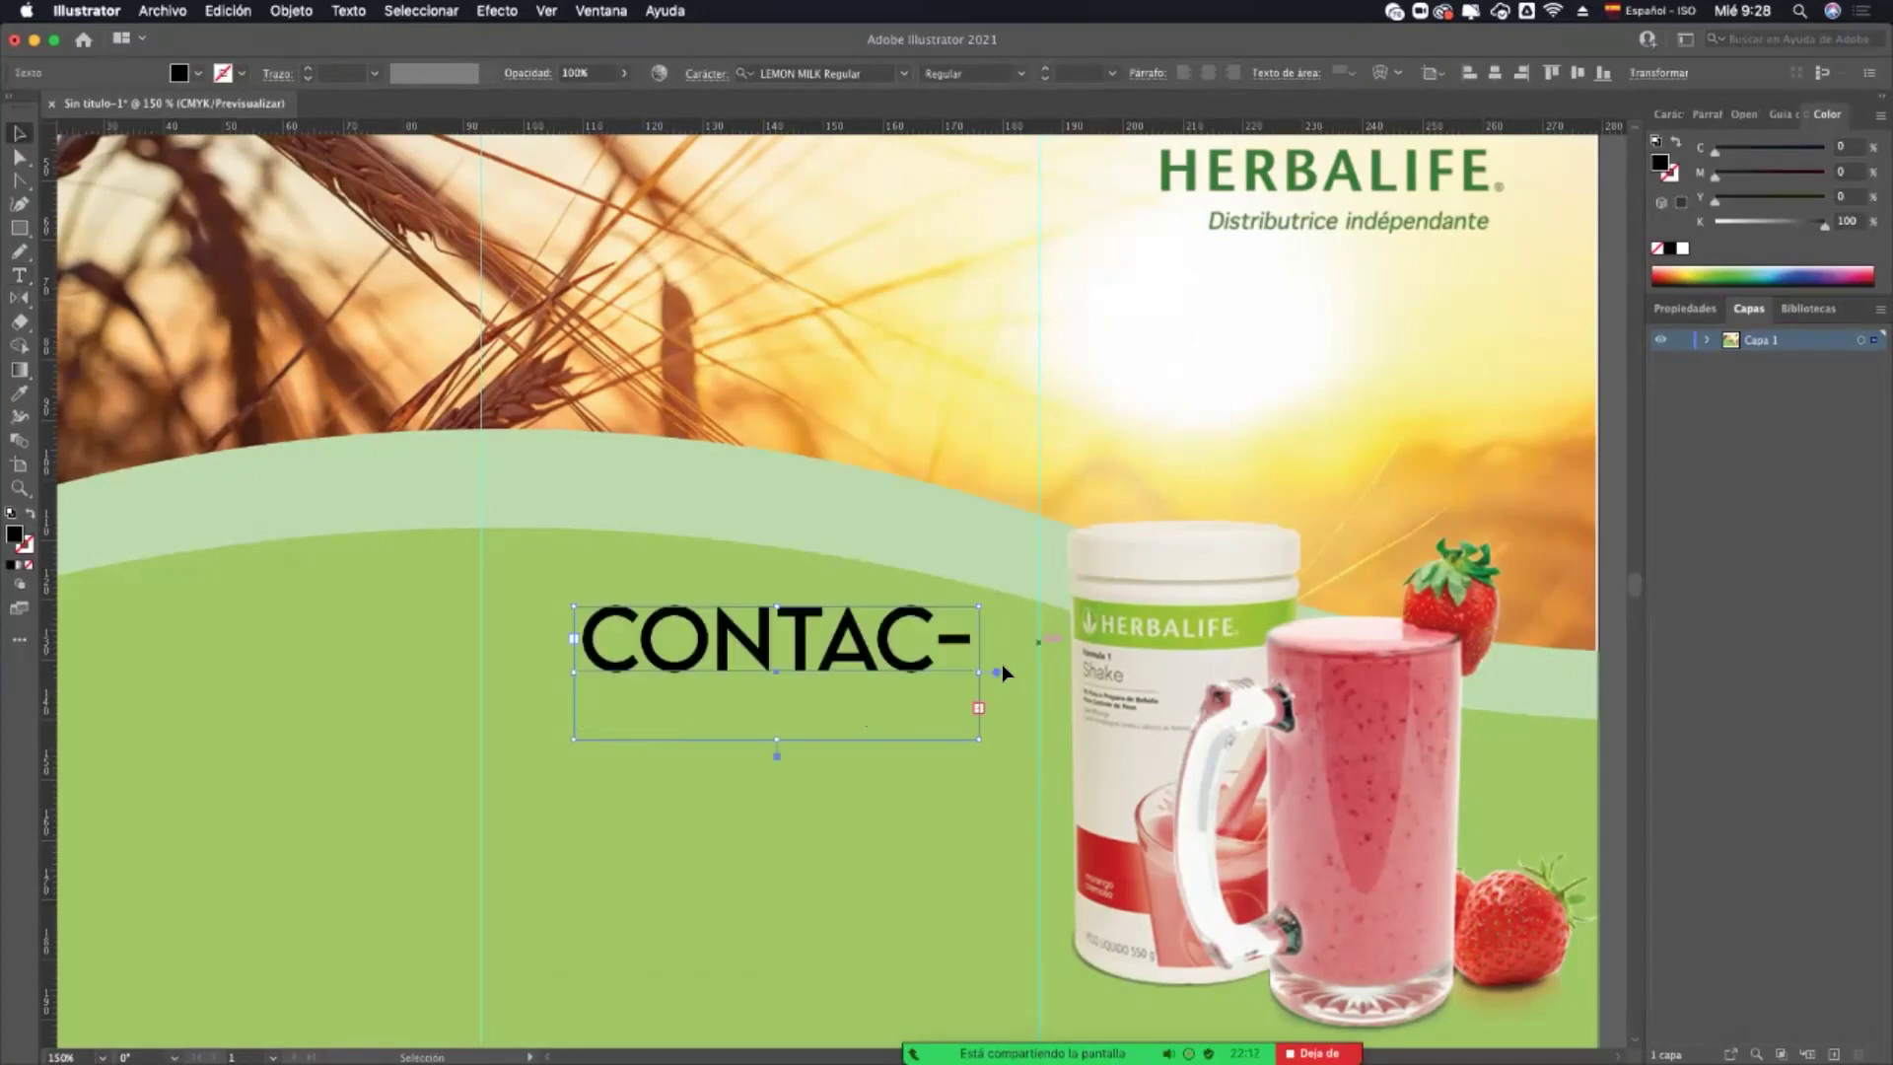
{"action": "left_click_drag", "start_coordinate": [977, 673], "coordinate": [1033, 674]}
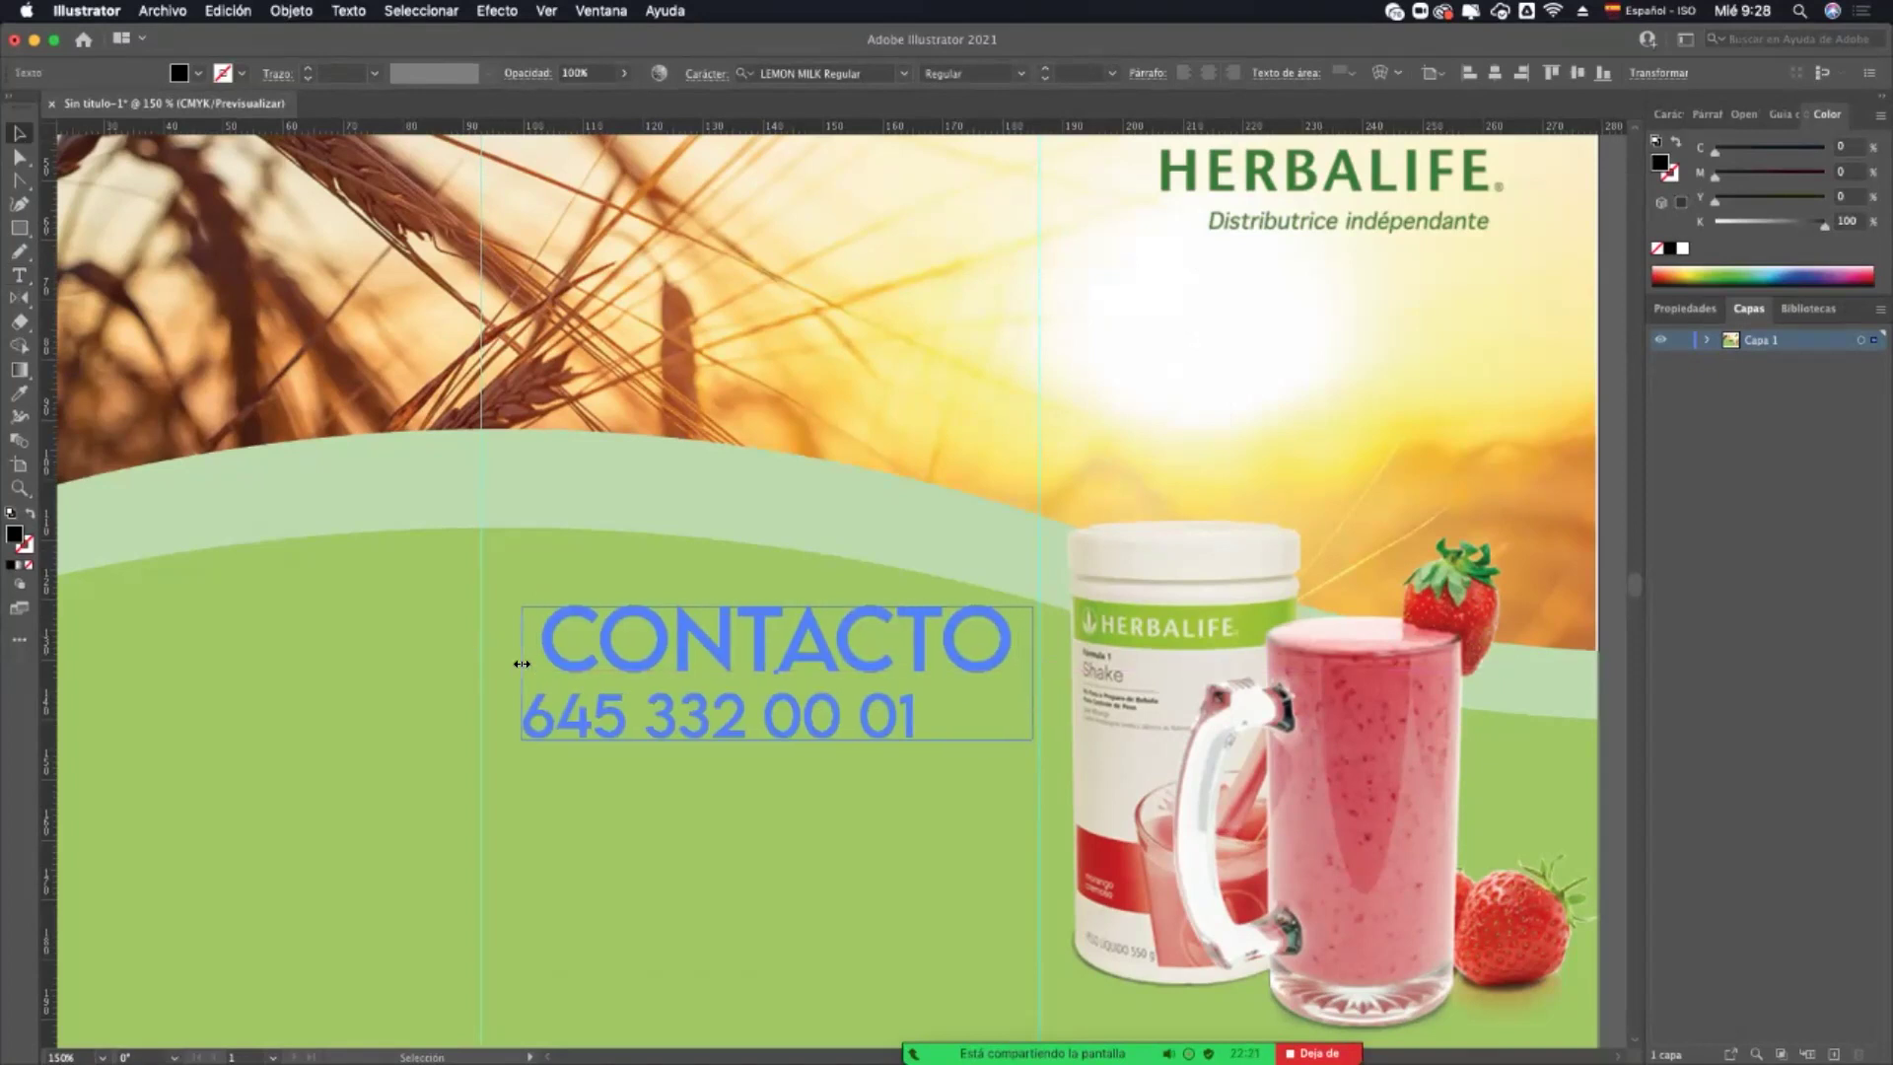
{"action": "left_click_drag", "start_coordinate": [569, 669], "coordinate": [512, 670]}
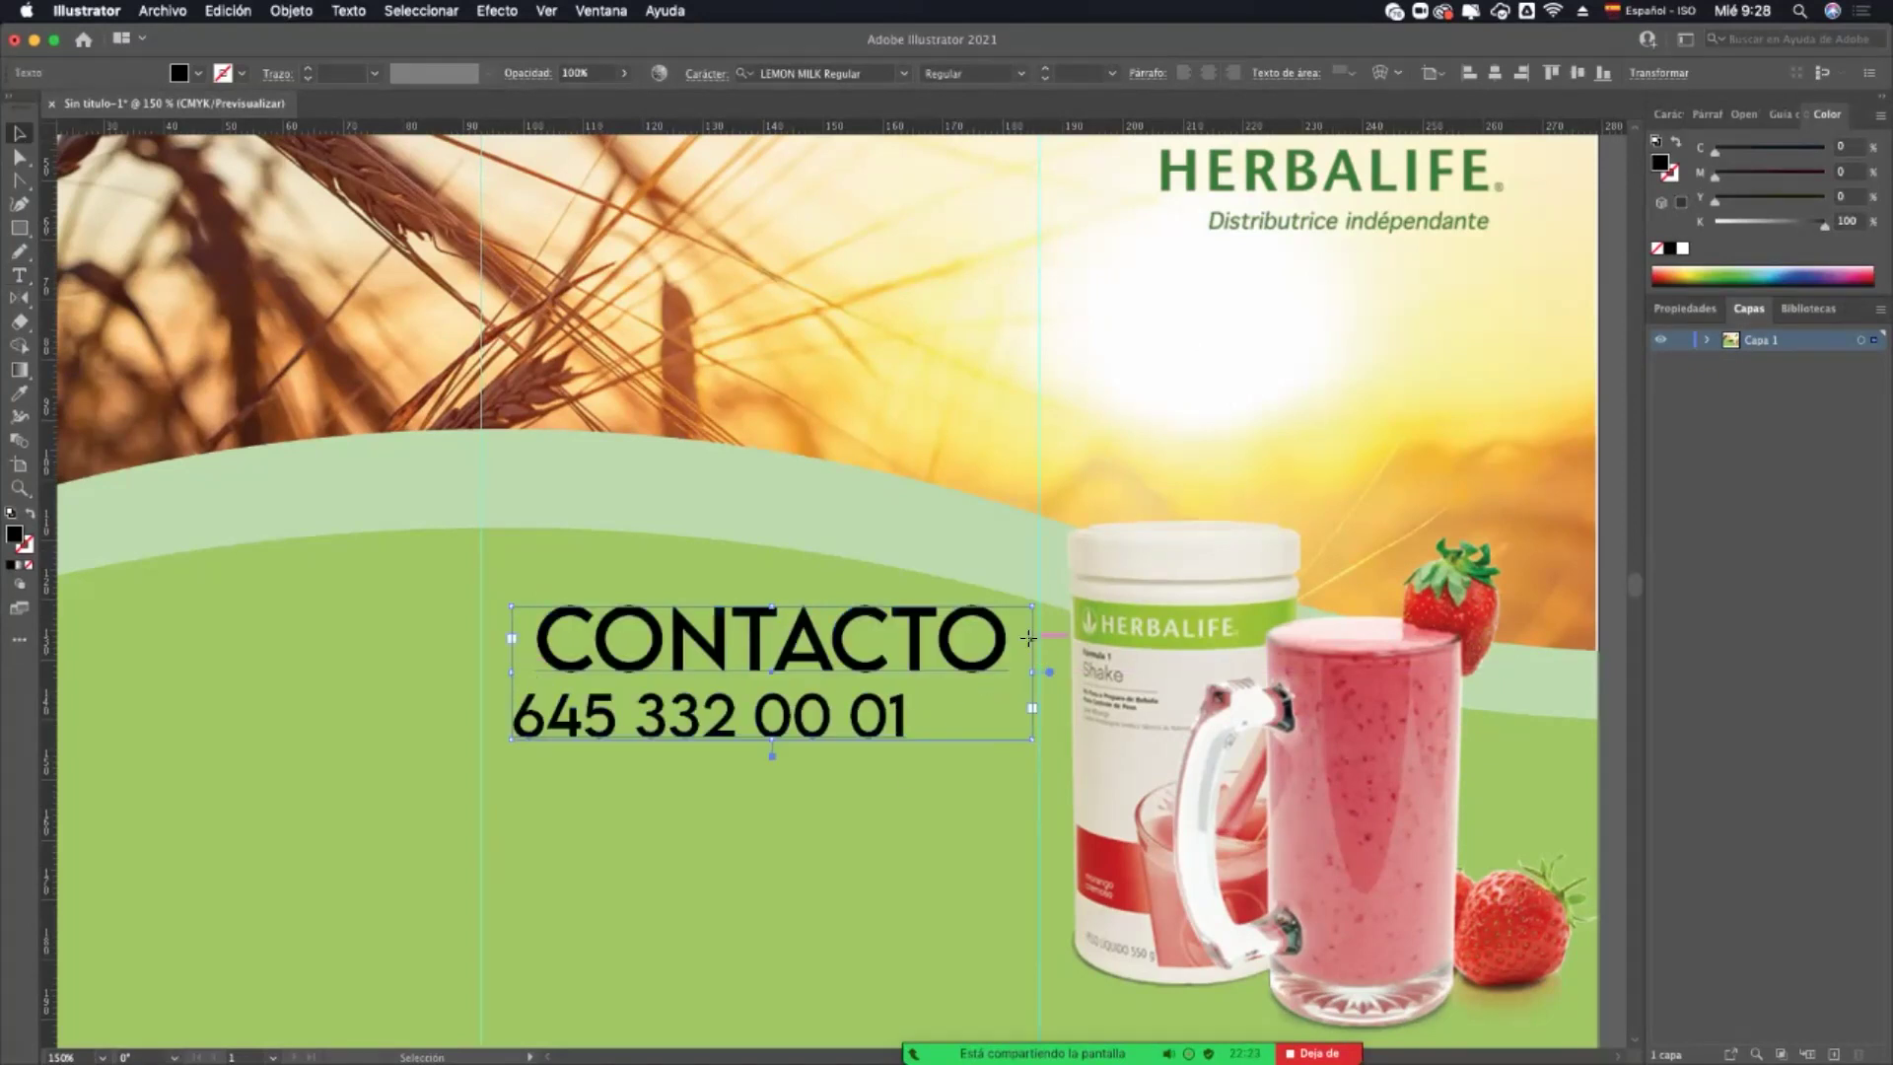
{"action": "left_click_drag", "start_coordinate": [772, 742], "coordinate": [794, 836]}
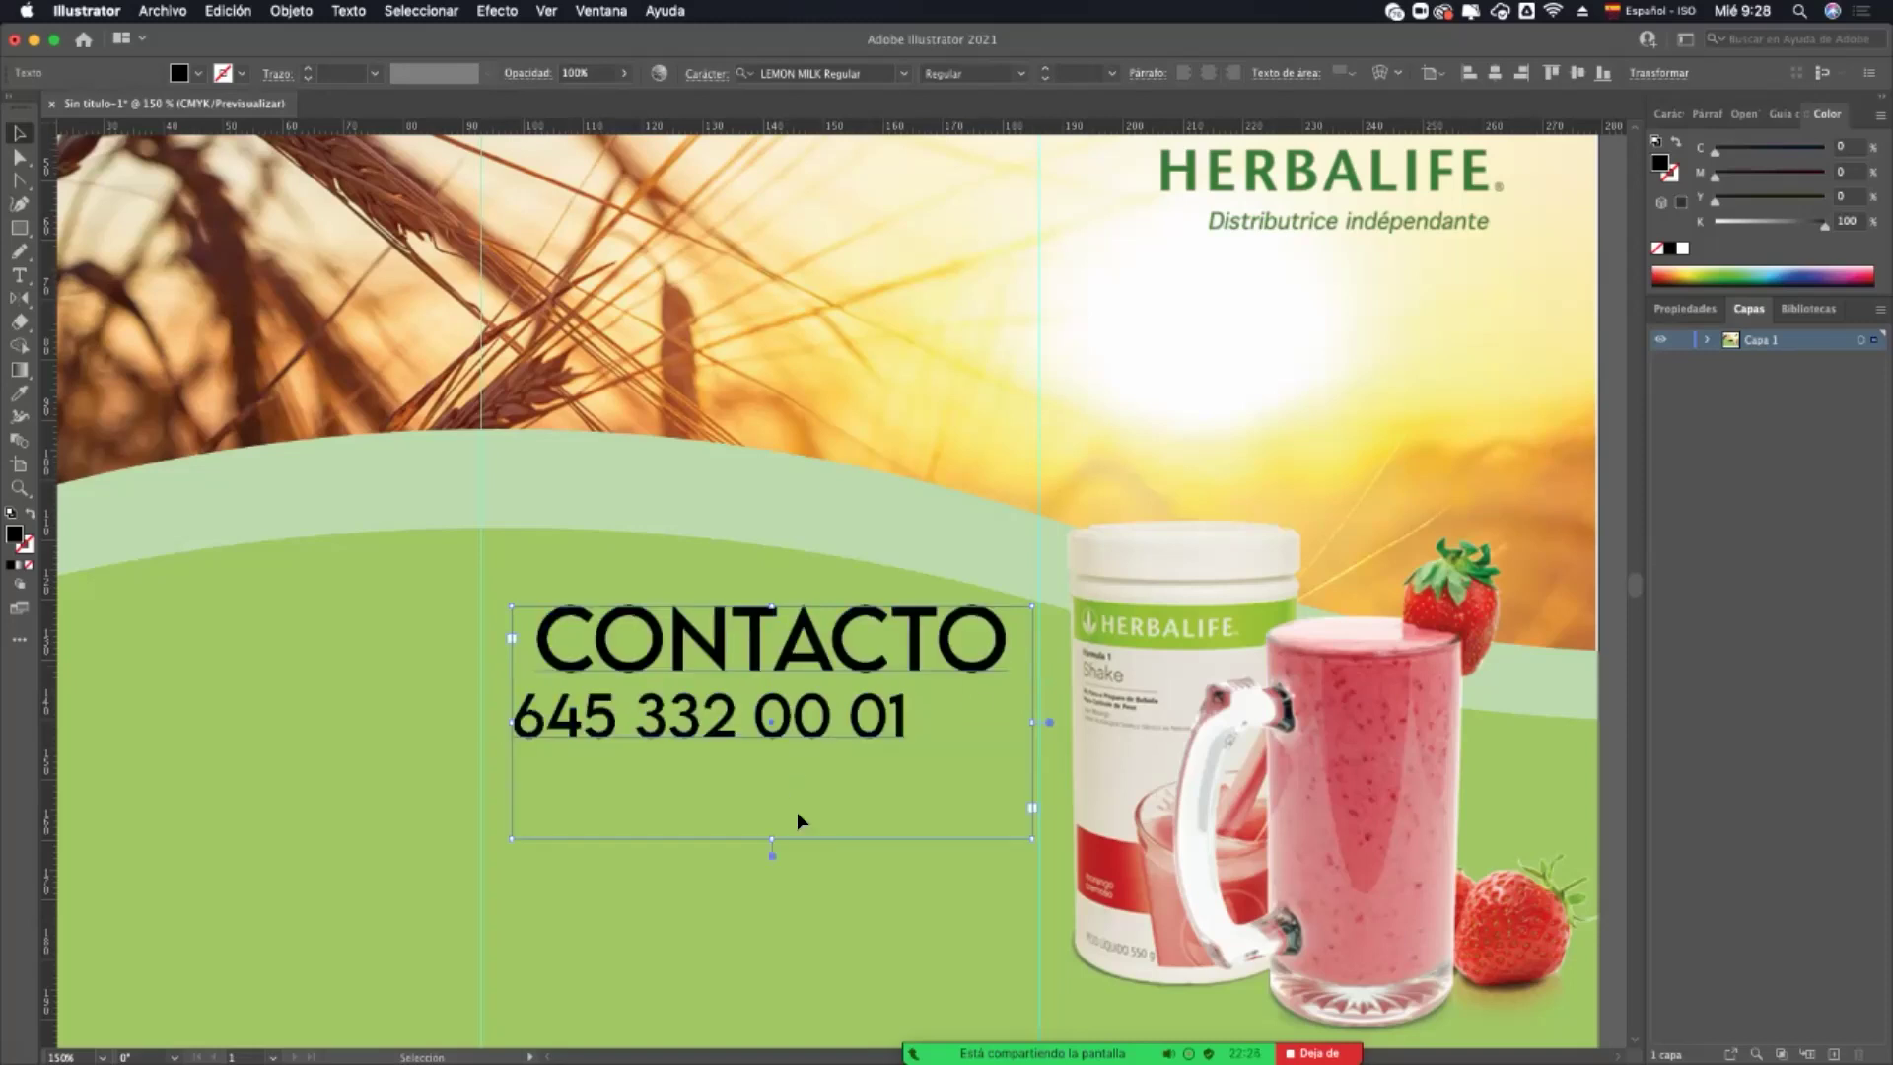
Add a blank line after CONTACTO, centre the phone number, and extend the frame downward.
{"action": "double_click", "coordinate": [1008, 621]}
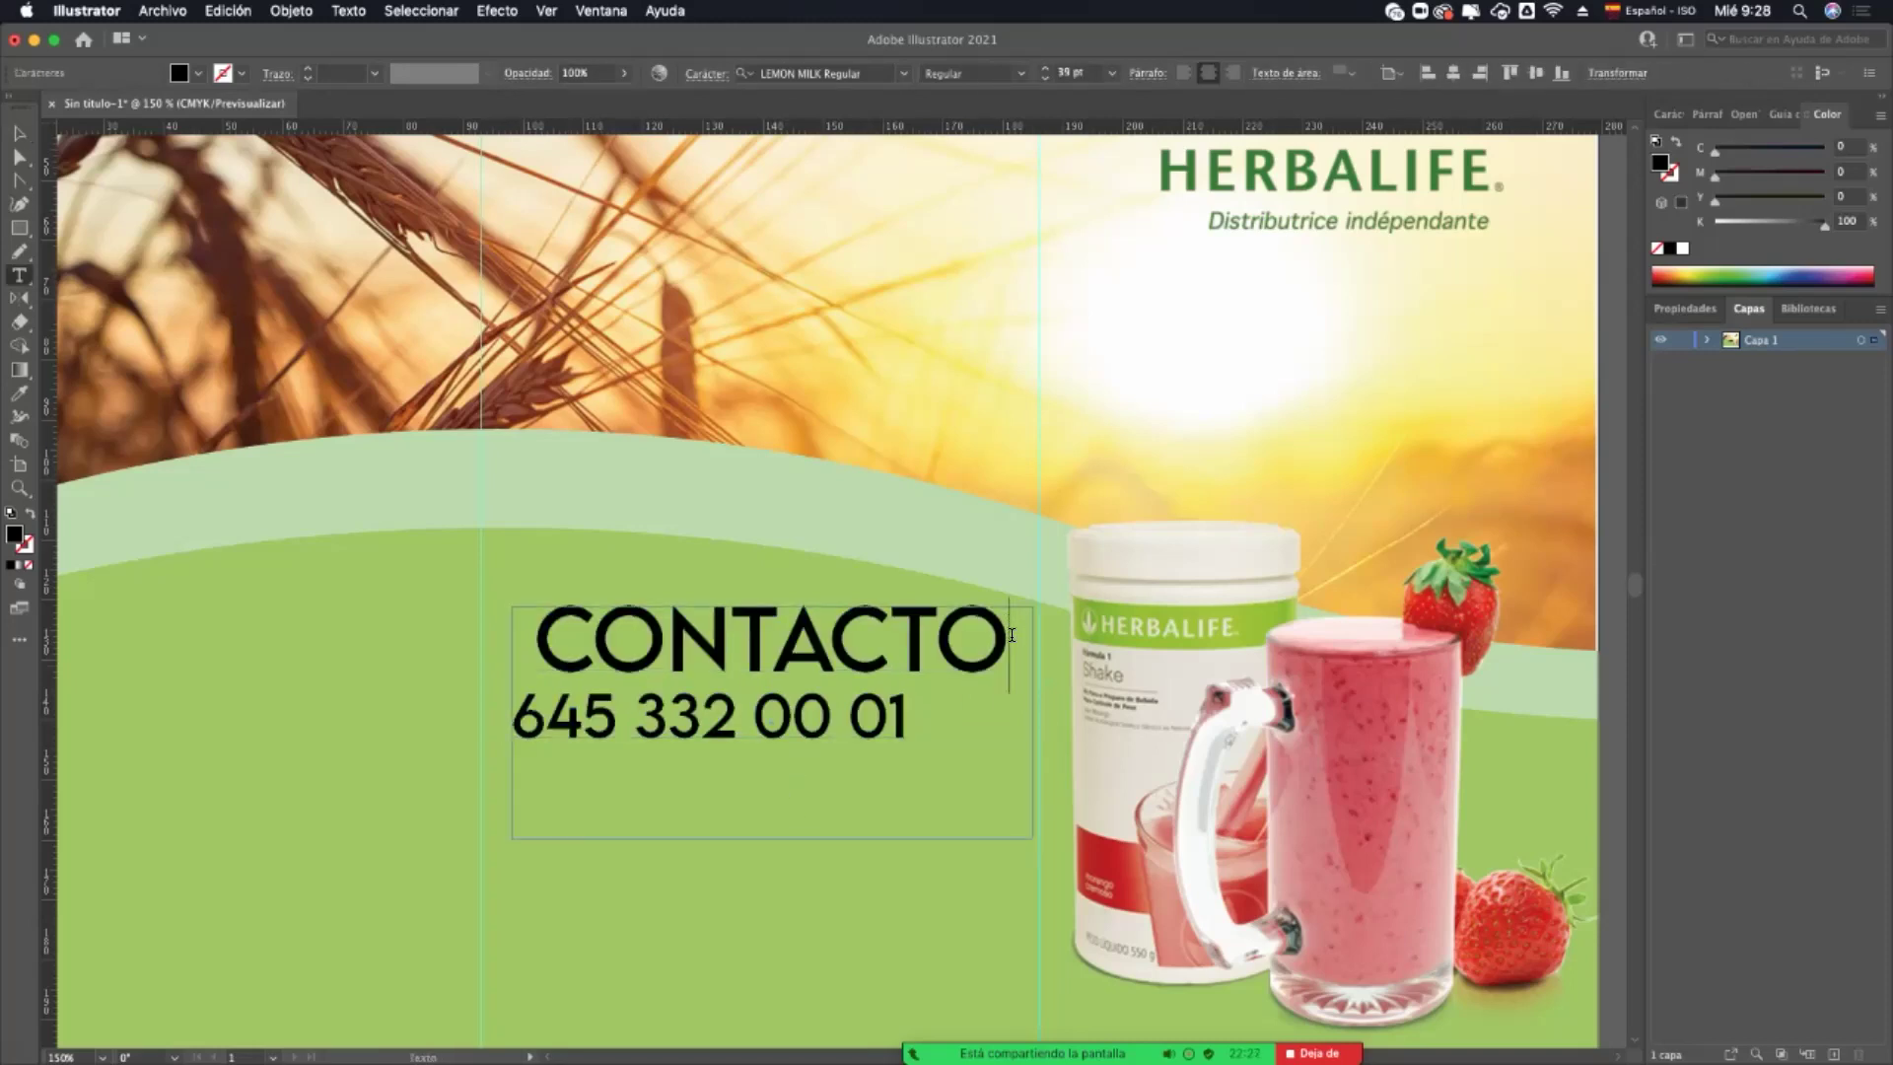
{"action": "key", "text": "Return"}
{"action": "mouse_move", "coordinate": [914, 801]}
{"action": "left_mouse_down"}
{"action": "mouse_move", "coordinate": [499, 766]}
{"action": "mouse_move", "coordinate": [530, 818]}
{"action": "mouse_move", "coordinate": [509, 818]}
{"action": "left_mouse_up"}
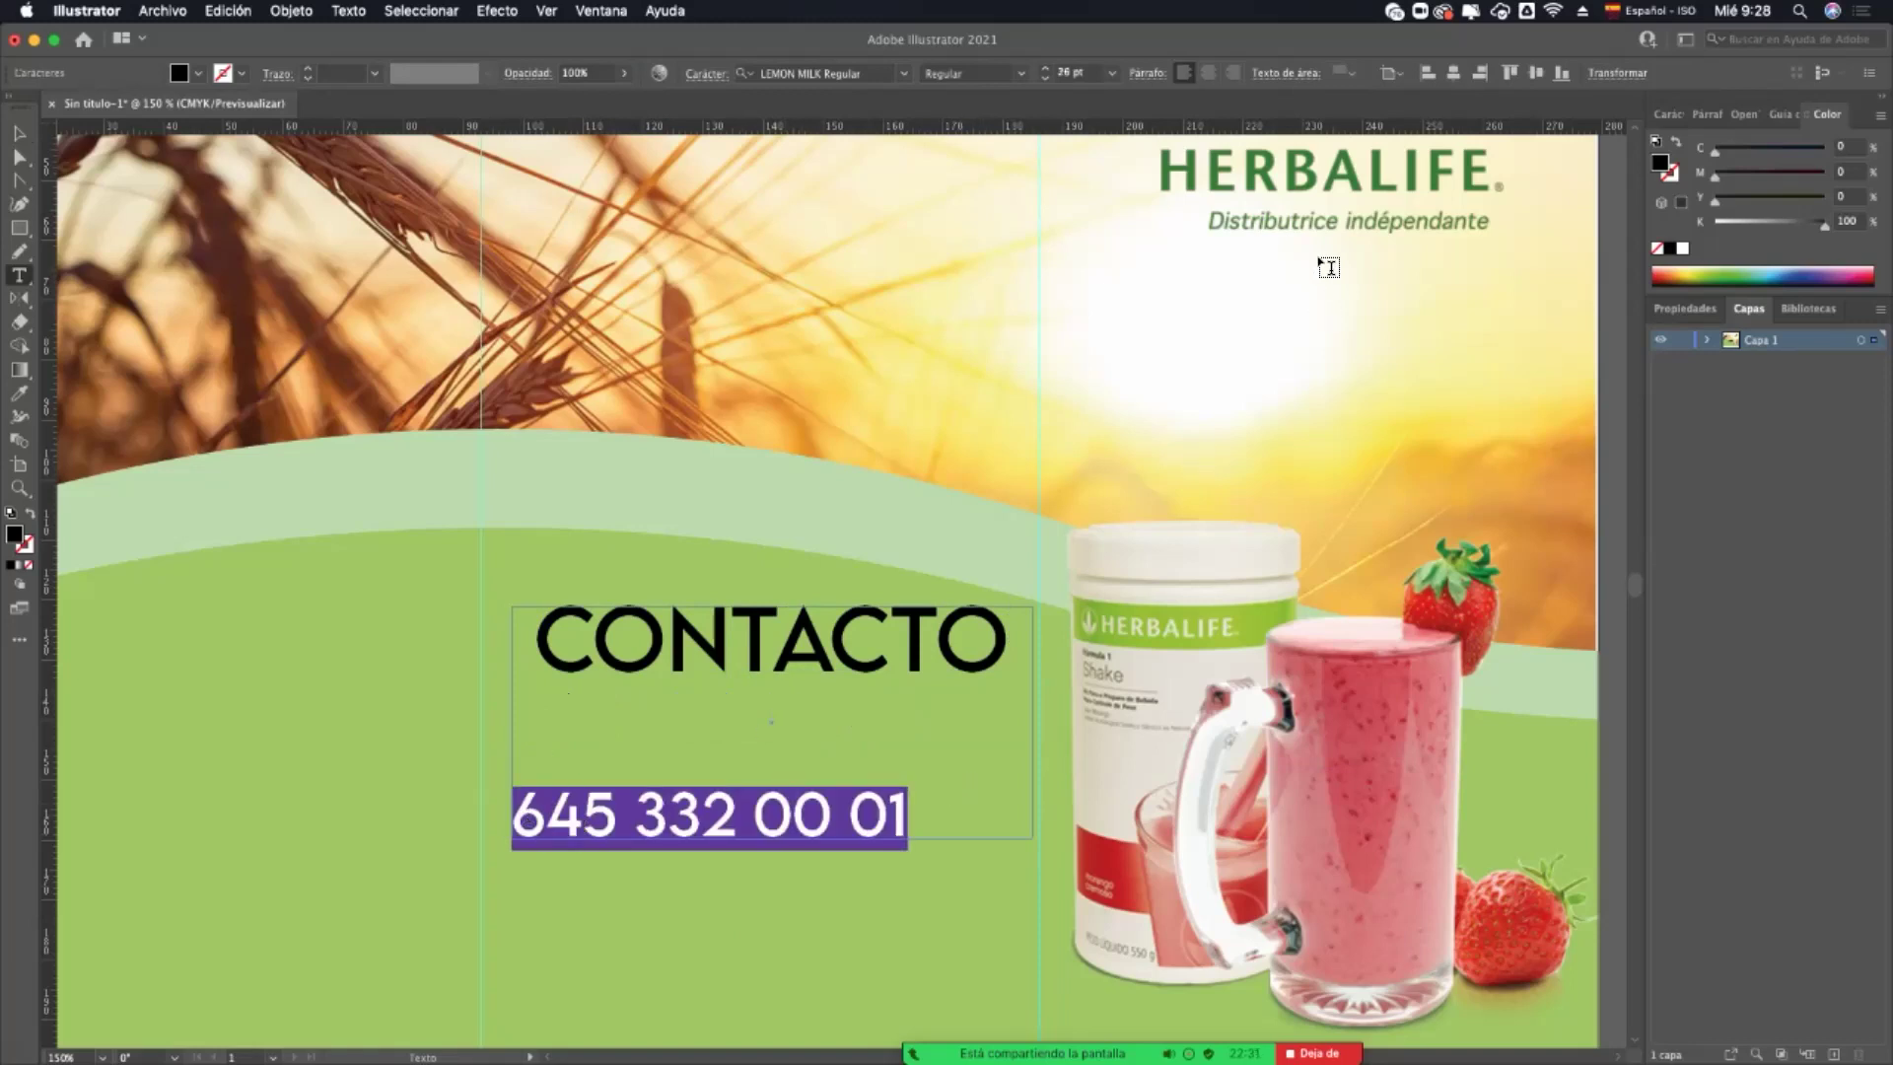
{"action": "left_click", "coordinate": [1208, 73]}
{"action": "left_click", "coordinate": [955, 807]}
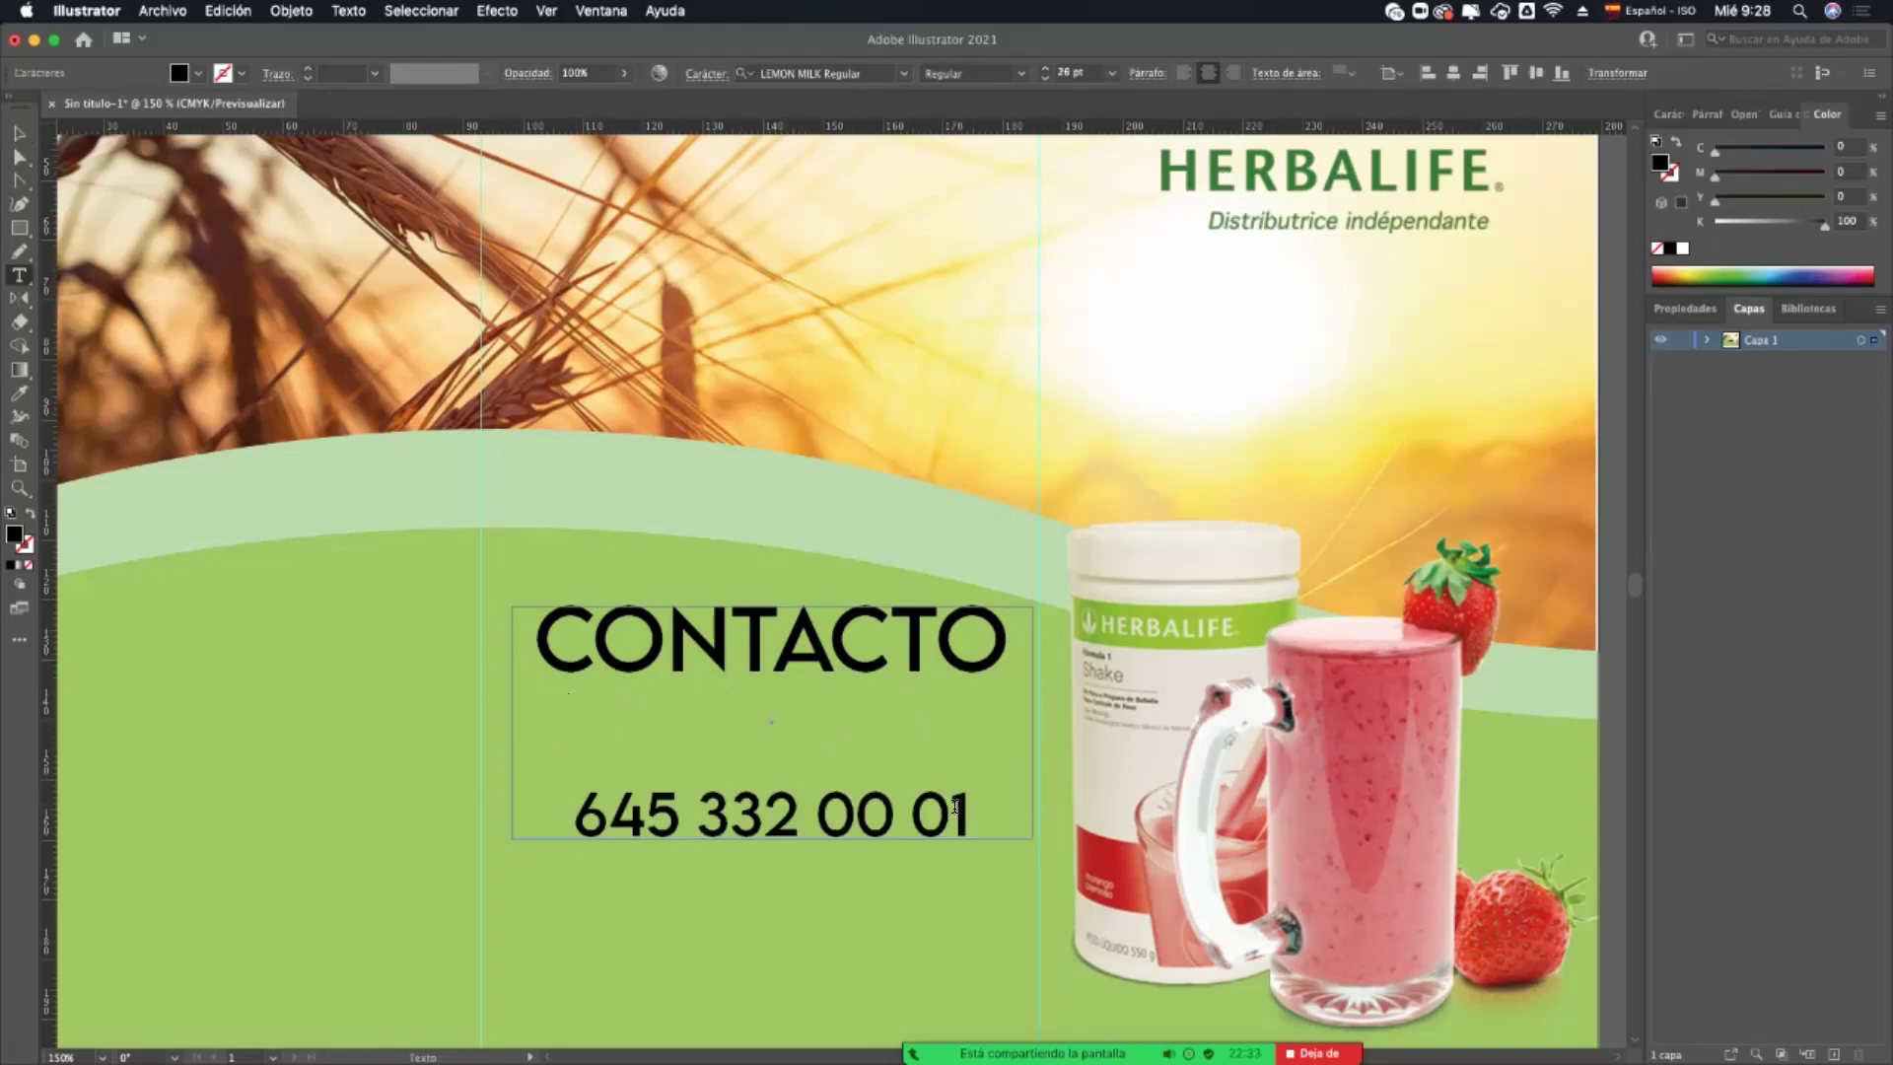
{"action": "left_click", "coordinate": [18, 132]}
{"action": "left_click_drag", "start_coordinate": [771, 843], "coordinate": [764, 937]}
{"action": "left_click", "coordinate": [806, 867]}
{"action": "left_click", "coordinate": [961, 818]}
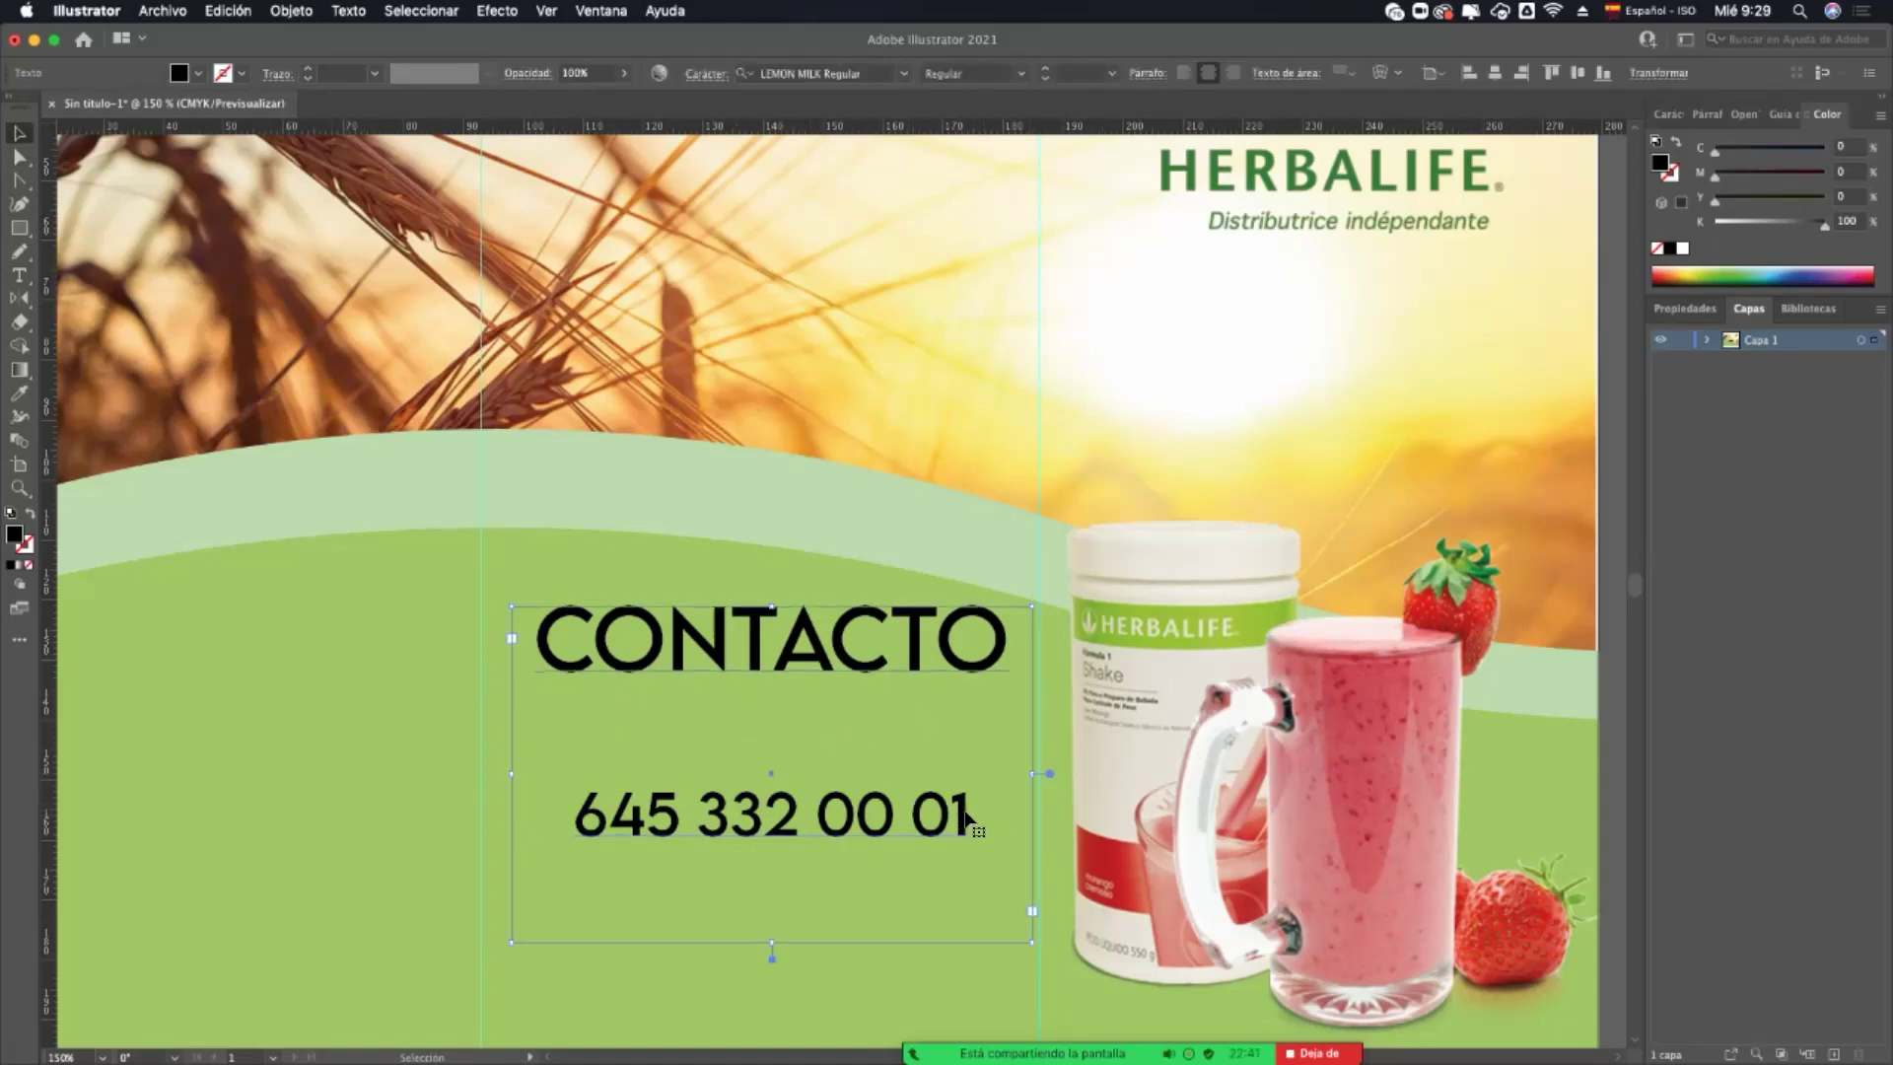
Type the contact person's name on a new centred line after the phone number.
{"action": "double_click", "coordinate": [966, 818]}
{"action": "triple_click", "coordinate": [962, 811]}
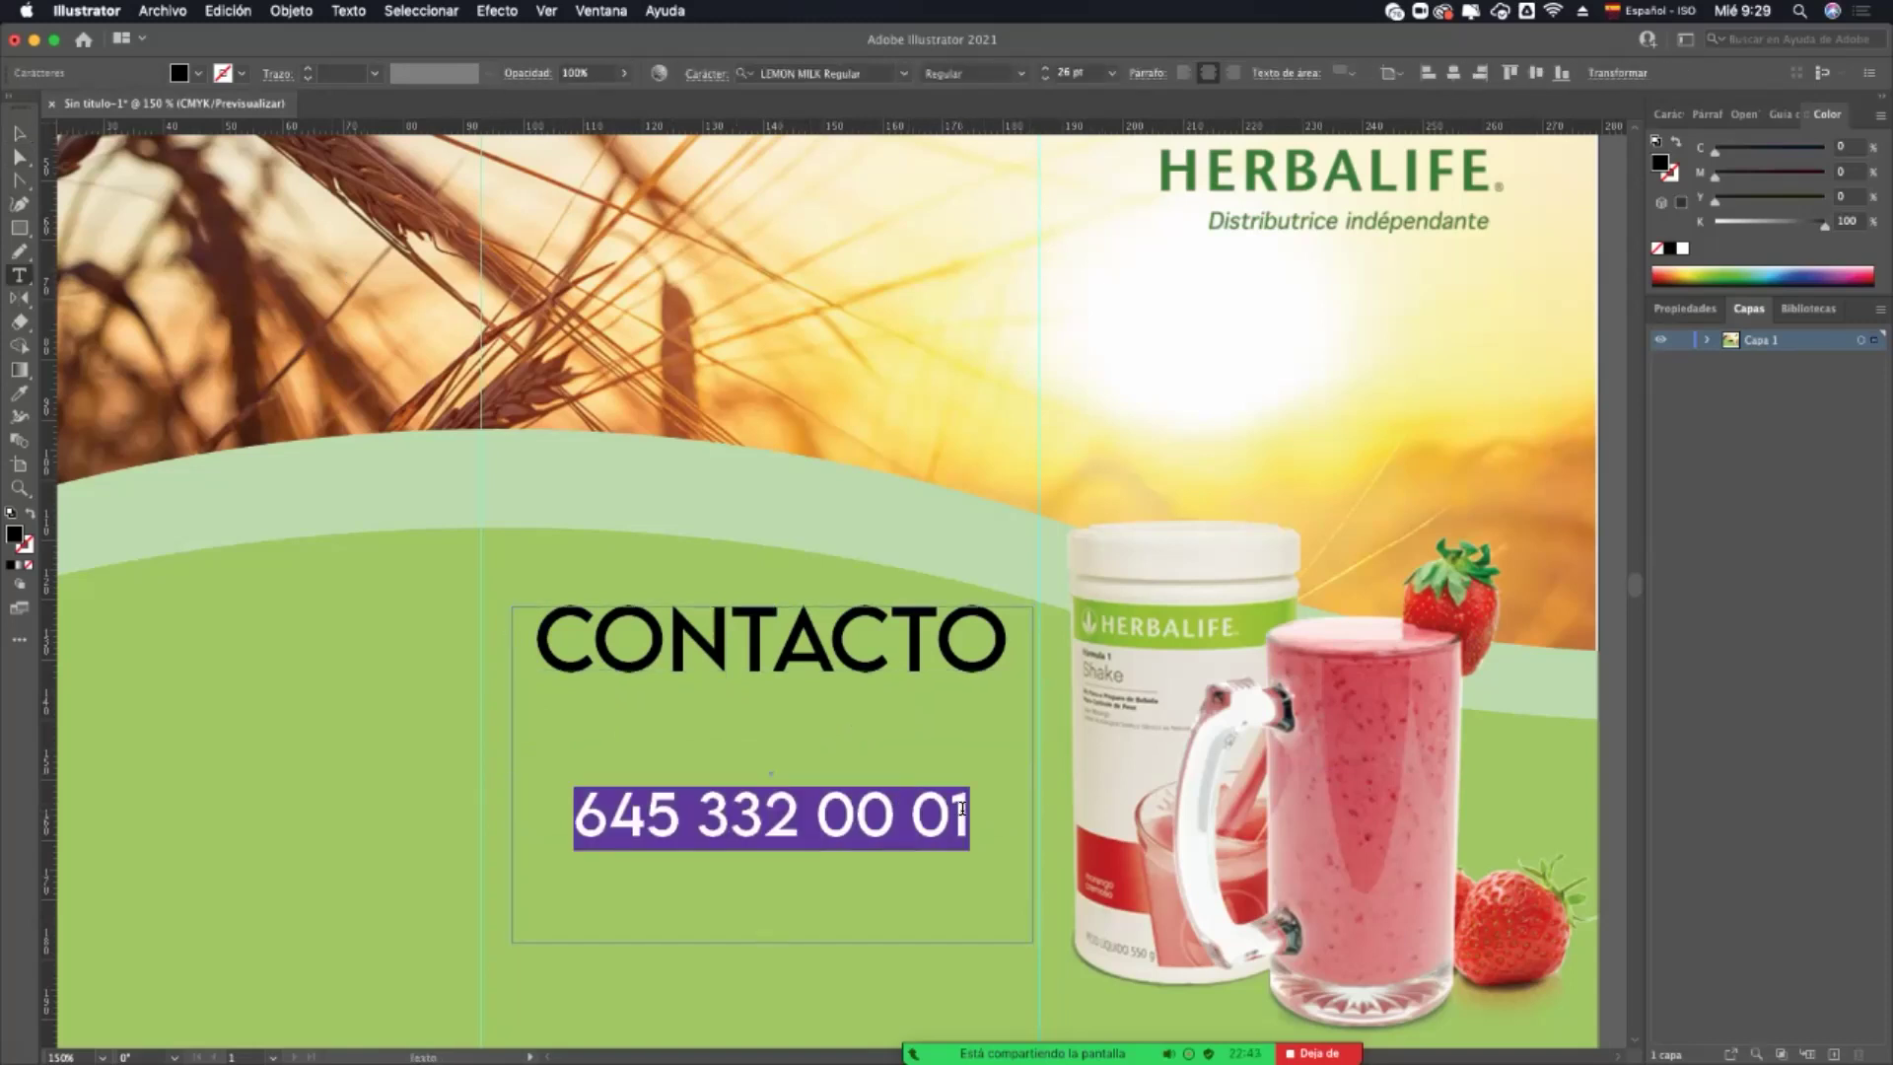
{"action": "left_click", "coordinate": [971, 809]}
{"action": "key", "text": "Return"}
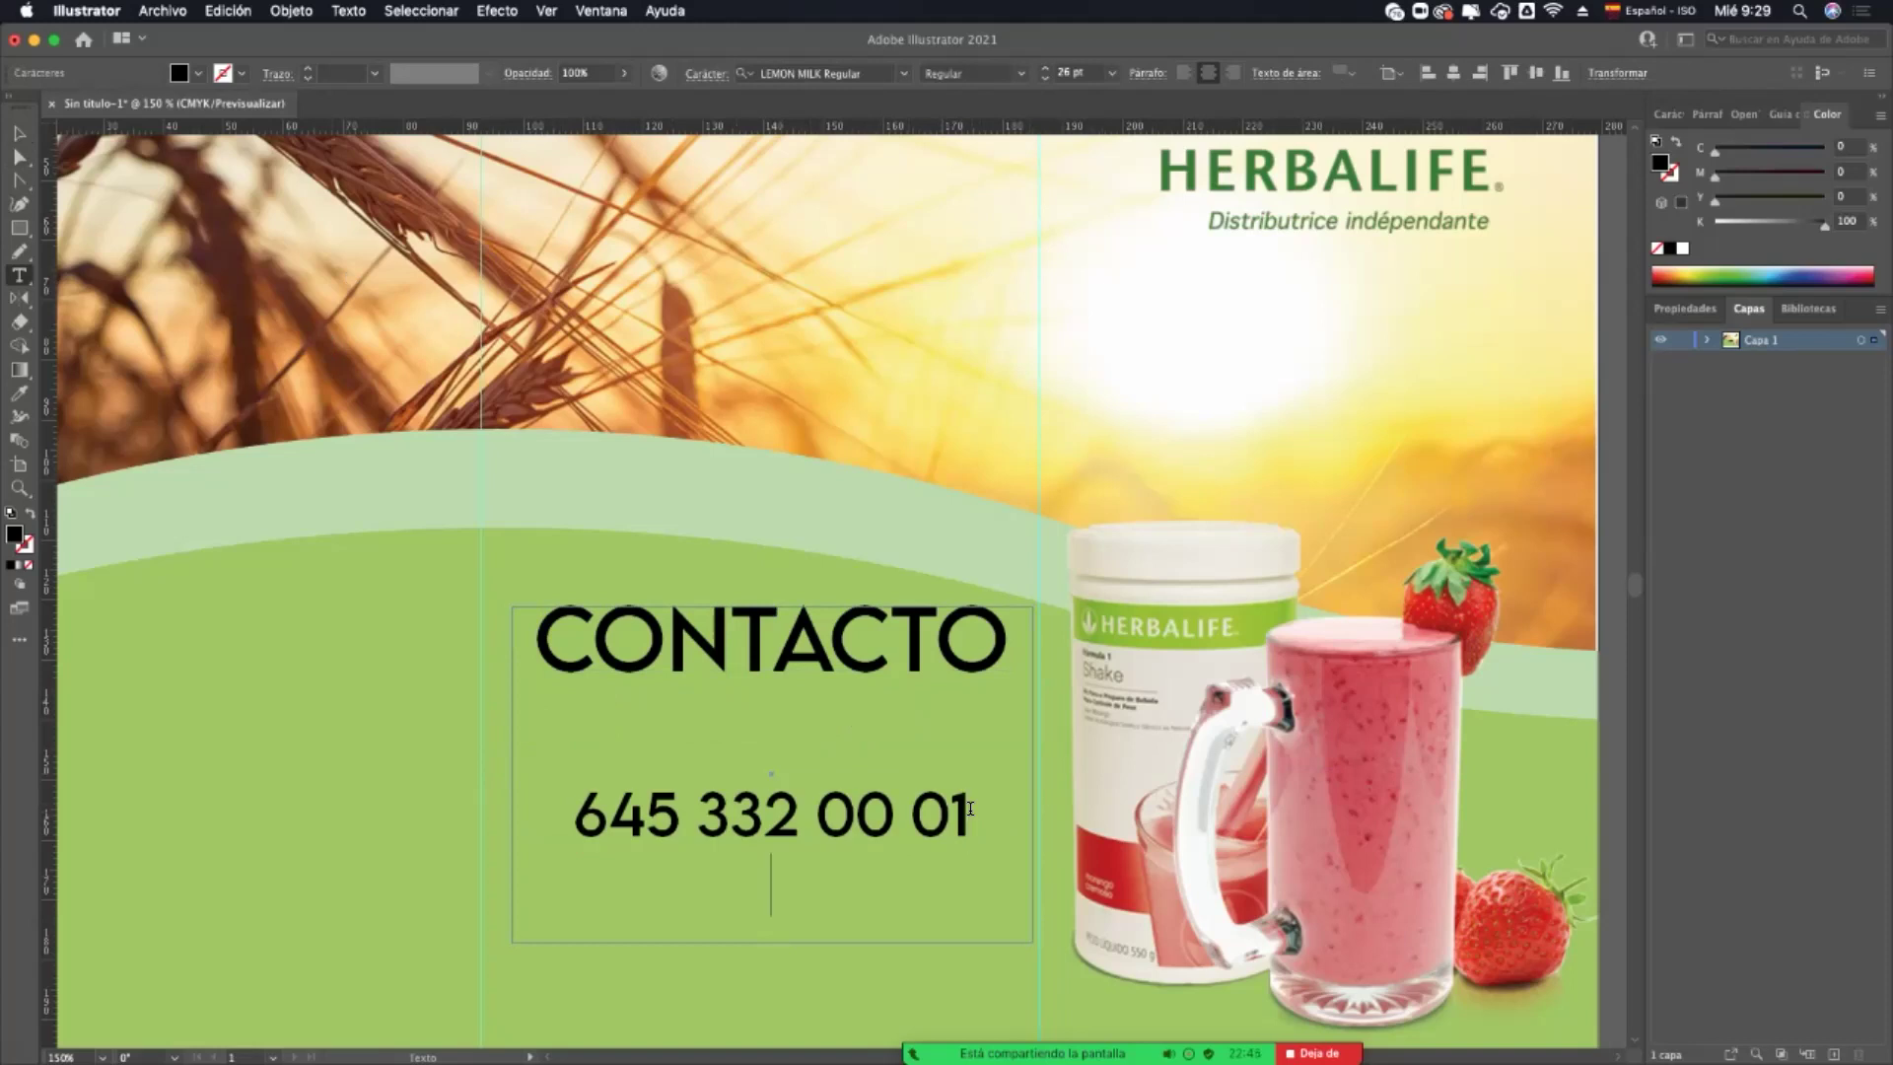
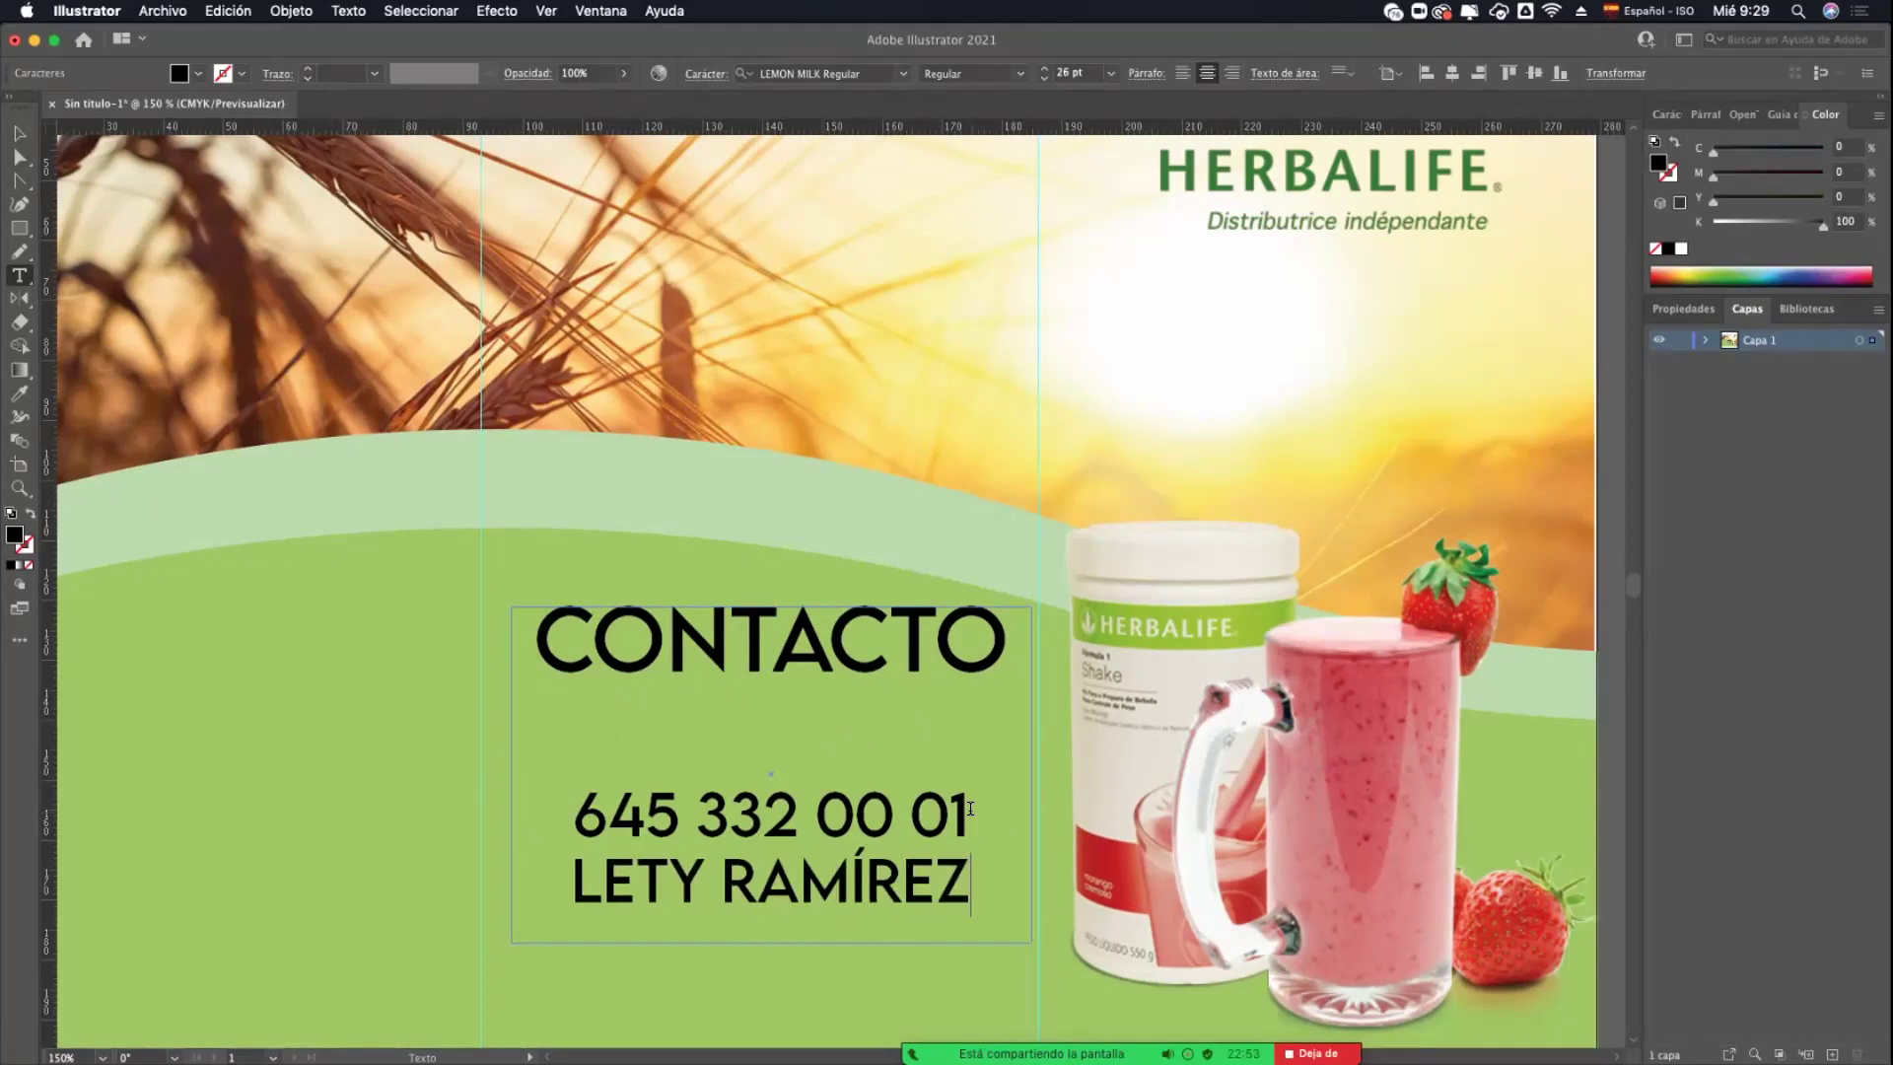
{"action": "left_click", "coordinate": [20, 132]}
{"action": "scroll", "coordinate": [1006, 887], "scroll_direction": "down", "scroll_amount": 1}
{"action": "scroll", "coordinate": [998, 884], "scroll_direction": "down", "scroll_amount": 2}
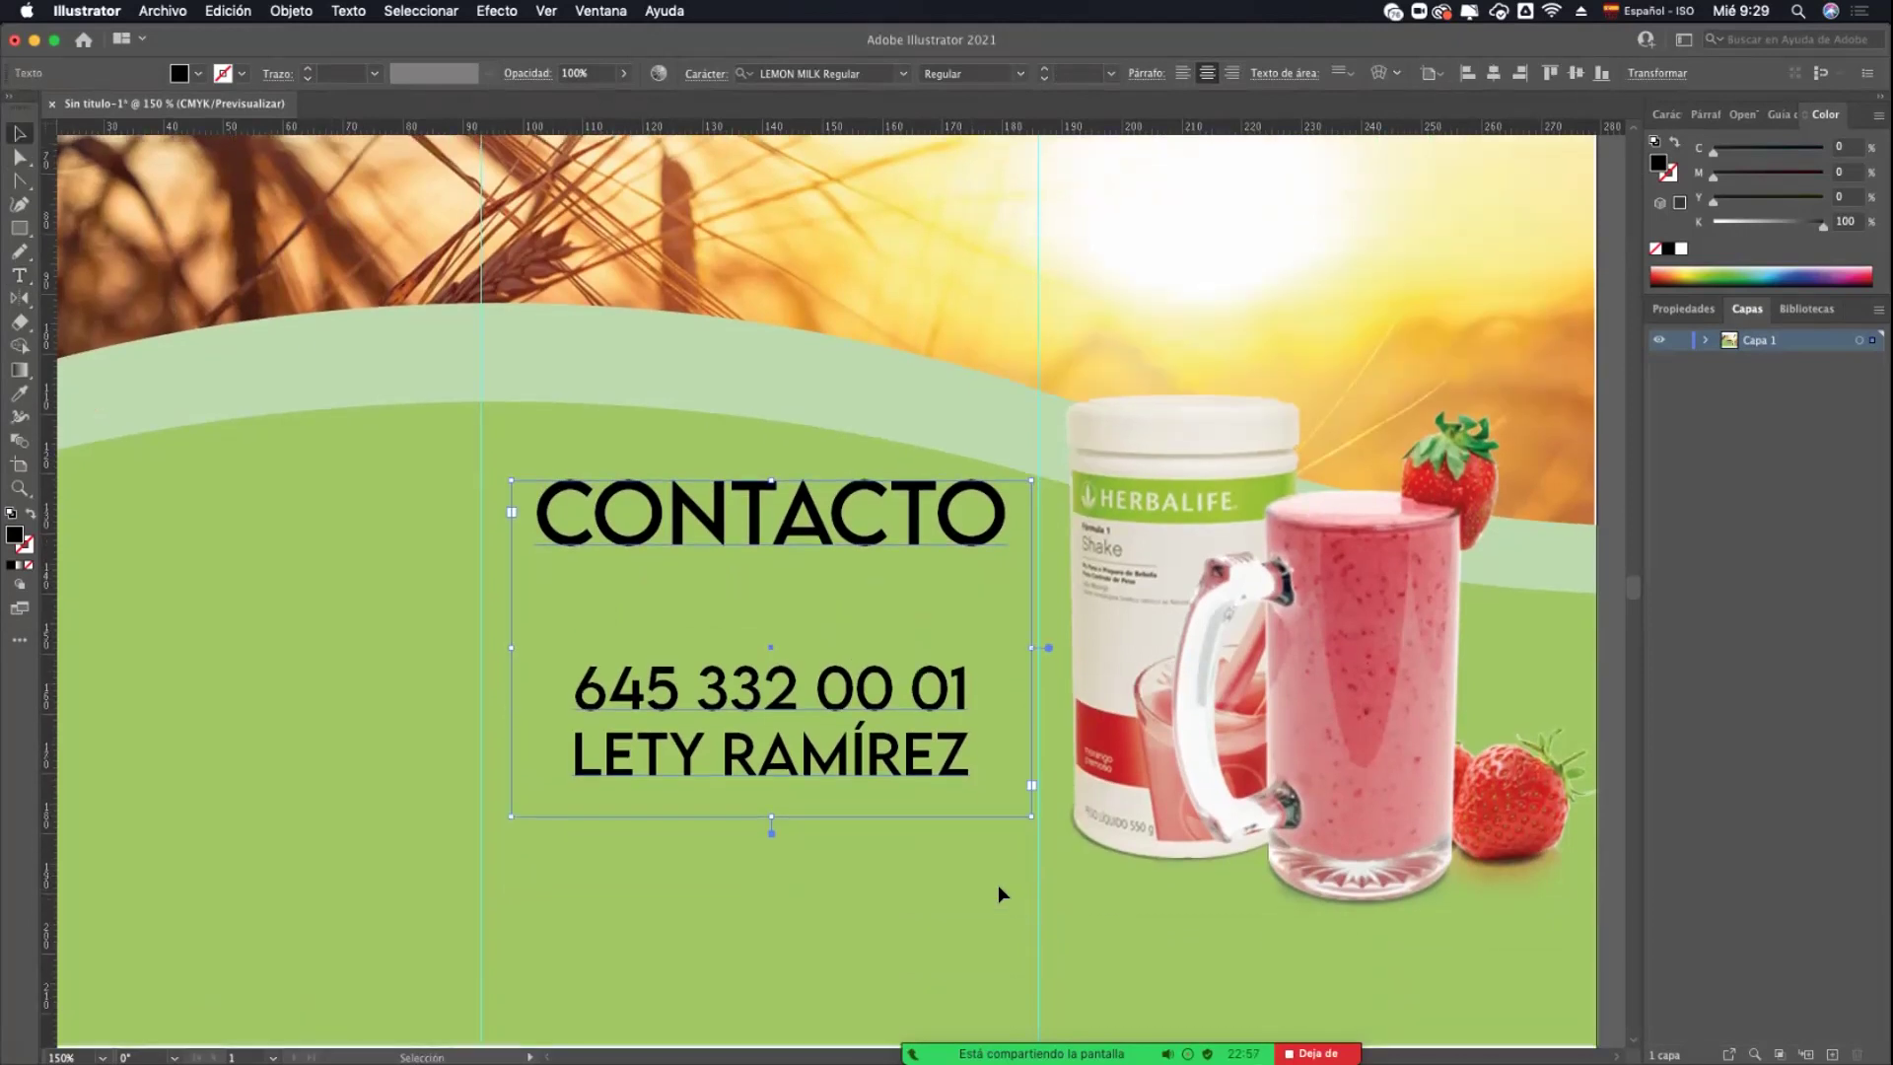
{"action": "scroll", "coordinate": [998, 884], "scroll_direction": "down", "scroll_amount": 2}
Move the contact text block lower on the panel.
{"action": "left_click_drag", "start_coordinate": [815, 496], "coordinate": [822, 584]}
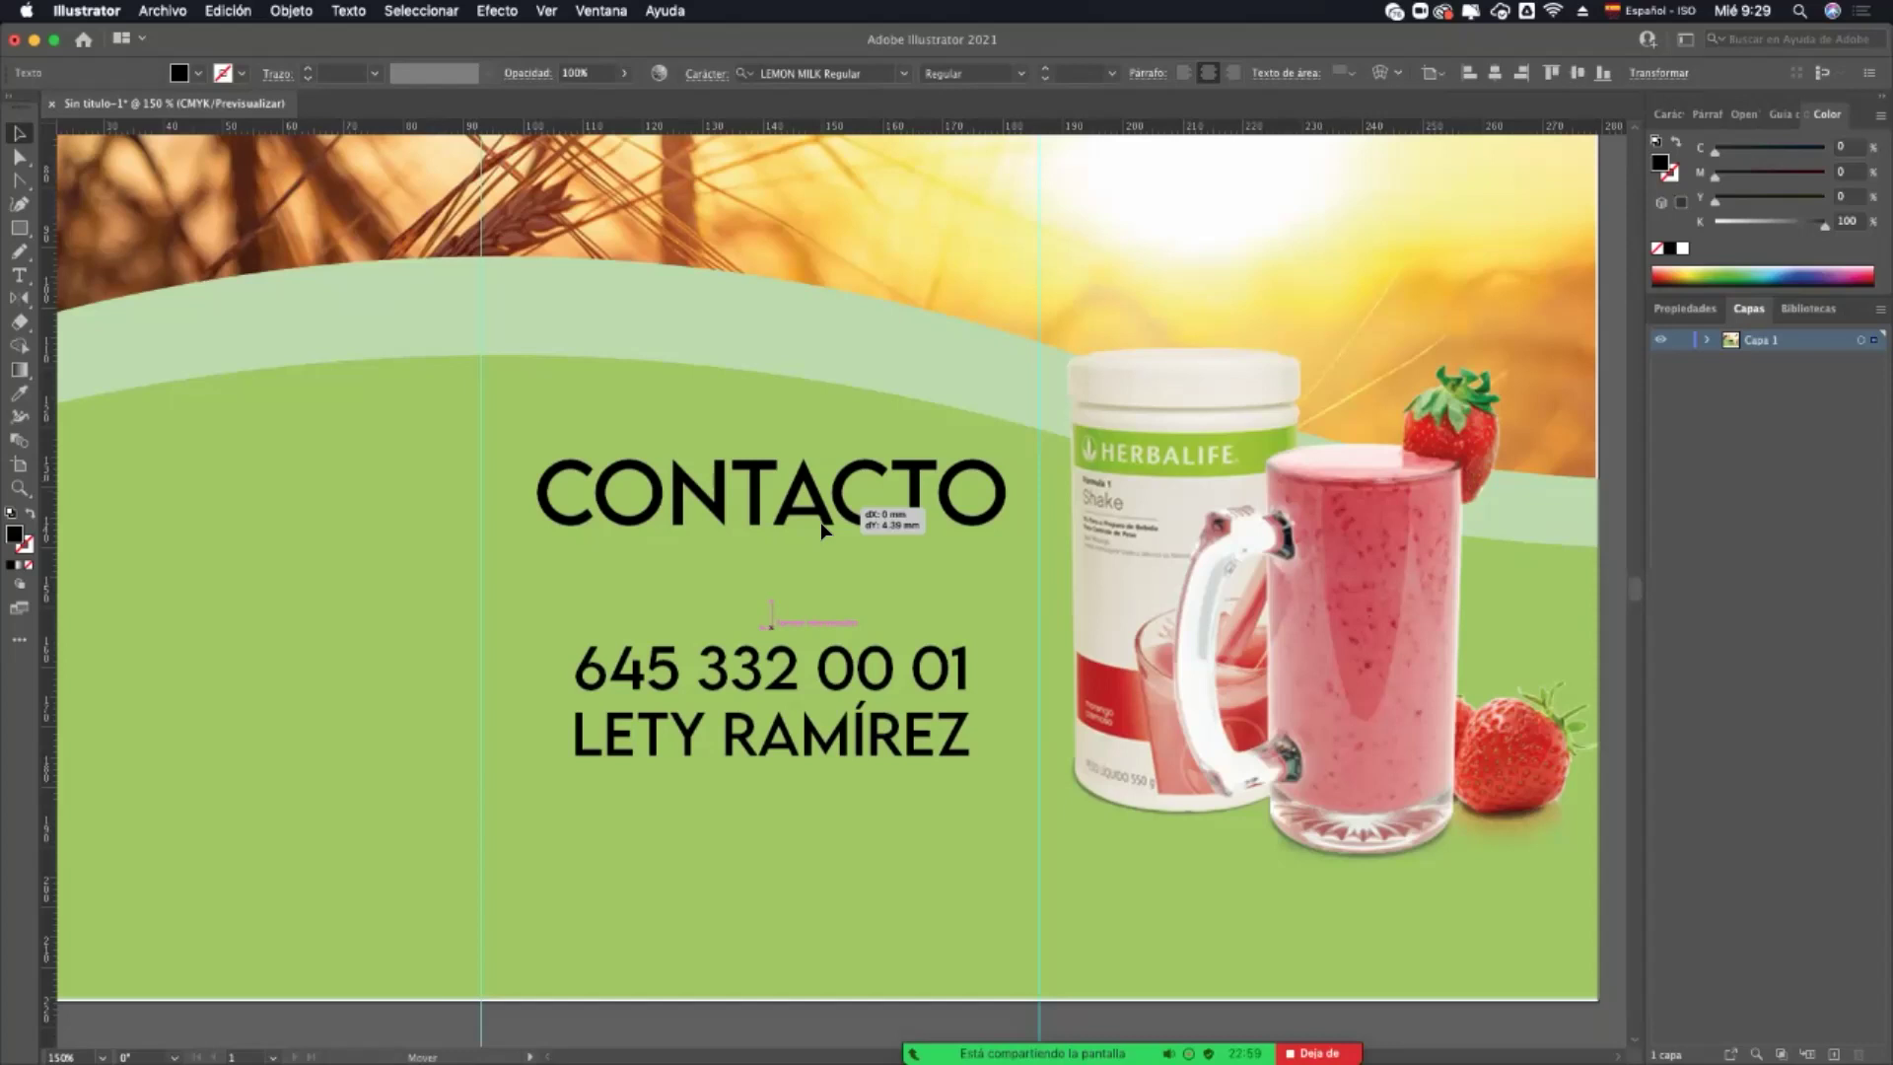
{"action": "right_click", "coordinate": [823, 584]}
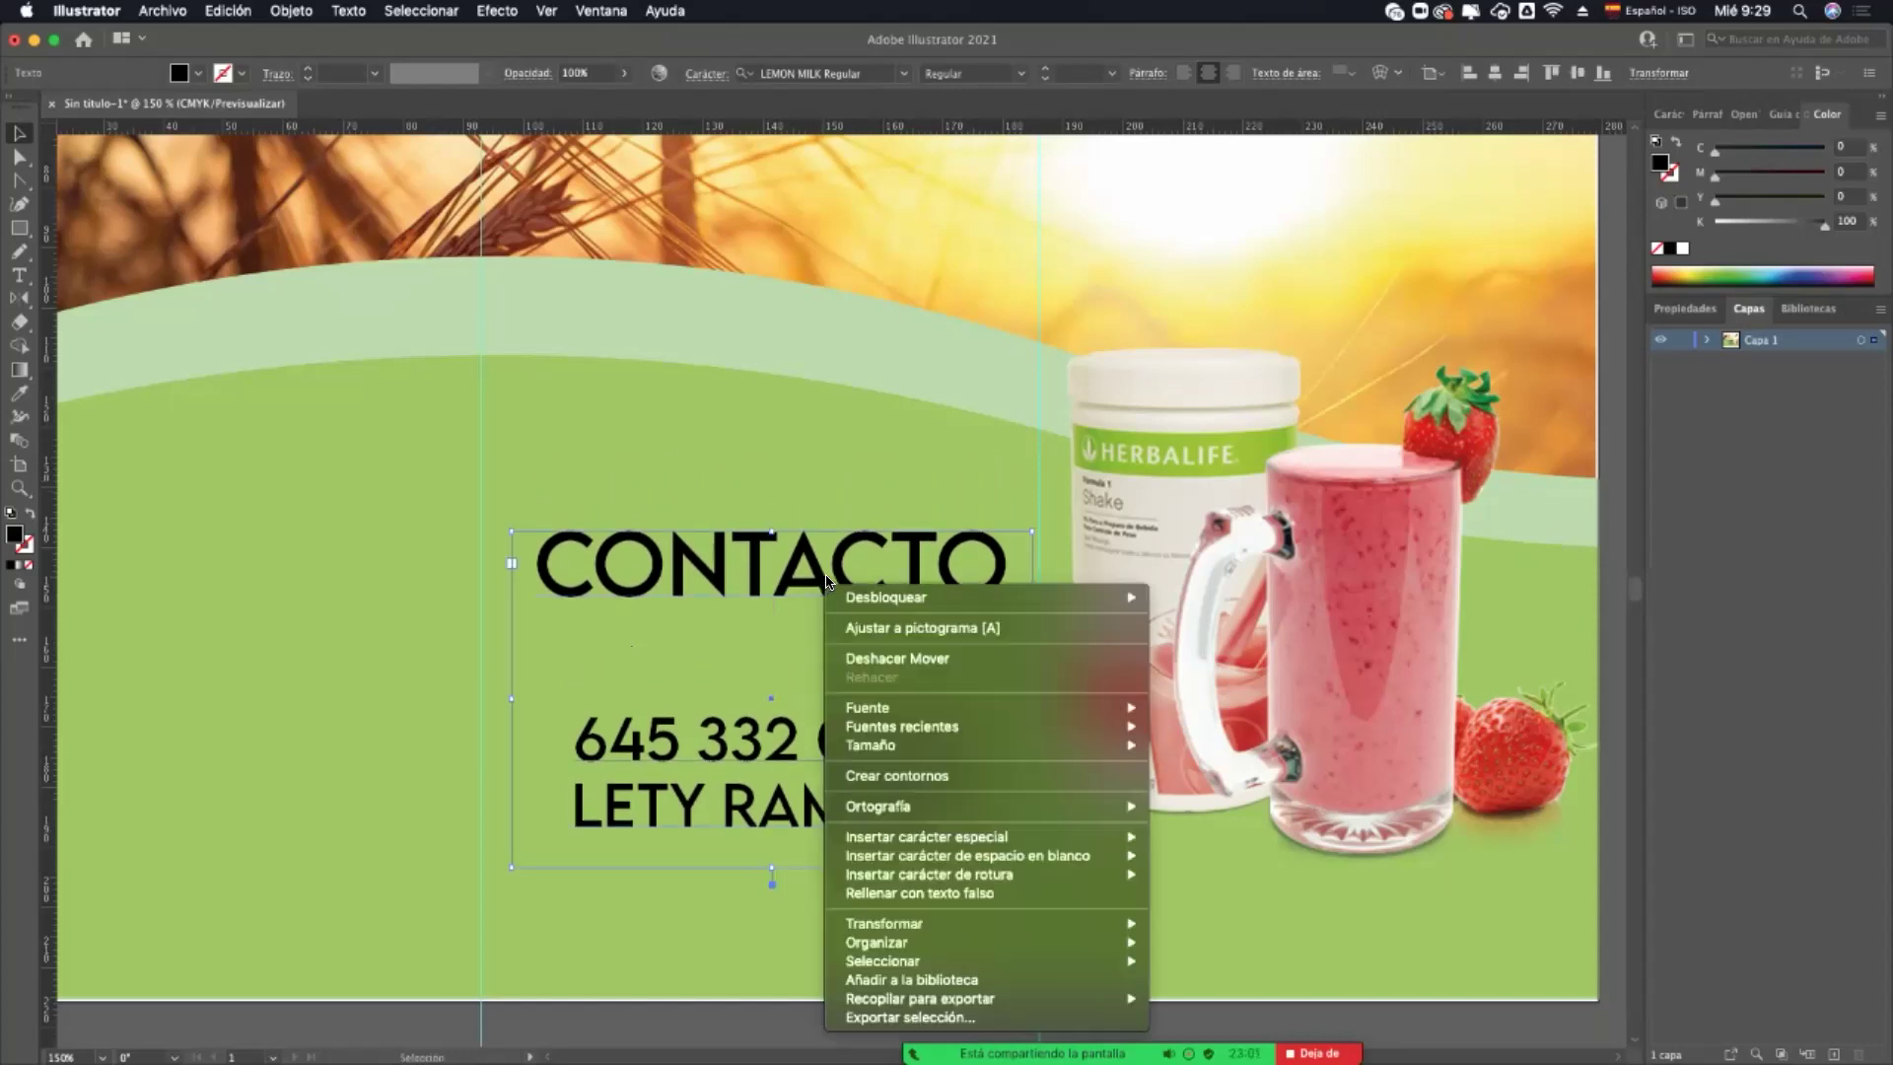
{"action": "left_click", "coordinate": [820, 576]}
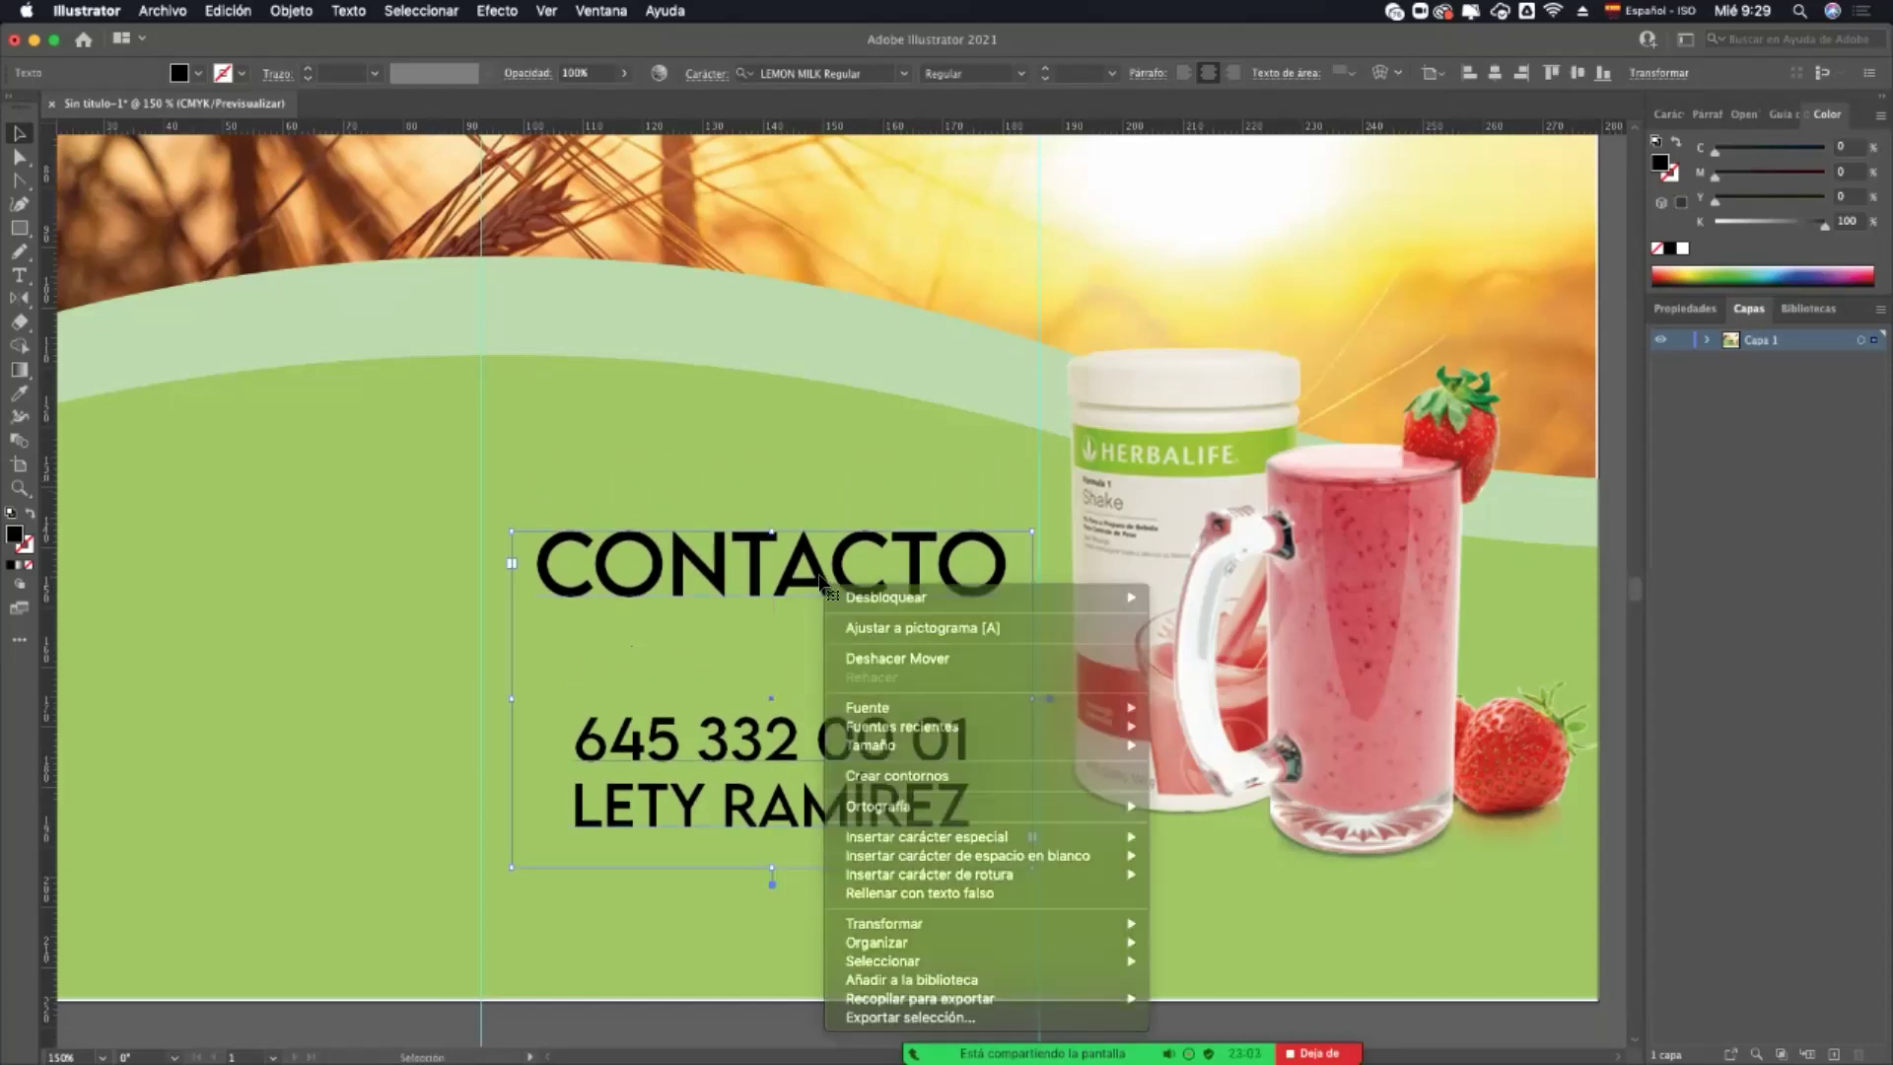
{"action": "left_click", "coordinate": [1272, 889]}
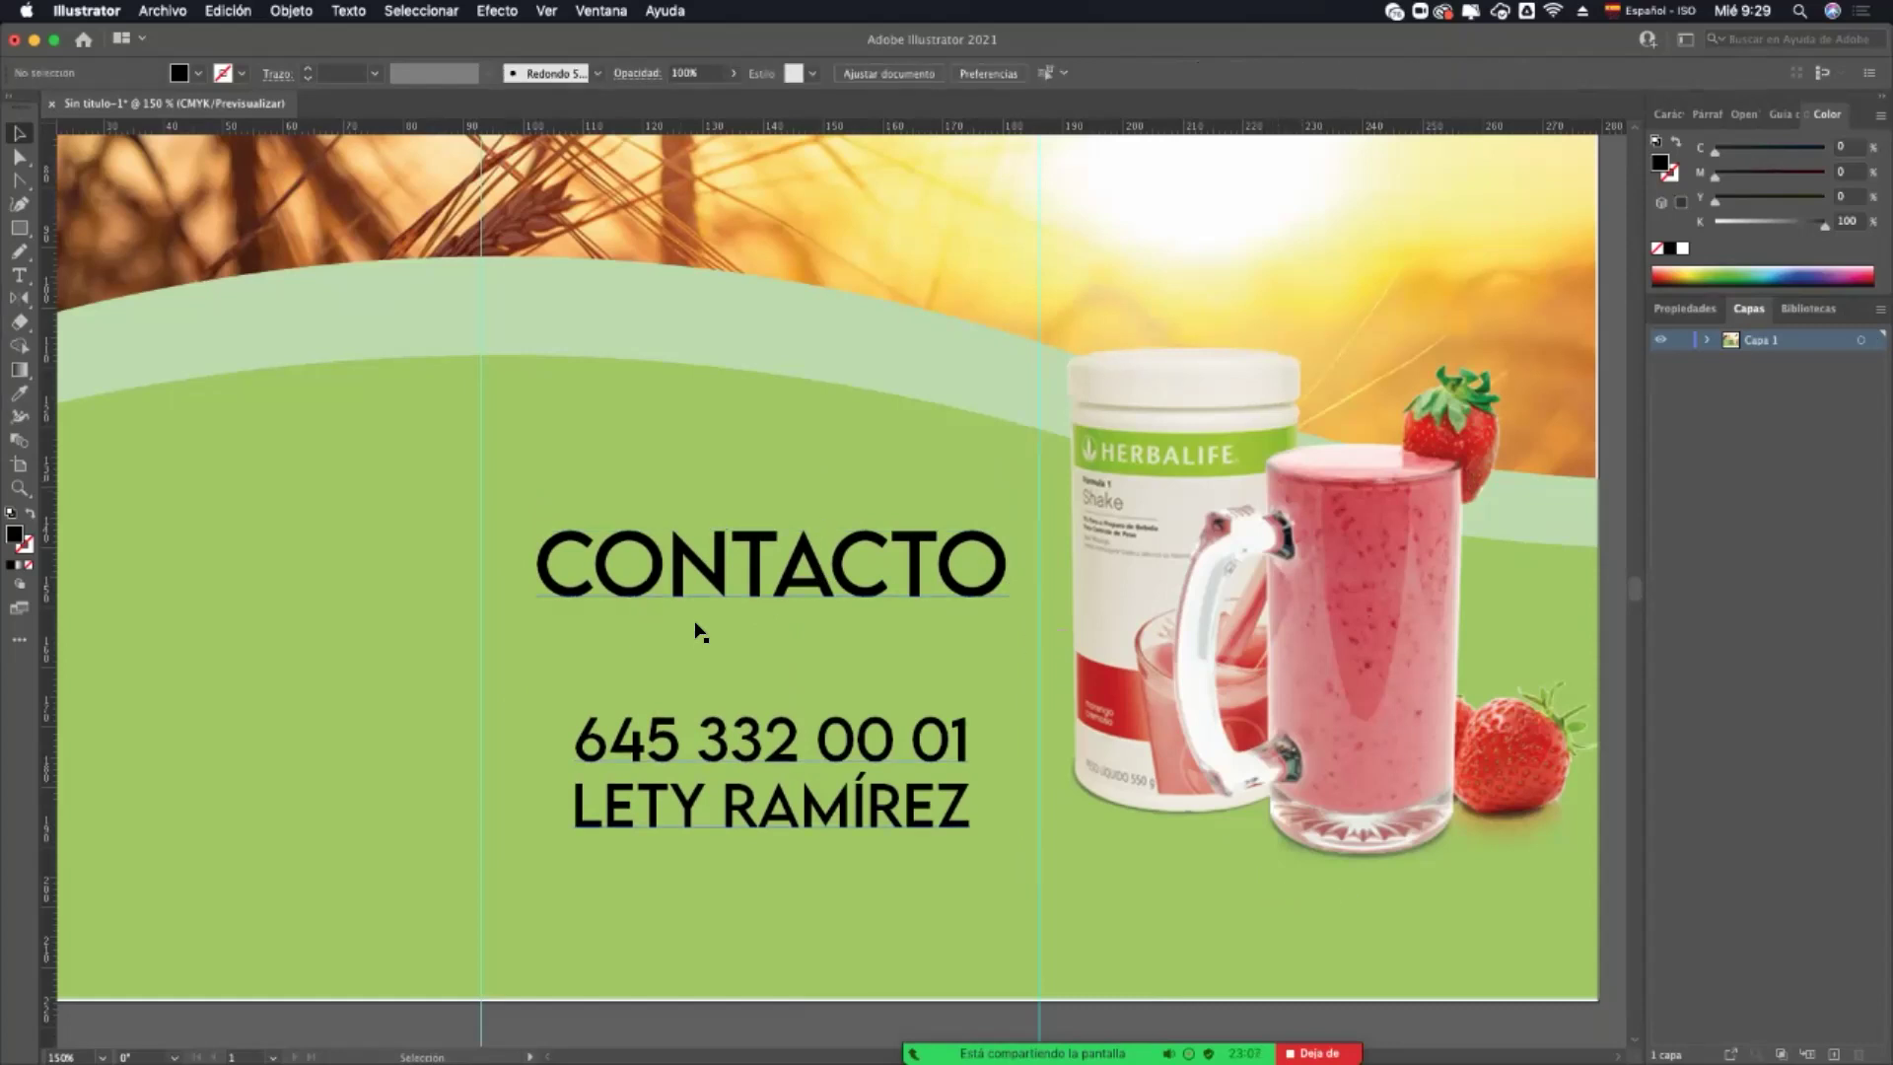
{"action": "left_click", "coordinate": [747, 553]}
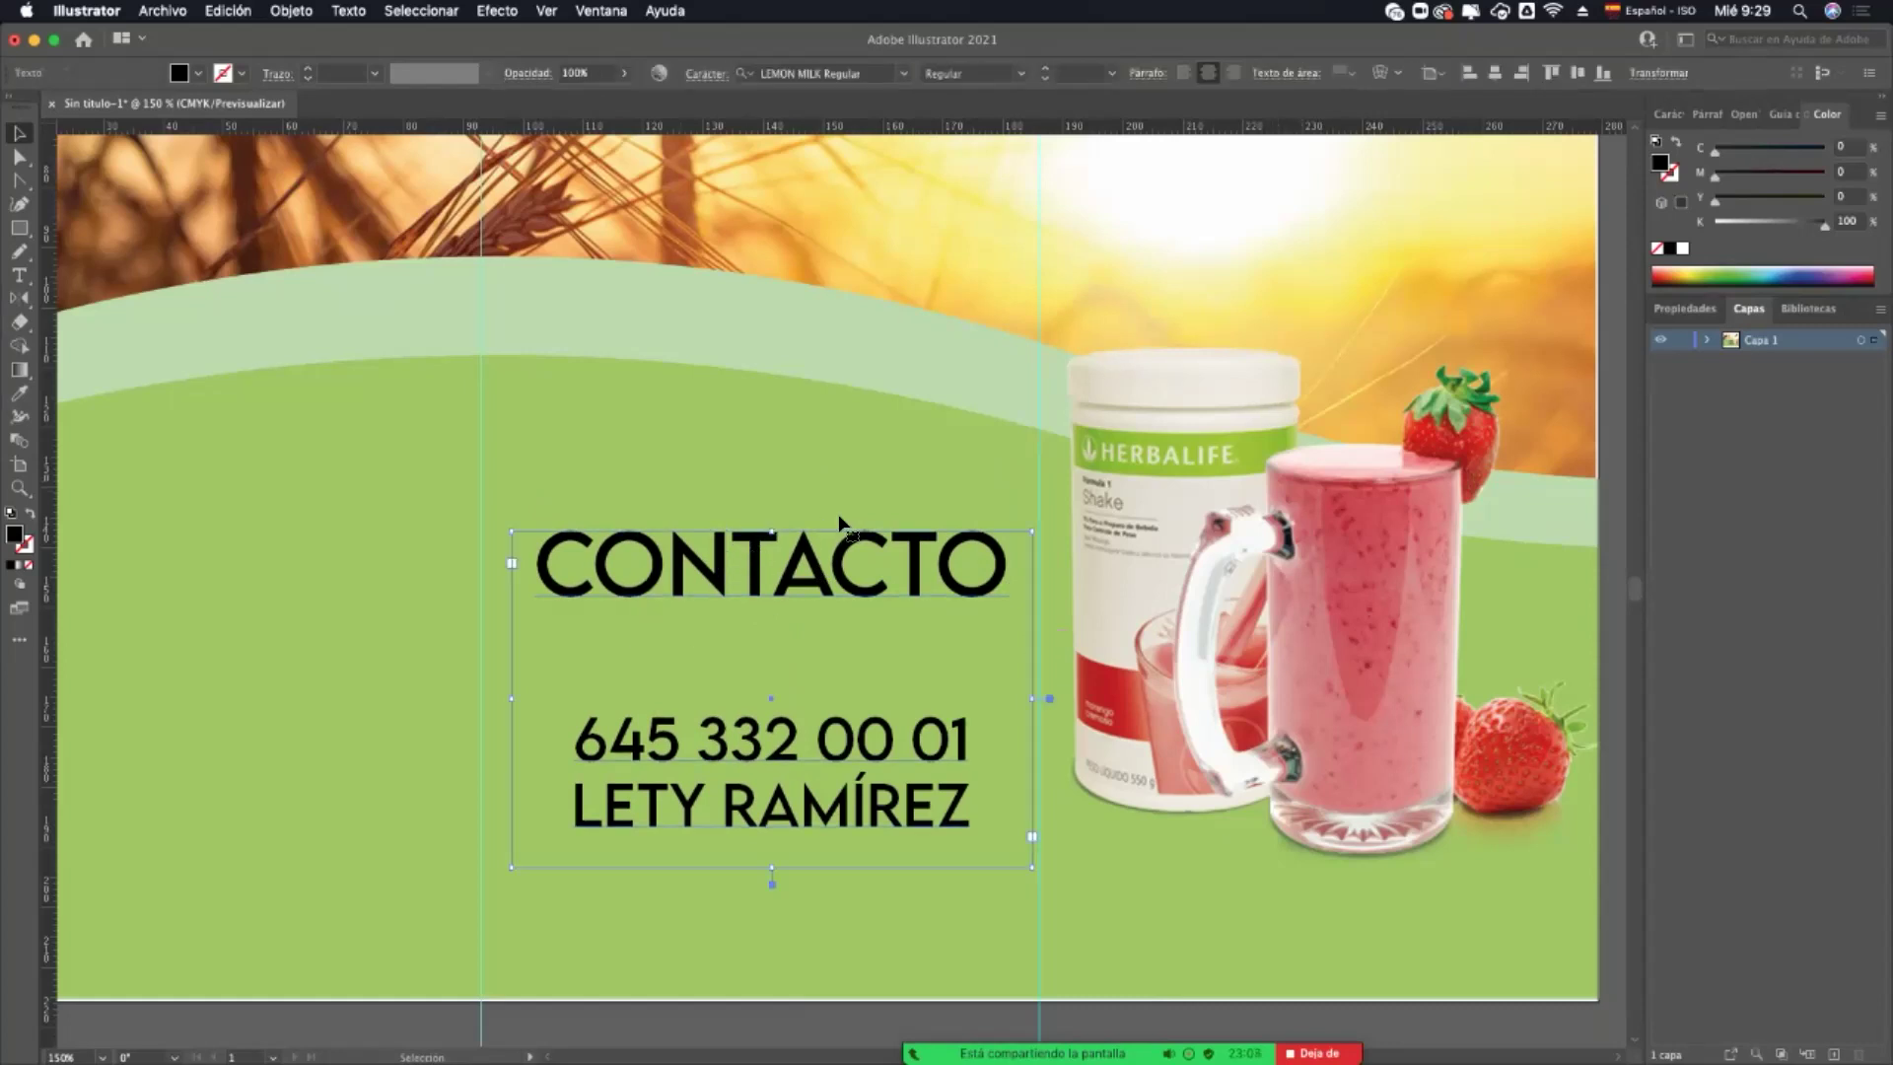
Show the colour guide harmonies and apply the Complementario 2 rule.
{"action": "left_click", "coordinate": [1781, 115]}
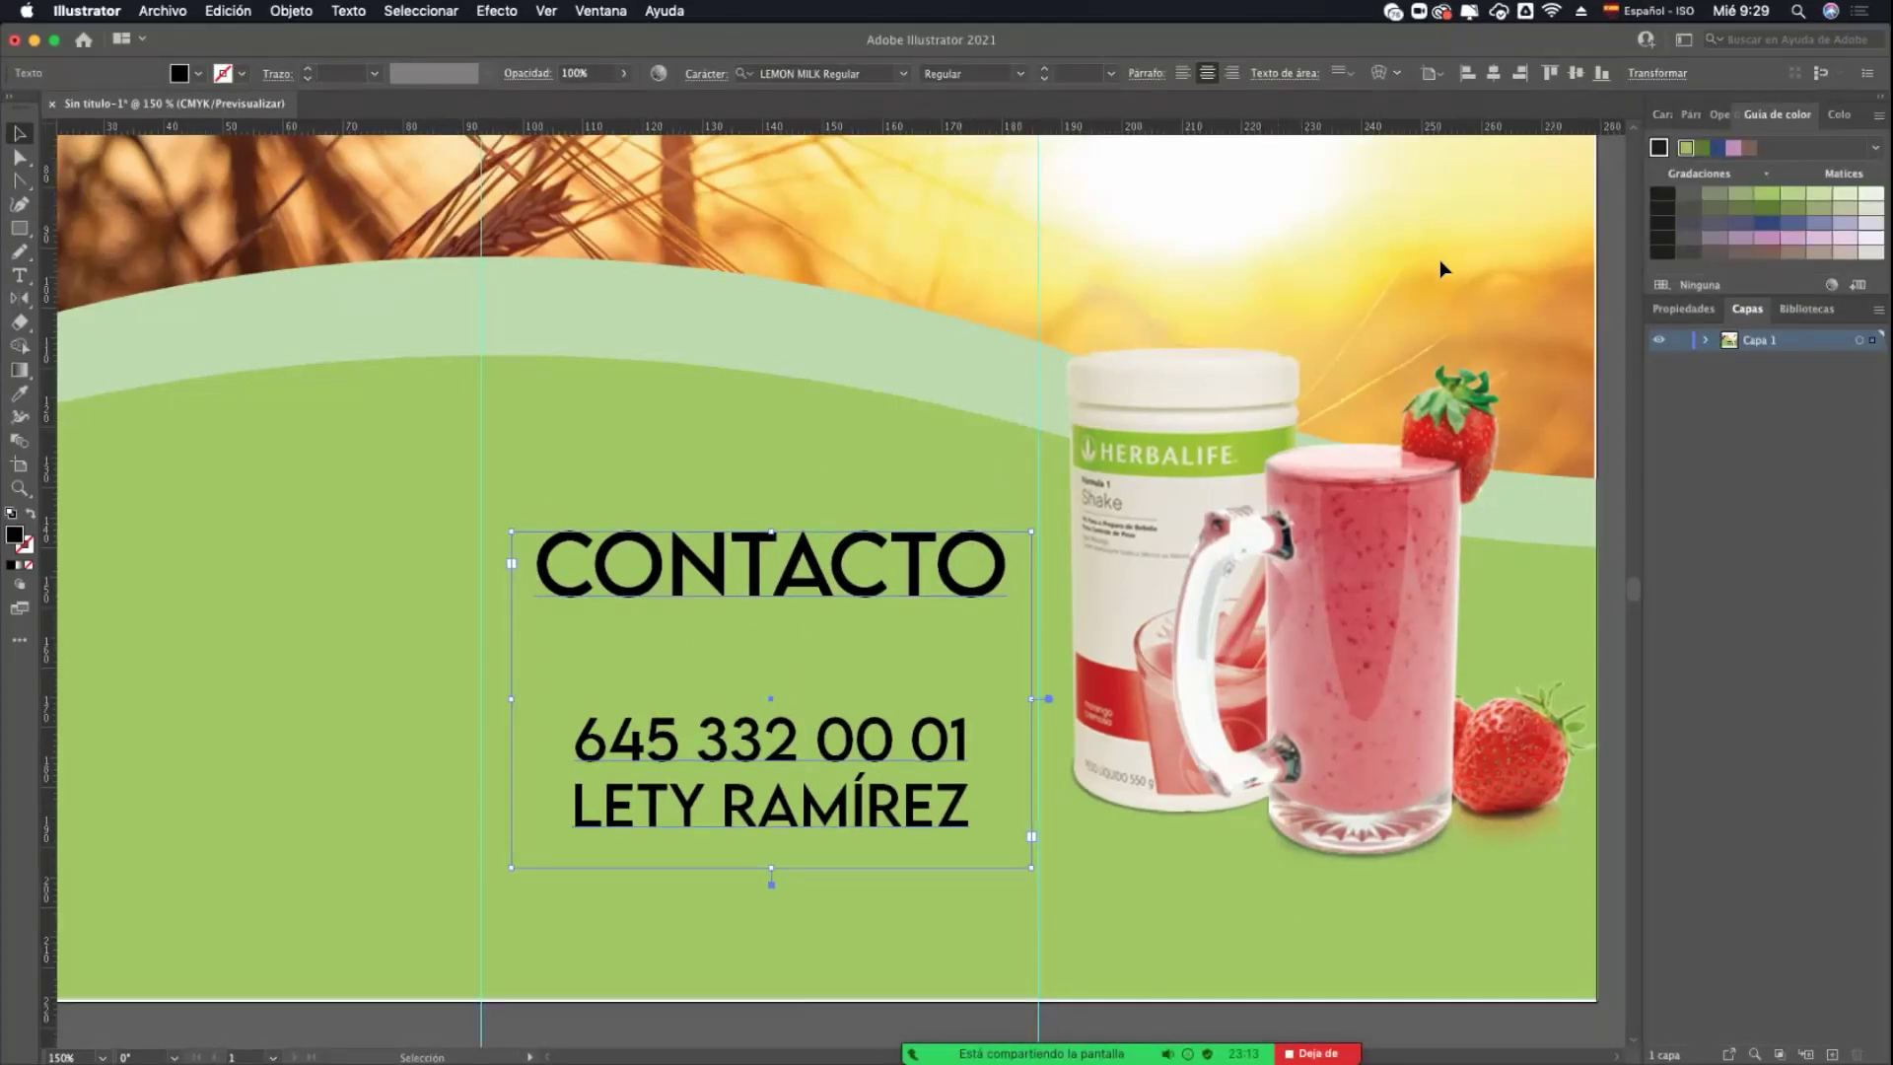
{"action": "left_click", "coordinate": [924, 456]}
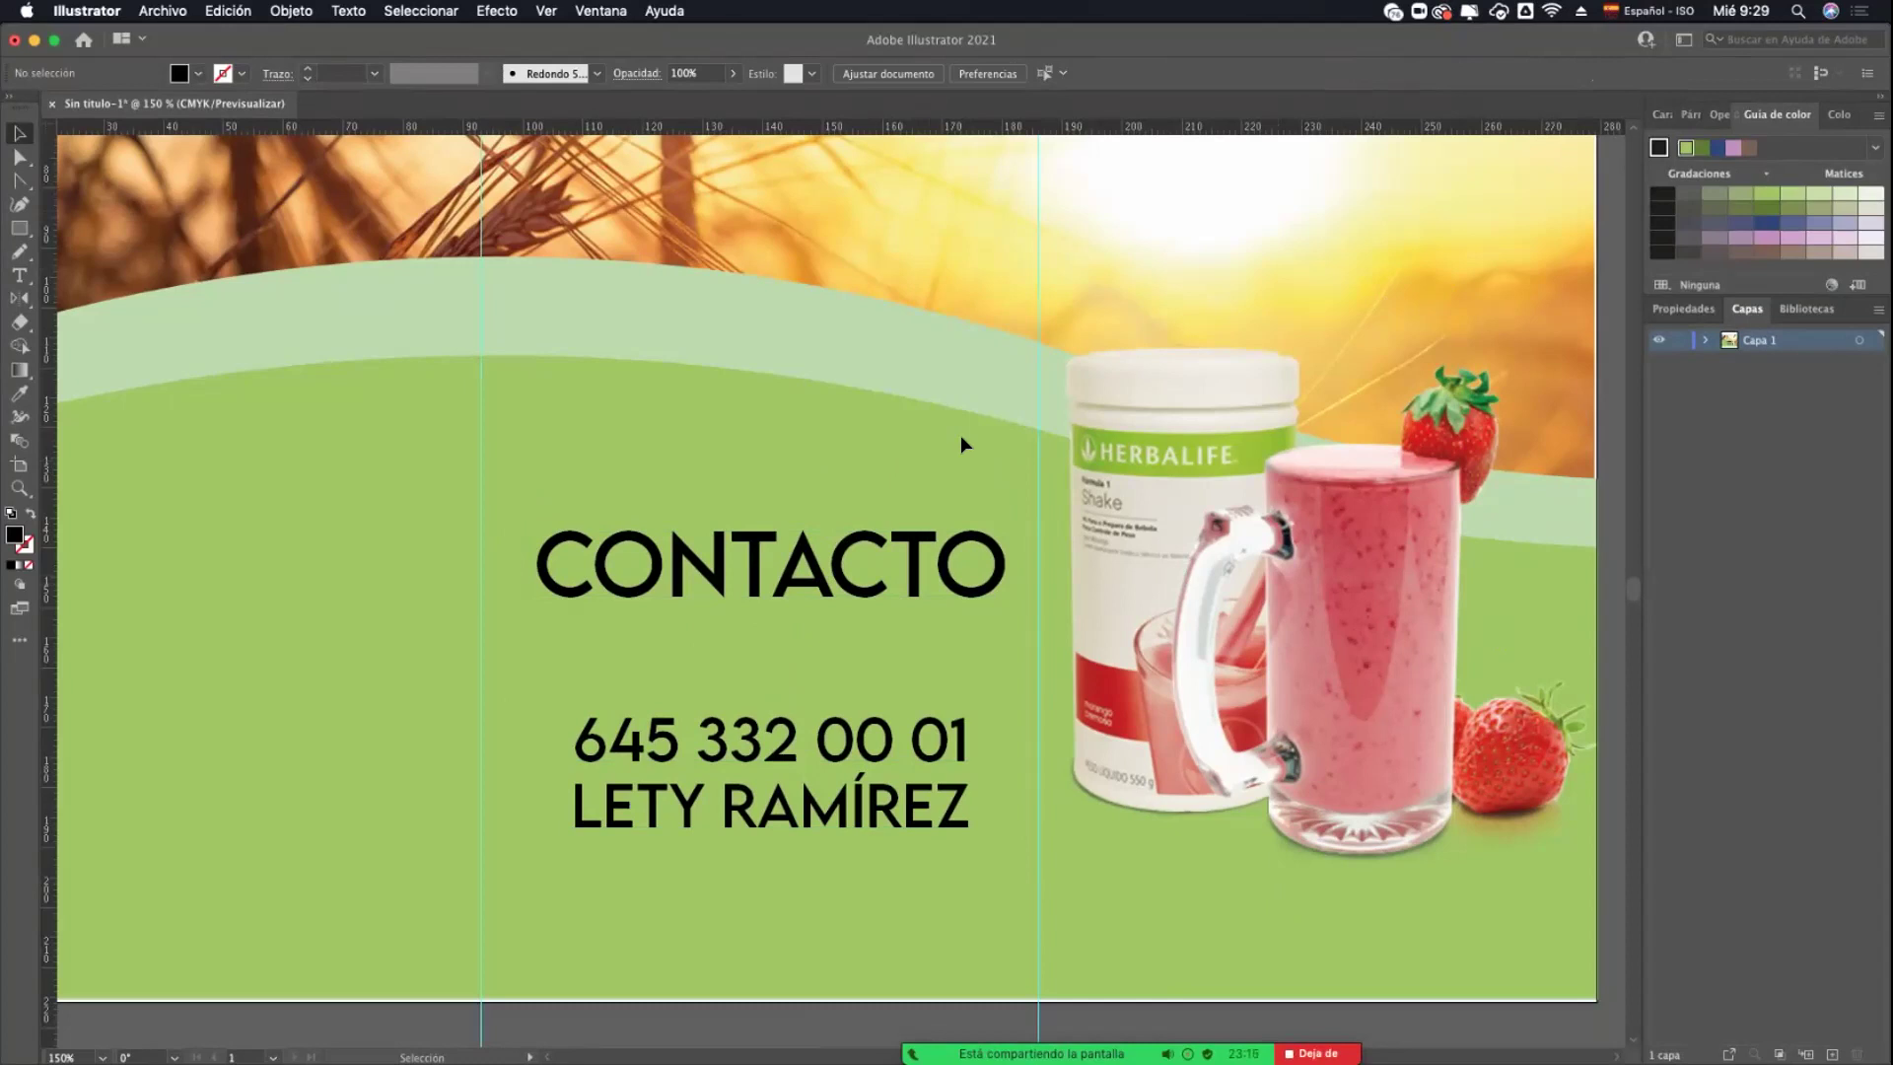
{"action": "left_click", "coordinate": [1875, 148]}
{"action": "scroll", "coordinate": [1819, 326], "scroll_direction": "up", "scroll_amount": 5}
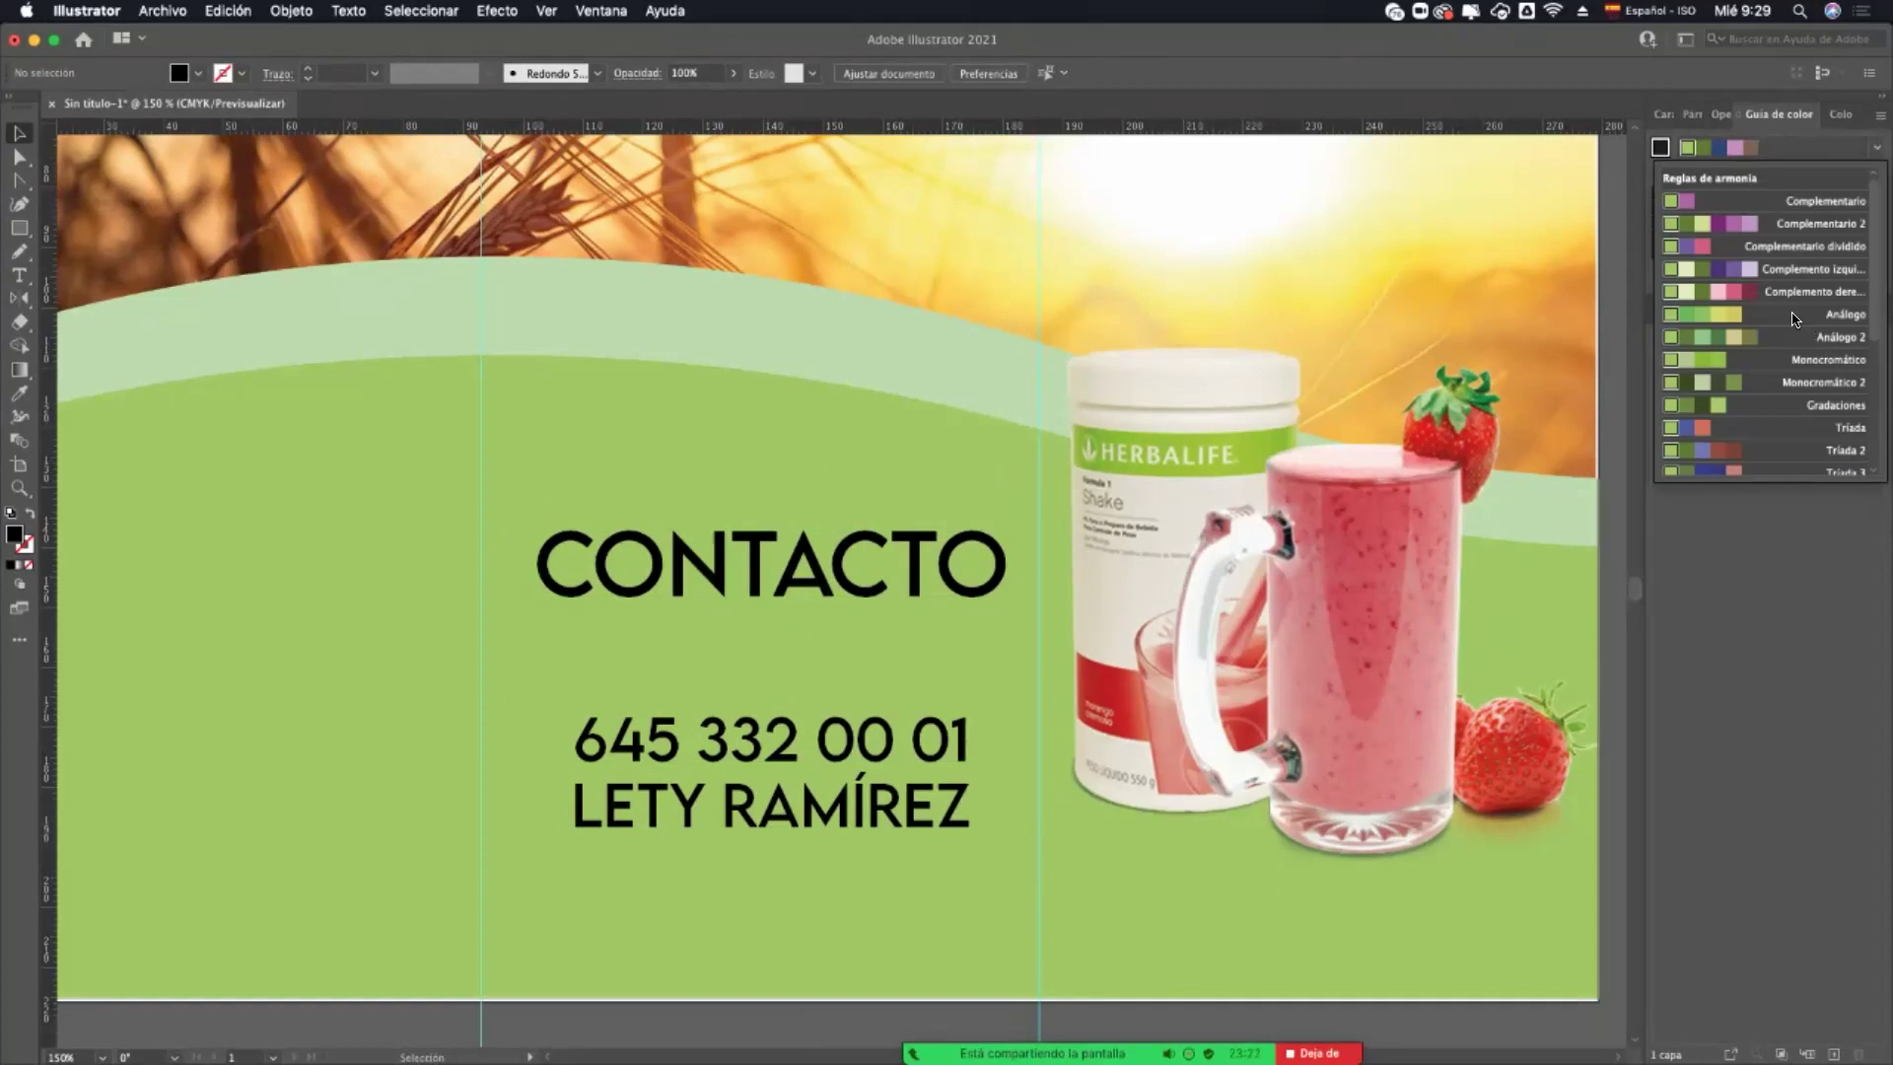
{"action": "left_click", "coordinate": [1804, 234]}
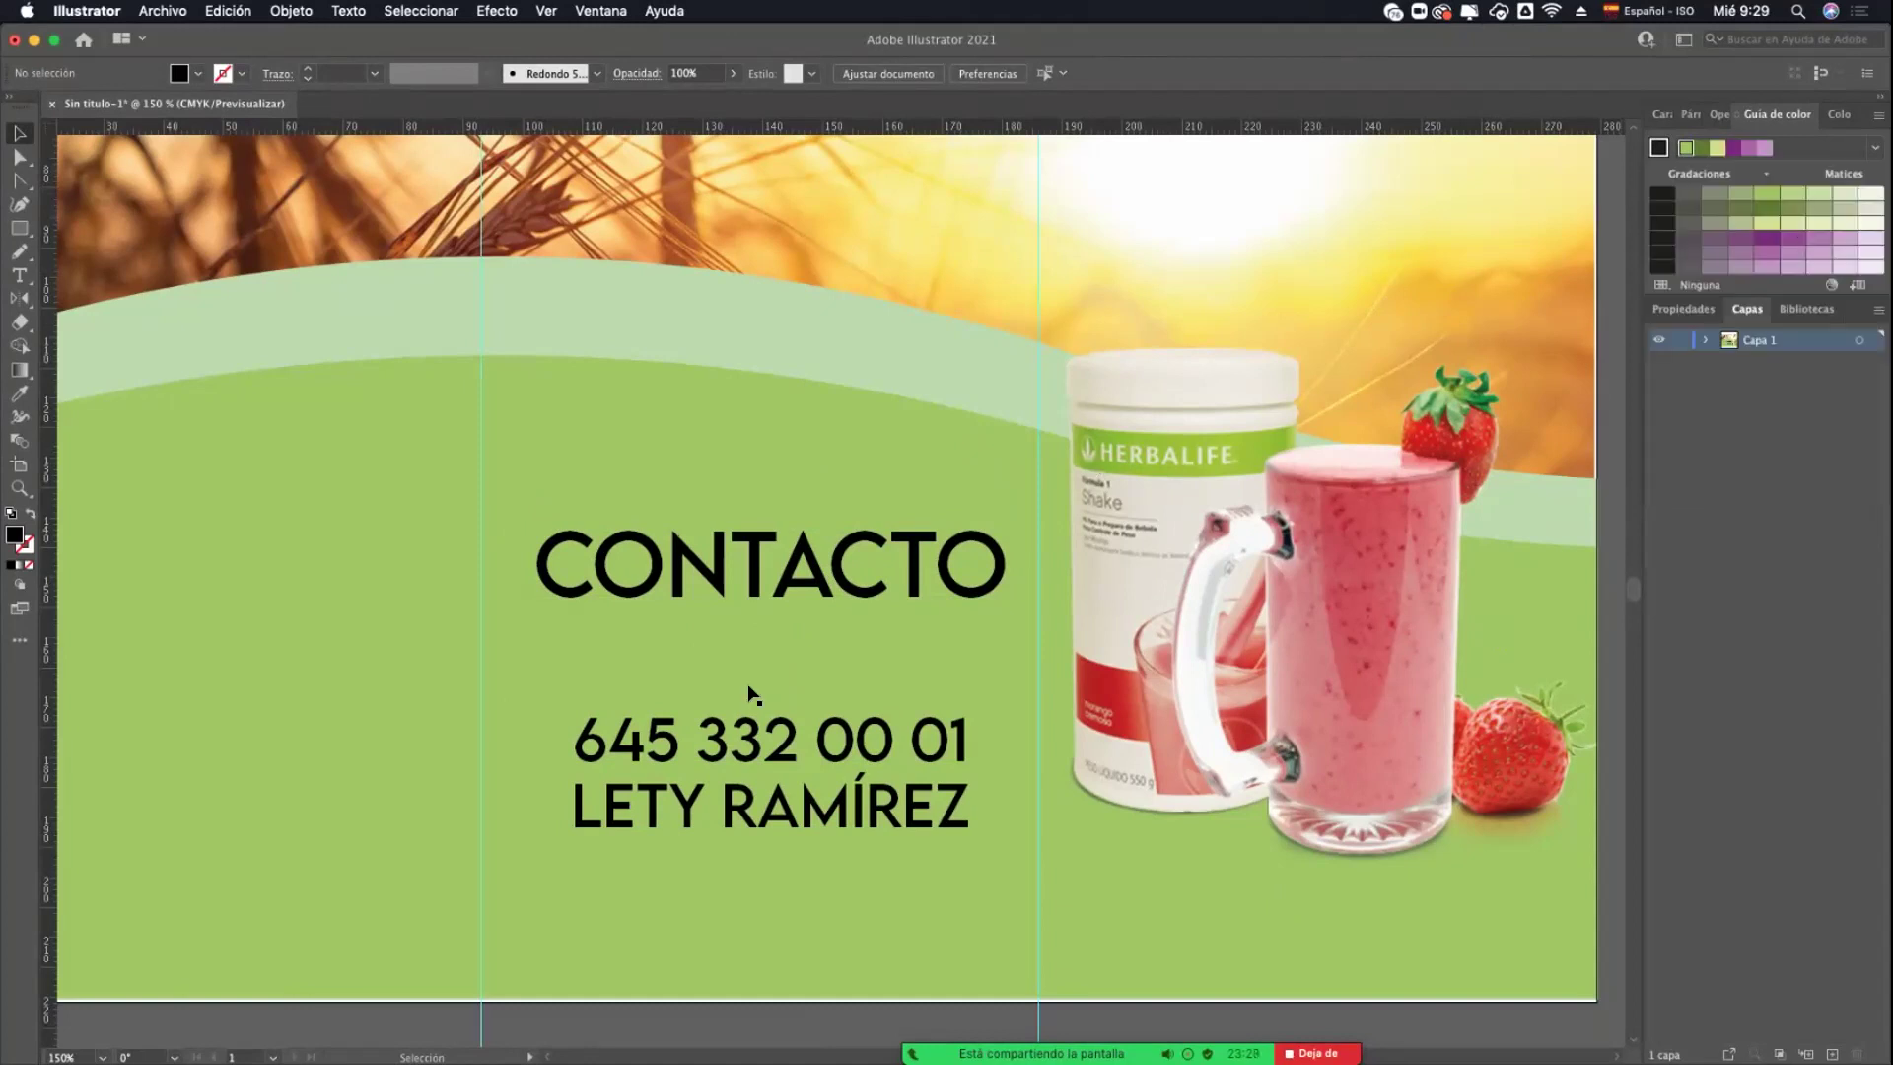
{"action": "left_click", "coordinate": [781, 737]}
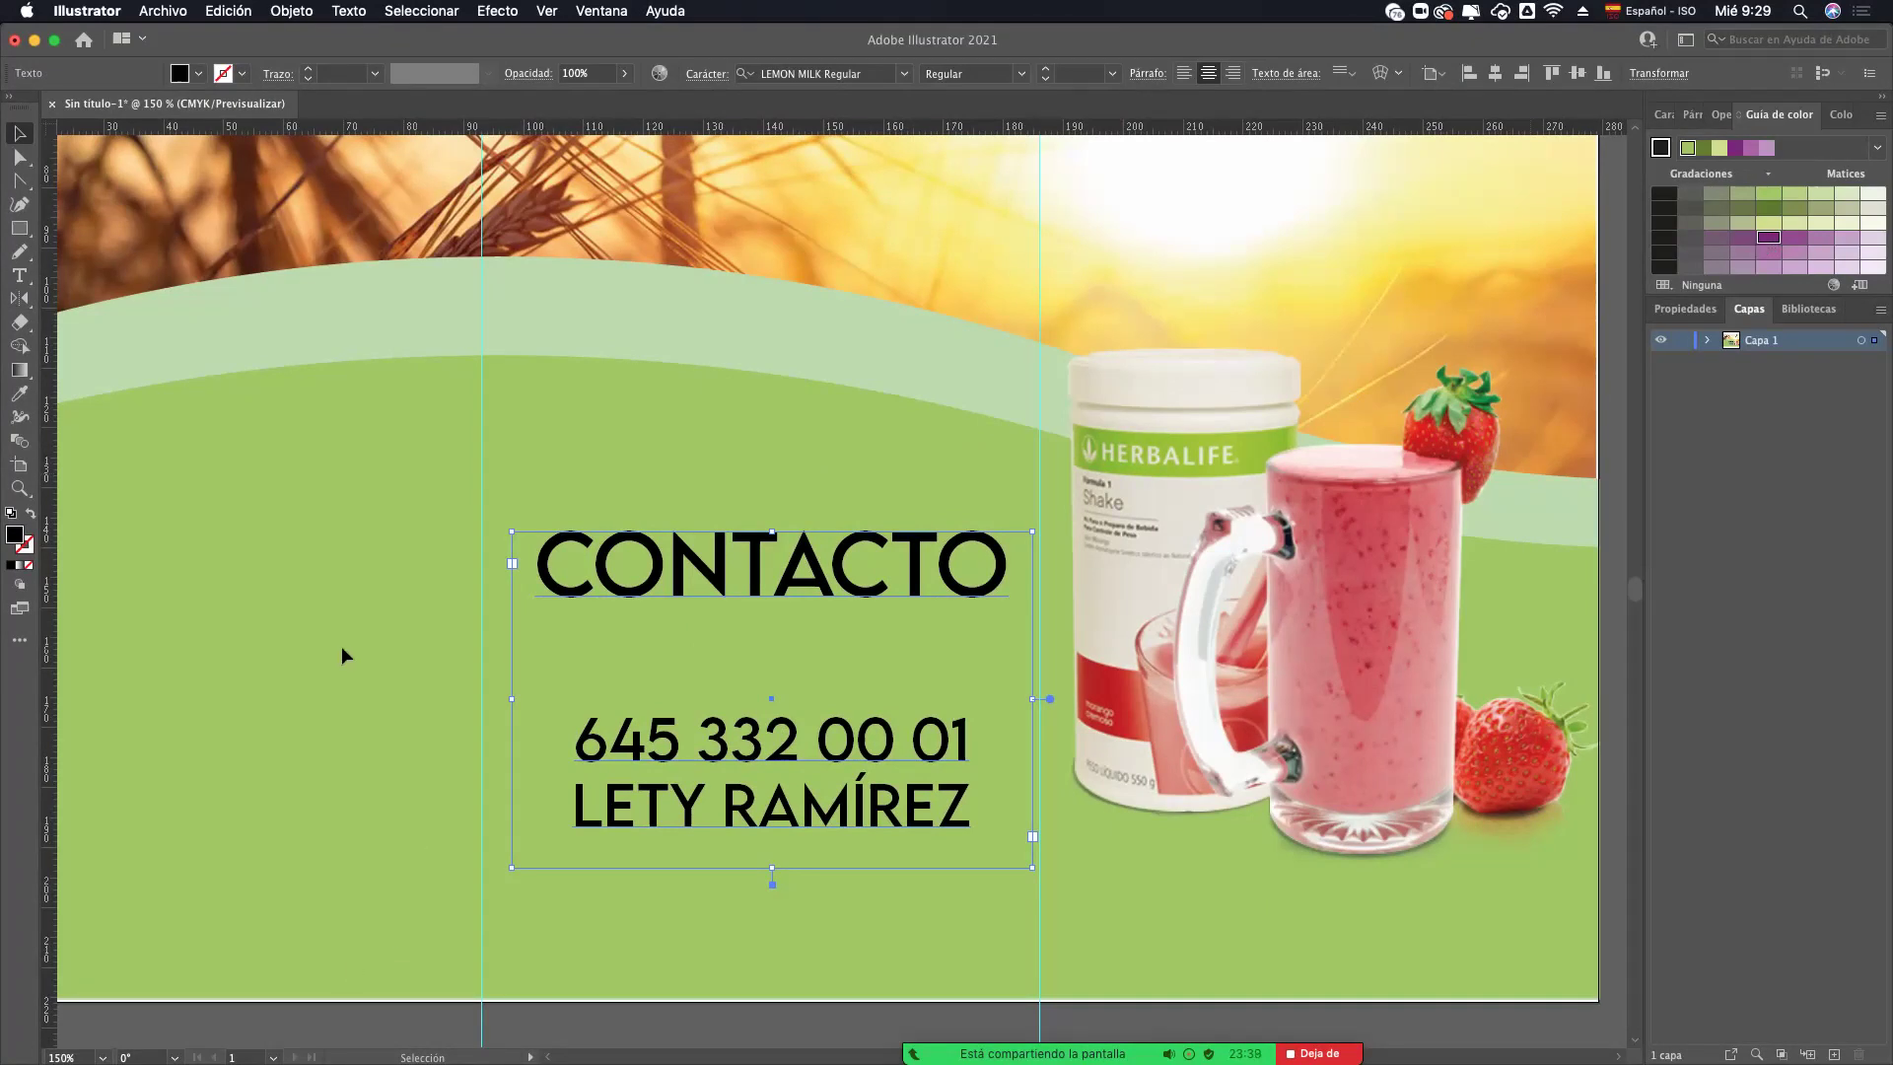
Convert the CONTACTO block to outlines and fill it with a purple harmony swatch.
{"action": "right_click", "coordinate": [691, 559]}
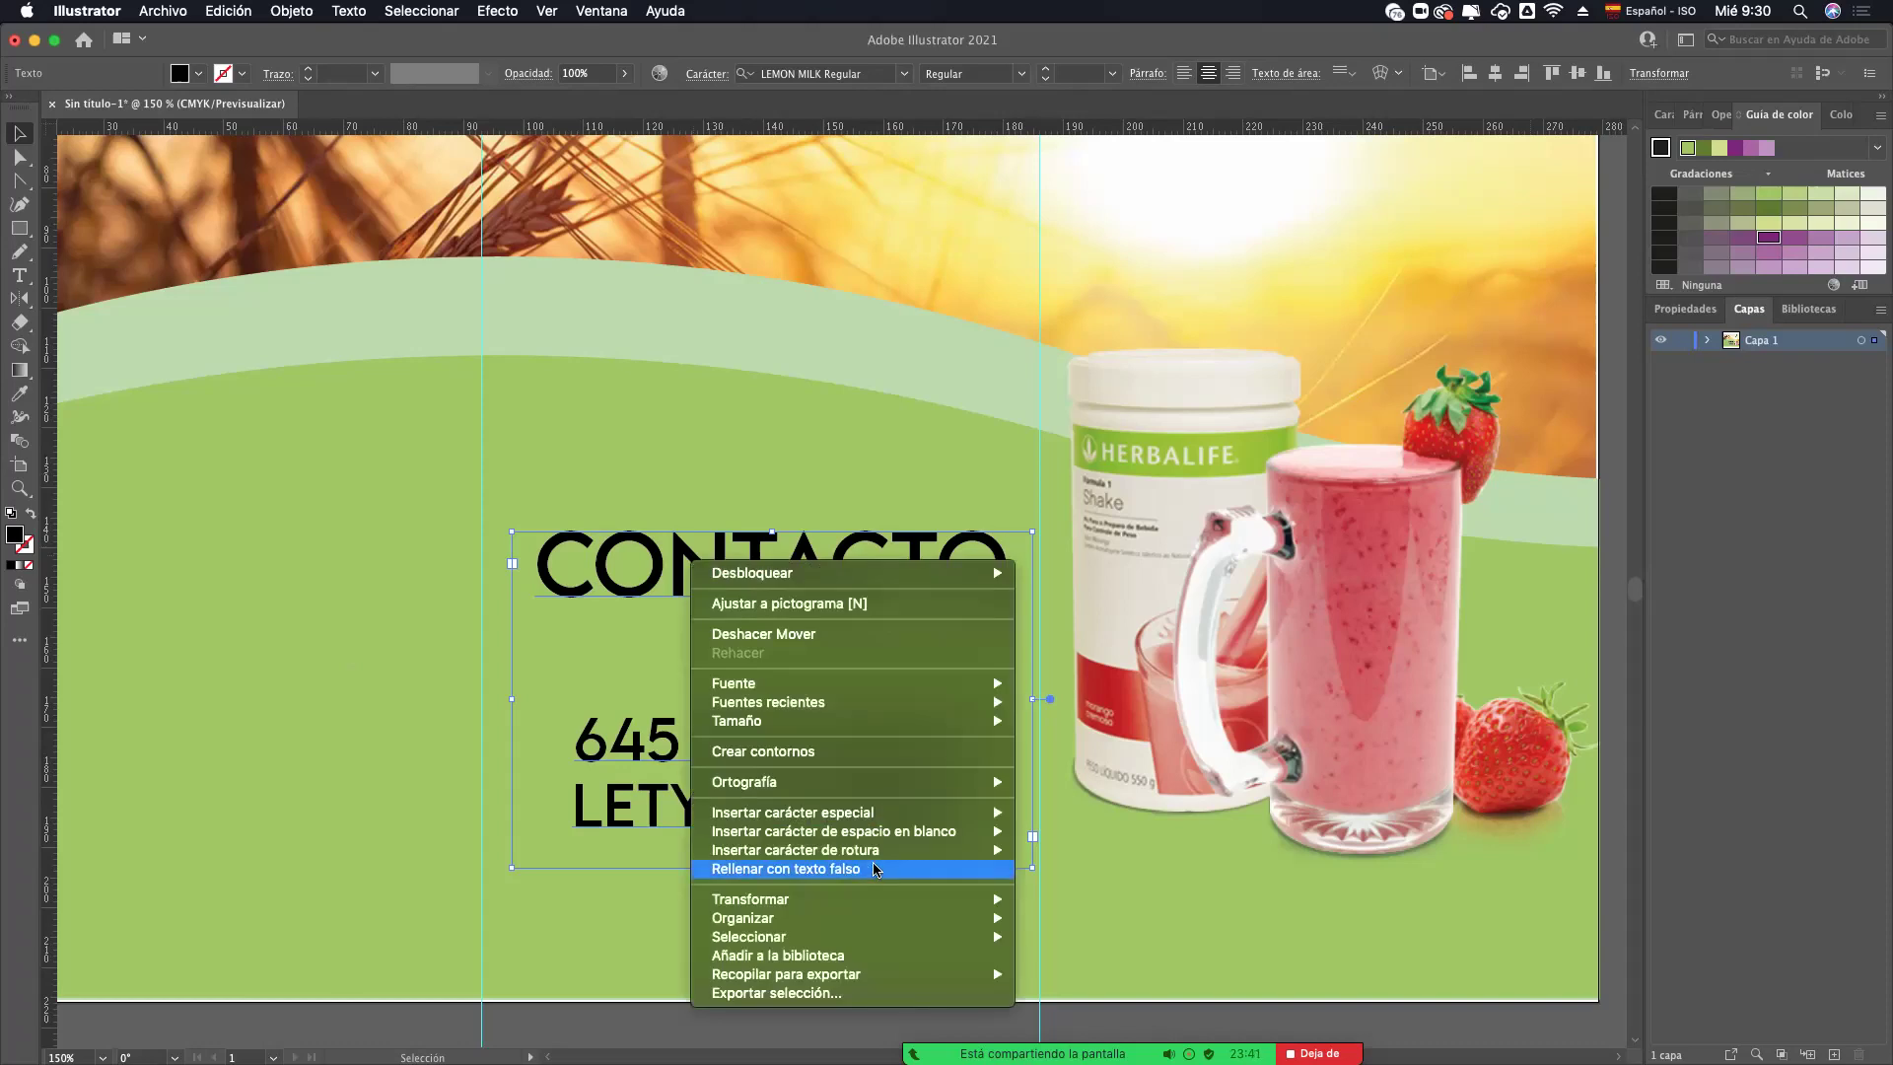
{"action": "left_click", "coordinate": [874, 750]}
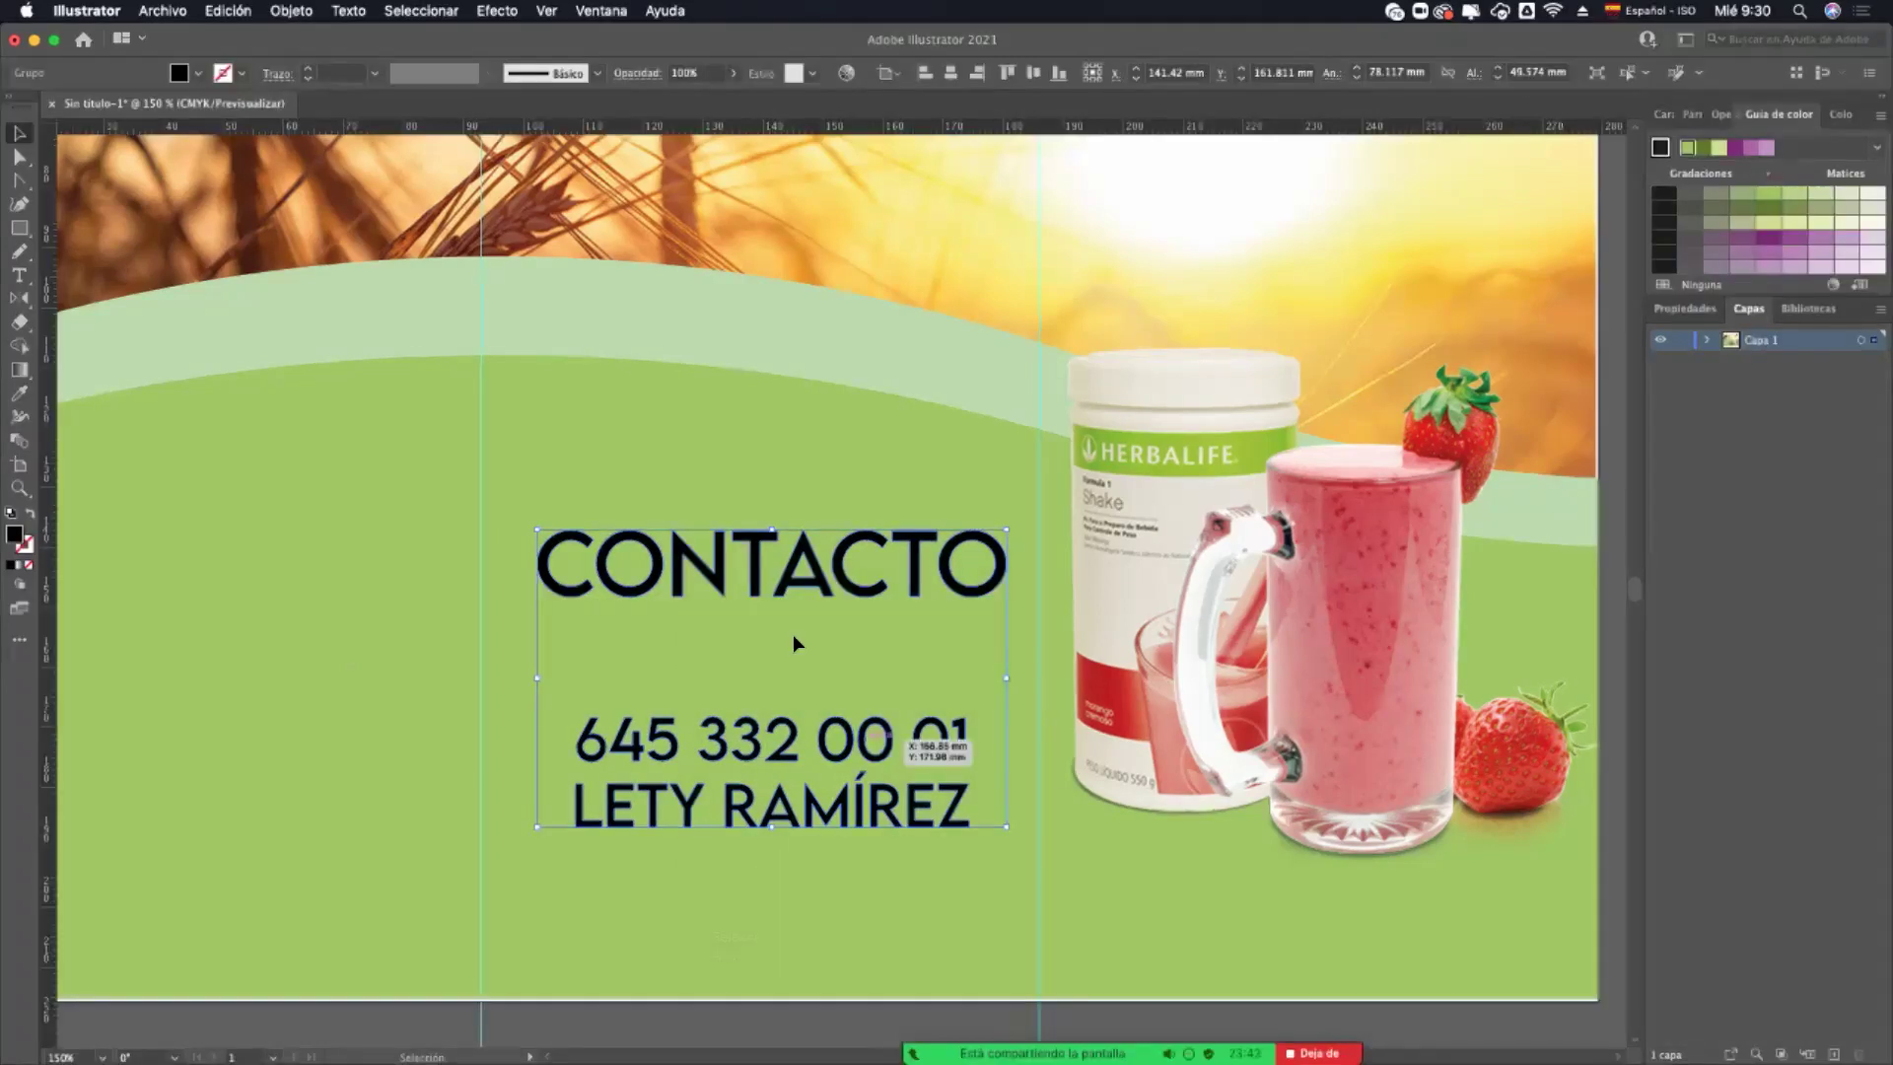
{"action": "left_click", "coordinate": [1767, 243]}
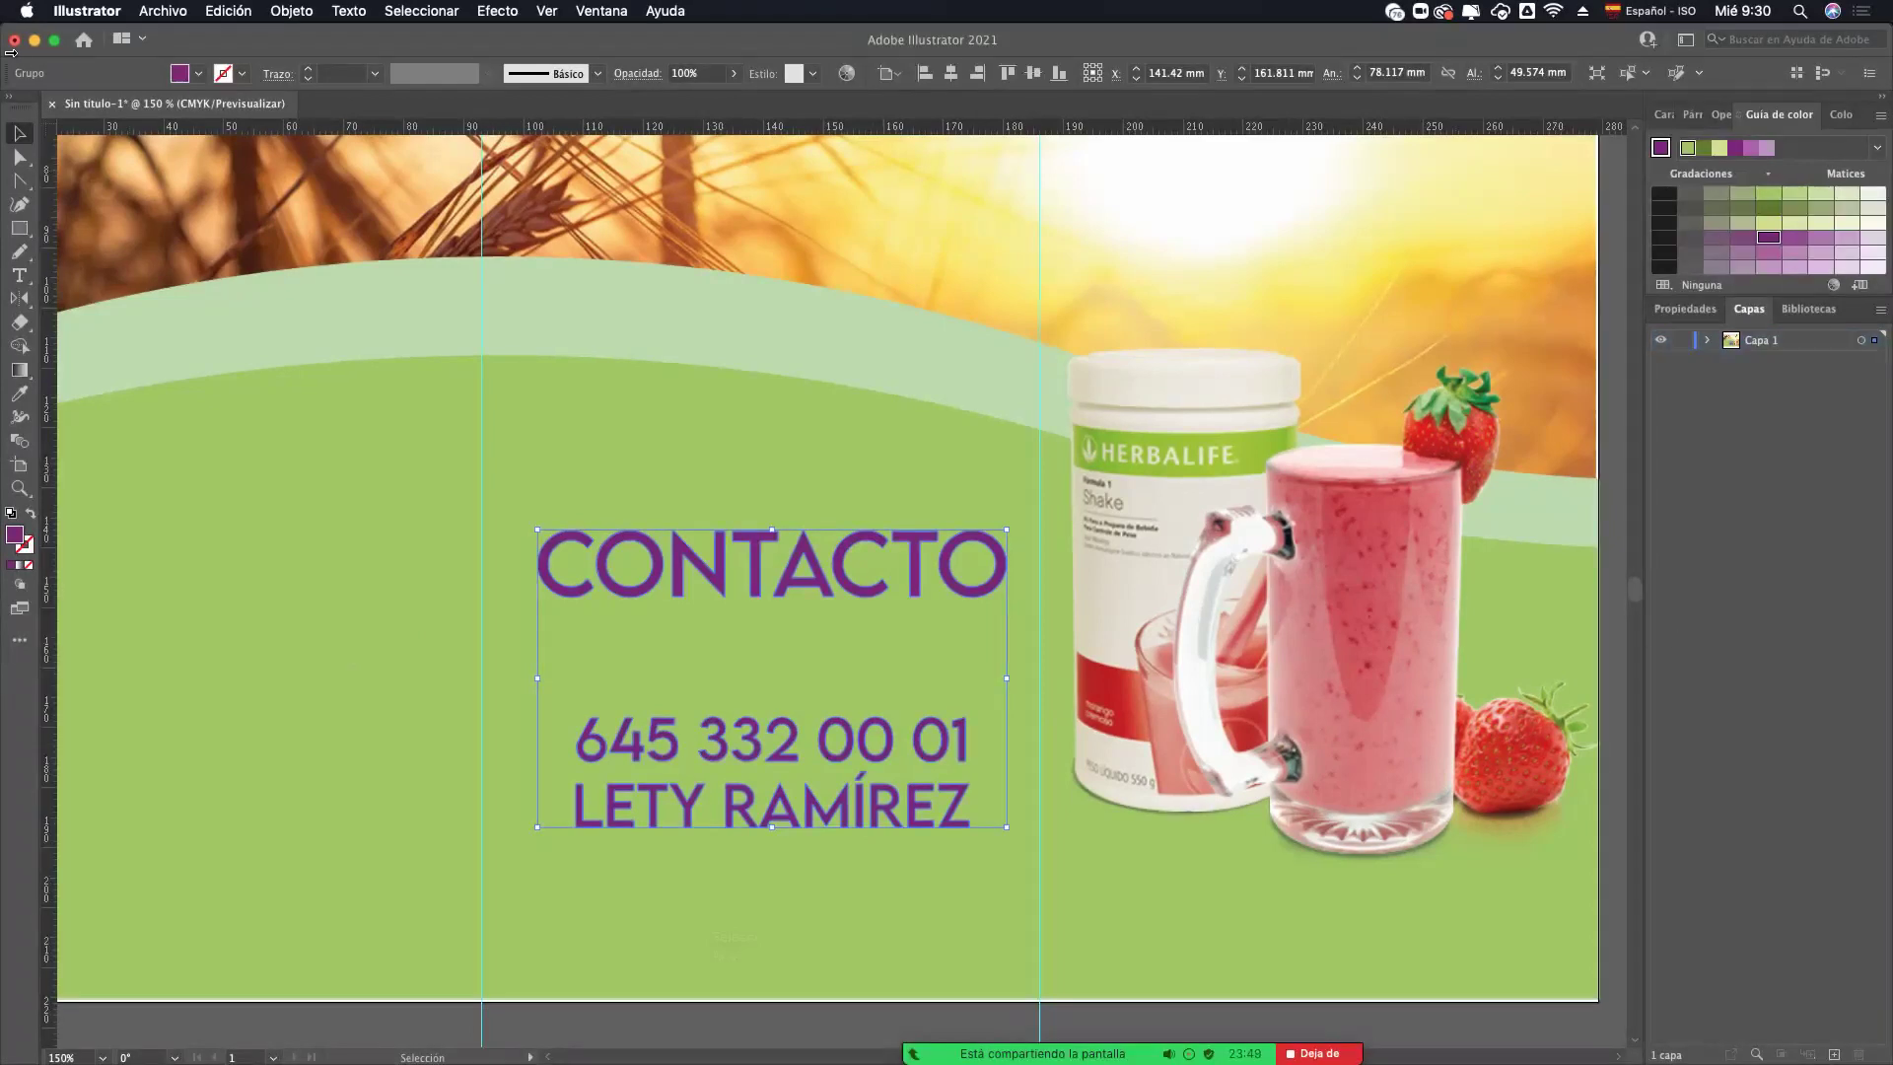
{"action": "left_click", "coordinate": [172, 215]}
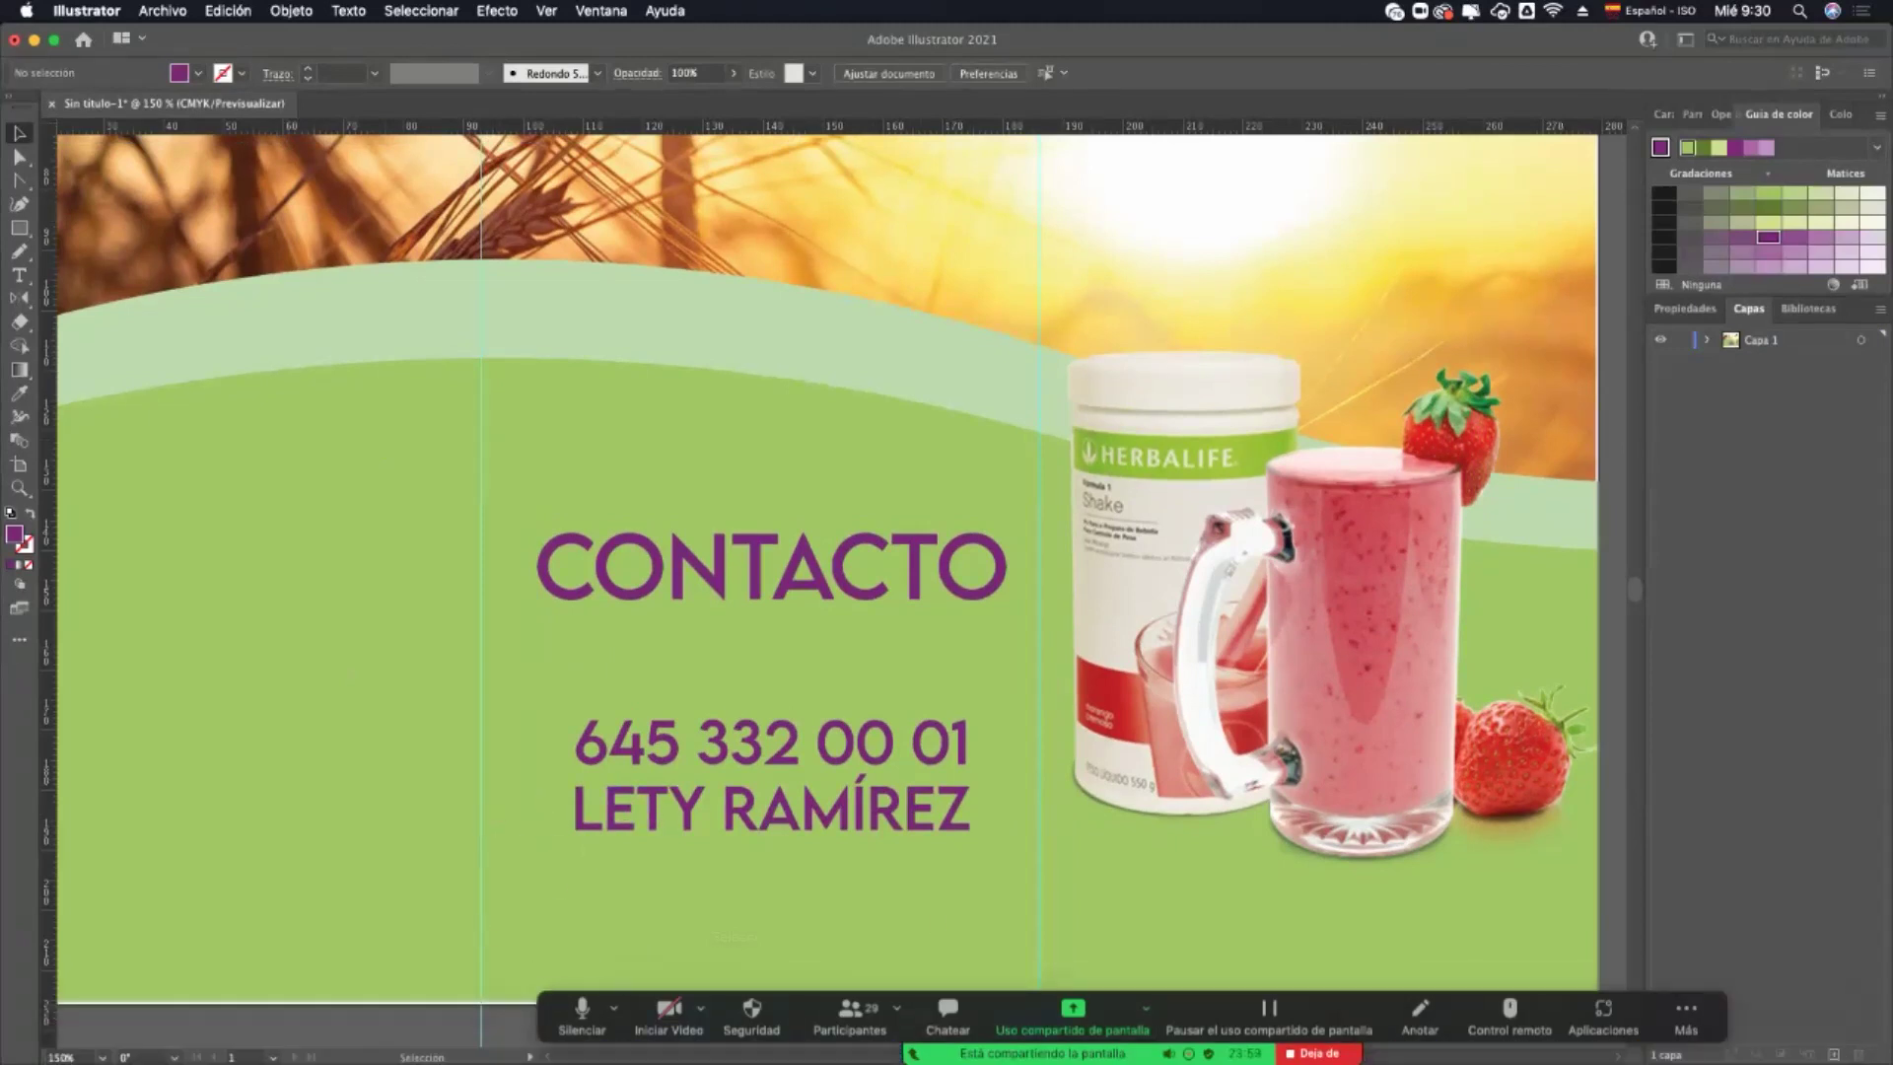
Draw an area text frame on the left panel with 14 pt placeholder text.
{"action": "scroll", "coordinate": [399, 1024], "scroll_direction": "left", "scroll_amount": 2}
{"action": "scroll", "coordinate": [399, 1024], "scroll_direction": "left", "scroll_amount": 2}
{"action": "scroll", "coordinate": [399, 1024], "scroll_direction": "left", "scroll_amount": 2}
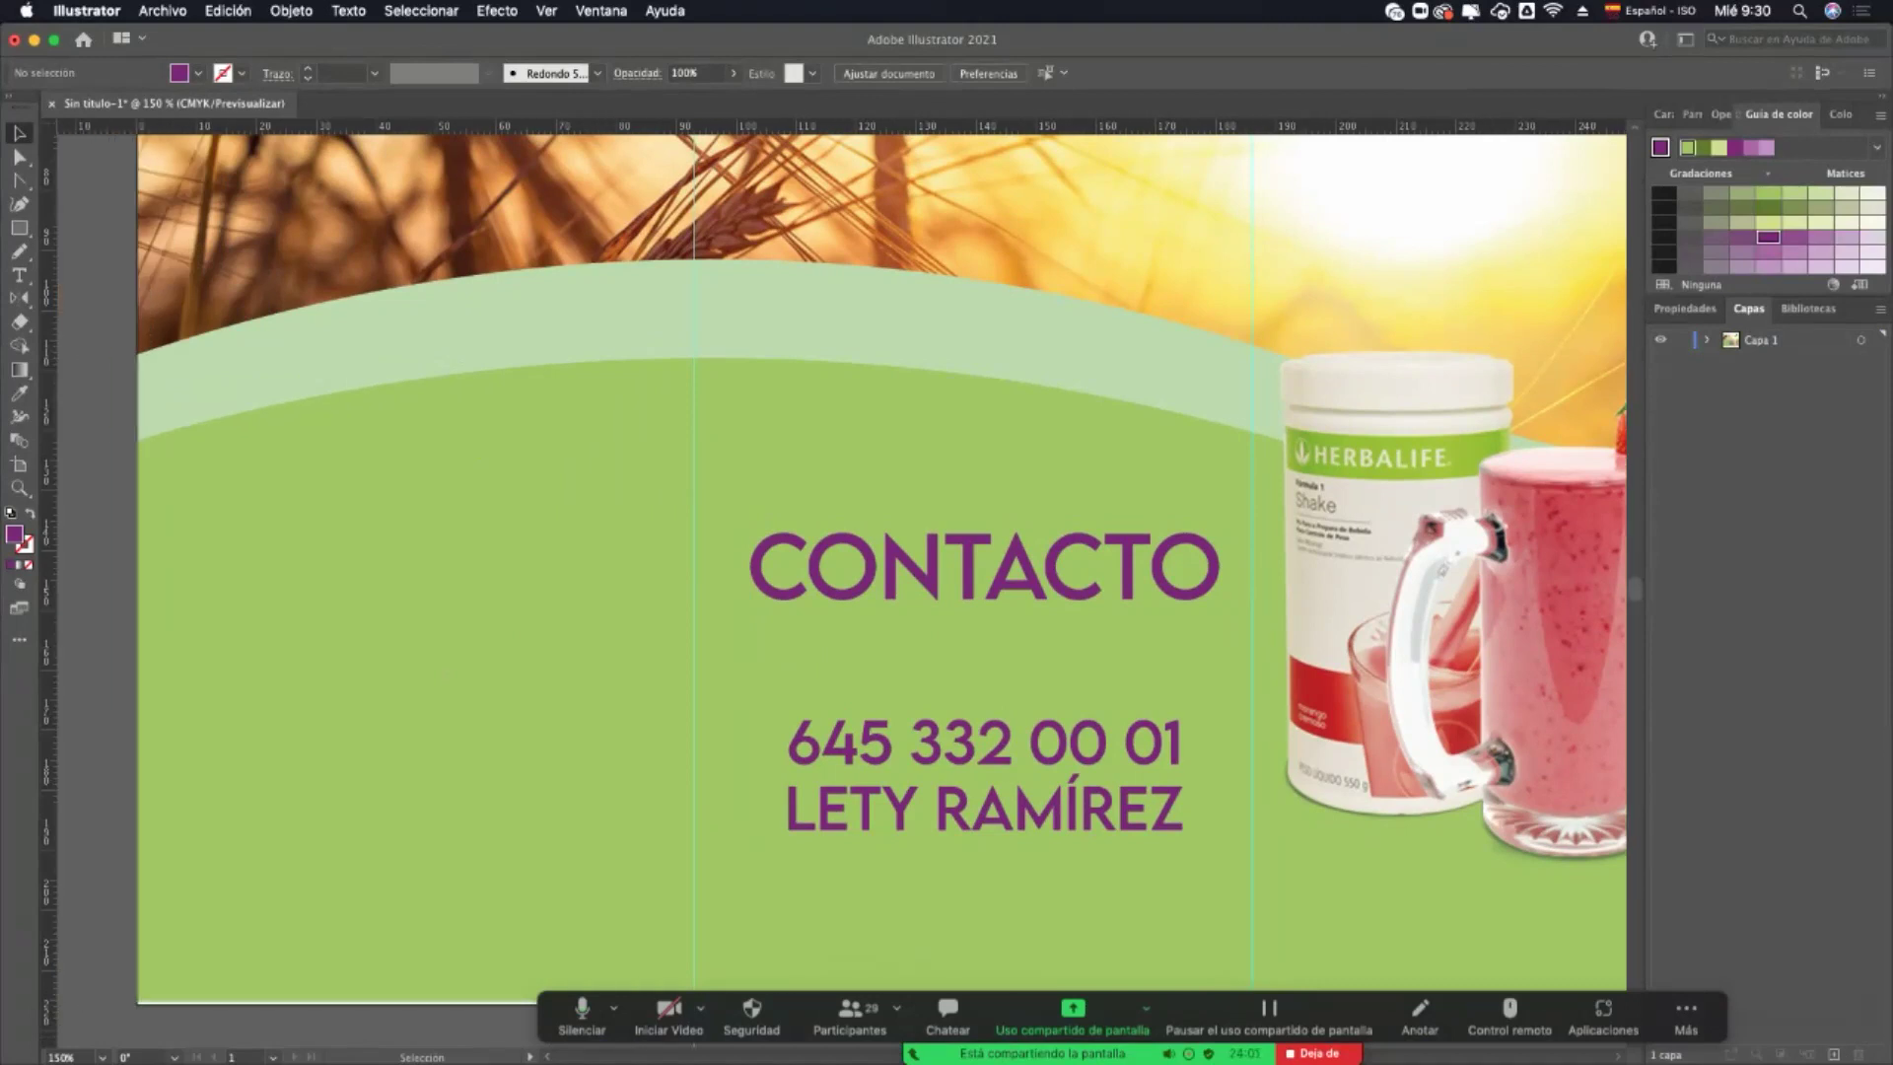
{"action": "scroll", "coordinate": [400, 1024], "scroll_direction": "left", "scroll_amount": 2}
{"action": "left_click", "coordinate": [16, 241]}
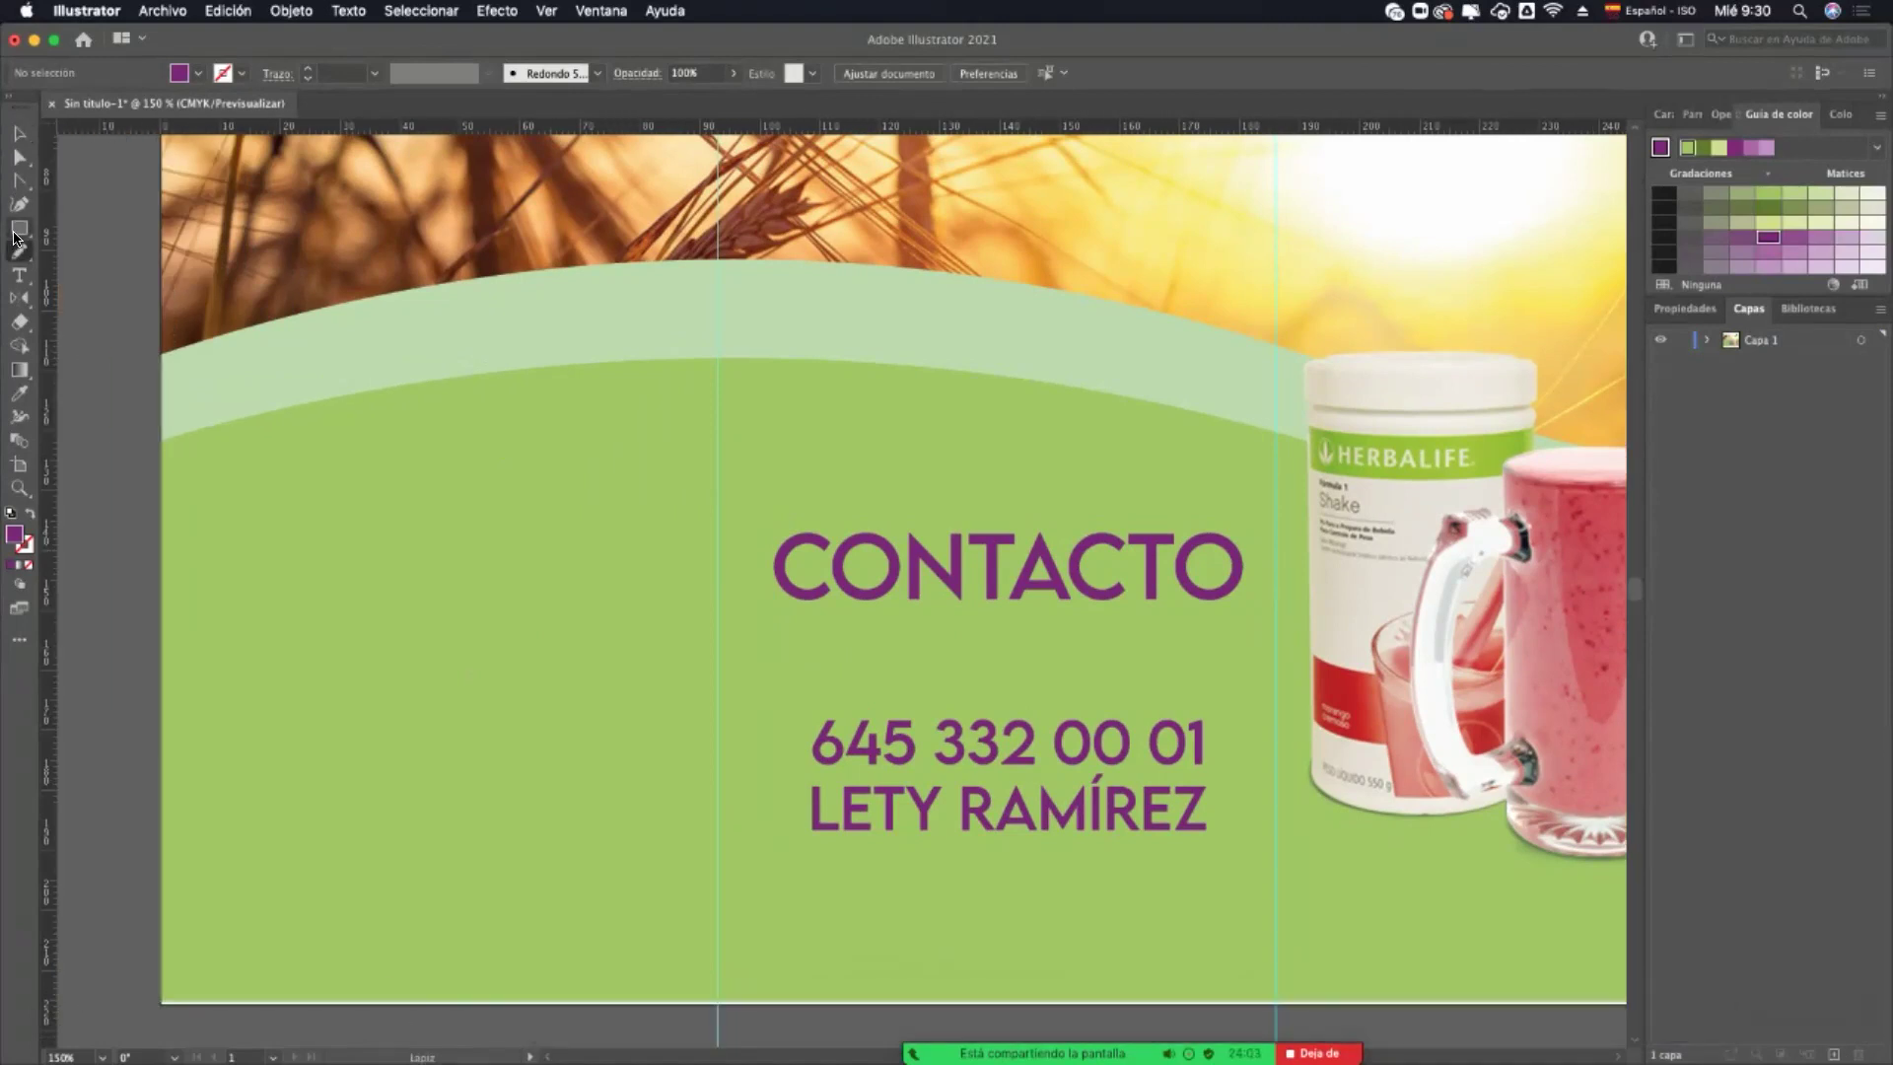
{"action": "left_click", "coordinate": [19, 276]}
{"action": "left_click_drag", "start_coordinate": [191, 487], "coordinate": [679, 954]}
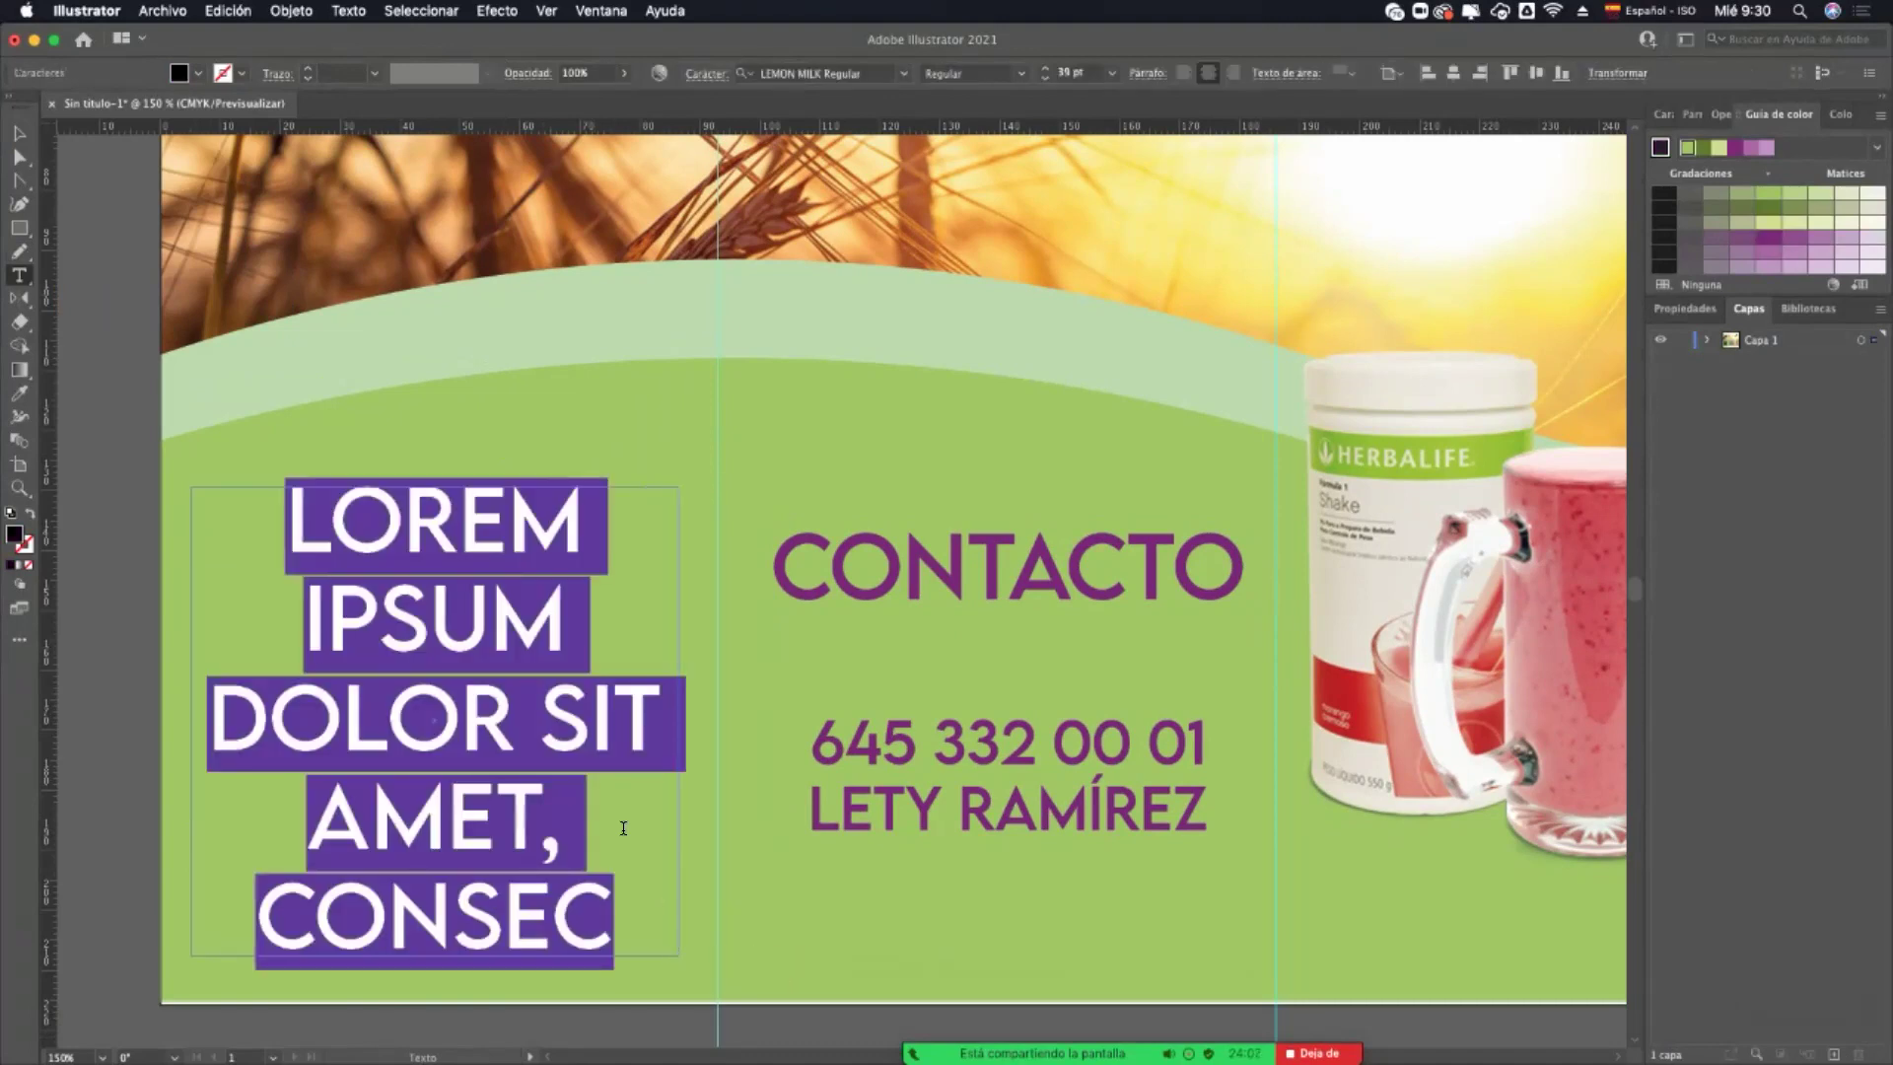
{"action": "left_click", "coordinate": [1070, 72]}
{"action": "type", "text": "14"}
{"action": "key", "text": "Return"}
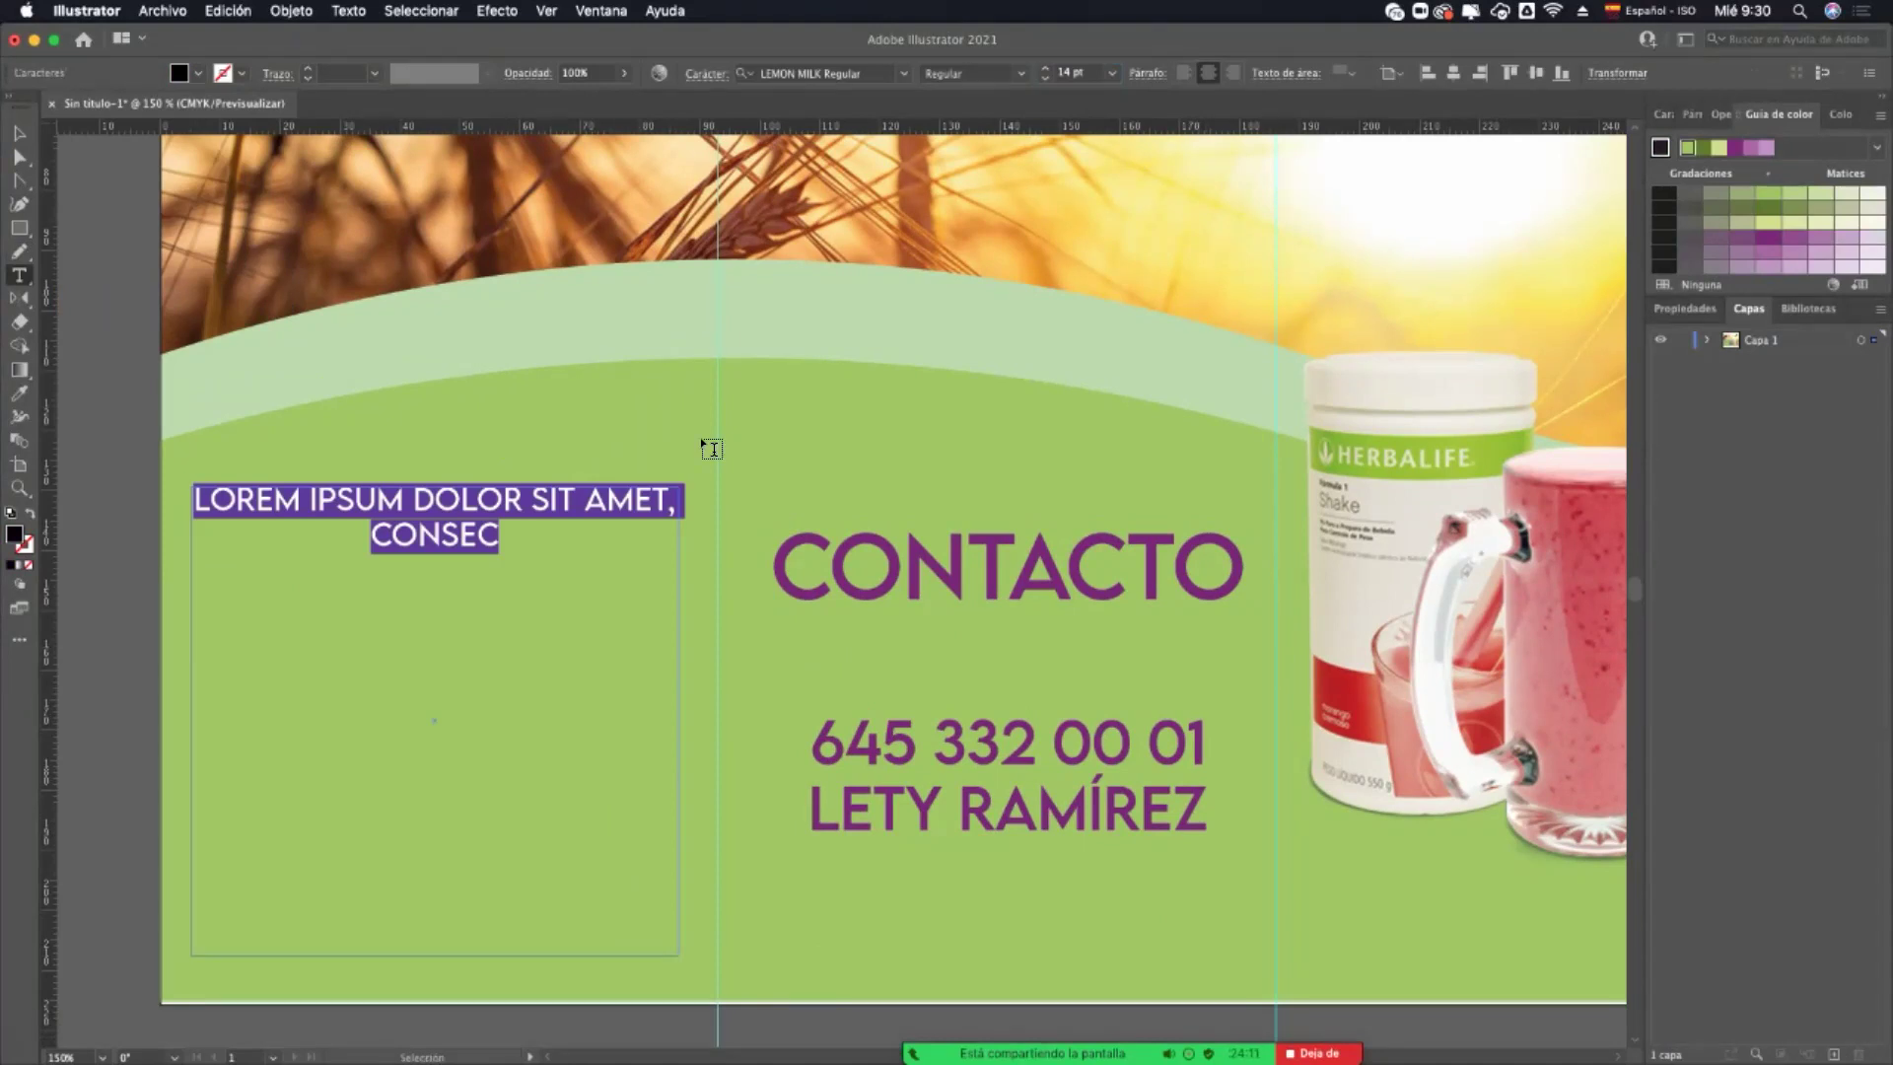
In Chrome, search Google for HERBALIFE and view the general web results.
{"action": "mouse_move", "coordinate": [184, 1030]}
{"action": "left_click", "coordinate": [200, 1020]}
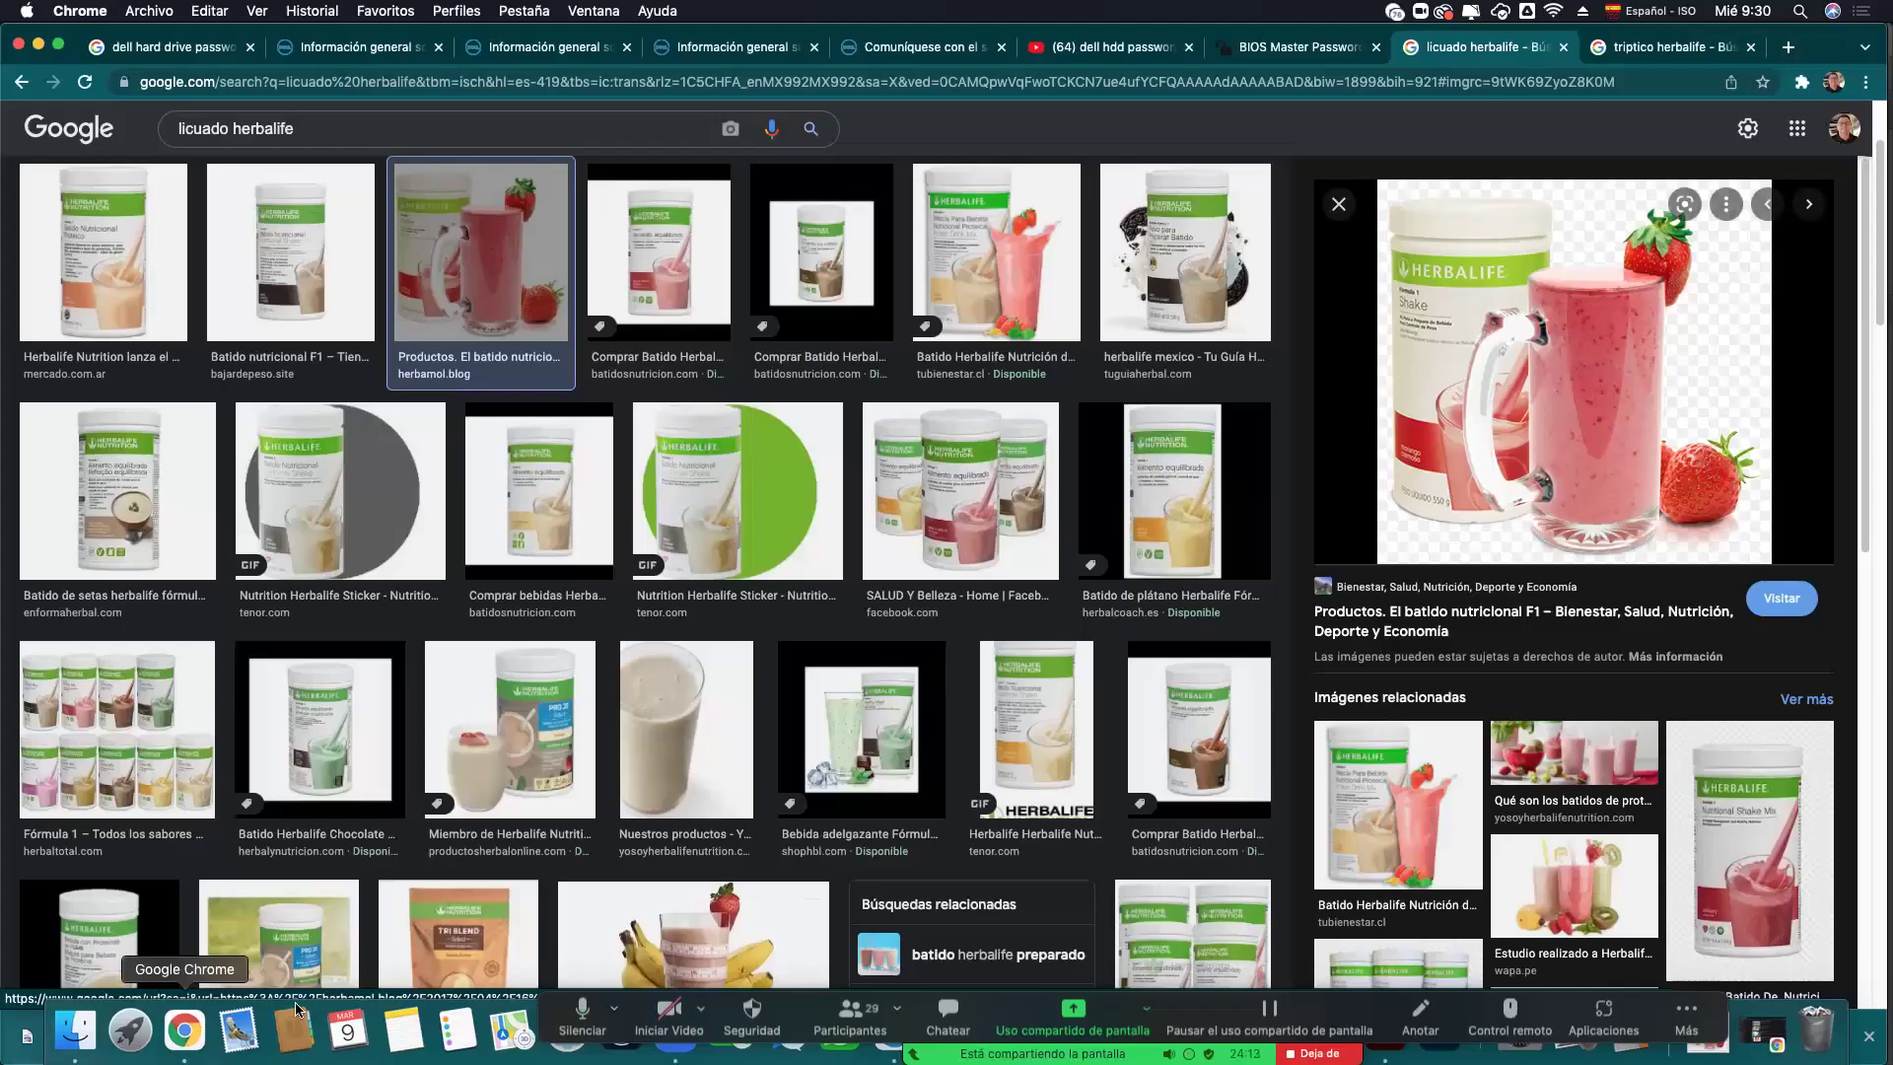
{"action": "left_click", "coordinate": [369, 137]}
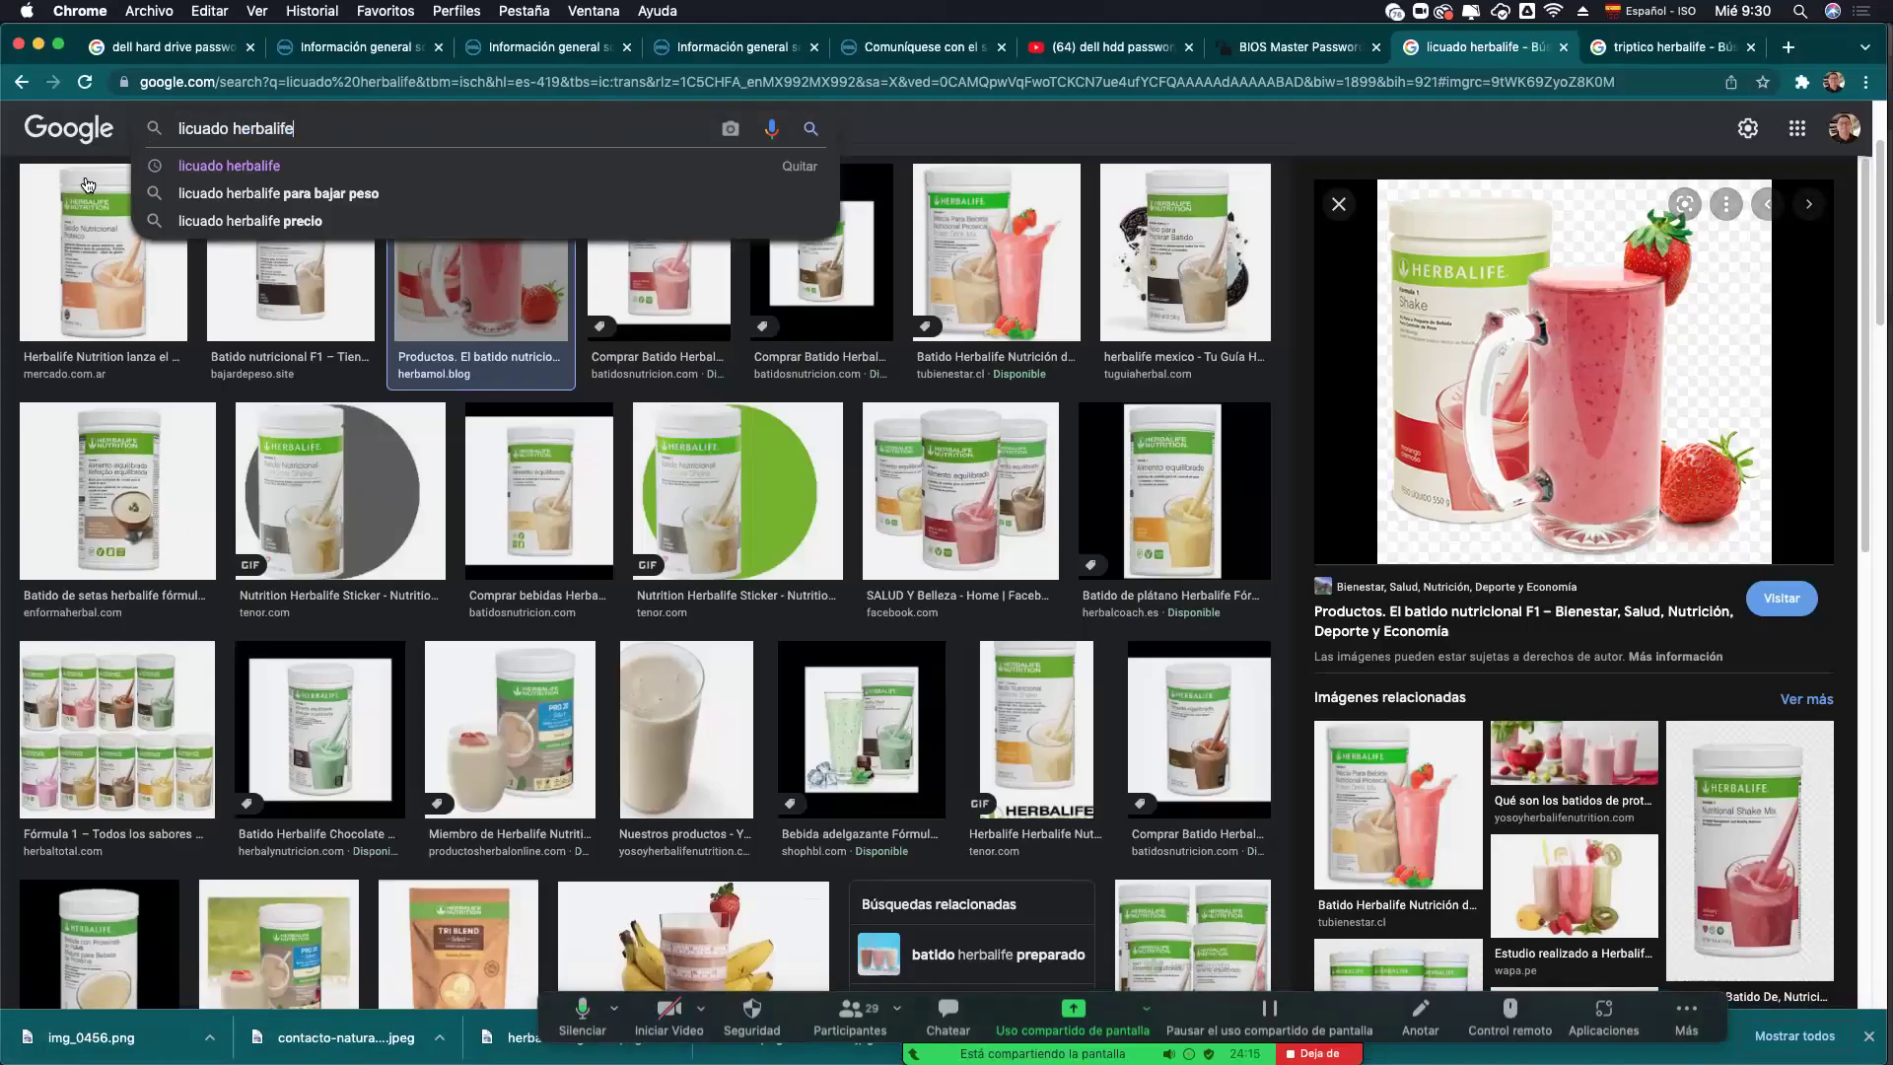
{"action": "triple_click", "coordinate": [310, 143]}
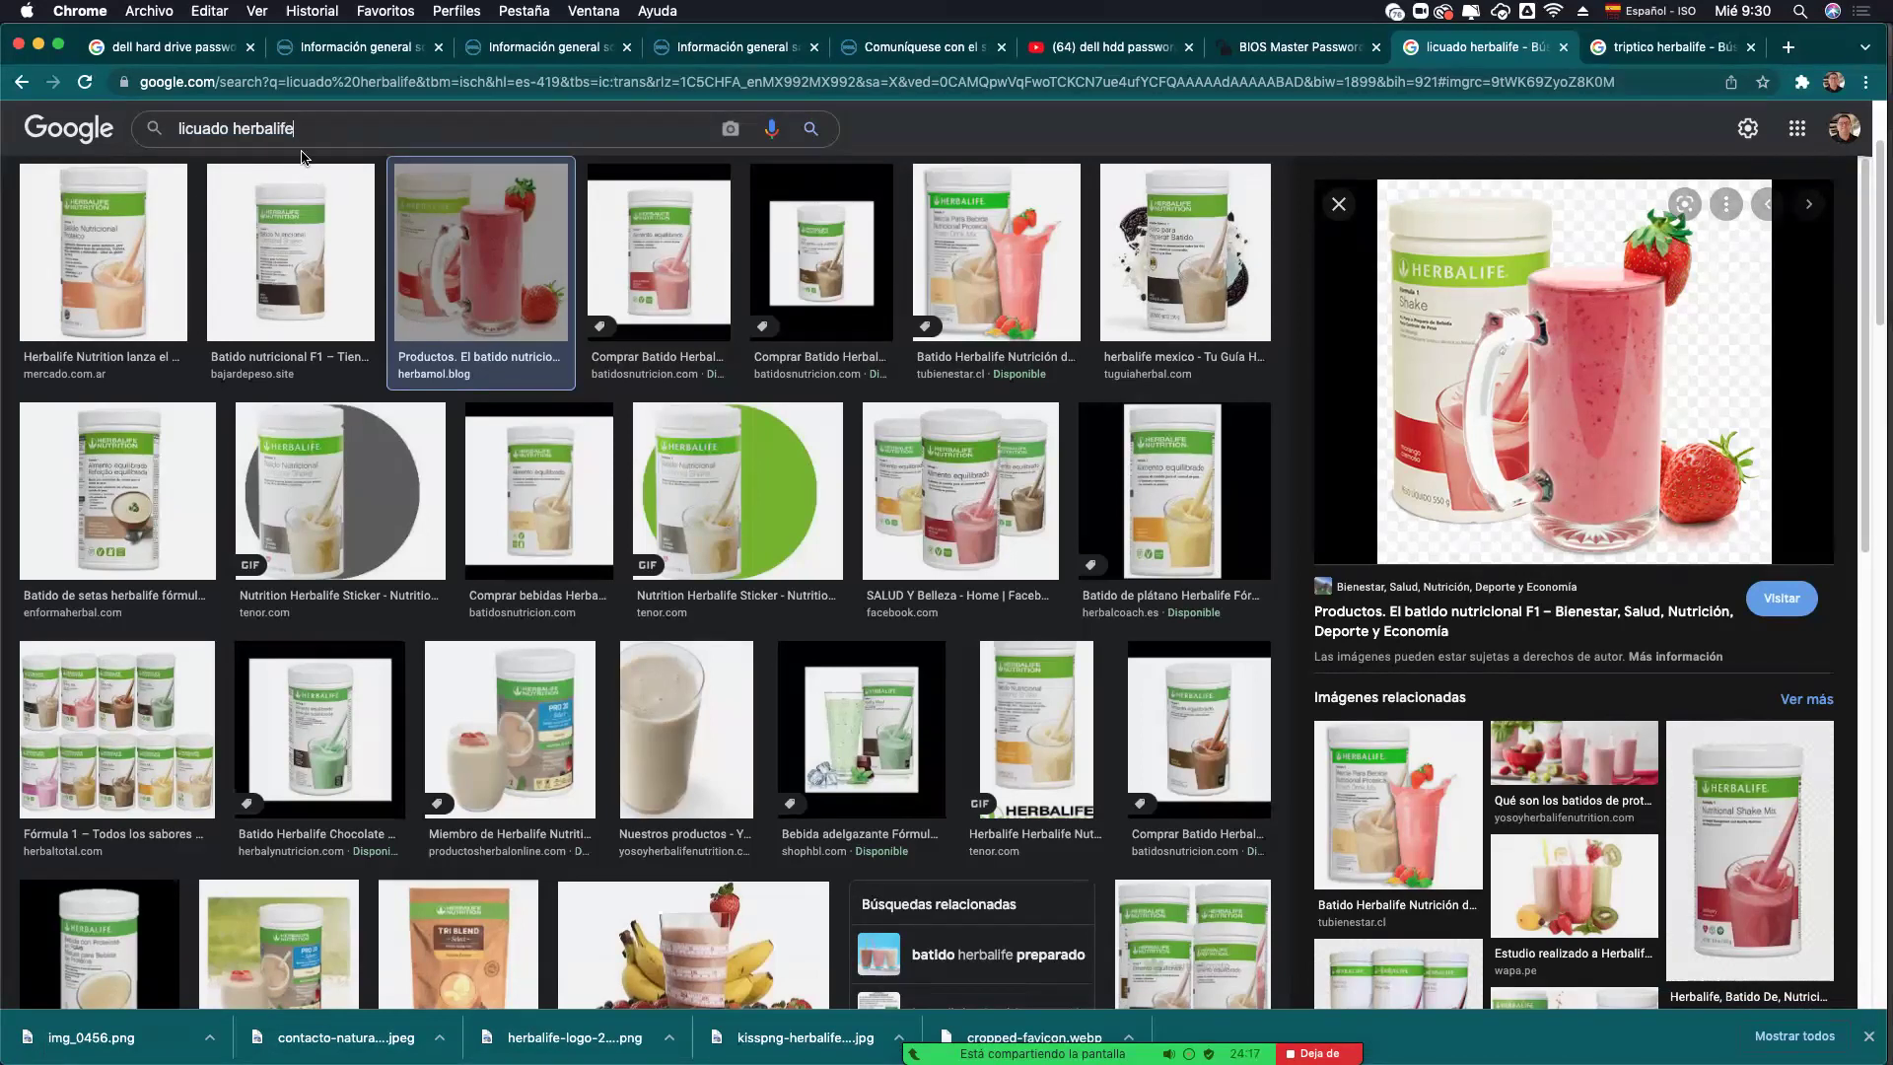
{"action": "type", "text": "HERBALIFE"}
{"action": "key", "text": "Return"}
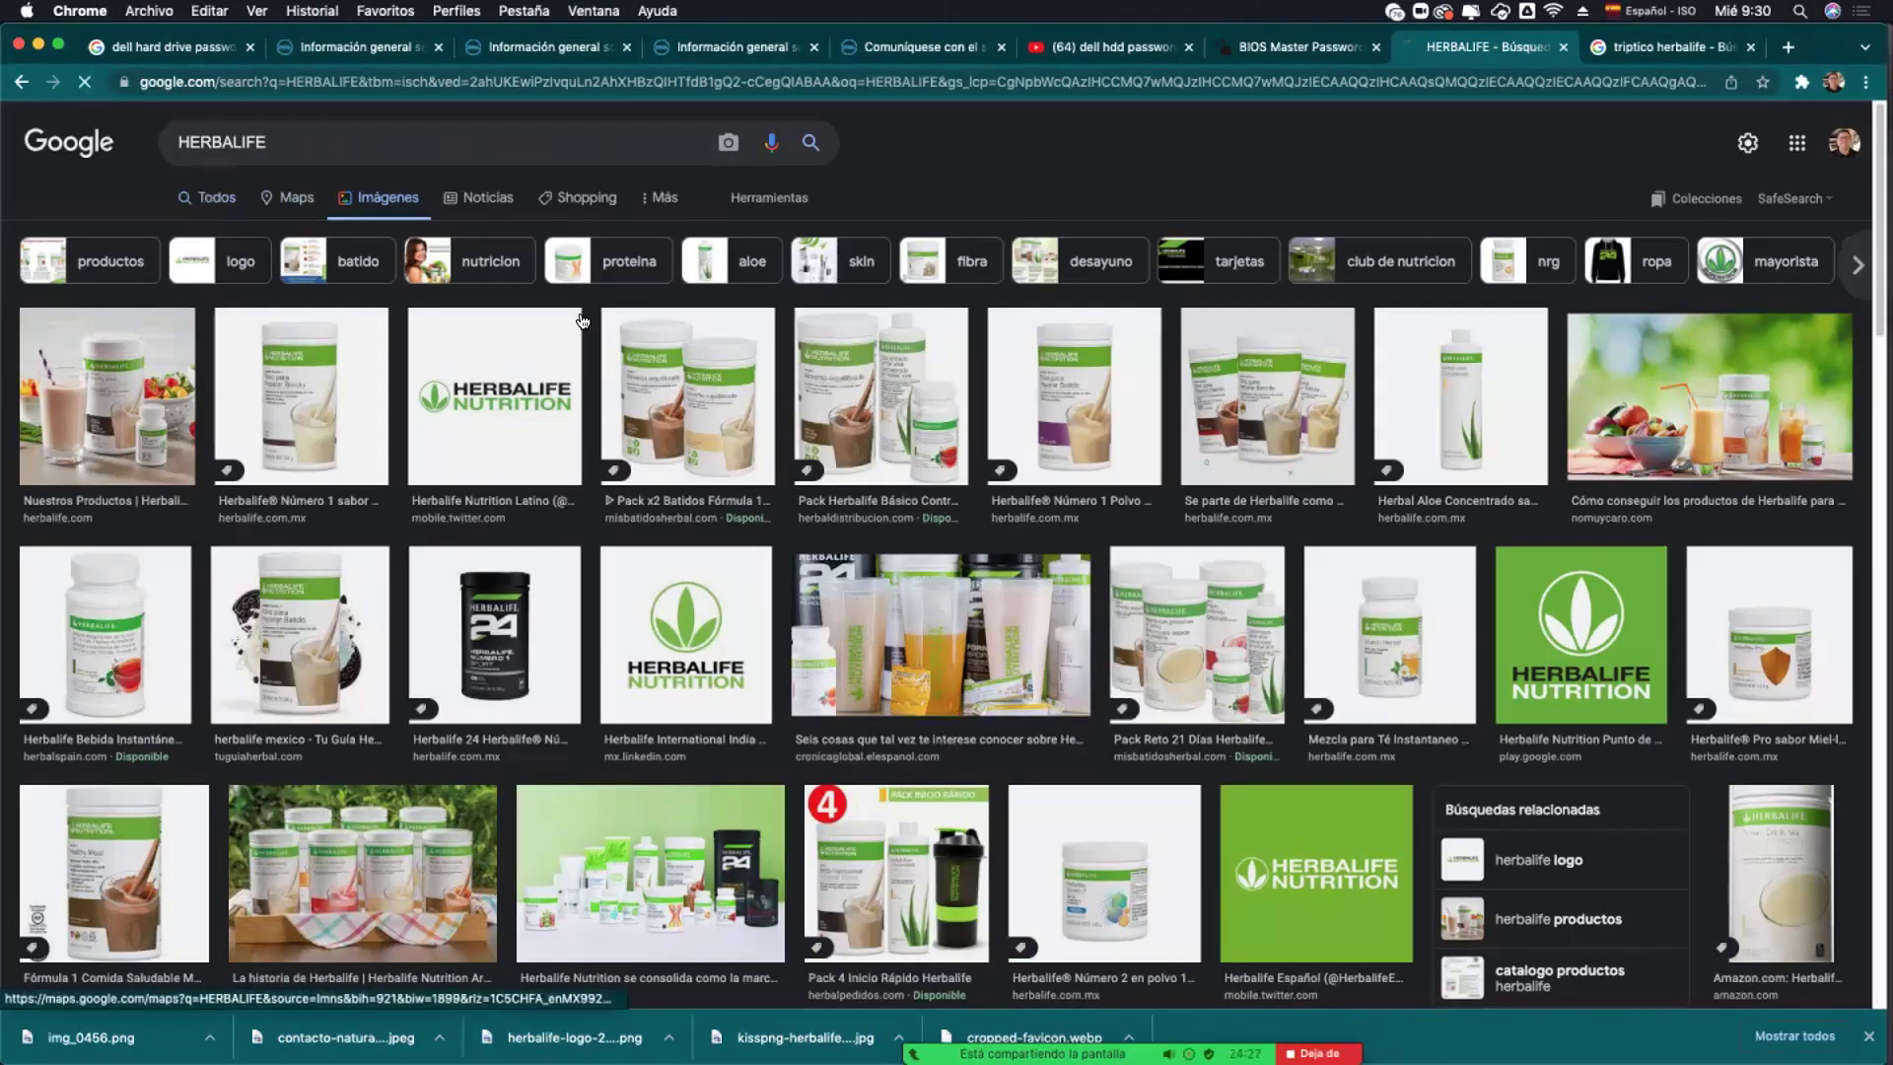
{"action": "left_click", "coordinate": [202, 199]}
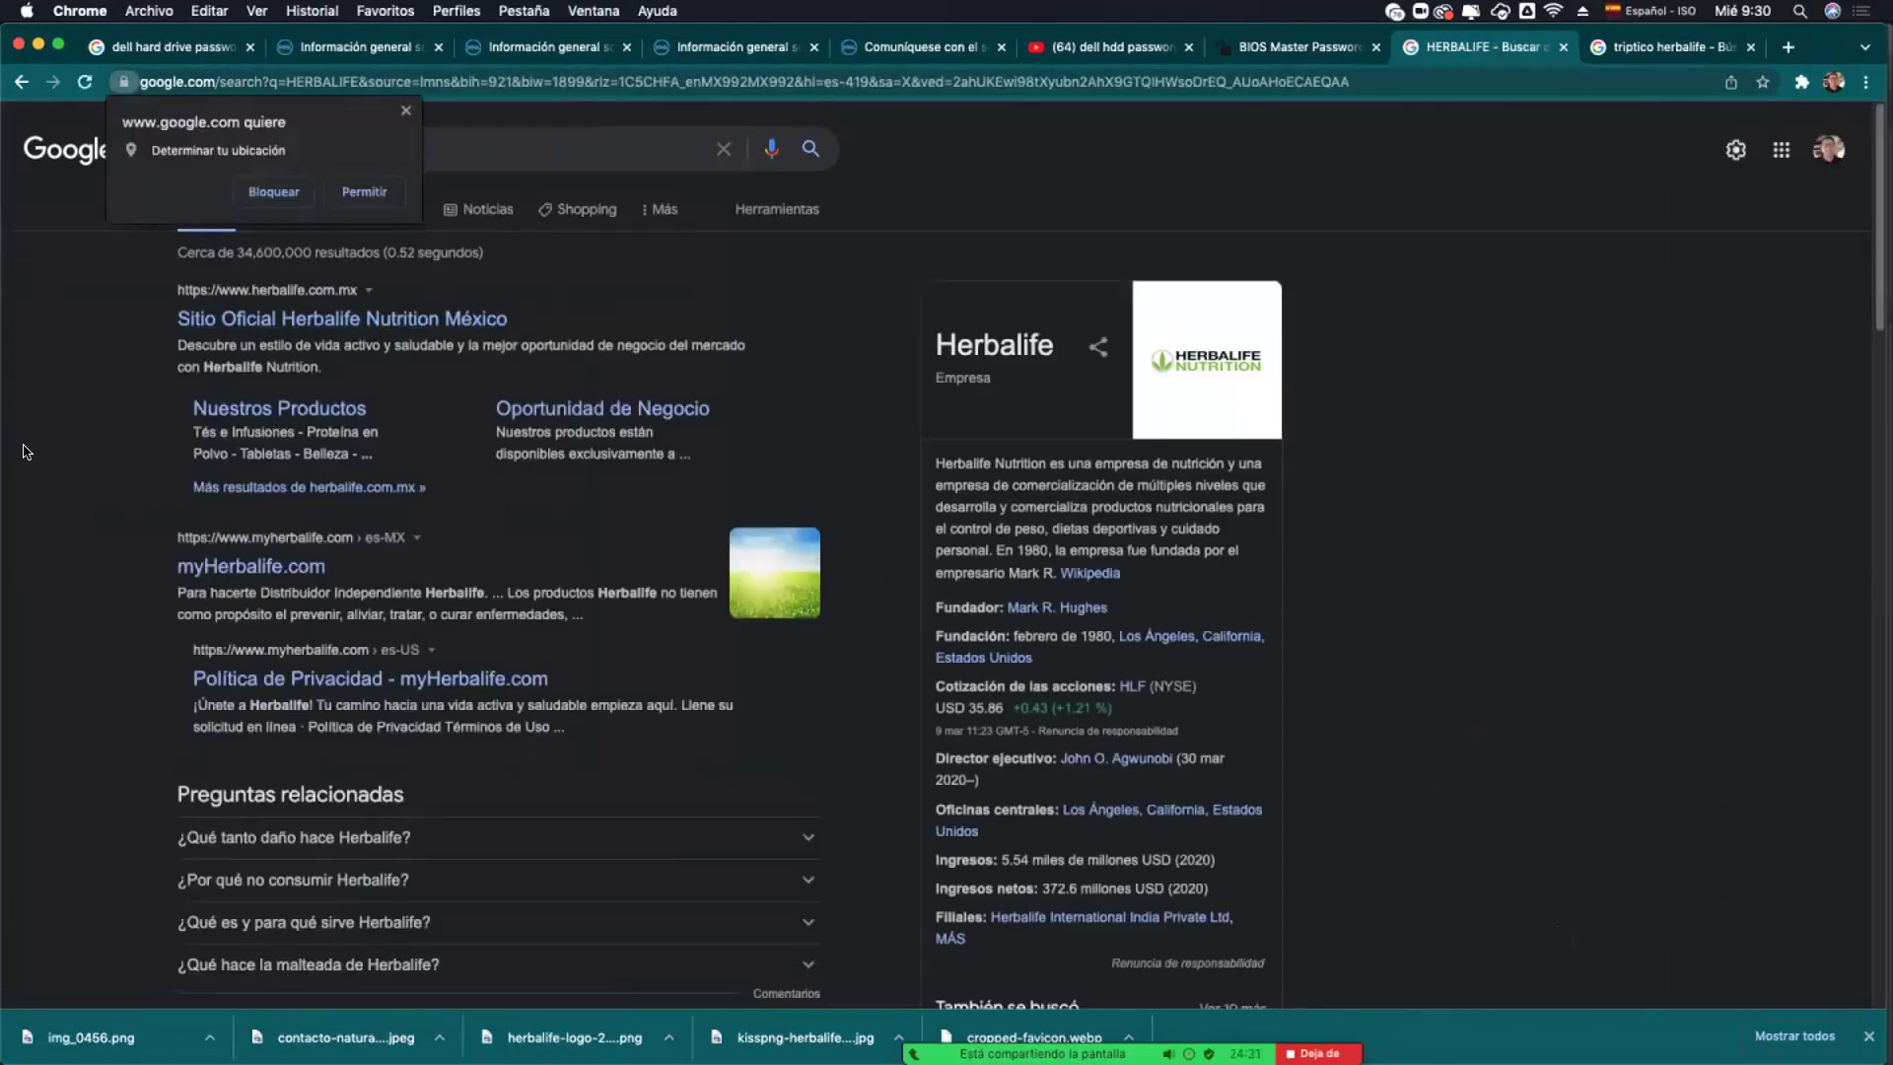
{"action": "scroll", "coordinate": [25, 451], "scroll_direction": "down", "scroll_amount": 10}
{"action": "scroll", "coordinate": [26, 451], "scroll_direction": "down", "scroll_amount": 3}
{"action": "scroll", "coordinate": [26, 452], "scroll_direction": "up", "scroll_amount": 3}
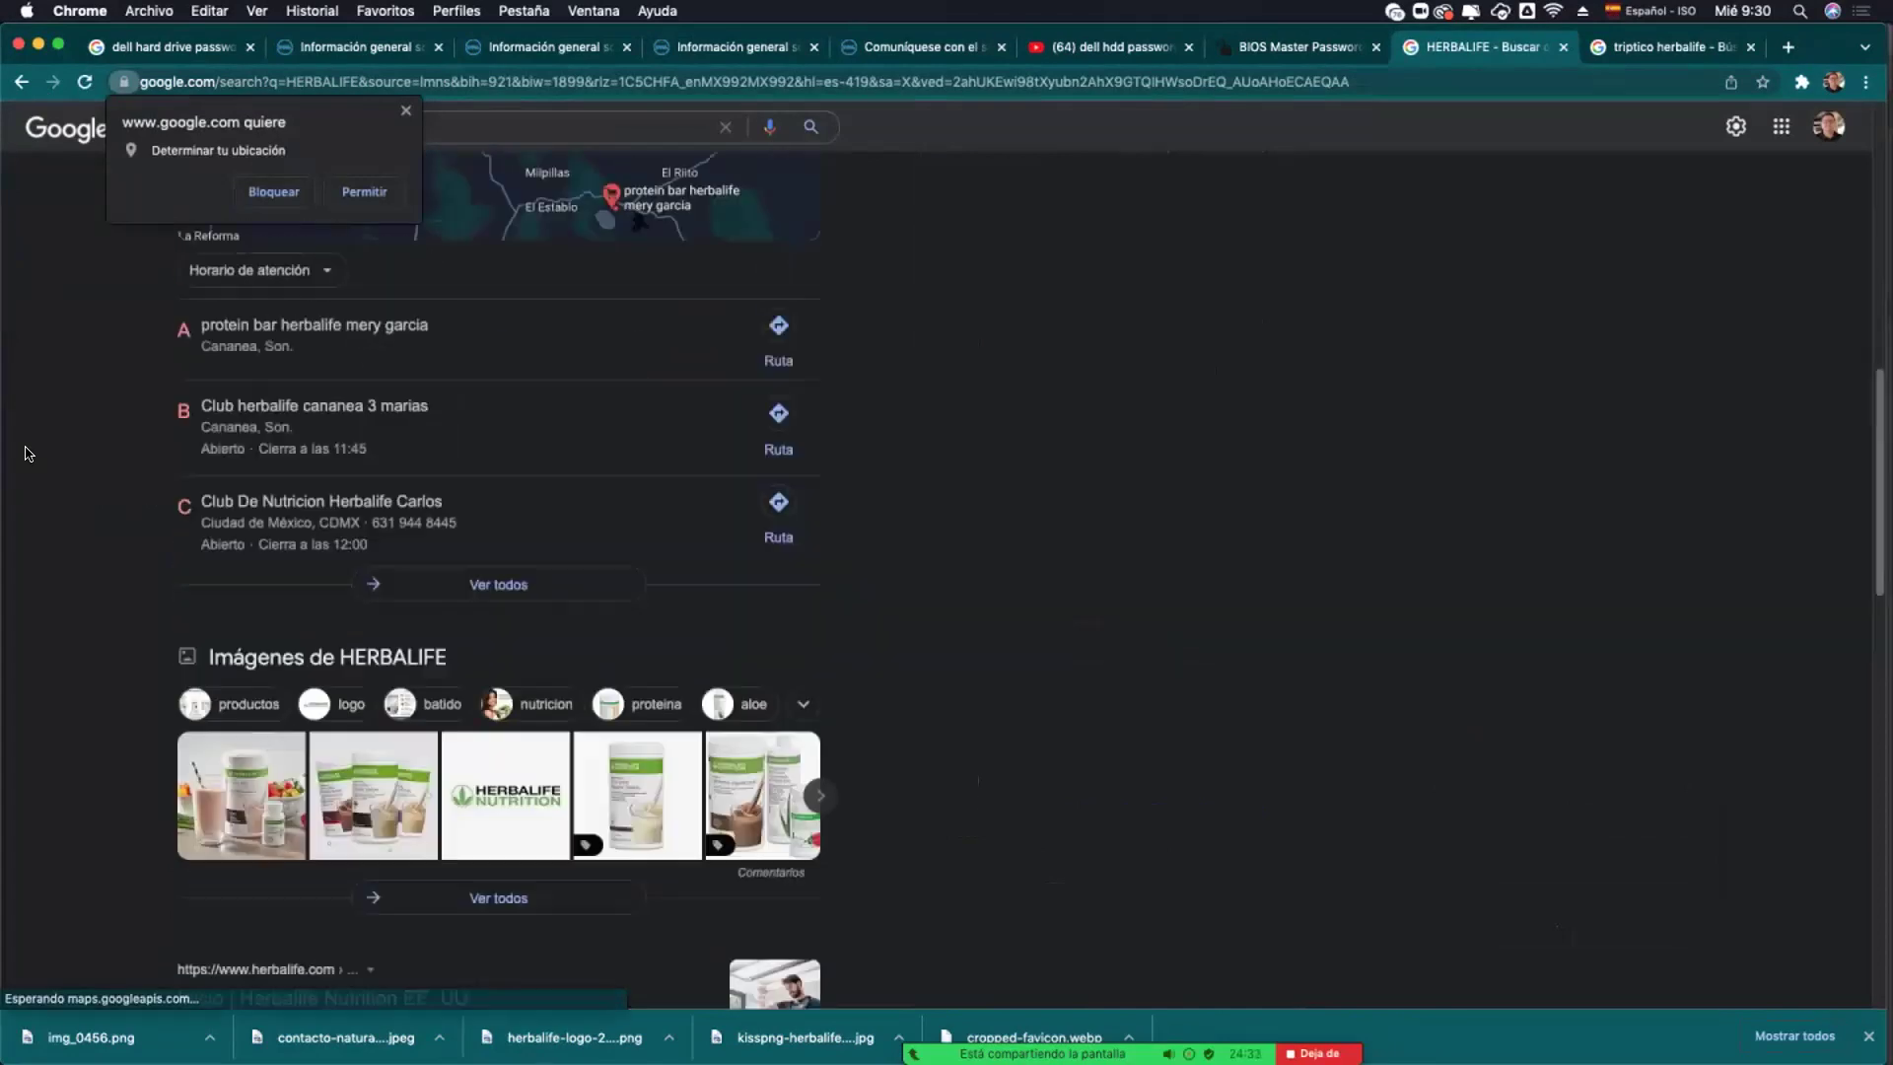
{"action": "scroll", "coordinate": [26, 452], "scroll_direction": "up", "scroll_amount": 10}
{"action": "left_click", "coordinate": [400, 106]}
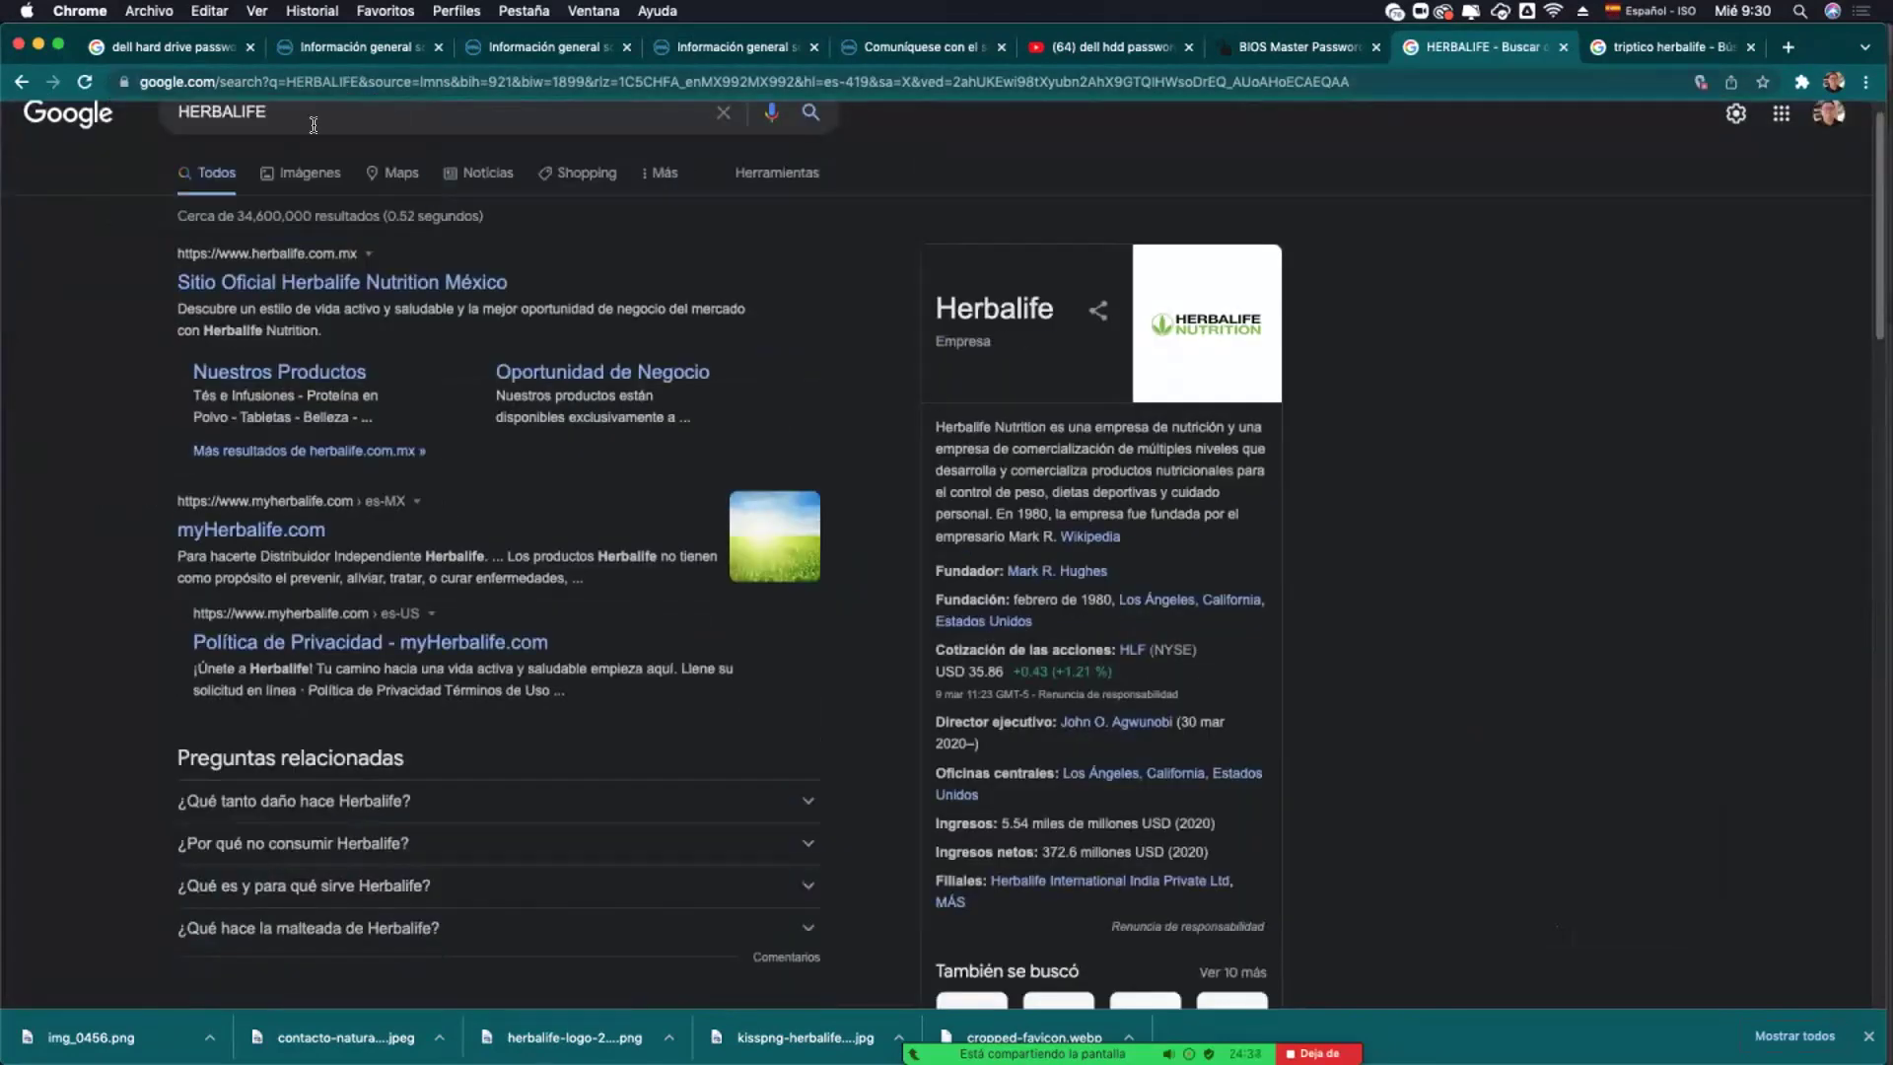
{"action": "scroll", "coordinate": [174, 116], "scroll_direction": "up", "scroll_amount": 1}
Search QUE ES HERBALIFE, select the '¿Qué es y para qué sirve el Herbalife?' answer, return to Illustrator.
{"action": "left_click", "coordinate": [184, 115]}
{"action": "type", "text": "QUE ES"}
{"action": "key", "text": "Return"}
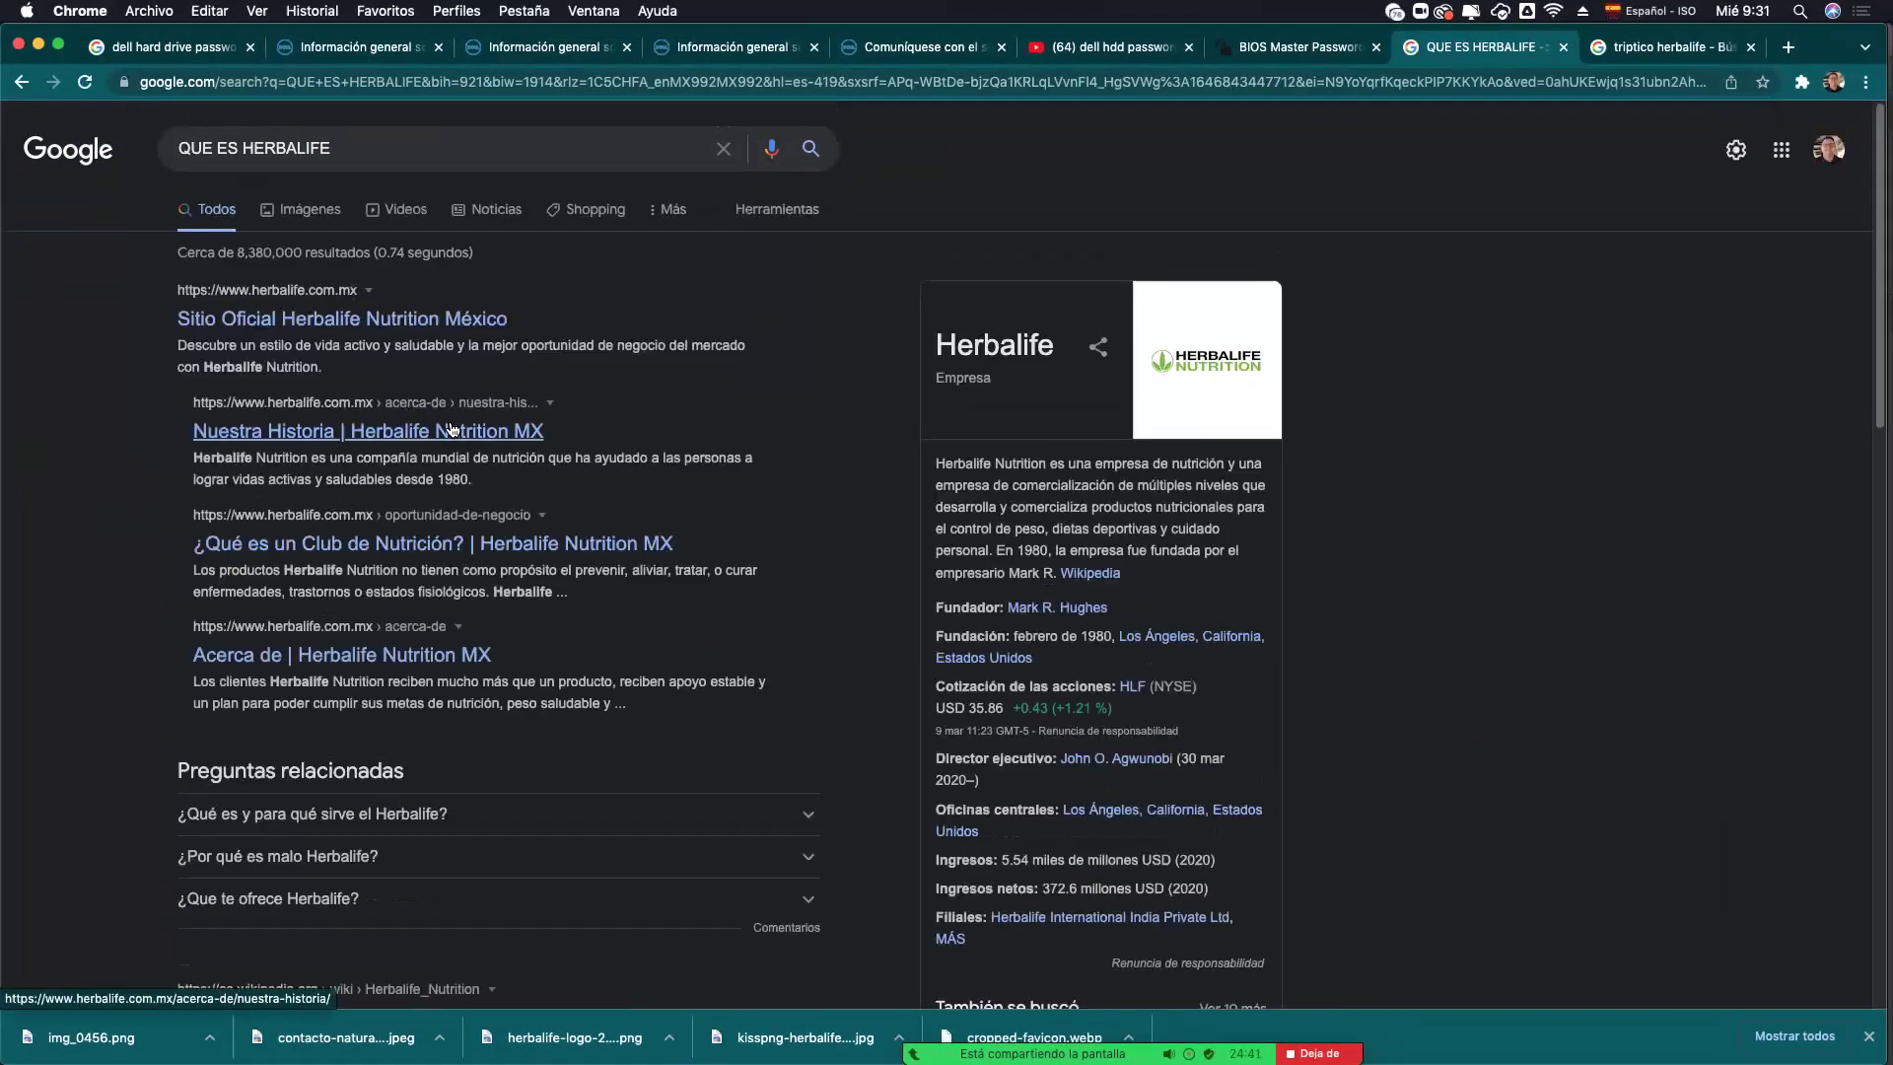
{"action": "scroll", "coordinate": [455, 434], "scroll_direction": "down", "scroll_amount": 2}
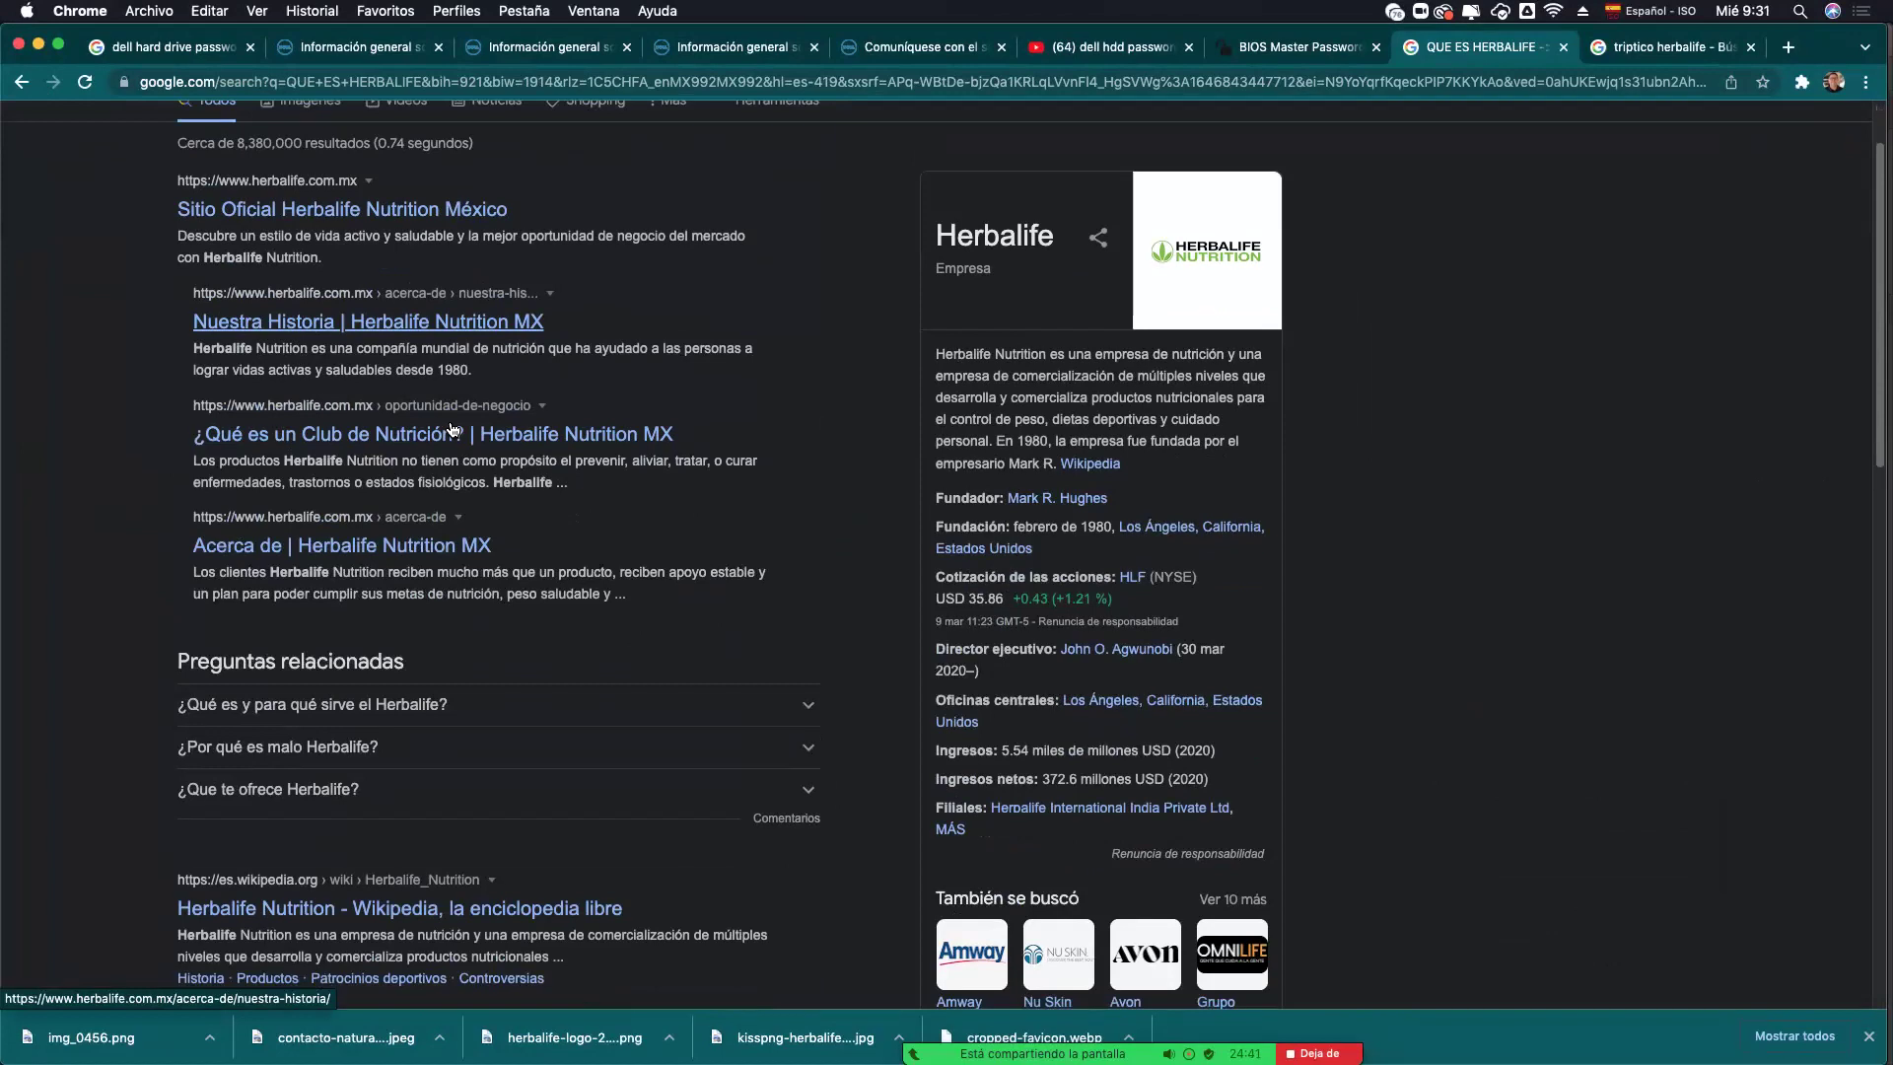
{"action": "left_click", "coordinate": [801, 708]}
{"action": "scroll", "coordinate": [316, 774], "scroll_direction": "down", "scroll_amount": 2}
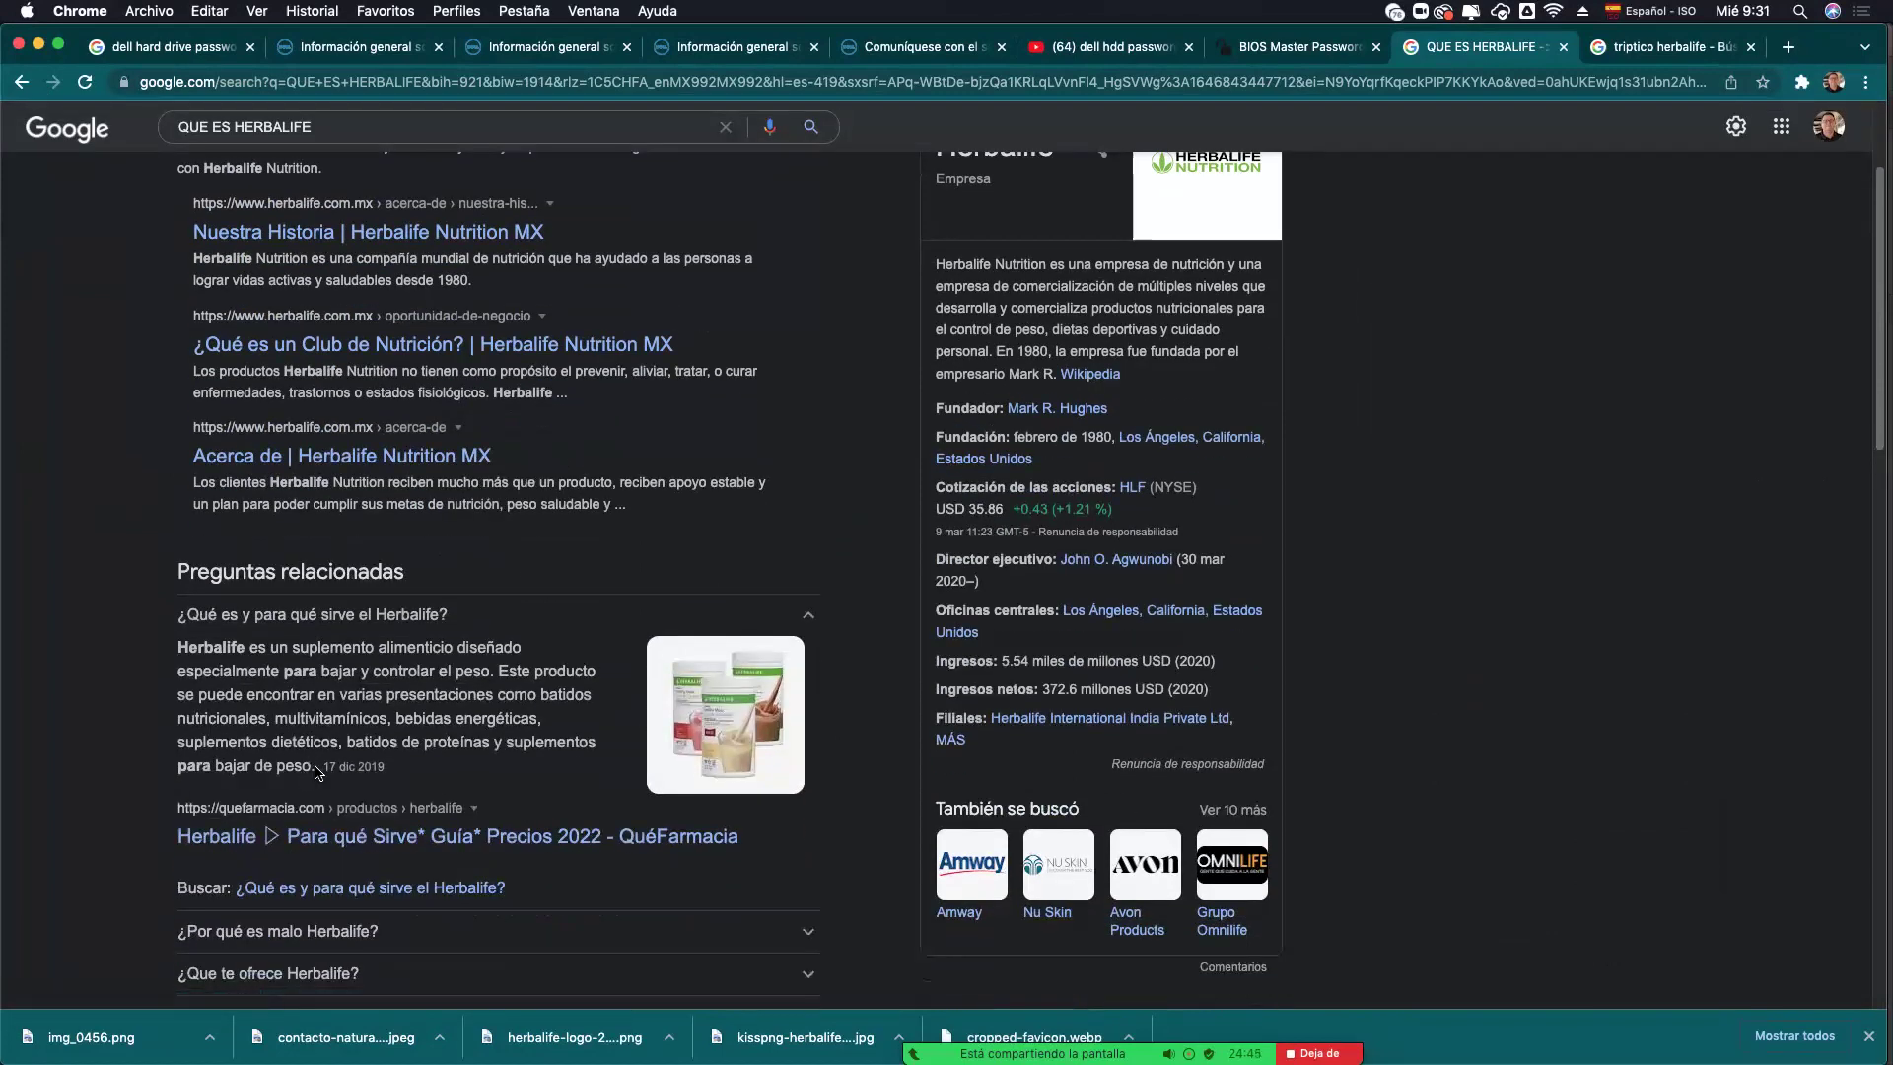
{"action": "left_click_drag", "start_coordinate": [314, 771], "coordinate": [178, 621]}
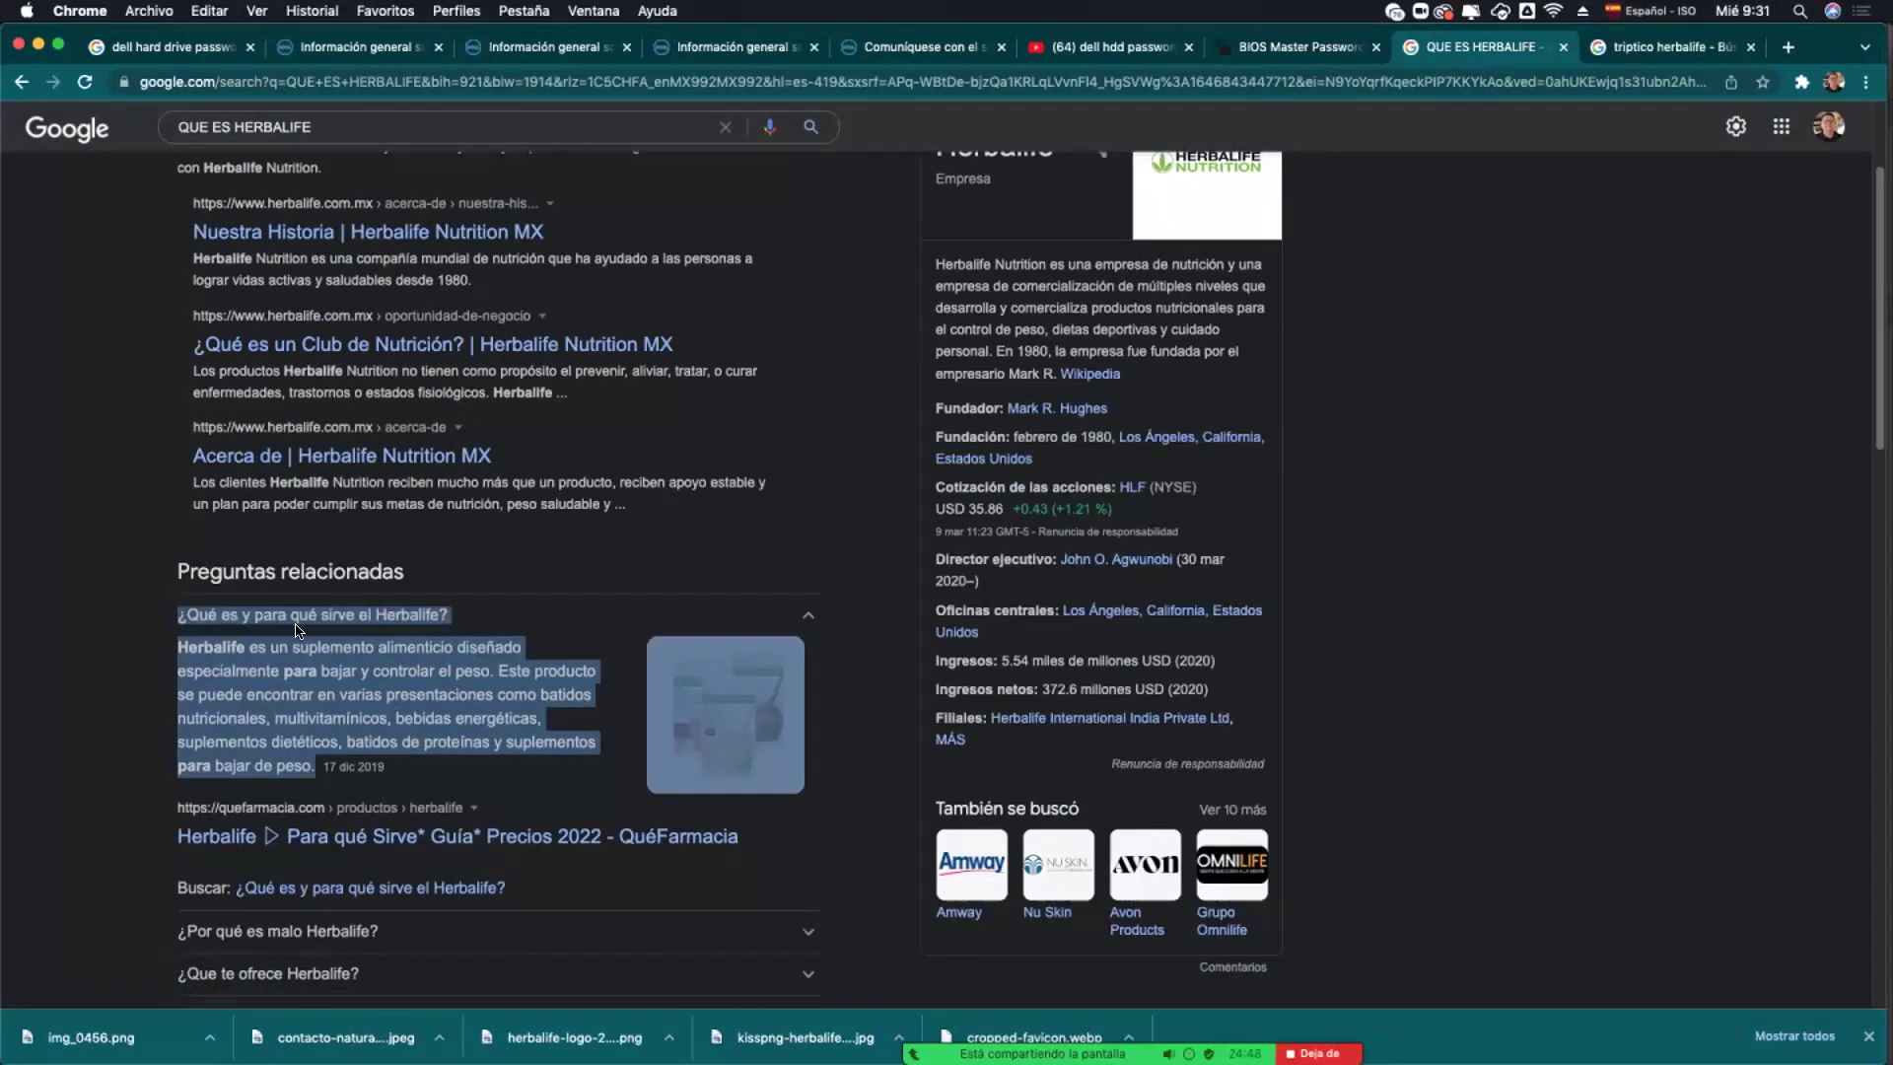
{"action": "right_click", "coordinate": [214, 613]}
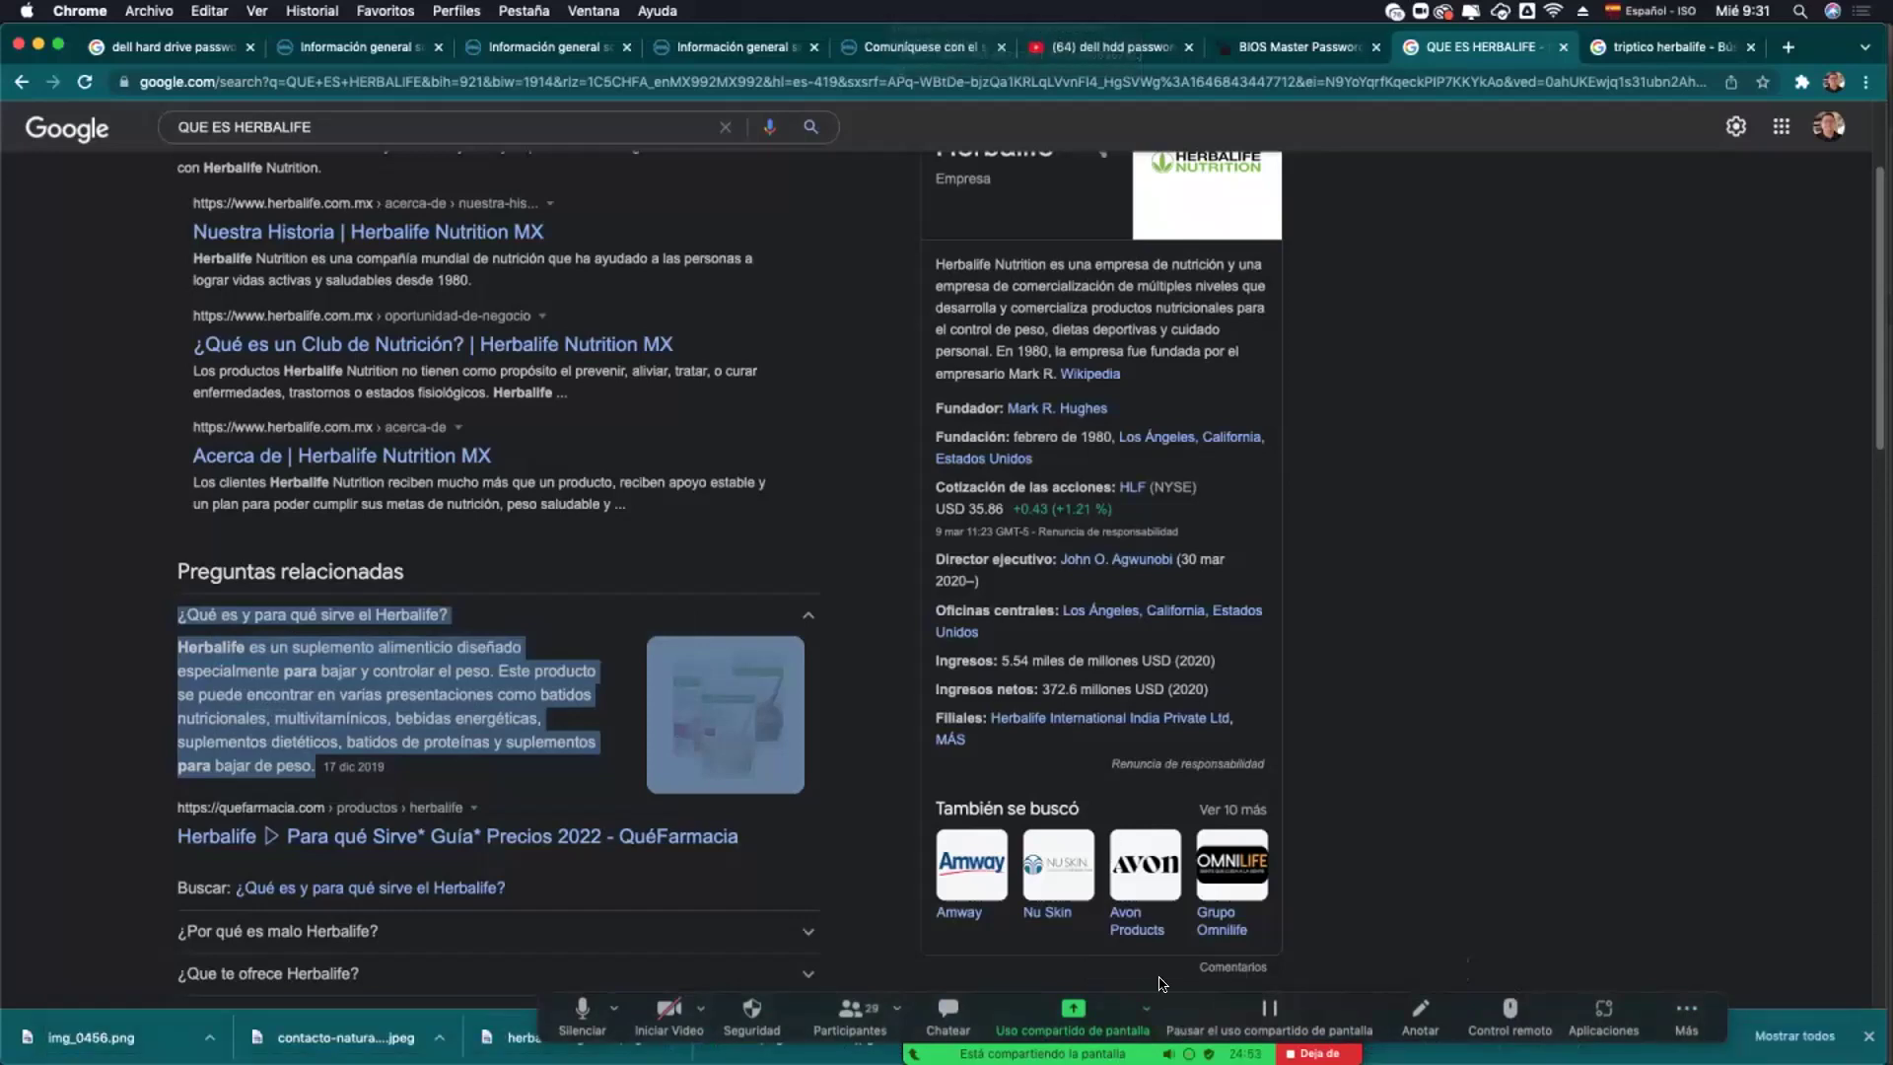
{"action": "left_click", "coordinate": [241, 26]}
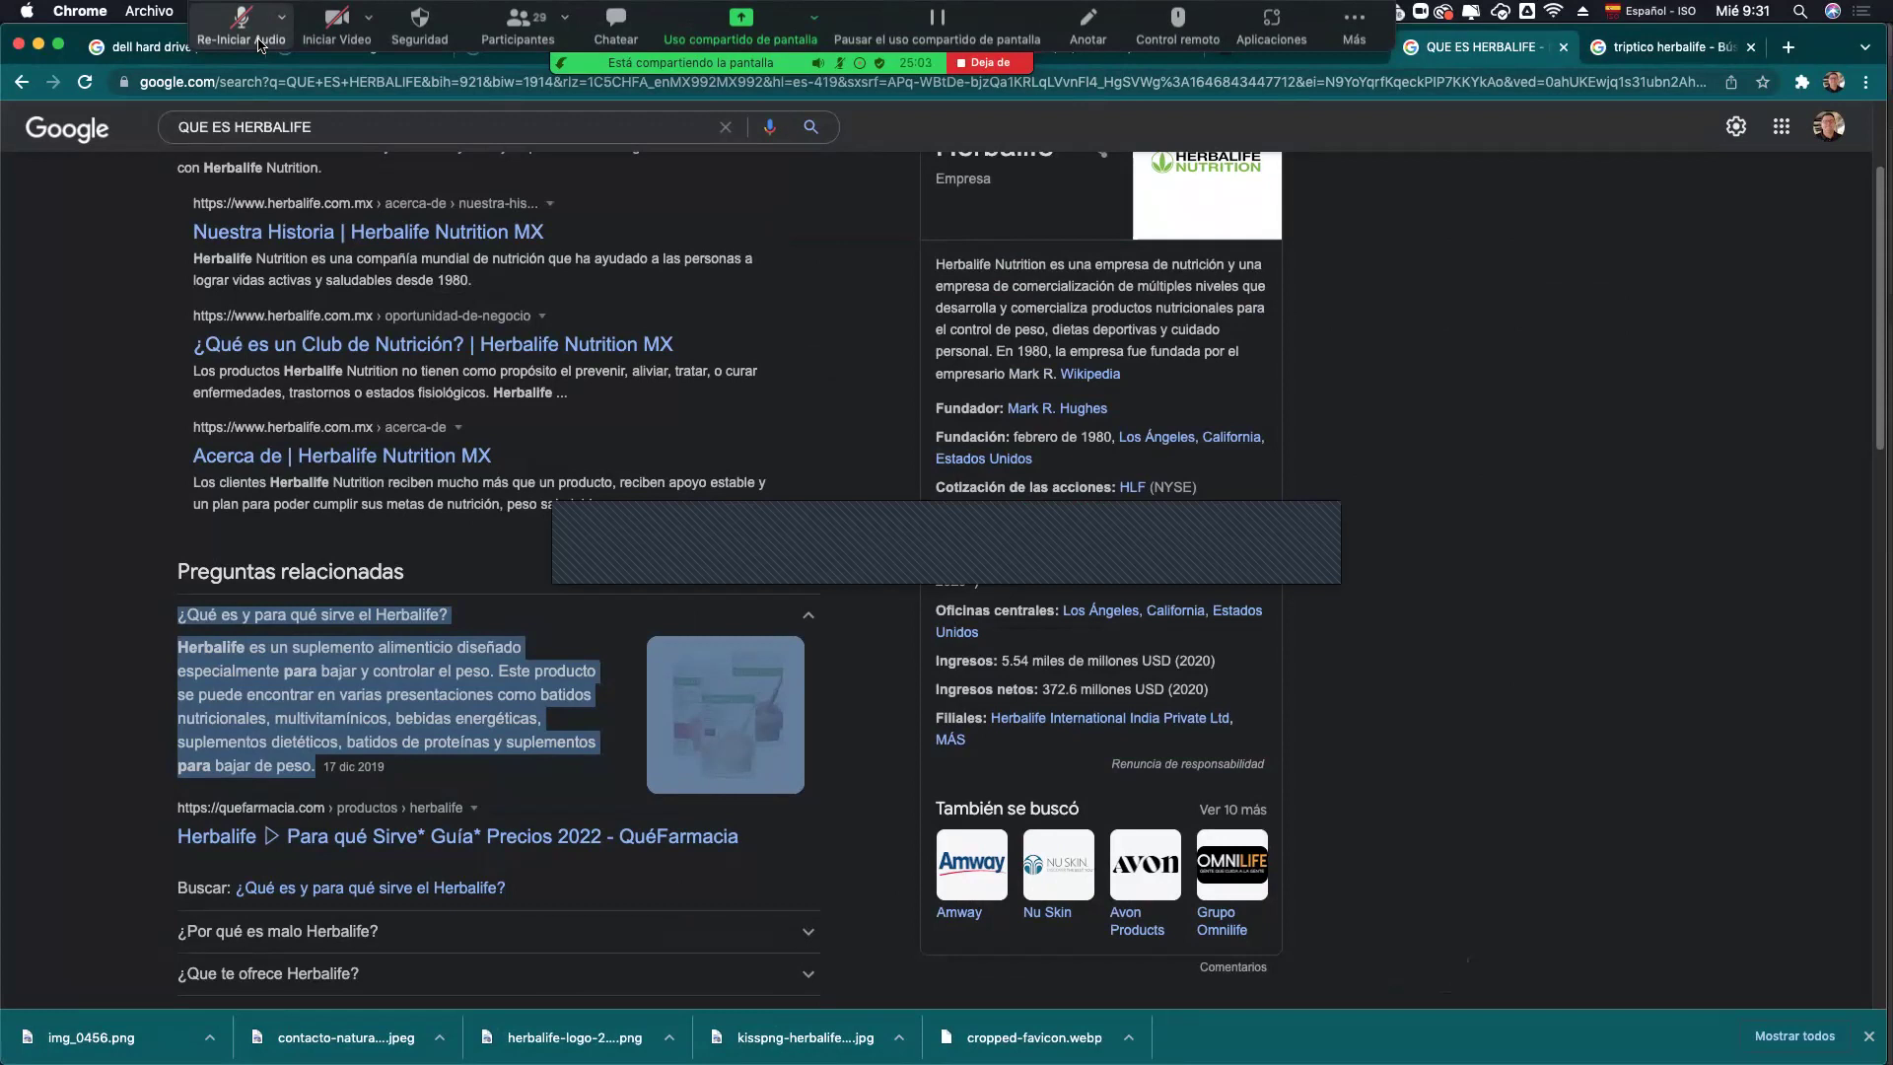
{"action": "left_click", "coordinate": [241, 24]}
{"action": "mouse_move", "coordinate": [947, 1059]}
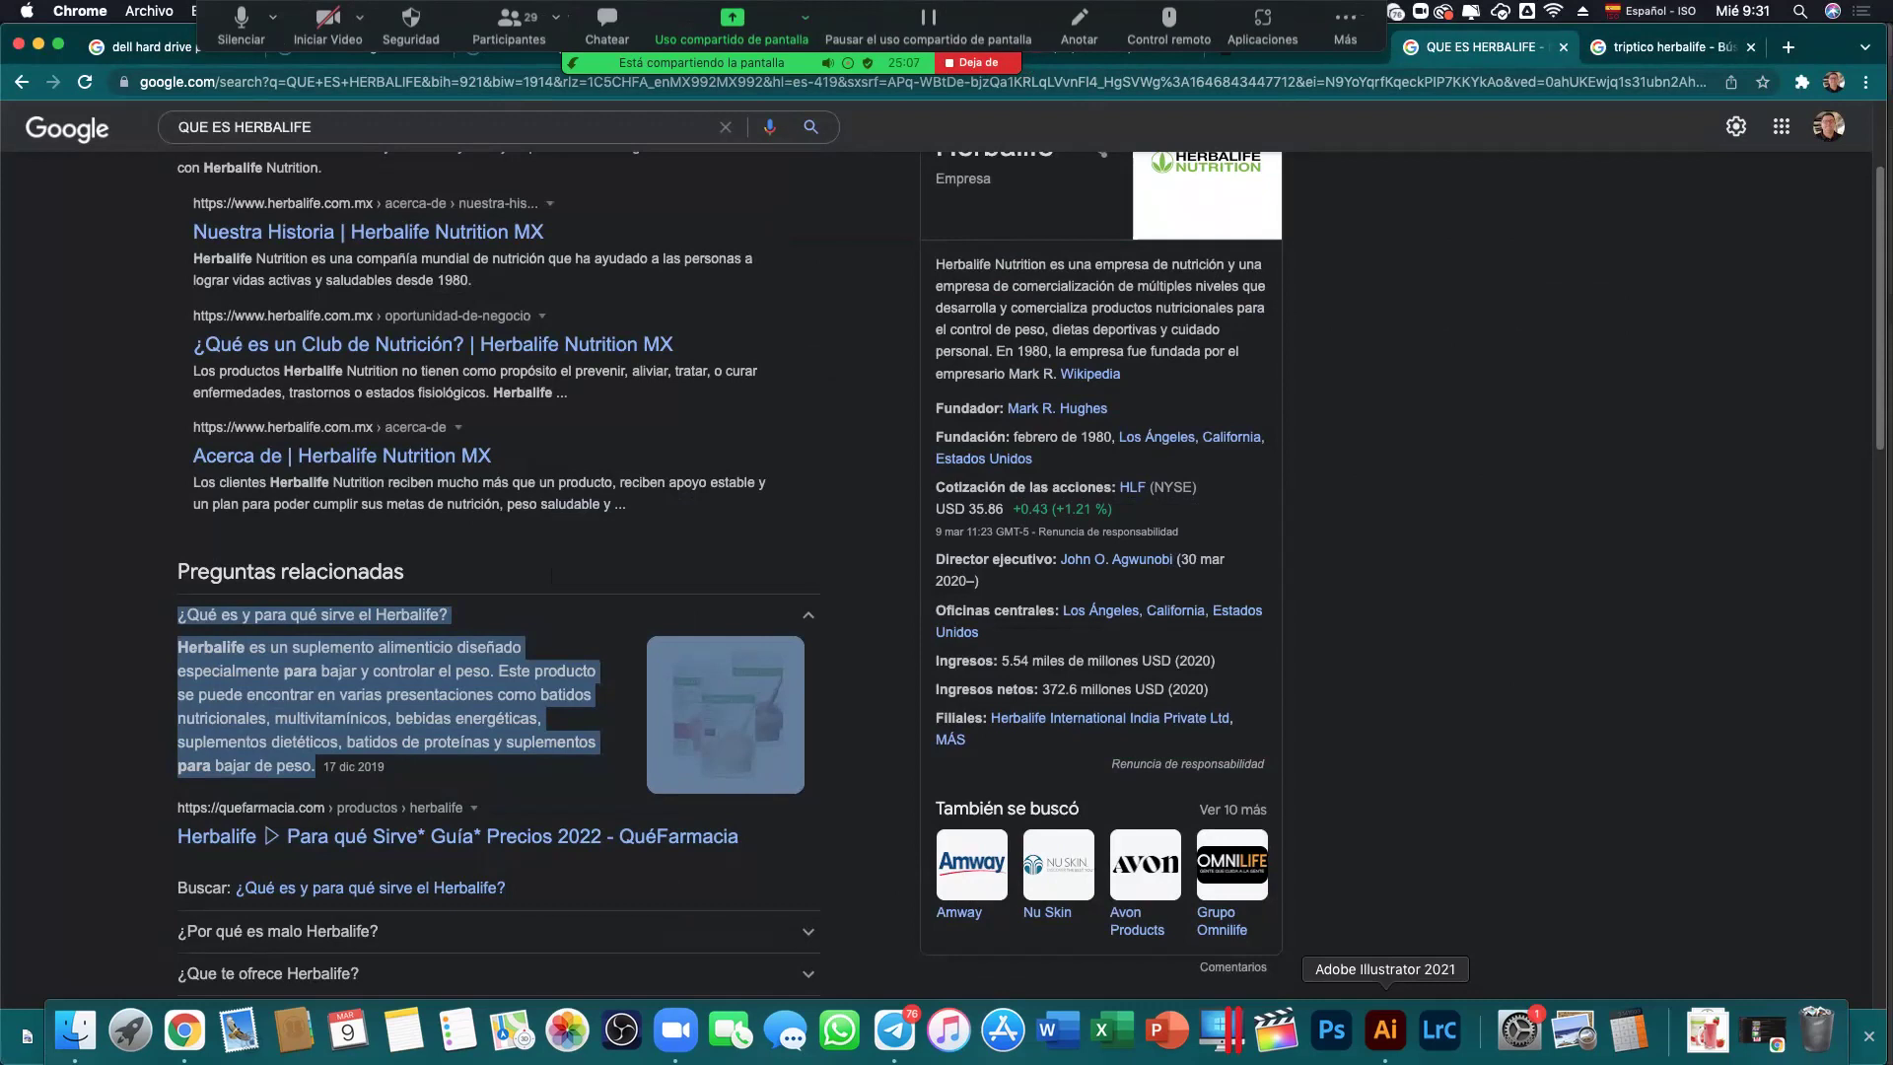
{"action": "left_click", "coordinate": [1378, 1041]}
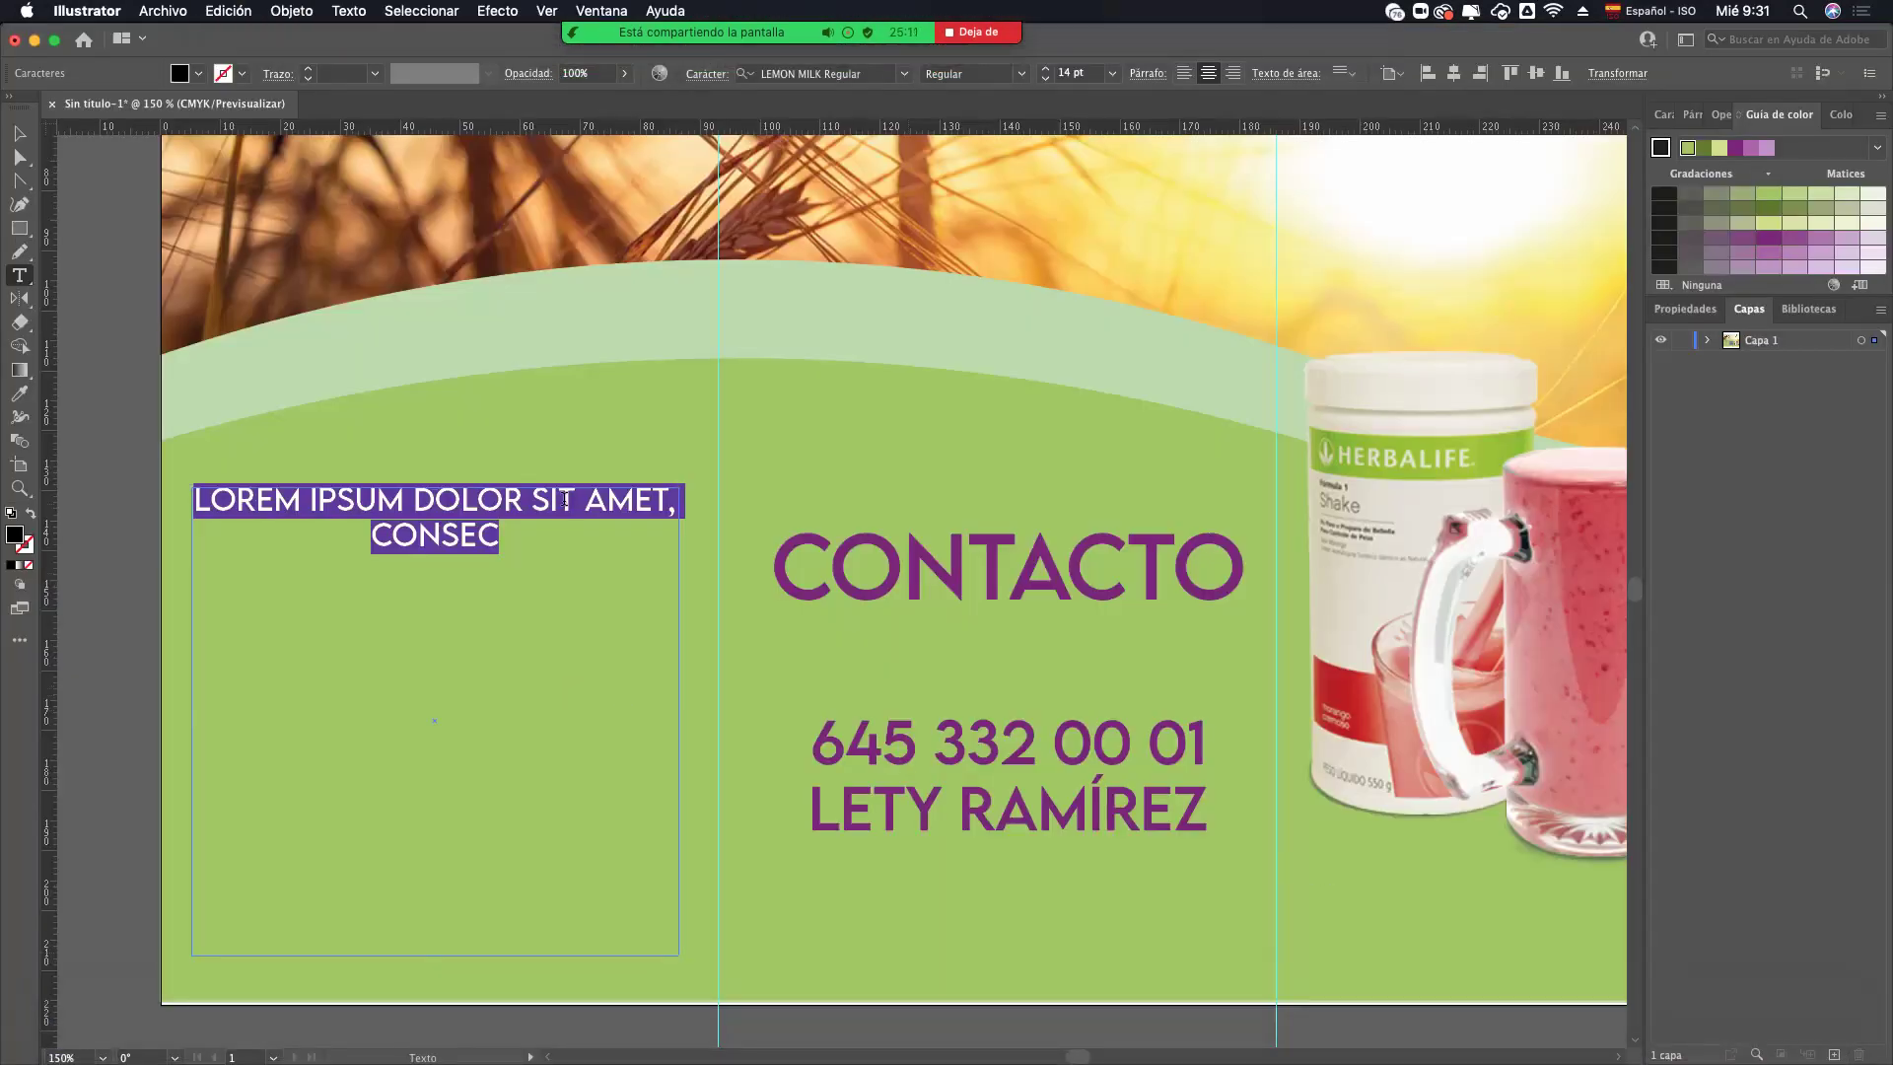
Paste the Herbalife text over the placeholder, left-aligned at 11 pt.
{"action": "left_click", "coordinate": [532, 536]}
{"action": "left_click_drag", "start_coordinate": [498, 533], "coordinate": [71, 415]}
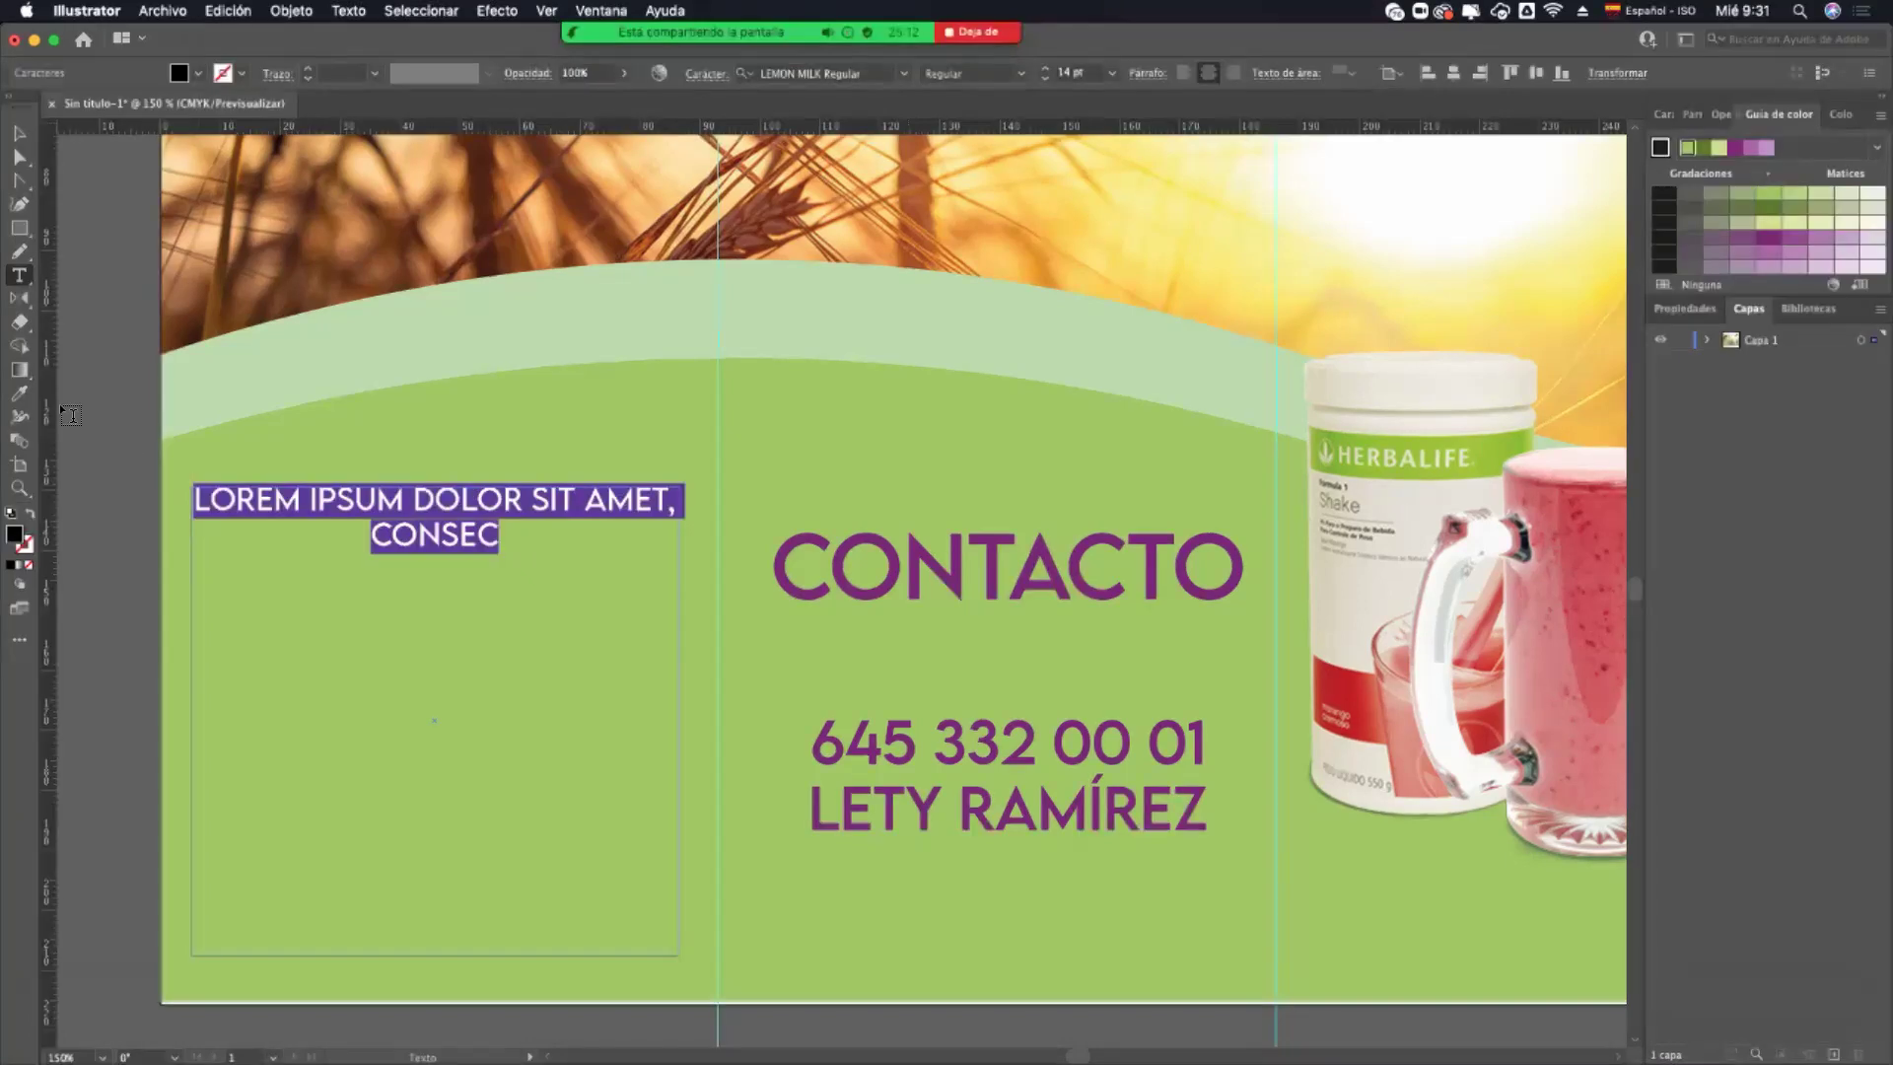
{"action": "key", "text": "super+v"}
{"action": "key", "text": "Escape"}
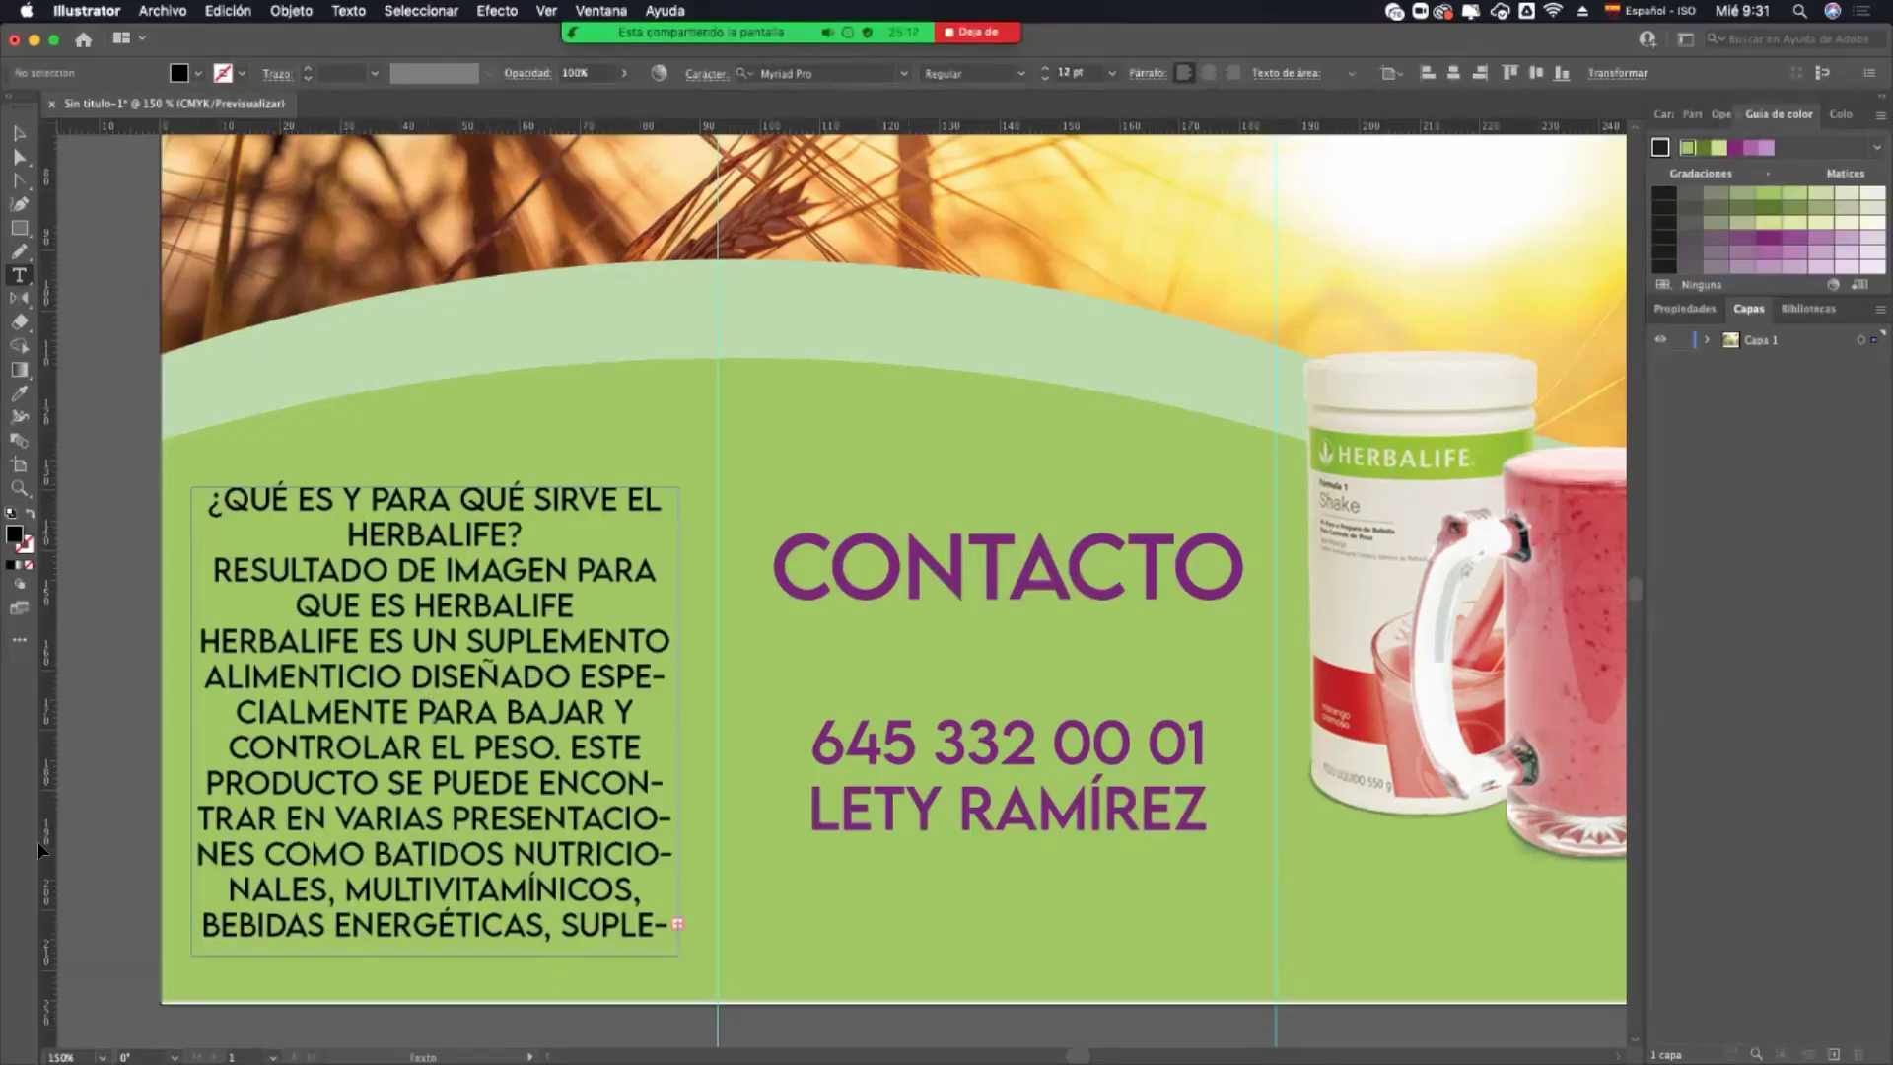
{"action": "triple_click", "coordinate": [403, 618]}
{"action": "key", "text": "super+a"}
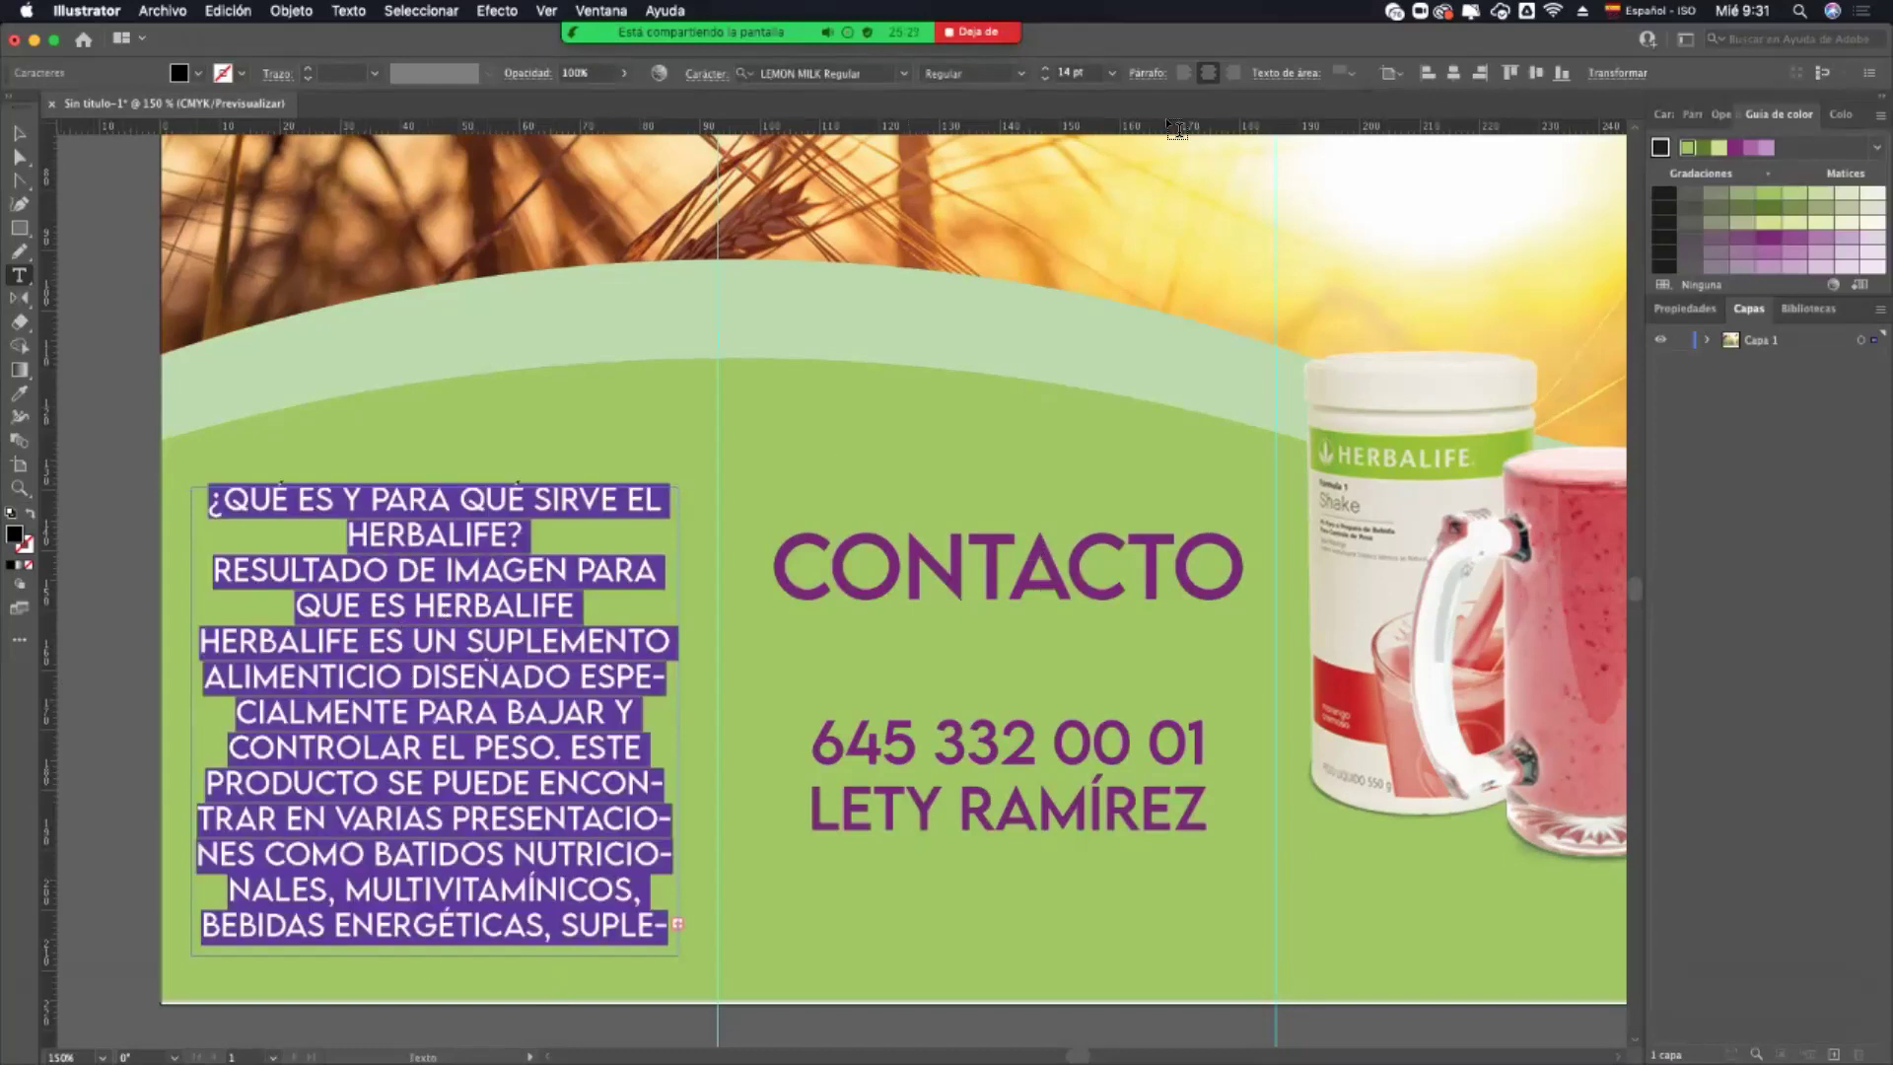
{"action": "left_click", "coordinate": [1184, 75]}
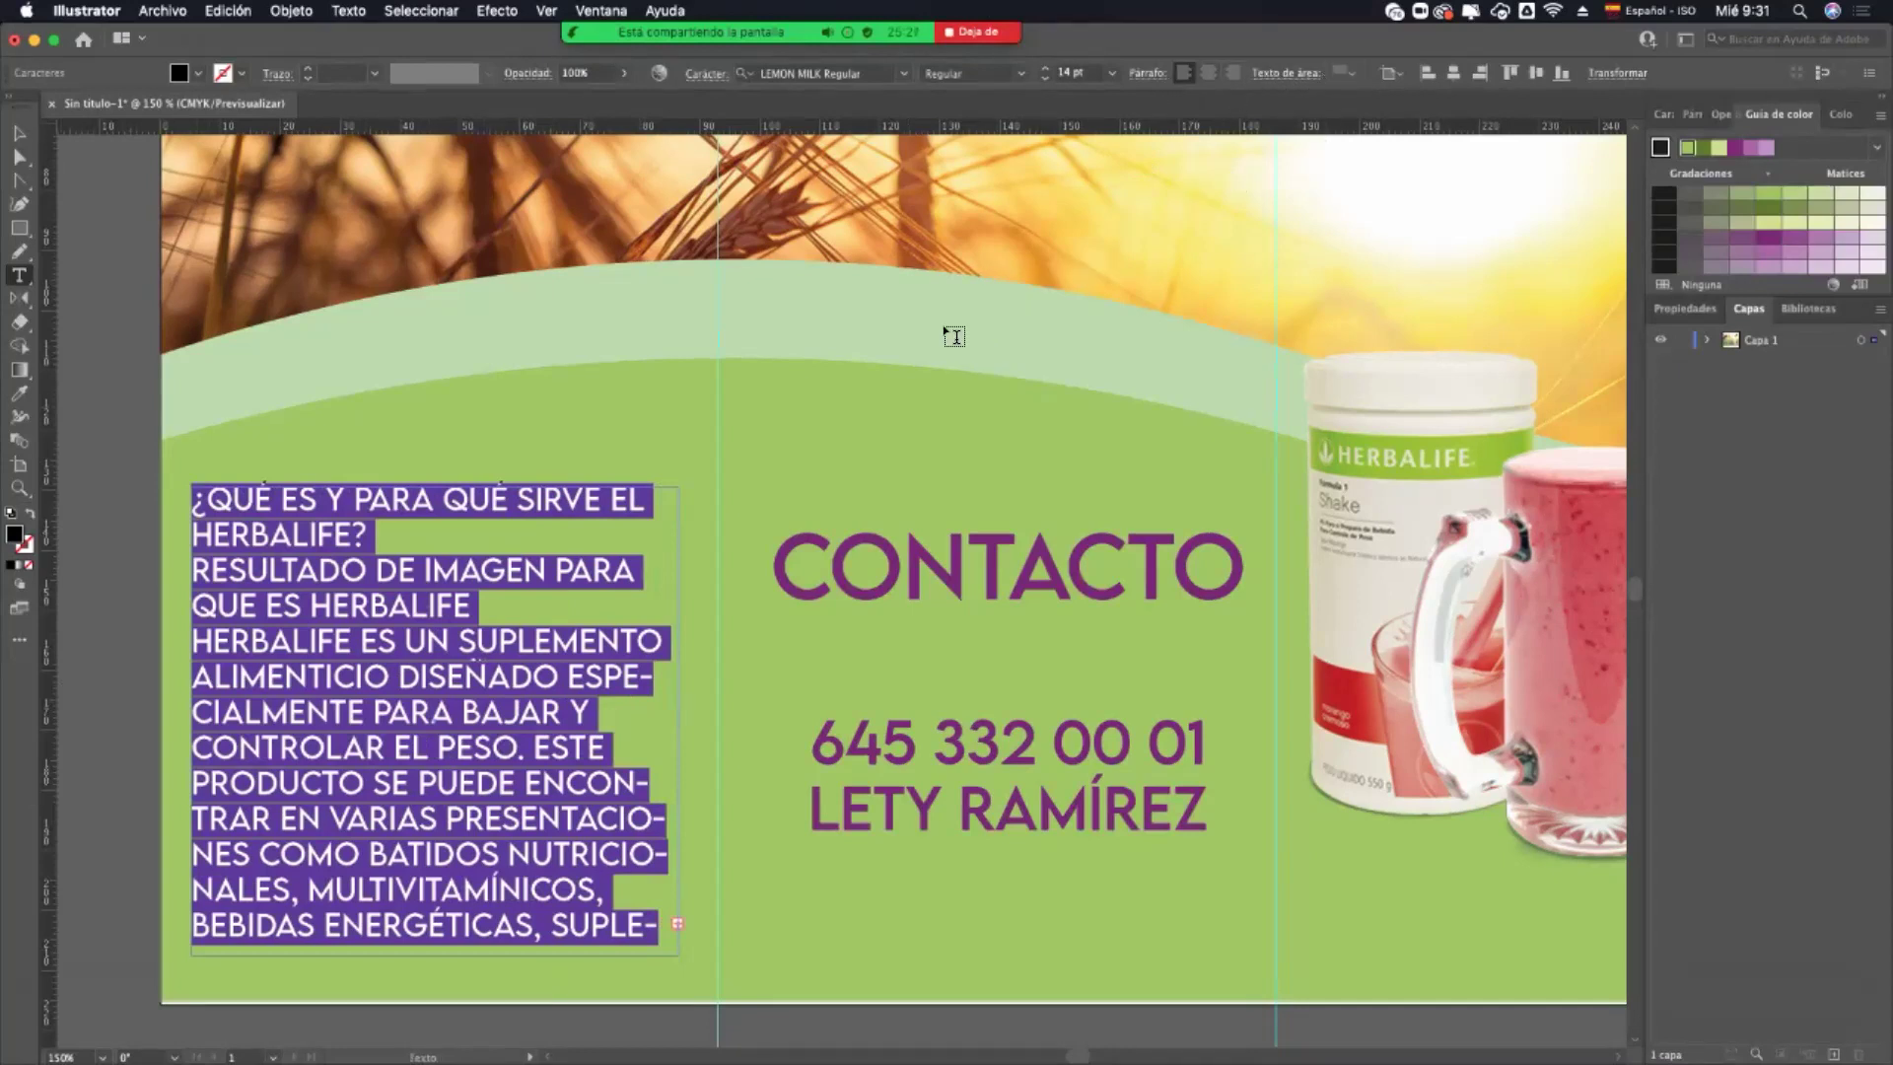
{"action": "left_click", "coordinate": [1046, 79]}
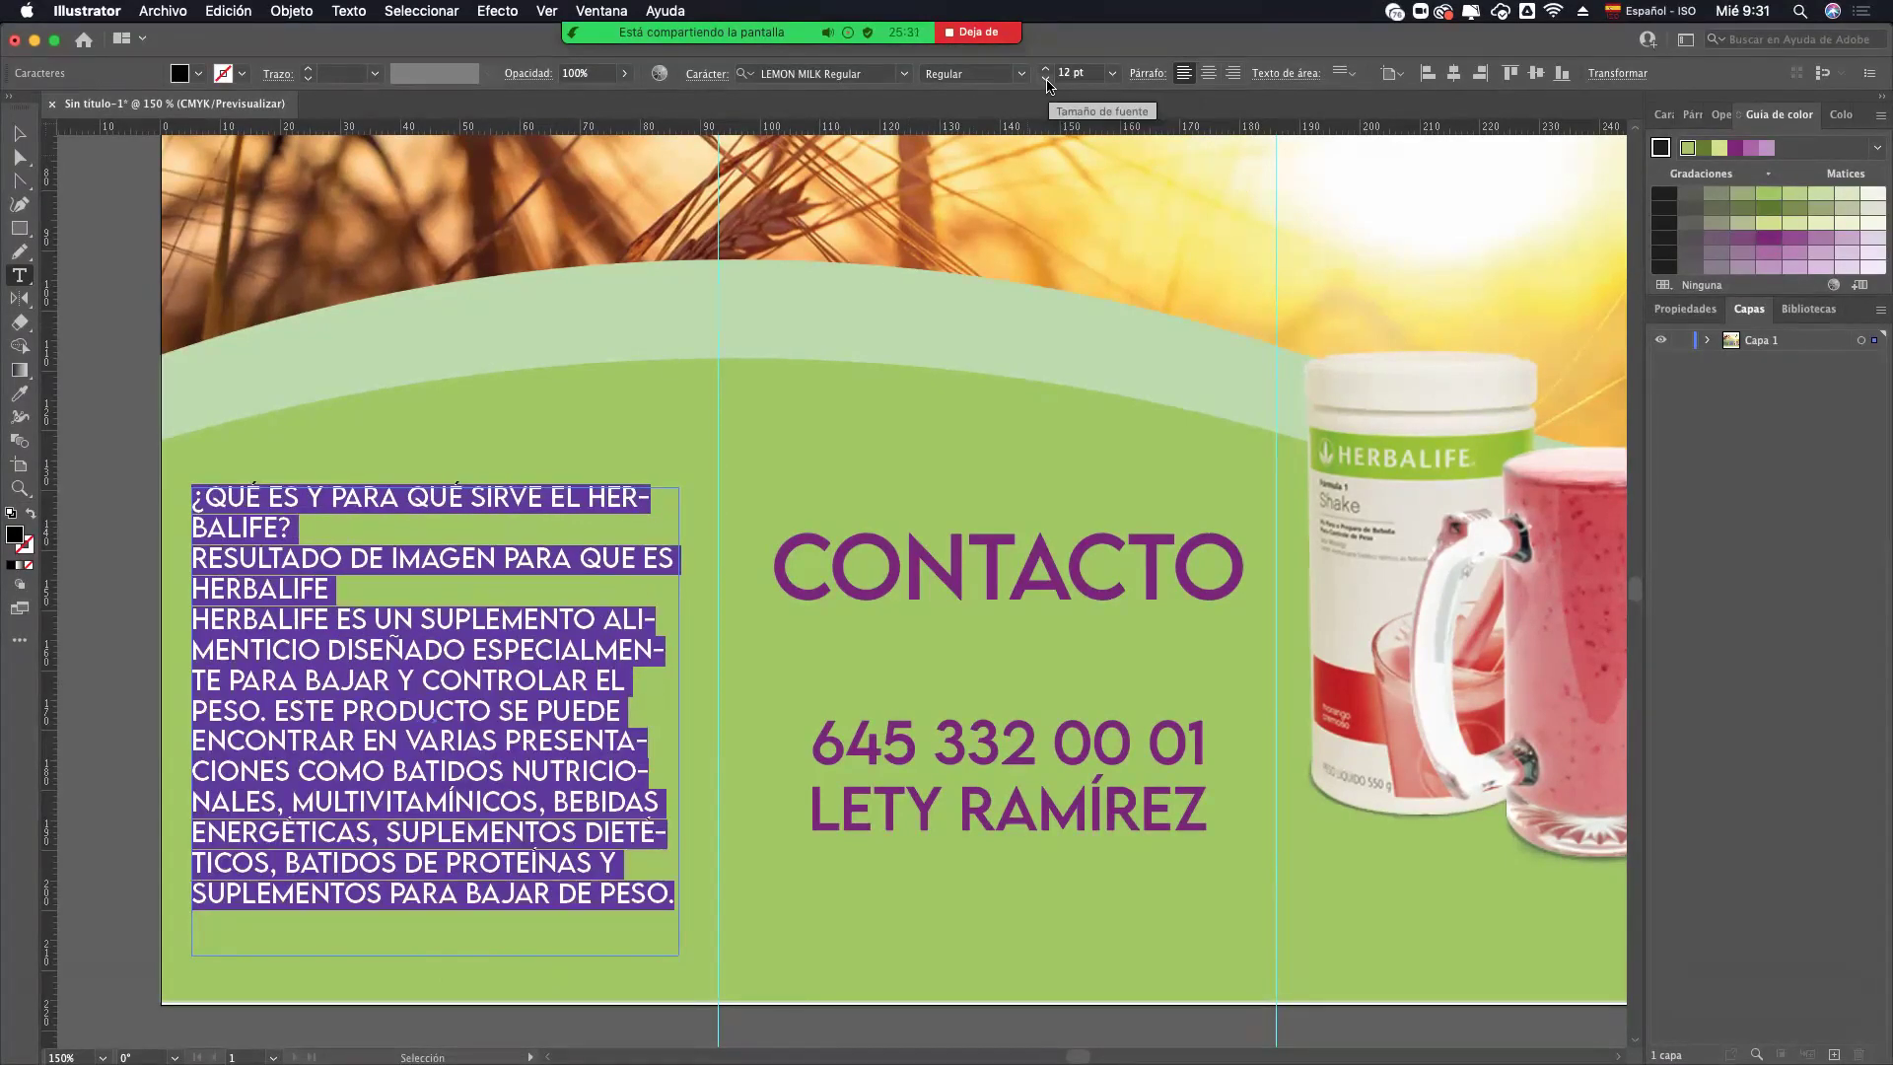
{"action": "left_click", "coordinate": [1047, 83]}
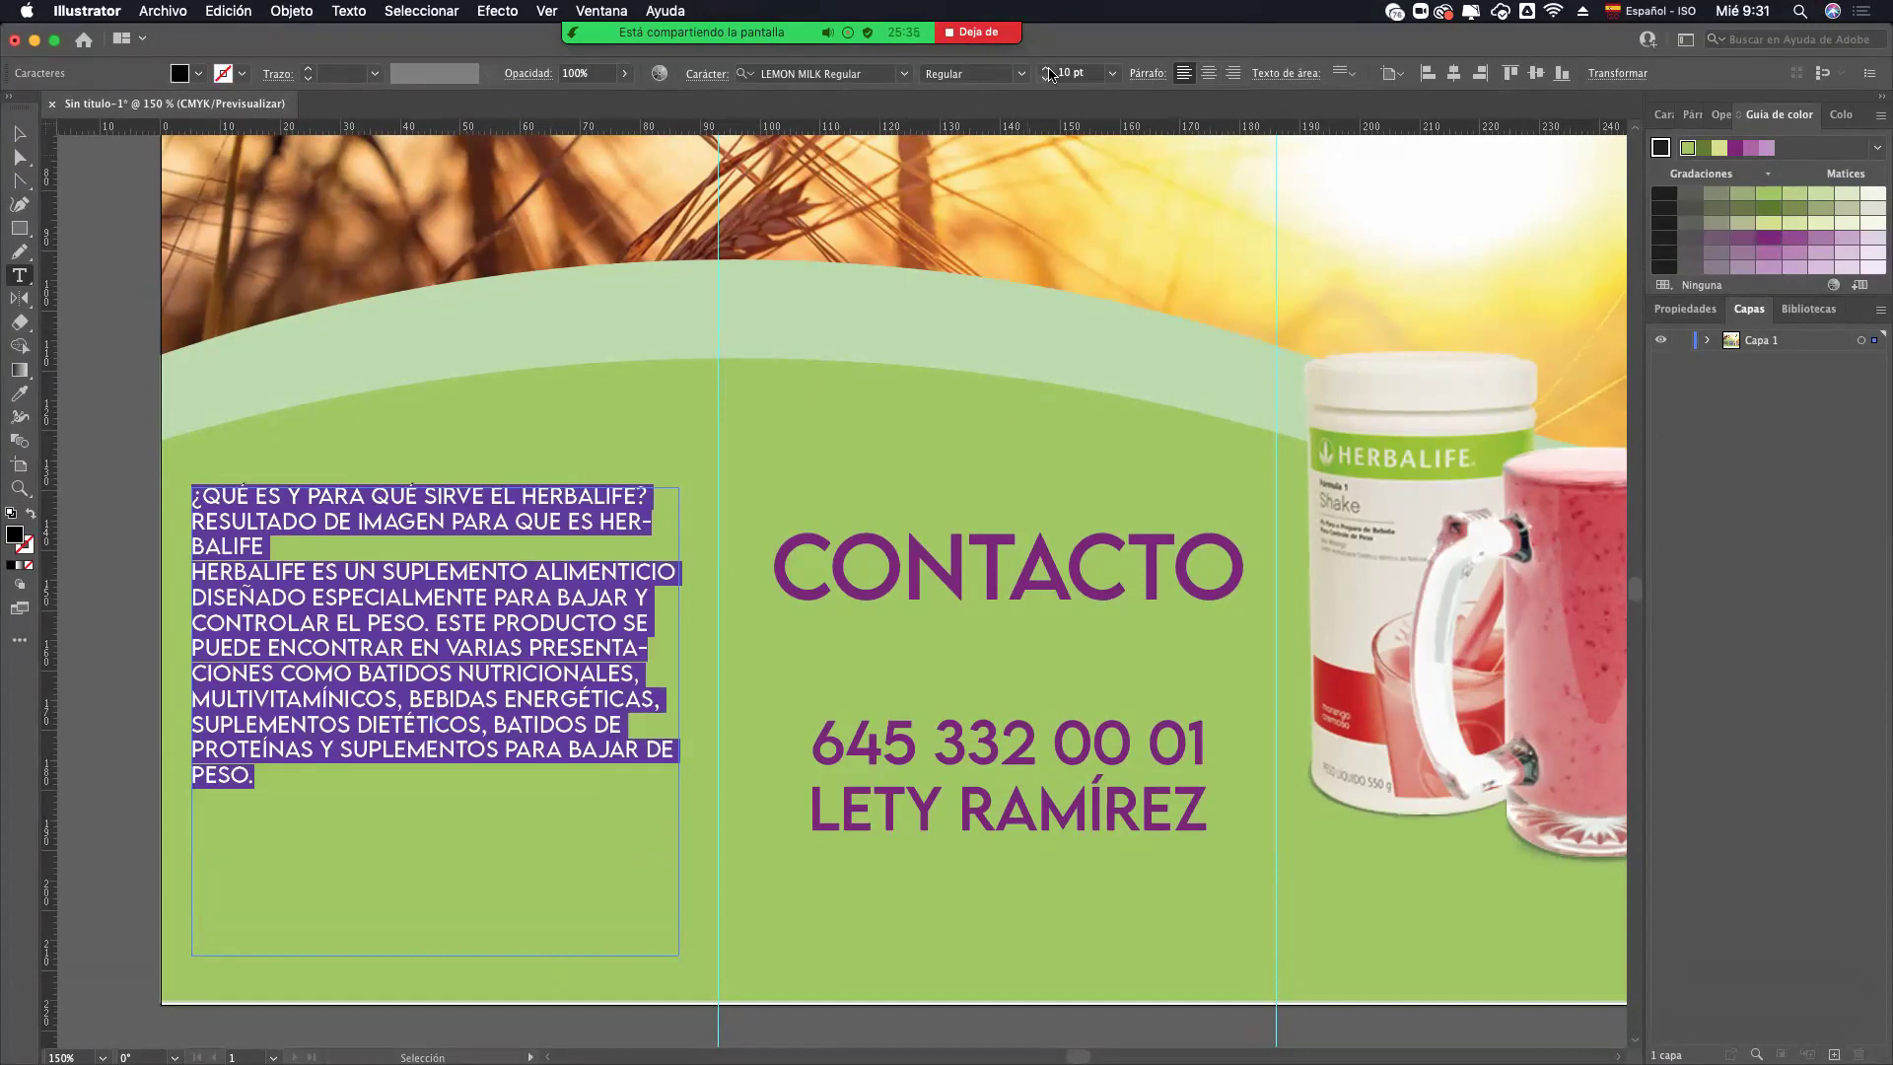
{"action": "left_click", "coordinate": [1047, 70]}
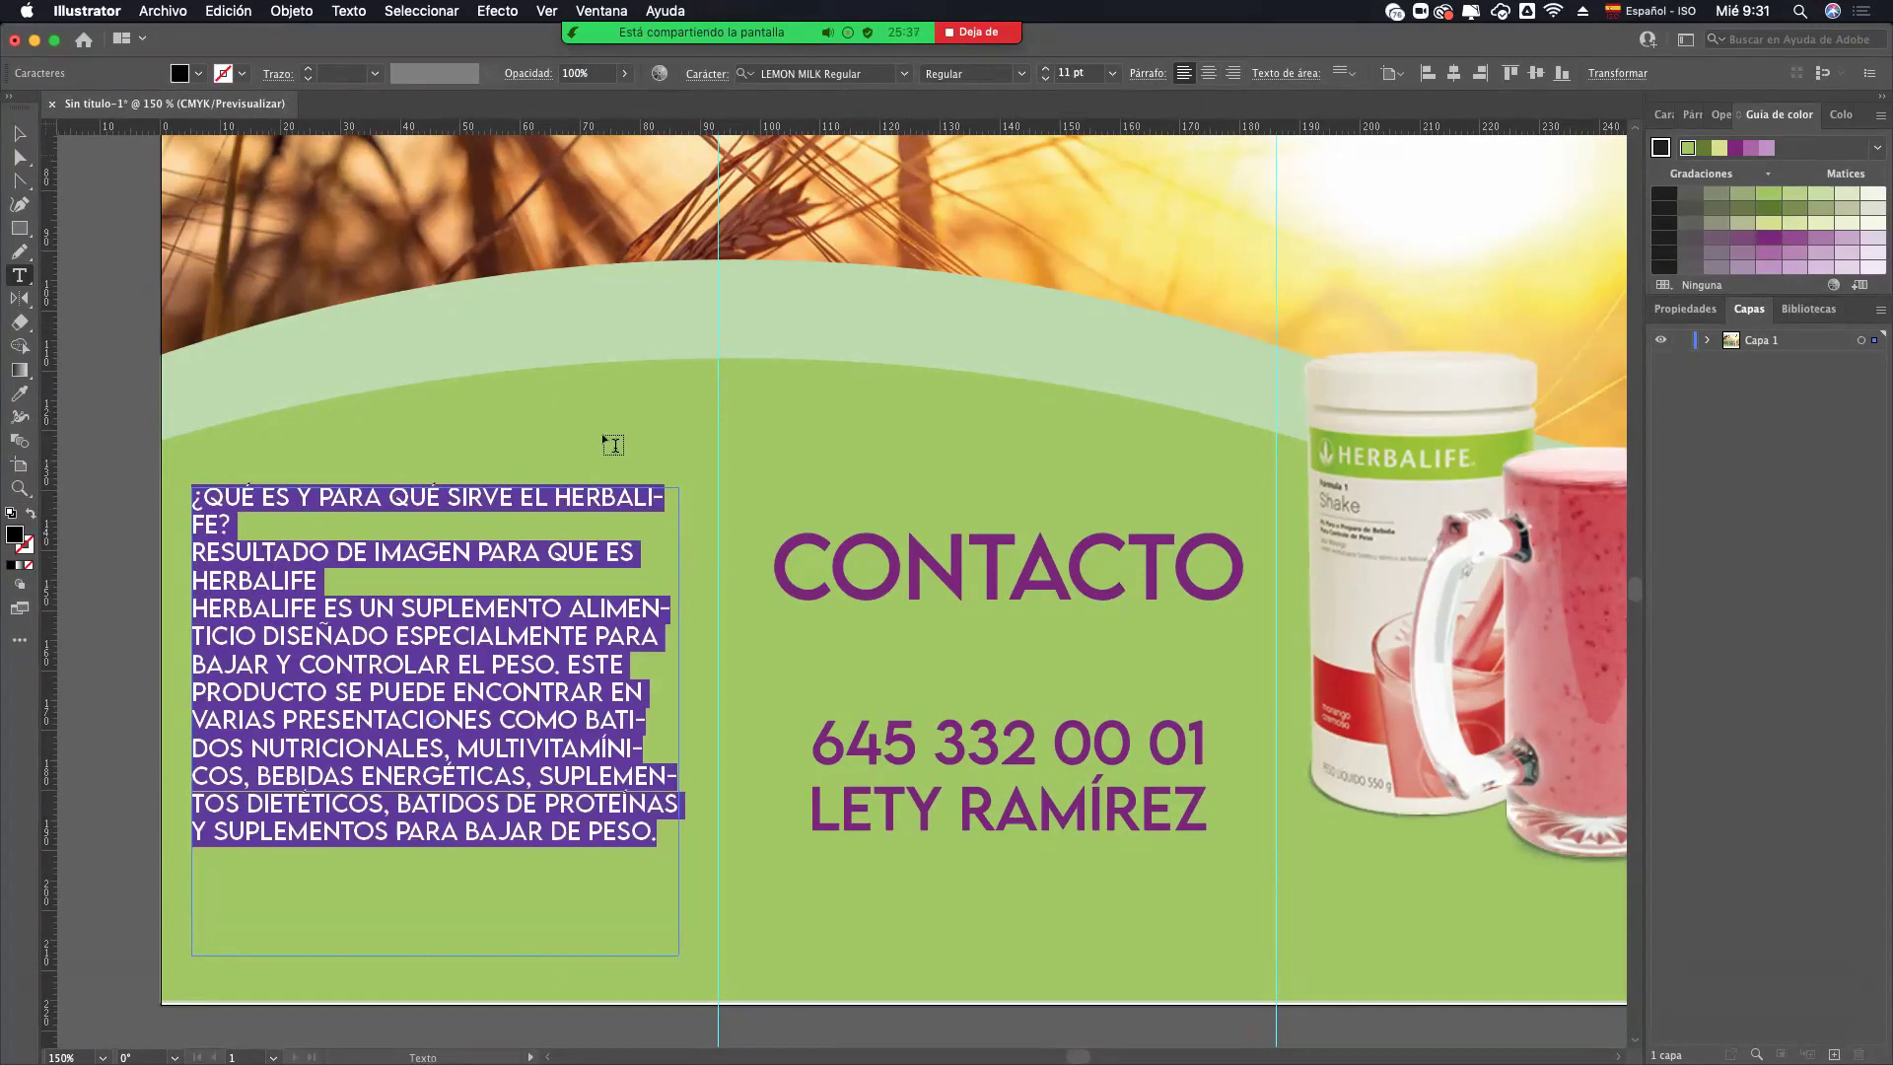
Break the heading after SIRVE, add a blank line, and delete the 'Resultado de imagen' line.
{"action": "left_click", "coordinate": [513, 494]}
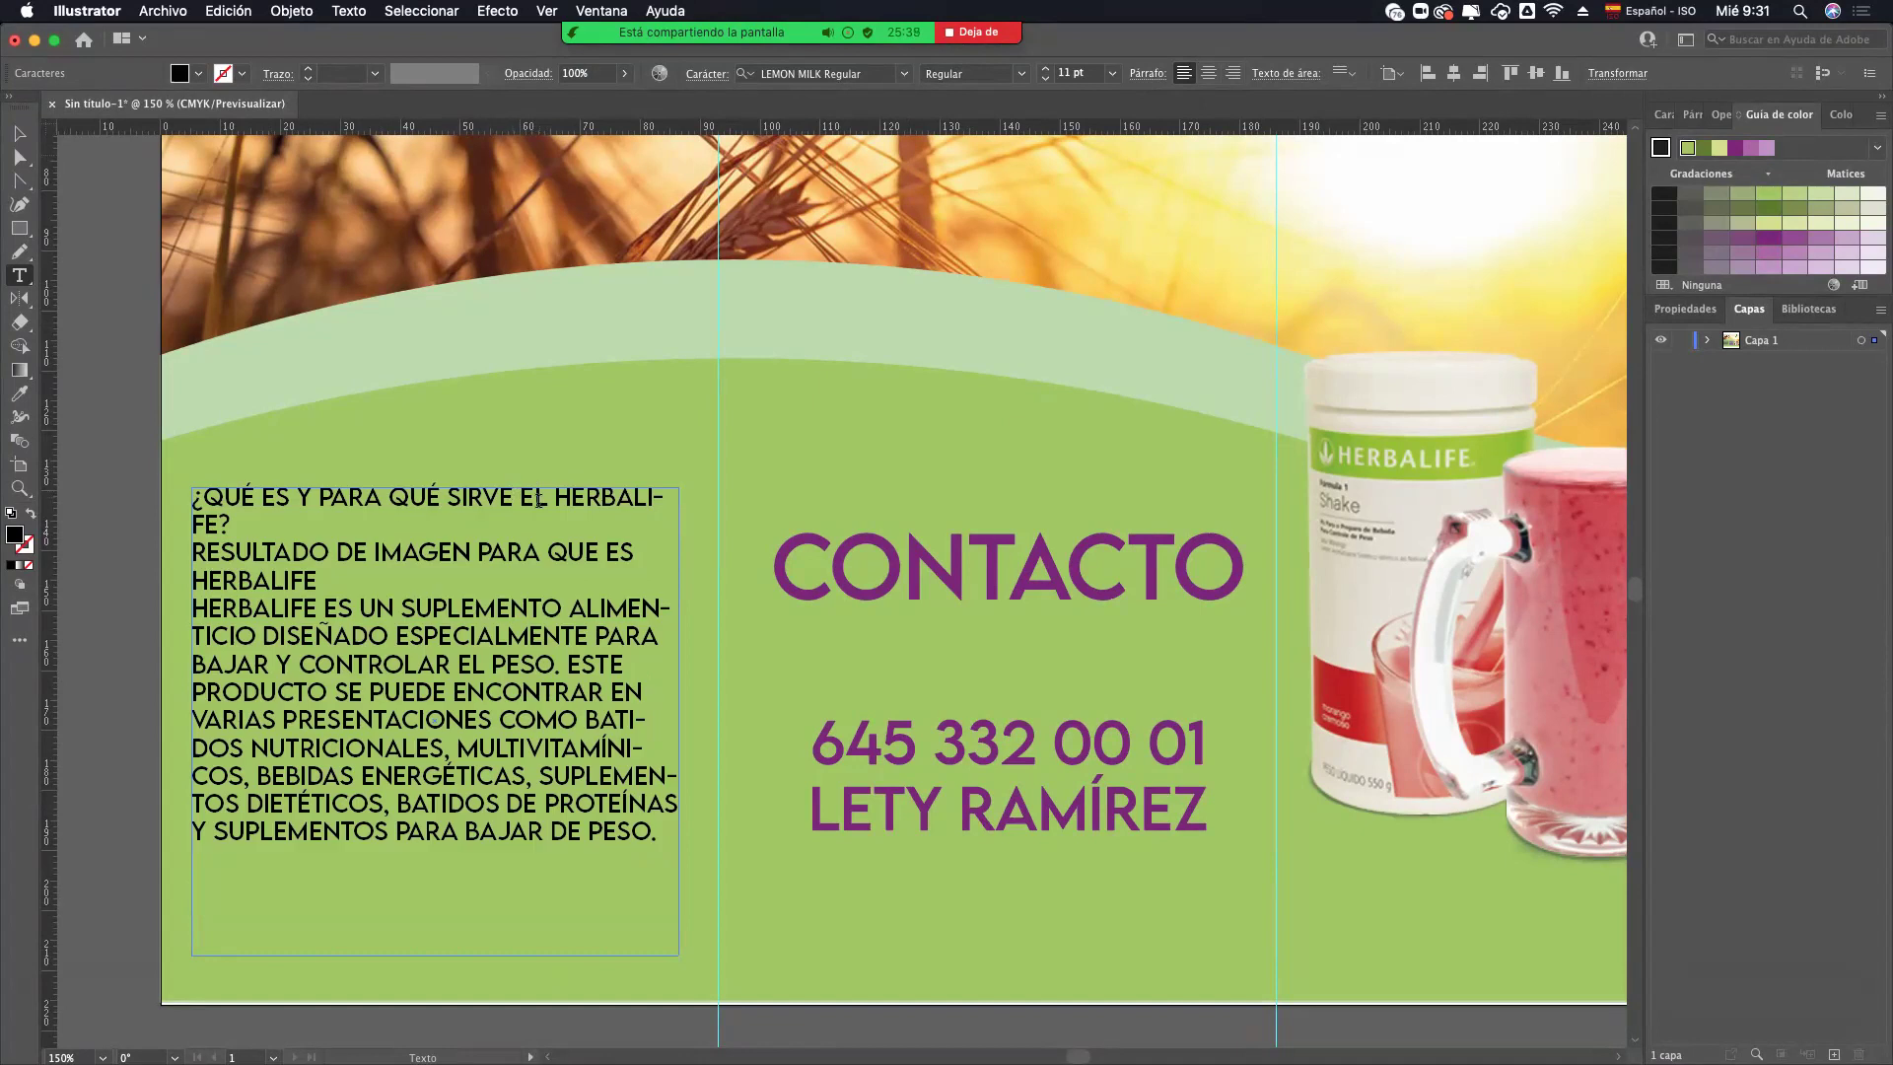
{"action": "key", "text": "Return"}
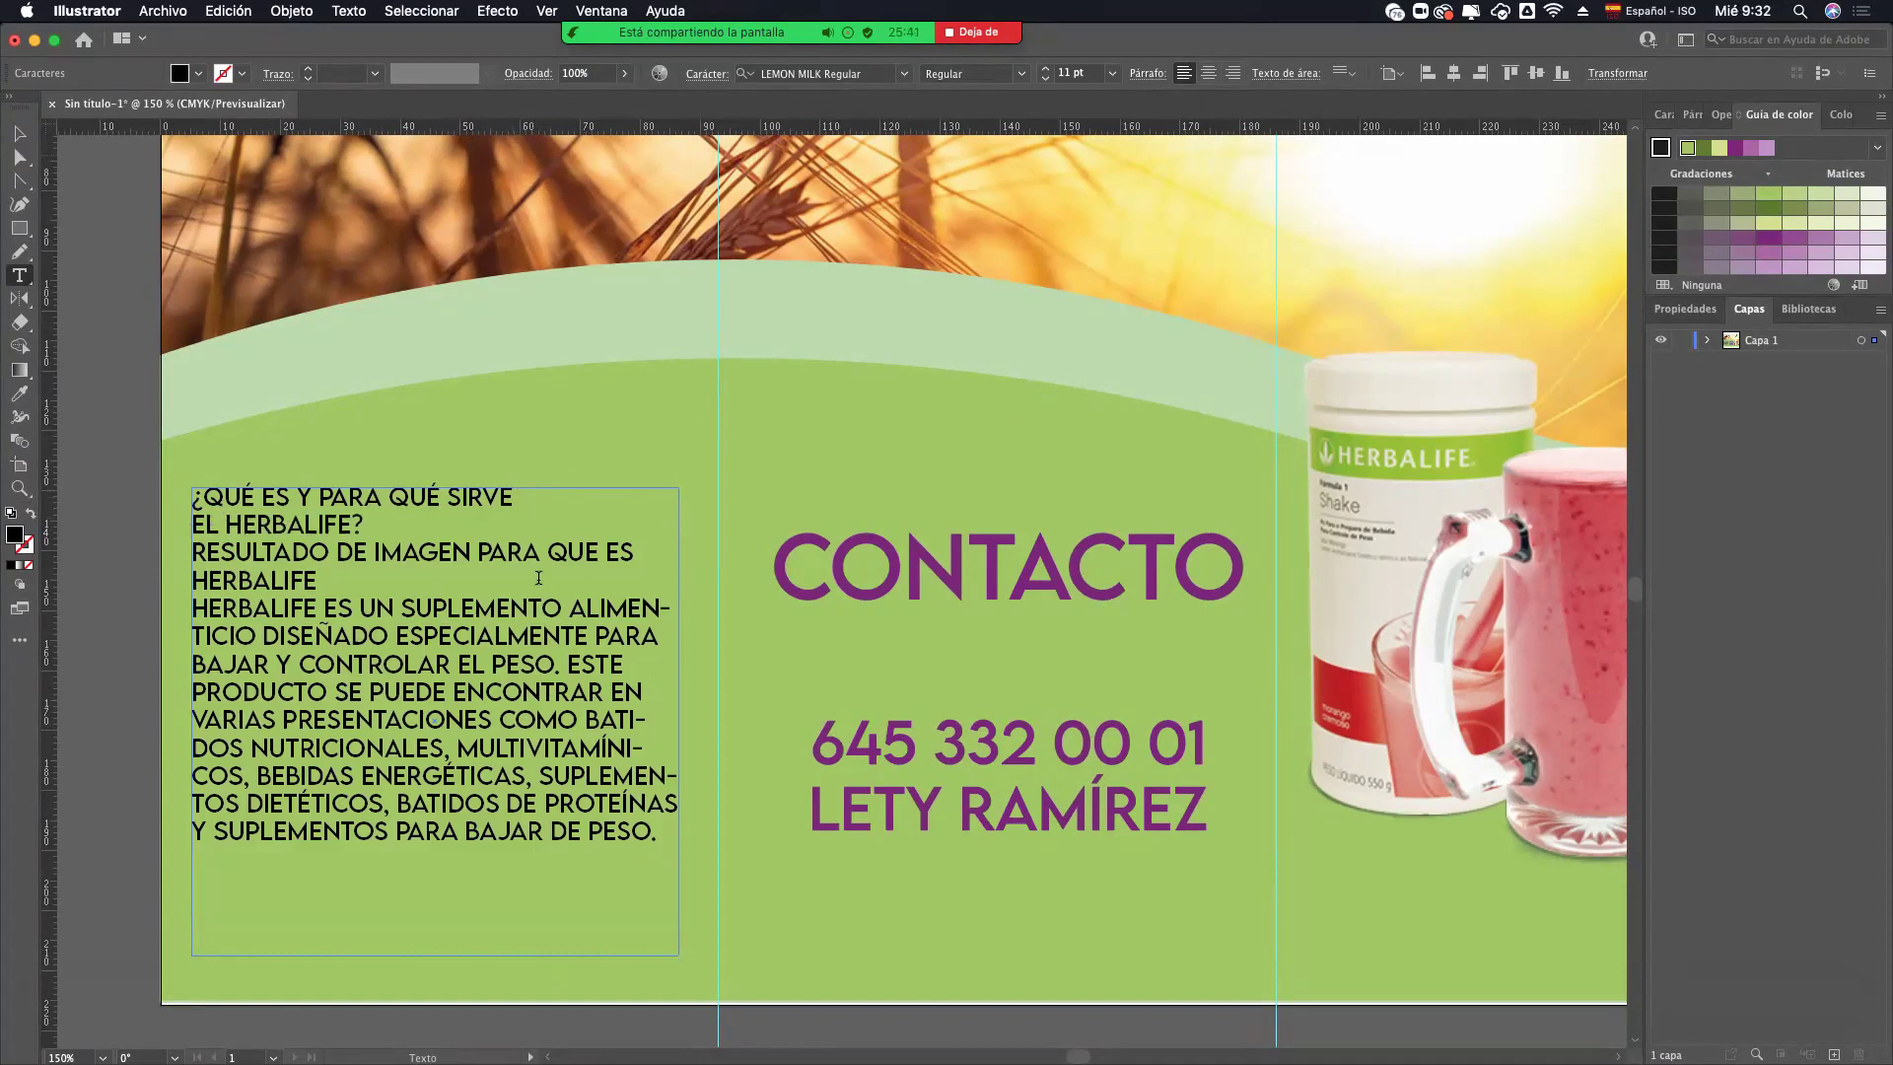
{"action": "key", "text": "Return"}
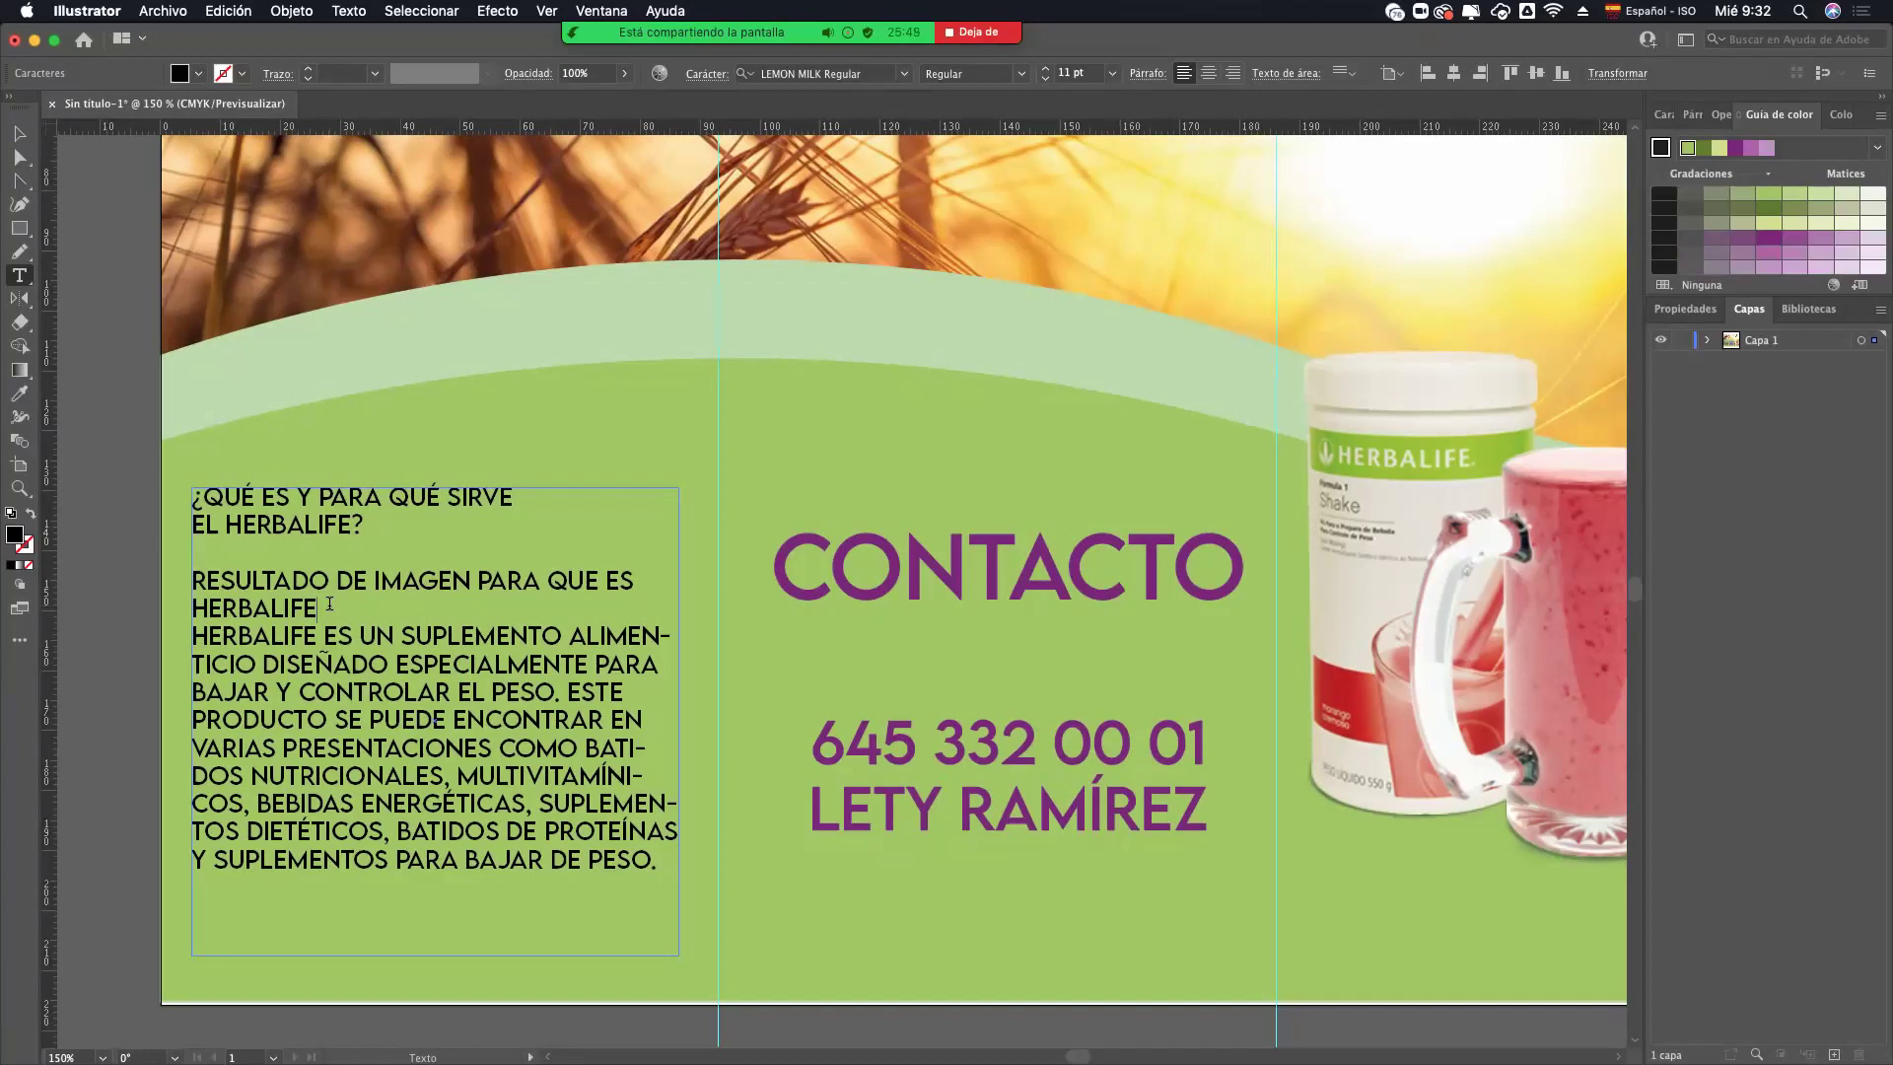
{"action": "left_click_drag", "start_coordinate": [330, 603], "coordinate": [193, 588]}
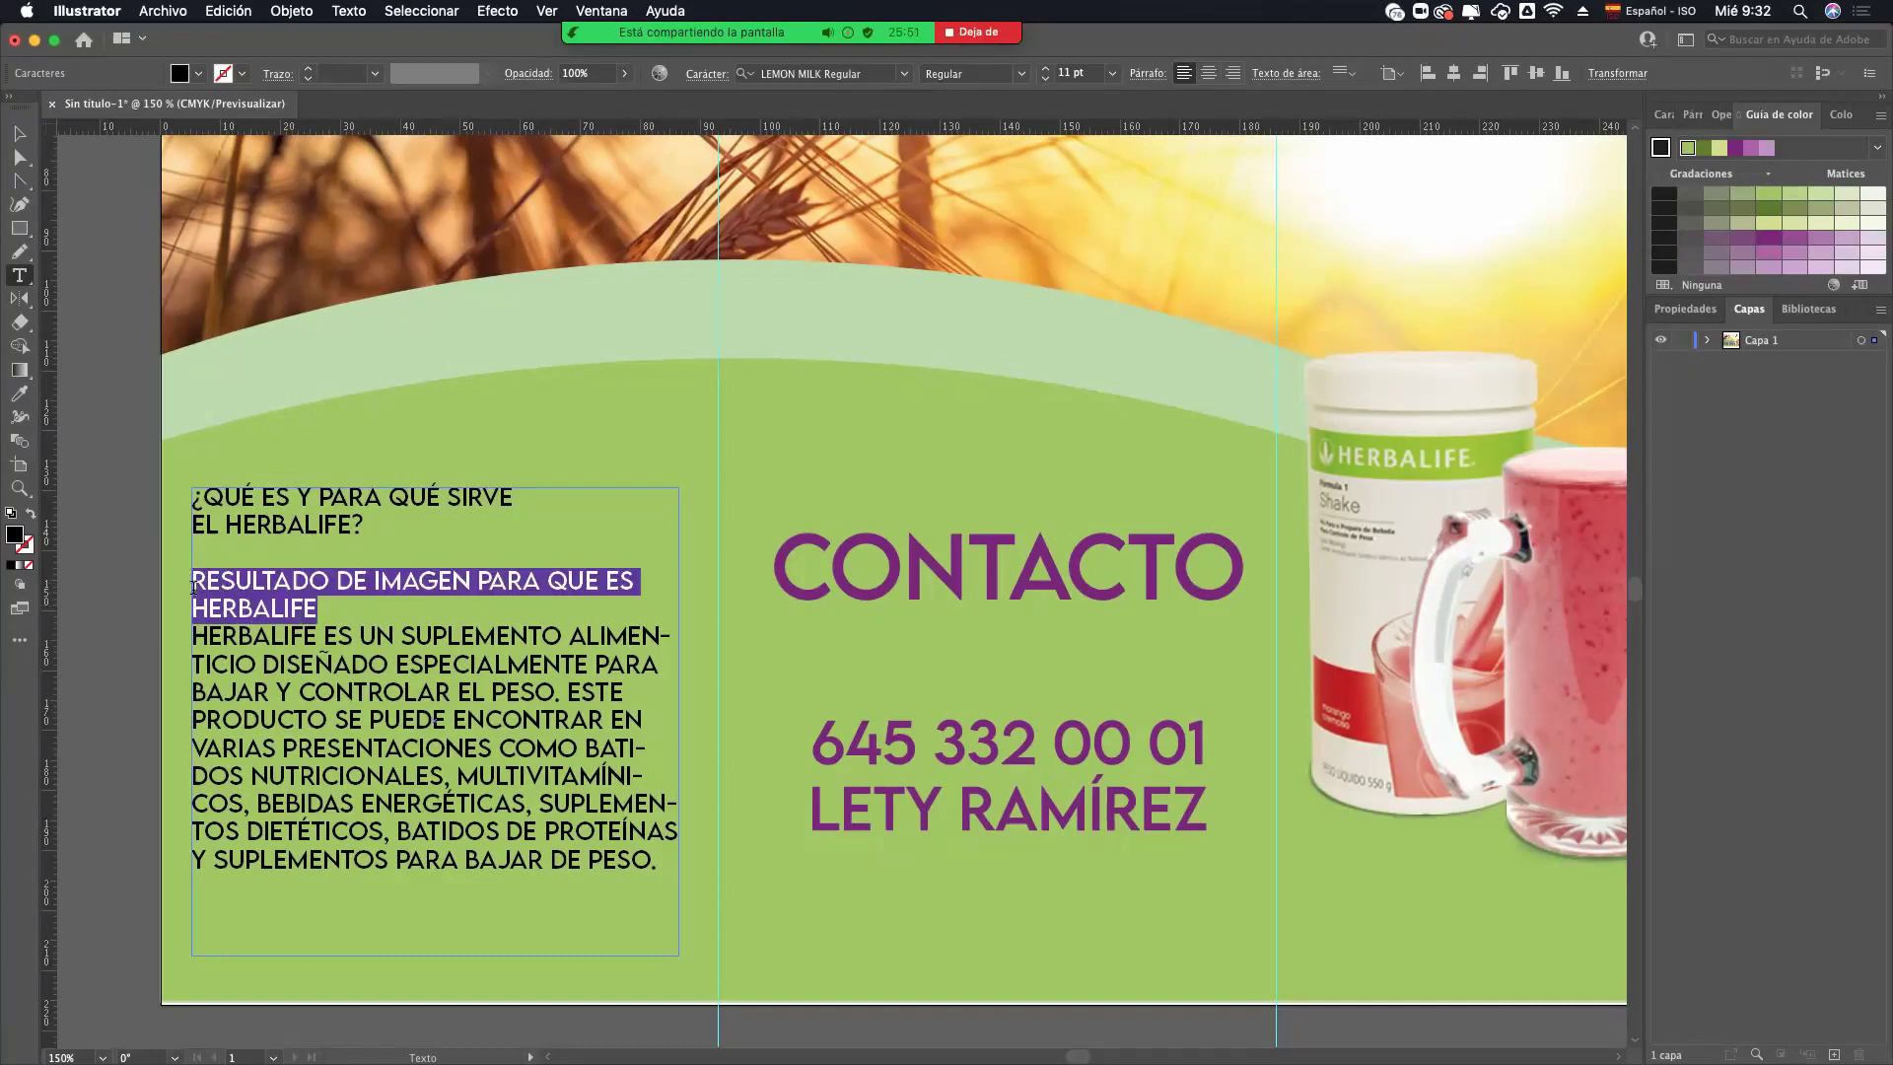
{"action": "key", "text": "BackSpace"}
{"action": "key", "text": "BackSpace"}
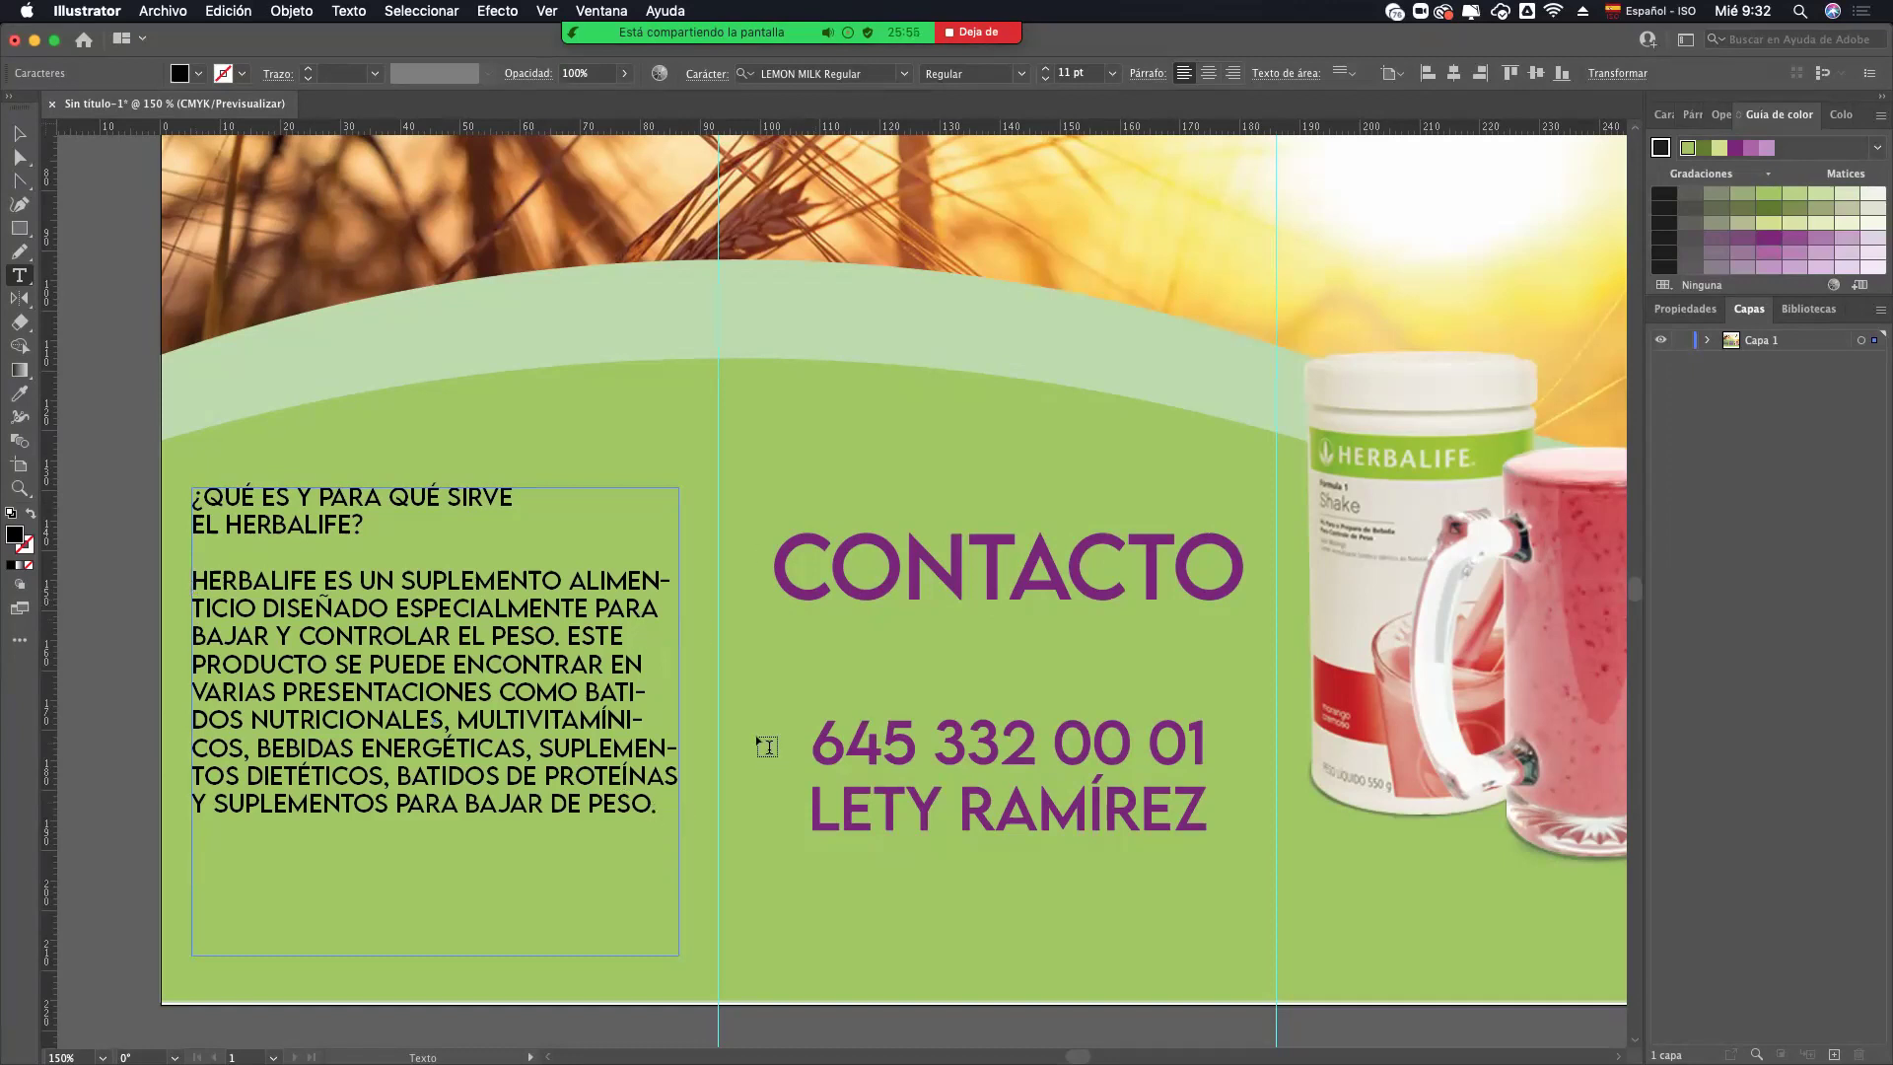
Widen the Herbalife paragraph's text frame on both sides.
{"action": "left_click", "coordinate": [19, 132]}
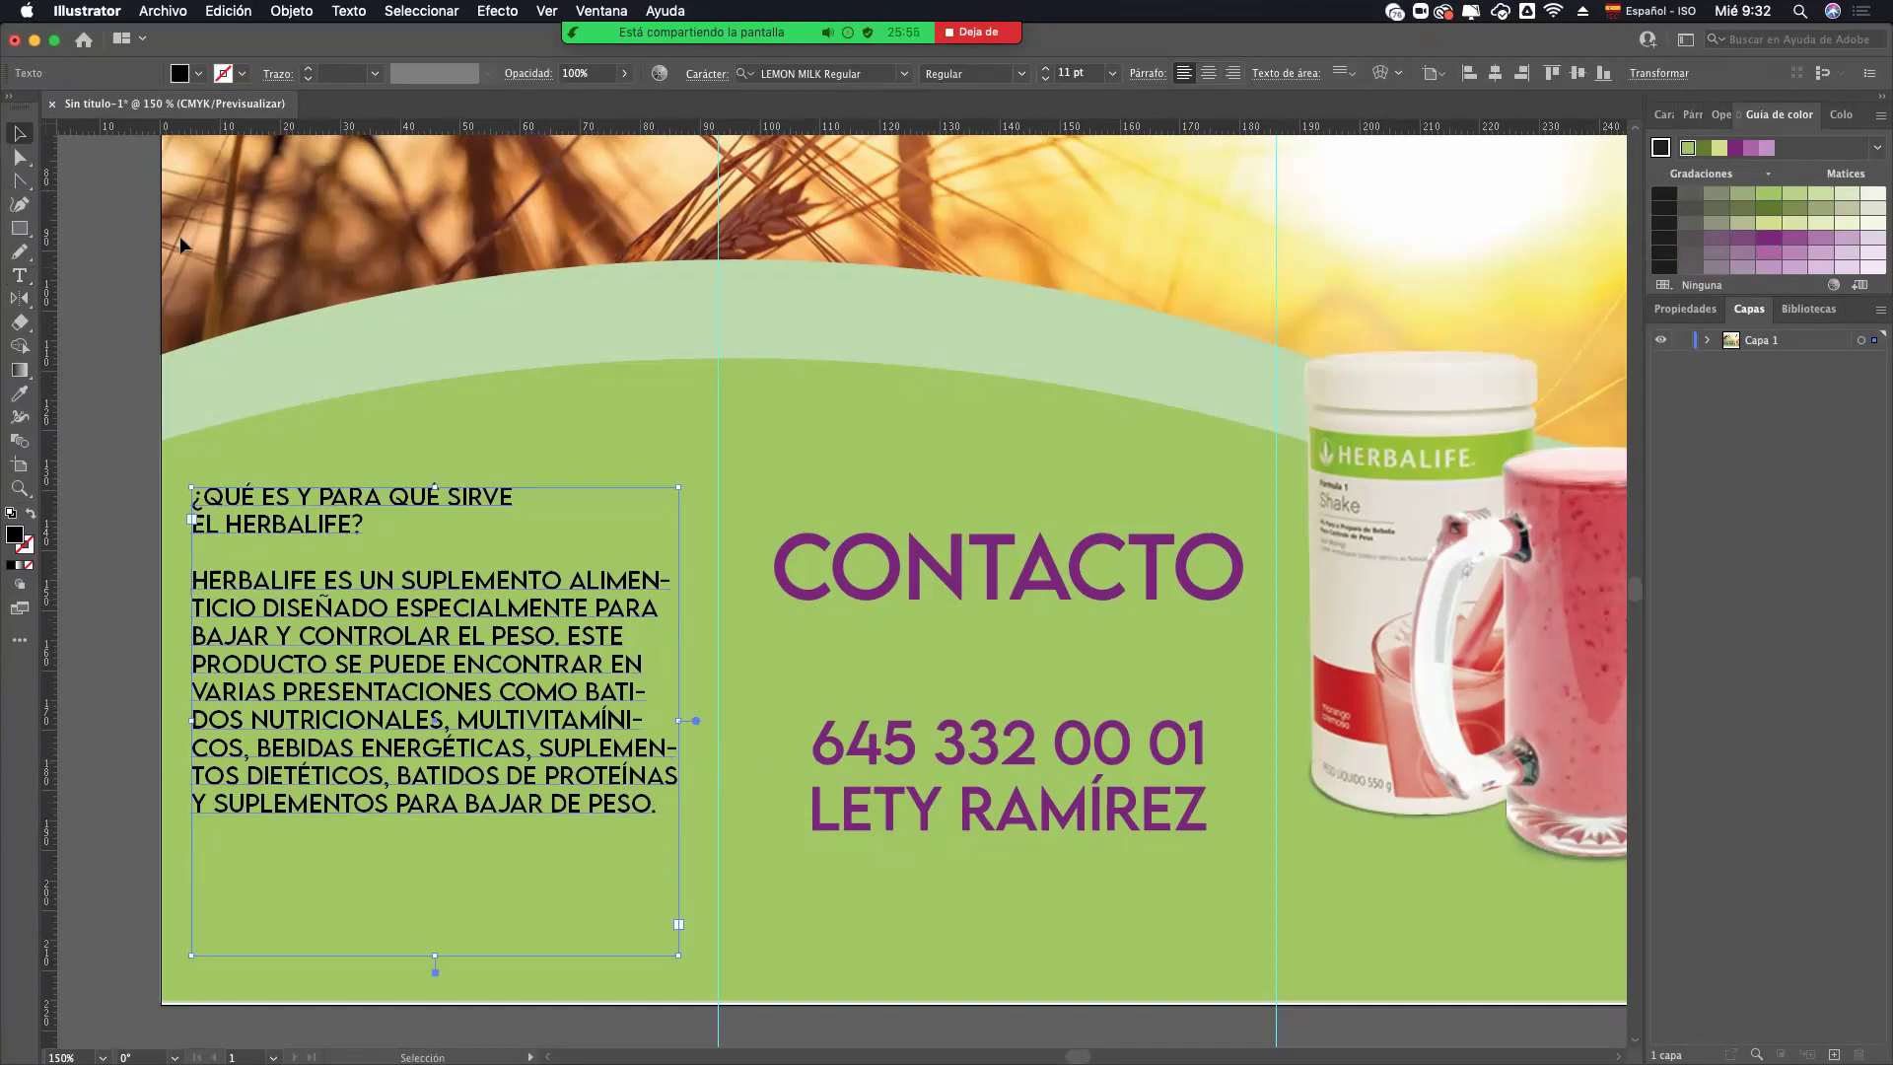
{"action": "left_click", "coordinate": [681, 718]}
{"action": "left_click_drag", "start_coordinate": [693, 723], "coordinate": [719, 720]}
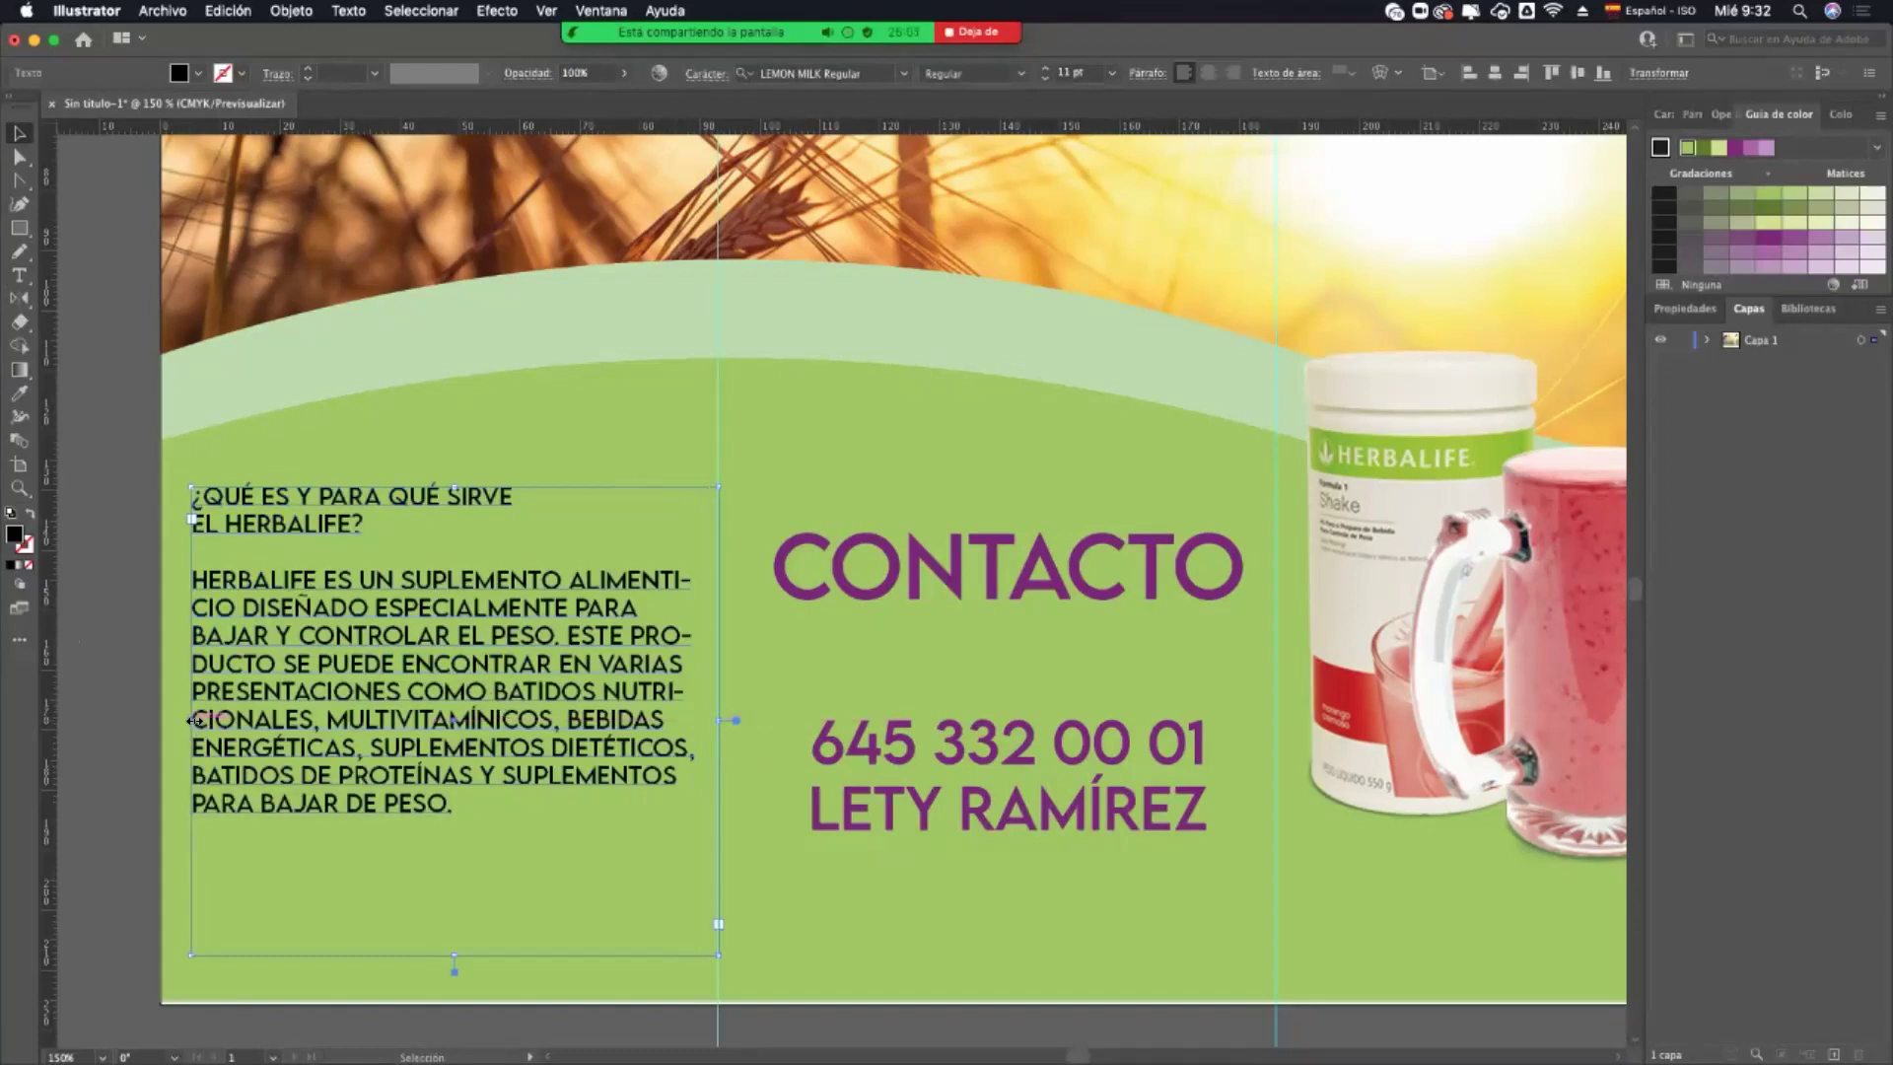
{"action": "left_click_drag", "start_coordinate": [195, 721], "coordinate": [180, 719]}
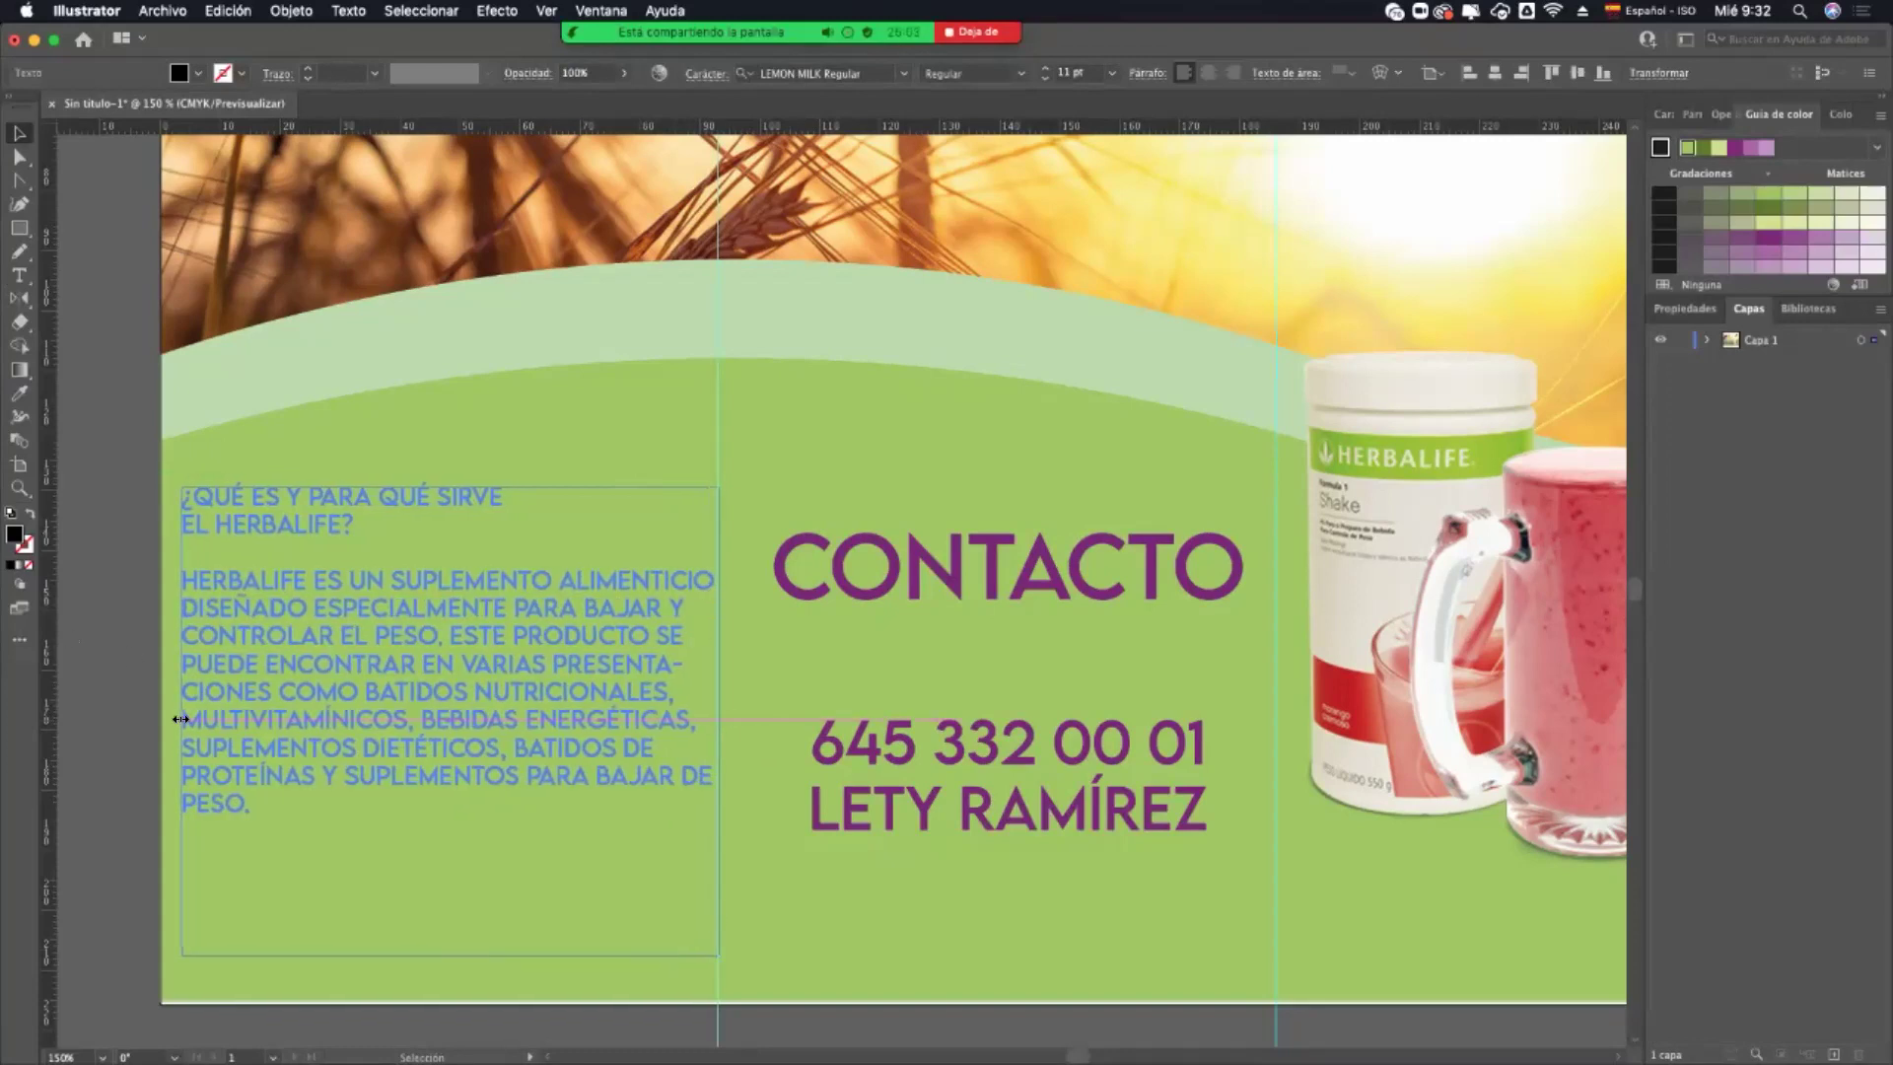
{"action": "left_click_drag", "start_coordinate": [180, 719], "coordinate": [179, 719]}
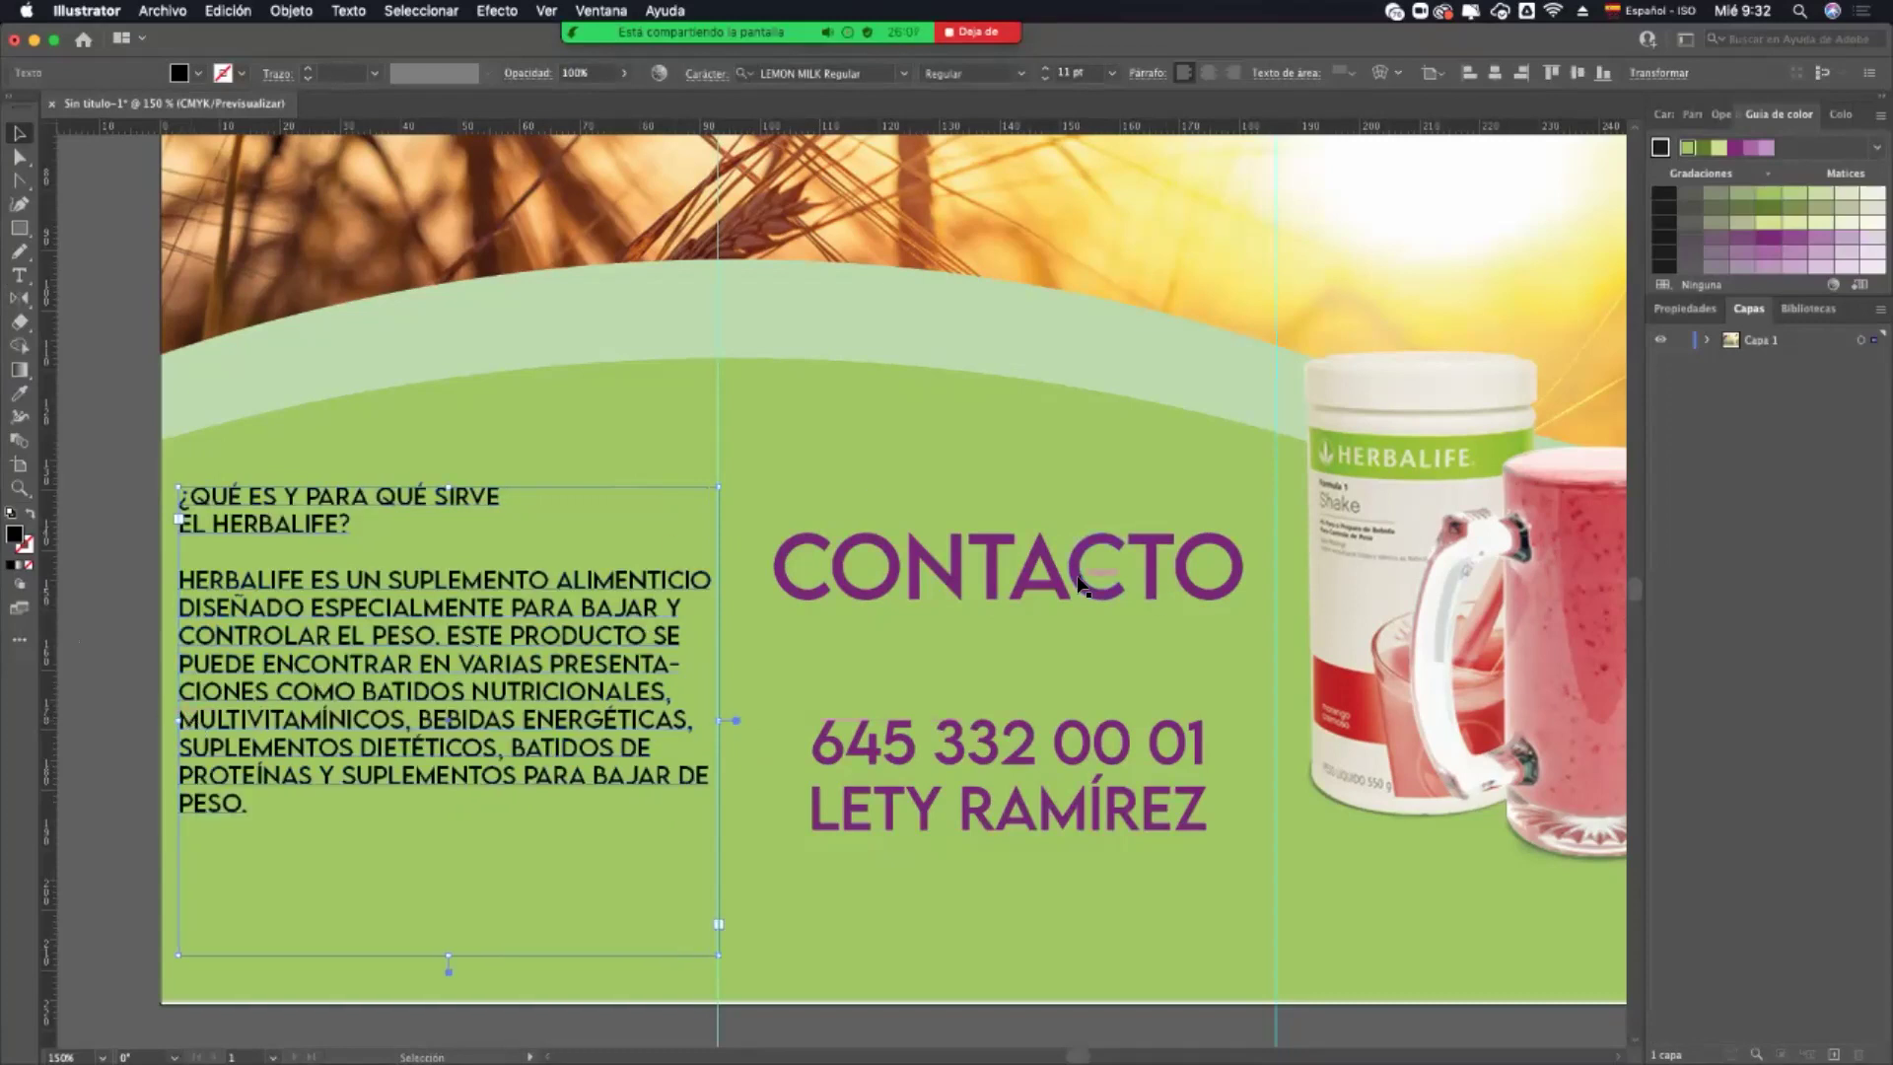
Convert the Herbalife paragraph into outlines via Crear contornos.
{"action": "left_click", "coordinate": [28, 394]}
{"action": "right_click", "coordinate": [300, 533]}
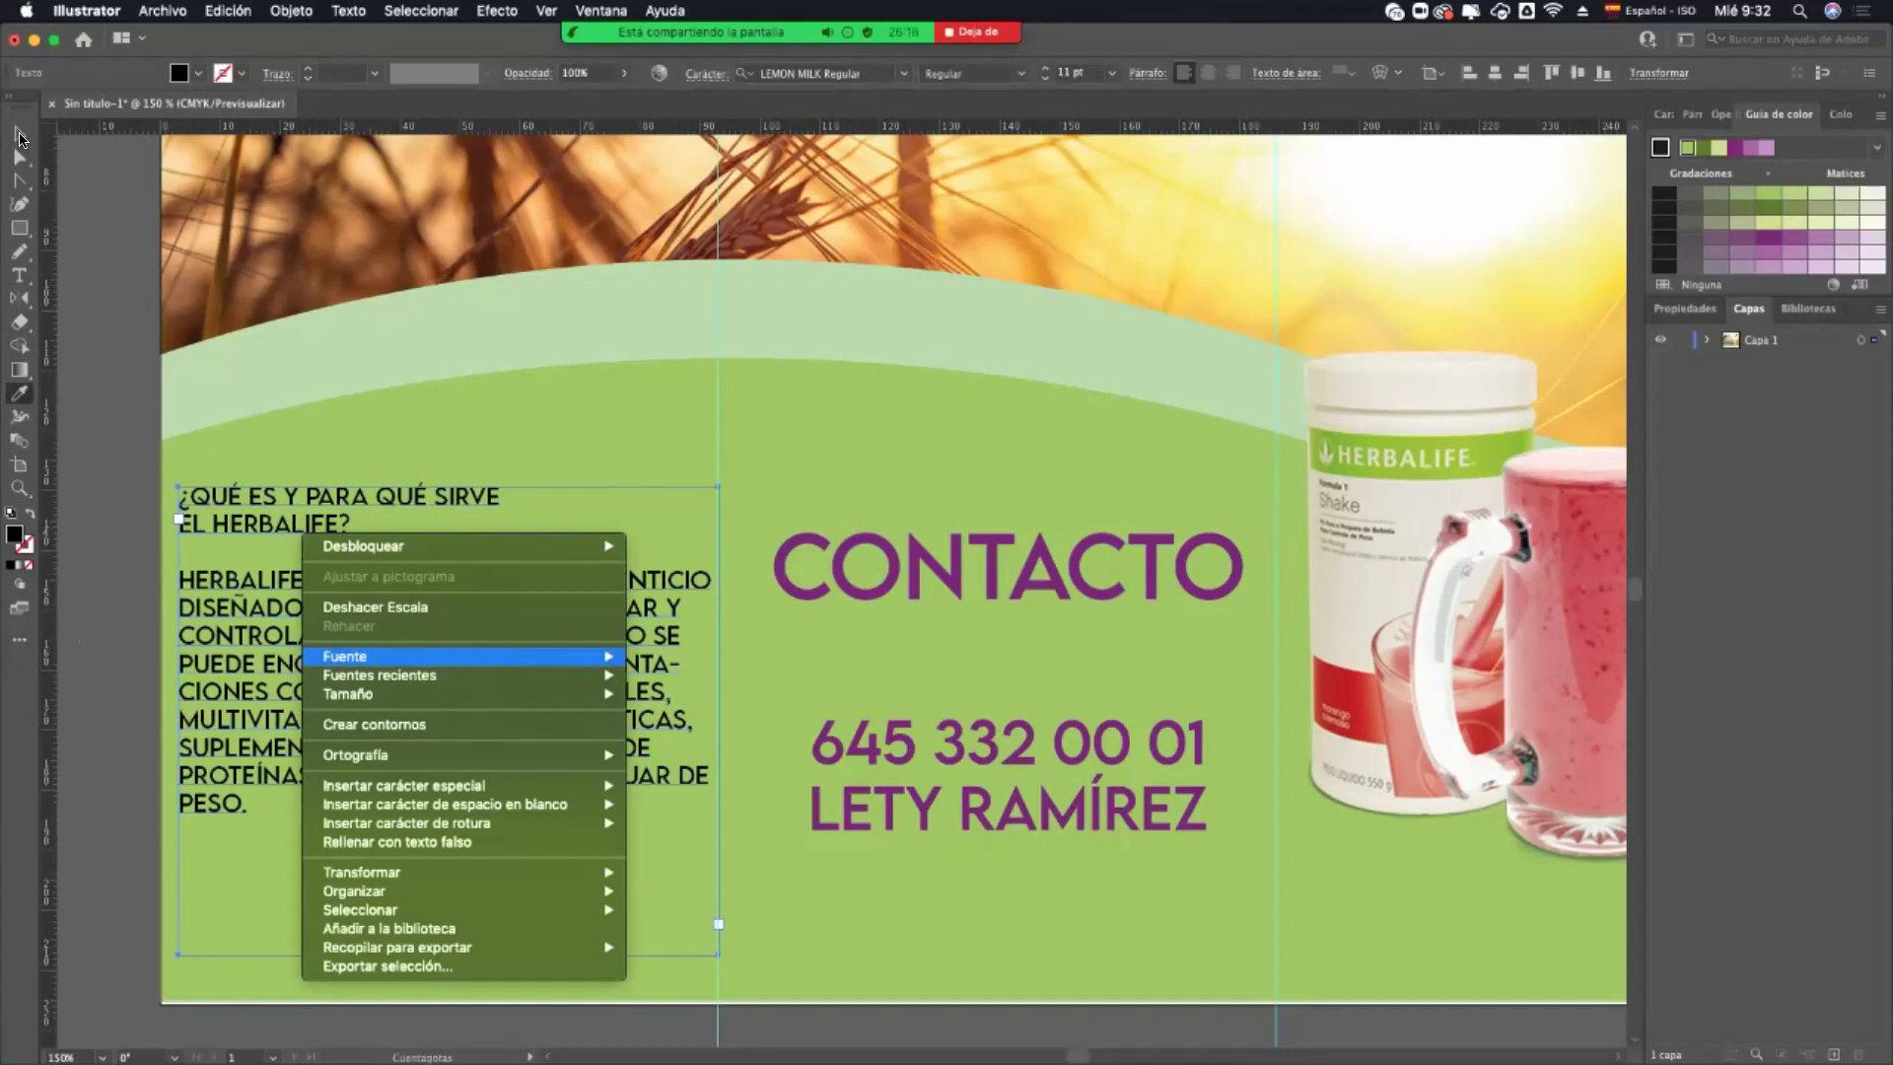
{"action": "left_click", "coordinate": [21, 140]}
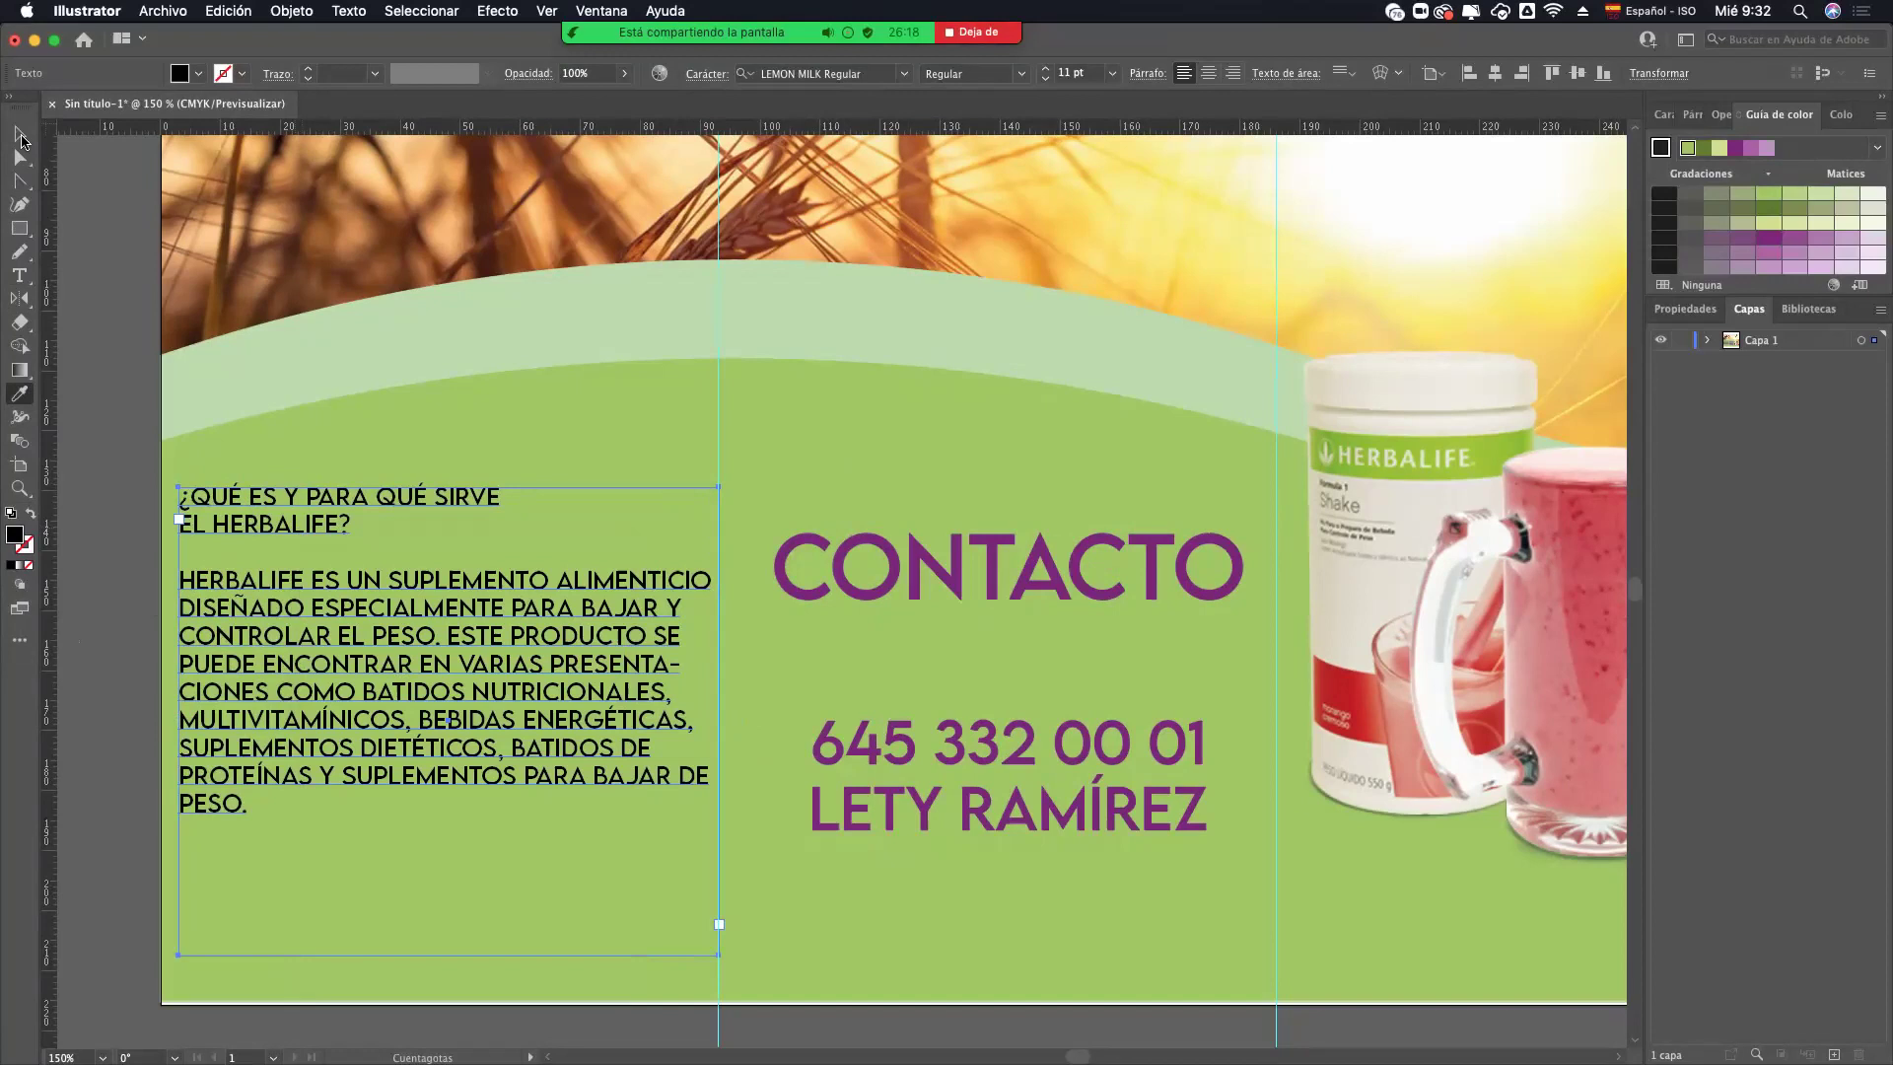
{"action": "left_click", "coordinate": [20, 140]}
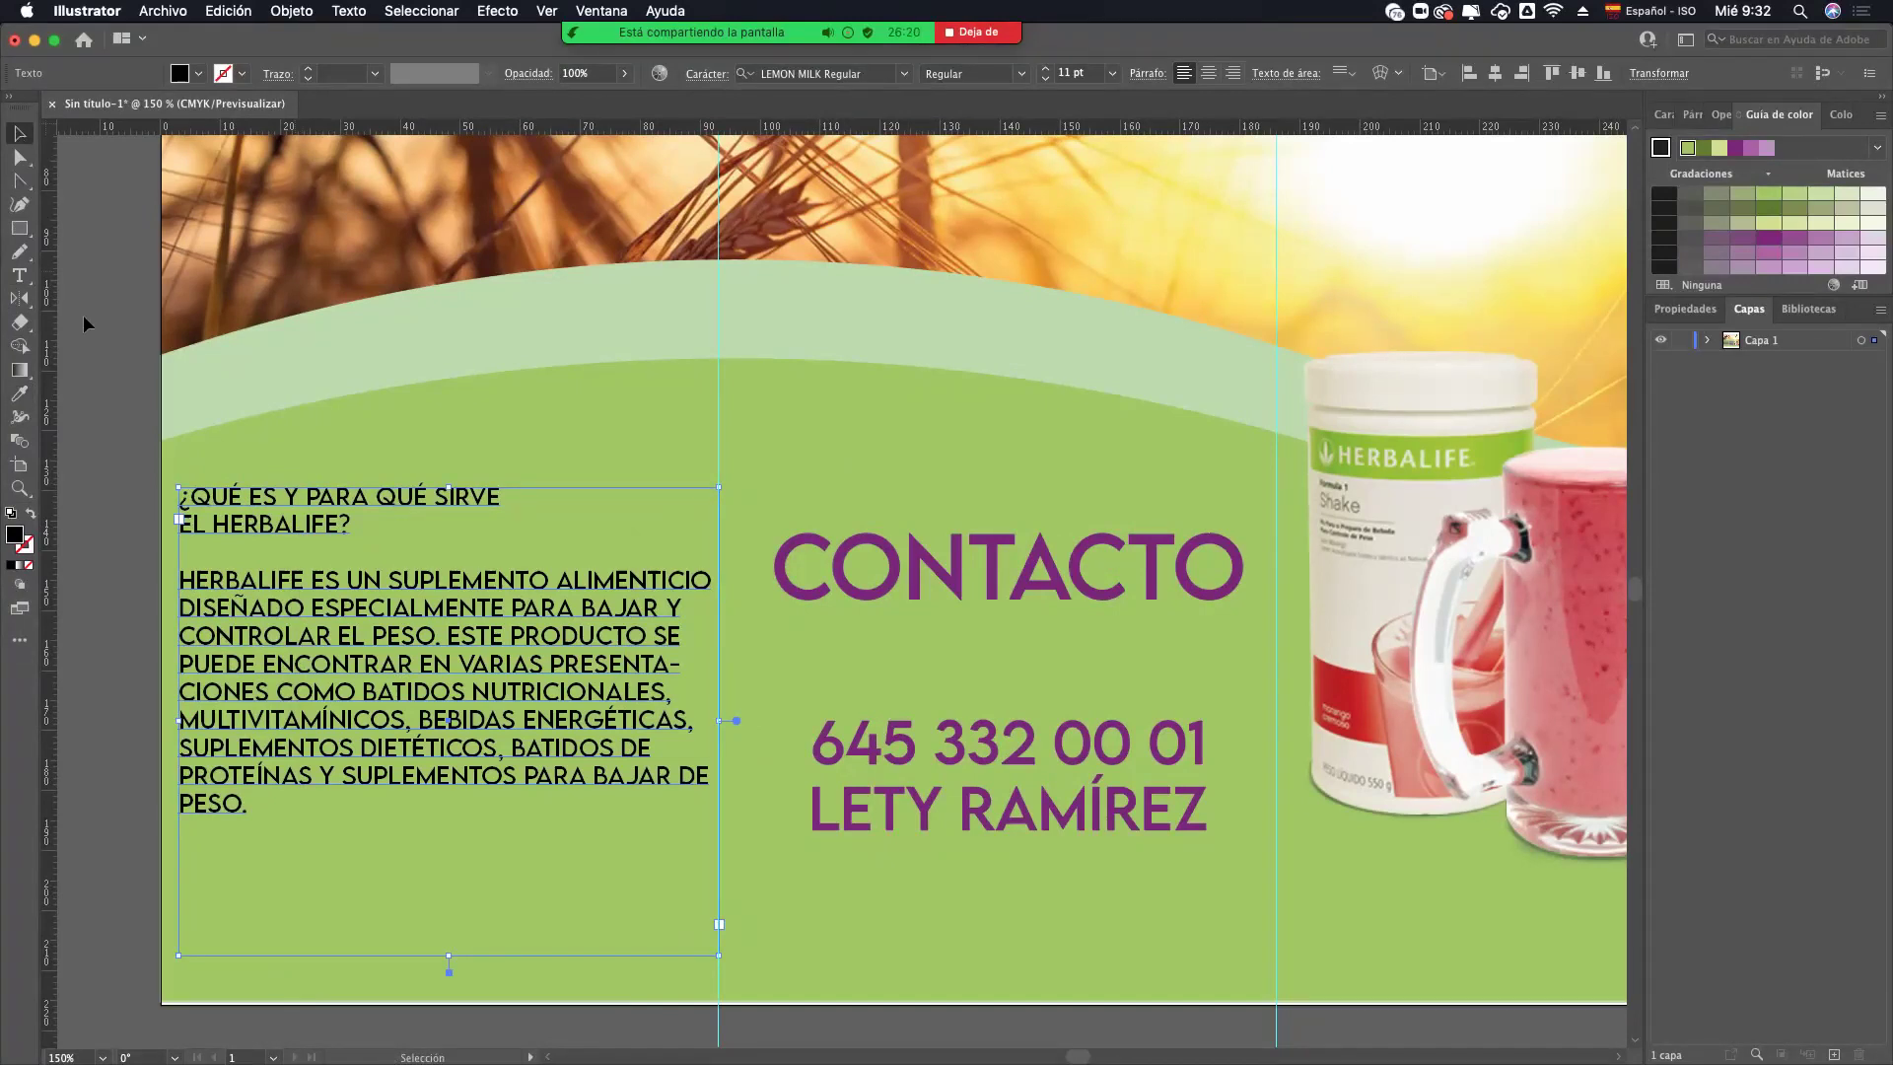
{"action": "right_click", "coordinate": [347, 650]}
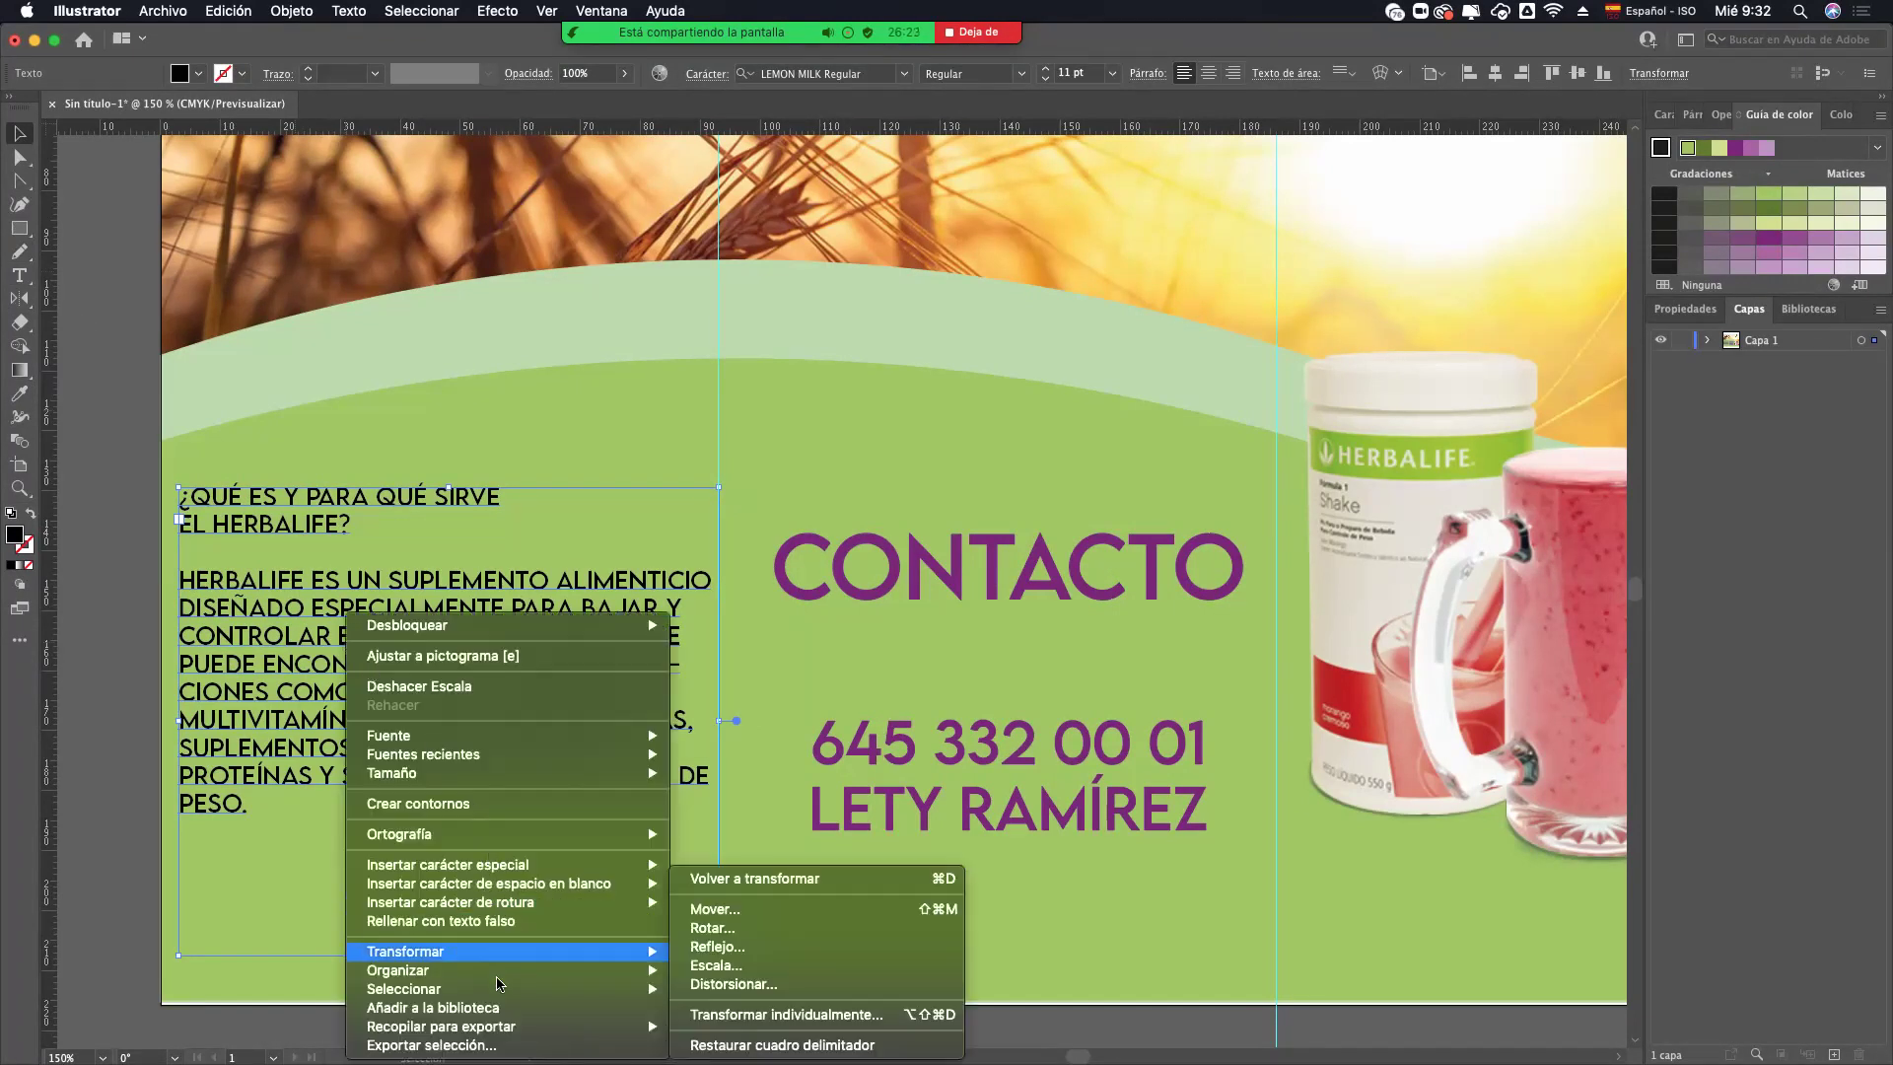
{"action": "left_click", "coordinate": [511, 802]}
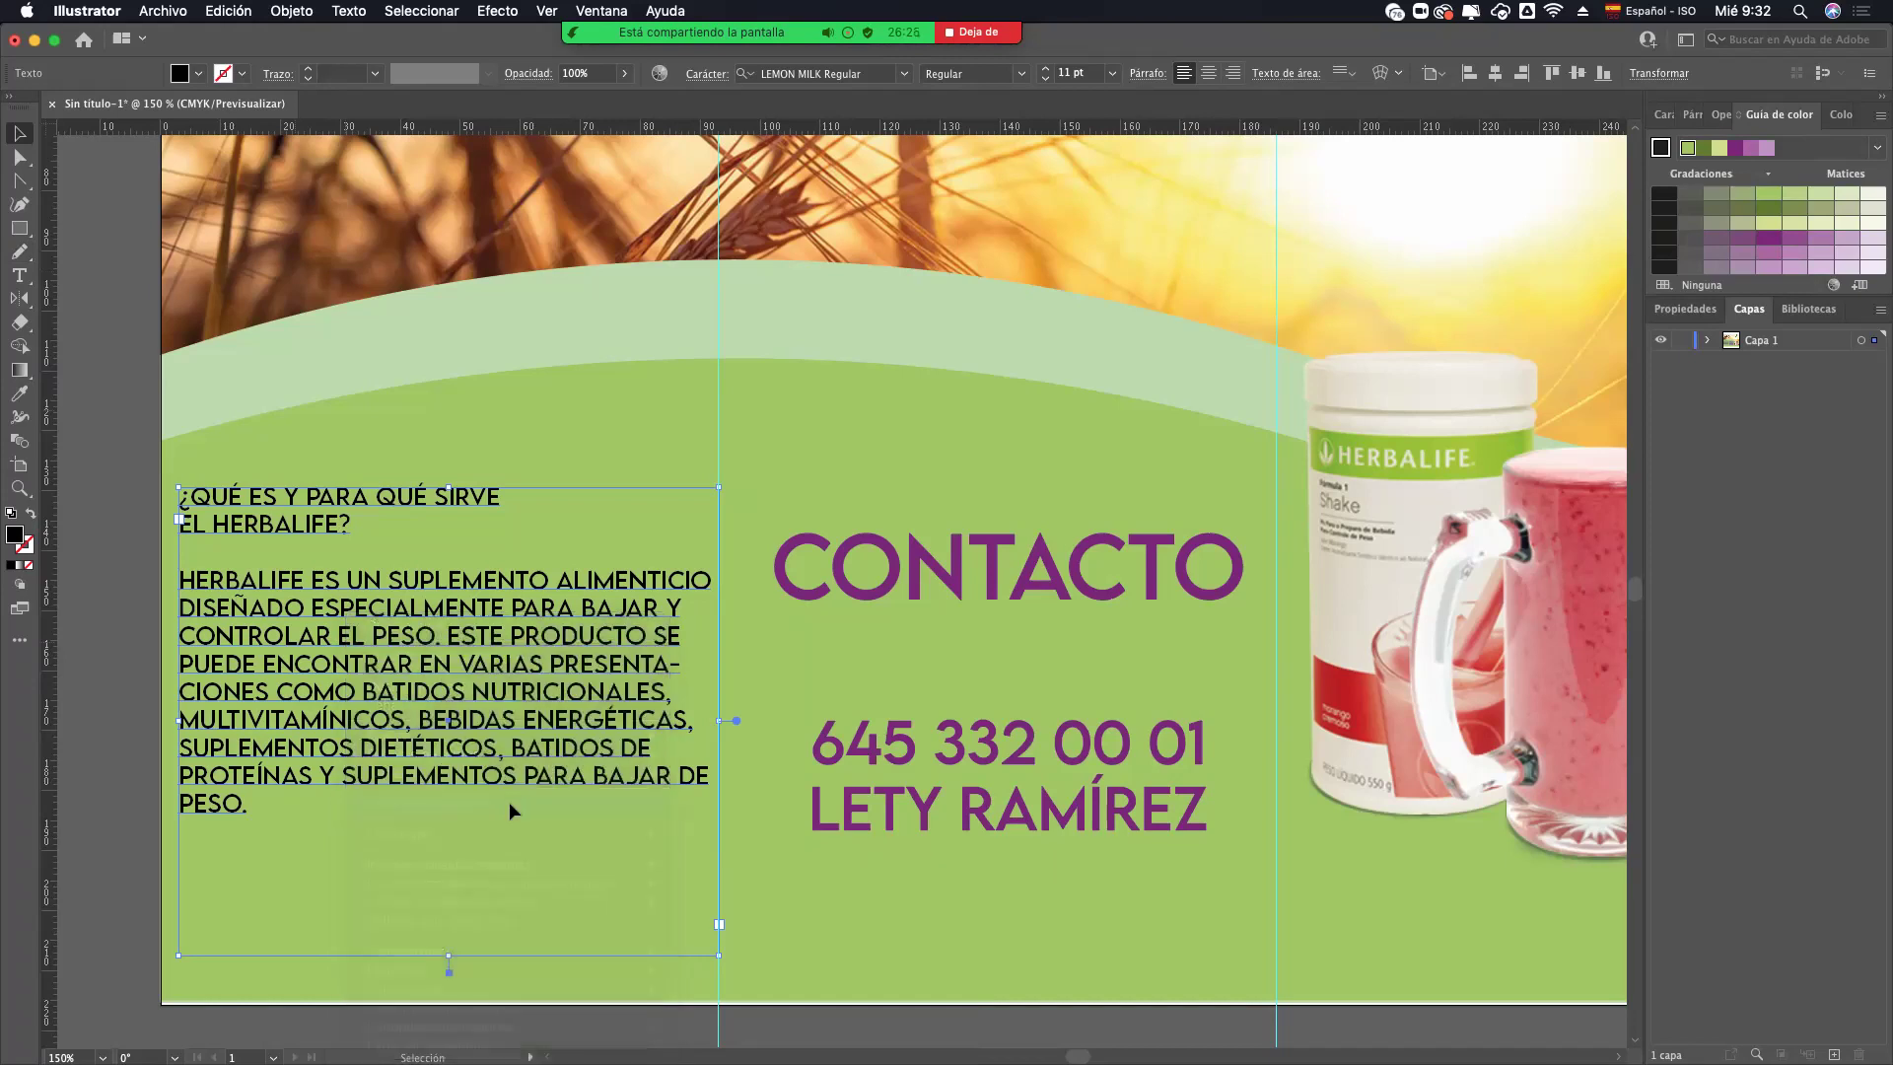
Eyedrop CONTACTO's purple onto the Herbalife paragraph and nudge it slightly lower.
{"action": "left_click", "coordinate": [18, 392]}
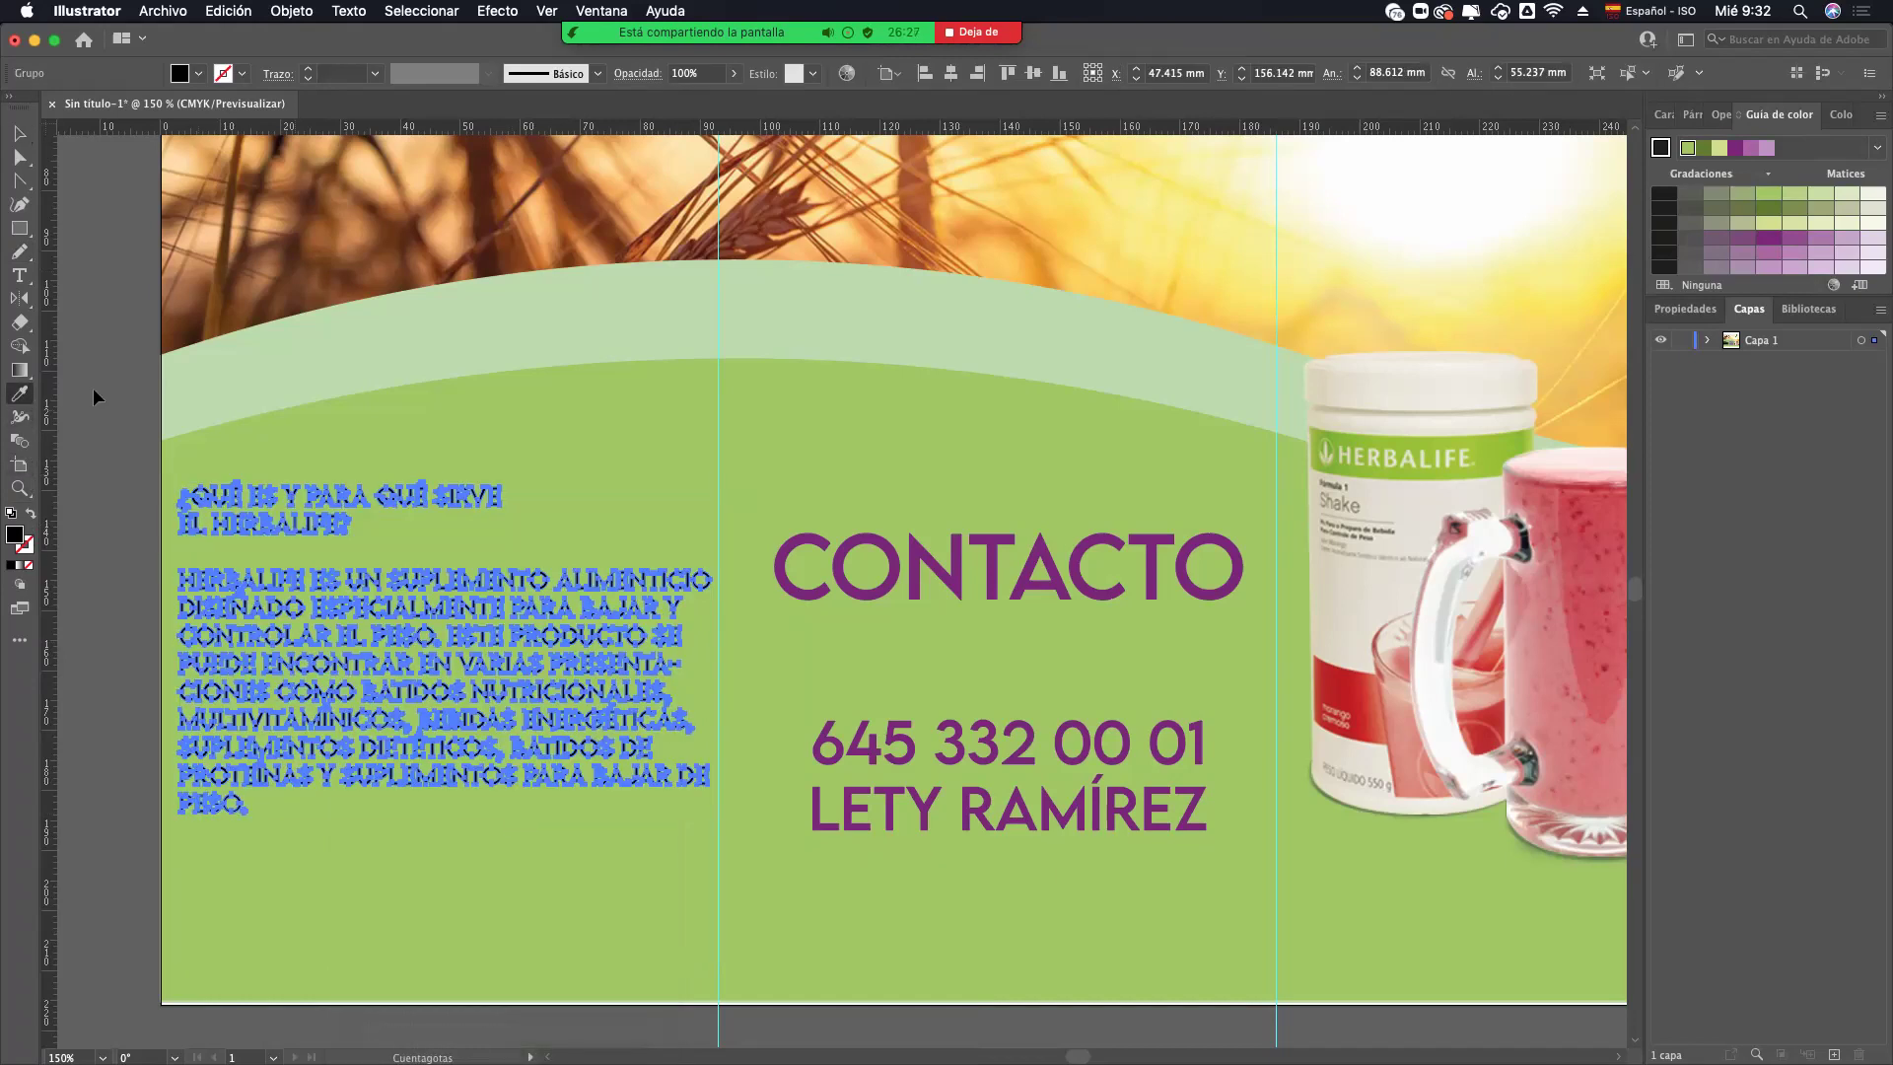
{"action": "left_click", "coordinate": [889, 557]}
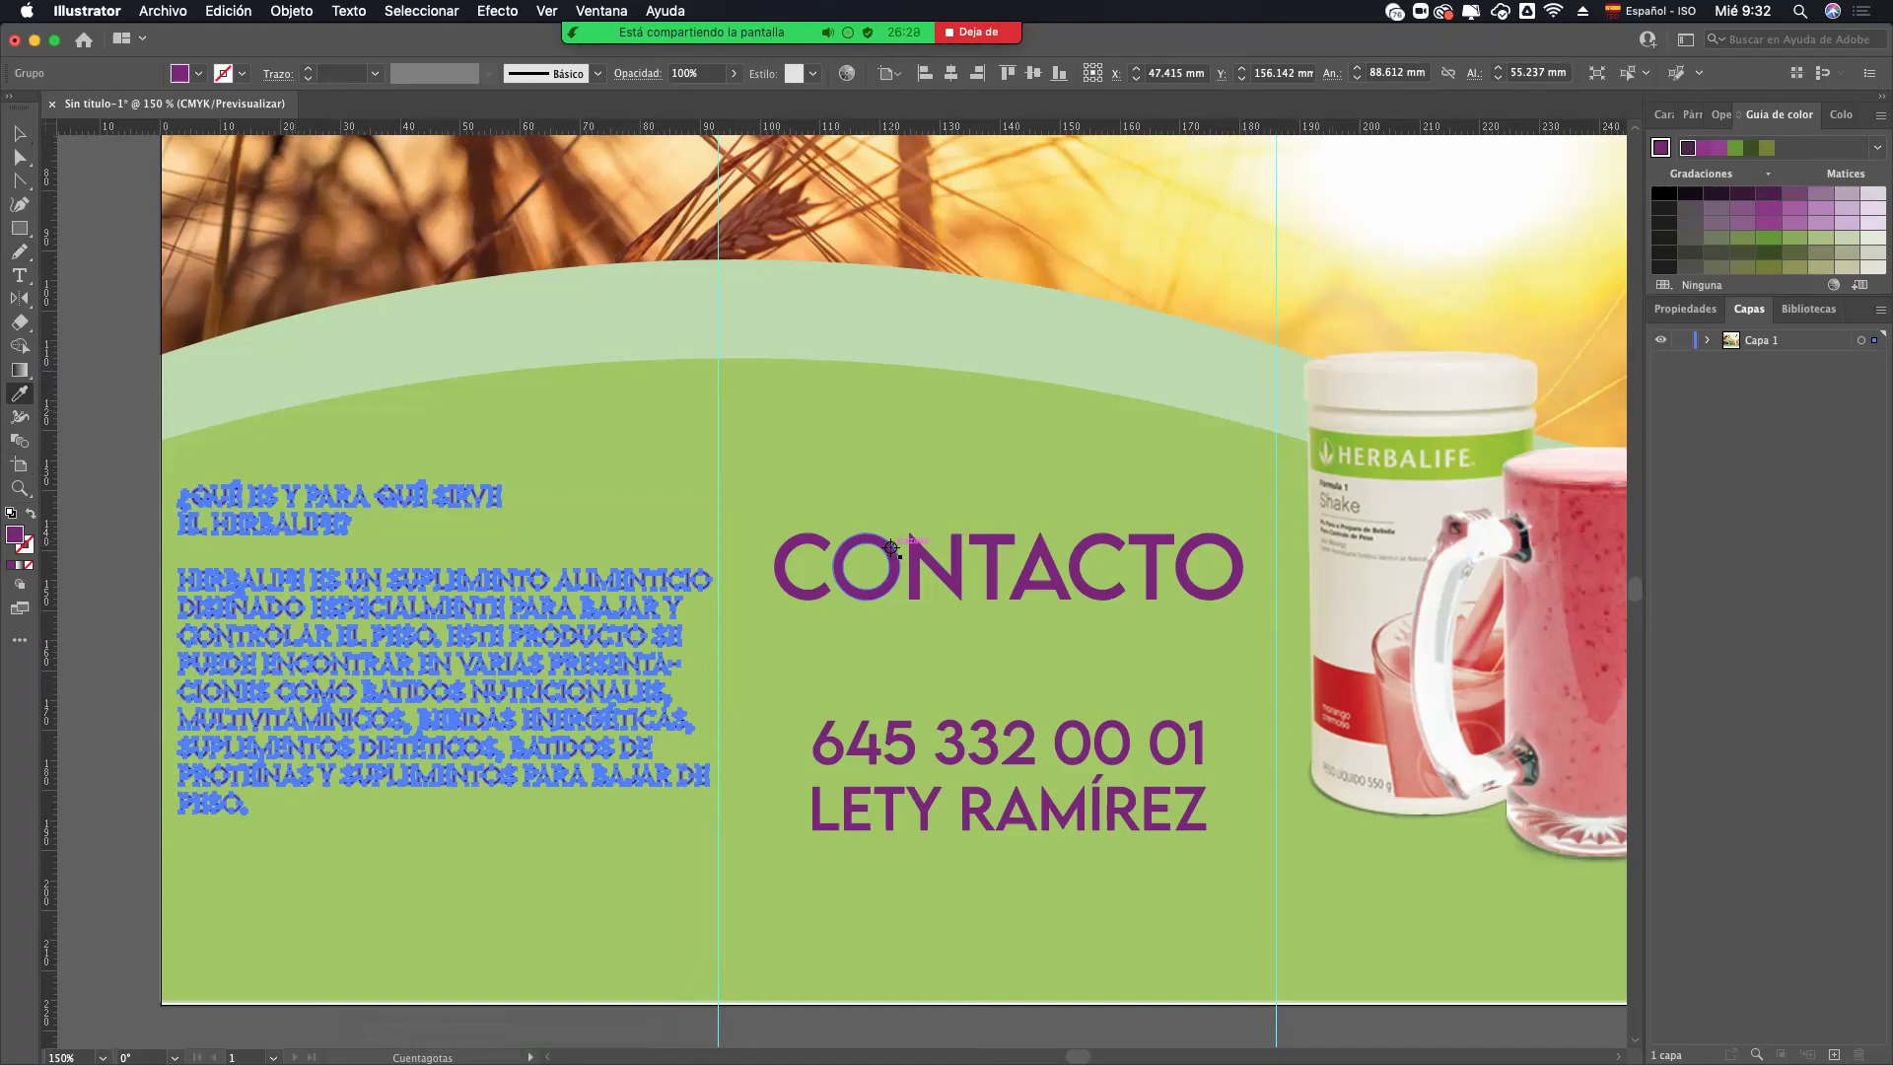
{"action": "left_click", "coordinate": [19, 133]}
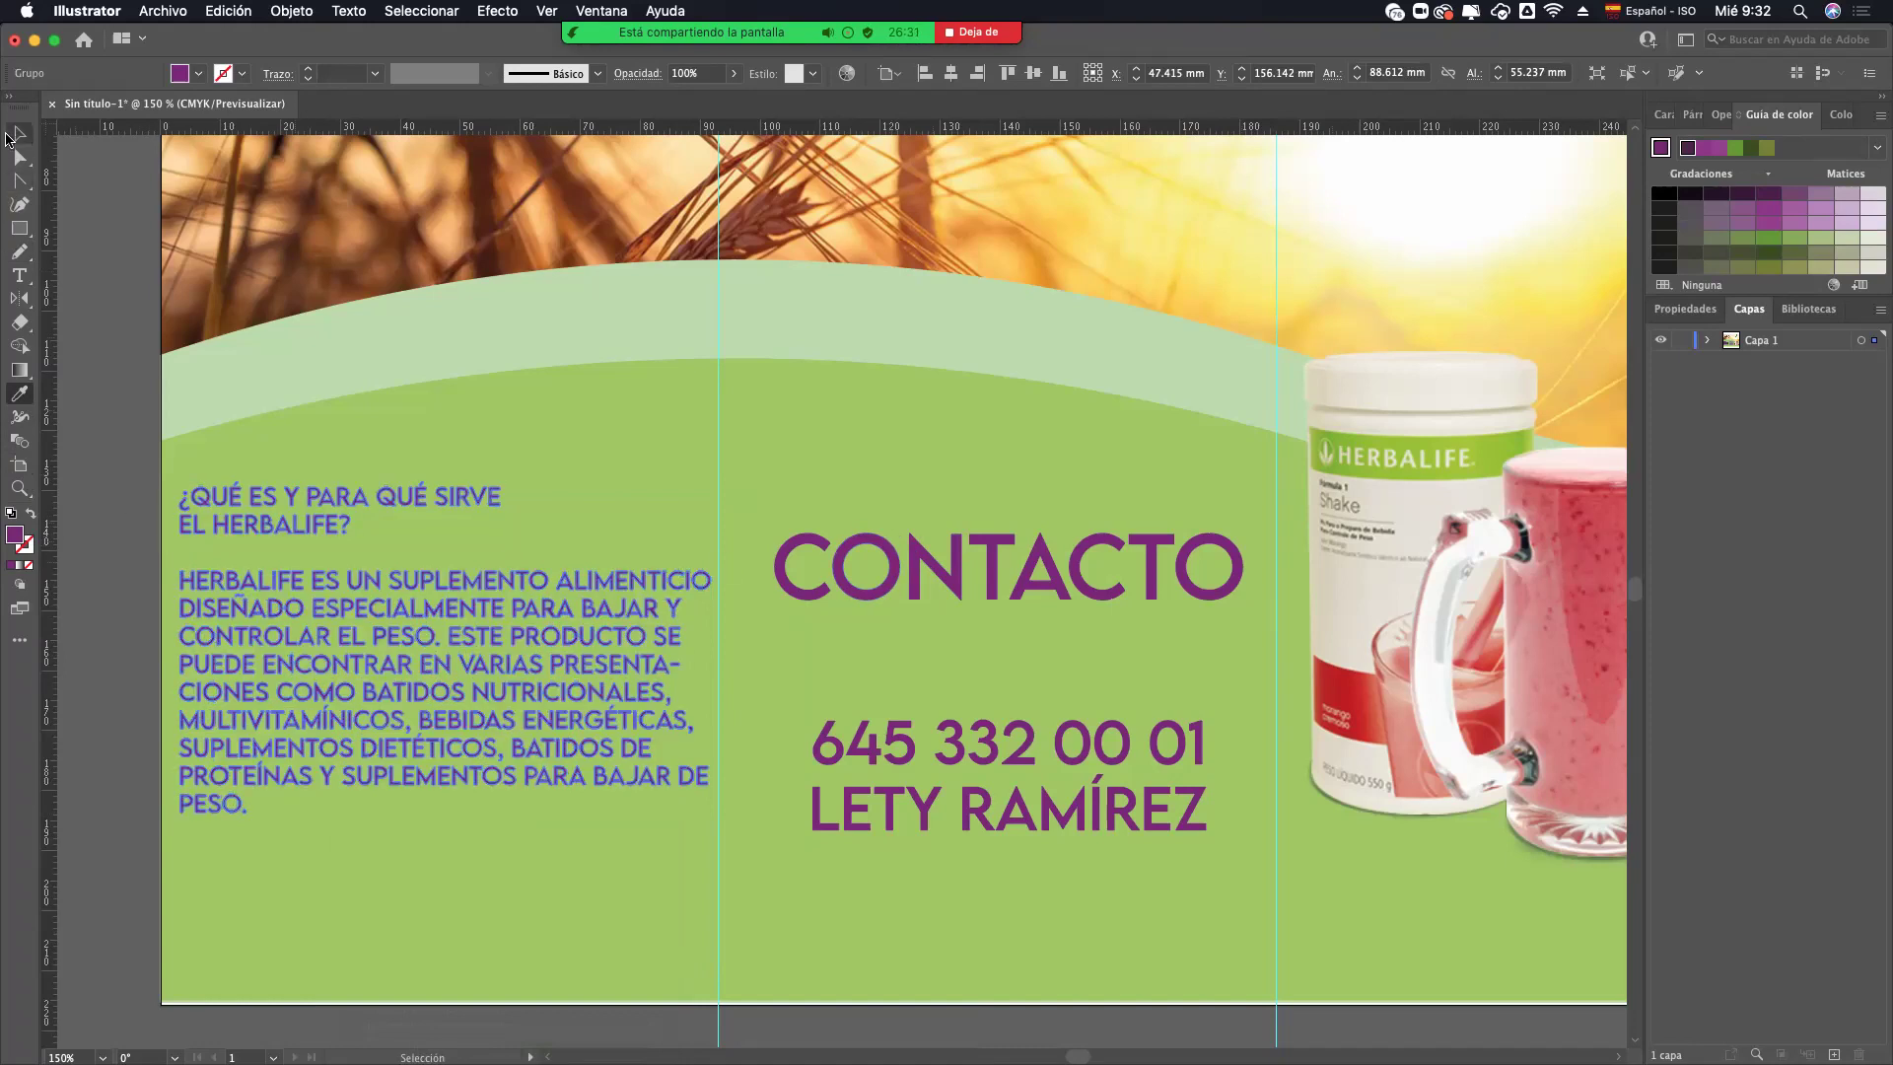
{"action": "left_click", "coordinate": [131, 273]}
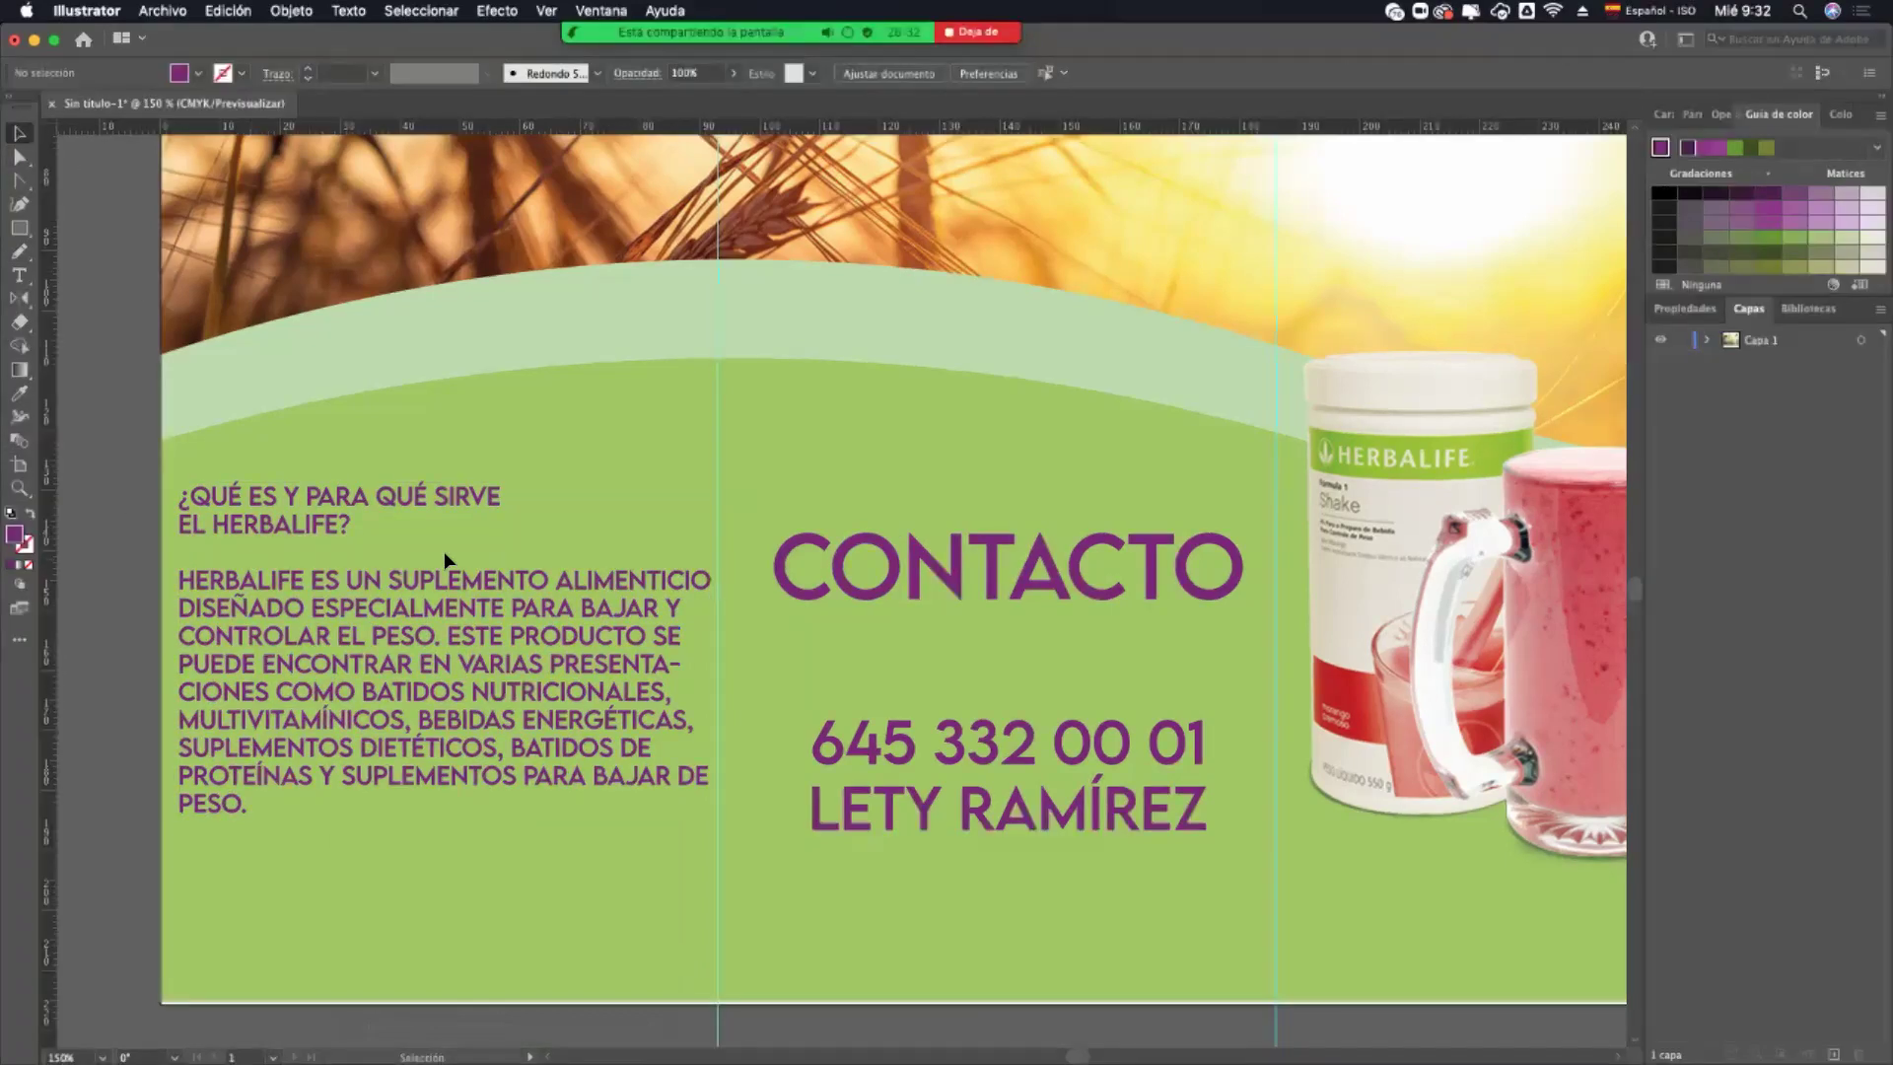
{"action": "left_click_drag", "start_coordinate": [435, 636], "coordinate": [428, 696]}
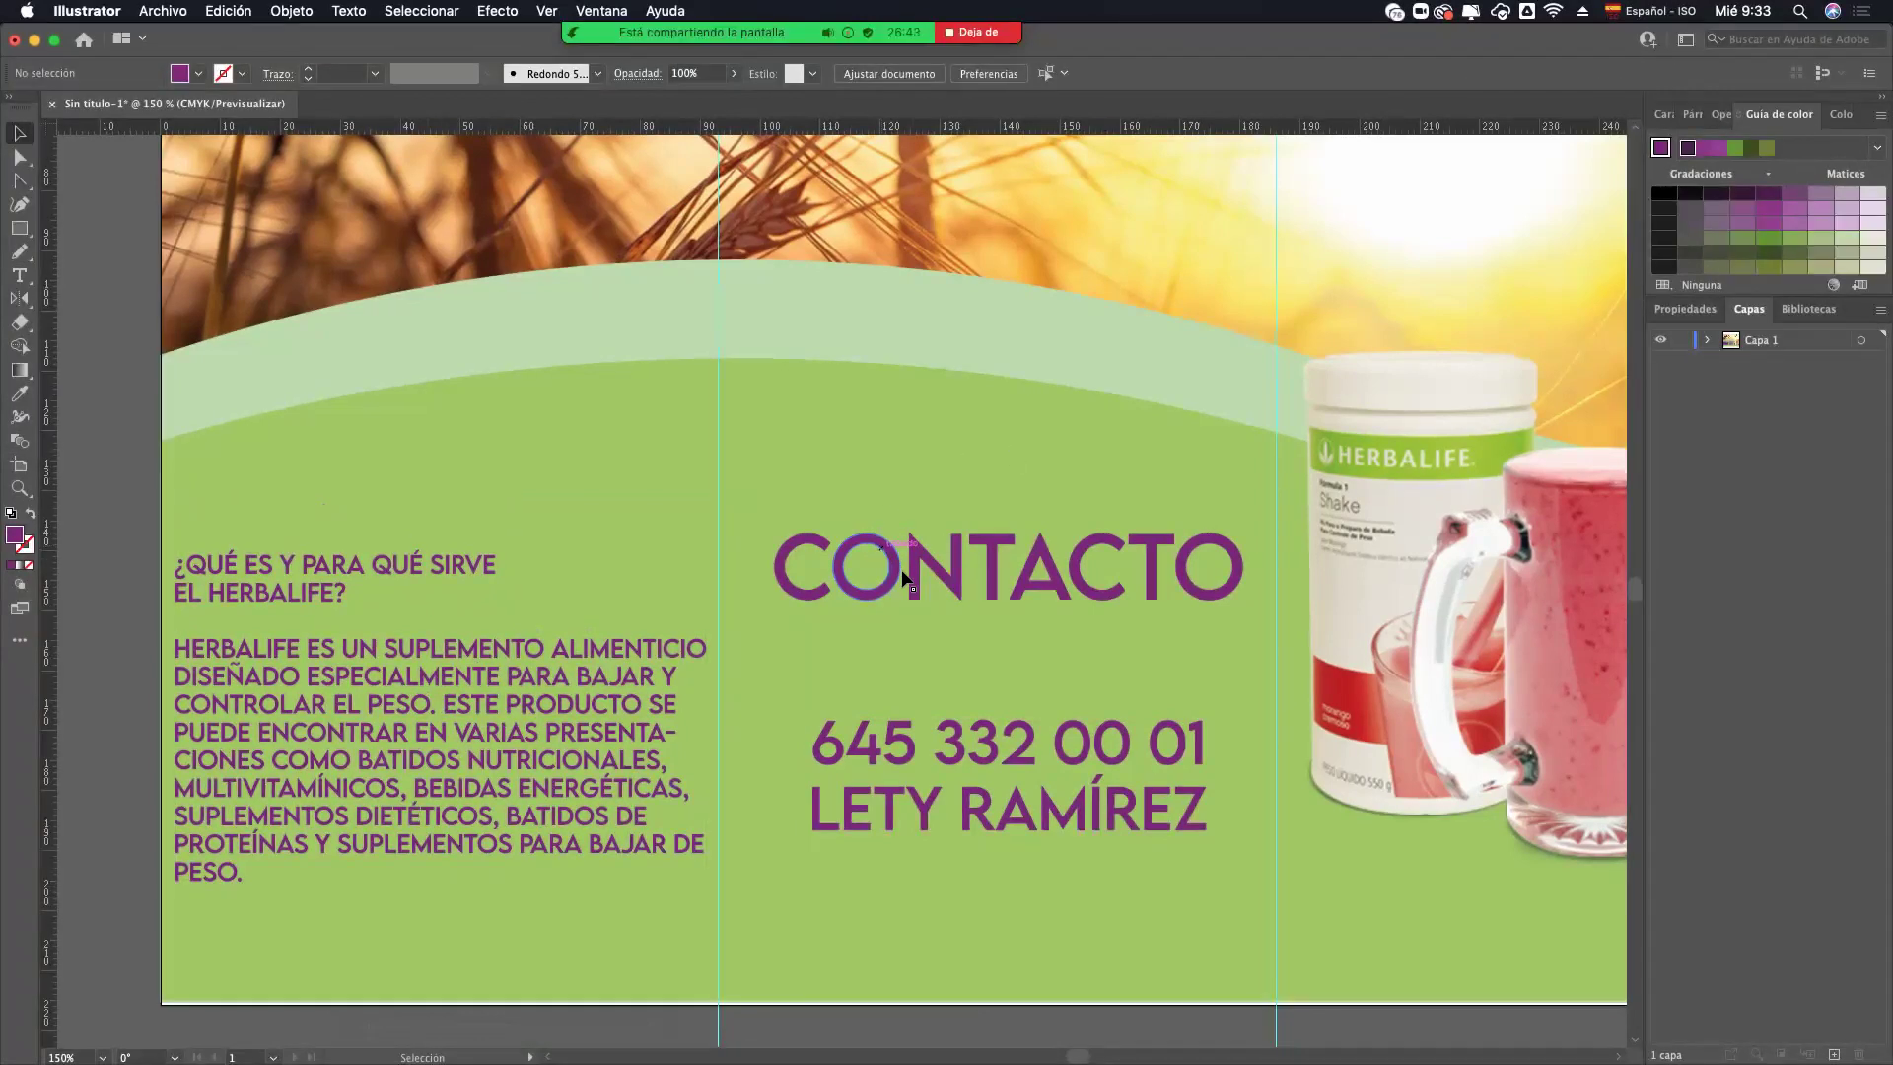
{"action": "key", "text": "ctrl+minus"}
{"action": "key", "text": "ctrl+minus"}
{"action": "key", "text": "ctrl+minus"}
{"action": "scroll", "coordinate": [1163, 463], "scroll_direction": "up", "scroll_amount": 1}
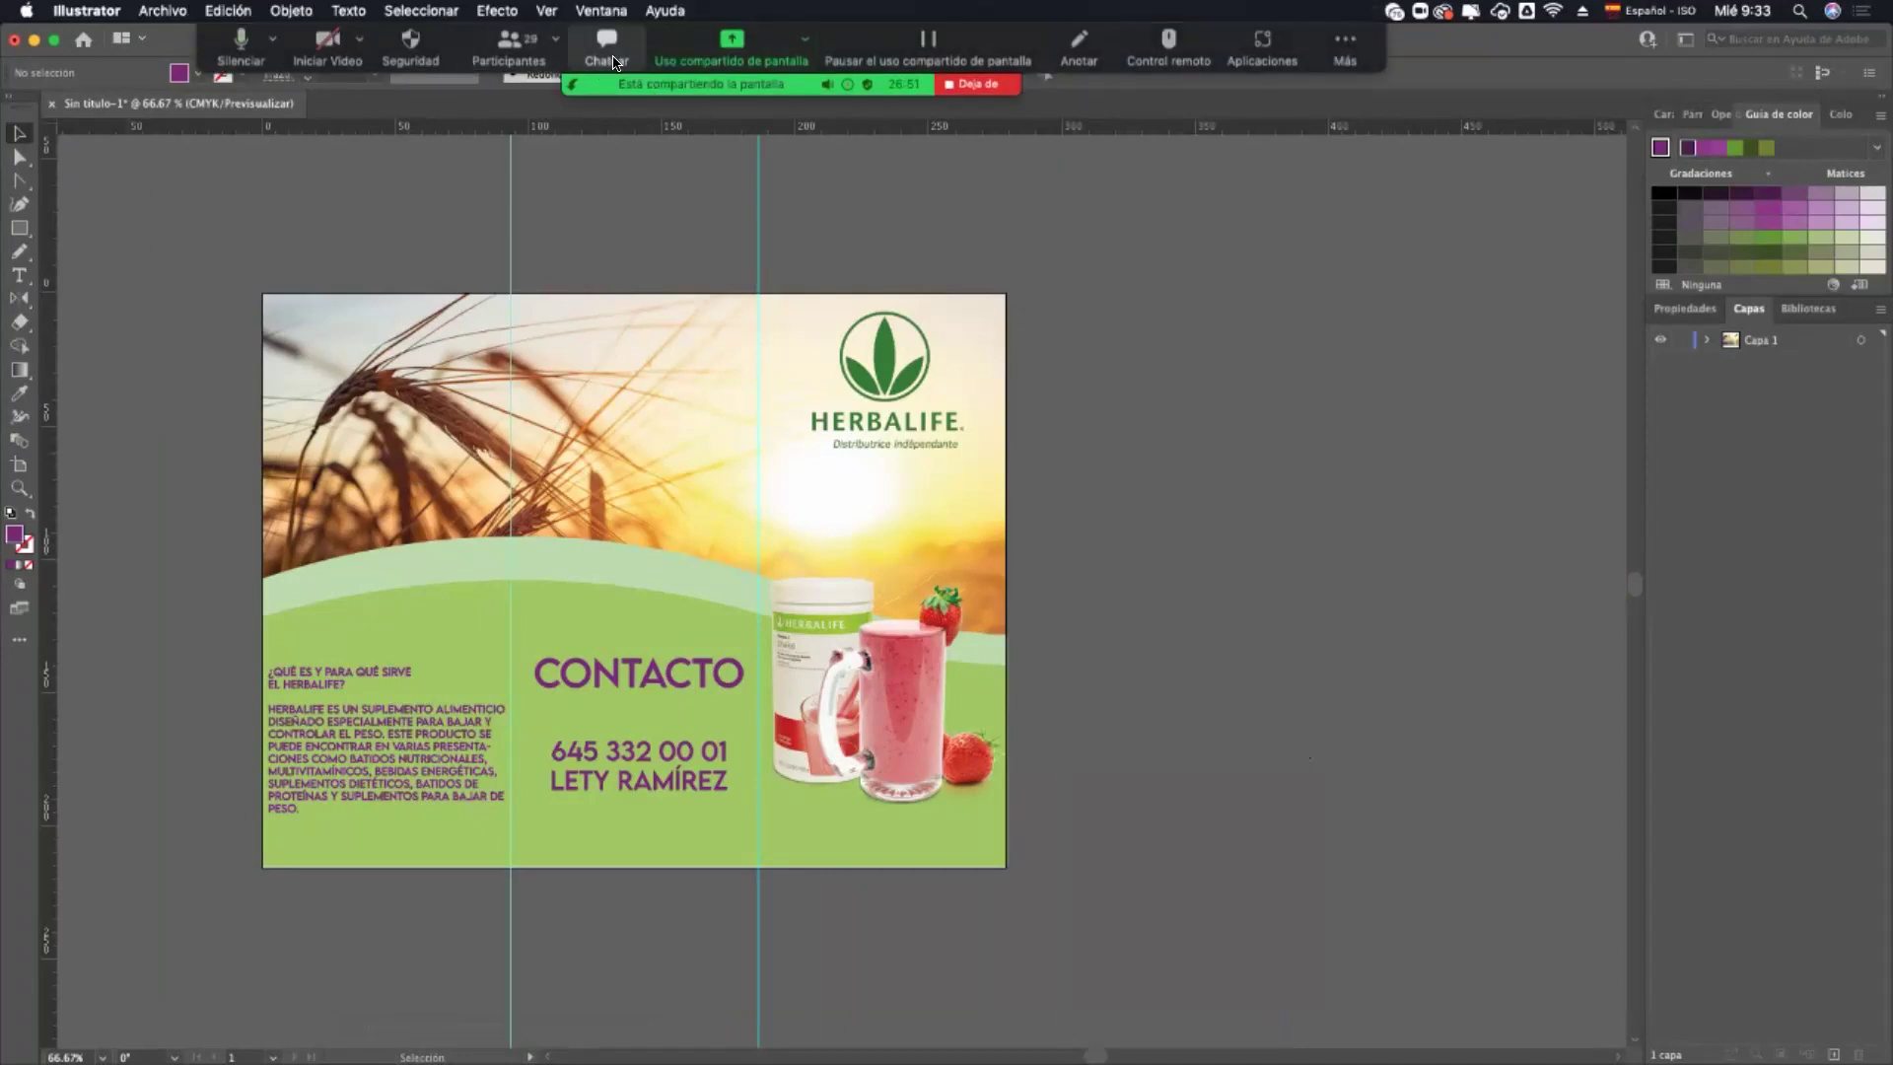
Zoom out to show the whole brochure panel, then end the Zoom screen share.
{"action": "scroll", "coordinate": [960, 169], "scroll_direction": "up", "scroll_amount": 3}
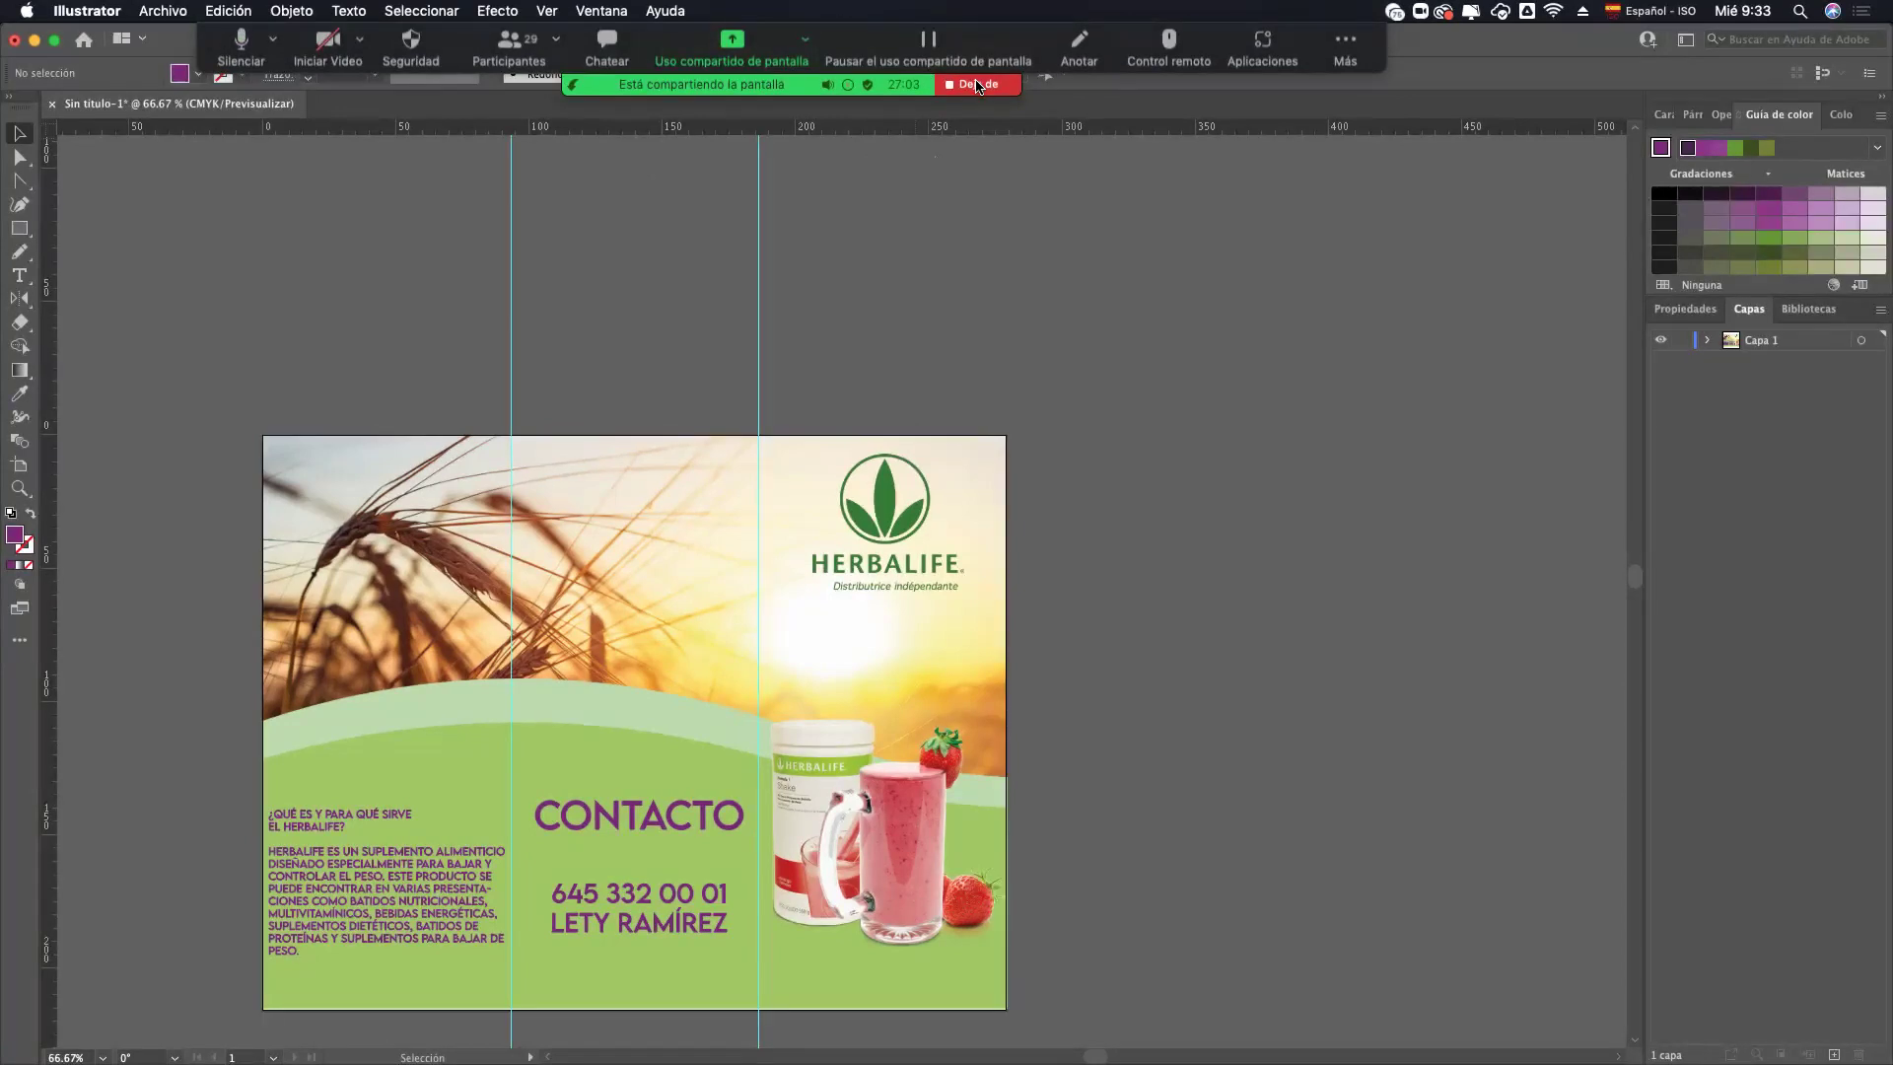
{"action": "left_click", "coordinate": [979, 86]}
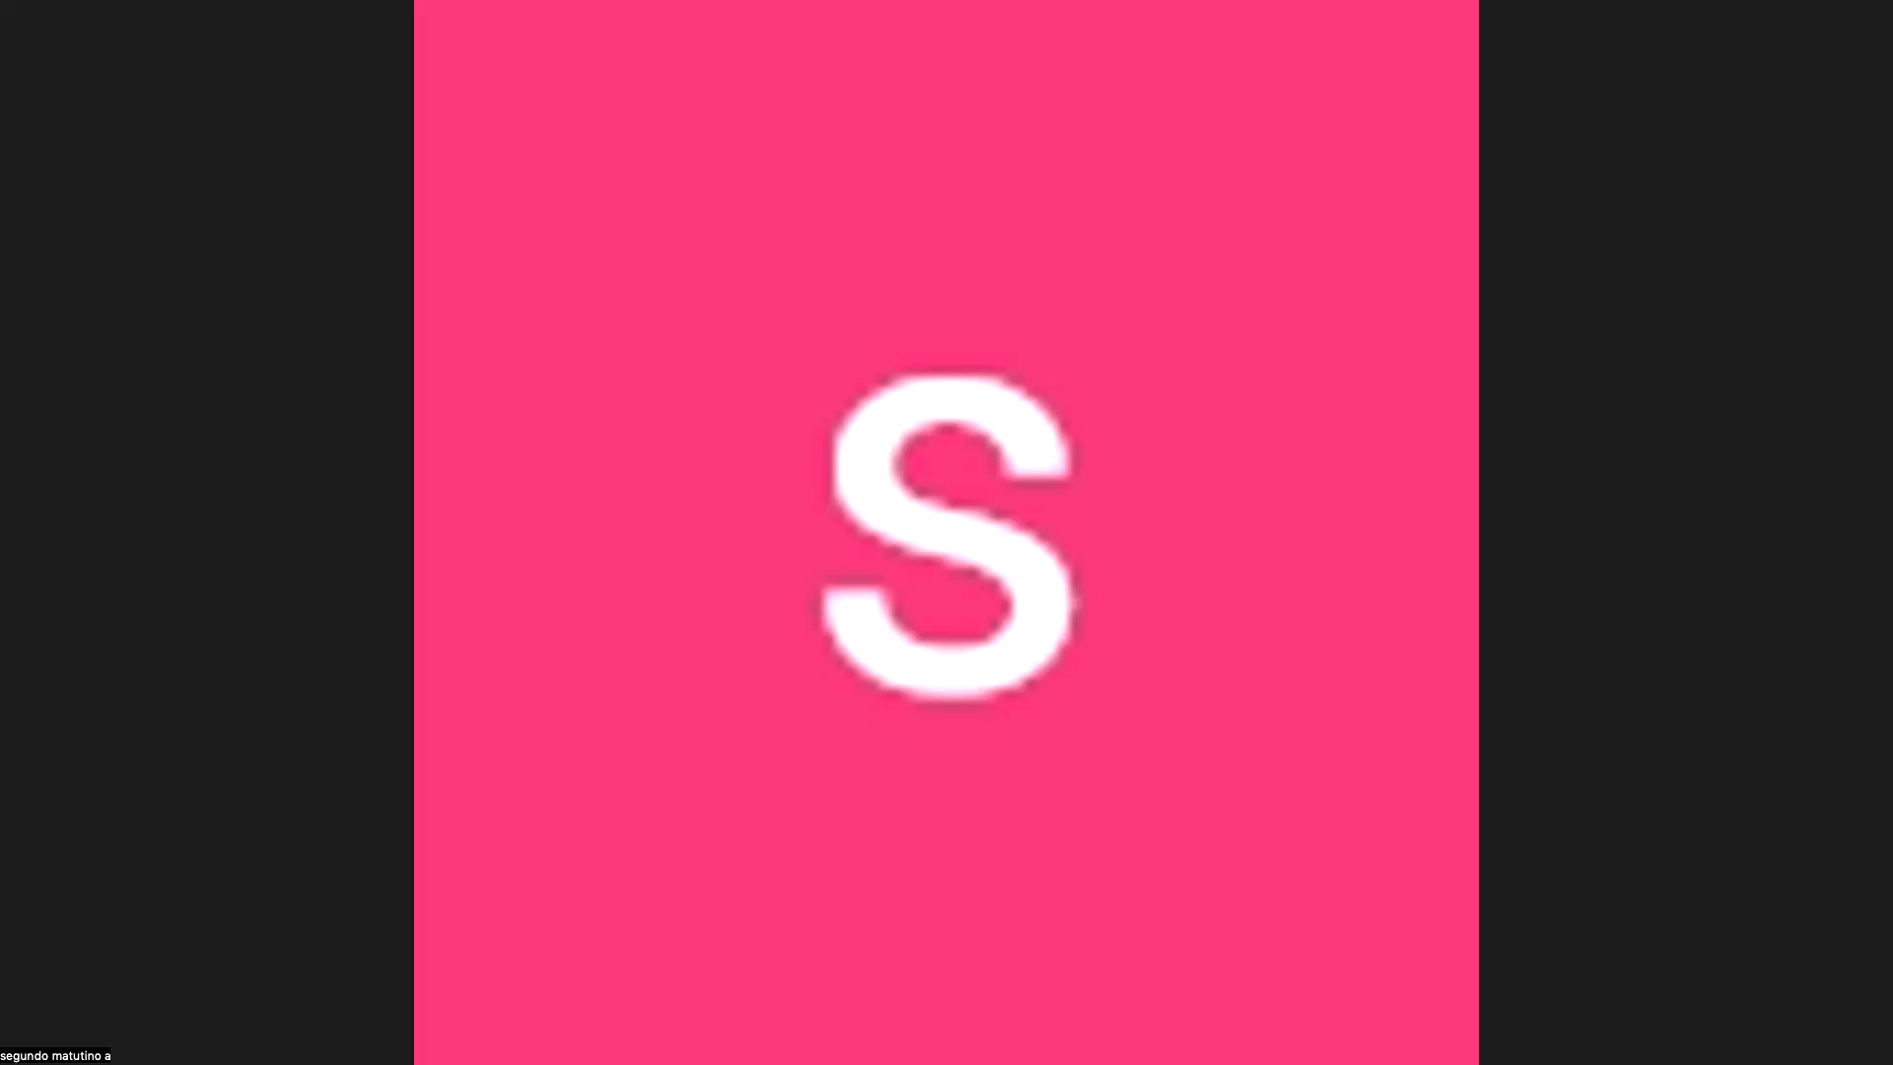